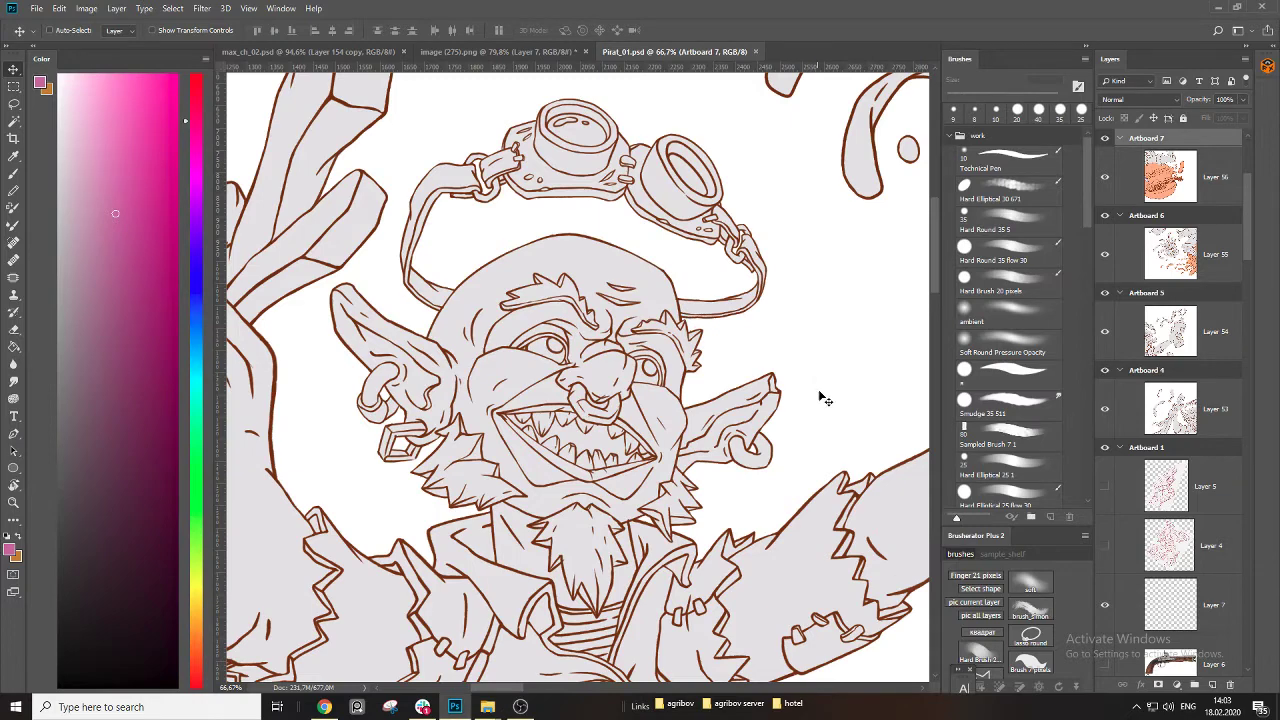
# Select the goblin's line-art layer, Layer 9 copy 2, from the canvas and check it by toggling its visibility.
pyautogui.hotkey('ctrl', 'space')
pyautogui.moveTo(490, 405); pyautogui.dragTo(593, 400)
pyautogui.press('v')
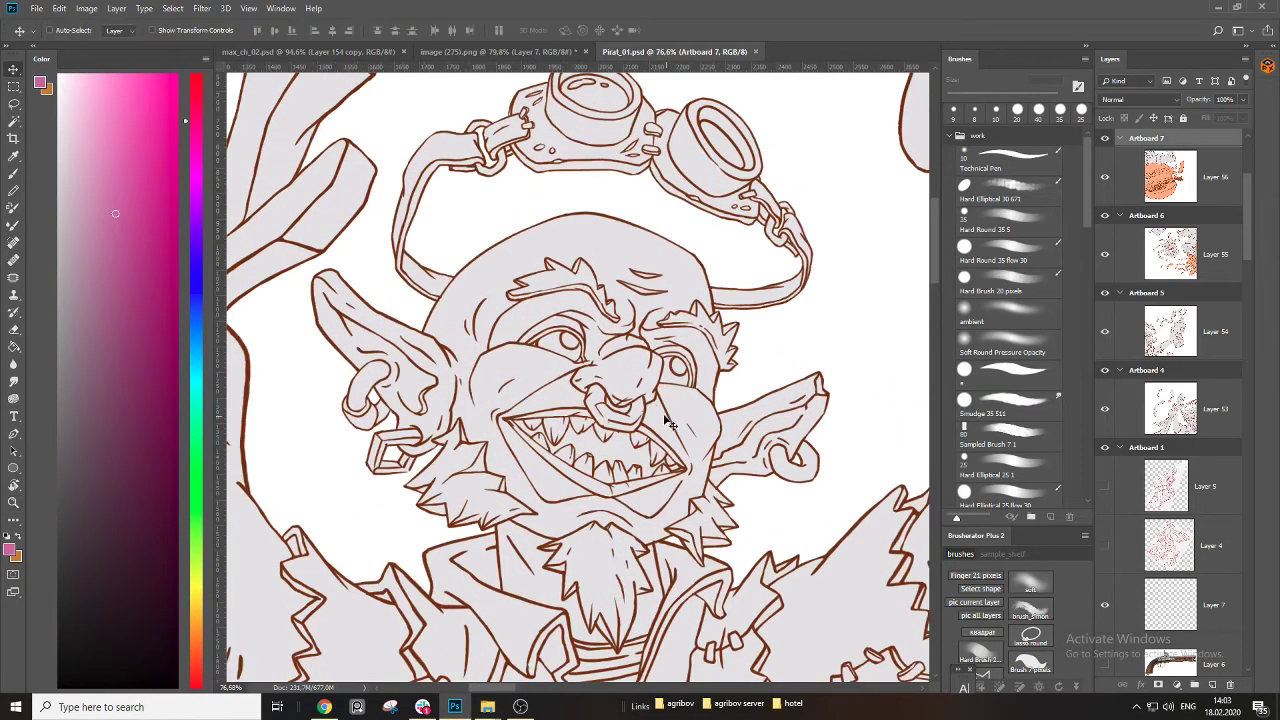
pyautogui.keyDown('ctrl'); pyautogui.click(651, 414); pyautogui.keyUp('ctrl')
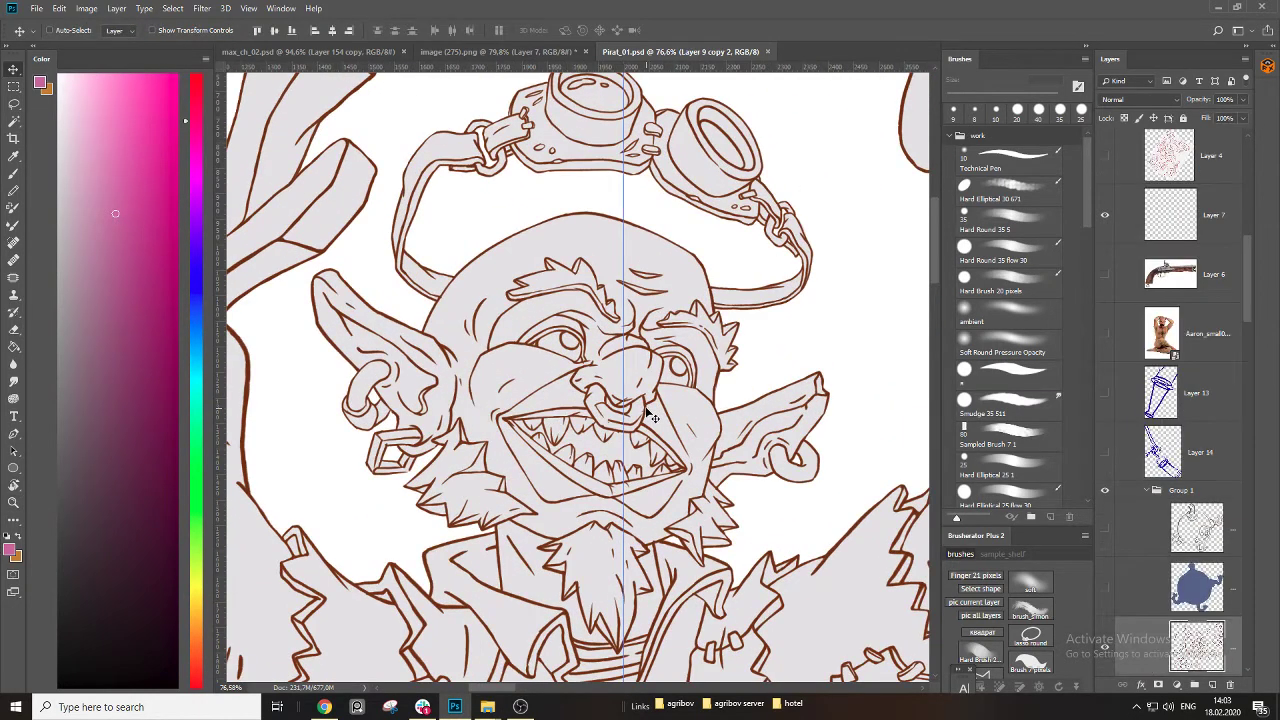
pyautogui.click(1104, 652)
pyautogui.click(1104, 652)
# Switch to the Brush tool and hide the blue vertical guide line over the artwork.
pyautogui.press('b')
pyautogui.click(535, 31)
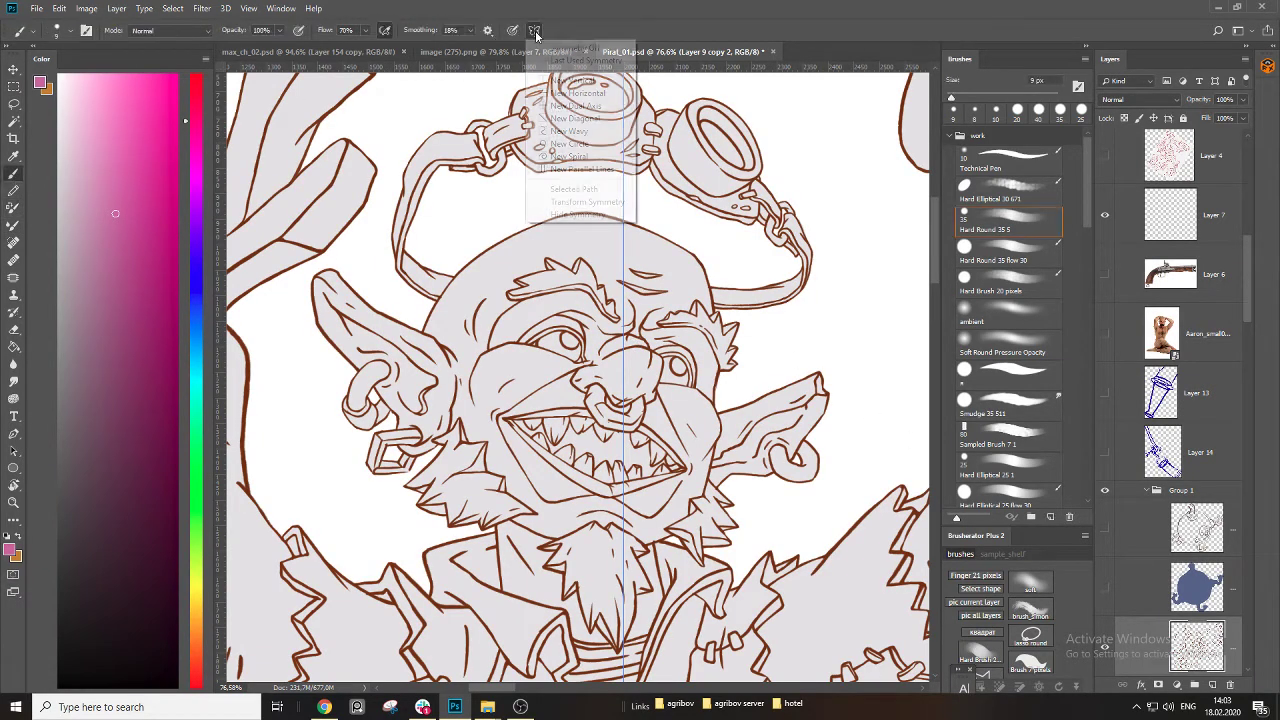
pyautogui.click(648, 283)
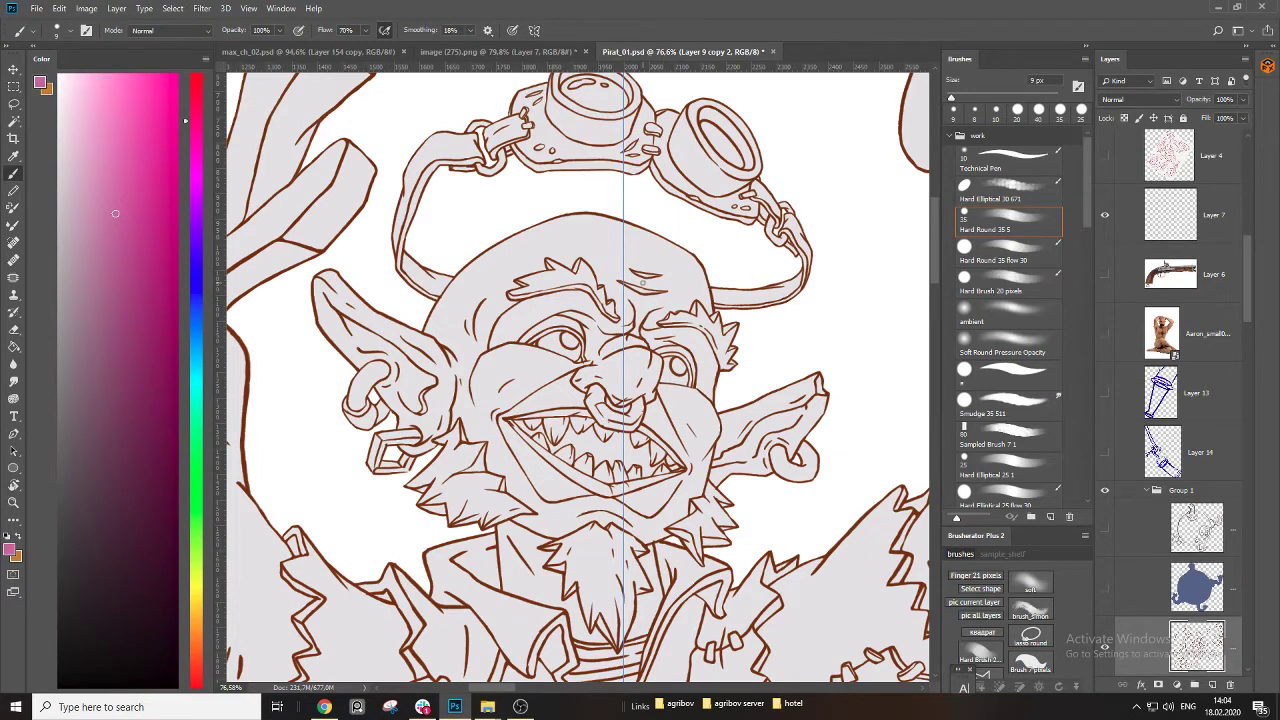
pyautogui.hotkey('ctrl', 'h')
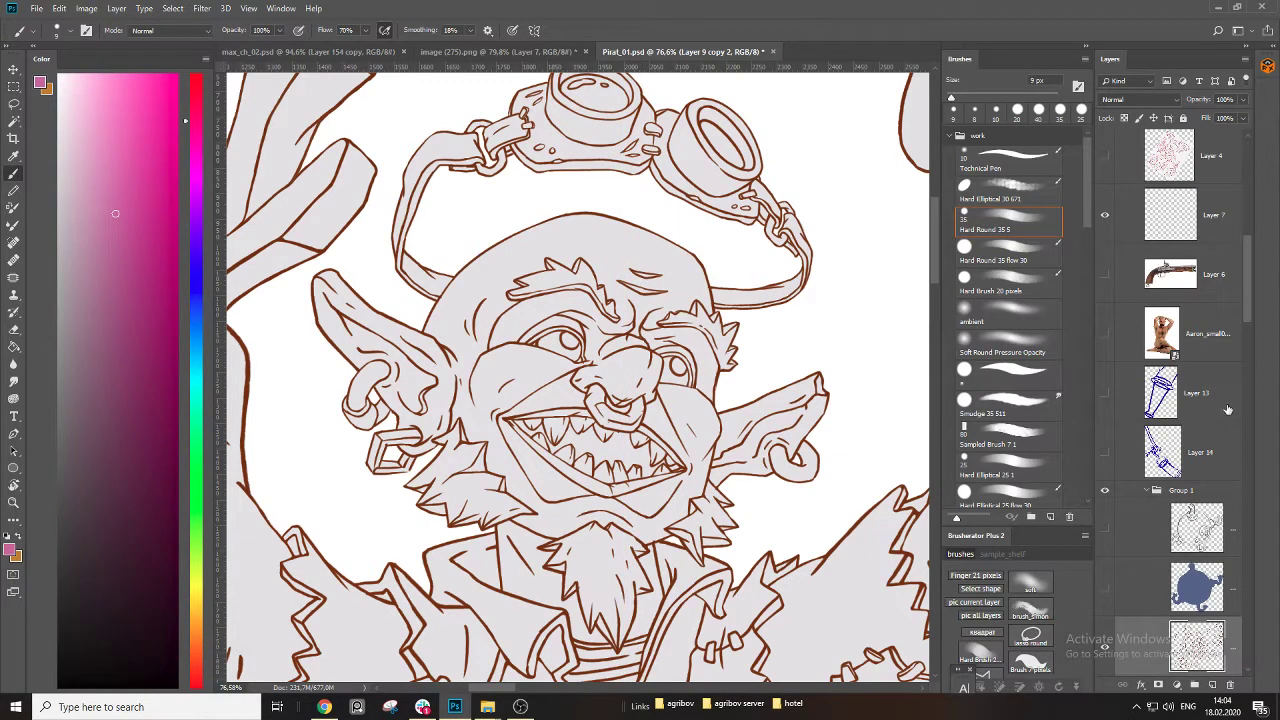
# Duplicate the visible line-art layer out of Group 1 and place the copy directly above the group.
pyautogui.scroll(-4, 1186, 300)
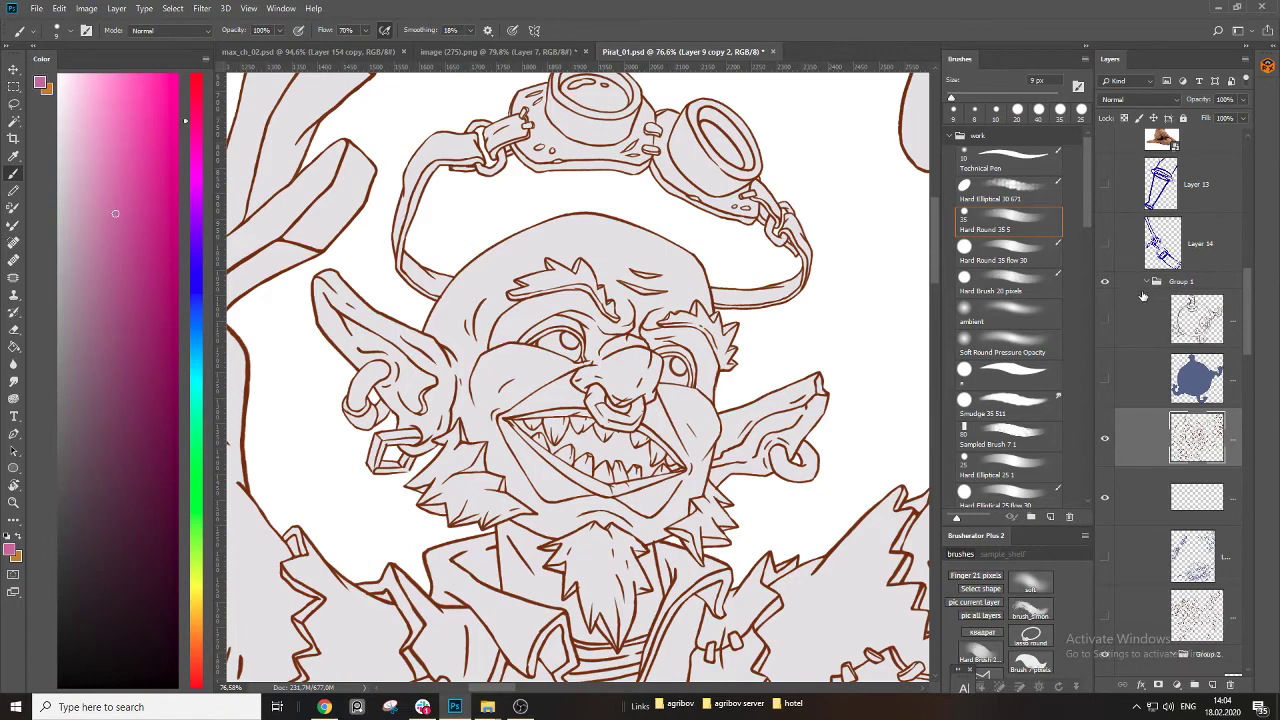
pyautogui.click(1105, 439)
pyautogui.click(1105, 440)
pyautogui.moveTo(1142, 445); pyautogui.dragTo(1147, 278)
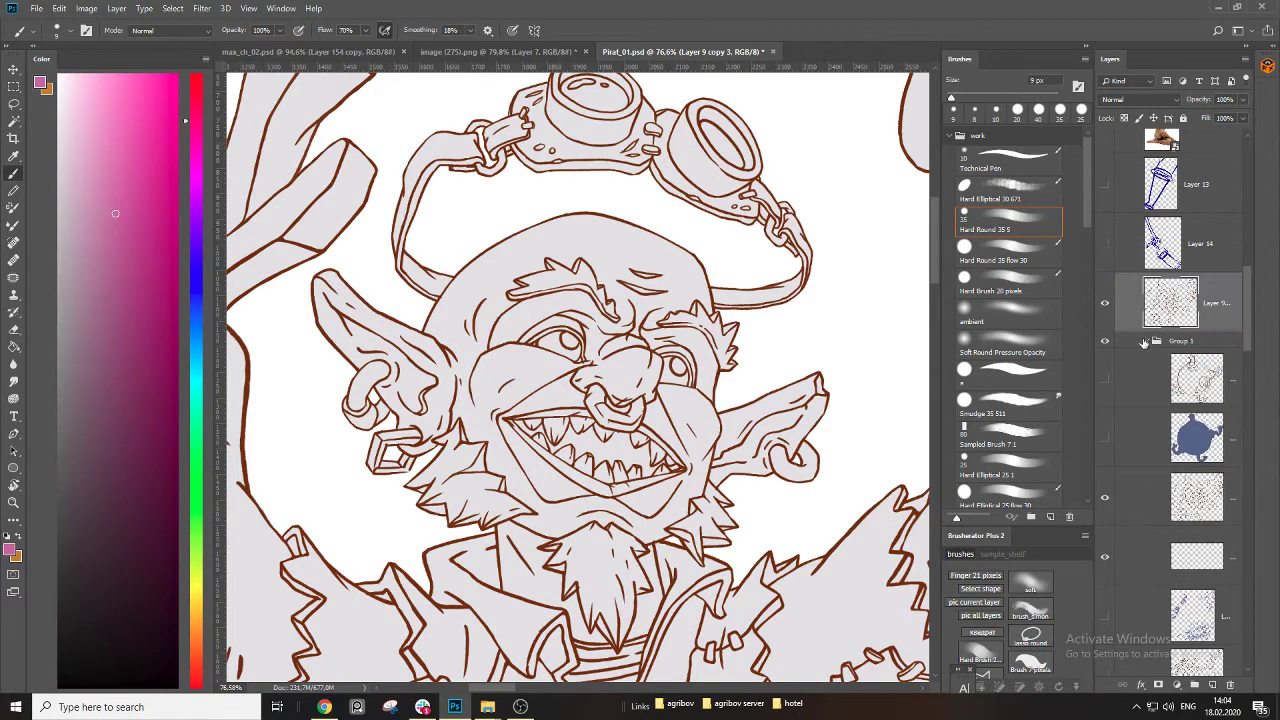
# Duplicate the gray silhouette fill layer from the nested group and place the copy under the line art inside Group 1.
pyautogui.scroll(-2, 1240, 355)
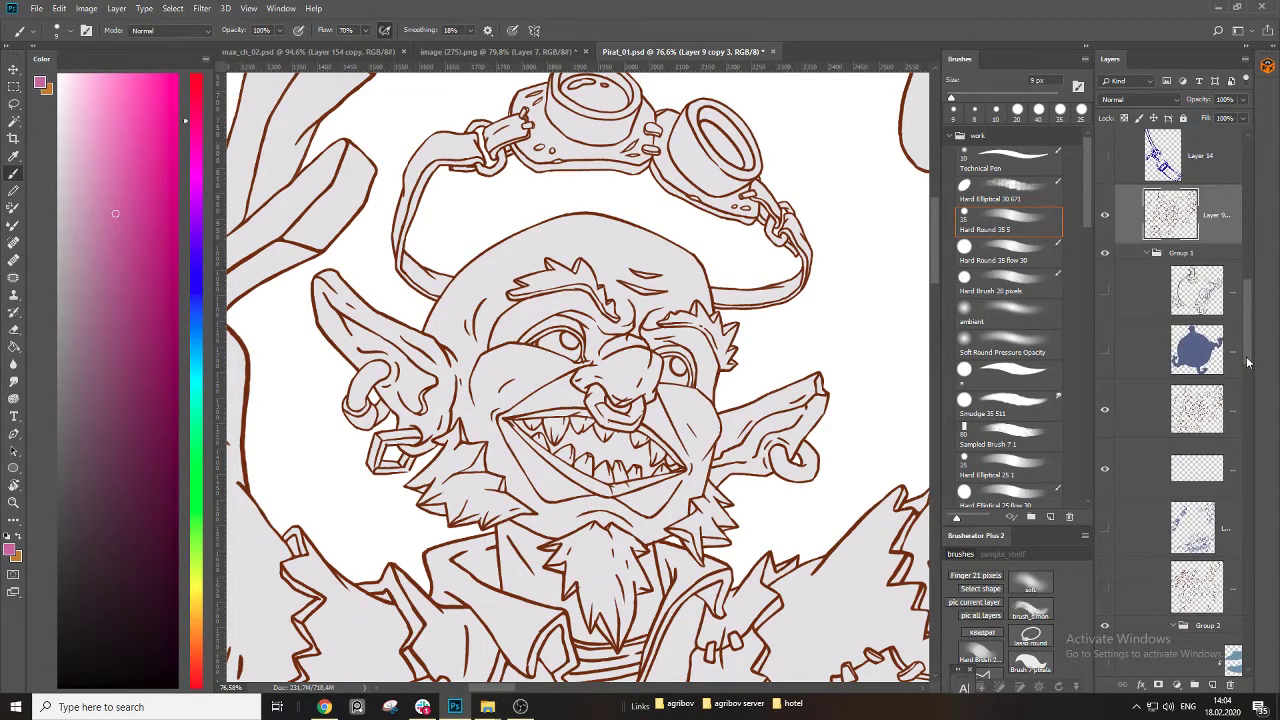
pyautogui.scroll(-8, 1250, 358)
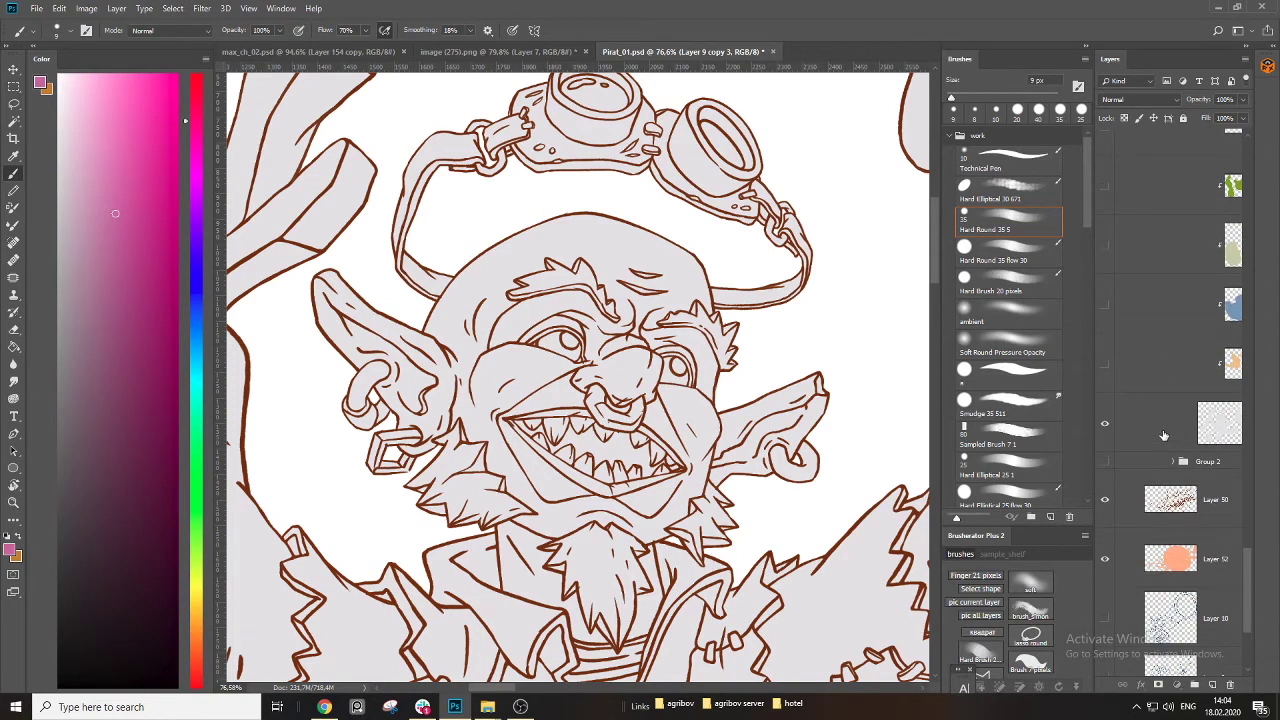
pyautogui.moveTo(1163, 436); pyautogui.dragTo(1153, 474)
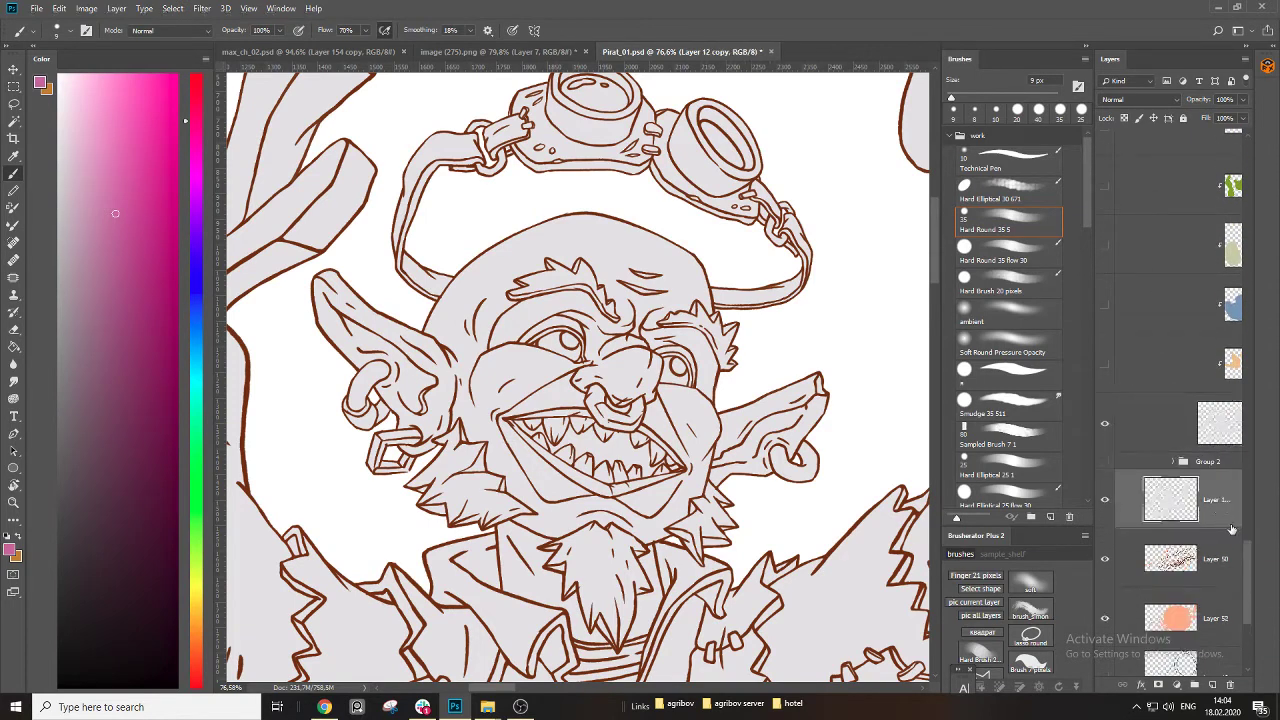
pyautogui.moveTo(1249, 567); pyautogui.dragTo(1254, 327)
pyautogui.click(1173, 473)
pyautogui.moveTo(1138, 530); pyautogui.dragTo(1149, 282)
pyautogui.click(1190, 258)
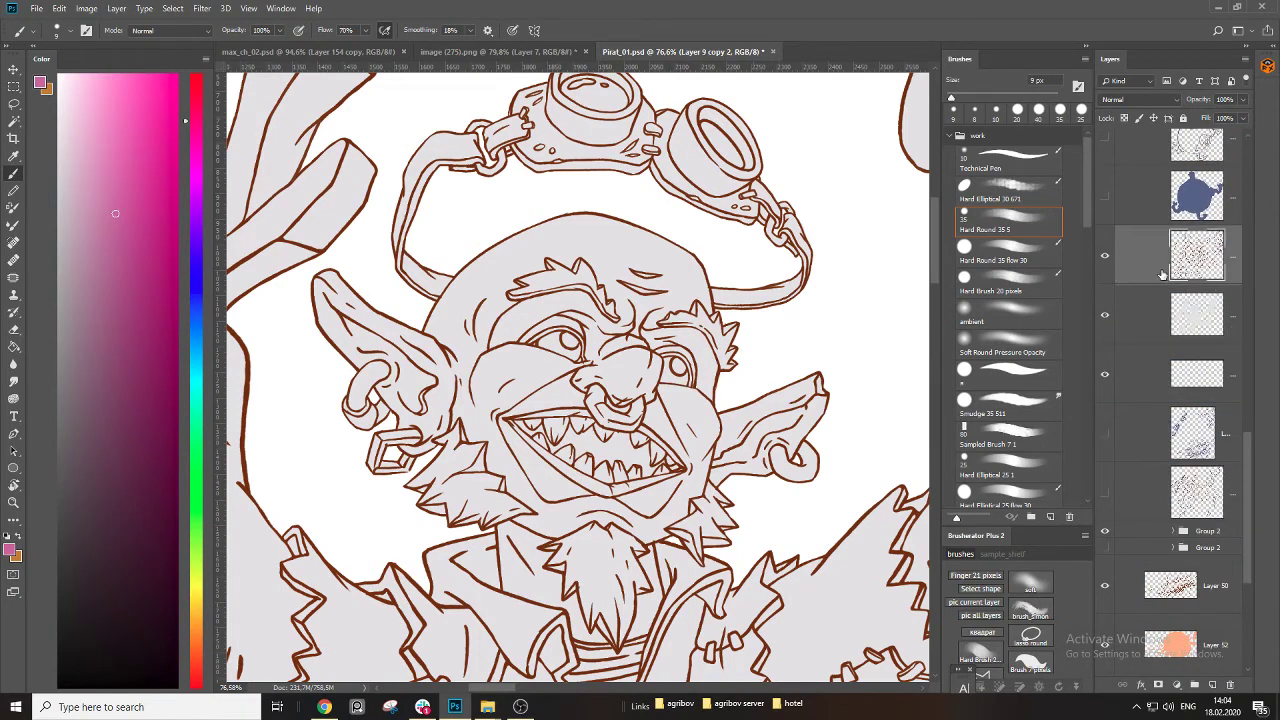
pyautogui.hotkey('ctrl', 'u')
pyautogui.moveTo(958, 587)
pyautogui.mouseDown()
pyautogui.moveTo(996, 587)
pyautogui.moveTo(967, 587)
pyautogui.mouseUp()
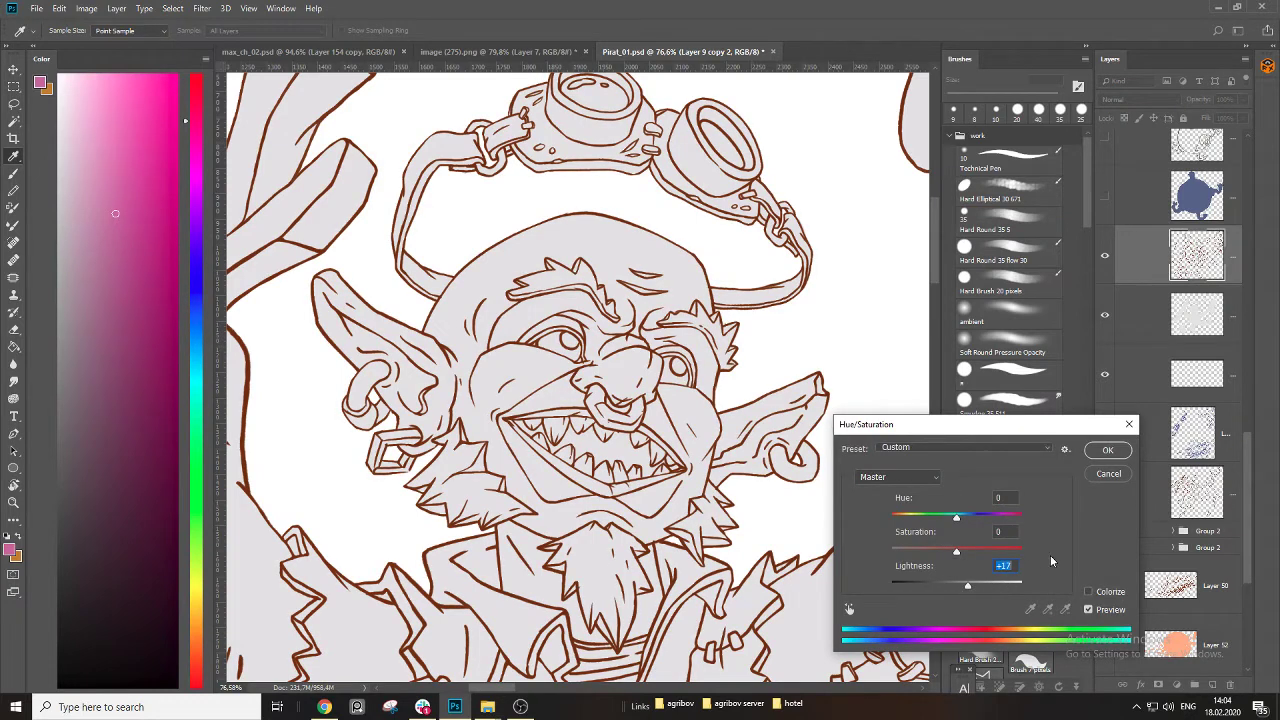
pyautogui.click(1106, 474)
pyautogui.press('b')
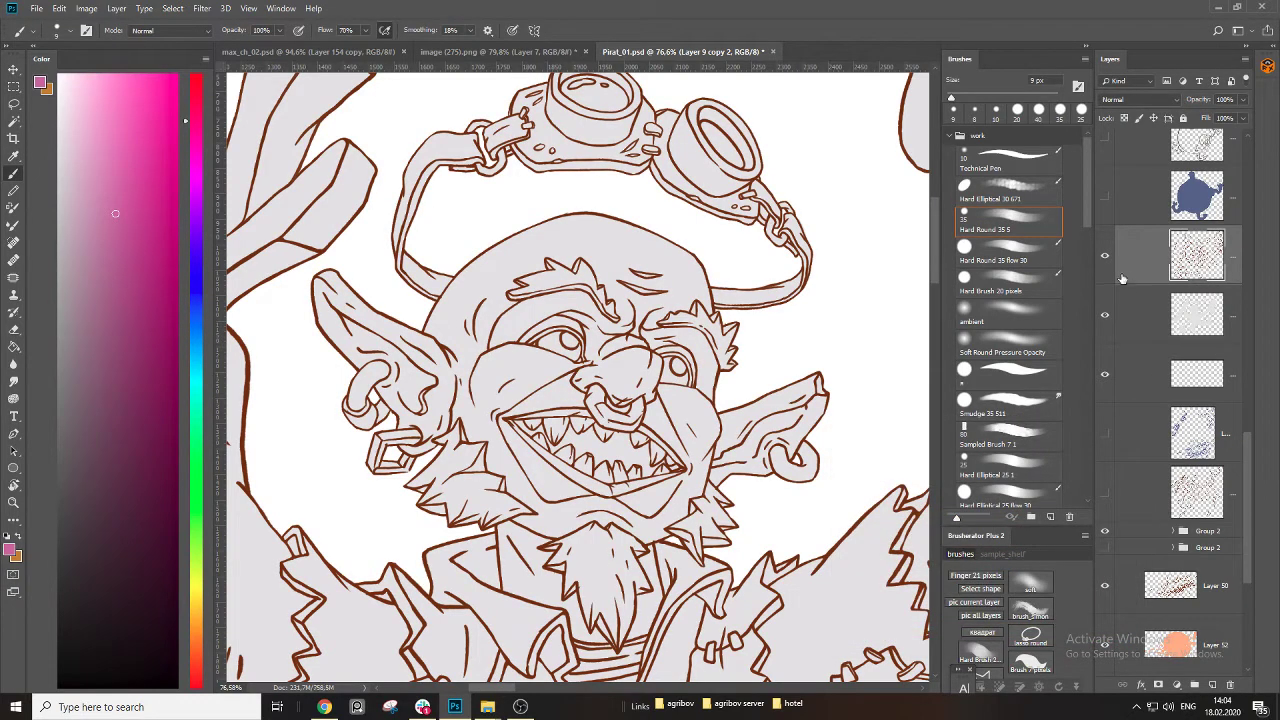
# Toggle the line-art layer inside Group 1 off and on to check what it contains.
pyautogui.click(1105, 258)
pyautogui.click(1105, 258)
pyautogui.click(1106, 258)
pyautogui.click(1106, 258)
# Move the gray fill copy out of Group 1 to just below the line-art copy, then collapse and hide the group.
pyautogui.scroll(-3, 1190, 540)
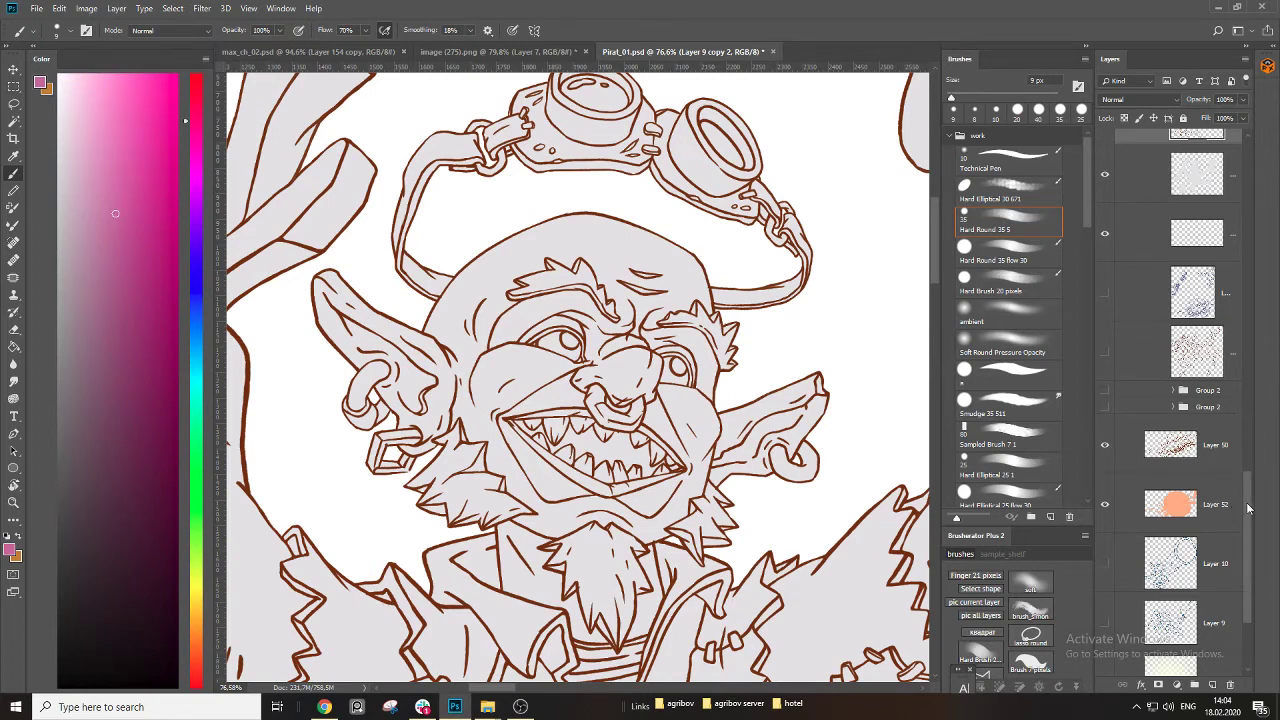
pyautogui.scroll(8, 1190, 470)
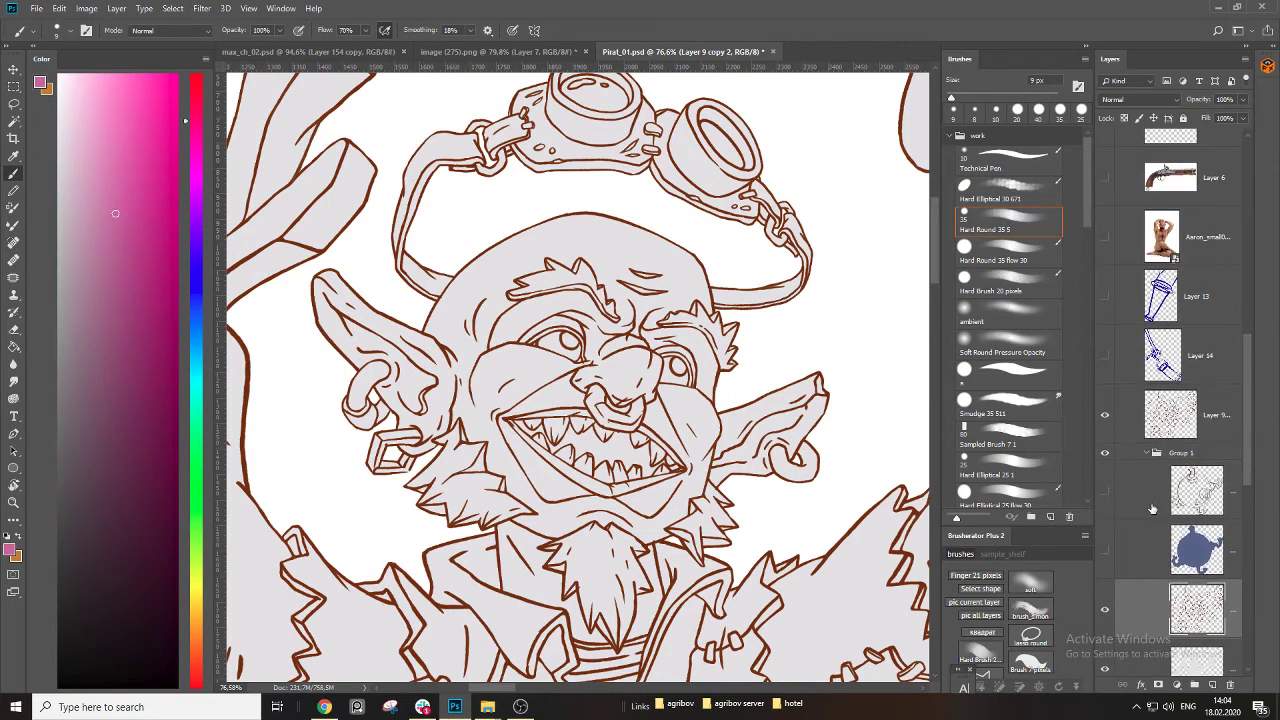
pyautogui.click(1133, 429)
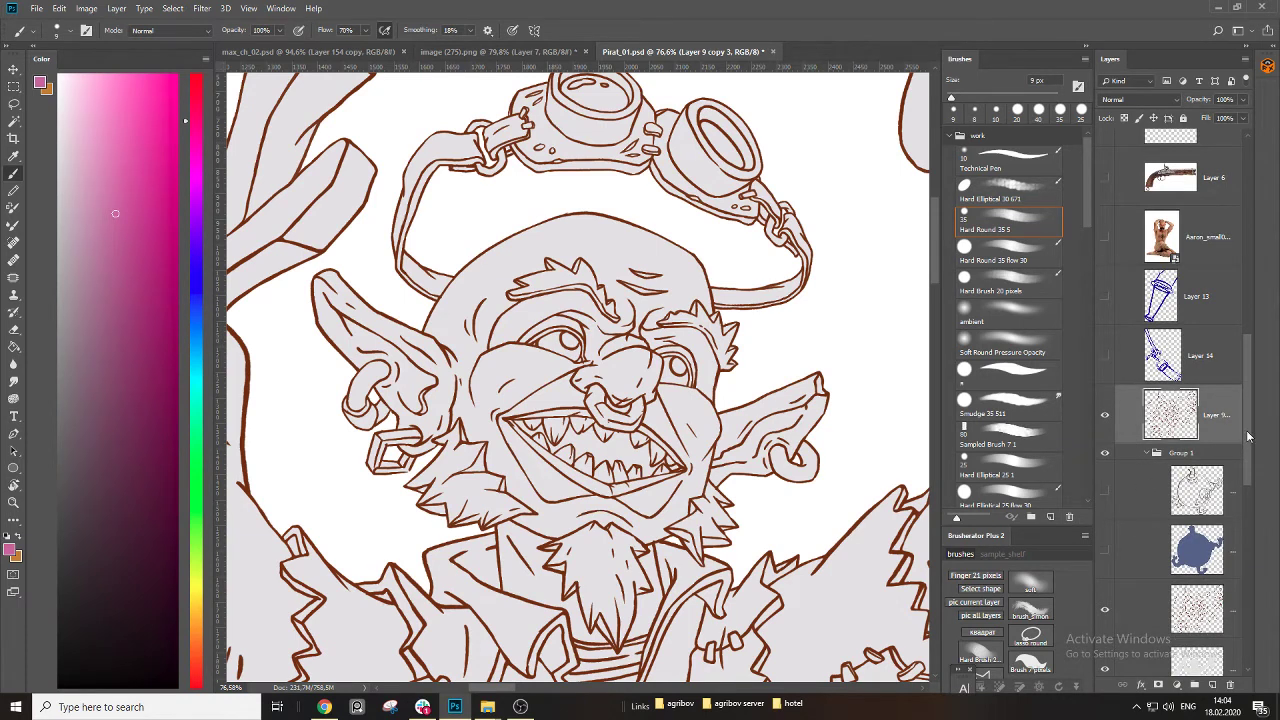
pyautogui.moveTo(1248, 436); pyautogui.dragTo(1248, 472)
pyautogui.moveTo(1156, 541); pyautogui.dragTo(1156, 364)
pyautogui.click(1144, 391)
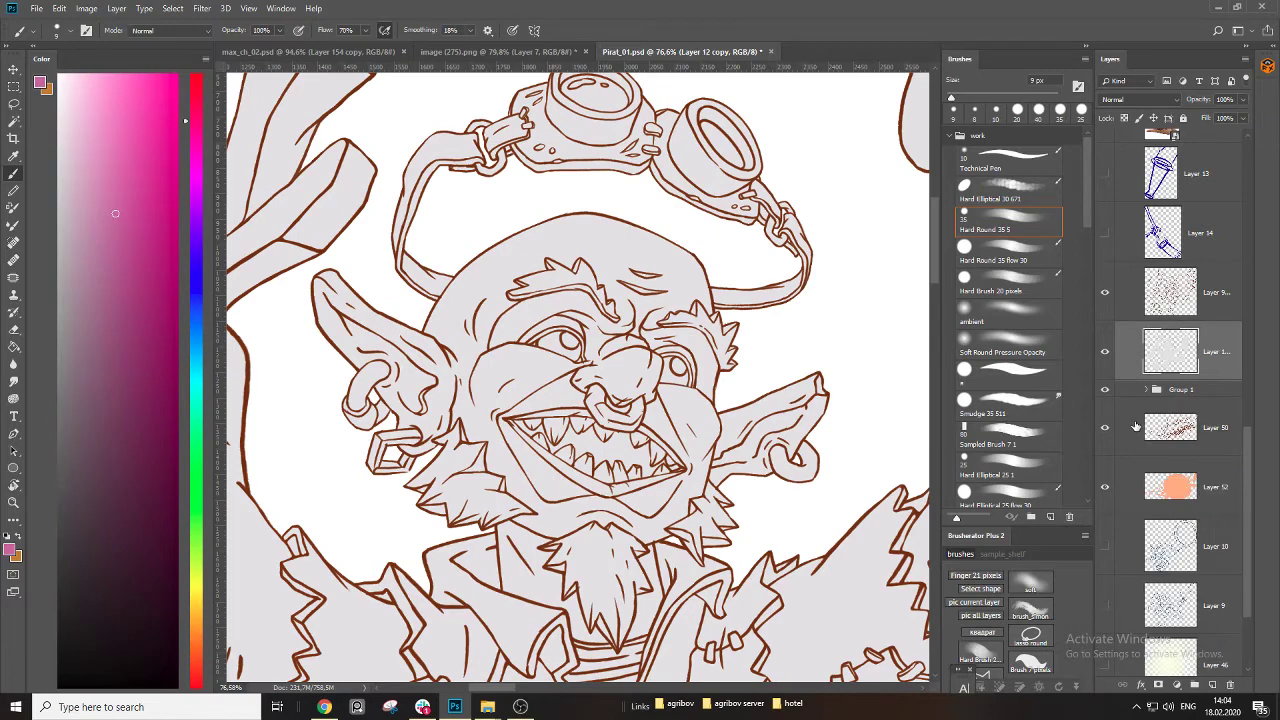
pyautogui.click(1108, 292)
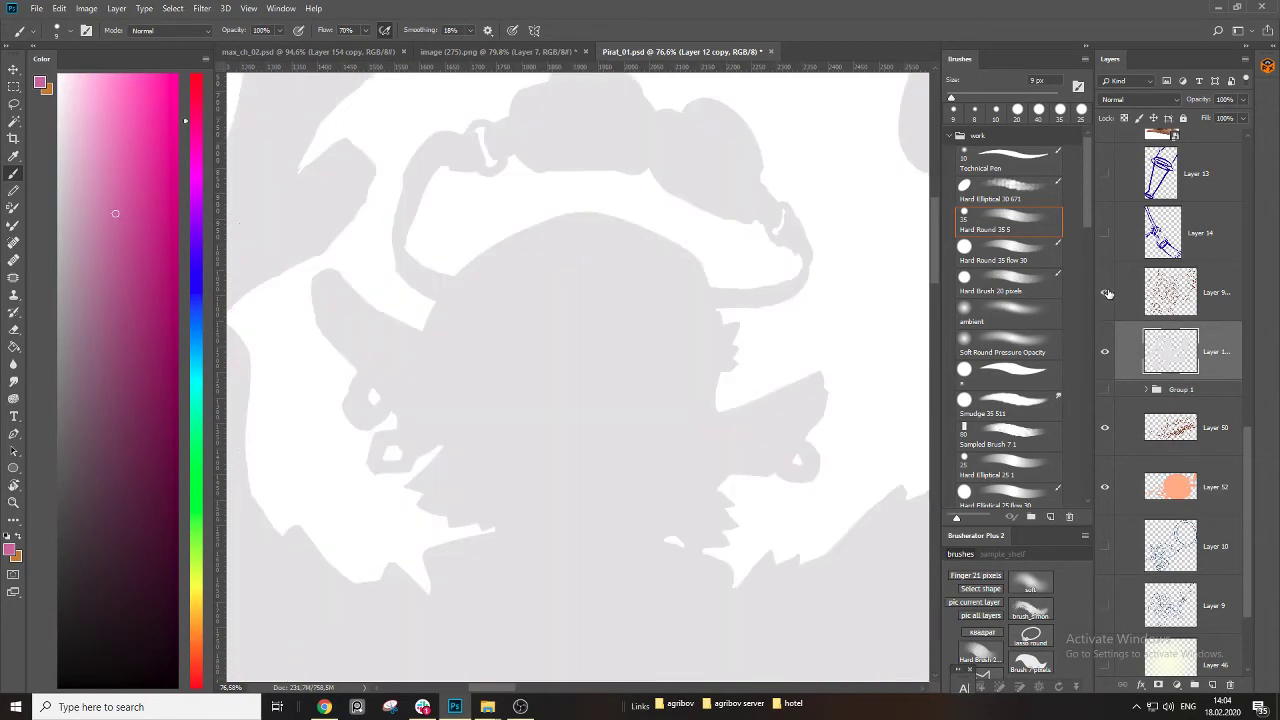
# Fully desaturate the line-art copy above Group 1 with Hue/Saturation and raise its lightness to +70.
pyautogui.click(1127, 306)
pyautogui.hotkey('ctrl', 'u')
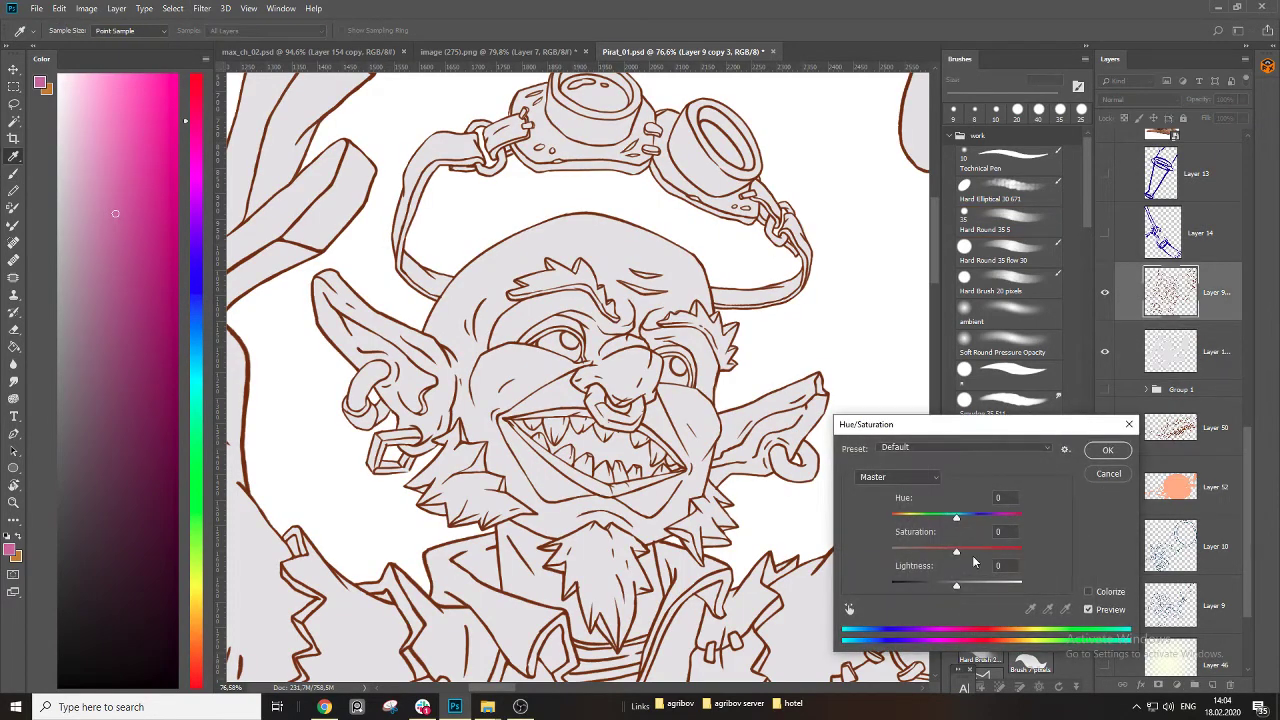
pyautogui.moveTo(956, 555); pyautogui.dragTo(885, 545)
pyautogui.click(1106, 452)
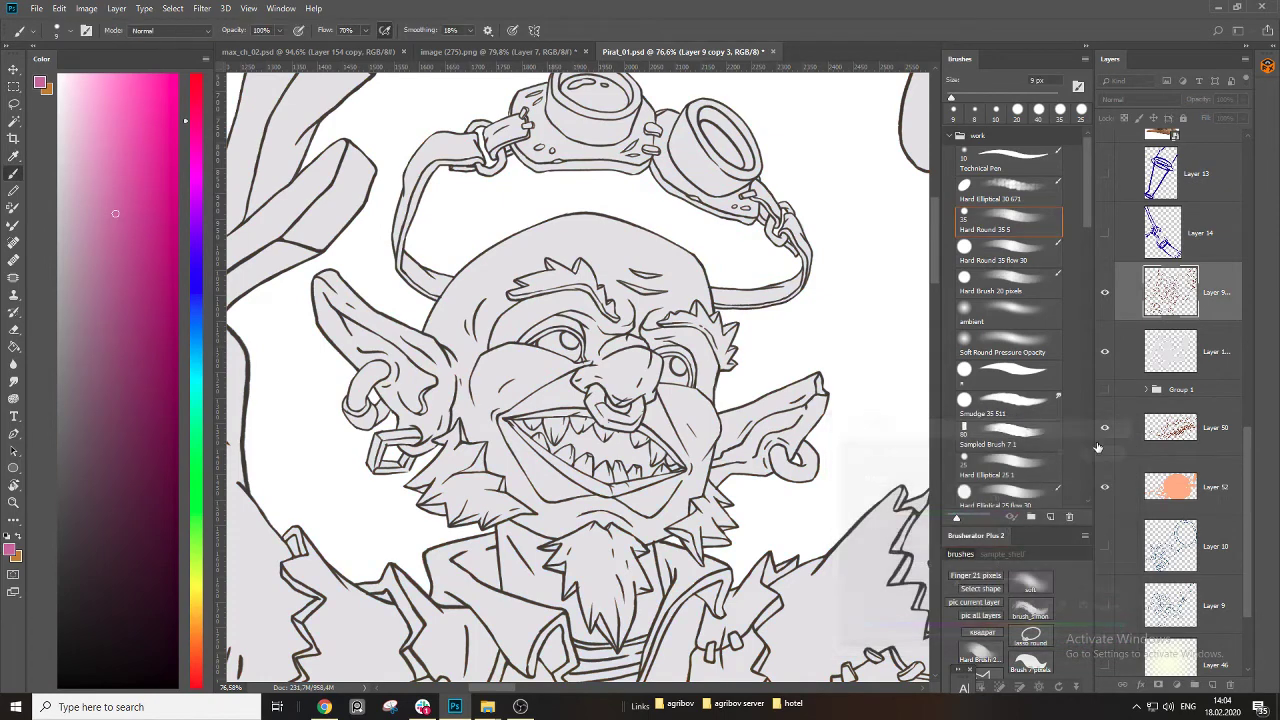
pyautogui.hotkey('ctrl', 'u')
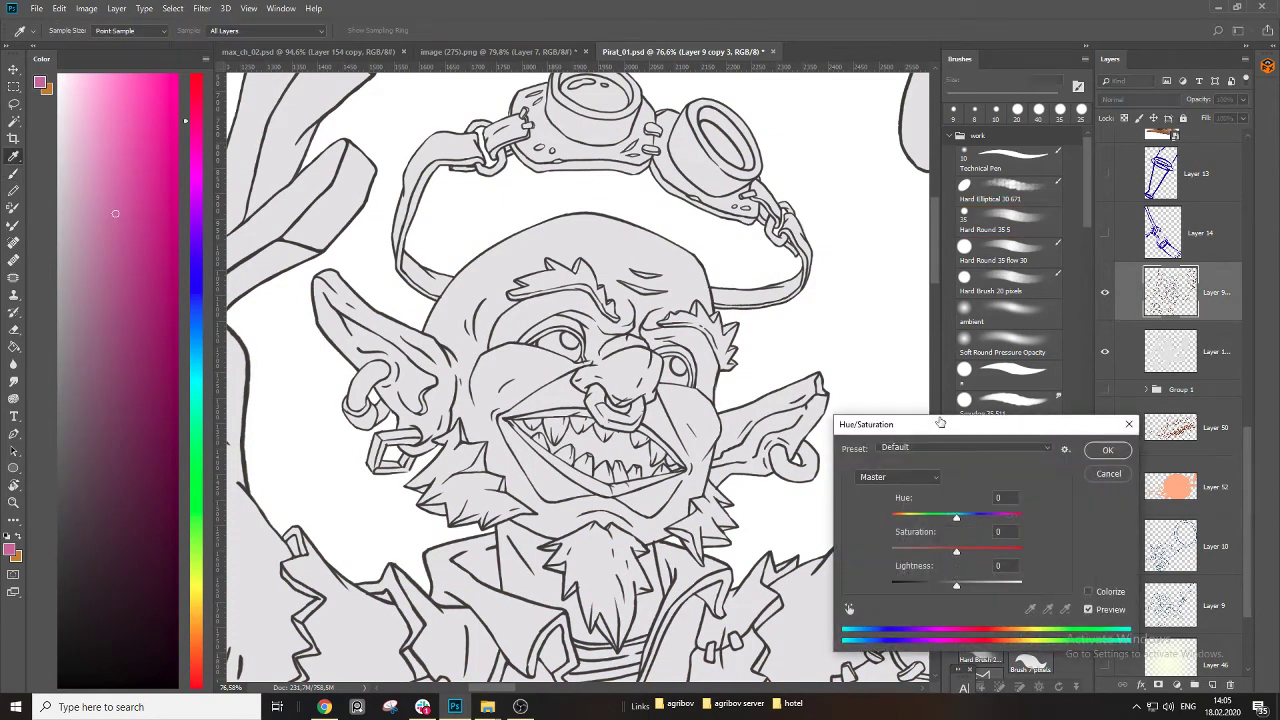
pyautogui.moveTo(956, 585); pyautogui.dragTo(1013, 592)
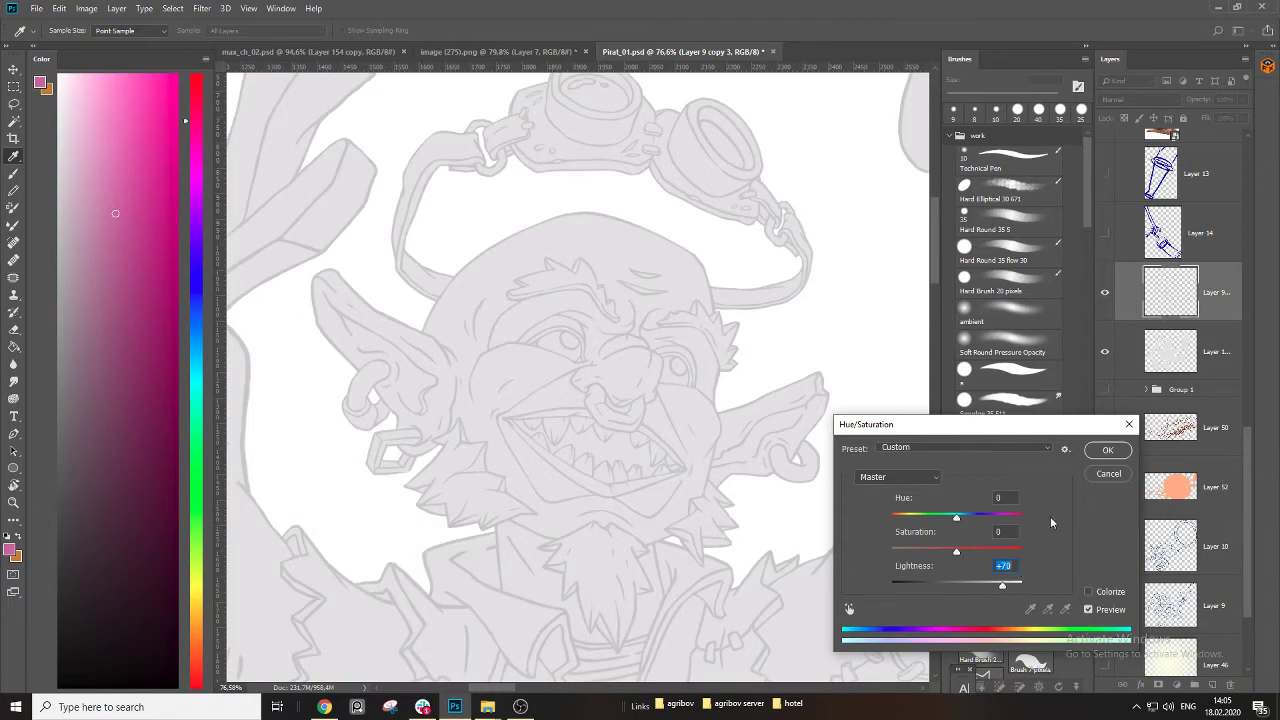
pyautogui.click(1097, 452)
pyautogui.press('b')
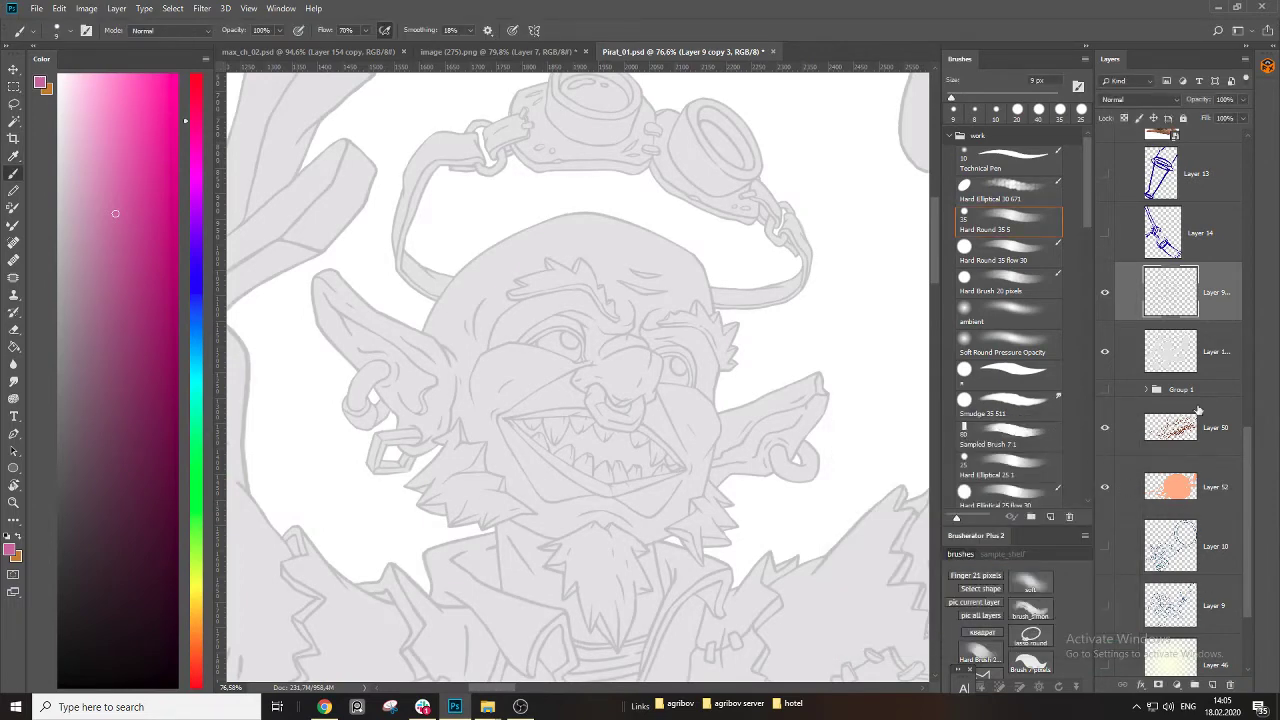
# Merge the lightened line-art copy with the gray fill copy into one layer.
pyautogui.keyDown('shift'); pyautogui.click(1215, 360); pyautogui.keyUp('shift')
pyautogui.rightClick(1215, 360)
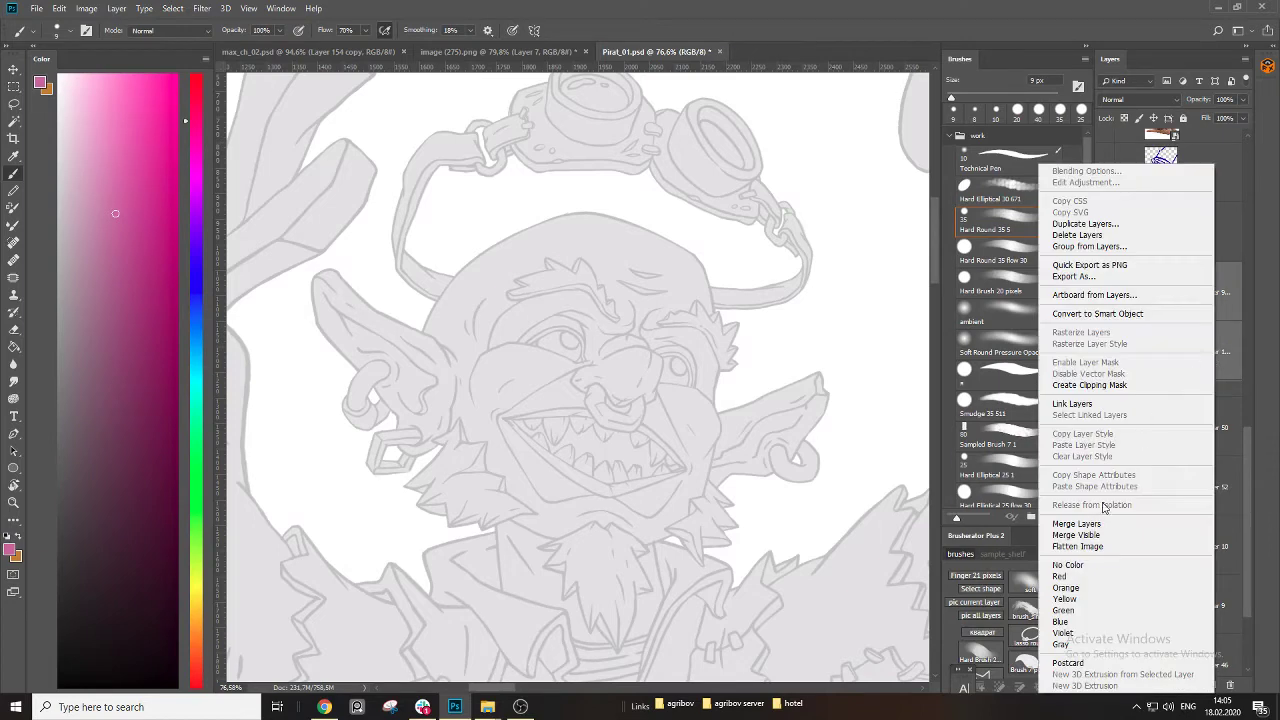
pyautogui.click(1100, 520)
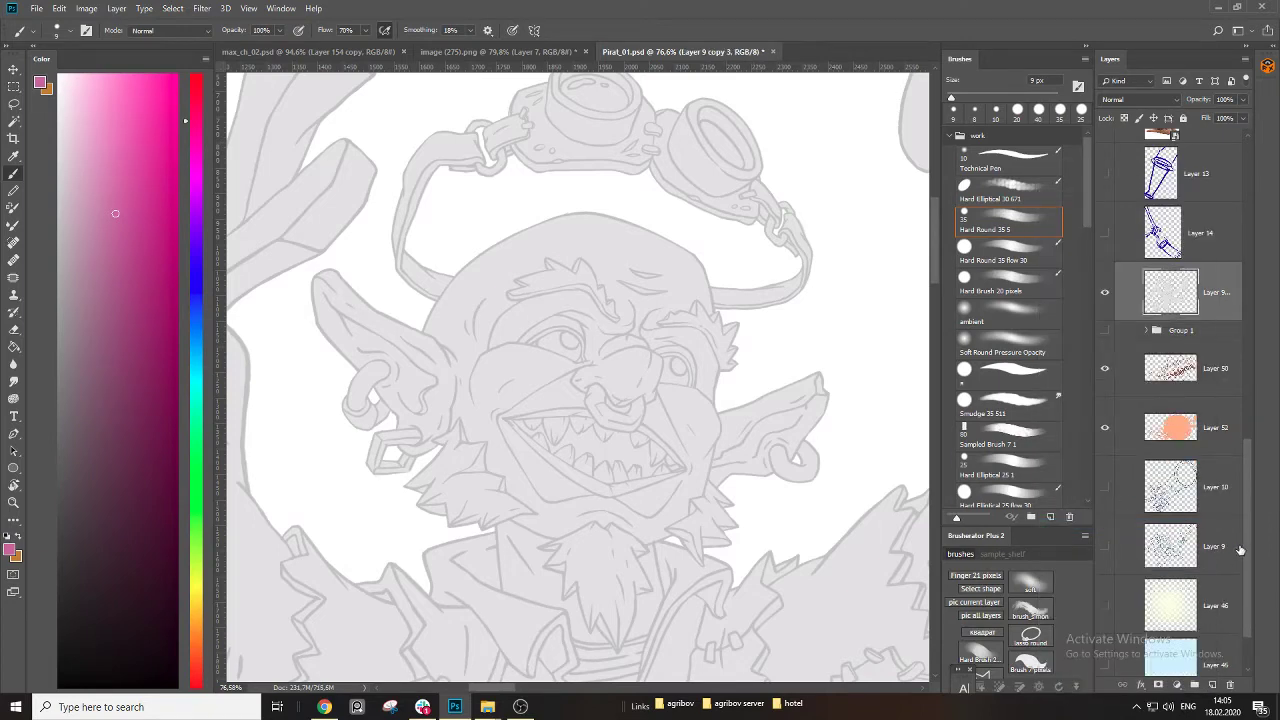
# Duplicate the brown line-art layer from Group 1 above the merged gray layer, collapse the group and hide the copy.
pyautogui.click(1105, 550)
pyautogui.click(1105, 550)
pyautogui.moveTo(1247, 559)
pyautogui.mouseDown()
pyautogui.moveTo(1247, 590)
pyautogui.moveTo(1247, 539)
pyautogui.mouseUp()
pyautogui.click(1148, 387)
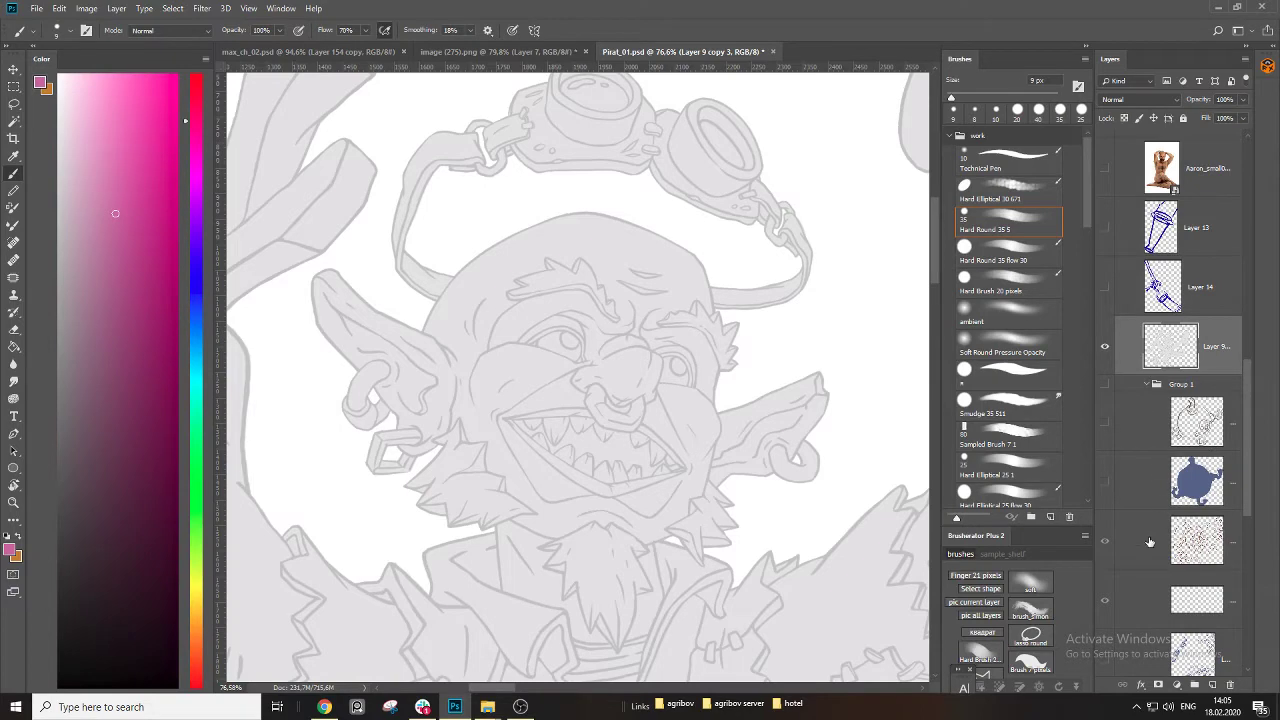
pyautogui.moveTo(1150, 542); pyautogui.dragTo(1133, 307)
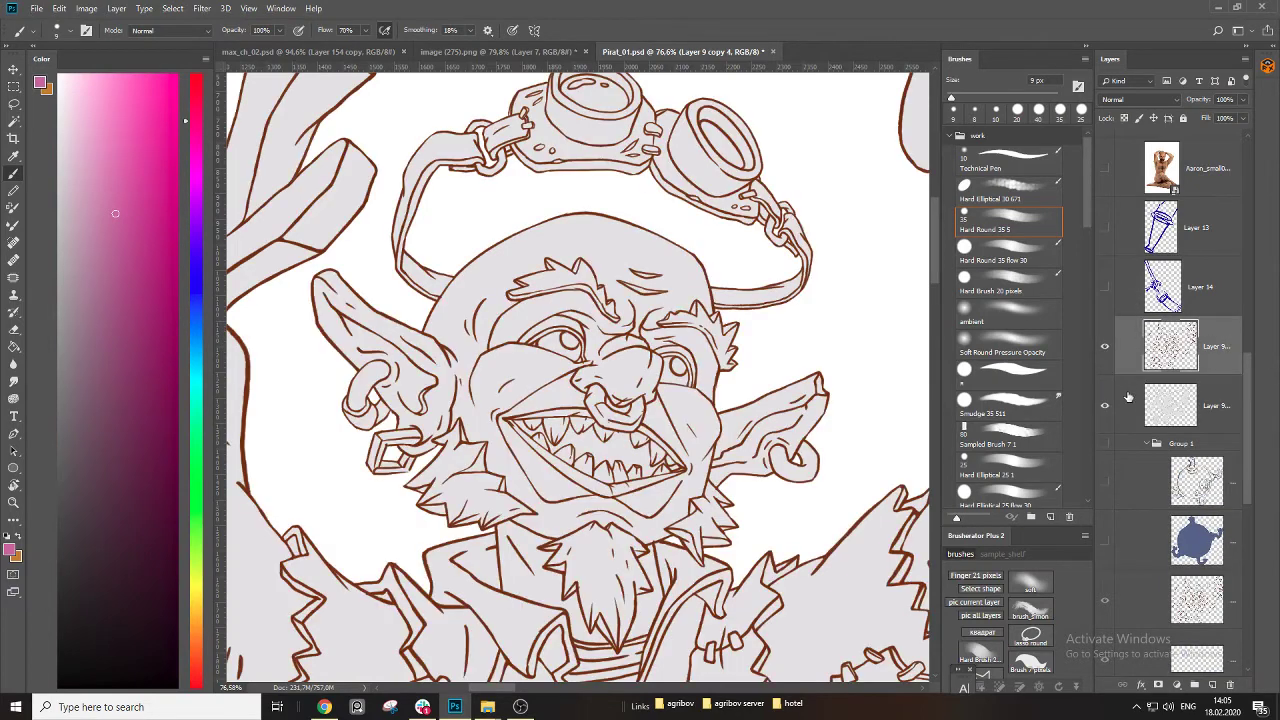
pyautogui.click(1145, 444)
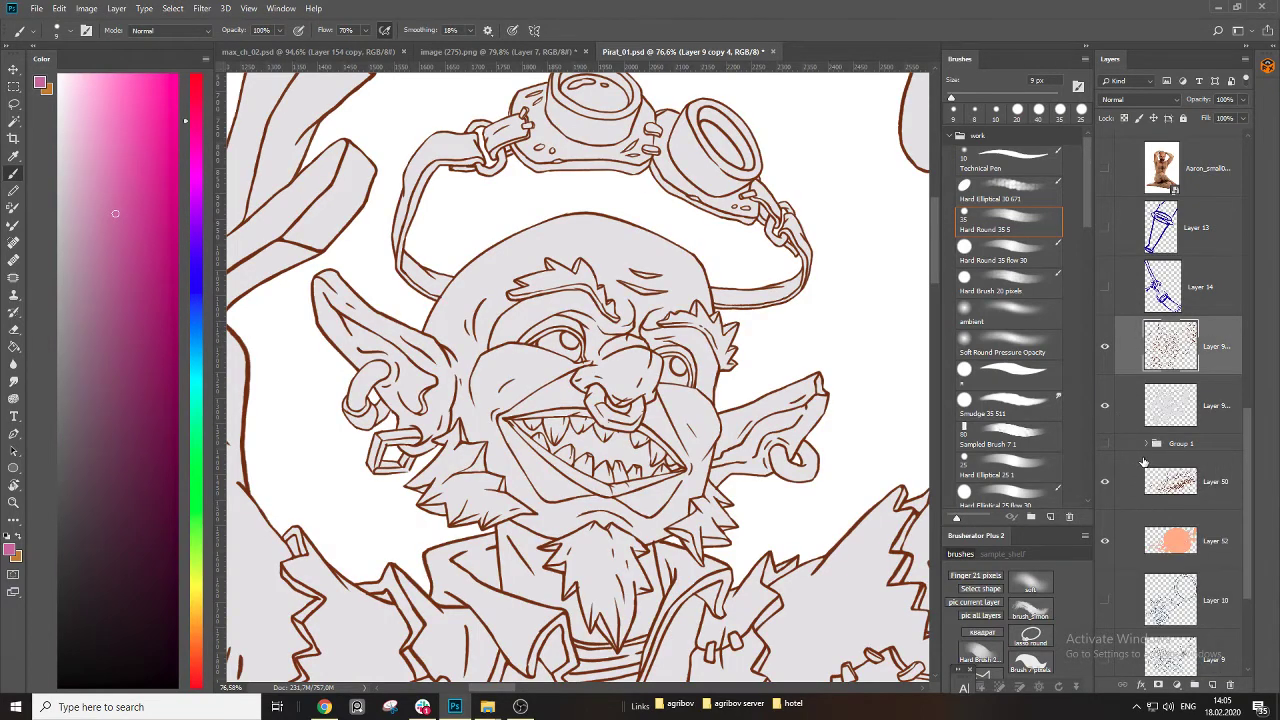
pyautogui.click(1105, 346)
pyautogui.click(1105, 346)
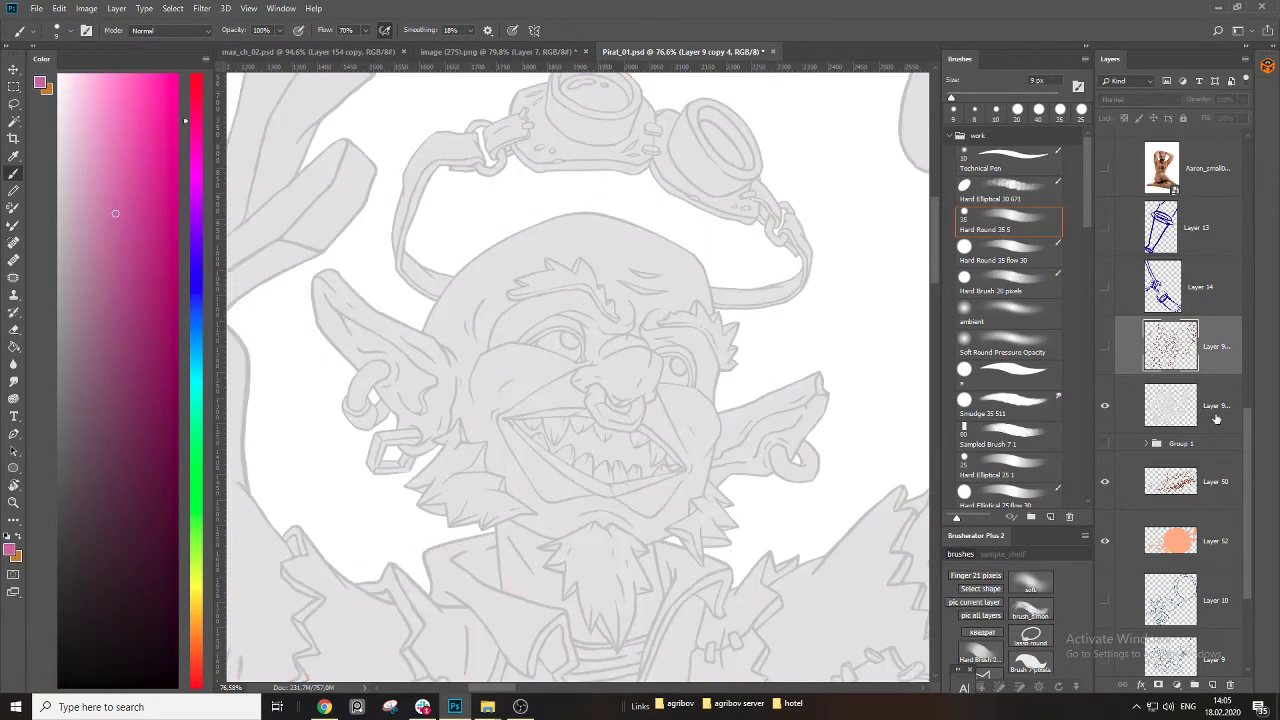
# Clip a new layer to the merged gray layer, handwrite "AO" in pink on the goblin's forehead and hide that layer.
pyautogui.click(1145, 385)
pyautogui.click(1213, 685)
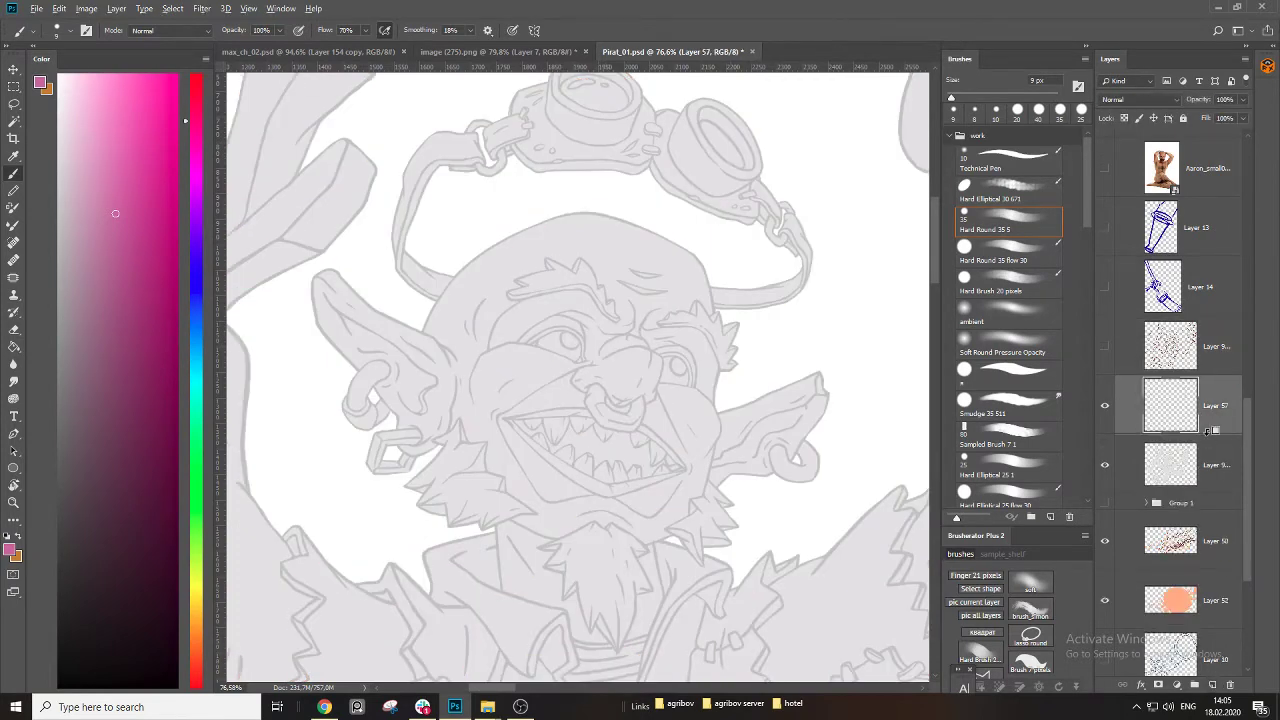
pyautogui.keyDown('alt'); pyautogui.click(1208, 431); pyautogui.keyUp('alt')
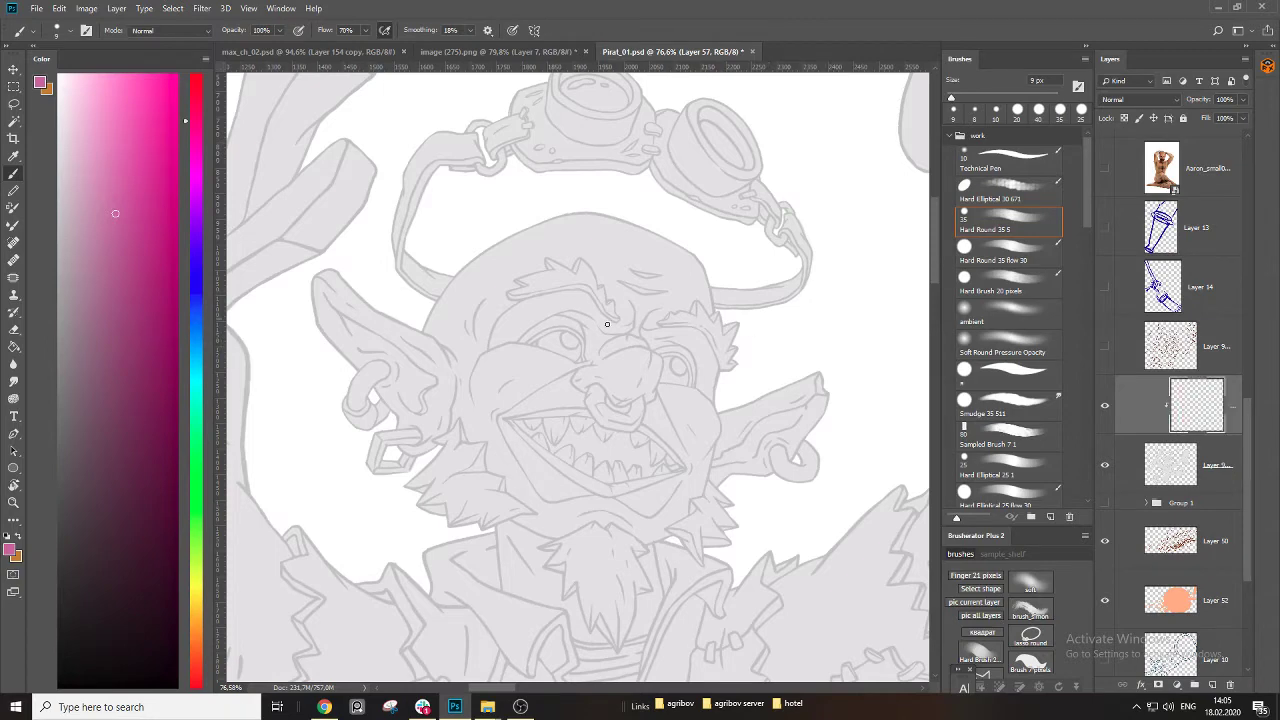
pyautogui.moveTo(525, 259)
pyautogui.mouseDown()
pyautogui.moveTo(539, 316)
pyautogui.moveTo(567, 282)
pyautogui.mouseUp()
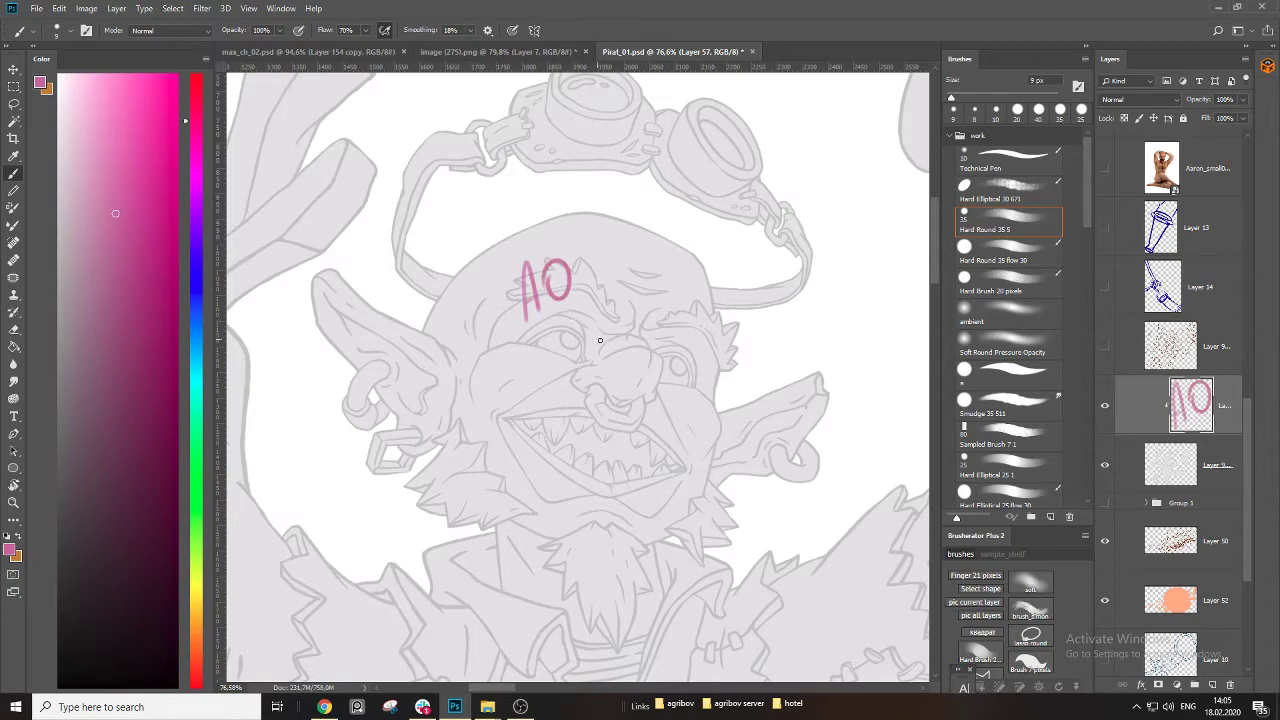
pyautogui.click(1105, 412)
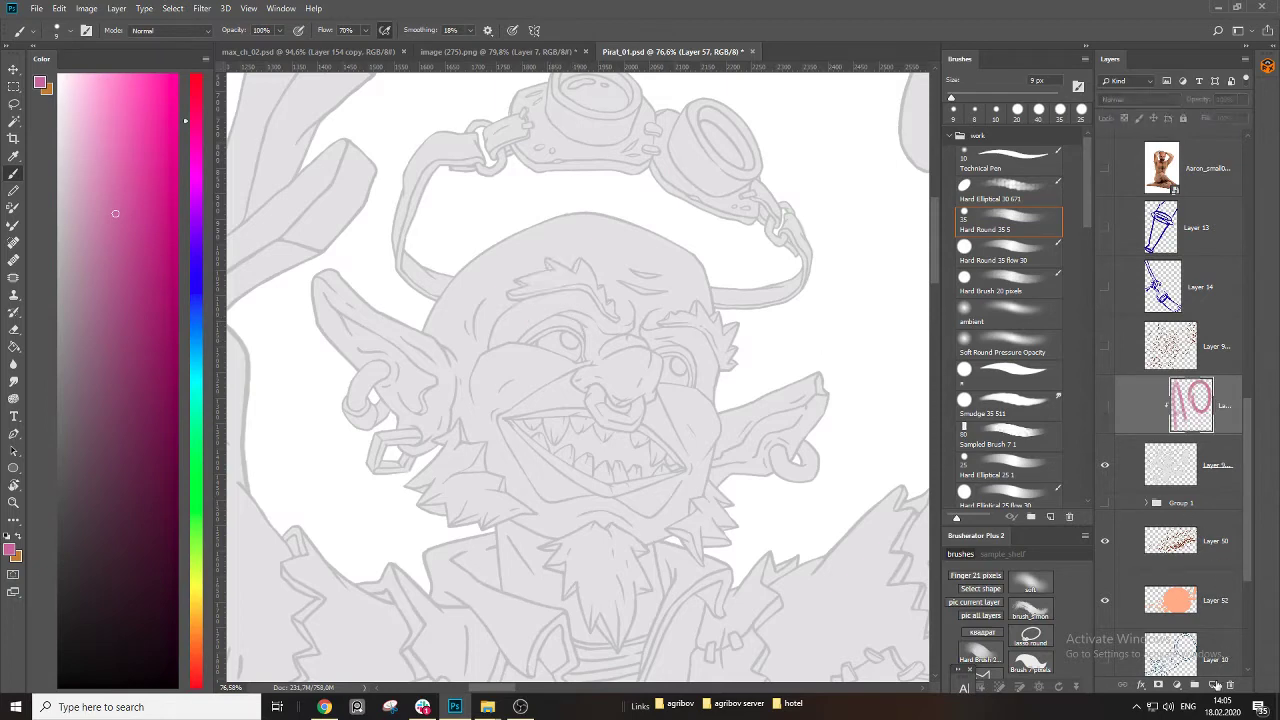
# Add an empty clipped layer beneath the "AO" layer and set the brush to black, 70 px, at 10% opacity.
pyautogui.click(1136, 485)
pyautogui.click(1212, 685)
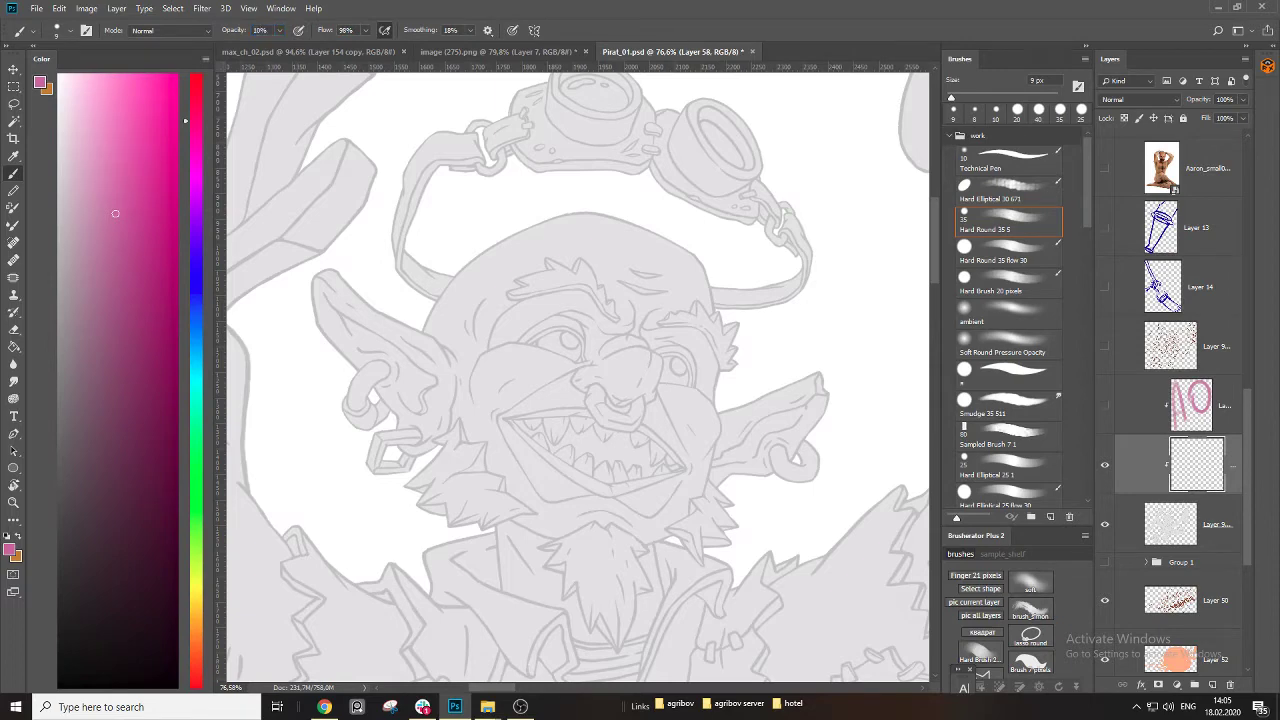
pyautogui.moveTo(126, 593); pyautogui.dragTo(36, 690)
pyautogui.press(']')
pyautogui.press(']')
pyautogui.press(']')
pyautogui.press(']')
pyautogui.press(']')
pyautogui.press(']')
pyautogui.press(']')
pyautogui.press(']')
pyautogui.press(']')
pyautogui.press(']')
pyautogui.hotkey('ctrl', 'space')
pyautogui.moveTo(508, 307); pyautogui.dragTo(554, 325)
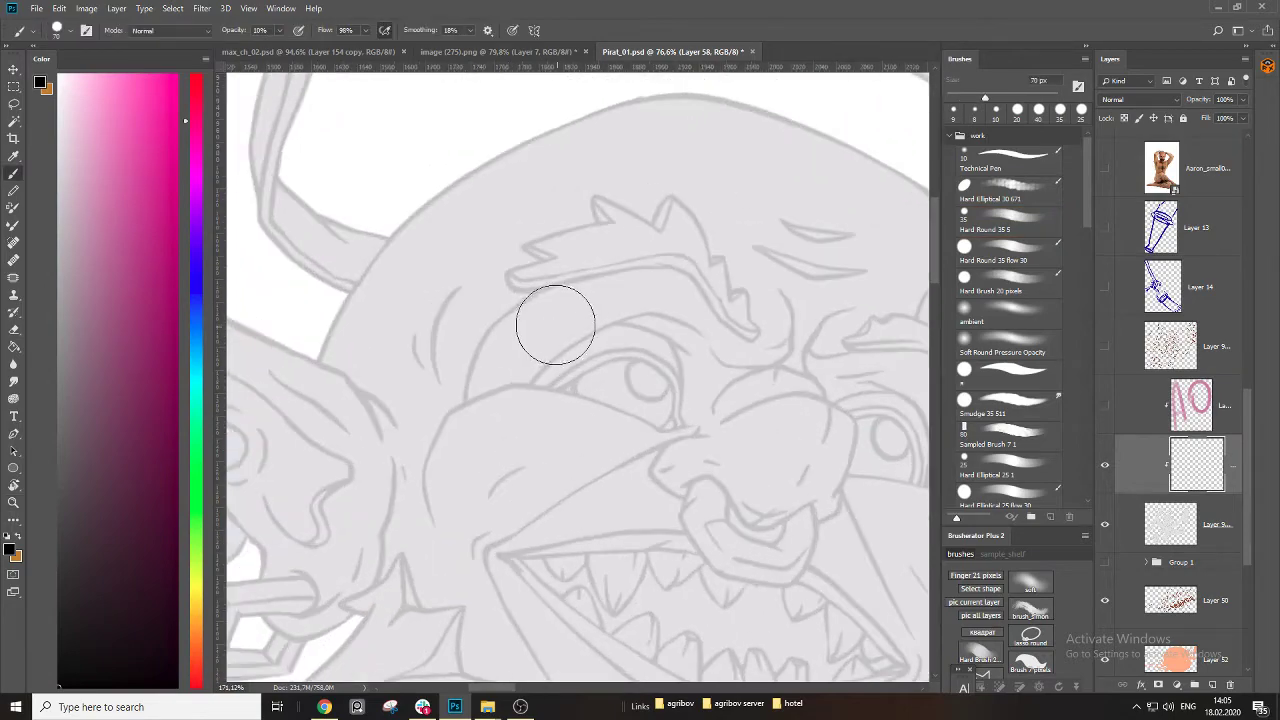
pyautogui.press('[')
pyautogui.press('[')
pyautogui.press('[')
pyautogui.press('[')
pyautogui.press('space')
pyautogui.moveTo(653, 424); pyautogui.dragTo(517, 354)
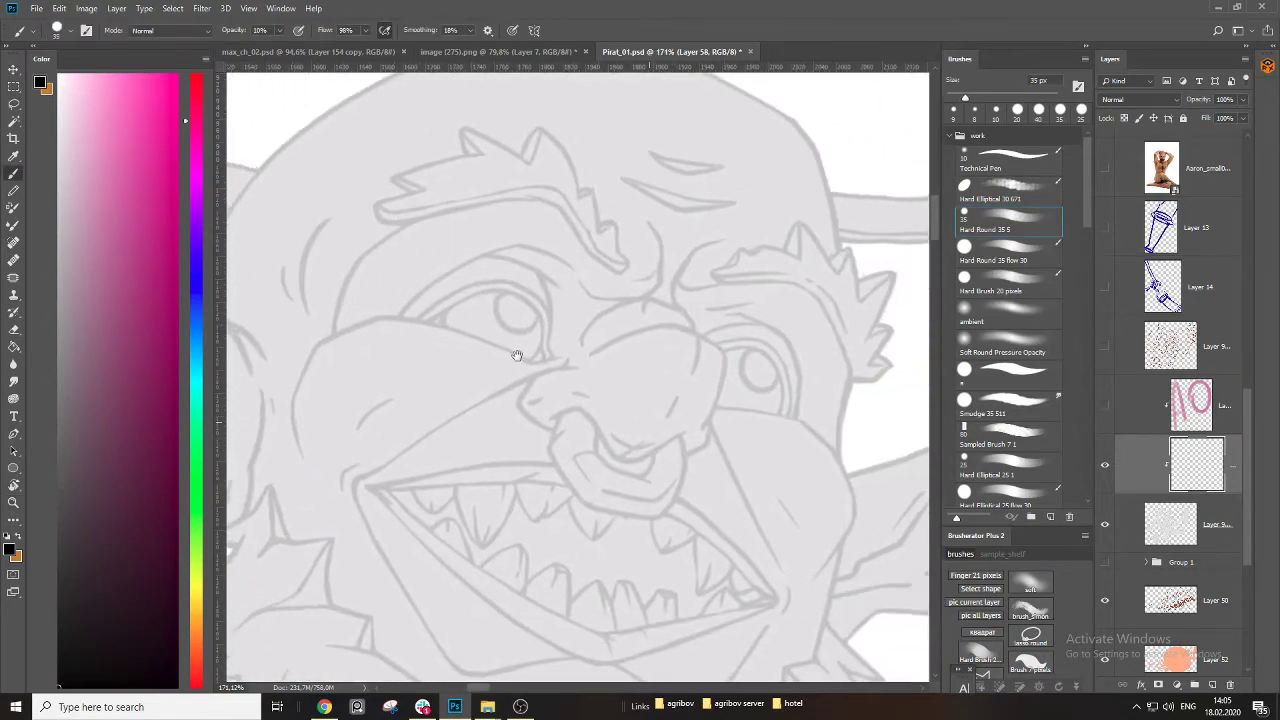
pyautogui.hotkey('ctrl', 'space')
pyautogui.moveTo(638, 371); pyautogui.dragTo(469, 426)
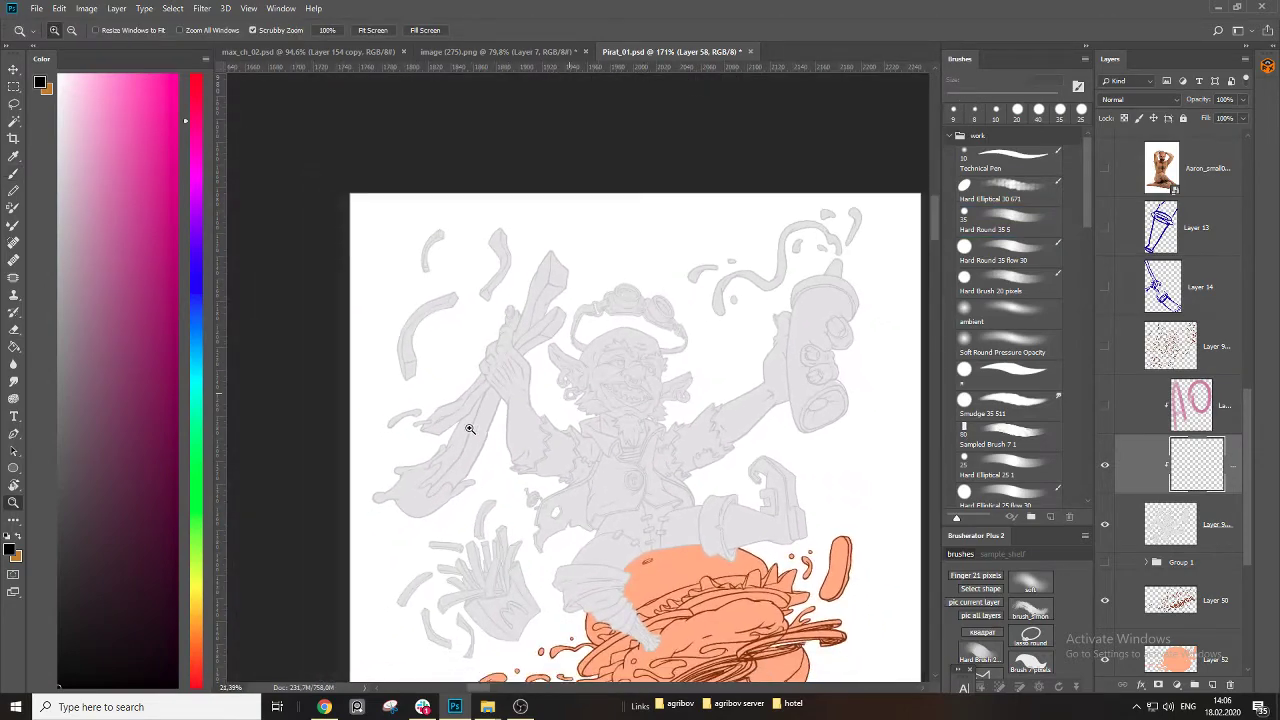
# Choose the soft "ambient" brush preset for shading the goblin's pointed ear.
pyautogui.moveTo(673, 372); pyautogui.dragTo(762, 297)
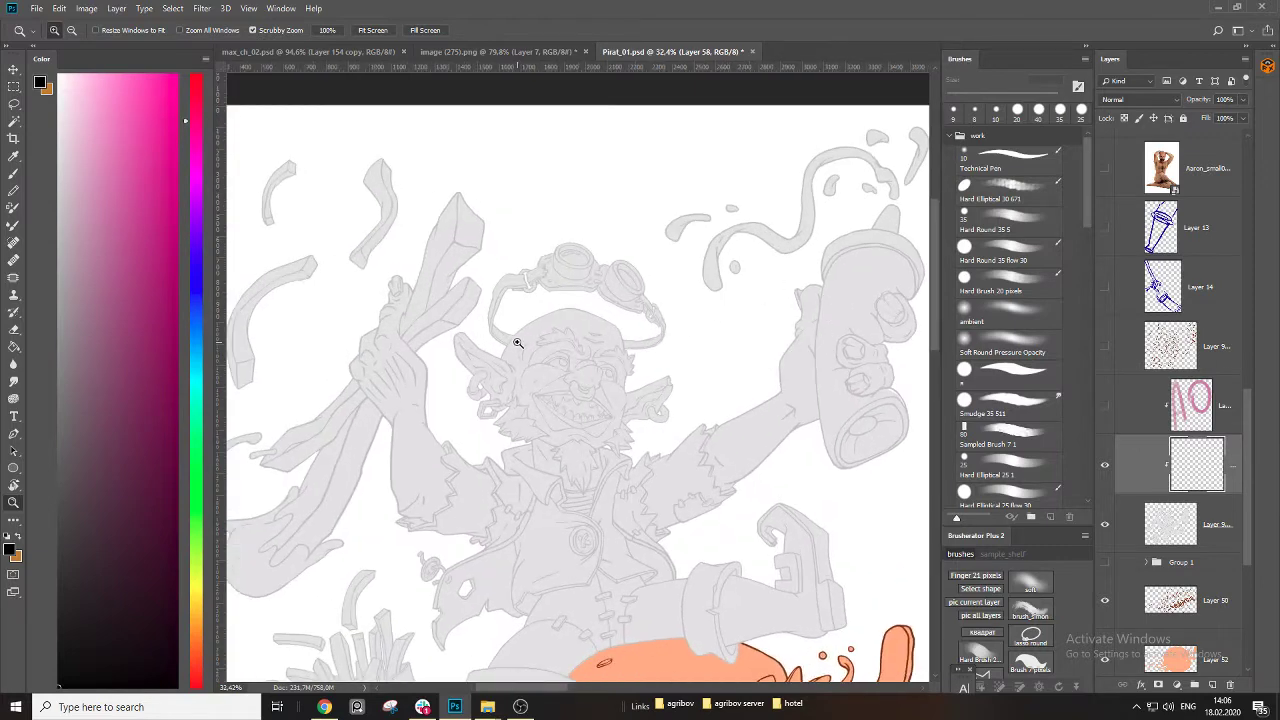
pyautogui.scroll(4, 517, 343)
pyautogui.press('b')
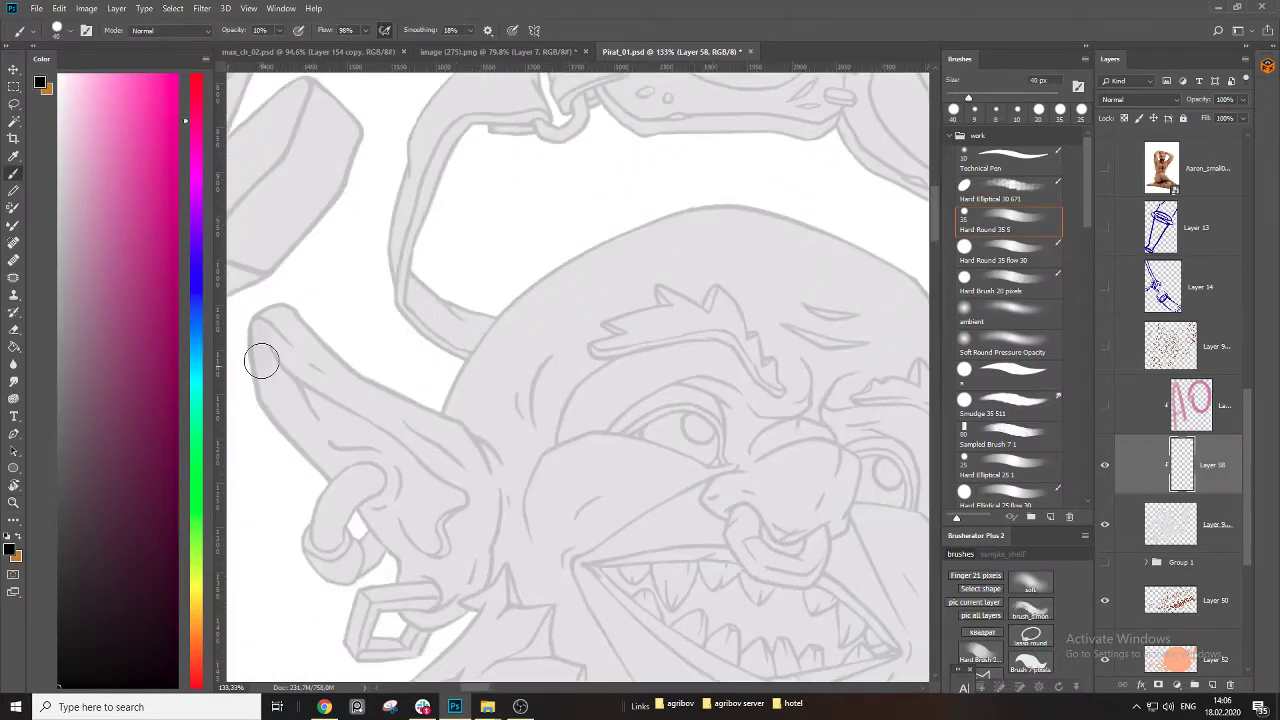
pyautogui.press(']')
pyautogui.rightClick(265, 340)
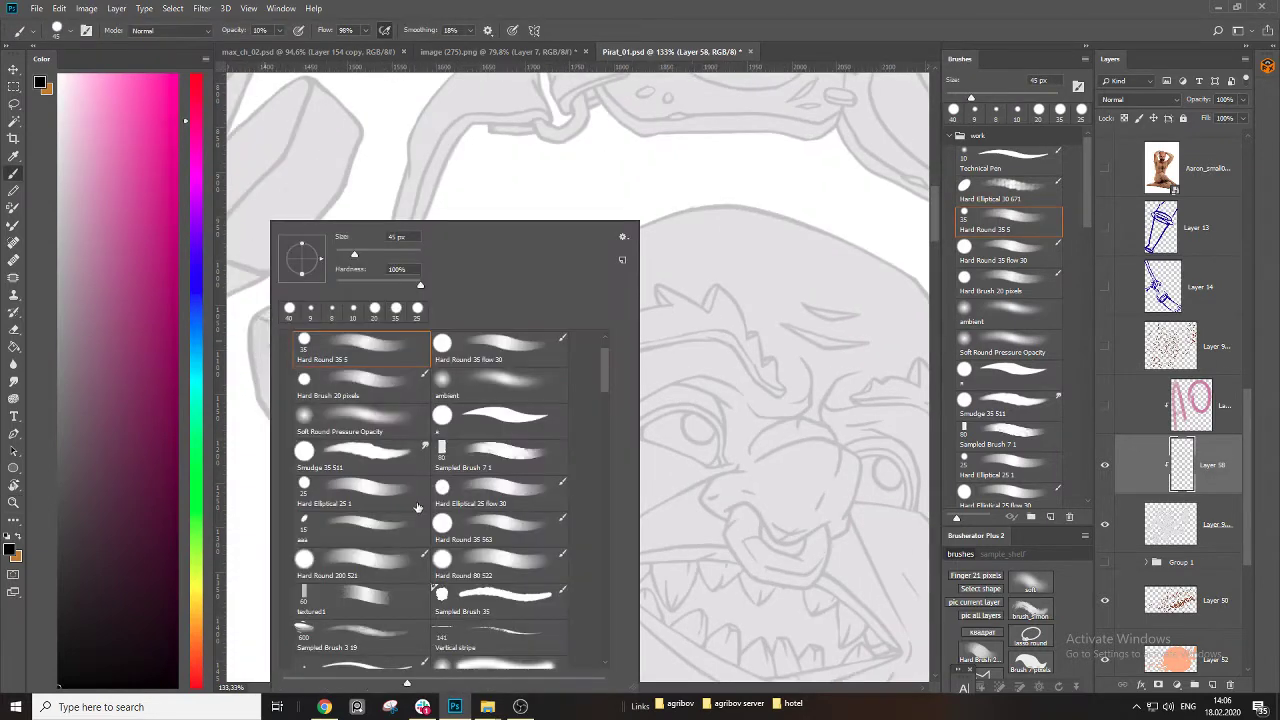
pyautogui.doubleClick(509, 384)
# Enlarge the brush and paint soft shading from the ear's tip down into its inner hollow.
pyautogui.press(']')
pyautogui.press(']')
pyautogui.press(']')
pyautogui.press(']')
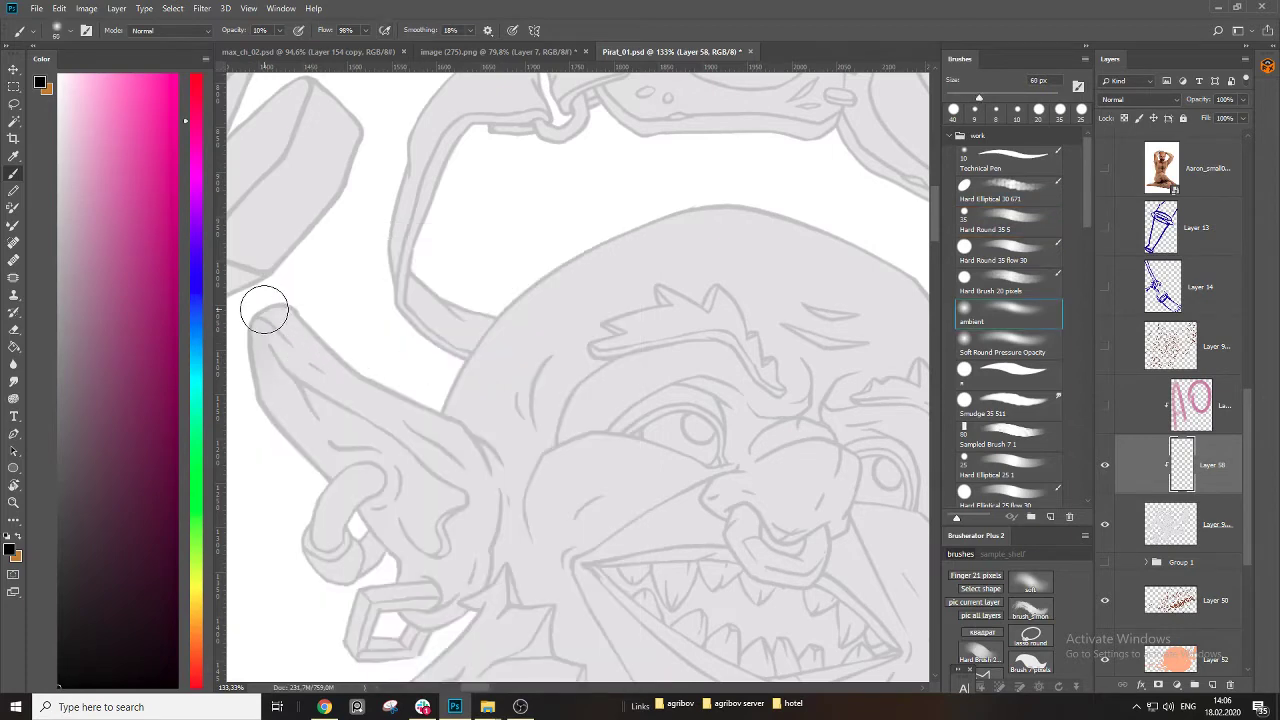
pyautogui.moveTo(260, 318)
pyautogui.mouseDown()
pyautogui.moveTo(298, 412)
pyautogui.moveTo(345, 467)
pyautogui.moveTo(306, 391)
pyautogui.moveTo(452, 499)
pyautogui.moveTo(435, 541)
pyautogui.moveTo(415, 534)
pyautogui.moveTo(429, 451)
pyautogui.moveTo(509, 389)
pyautogui.mouseUp()
# Reduce the brush to below 40 px and darken the edge of the inner-ear hollow.
pyautogui.press('[')
pyautogui.press('[')
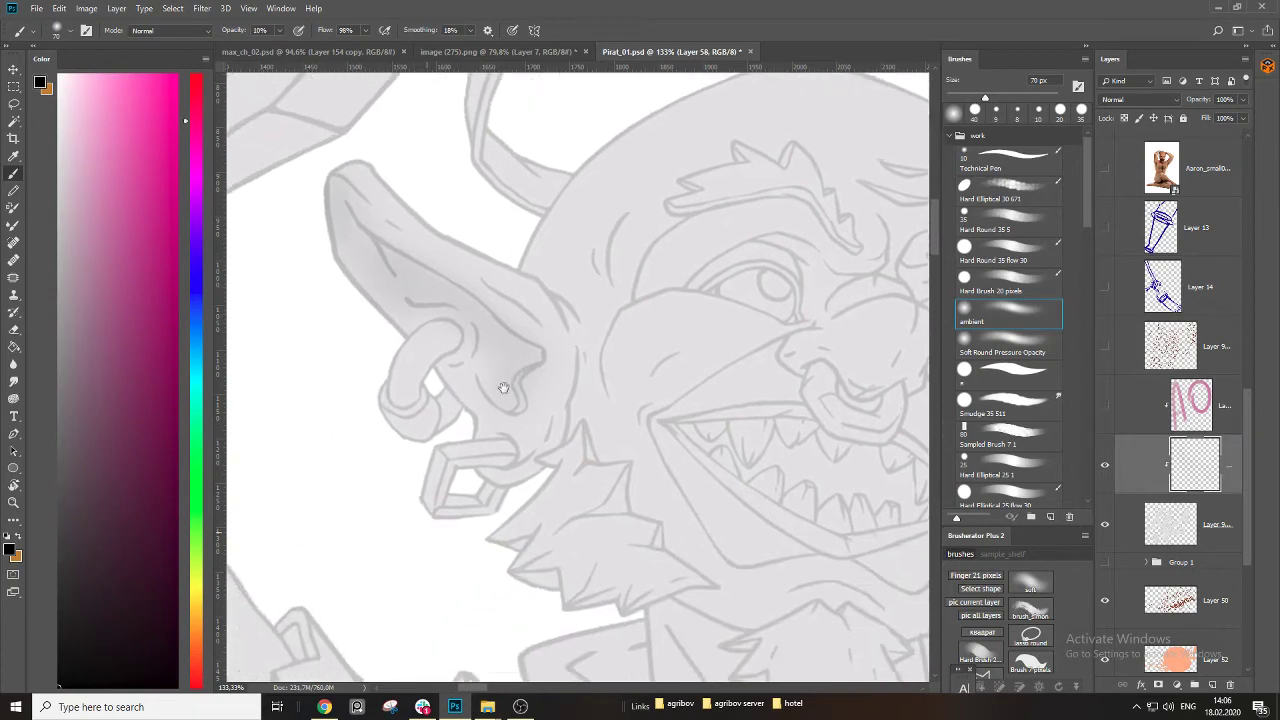
pyautogui.press('[')
pyautogui.press('[')
pyautogui.press('[')
pyautogui.press('[')
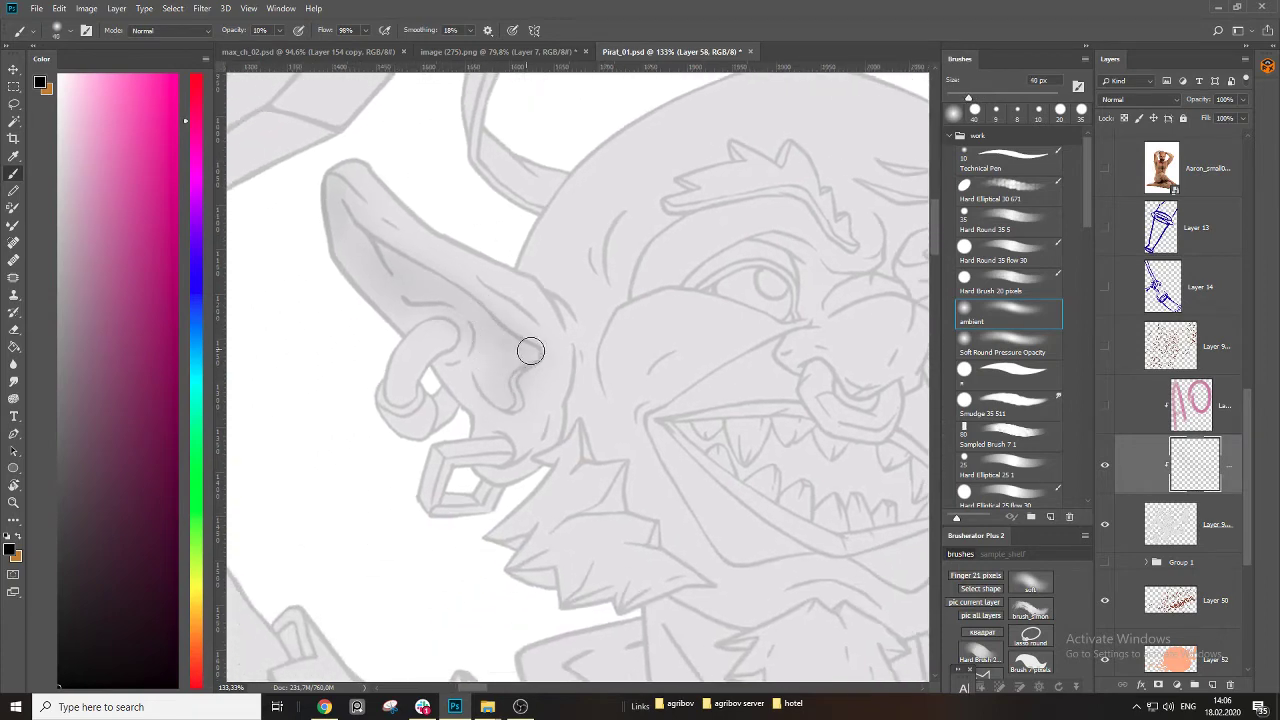
pyautogui.press('[')
pyautogui.moveTo(527, 350)
pyautogui.mouseDown()
pyautogui.moveTo(514, 402)
pyautogui.moveTo(527, 347)
pyautogui.moveTo(481, 314)
pyautogui.moveTo(504, 341)
pyautogui.moveTo(511, 407)
pyautogui.mouseUp()
# Deepen the soft shading inside the ear hollow with an enlarged brush.
pyautogui.press('[')
pyautogui.press(']')
pyautogui.press(']')
pyautogui.press(']')
pyautogui.press(']')
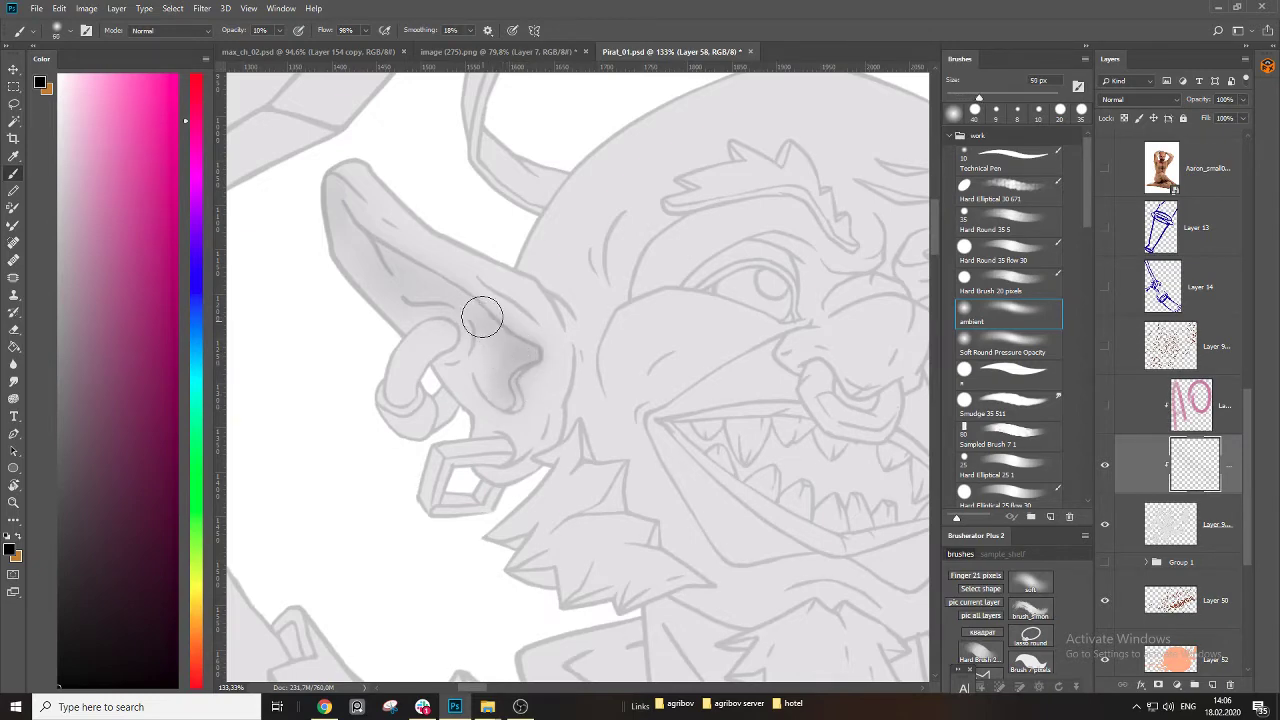
pyautogui.moveTo(482, 317); pyautogui.dragTo(509, 403)
# Shade the ring earring with a 15 px brush where its end meets the lower cuff.
pyautogui.press('[')
pyautogui.press('[')
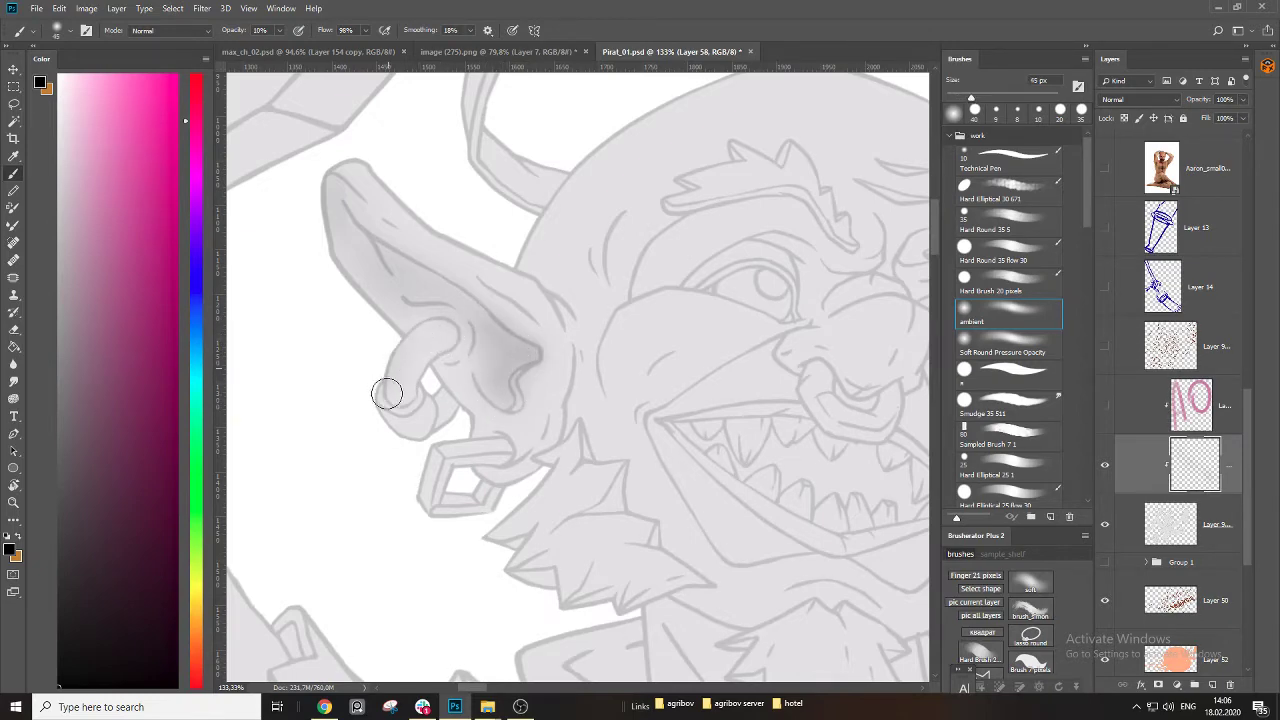
pyautogui.scroll(5, 391, 393)
pyautogui.press('[')
pyautogui.press('[')
pyautogui.press('[')
pyautogui.press('[')
pyautogui.press('[')
pyautogui.press('[')
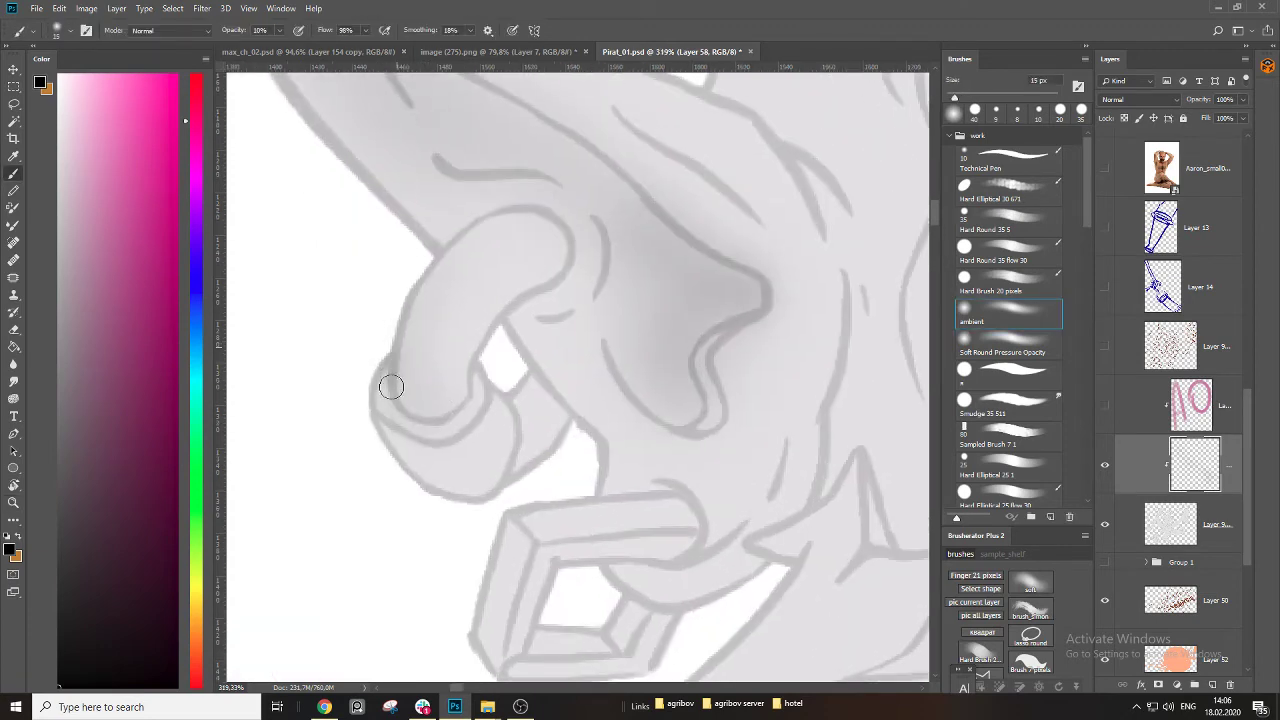
pyautogui.moveTo(435, 417)
pyautogui.mouseDown()
pyautogui.moveTo(471, 363)
pyautogui.moveTo(409, 409)
pyautogui.moveTo(377, 380)
pyautogui.moveTo(434, 486)
pyautogui.mouseUp()
# Shade the rear part of the ring earring where it passes behind the ear.
pyautogui.press(']')
pyautogui.press('[')
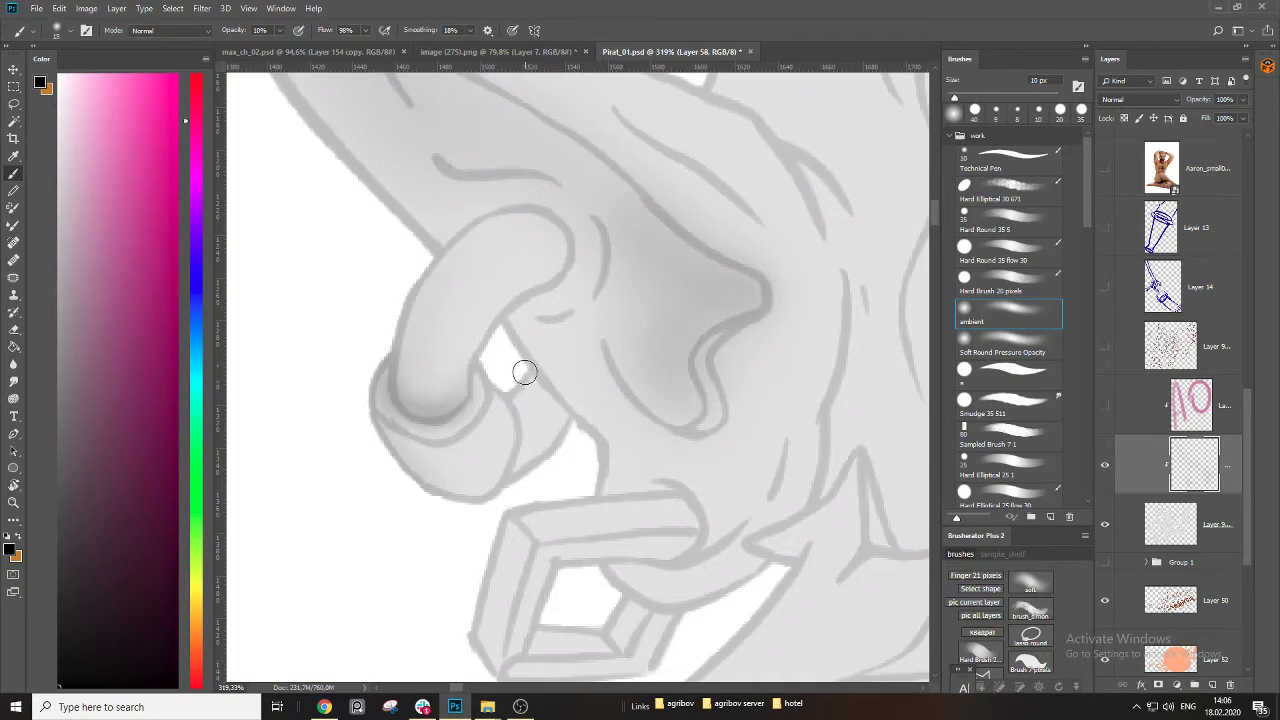
pyautogui.moveTo(523, 371); pyautogui.dragTo(577, 429)
pyautogui.press(']')
pyautogui.press(']')
pyautogui.moveTo(523, 366)
pyautogui.mouseDown()
pyautogui.moveTo(577, 449)
pyautogui.moveTo(550, 403)
pyautogui.moveTo(534, 472)
pyautogui.moveTo(485, 395)
pyautogui.mouseUp()
pyautogui.moveTo(580, 433)
pyautogui.mouseDown()
pyautogui.moveTo(599, 465)
pyautogui.moveTo(563, 490)
pyautogui.moveTo(583, 441)
pyautogui.moveTo(605, 454)
pyautogui.moveTo(569, 500)
pyautogui.mouseUp()
# Paint a contact shadow where the square earring hooks around the earlobe link.
pyautogui.press('[')
pyautogui.press('[')
pyautogui.press('[')
pyautogui.moveTo(583, 429)
pyautogui.mouseDown()
pyautogui.moveTo(563, 502)
pyautogui.moveTo(574, 359)
pyautogui.mouseUp()
pyautogui.press(']')
pyautogui.press(']')
pyautogui.press(']')
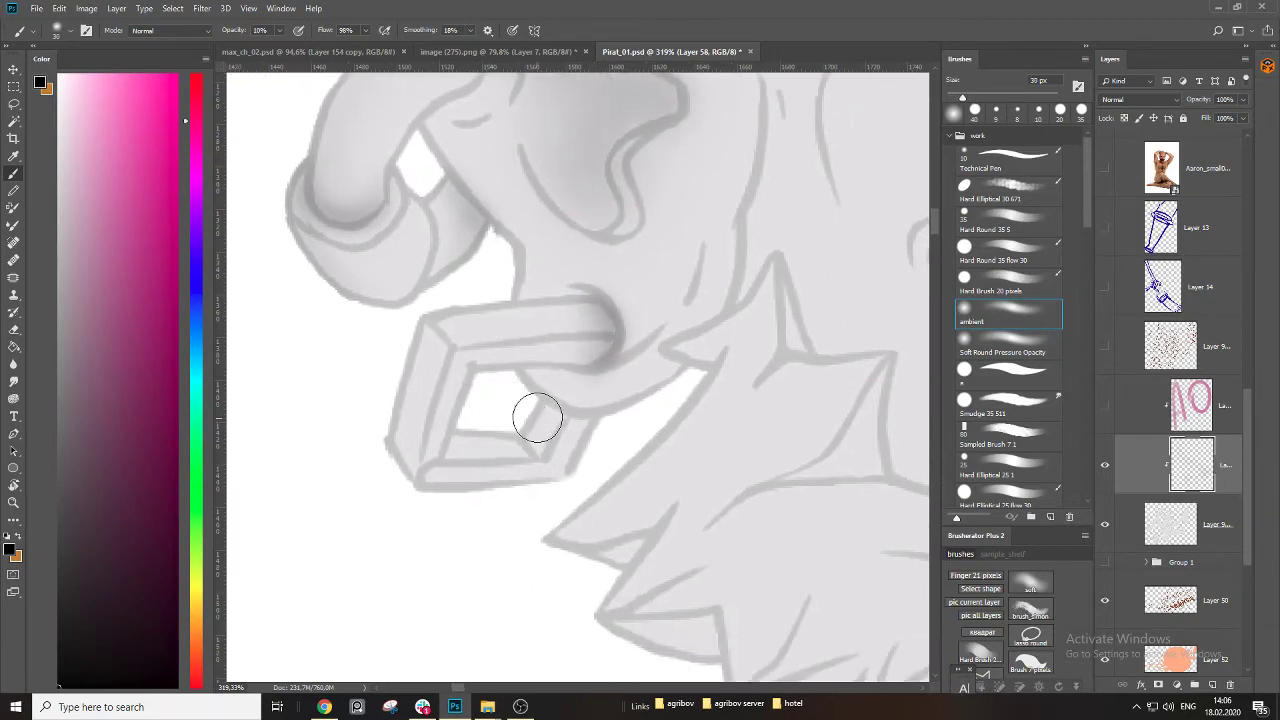
# Shade the inner corner, lower bar and outer side face of the square earring with a brush of about 30 px.
pyautogui.moveTo(538, 416)
pyautogui.mouseDown()
pyautogui.moveTo(550, 415)
pyautogui.moveTo(535, 449)
pyautogui.moveTo(543, 438)
pyautogui.moveTo(537, 415)
pyautogui.moveTo(560, 418)
pyautogui.moveTo(526, 397)
pyautogui.moveTo(583, 419)
pyautogui.moveTo(531, 406)
pyautogui.moveTo(548, 440)
pyautogui.moveTo(434, 449)
pyautogui.mouseUp()
pyautogui.press('[')
pyautogui.press('[')
pyautogui.press('[')
pyautogui.press(']')
pyautogui.press(']')
pyautogui.press(']')
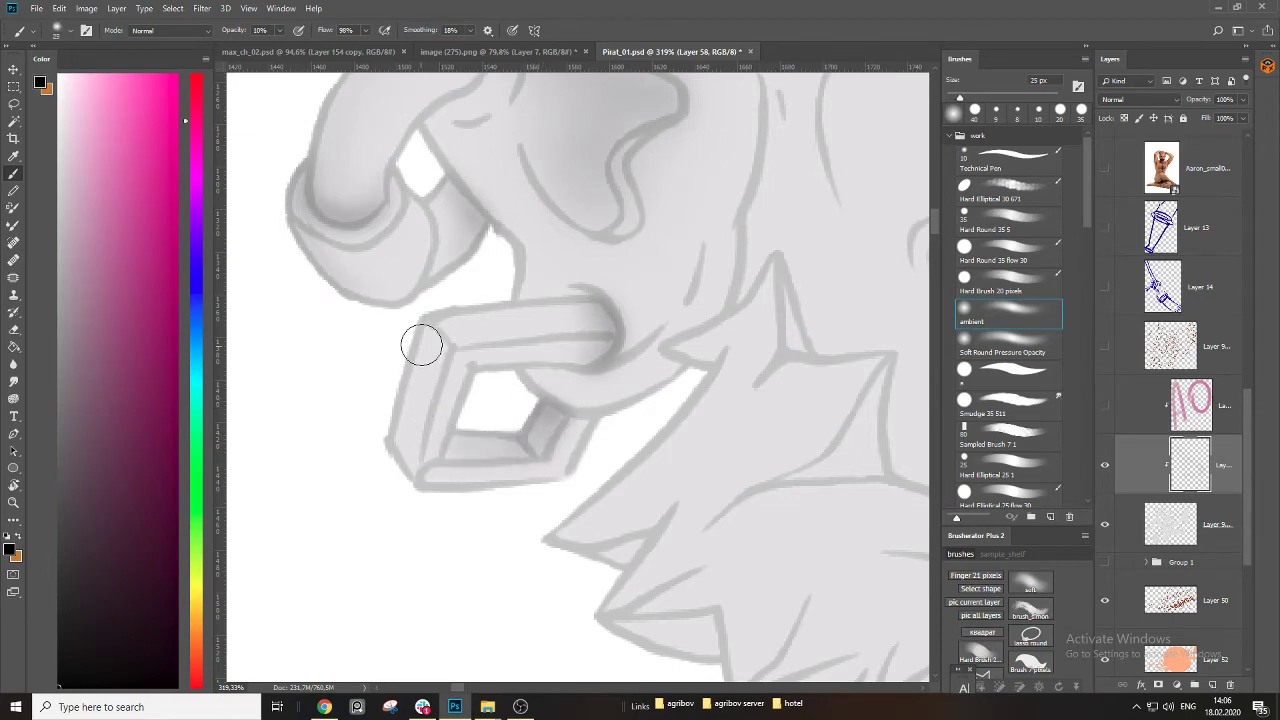
pyautogui.press(']')
pyautogui.moveTo(428, 327)
pyautogui.mouseDown()
pyautogui.moveTo(397, 517)
pyautogui.moveTo(414, 383)
pyautogui.moveTo(449, 289)
pyautogui.mouseUp()
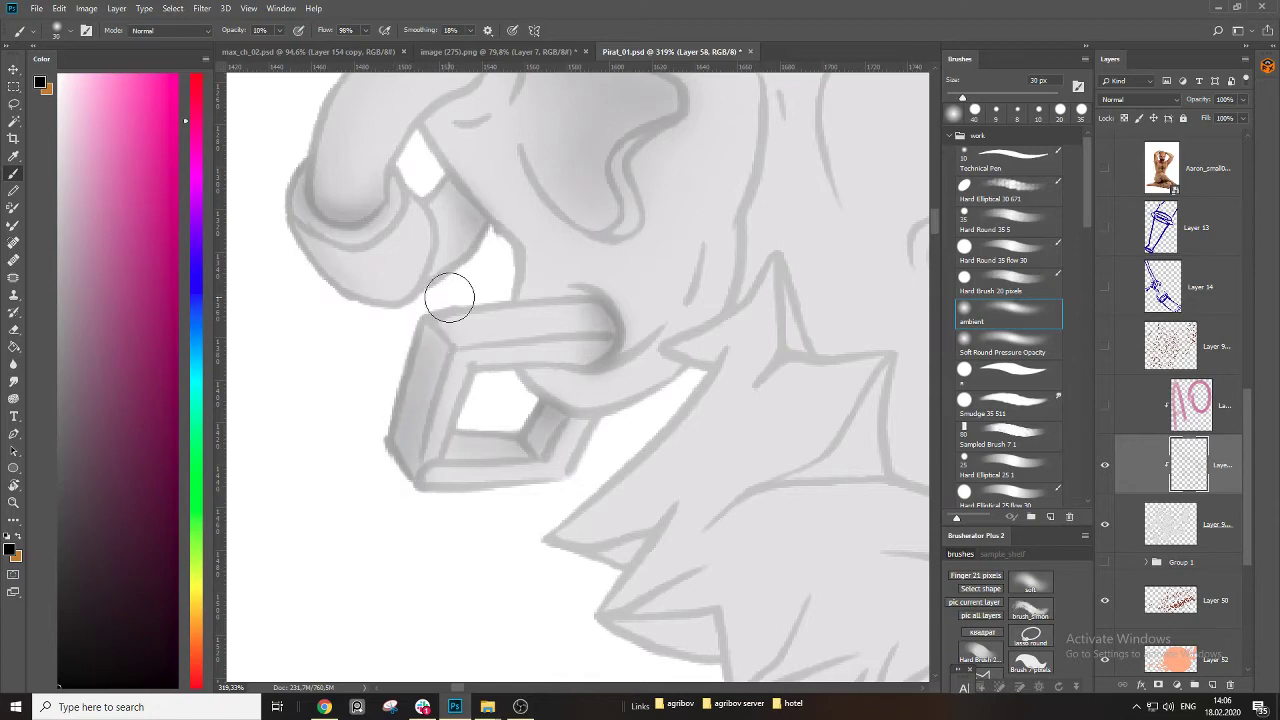
pyautogui.moveTo(462, 412)
pyautogui.mouseDown()
pyautogui.moveTo(437, 443)
pyautogui.moveTo(388, 445)
pyautogui.mouseUp()
# Shade the upper bar of the square earring and the earlobe around it with a 30 px brush.
pyautogui.moveTo(504, 389); pyautogui.dragTo(567, 378)
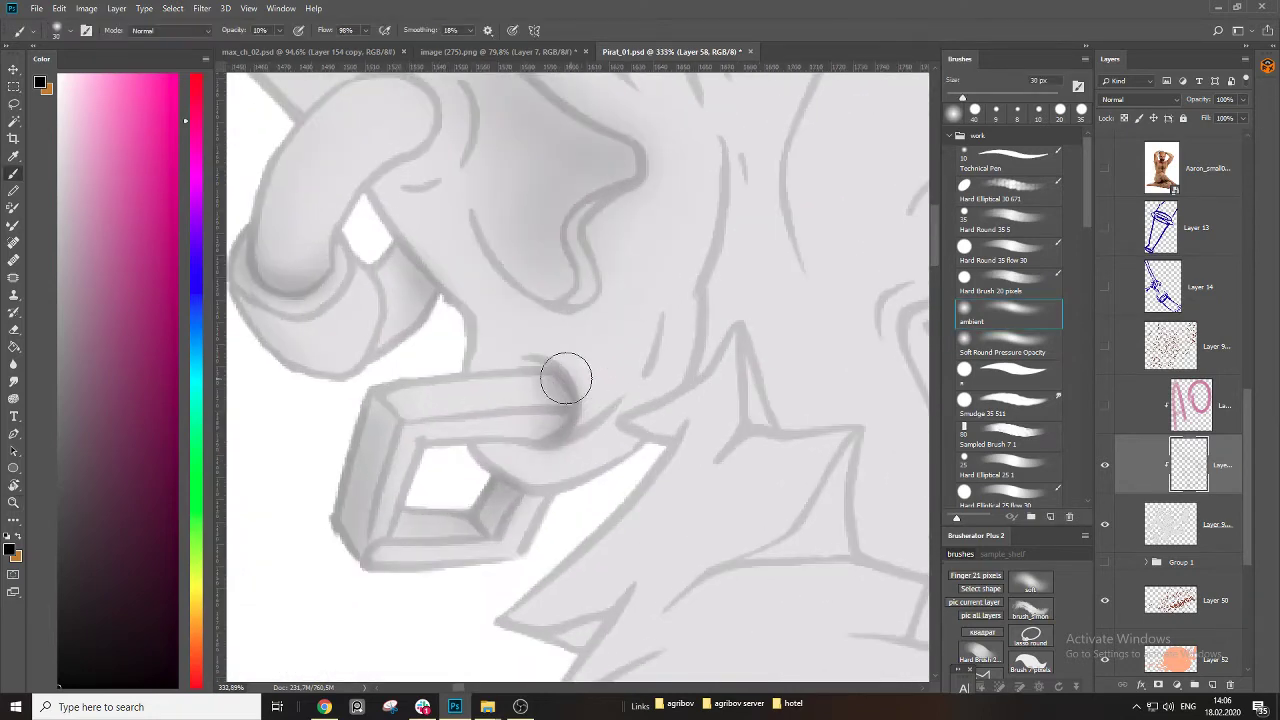
pyautogui.press('[')
pyautogui.press(']')
pyautogui.moveTo(450, 400)
pyautogui.mouseDown()
pyautogui.moveTo(548, 387)
pyautogui.moveTo(472, 349)
pyautogui.moveTo(485, 366)
pyautogui.moveTo(558, 361)
pyautogui.moveTo(579, 405)
pyautogui.moveTo(468, 447)
pyautogui.moveTo(527, 485)
pyautogui.moveTo(649, 443)
pyautogui.moveTo(550, 478)
pyautogui.moveTo(479, 461)
pyautogui.moveTo(455, 438)
pyautogui.moveTo(474, 460)
pyautogui.moveTo(556, 483)
pyautogui.moveTo(658, 436)
pyautogui.mouseUp()
# Darken the underside of the curved link in the earlobe and its contact with the square earring.
pyautogui.press('[')
pyautogui.press('[')
pyautogui.press('[')
pyautogui.press(']')
pyautogui.press(']')
pyautogui.press(']')
pyautogui.moveTo(553, 488); pyautogui.dragTo(481, 578)
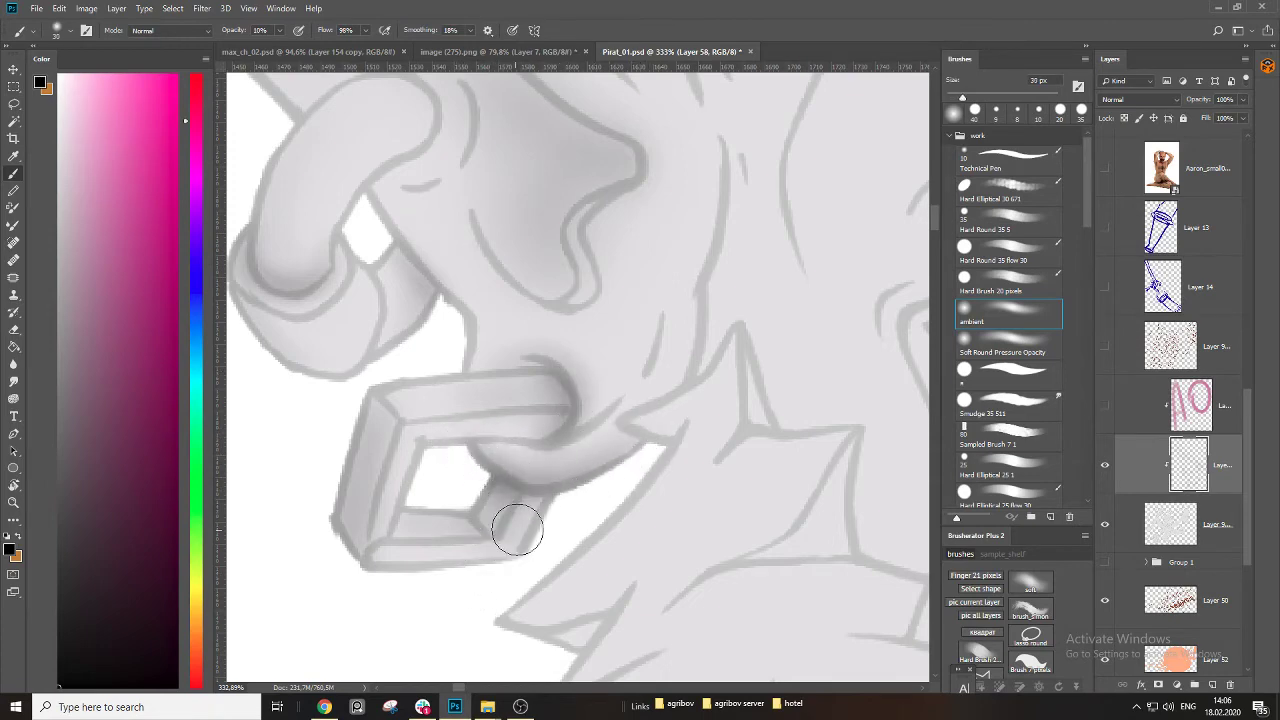
# Deepen the shading on the lower cuff and rear section of the ring earring.
pyautogui.press(']')
pyautogui.moveTo(437, 409); pyautogui.dragTo(489, 517)
pyautogui.press('[')
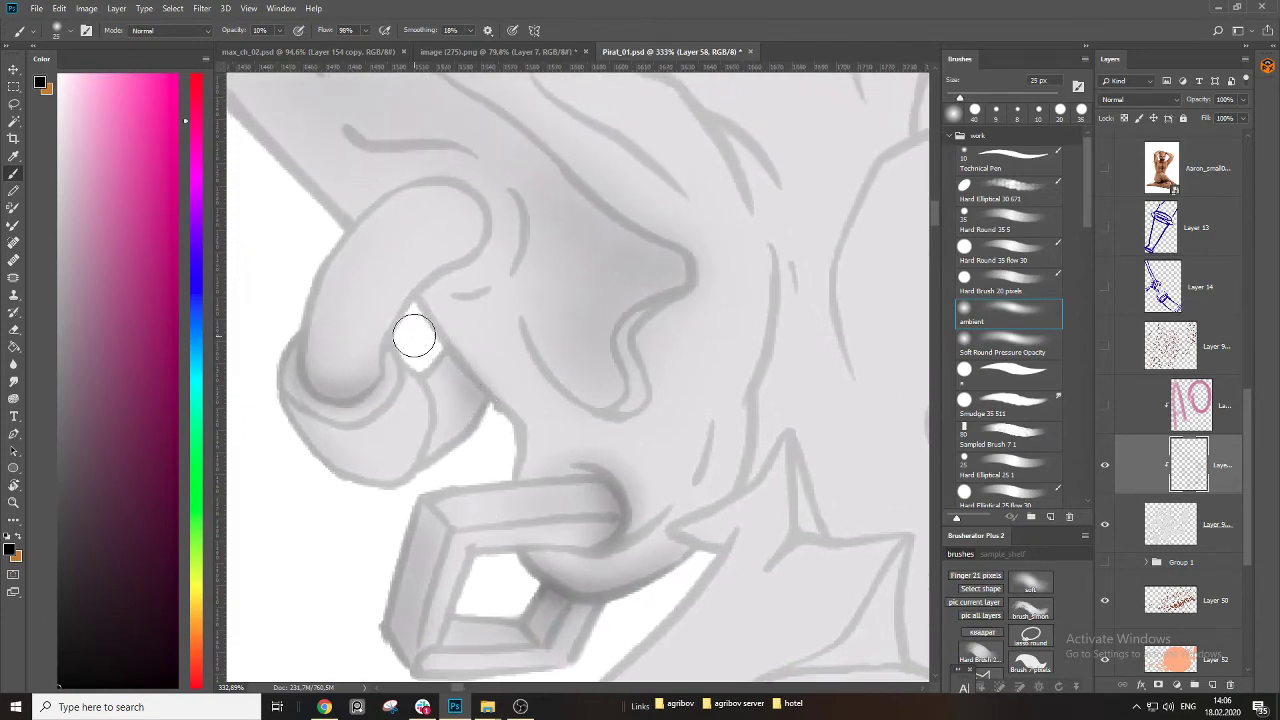
pyautogui.press(']')
pyautogui.moveTo(485, 436)
pyautogui.mouseDown()
pyautogui.moveTo(425, 357)
pyautogui.moveTo(454, 430)
pyautogui.moveTo(380, 492)
pyautogui.moveTo(417, 472)
pyautogui.moveTo(390, 483)
pyautogui.moveTo(288, 417)
pyautogui.moveTo(275, 372)
pyautogui.moveTo(329, 461)
pyautogui.moveTo(547, 464)
pyautogui.moveTo(472, 396)
pyautogui.moveTo(507, 373)
pyautogui.moveTo(505, 325)
pyautogui.moveTo(520, 323)
pyautogui.moveTo(512, 364)
pyautogui.moveTo(480, 391)
pyautogui.moveTo(425, 336)
pyautogui.mouseUp()
pyautogui.press('[')
pyautogui.press('[')
pyautogui.press('[')
pyautogui.press('[')
pyautogui.press('[')
pyautogui.press(']')
pyautogui.press(']')
# Paint a dark contact shadow on the ear around the top of the ring earring with a 15 px brush.
pyautogui.scroll(3, 480, 320)
pyautogui.press('[')
pyautogui.press('[')
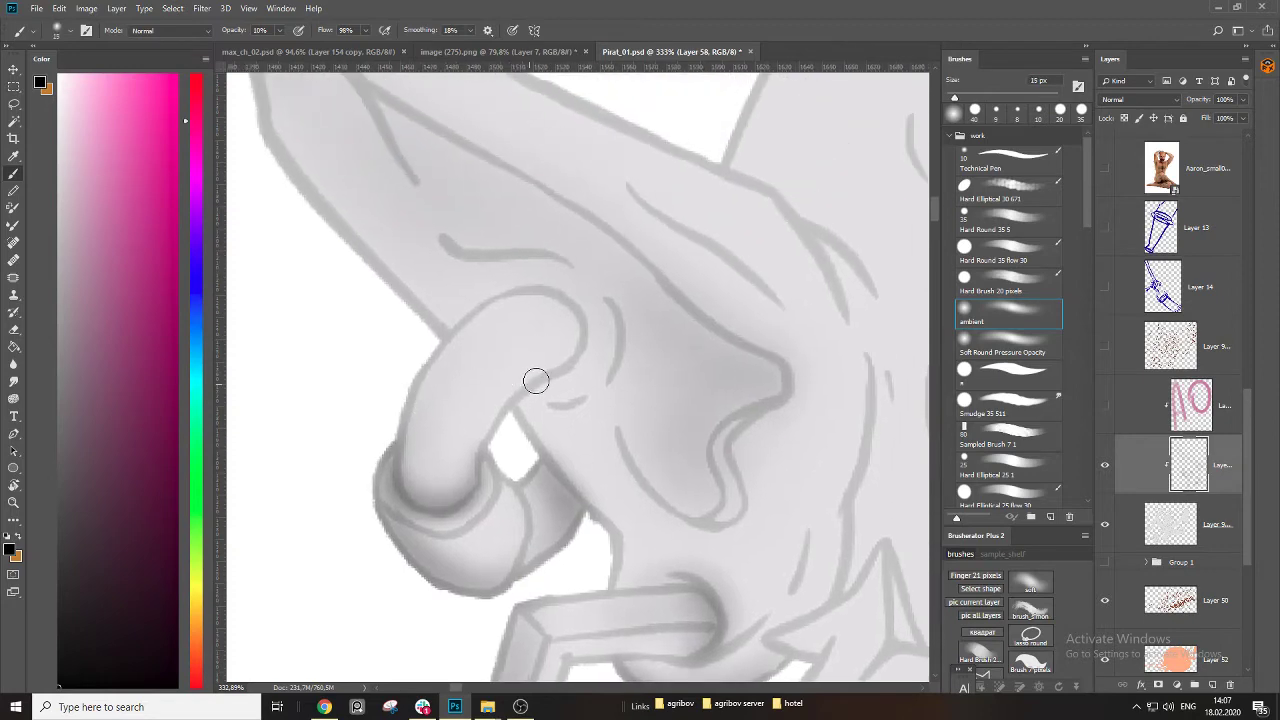
pyautogui.moveTo(563, 297)
pyautogui.mouseDown()
pyautogui.moveTo(504, 292)
pyautogui.moveTo(450, 347)
pyautogui.mouseUp()
pyautogui.moveTo(526, 287)
pyautogui.mouseDown()
pyautogui.moveTo(587, 348)
pyautogui.moveTo(549, 386)
pyautogui.moveTo(517, 390)
pyautogui.moveTo(548, 381)
pyautogui.moveTo(584, 342)
pyautogui.moveTo(570, 302)
pyautogui.moveTo(485, 301)
pyautogui.mouseUp()
pyautogui.press('[')
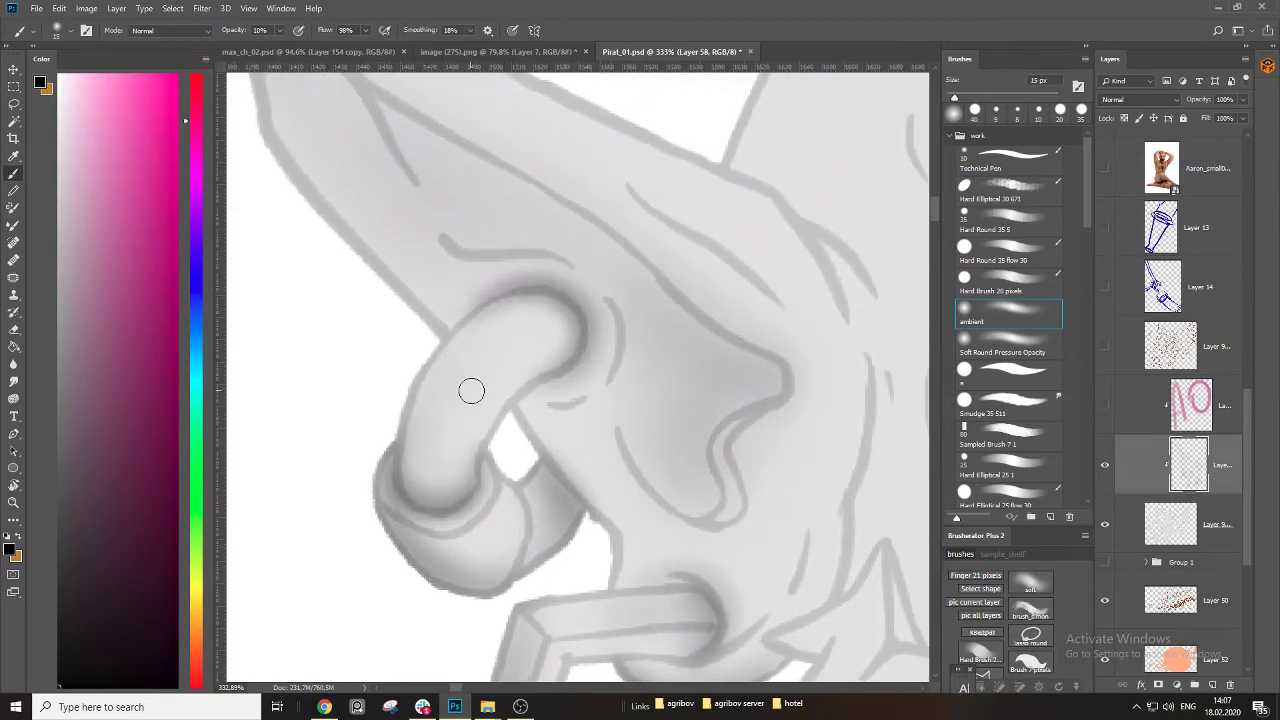
# Shade the body of the ring earring and the ear fold just above it.
pyautogui.moveTo(496, 354); pyautogui.dragTo(480, 442)
pyautogui.press(']')
pyautogui.moveTo(424, 319)
pyautogui.mouseDown()
pyautogui.moveTo(454, 339)
pyautogui.moveTo(568, 362)
pyautogui.mouseUp()
pyautogui.moveTo(578, 458); pyautogui.dragTo(514, 480)
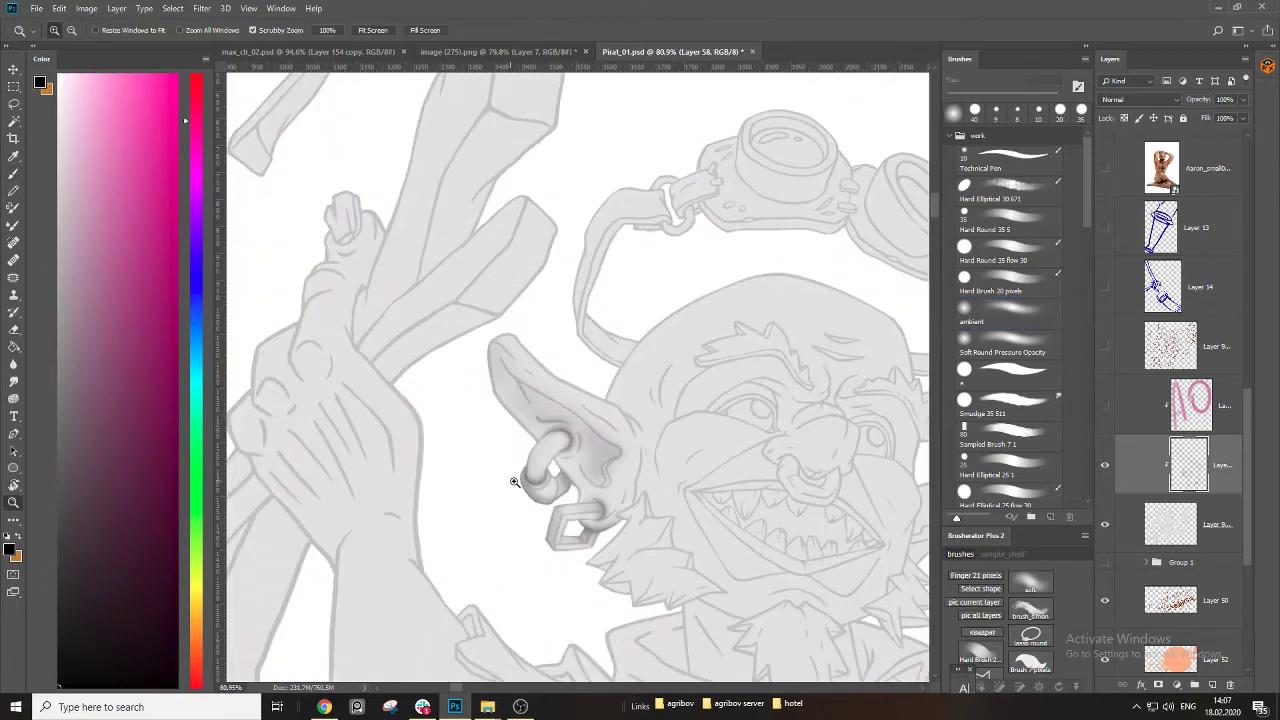
pyautogui.moveTo(592, 502); pyautogui.dragTo(678, 450)
# Undo the last stroke and darken the lower inner-ear hollow with a larger brush.
pyautogui.press(']')
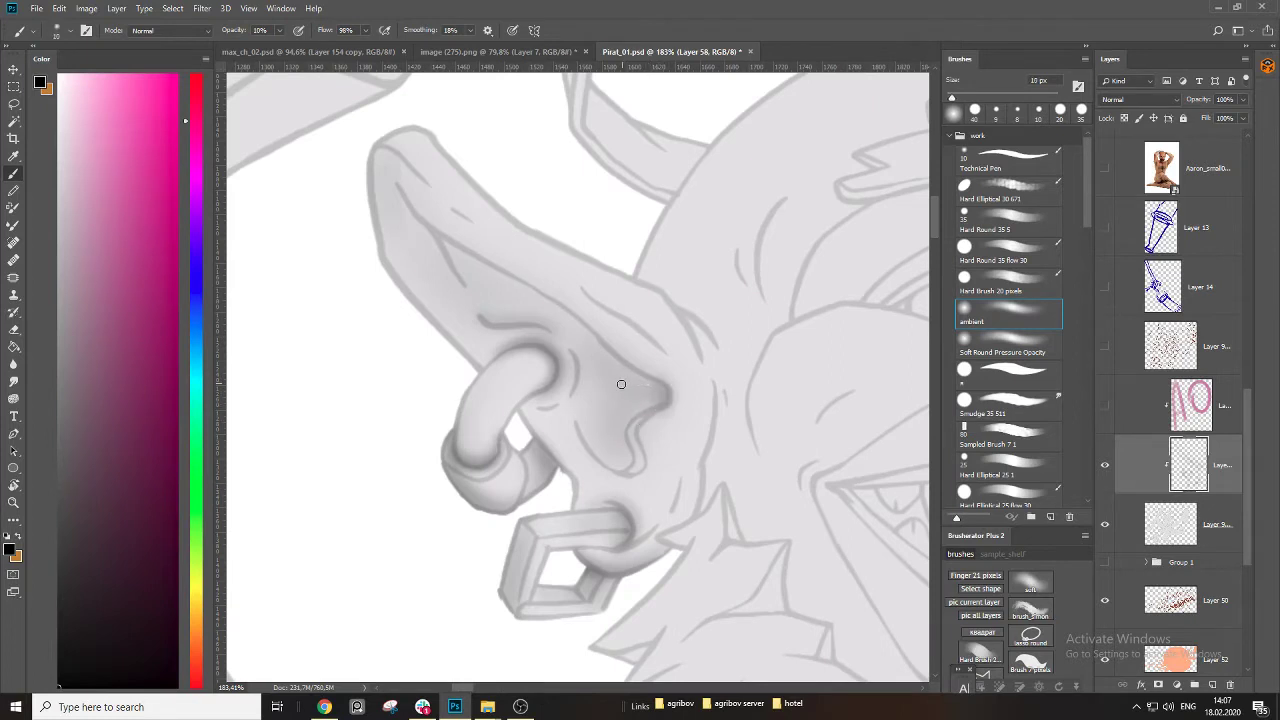
pyautogui.press(']')
pyautogui.hotkey('ctrl', 'alt', 'z')
pyautogui.press(']')
pyautogui.press(']')
pyautogui.moveTo(625, 438)
pyautogui.mouseDown()
pyautogui.moveTo(599, 462)
pyautogui.moveTo(552, 385)
pyautogui.mouseUp()
# Shade along the ear's back edge where it joins the head, using a brush of 25 to 35 px.
pyautogui.press('[')
pyautogui.press('[')
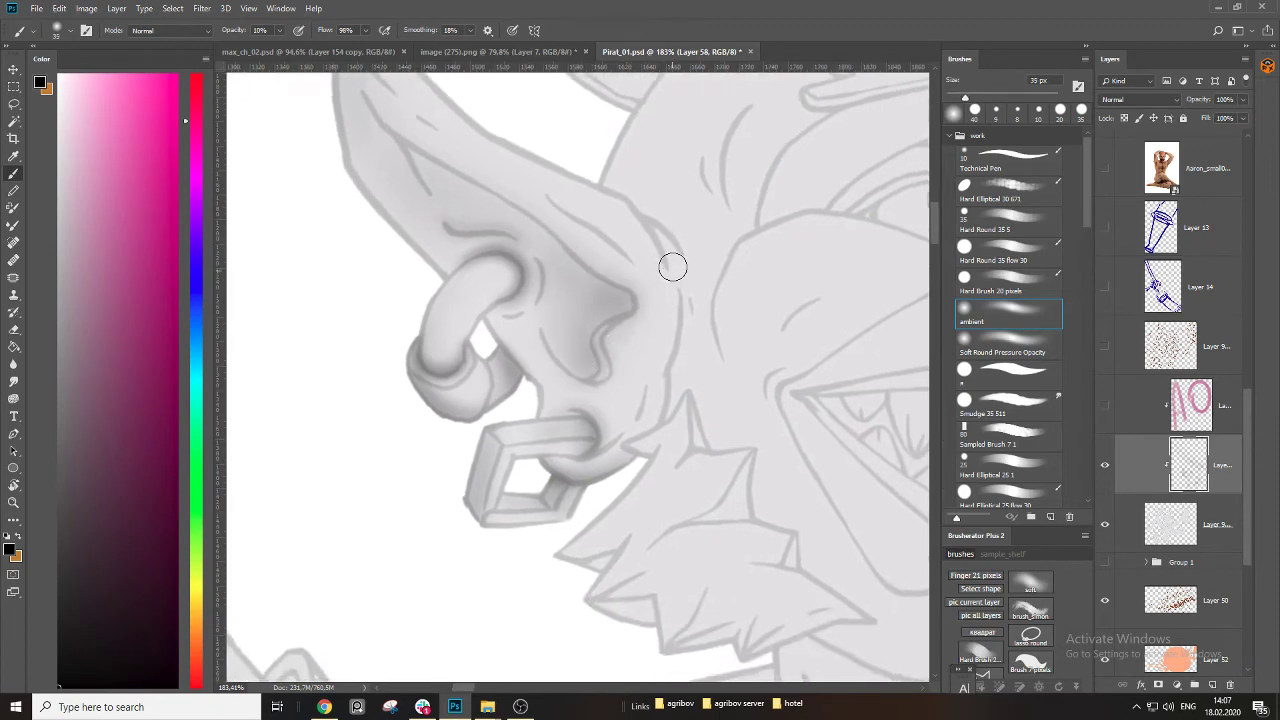
pyautogui.moveTo(678, 296); pyautogui.dragTo(671, 354)
pyautogui.moveTo(680, 300)
pyautogui.mouseDown()
pyautogui.moveTo(655, 436)
pyautogui.moveTo(666, 374)
pyautogui.moveTo(660, 411)
pyautogui.moveTo(533, 574)
pyautogui.mouseUp()
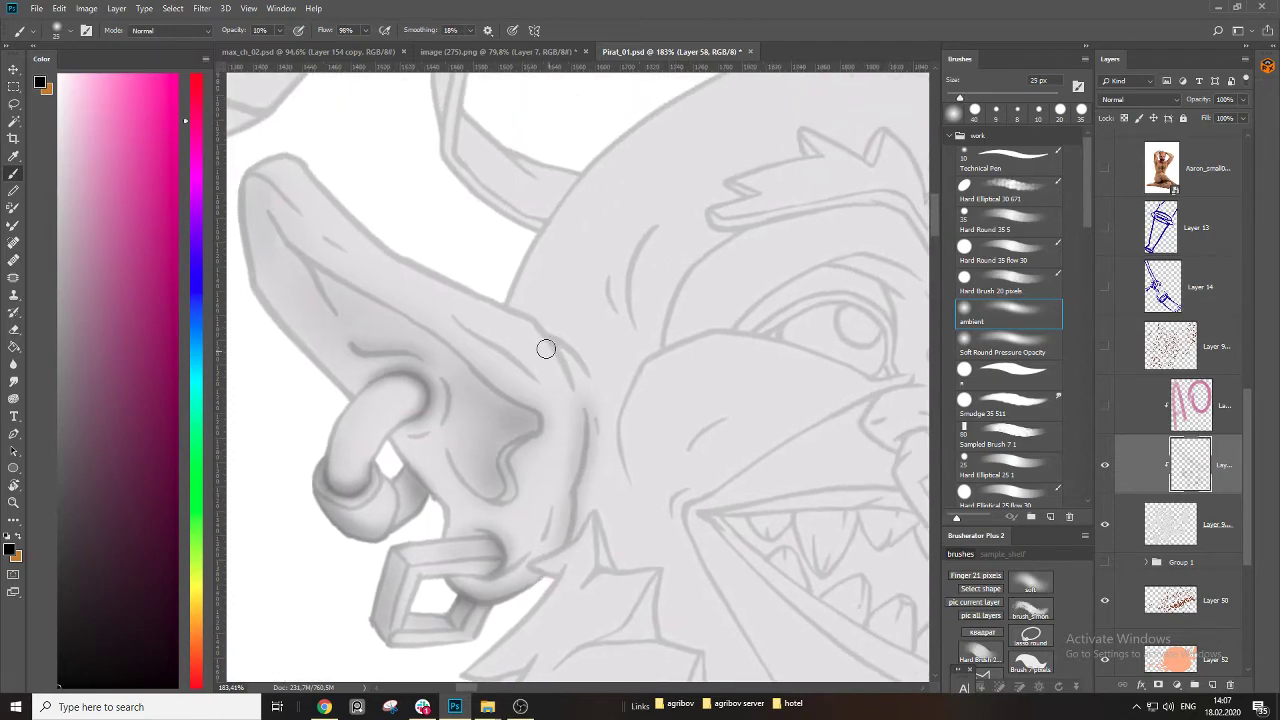
pyautogui.moveTo(496, 350); pyautogui.dragTo(614, 411)
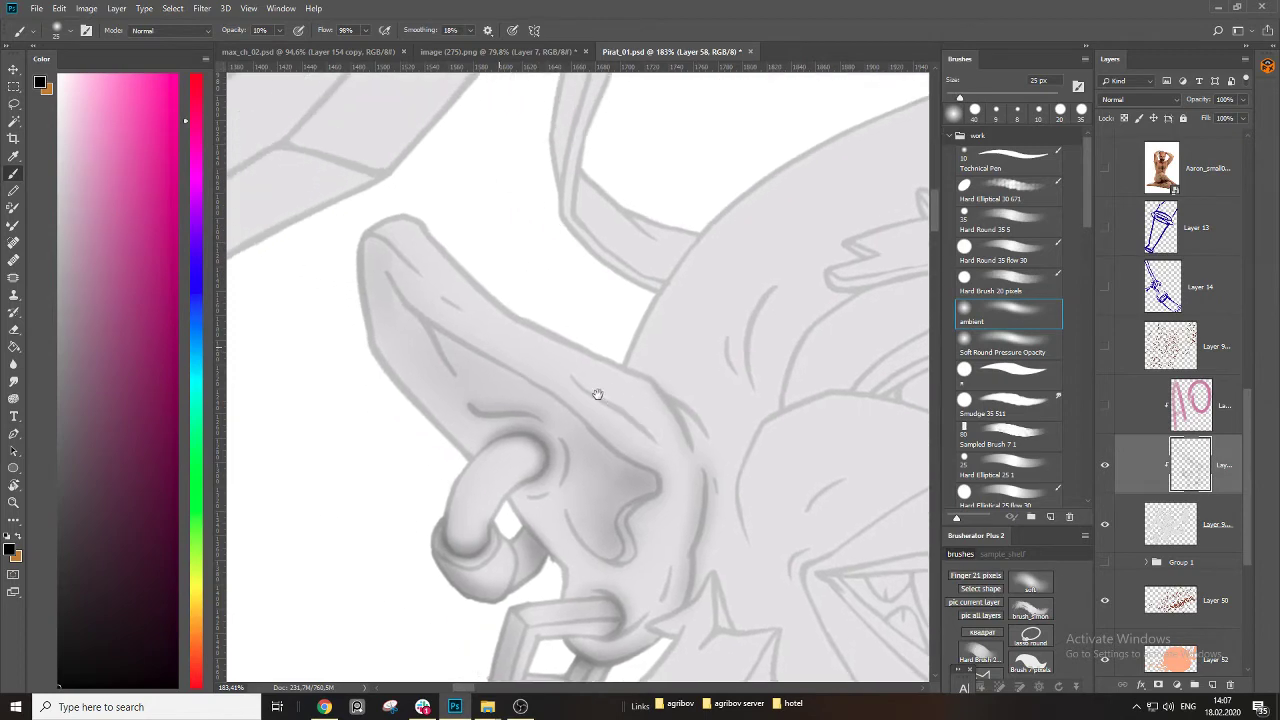
# Enlarge the brush to at least 90 px and shade the upper half of the ear with broad strokes.
pyautogui.press(']')
pyautogui.press(']')
pyautogui.press(']')
pyautogui.press(']')
pyautogui.press(']')
pyautogui.press(']')
pyautogui.press(']')
pyautogui.press(']')
pyautogui.press(']')
pyautogui.moveTo(383, 232)
pyautogui.mouseDown()
pyautogui.moveTo(374, 330)
pyautogui.moveTo(459, 468)
pyautogui.mouseUp()
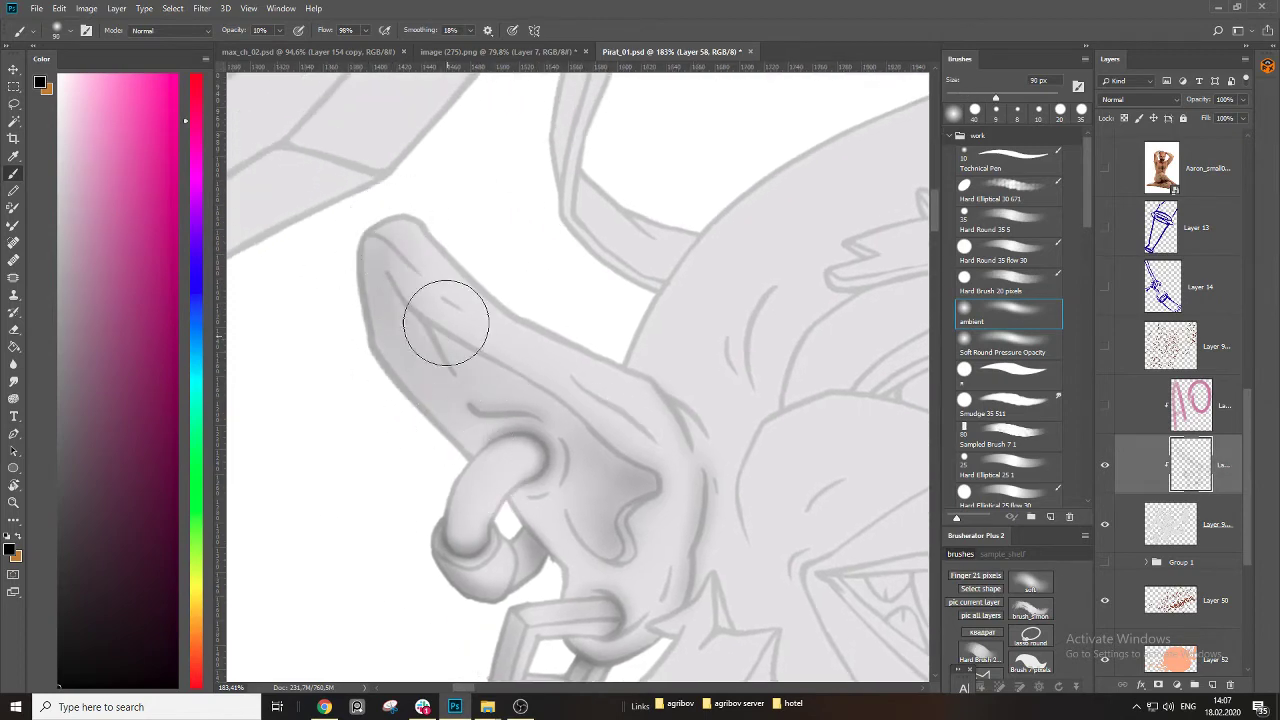
pyautogui.press(']')
pyautogui.press(']')
pyautogui.moveTo(388, 247); pyautogui.dragTo(466, 394)
# Reduce the brush to 45 px and darken the crease at the upper end of the inner ear.
pyautogui.press('[')
pyautogui.press('[')
pyautogui.press('[')
pyautogui.press('[')
pyautogui.press('[')
pyautogui.press('[')
pyautogui.press('[')
pyautogui.press('[')
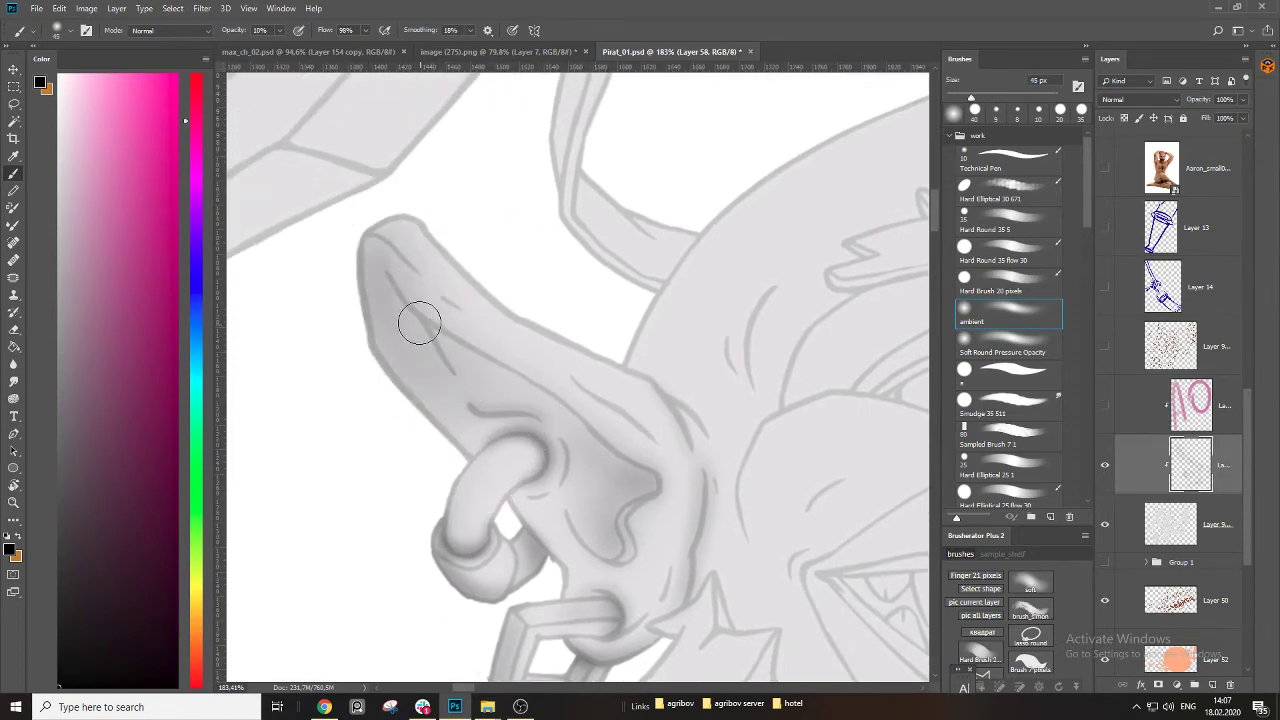
pyautogui.moveTo(409, 315); pyautogui.dragTo(483, 380)
# Outline the upper part of the inner-ear hollow with a freehand Lasso selection.
pyautogui.press('l')
pyautogui.moveTo(429, 324); pyautogui.dragTo(420, 323)
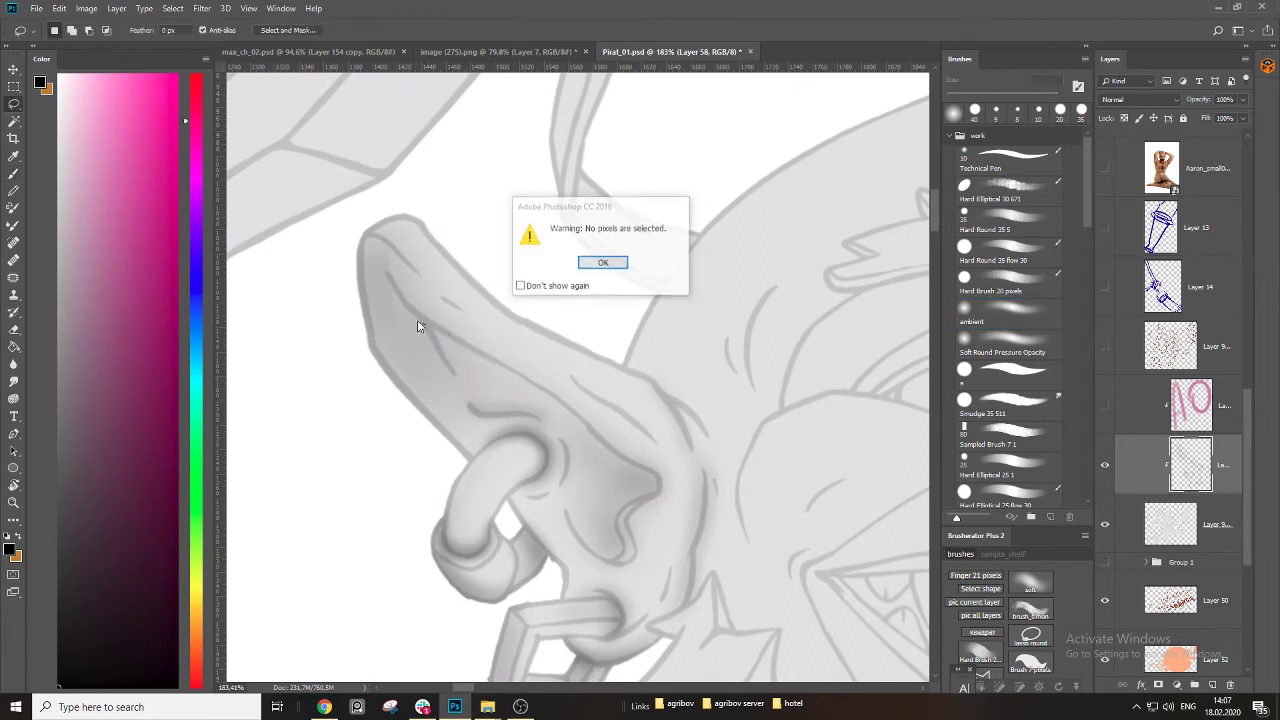
pyautogui.click(603, 262)
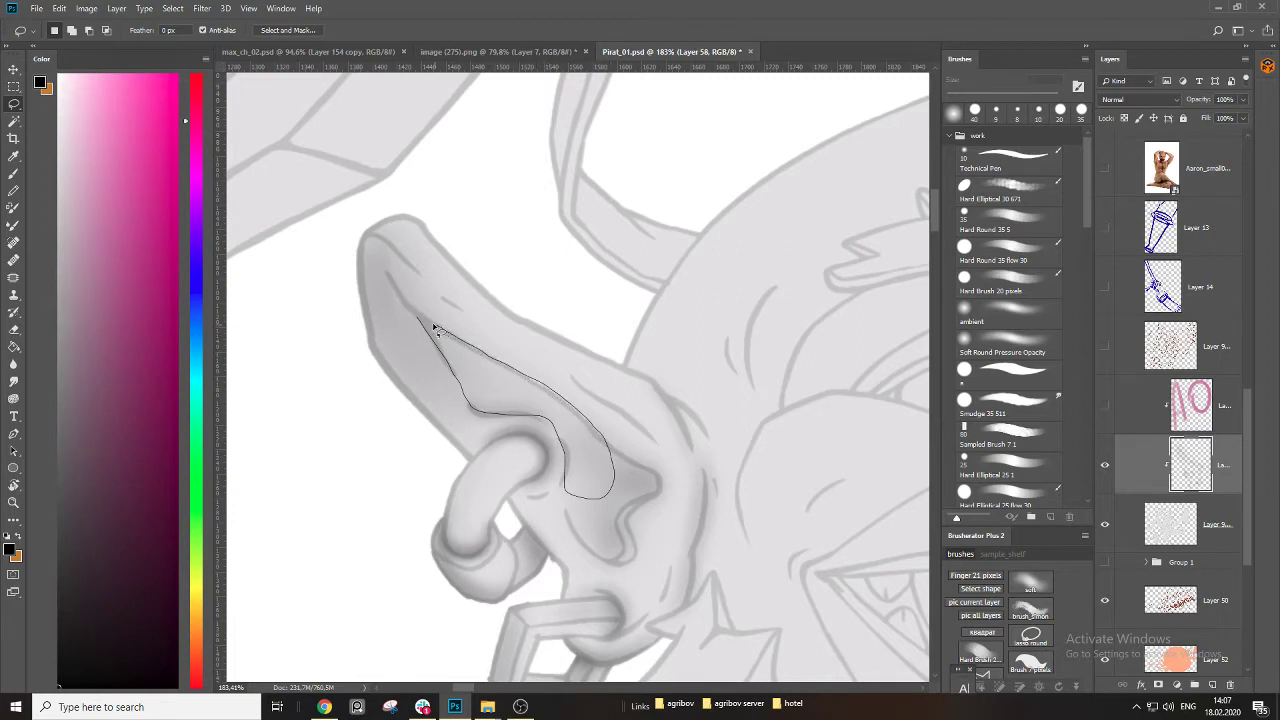
pyautogui.moveTo(420, 318); pyautogui.dragTo(480, 377)
# Paint crisp-edged shading inside the selected part of the ear with an enlarged brush, and deselect.
pyautogui.press('b')
pyautogui.press(']')
pyautogui.press(']')
pyautogui.press(']')
pyautogui.press(']')
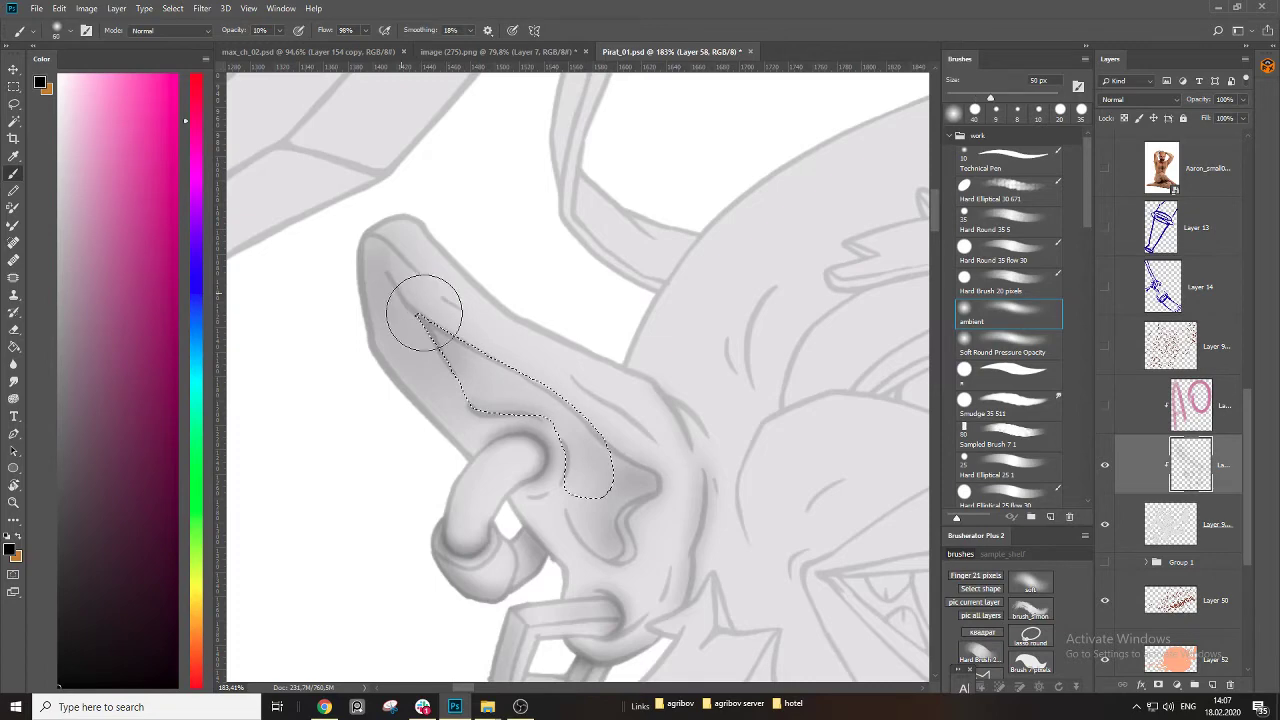
pyautogui.moveTo(423, 303)
pyautogui.mouseDown()
pyautogui.moveTo(521, 387)
pyautogui.moveTo(420, 310)
pyautogui.moveTo(473, 389)
pyautogui.moveTo(565, 419)
pyautogui.moveTo(542, 403)
pyautogui.moveTo(463, 443)
pyautogui.moveTo(615, 440)
pyautogui.mouseUp()
pyautogui.hotkey('ctrl', 'd')
# Lasso the whole inner-ear hollow, following its upper crease and jagged lower edge.
pyautogui.press('z')
pyautogui.press('b')
pyautogui.press('l')
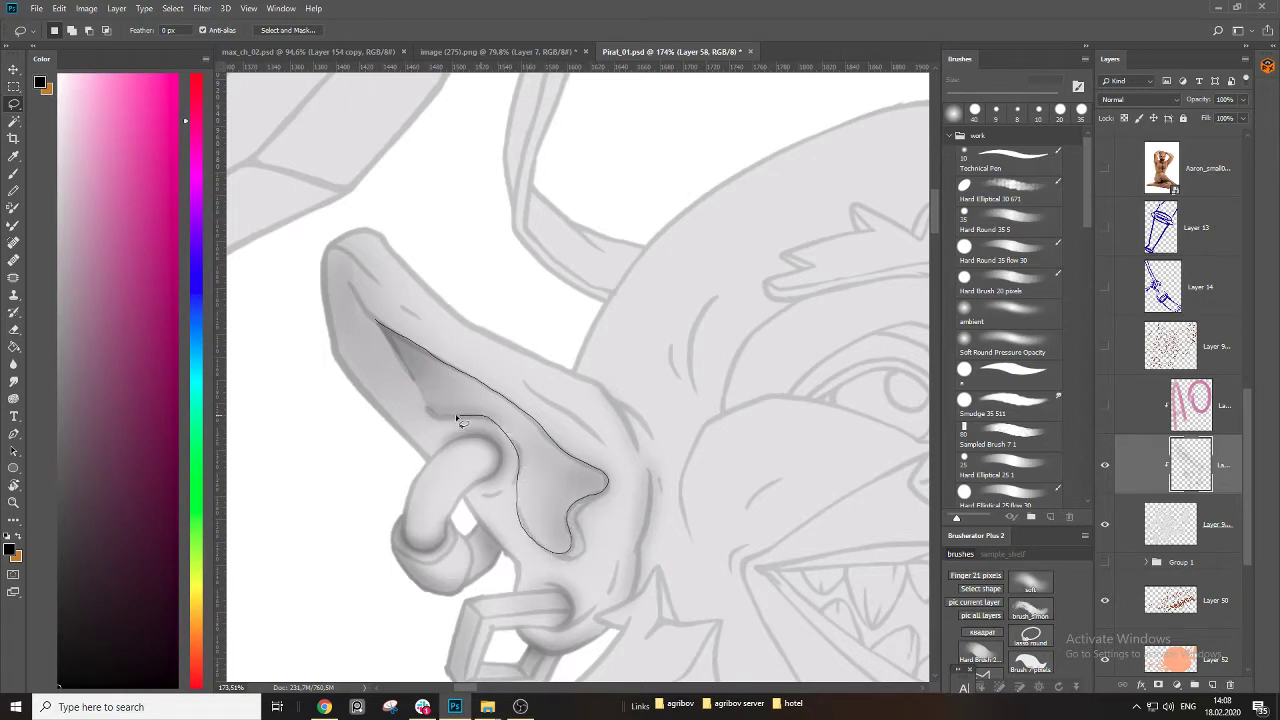
pyautogui.moveTo(422, 400)
pyautogui.mouseDown()
pyautogui.moveTo(488, 383)
pyautogui.moveTo(625, 496)
pyautogui.moveTo(528, 407)
pyautogui.moveTo(351, 313)
pyautogui.moveTo(379, 307)
pyautogui.moveTo(537, 444)
pyautogui.moveTo(557, 538)
pyautogui.moveTo(518, 597)
pyautogui.moveTo(498, 599)
pyautogui.moveTo(586, 492)
pyautogui.moveTo(568, 441)
pyautogui.moveTo(582, 508)
pyautogui.moveTo(579, 447)
pyautogui.moveTo(597, 513)
pyautogui.moveTo(605, 457)
pyautogui.moveTo(608, 508)
pyautogui.moveTo(572, 488)
pyautogui.moveTo(569, 446)
pyautogui.moveTo(574, 521)
pyautogui.moveTo(573, 423)
pyautogui.moveTo(575, 526)
pyautogui.moveTo(599, 433)
pyautogui.moveTo(549, 373)
pyautogui.moveTo(568, 488)
pyautogui.moveTo(486, 368)
pyautogui.moveTo(402, 339)
pyautogui.moveTo(417, 346)
pyautogui.moveTo(408, 410)
pyautogui.mouseUp()
# Darken the selected ear hollow with a 90 px brush, and deselect.
pyautogui.press('b')
pyautogui.press(']')
pyautogui.hotkey('ctrl', 'd')
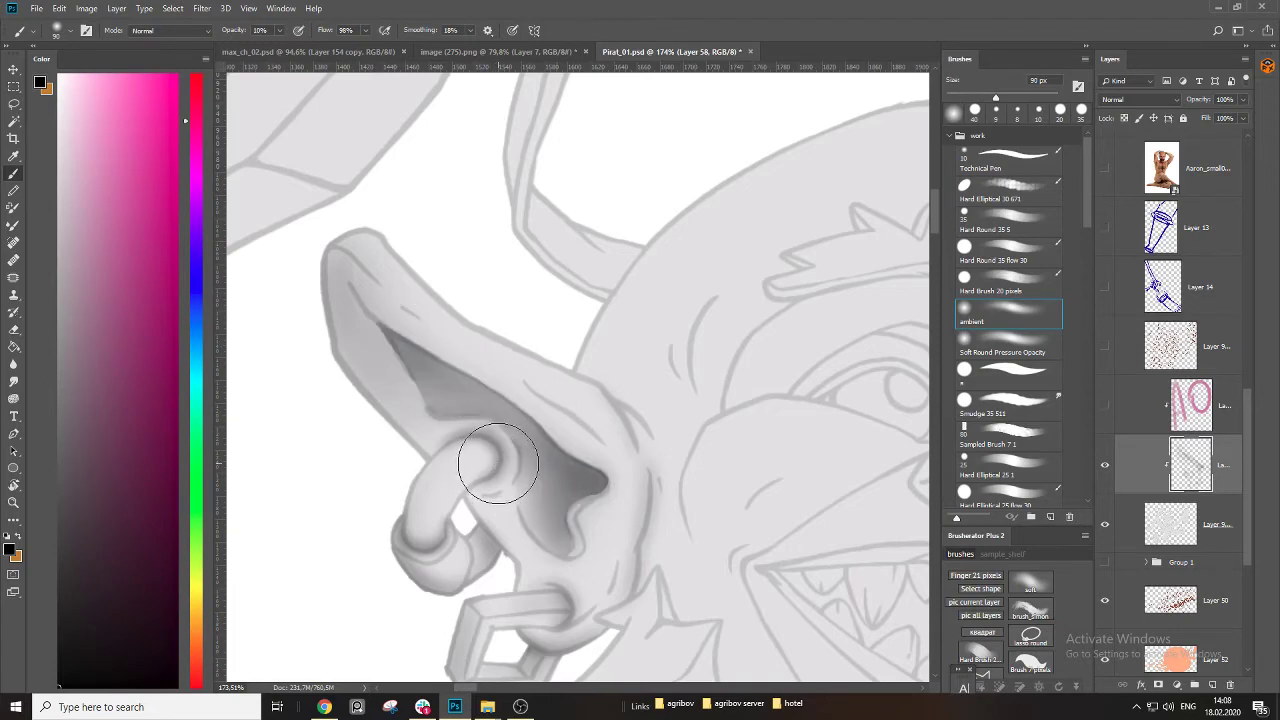
pyautogui.hotkey('ctrl', 'space')
pyautogui.moveTo(533, 476)
pyautogui.mouseDown()
pyautogui.moveTo(459, 501)
pyautogui.moveTo(620, 471)
pyautogui.mouseUp()
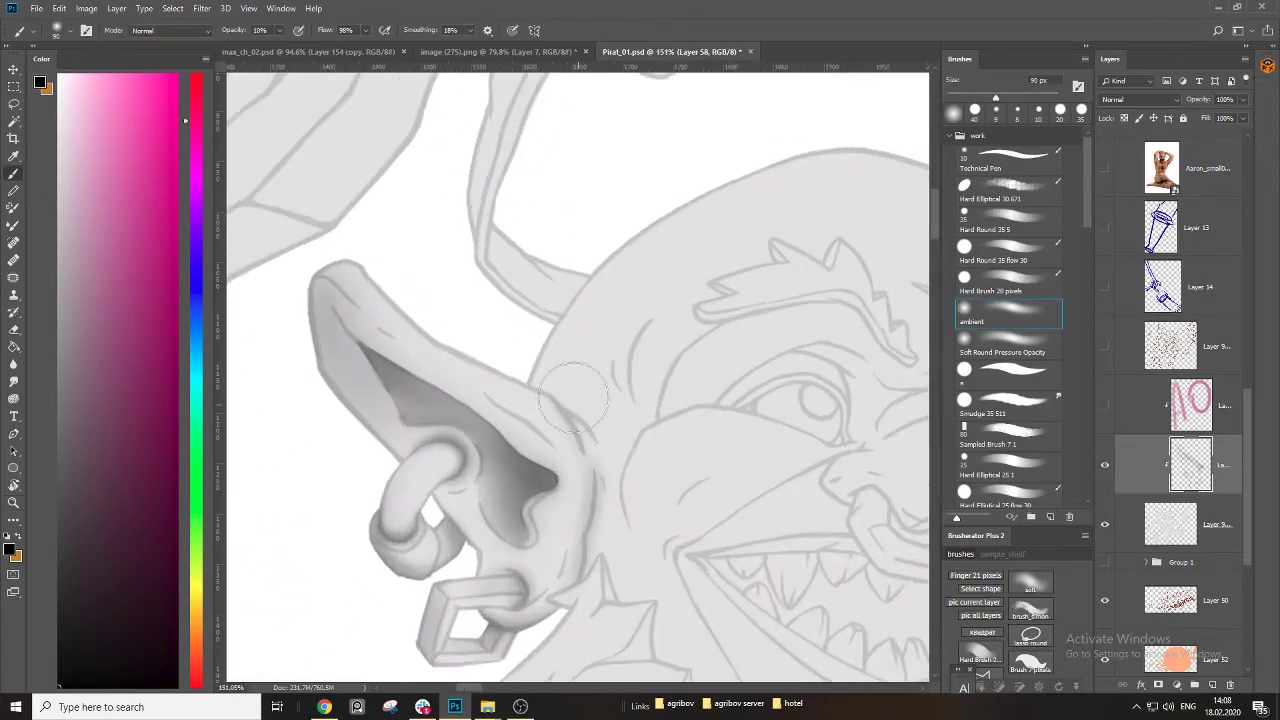
# Darken the outer rim of the ear from its tip down to the hoop earring with soft brush strokes.
pyautogui.press('[')
pyautogui.moveTo(337, 267); pyautogui.dragTo(379, 458)
pyautogui.press(']')
pyautogui.press(']')
pyautogui.moveTo(335, 317)
pyautogui.mouseDown()
pyautogui.moveTo(343, 391)
pyautogui.moveTo(430, 489)
pyautogui.mouseUp()
pyautogui.press('space')
pyautogui.moveTo(387, 451); pyautogui.dragTo(412, 336)
# Shade the hoop earring's contours with the ambient brush at 50 px and 40 px.
pyautogui.press('[')
pyautogui.press('[')
pyautogui.press('[')
pyautogui.press('[')
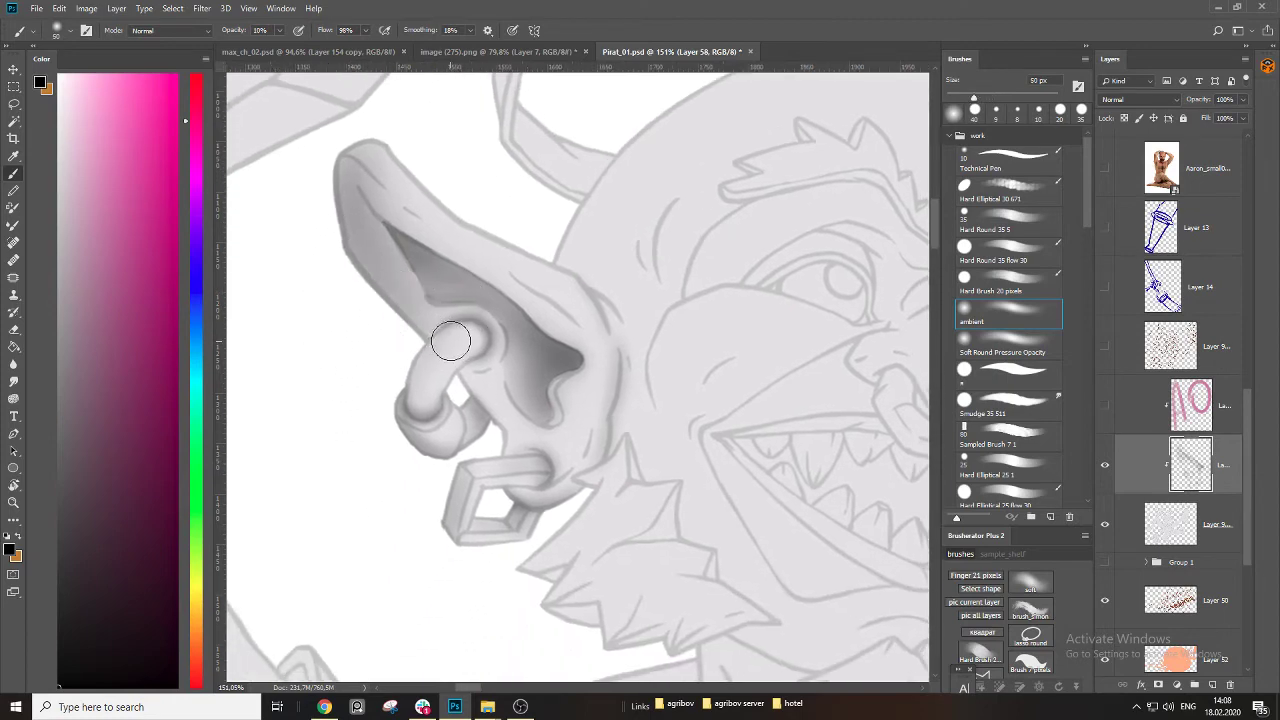
pyautogui.moveTo(411, 394); pyautogui.dragTo(438, 432)
pyautogui.press('[')
pyautogui.moveTo(432, 337)
pyautogui.mouseDown()
pyautogui.moveTo(416, 410)
pyautogui.moveTo(469, 432)
pyautogui.mouseUp()
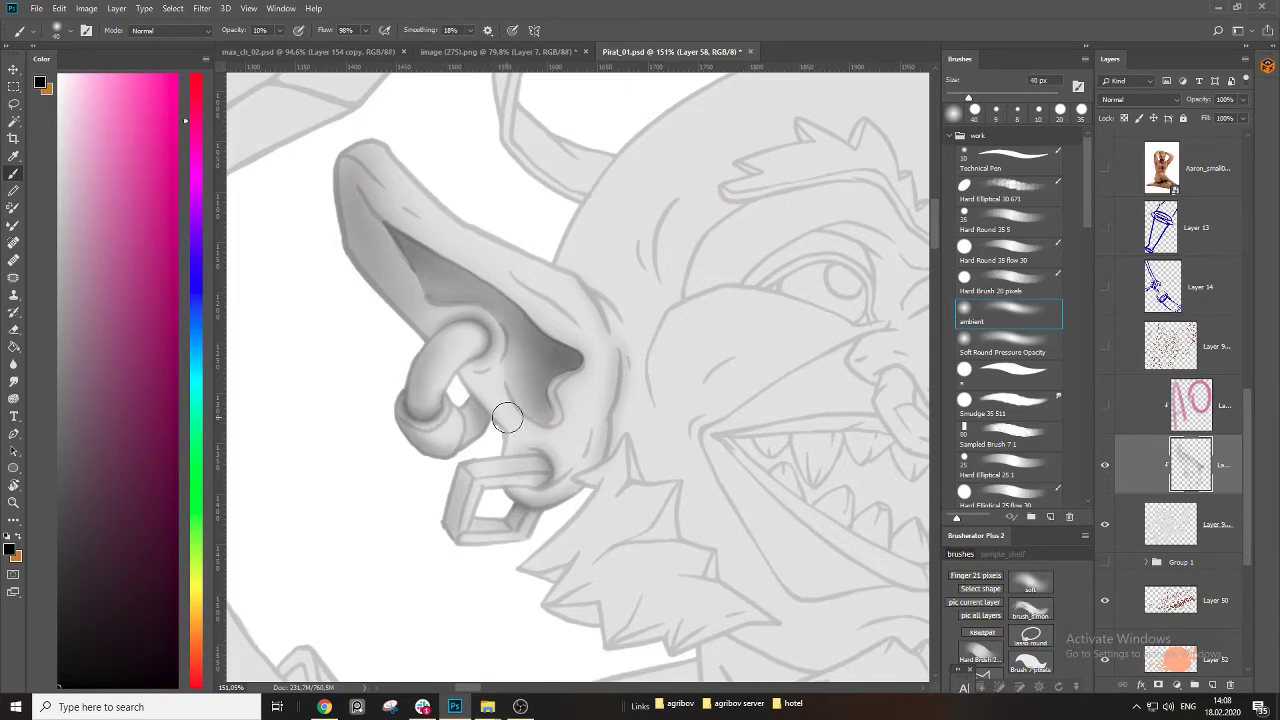
# Shade the small fur tip and the gaps beneath the earlobe with a 15 to 20 px brush.
pyautogui.press('[')
pyautogui.press('[')
pyautogui.press('[')
pyautogui.moveTo(504, 460); pyautogui.dragTo(478, 412)
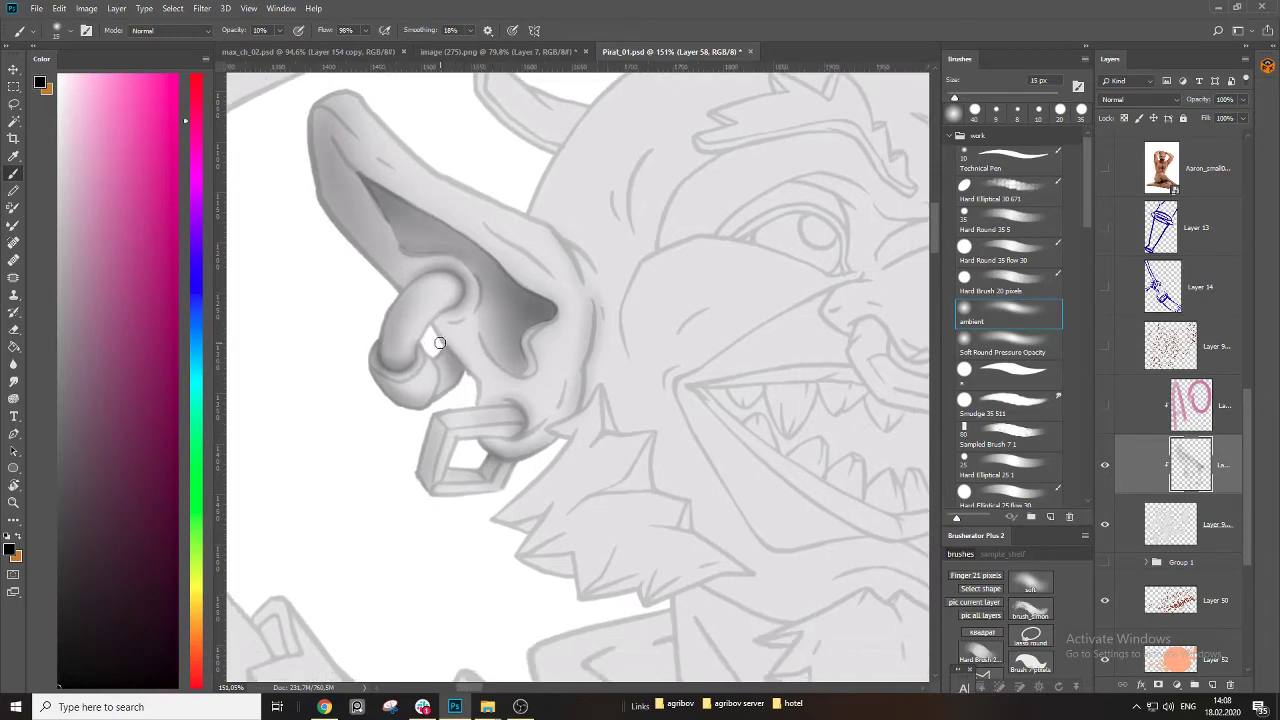
pyautogui.press(']')
pyautogui.moveTo(547, 383); pyautogui.dragTo(448, 351)
pyautogui.press(']')
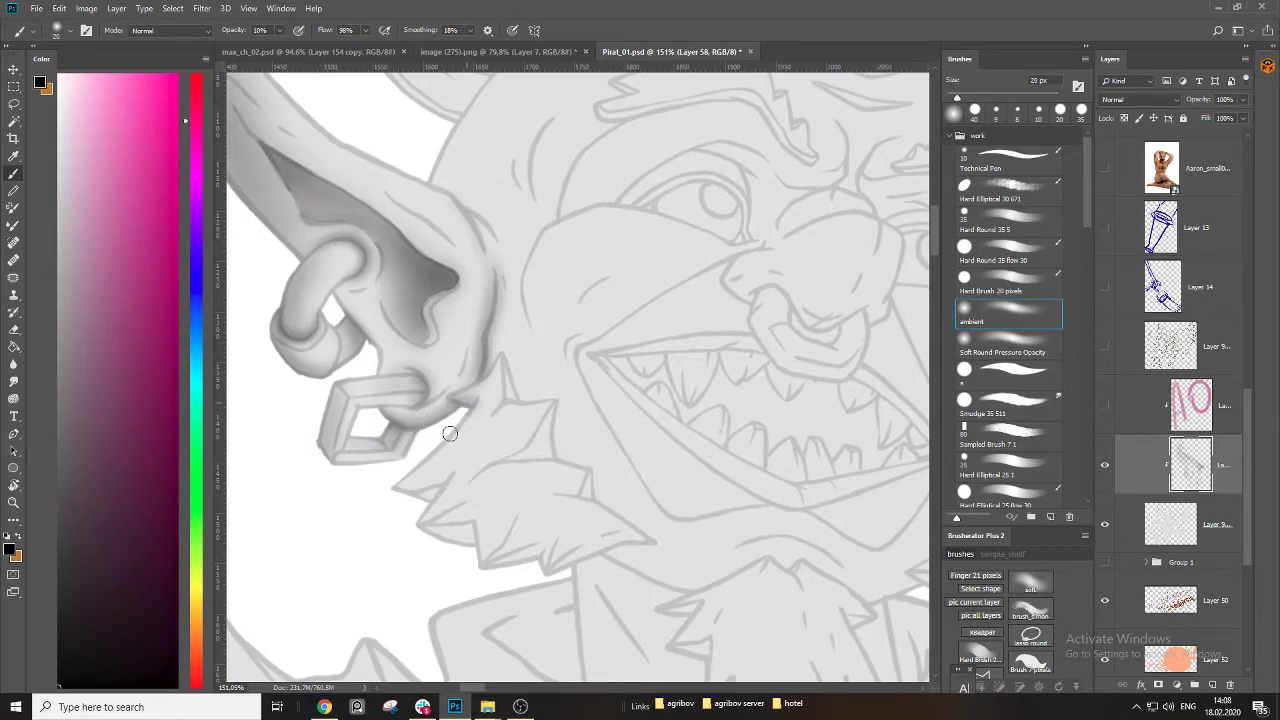
# Shade the uppermost outward-pointing tuft of the side whiskers, darkening its underside and crease.
pyautogui.moveTo(398, 510)
pyautogui.mouseDown()
pyautogui.moveTo(400, 410)
pyautogui.moveTo(493, 390)
pyautogui.moveTo(532, 357)
pyautogui.mouseUp()
pyautogui.moveTo(421, 406); pyautogui.dragTo(532, 357)
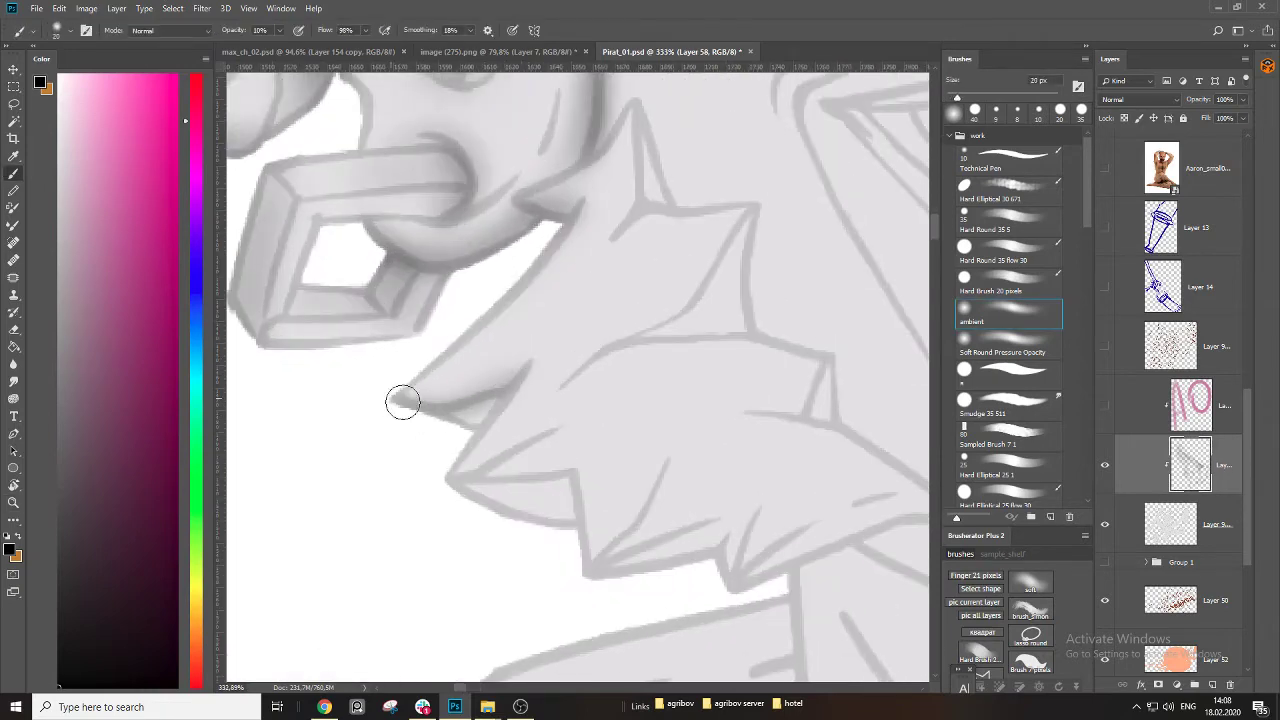
pyautogui.moveTo(403, 402)
pyautogui.mouseDown()
pyautogui.moveTo(532, 361)
pyautogui.moveTo(477, 426)
pyautogui.moveTo(536, 347)
pyautogui.moveTo(474, 440)
pyautogui.mouseUp()
pyautogui.press('[')
pyautogui.press('[')
pyautogui.press('[')
pyautogui.moveTo(414, 461)
pyautogui.mouseDown()
pyautogui.moveTo(376, 362)
pyautogui.moveTo(494, 391)
pyautogui.moveTo(541, 365)
pyautogui.mouseUp()
# Deepen the crease of the second side-whisker tuft with small-brush strokes fading inward from its tip.
pyautogui.press(']')
pyautogui.press(']')
pyautogui.press(']')
pyautogui.press('[')
pyautogui.moveTo(416, 382); pyautogui.dragTo(549, 309)
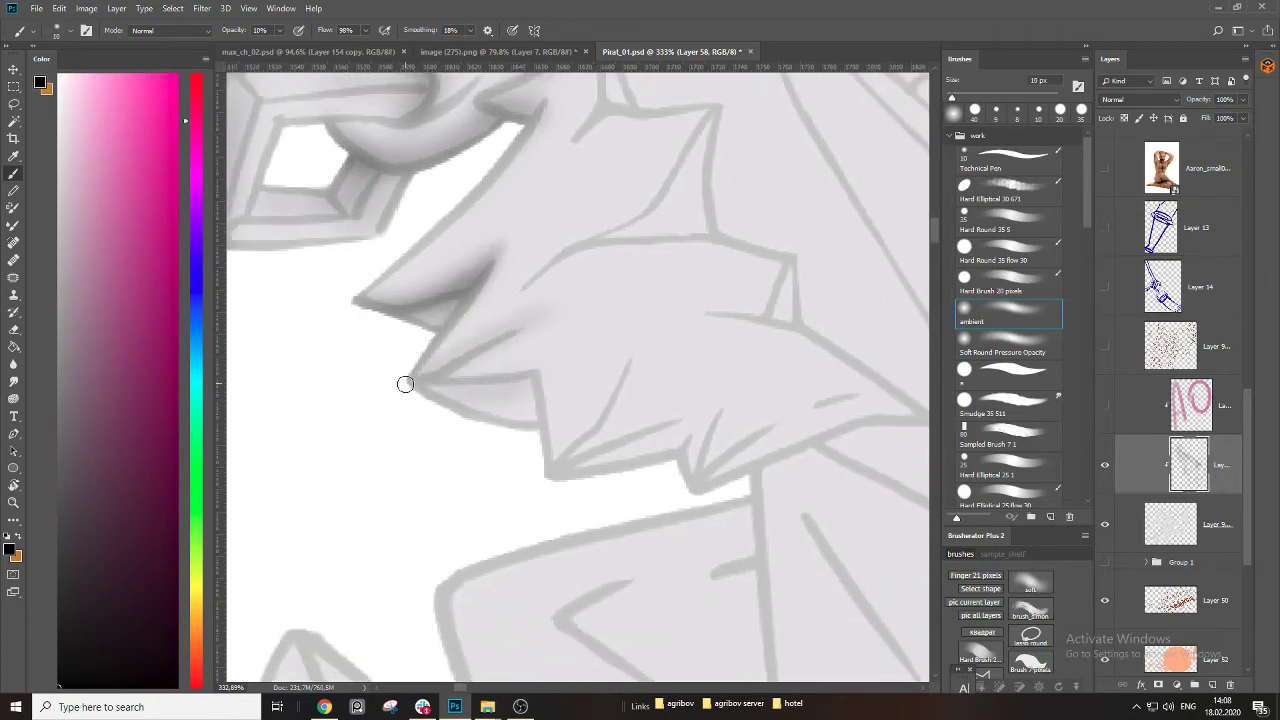
pyautogui.moveTo(405, 384)
pyautogui.mouseDown()
pyautogui.moveTo(611, 291)
pyautogui.moveTo(377, 390)
pyautogui.moveTo(631, 289)
pyautogui.moveTo(561, 312)
pyautogui.moveTo(513, 269)
pyautogui.mouseUp()
pyautogui.press(']')
pyautogui.press('[')
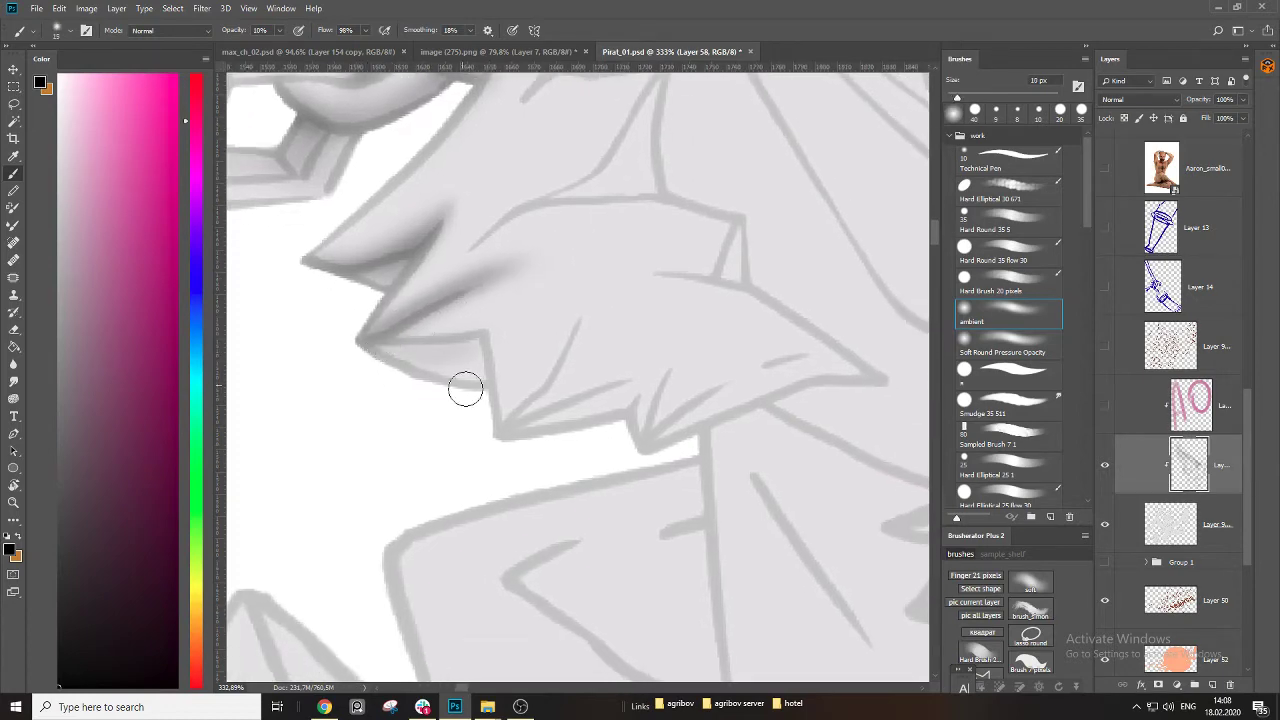
# Lasso the undersides of the lower side-whisker tufts, adding each area to one combined selection.
pyautogui.press('l')
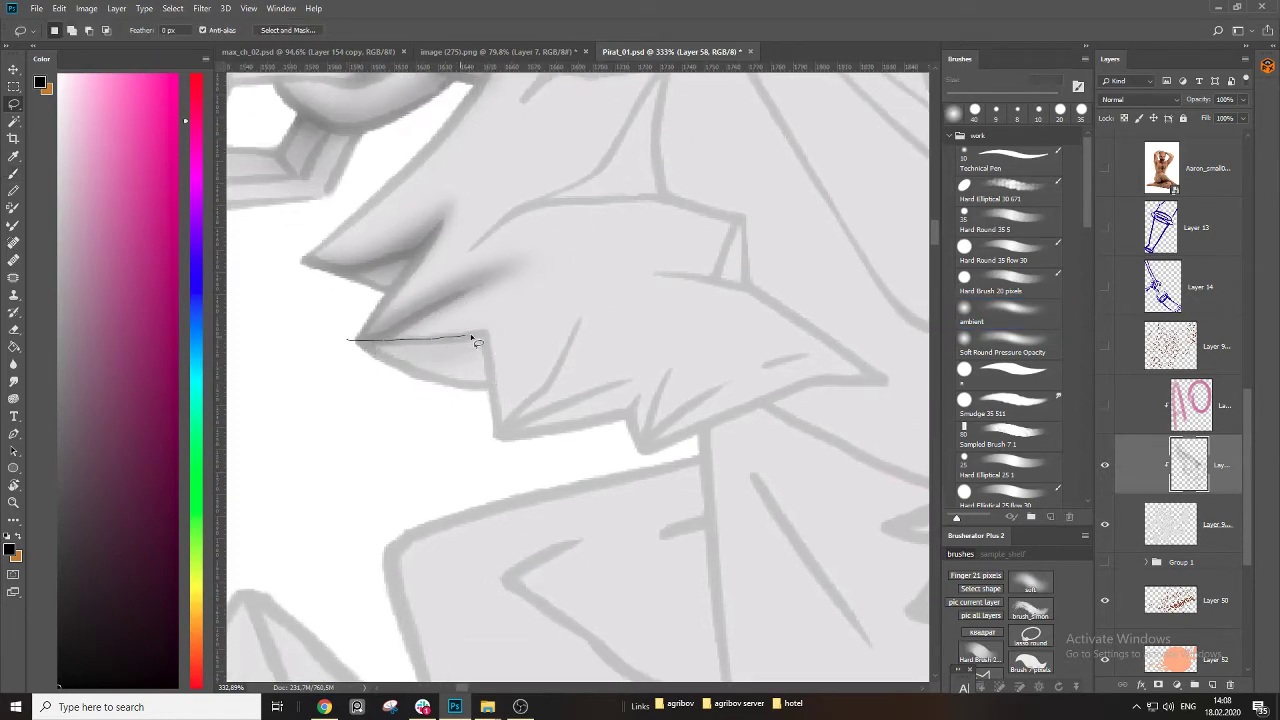
pyautogui.moveTo(347, 348); pyautogui.dragTo(344, 341)
pyautogui.moveTo(585, 450); pyautogui.dragTo(497, 434)
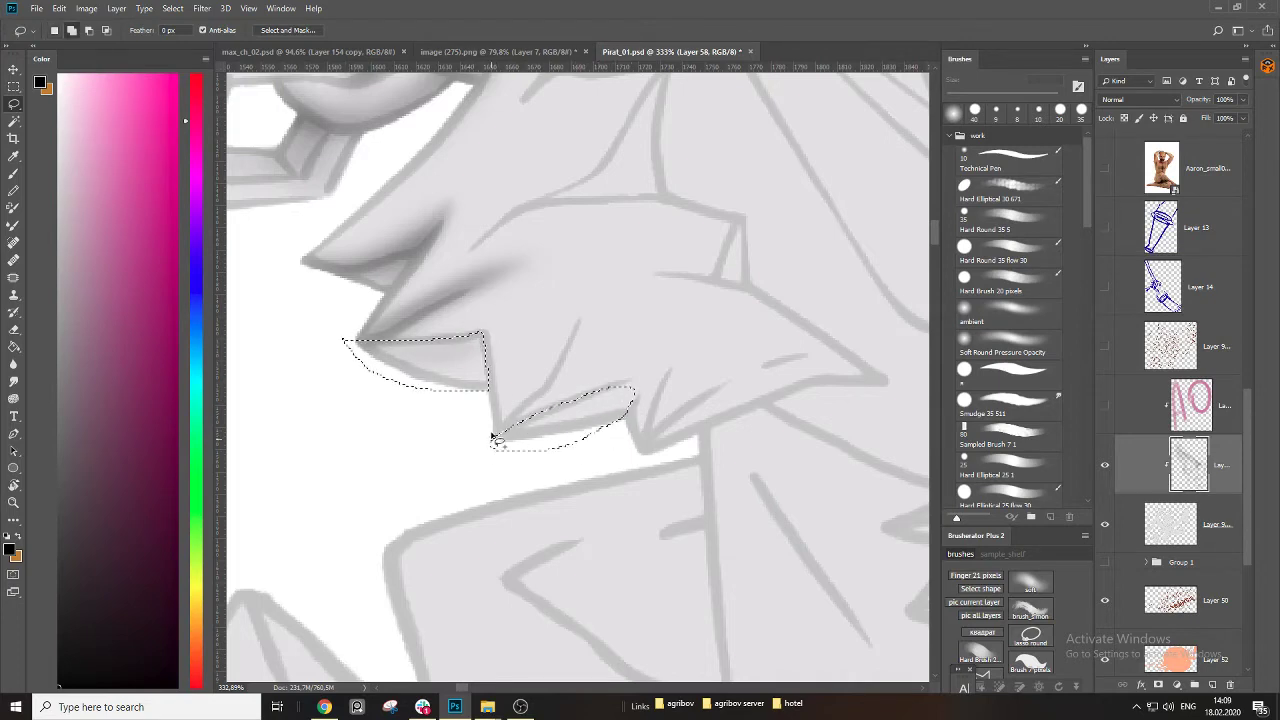
pyautogui.scroll(3, 460, 440)
pyautogui.moveTo(617, 537)
pyautogui.mouseDown()
pyautogui.moveTo(519, 434)
pyautogui.moveTo(521, 475)
pyautogui.moveTo(501, 452)
pyautogui.moveTo(435, 443)
pyautogui.moveTo(347, 471)
pyautogui.moveTo(498, 423)
pyautogui.mouseUp()
# Darken the selected undersides of the whisker tufts with the ambient brush enlarged from 40 to 90 px, and deselect.
pyautogui.press('b')
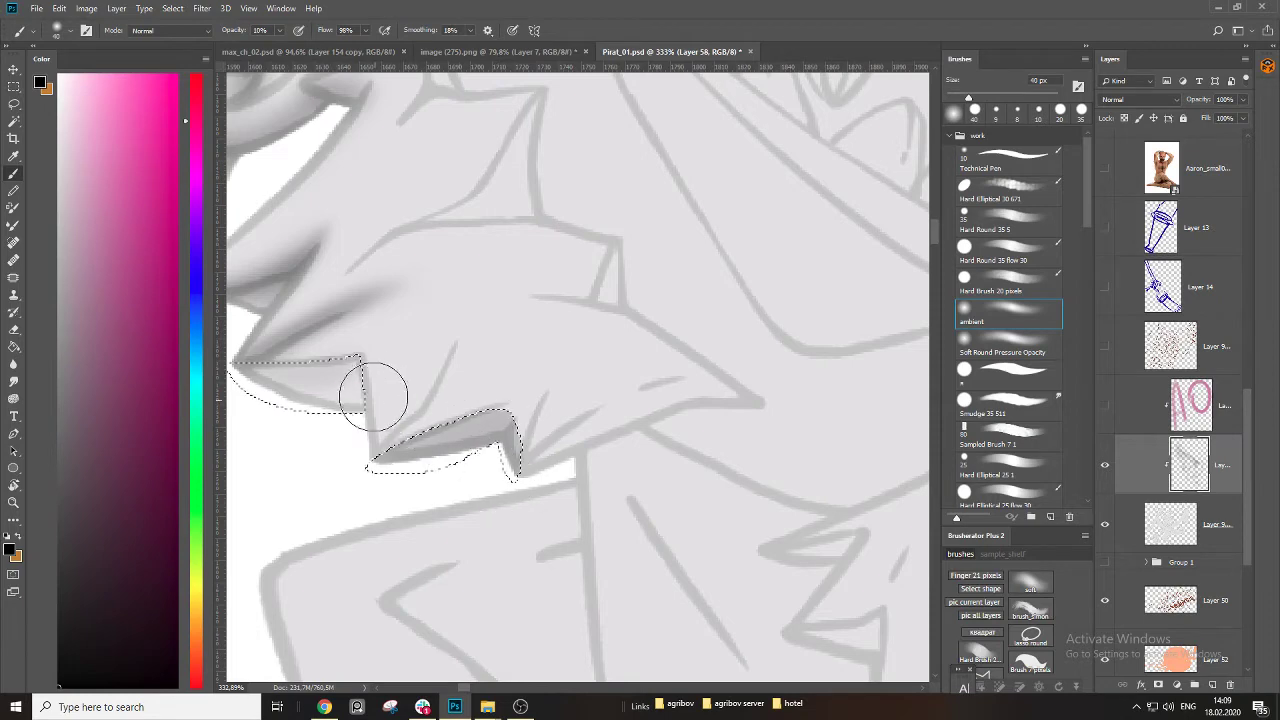
pyautogui.moveTo(373, 397)
pyautogui.mouseDown()
pyautogui.moveTo(293, 353)
pyautogui.moveTo(308, 401)
pyautogui.moveTo(327, 408)
pyautogui.moveTo(366, 403)
pyautogui.moveTo(391, 427)
pyautogui.moveTo(528, 419)
pyautogui.moveTo(568, 442)
pyautogui.moveTo(476, 400)
pyautogui.mouseUp()
pyautogui.press(']')
pyautogui.press(']')
pyautogui.press(']')
pyautogui.press(']')
pyautogui.press(']')
pyautogui.press(']')
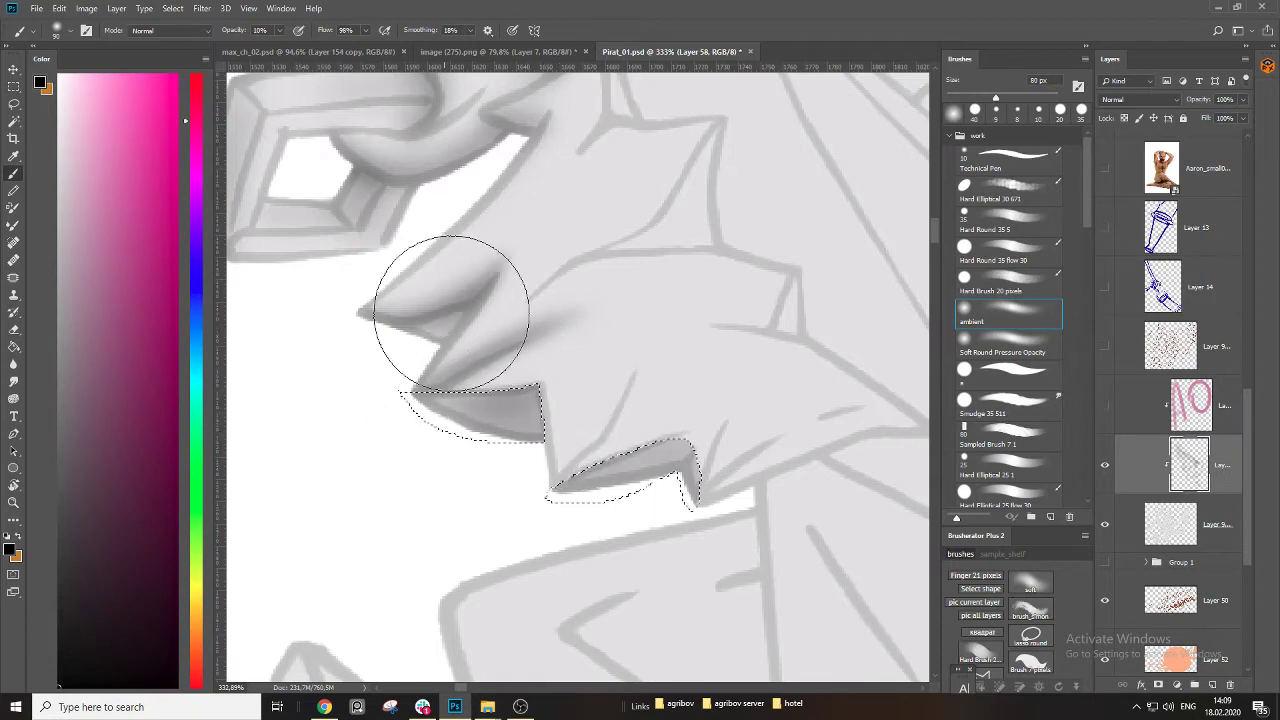
pyautogui.moveTo(451, 313)
pyautogui.mouseDown()
pyautogui.moveTo(391, 314)
pyautogui.moveTo(514, 432)
pyautogui.moveTo(709, 414)
pyautogui.moveTo(598, 468)
pyautogui.moveTo(737, 429)
pyautogui.moveTo(391, 349)
pyautogui.mouseUp()
pyautogui.hotkey('ctrl', 'd')
# Shade the edges and creases of the lower whisker tufts with a 10 px brush.
pyautogui.press('z')
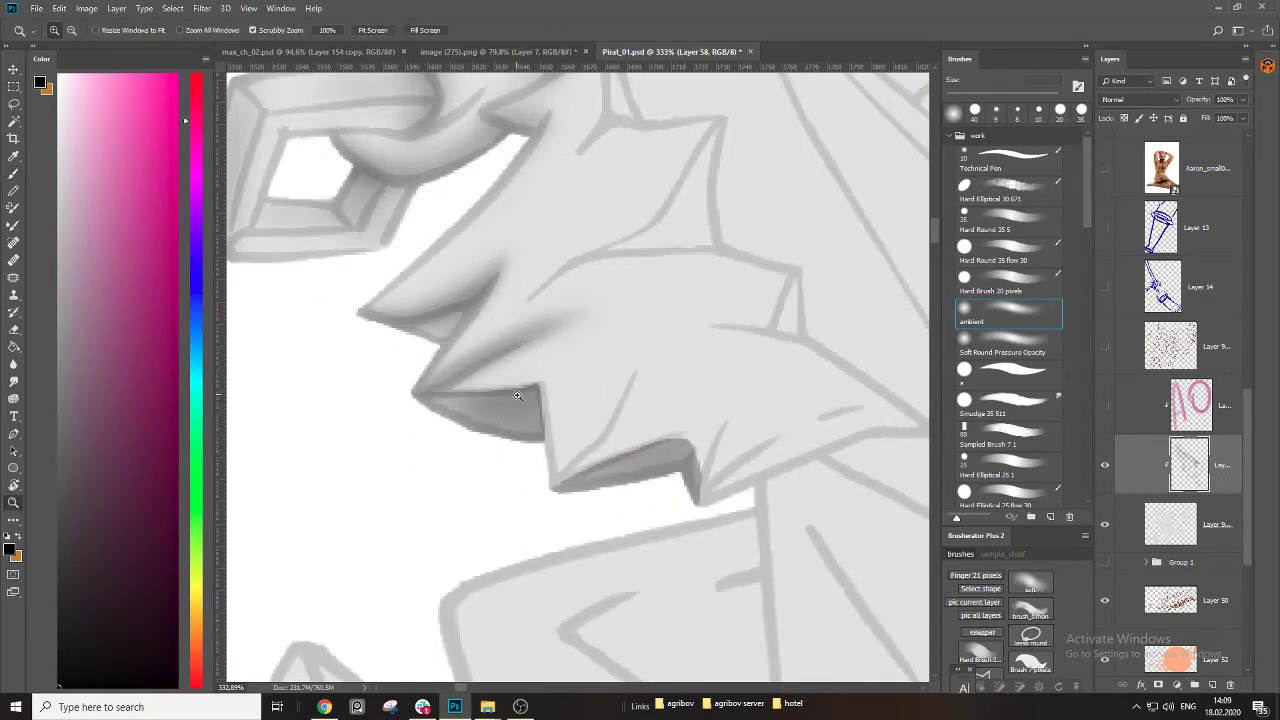
pyautogui.moveTo(517, 395); pyautogui.dragTo(440, 434)
pyautogui.moveTo(513, 355)
pyautogui.mouseDown()
pyautogui.moveTo(554, 363)
pyautogui.moveTo(580, 407)
pyautogui.mouseUp()
pyautogui.press('b')
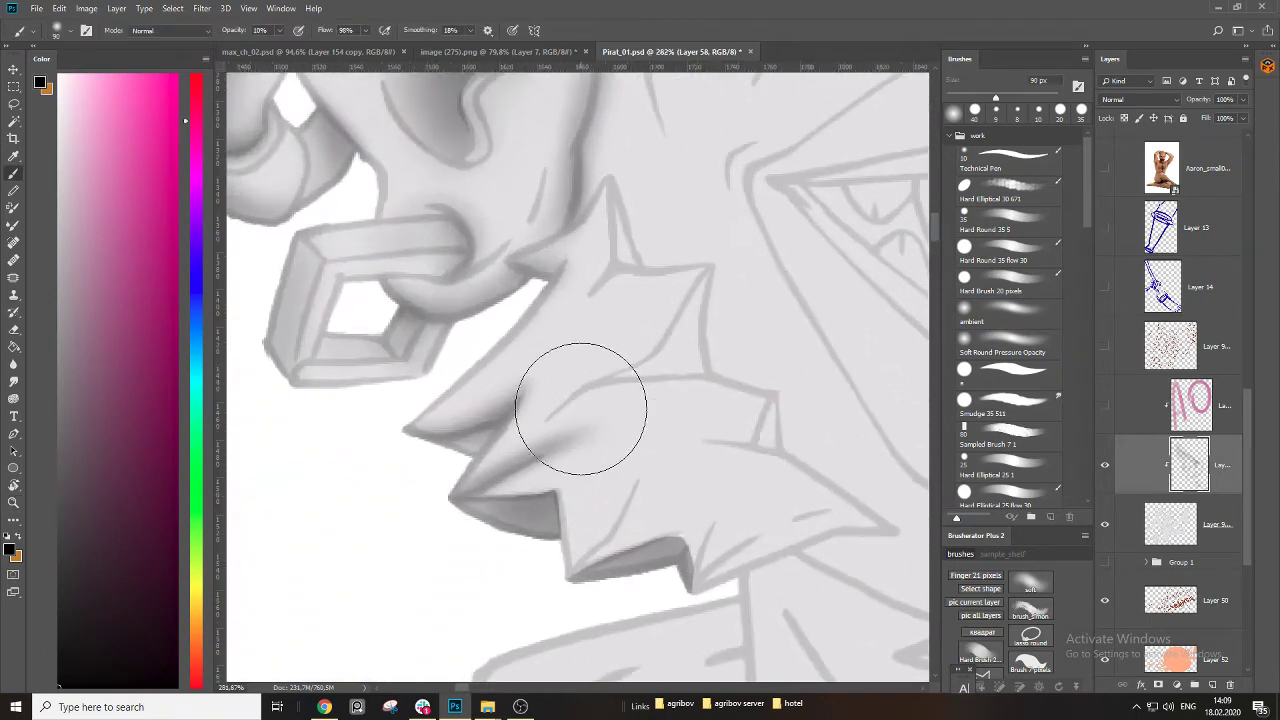
pyautogui.press('[')
pyautogui.press('[')
pyautogui.press('[')
pyautogui.press('[')
pyautogui.press('[')
pyautogui.press('[')
pyautogui.press('[')
pyautogui.press('[')
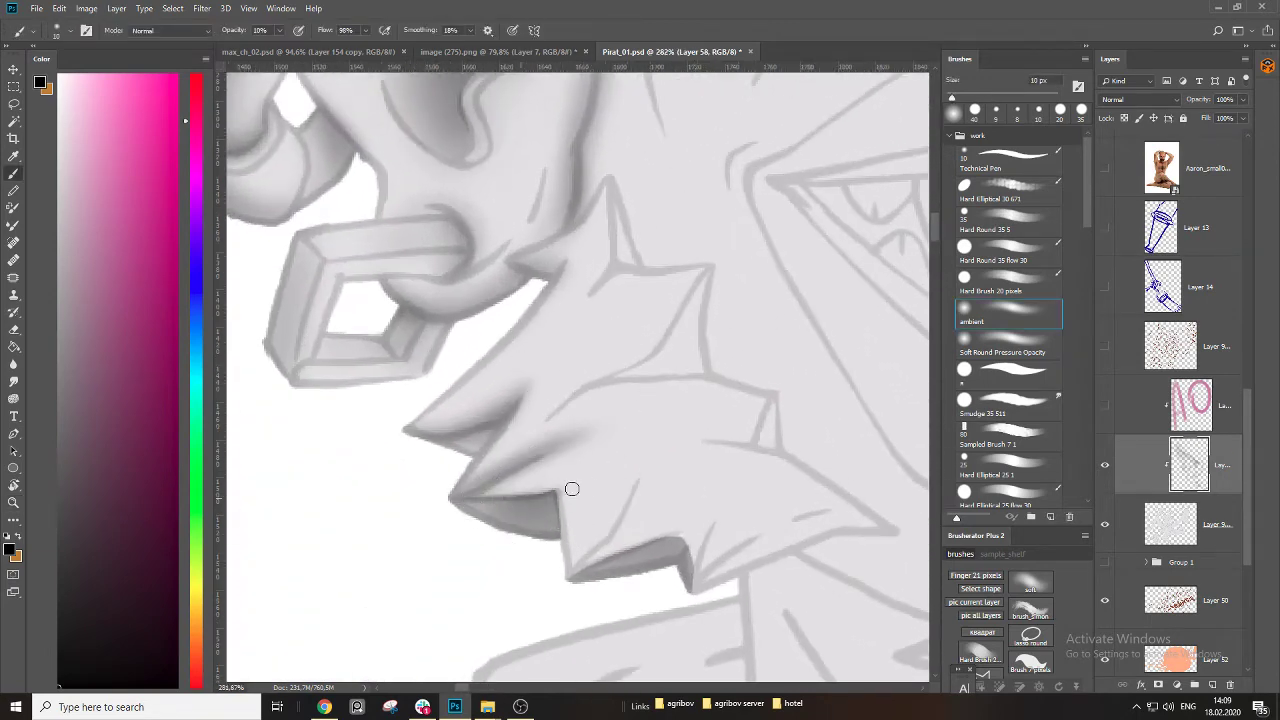
pyautogui.moveTo(558, 499); pyautogui.dragTo(478, 384)
pyautogui.press(']')
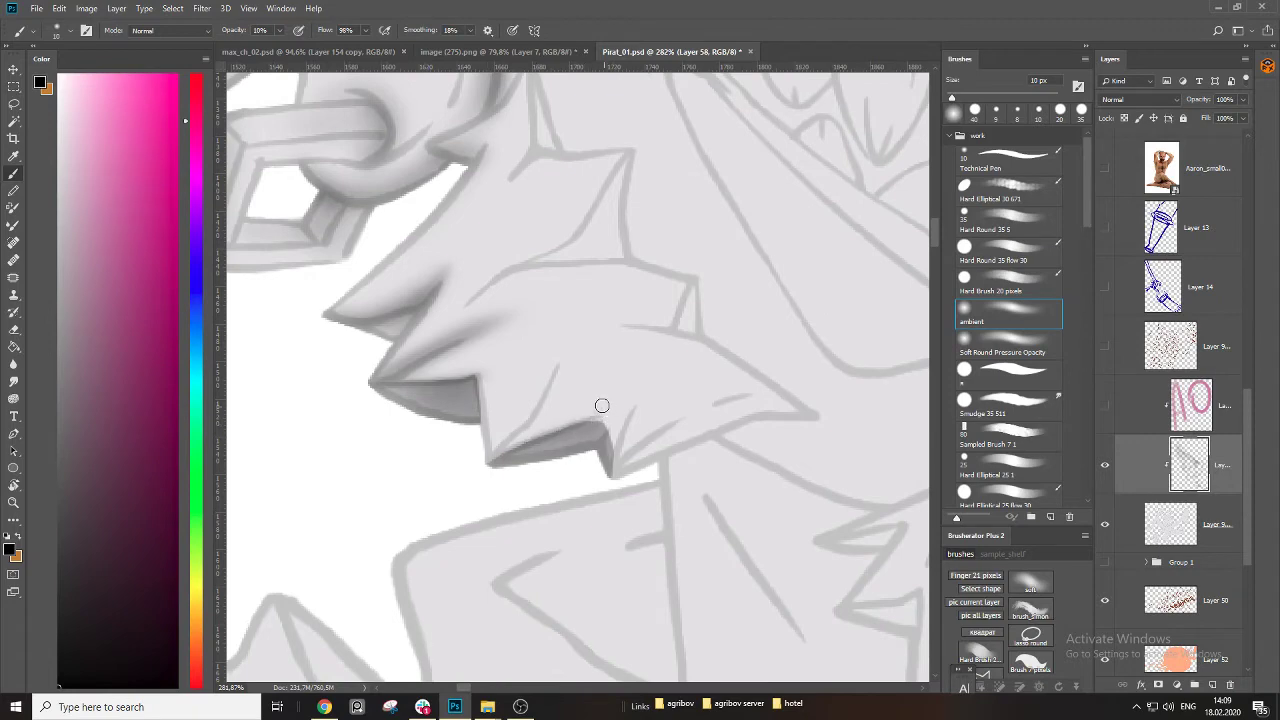
pyautogui.moveTo(560, 354); pyautogui.dragTo(493, 458)
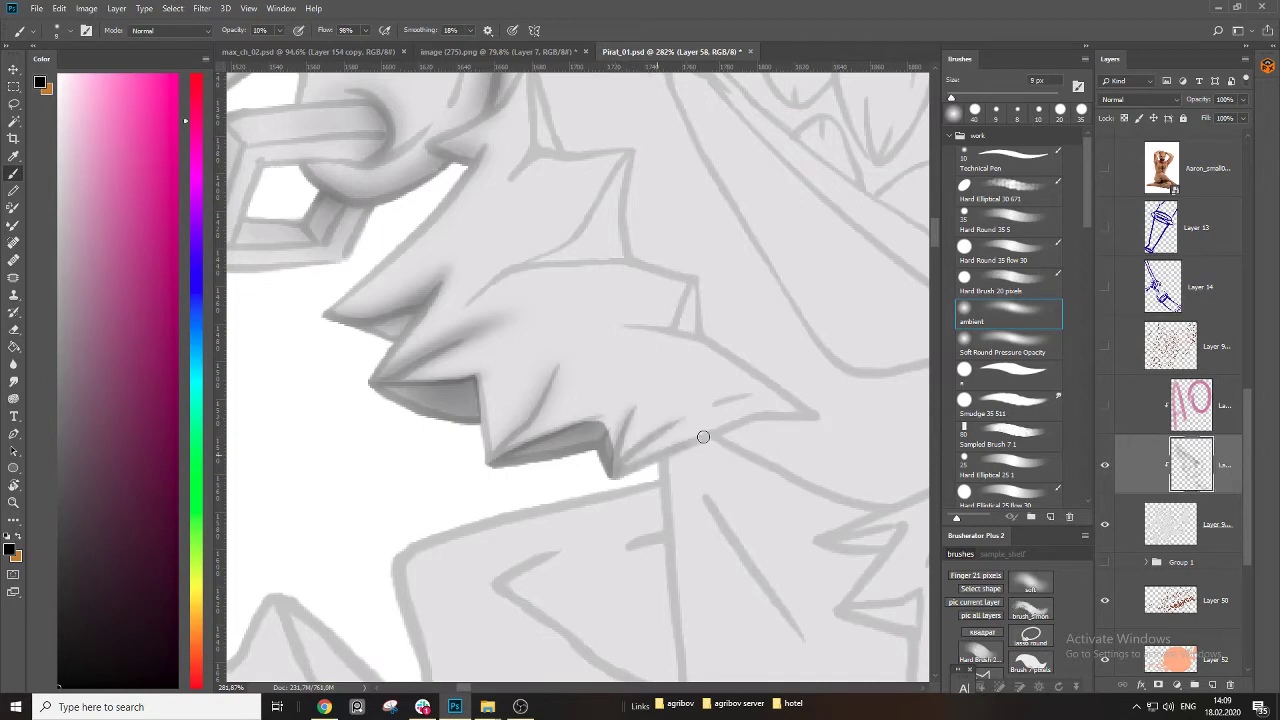
# Shade the creases, inner notch and upper ridge lines of the side whiskers with a 10 to 15 px brush.
pyautogui.moveTo(747, 418)
pyautogui.mouseDown()
pyautogui.moveTo(686, 417)
pyautogui.moveTo(660, 491)
pyautogui.mouseUp()
pyautogui.moveTo(572, 372)
pyautogui.mouseDown()
pyautogui.moveTo(646, 417)
pyautogui.moveTo(667, 397)
pyautogui.mouseUp()
pyautogui.press(']')
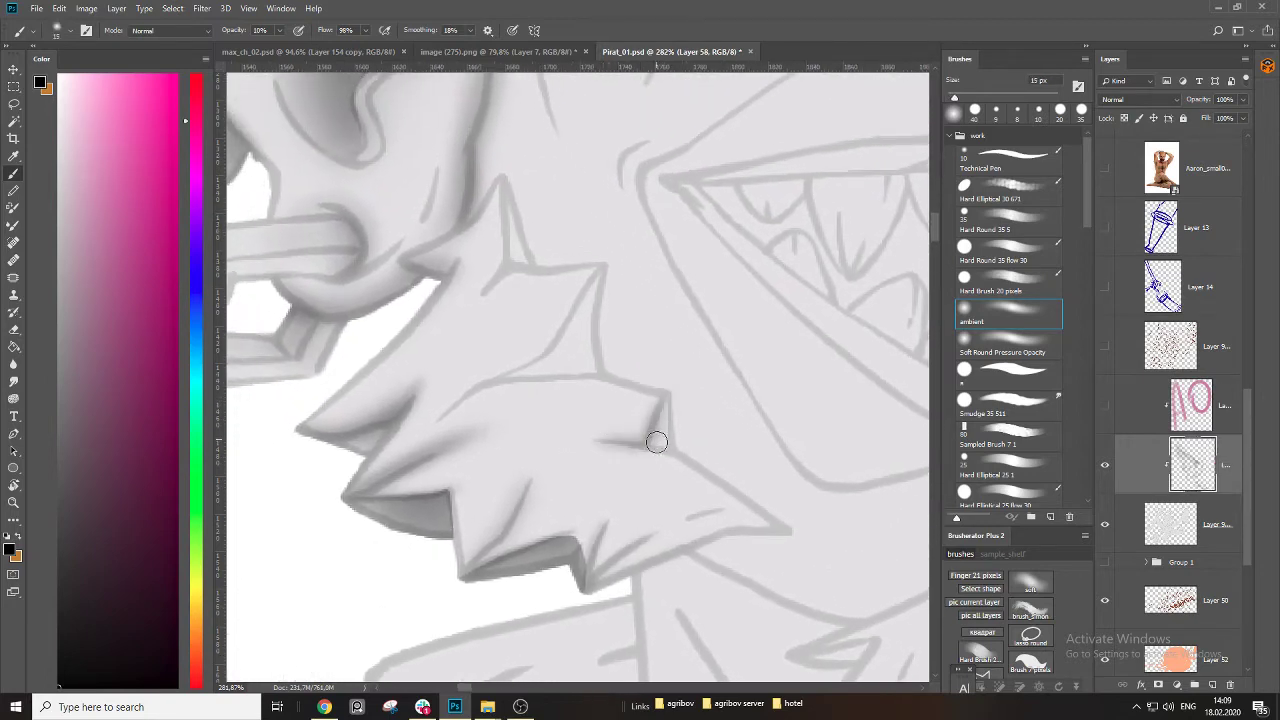
pyautogui.moveTo(604, 265); pyautogui.dragTo(541, 356)
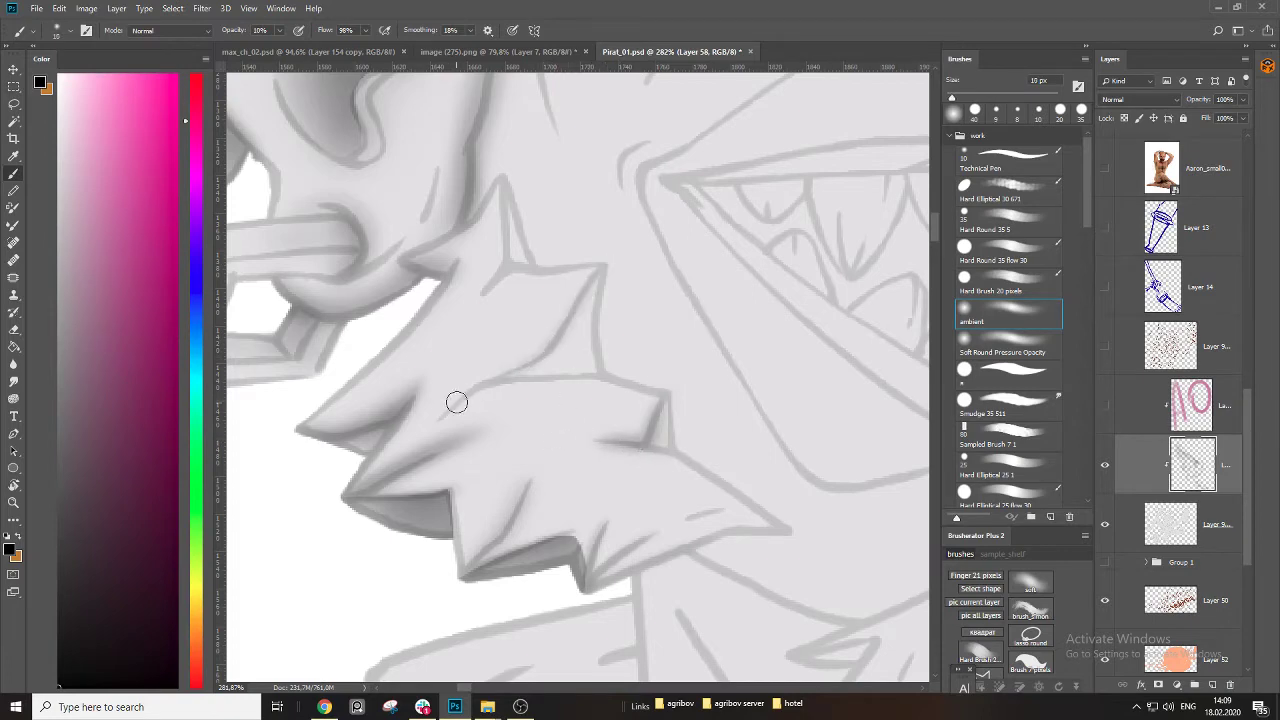
pyautogui.moveTo(604, 266); pyautogui.dragTo(598, 370)
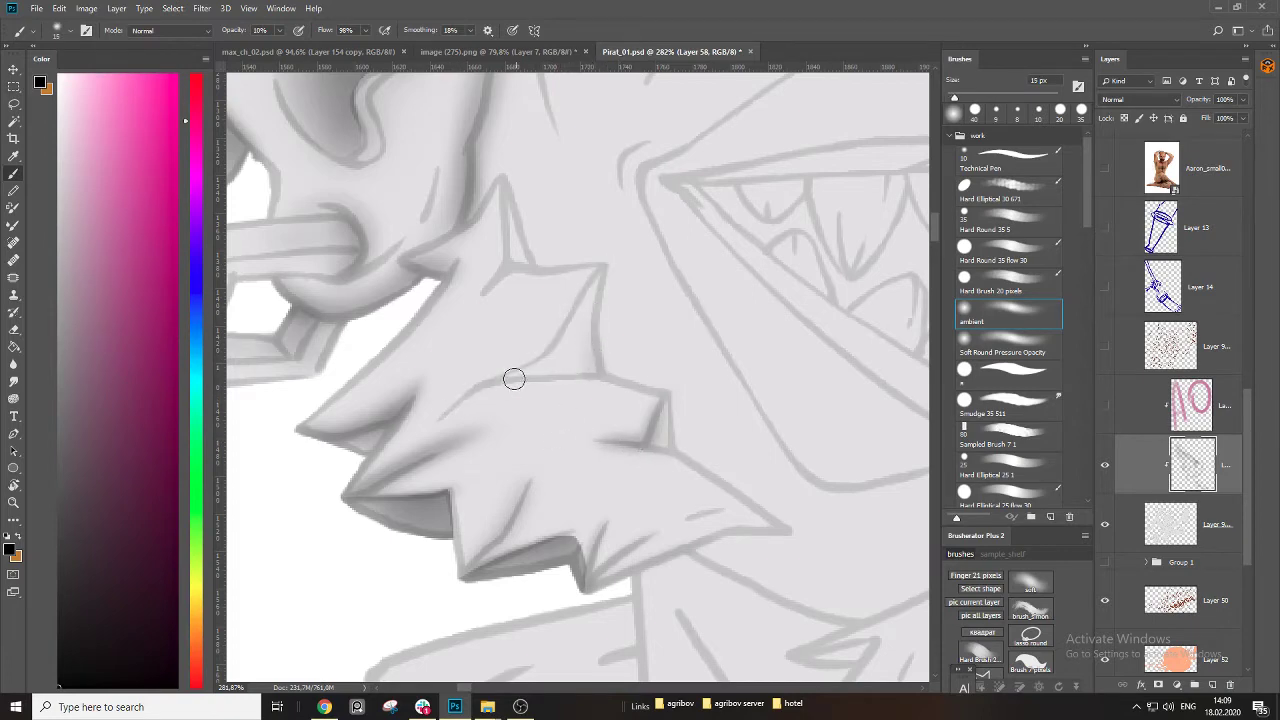
pyautogui.moveTo(604, 276); pyautogui.dragTo(600, 378)
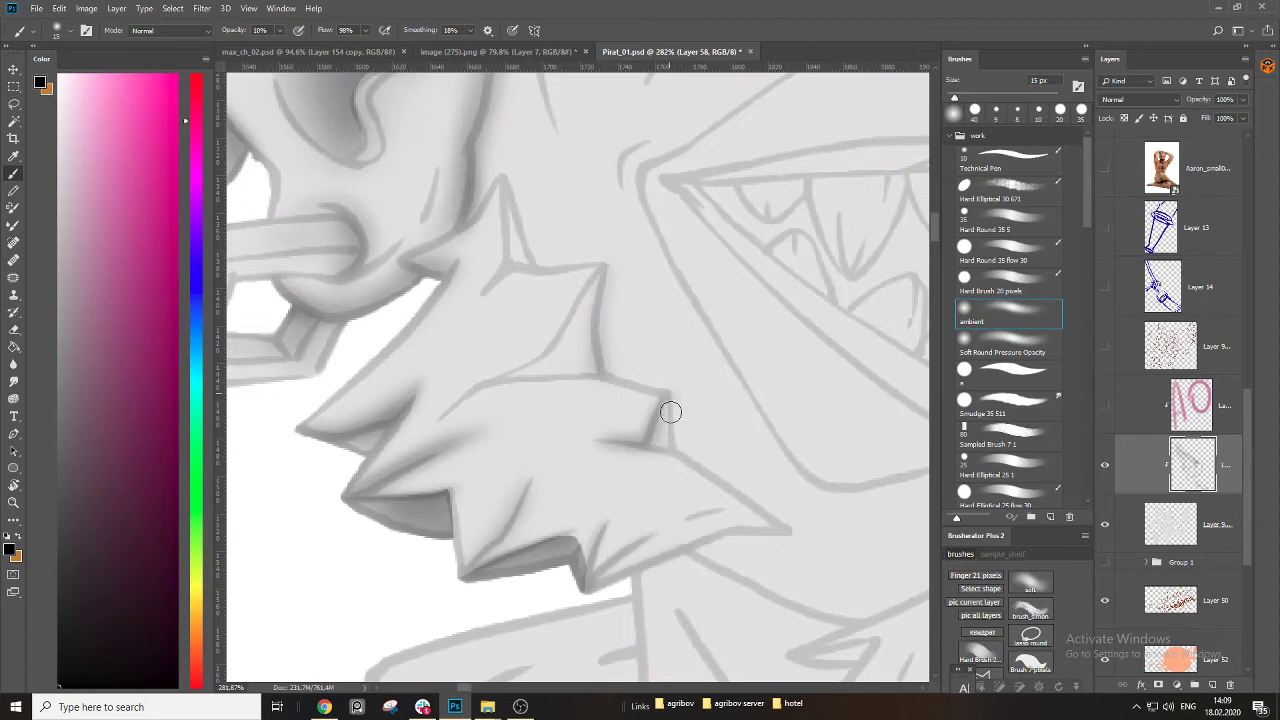
pyautogui.moveTo(670, 412); pyautogui.dragTo(676, 448)
# Shade along the upright spike at the top of the side whiskers with a 15 px brush.
pyautogui.moveTo(582, 386); pyautogui.dragTo(609, 514)
pyautogui.press(']')
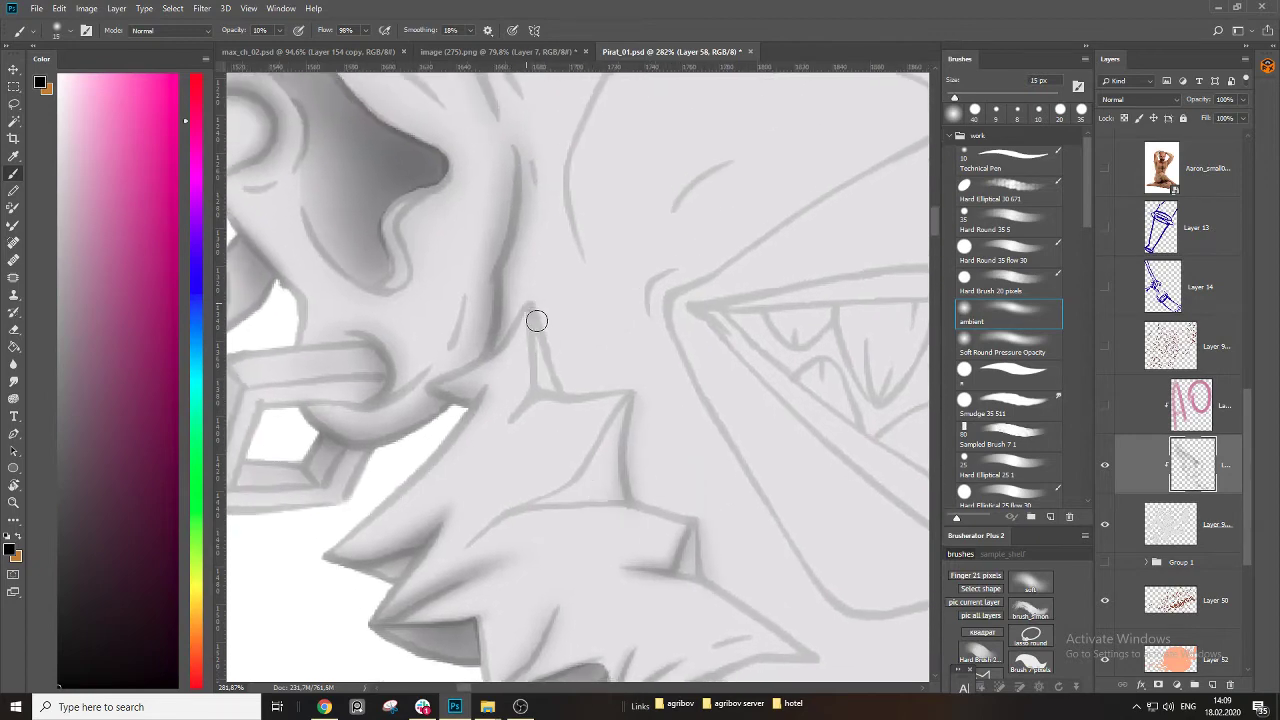
pyautogui.moveTo(536, 320); pyautogui.dragTo(579, 399)
pyautogui.moveTo(497, 342); pyautogui.dragTo(451, 549)
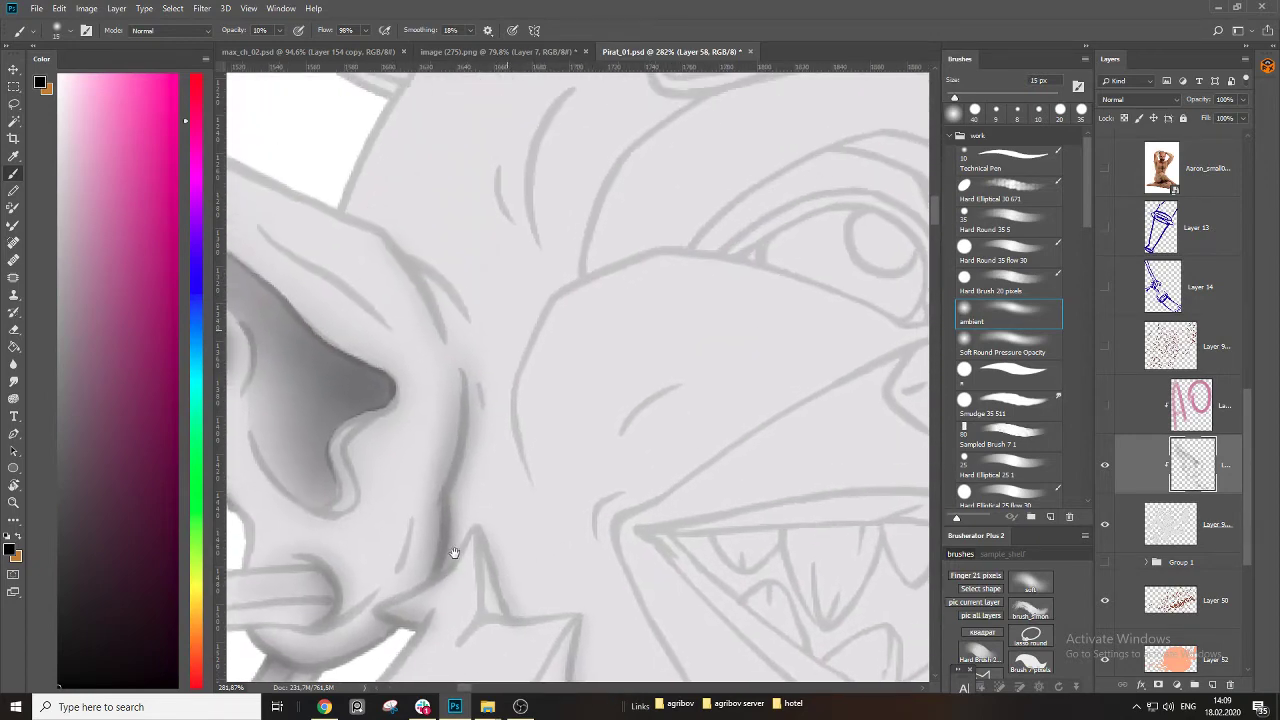
pyautogui.moveTo(560, 294)
pyautogui.mouseDown()
pyautogui.moveTo(517, 340)
pyautogui.moveTo(531, 486)
pyautogui.mouseUp()
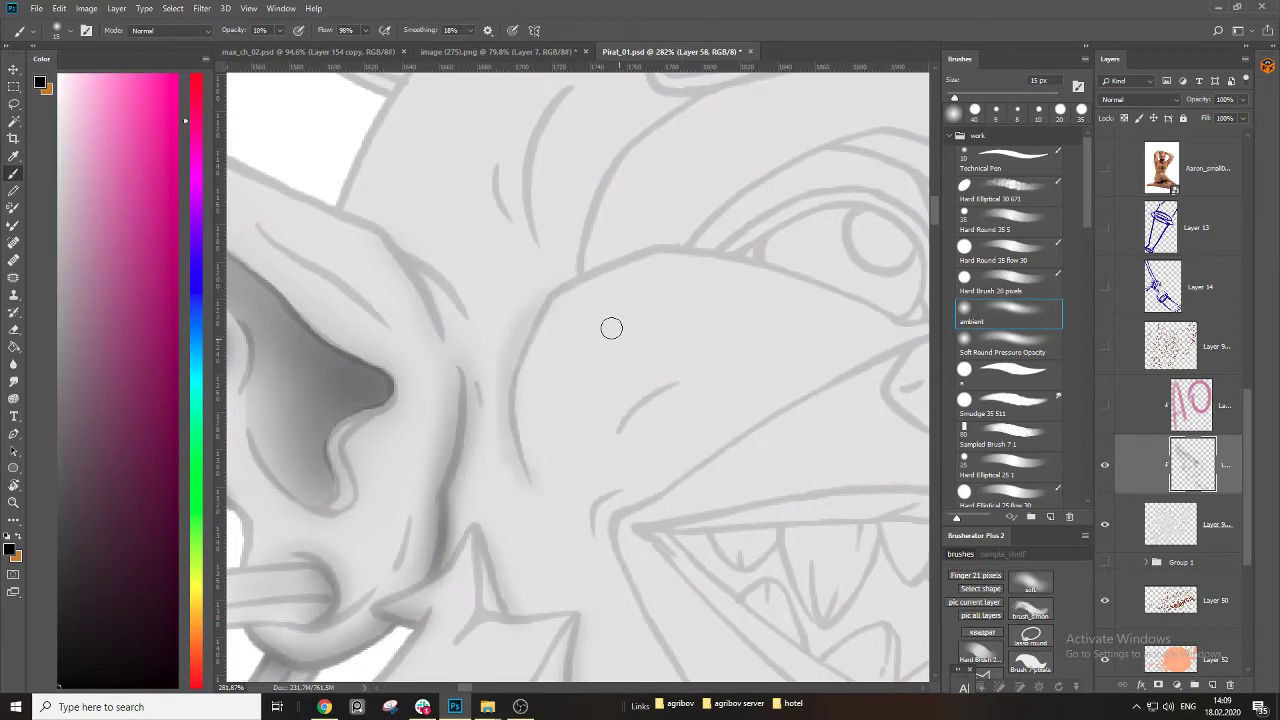
pyautogui.hotkey('ctrl', 'z')
pyautogui.press(']')
pyautogui.press(']')
pyautogui.moveTo(600, 270)
pyautogui.mouseDown()
pyautogui.moveTo(529, 357)
pyautogui.moveTo(533, 490)
pyautogui.mouseUp()
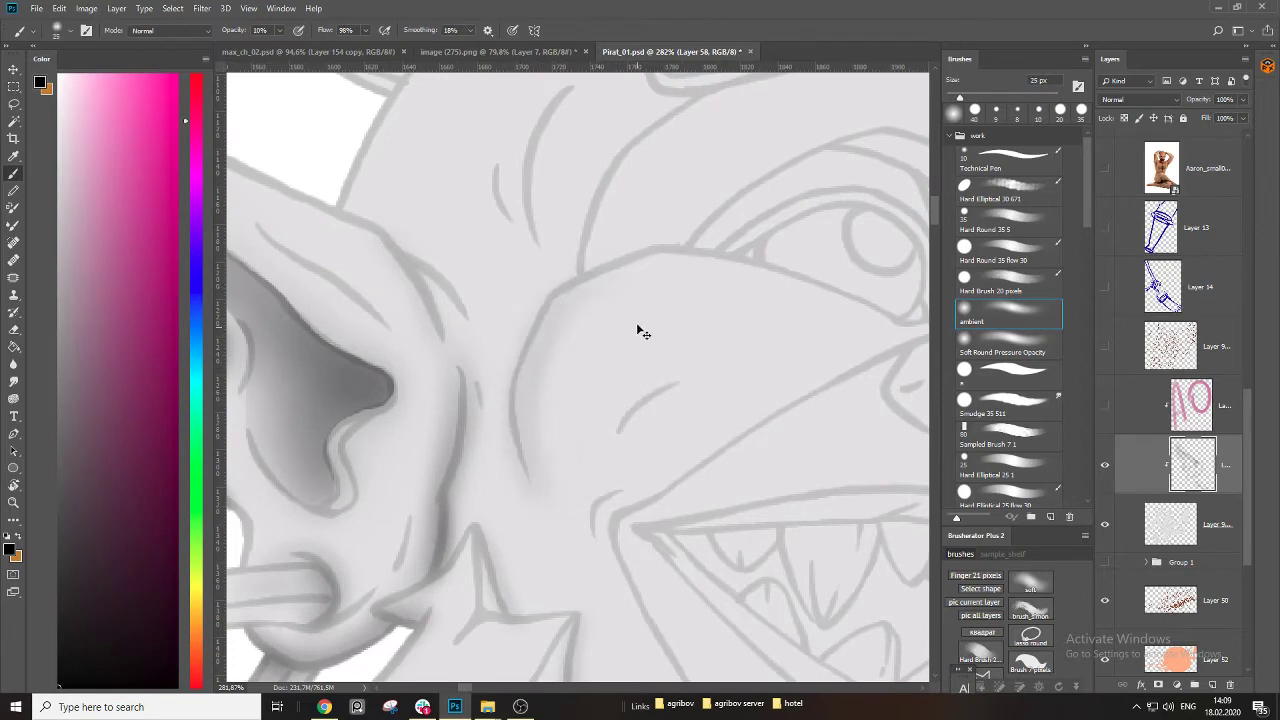
pyautogui.hotkey('ctrl', 'z')
# Shade the ear-side edge of the raised cheek with soft strokes, using the ambient brush at 50 px and 70 px.
pyautogui.press(']')
pyautogui.press(']')
pyautogui.press(']')
pyautogui.press(']')
pyautogui.press(']')
pyautogui.moveTo(609, 277); pyautogui.dragTo(540, 483)
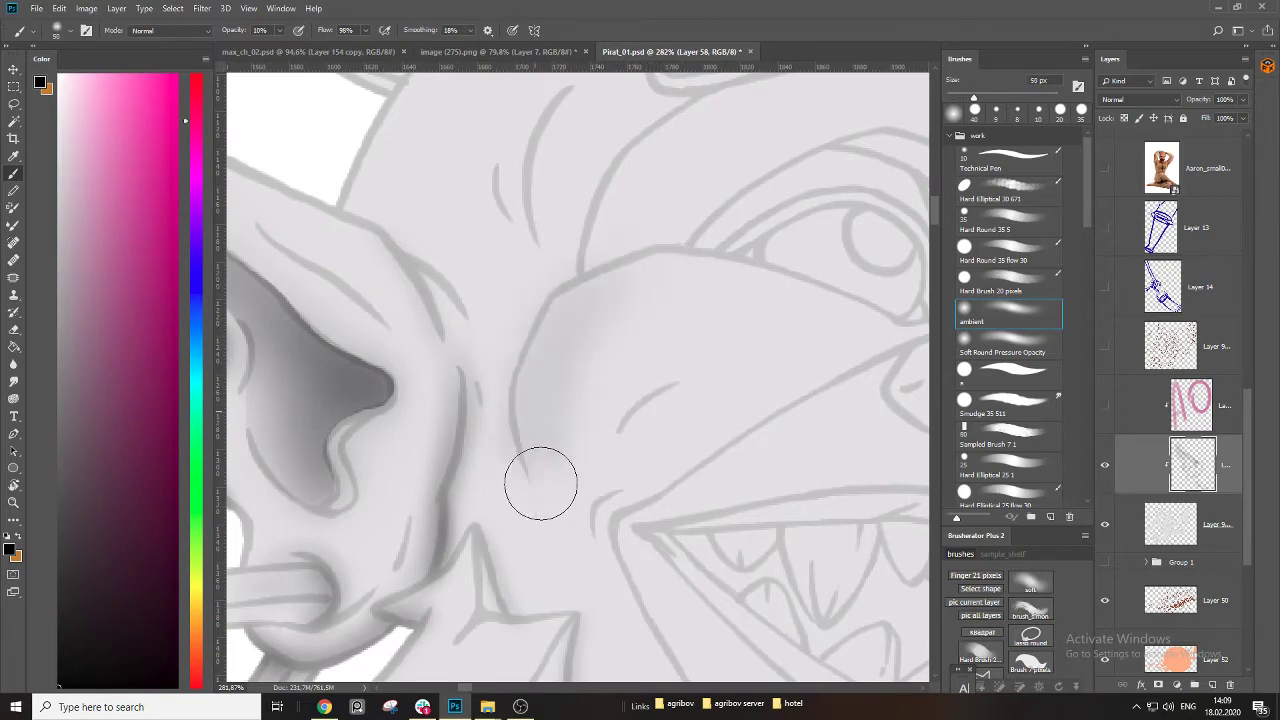
pyautogui.scroll(-4, 640, 380)
pyautogui.scroll(1, 634, 343)
pyautogui.press(']')
pyautogui.press(']')
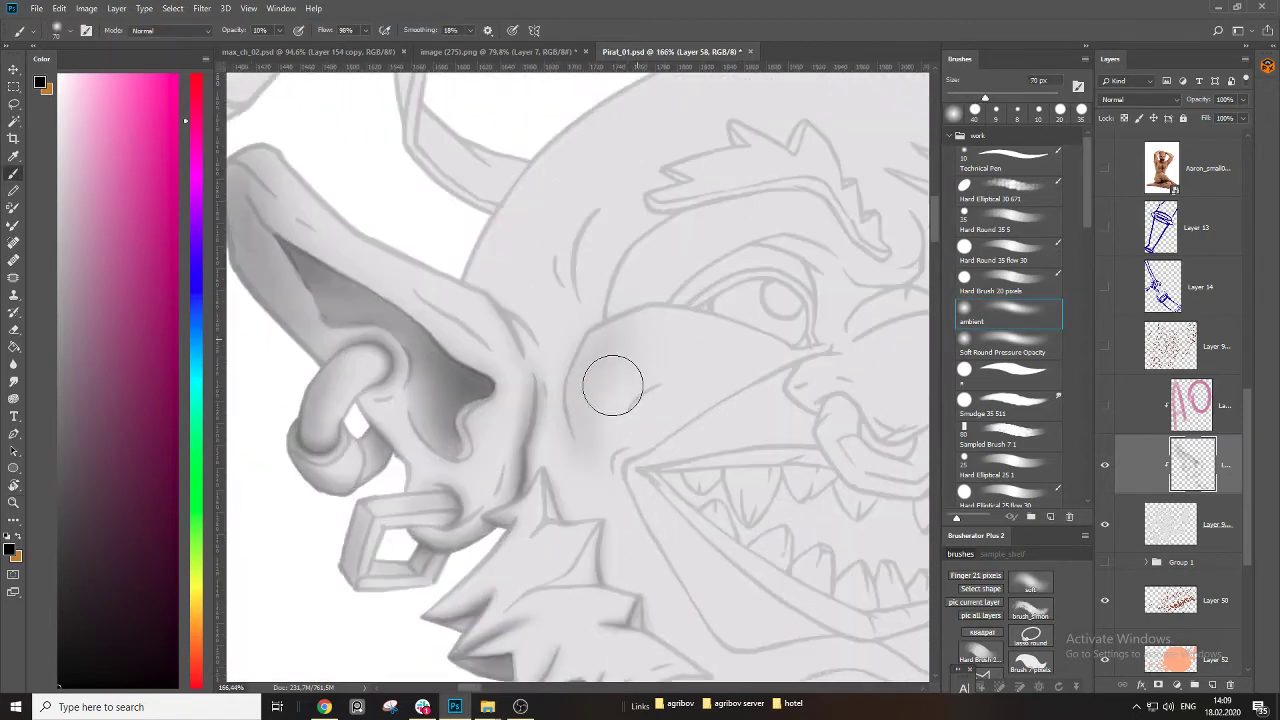
pyautogui.moveTo(660, 495); pyautogui.dragTo(570, 408)
# Shade the fold running from the mouth corner nearest the shaded ear down to the chin with a 30 px brush.
pyautogui.press('[')
pyautogui.press('[')
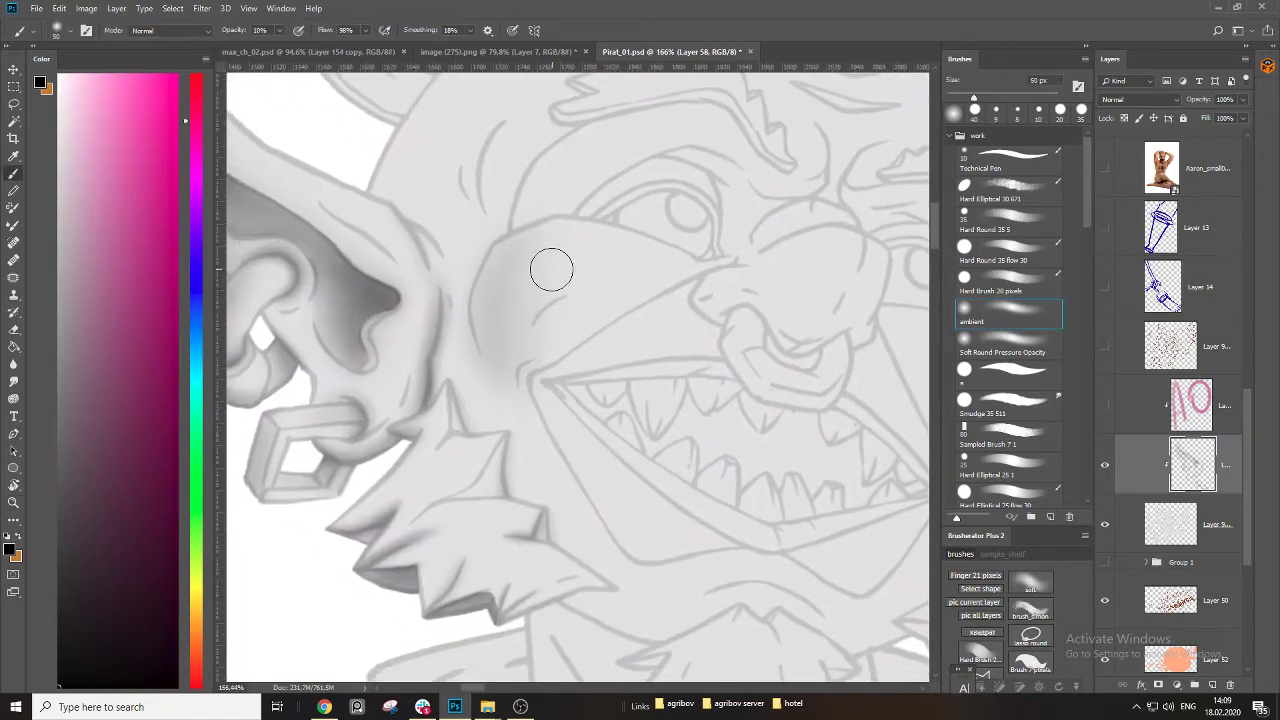
pyautogui.moveTo(552, 270)
pyautogui.mouseDown()
pyautogui.moveTo(550, 423)
pyautogui.moveTo(600, 506)
pyautogui.moveTo(686, 560)
pyautogui.moveTo(578, 410)
pyautogui.mouseUp()
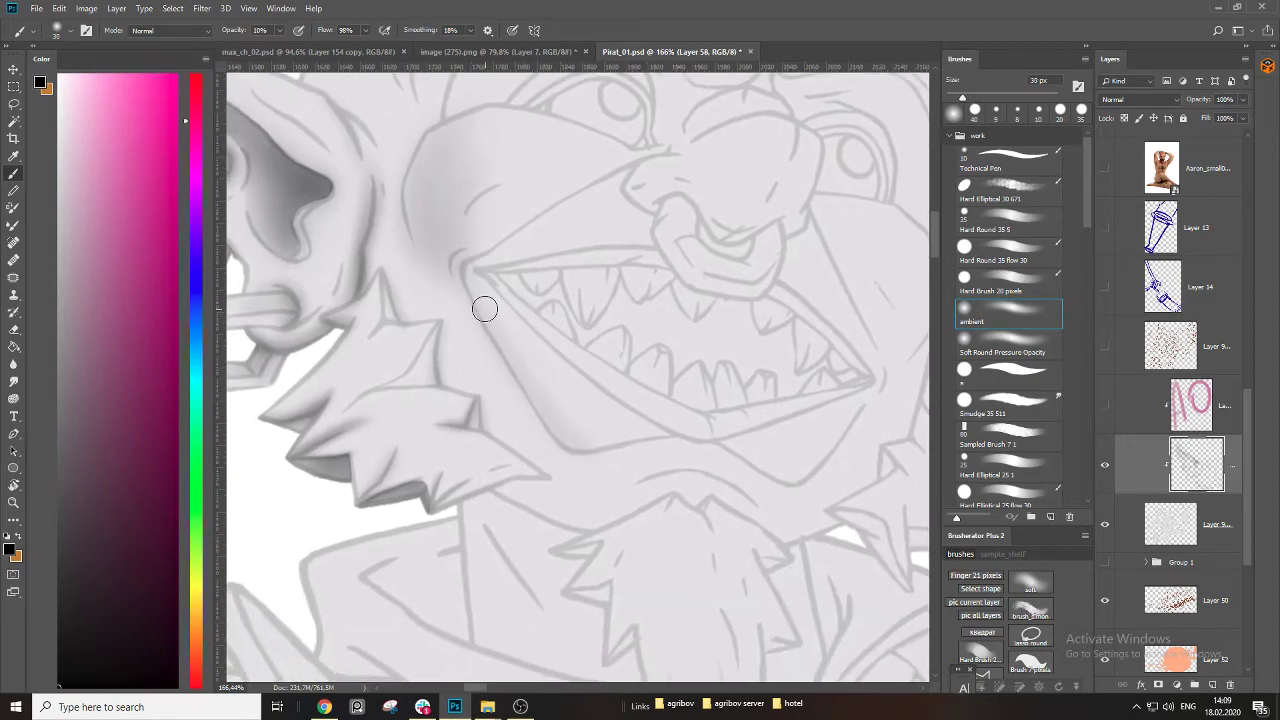
pyautogui.moveTo(518, 383)
pyautogui.mouseDown()
pyautogui.moveTo(560, 440)
pyautogui.moveTo(683, 457)
pyautogui.moveTo(531, 393)
pyautogui.mouseUp()
# Extend the shading below the lower lip along the chin fold, using the brush at 35 px and 45 px.
pyautogui.moveTo(622, 428)
pyautogui.mouseDown()
pyautogui.moveTo(693, 346)
pyautogui.moveTo(571, 420)
pyautogui.moveTo(511, 377)
pyautogui.mouseUp()
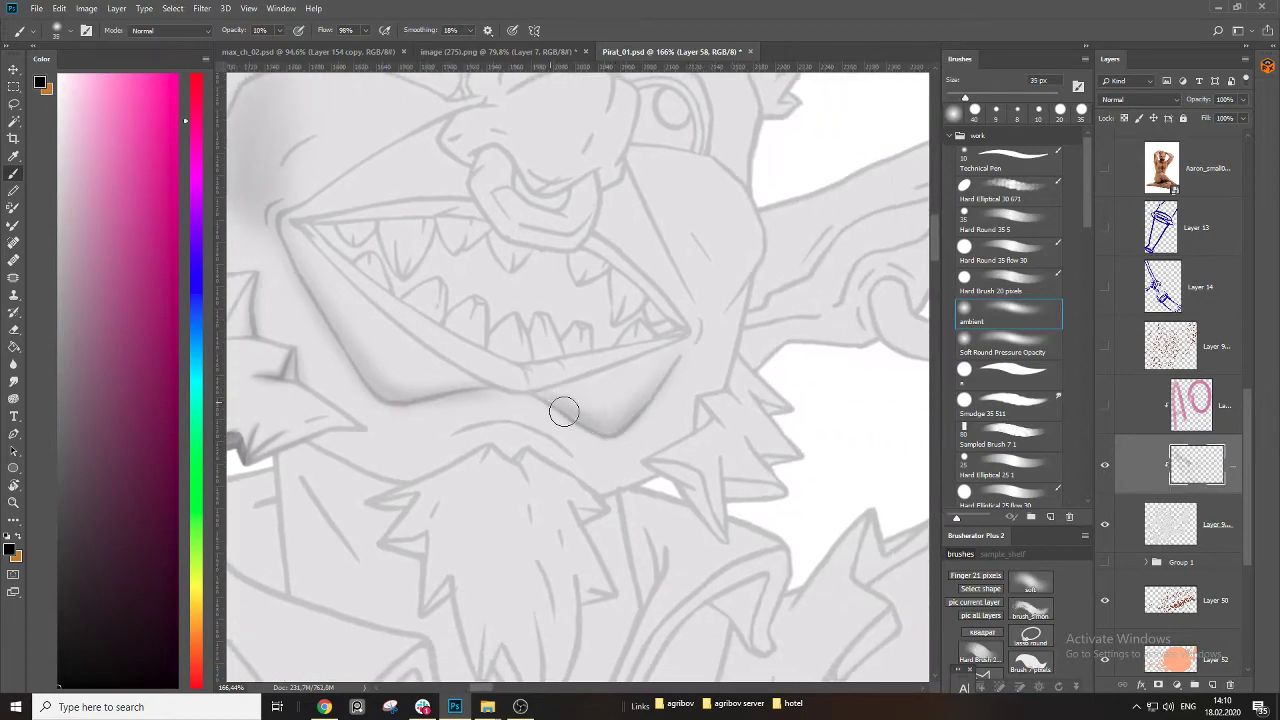
pyautogui.moveTo(564, 412); pyautogui.dragTo(639, 409)
pyautogui.moveTo(494, 368); pyautogui.dragTo(666, 391)
pyautogui.press(']')
pyautogui.press(']')
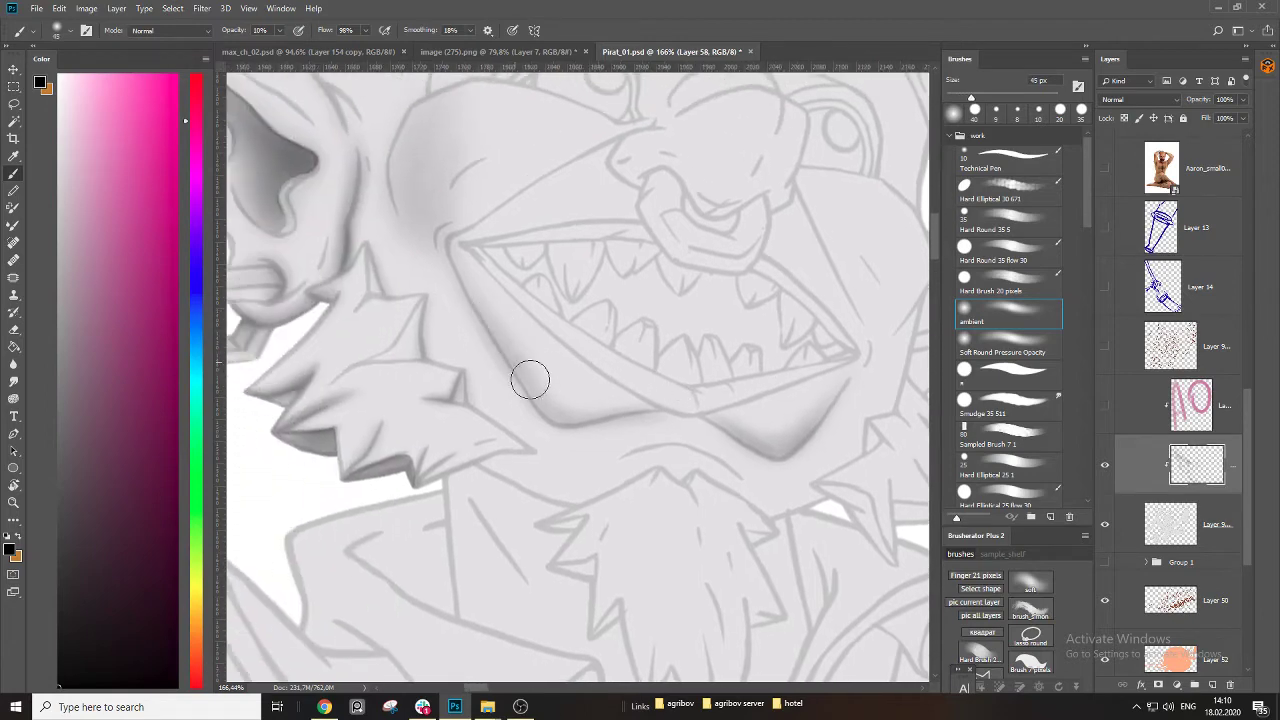
pyautogui.moveTo(530, 379); pyautogui.dragTo(676, 401)
# Spread broad soft shading across the raised cheek below the eye with a large ambient brush.
pyautogui.moveTo(604, 385)
pyautogui.mouseDown()
pyautogui.moveTo(614, 491)
pyautogui.moveTo(543, 409)
pyautogui.moveTo(666, 376)
pyautogui.mouseUp()
pyautogui.press(']')
pyautogui.press(']')
pyautogui.press(']')
pyautogui.press(']')
pyautogui.press(']')
pyautogui.press(']')
pyautogui.press(']')
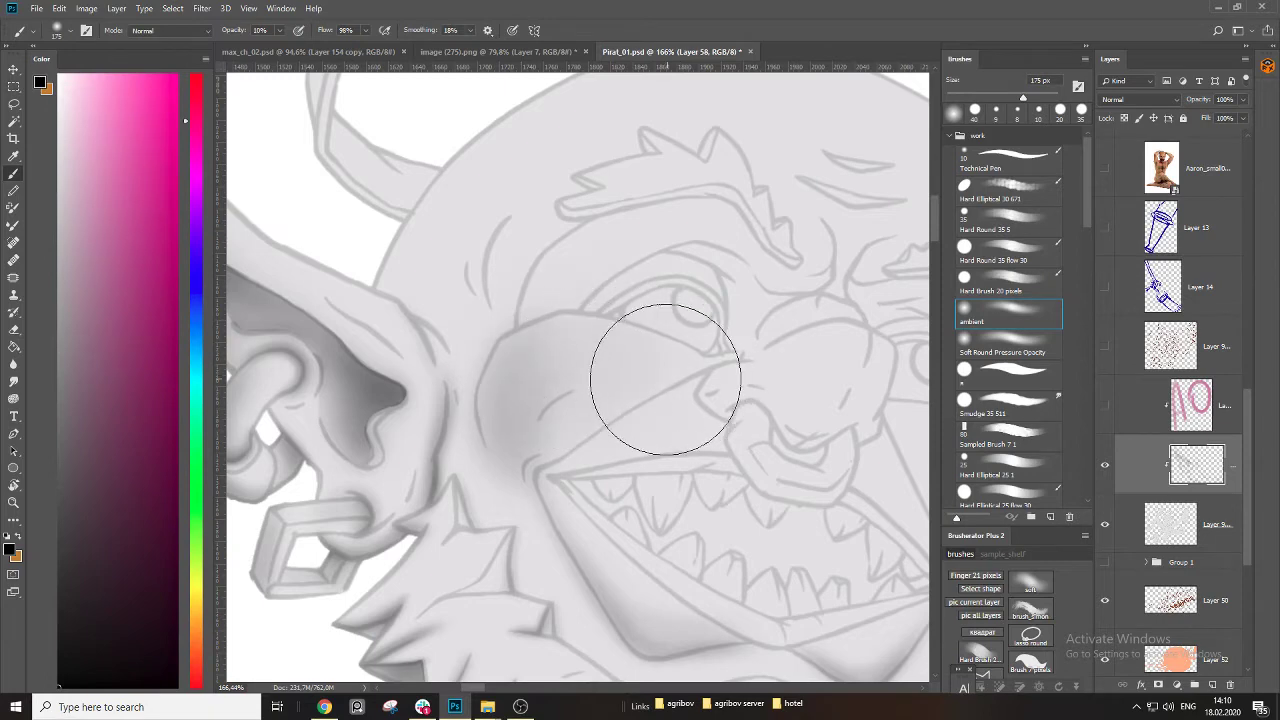
pyautogui.press('[')
pyautogui.press('[')
pyautogui.press('[')
pyautogui.moveTo(508, 383)
pyautogui.mouseDown()
pyautogui.moveTo(663, 380)
pyautogui.moveTo(586, 386)
pyautogui.moveTo(626, 420)
pyautogui.mouseUp()
# Shade the cheek fold running from beside the nose toward the mouth corner with a 25 px brush.
pyautogui.press('[')
pyautogui.press('[')
pyautogui.press('[')
pyautogui.press('[')
pyautogui.press('[')
pyautogui.press('[')
pyautogui.press('[')
pyautogui.press('[')
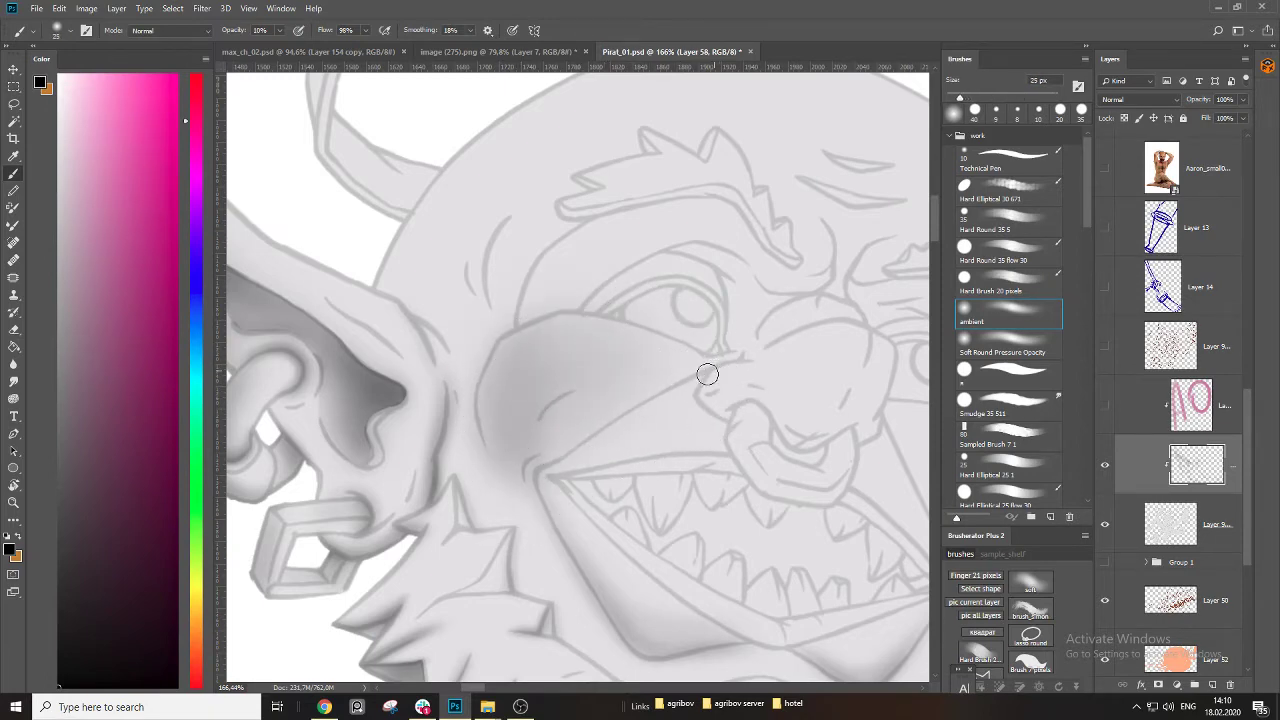
pyautogui.moveTo(706, 375)
pyautogui.mouseDown()
pyautogui.moveTo(606, 437)
pyautogui.moveTo(511, 402)
pyautogui.mouseUp()
# Deepen the soft ambient shading across the shaded ear and its hoop earring with a large brush of about 125 px.
pyautogui.press('z')
pyautogui.moveTo(629, 371)
pyautogui.mouseDown()
pyautogui.moveTo(575, 373)
pyautogui.moveTo(598, 371)
pyautogui.mouseUp()
pyautogui.press('b')
pyautogui.press(']')
pyautogui.press(']')
pyautogui.press(']')
pyautogui.press(']')
pyautogui.press(']')
pyautogui.press(']')
pyautogui.press(']')
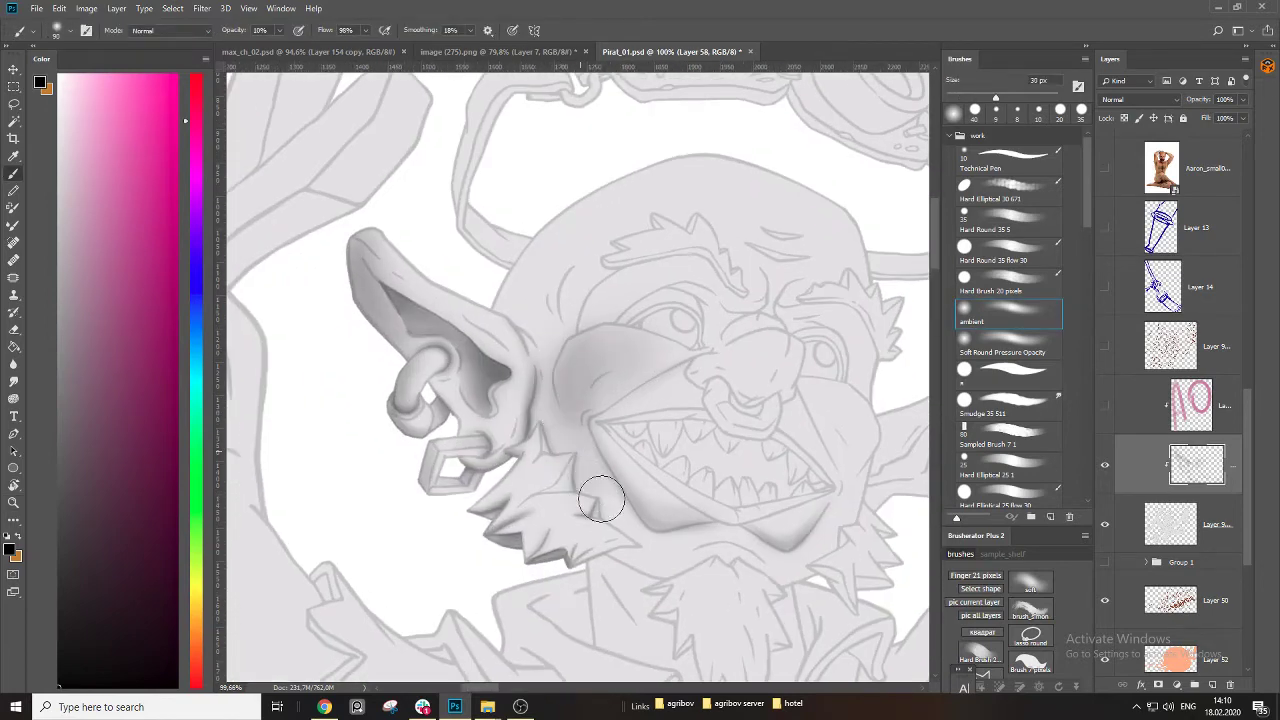
pyautogui.press(']')
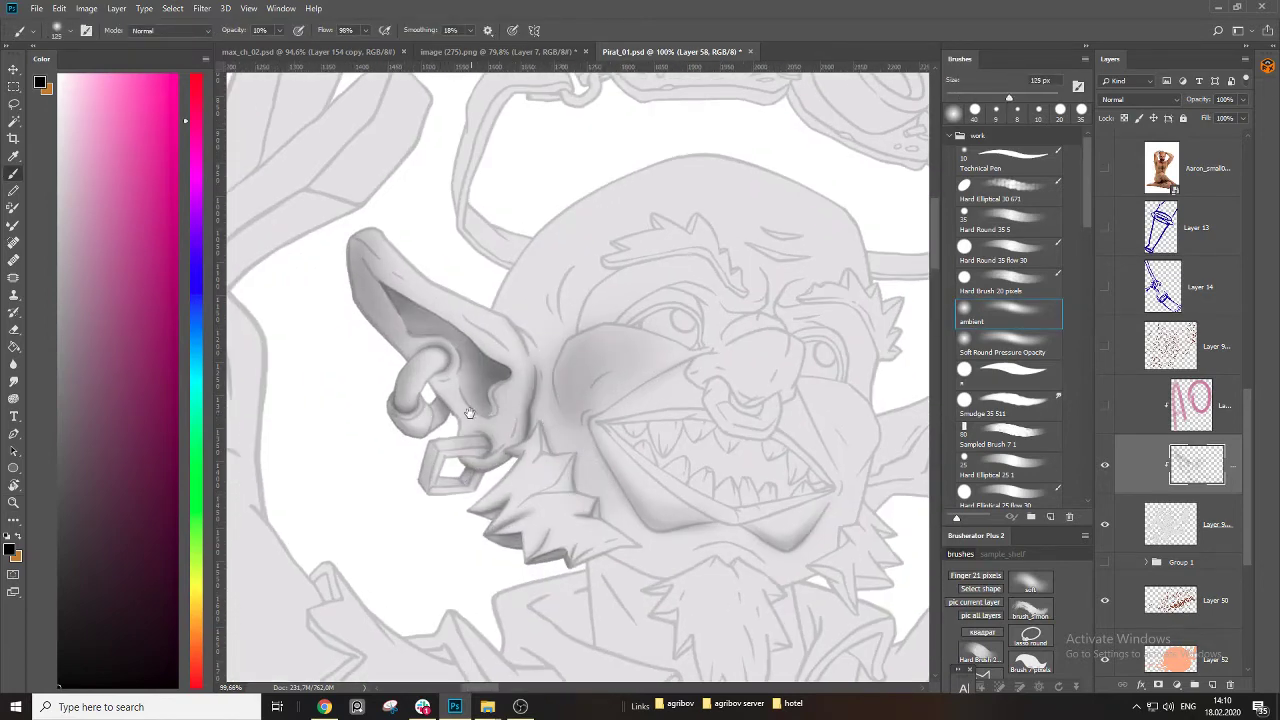
pyautogui.scroll(2, 472, 482)
pyautogui.hotkey('ctrl', 'z')
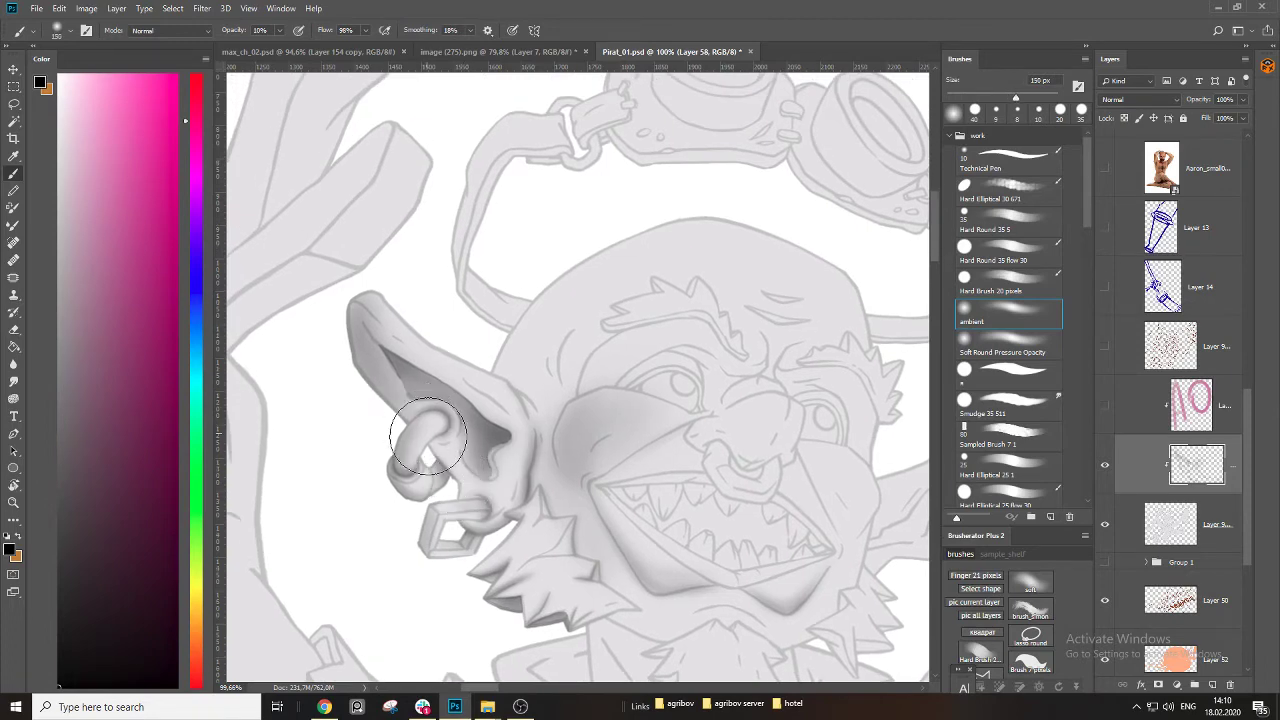
pyautogui.press('[')
pyautogui.moveTo(402, 434)
pyautogui.mouseDown()
pyautogui.moveTo(411, 479)
pyautogui.moveTo(440, 473)
pyautogui.mouseUp()
pyautogui.press('[')
pyautogui.press('[')
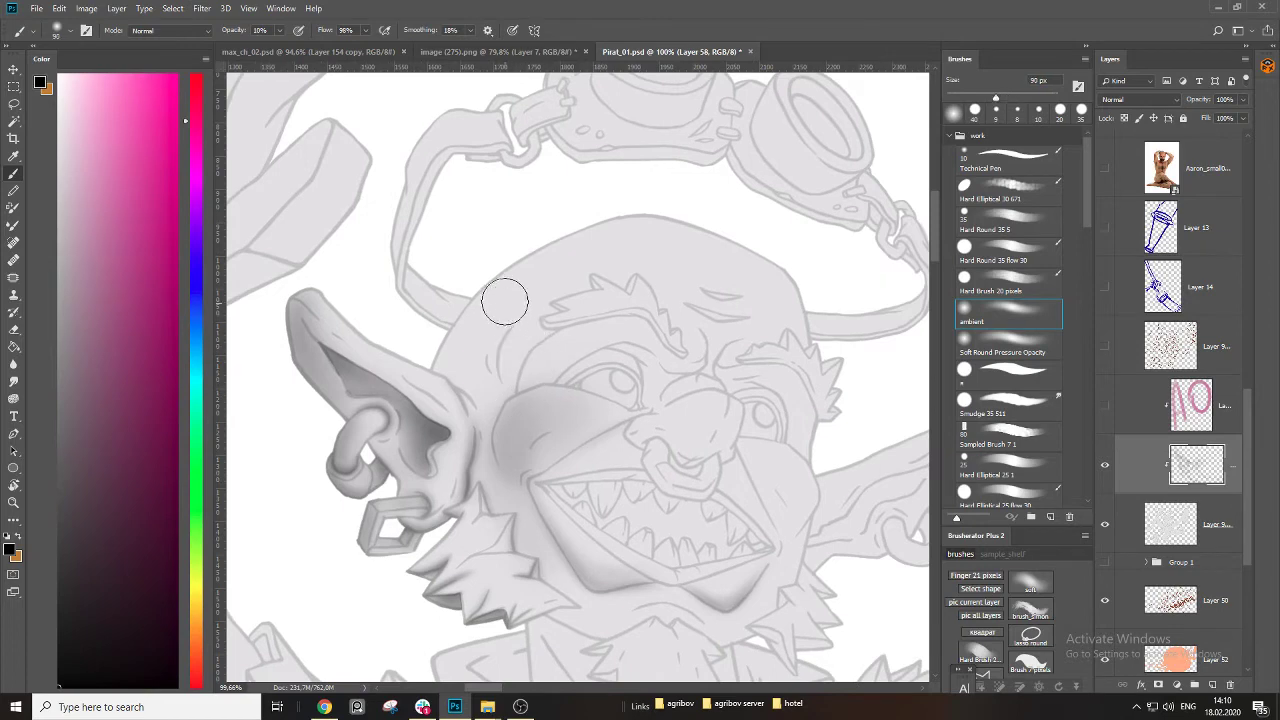
# Shade the bald skull's edge from the crown down past the ear toward the cheek, enlarging the ambient brush from 90 to 175 px.
pyautogui.moveTo(590, 225)
pyautogui.mouseDown()
pyautogui.moveTo(483, 292)
pyautogui.moveTo(442, 346)
pyautogui.moveTo(480, 431)
pyautogui.mouseUp()
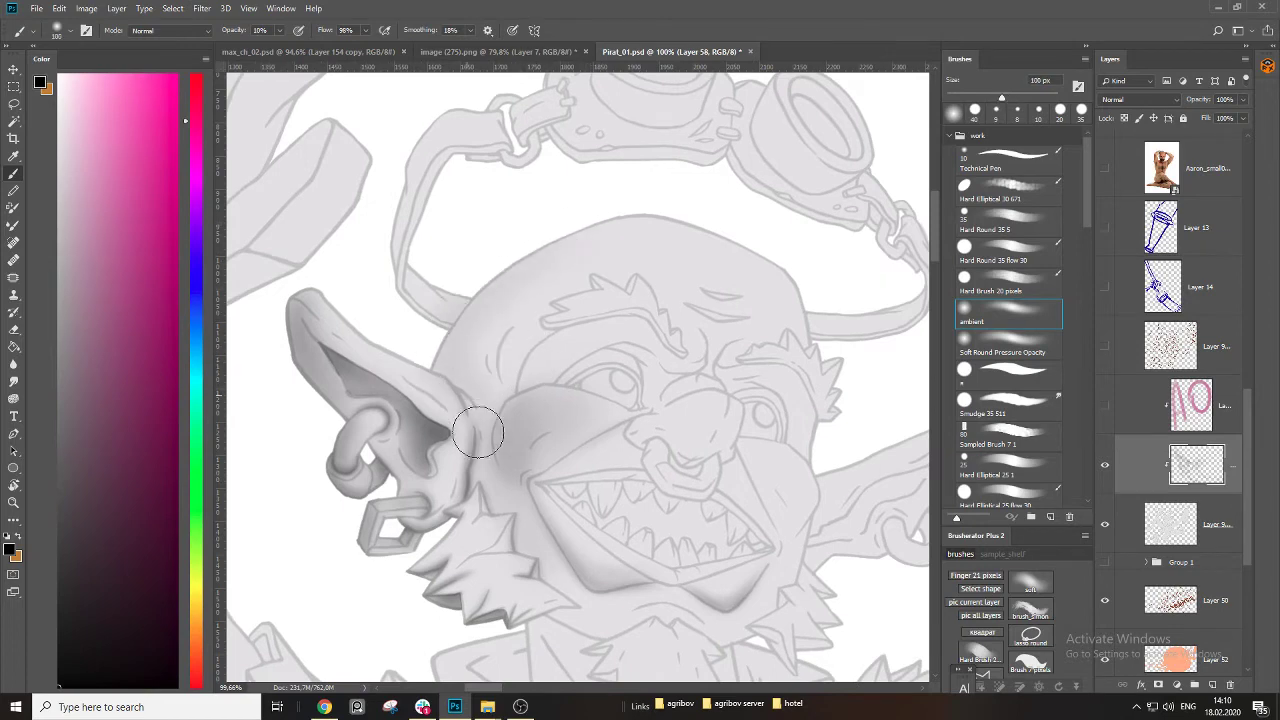
pyautogui.press(']')
pyautogui.press(']')
pyautogui.press(']')
pyautogui.moveTo(528, 277); pyautogui.dragTo(500, 486)
pyautogui.press(']')
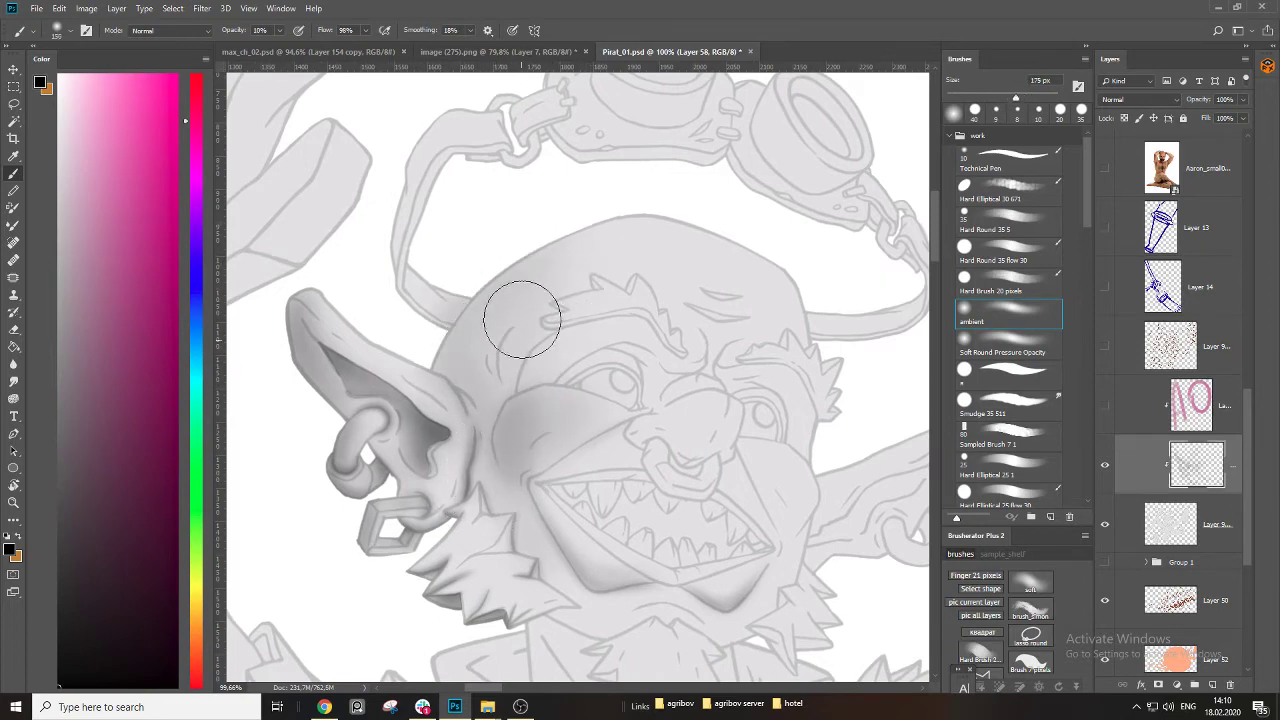
pyautogui.moveTo(489, 403); pyautogui.dragTo(529, 563)
pyautogui.moveTo(511, 520)
pyautogui.mouseDown()
pyautogui.moveTo(497, 460)
pyautogui.moveTo(440, 433)
pyautogui.mouseUp()
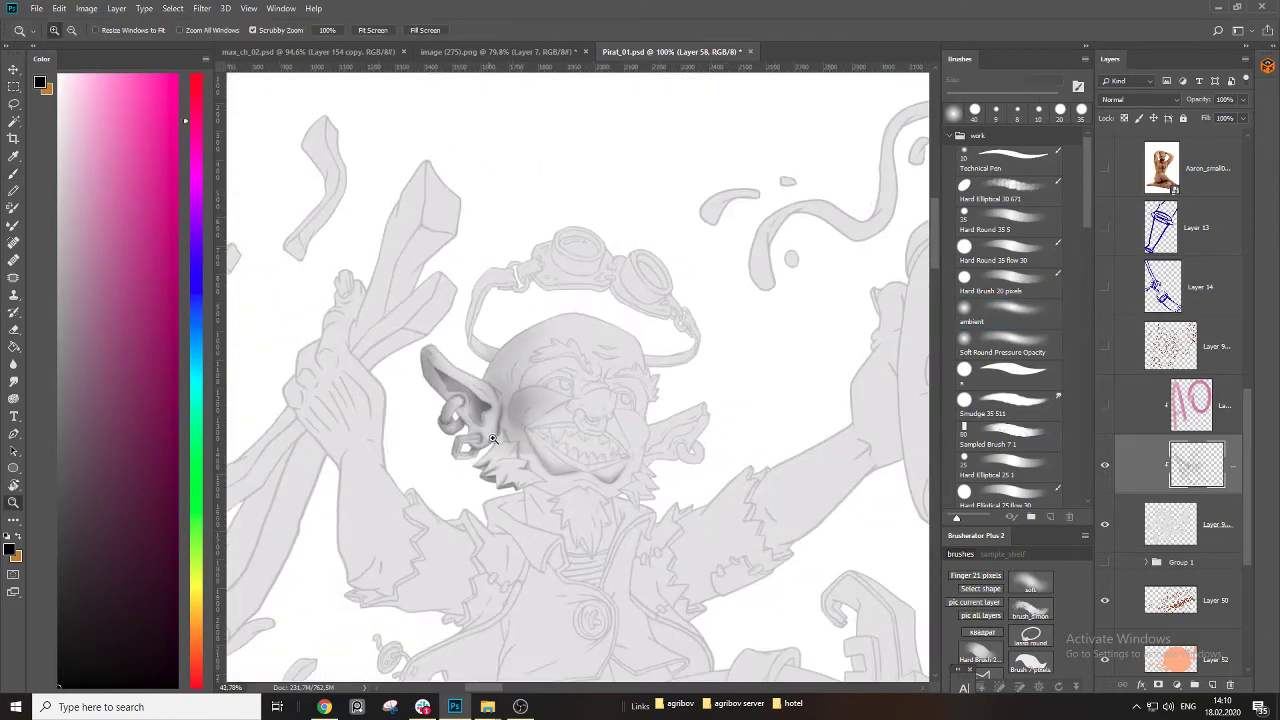
# Spread very broad soft shading over the ear side of the head and the whiskers with the brush at 300 and 250 px.
pyautogui.press(']')
pyautogui.press(']')
pyautogui.press(']')
pyautogui.press(']')
pyautogui.moveTo(535, 335); pyautogui.dragTo(485, 390)
pyautogui.press('[')
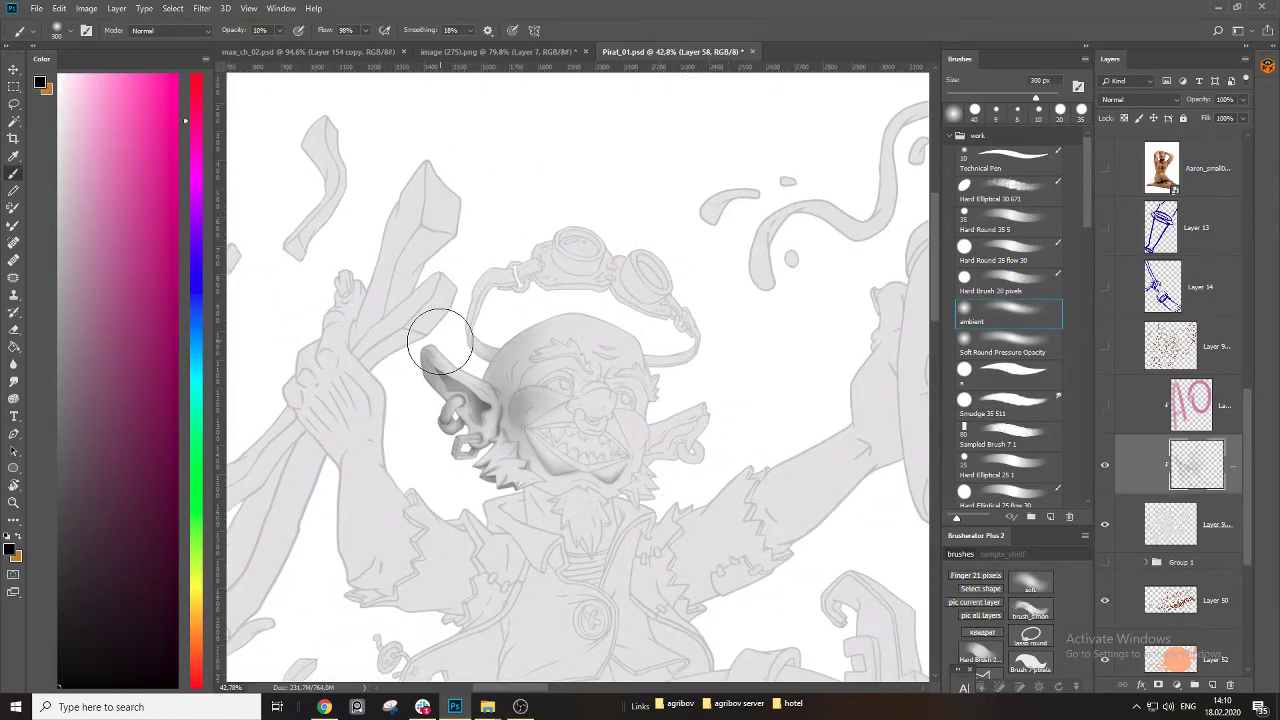
pyautogui.press('[')
pyautogui.moveTo(478, 451)
pyautogui.mouseDown()
pyautogui.moveTo(438, 387)
pyautogui.moveTo(517, 449)
pyautogui.mouseUp()
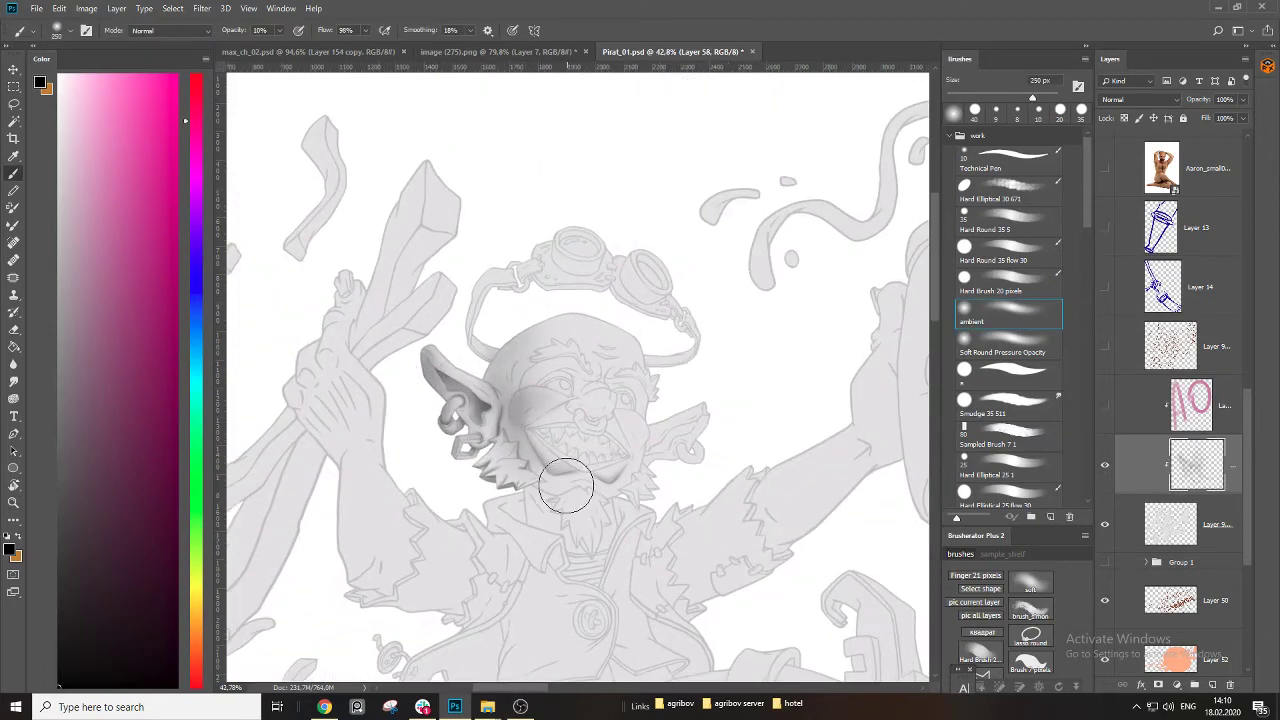
# Lighten the raised cheek beside the nose by erasing shading with the ambient brush tip at 125 px.
pyautogui.scroll(2, 555, 400)
pyautogui.press('e')
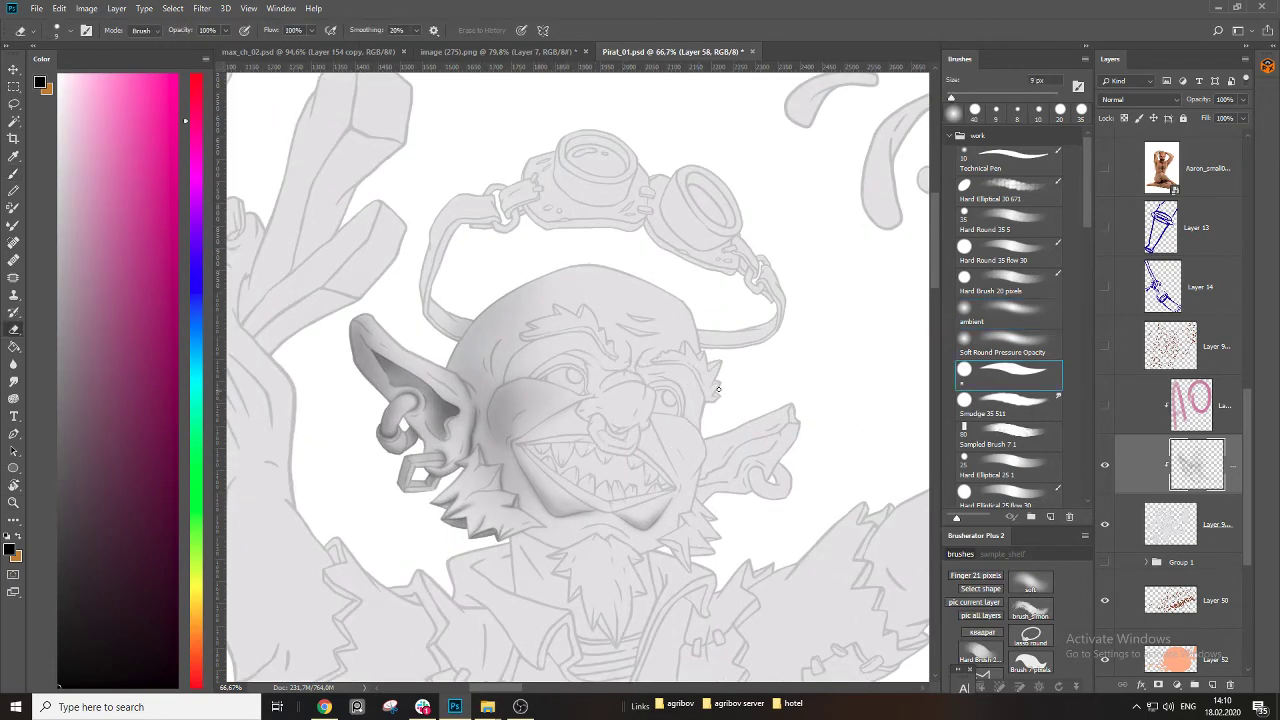
pyautogui.click(1023, 321)
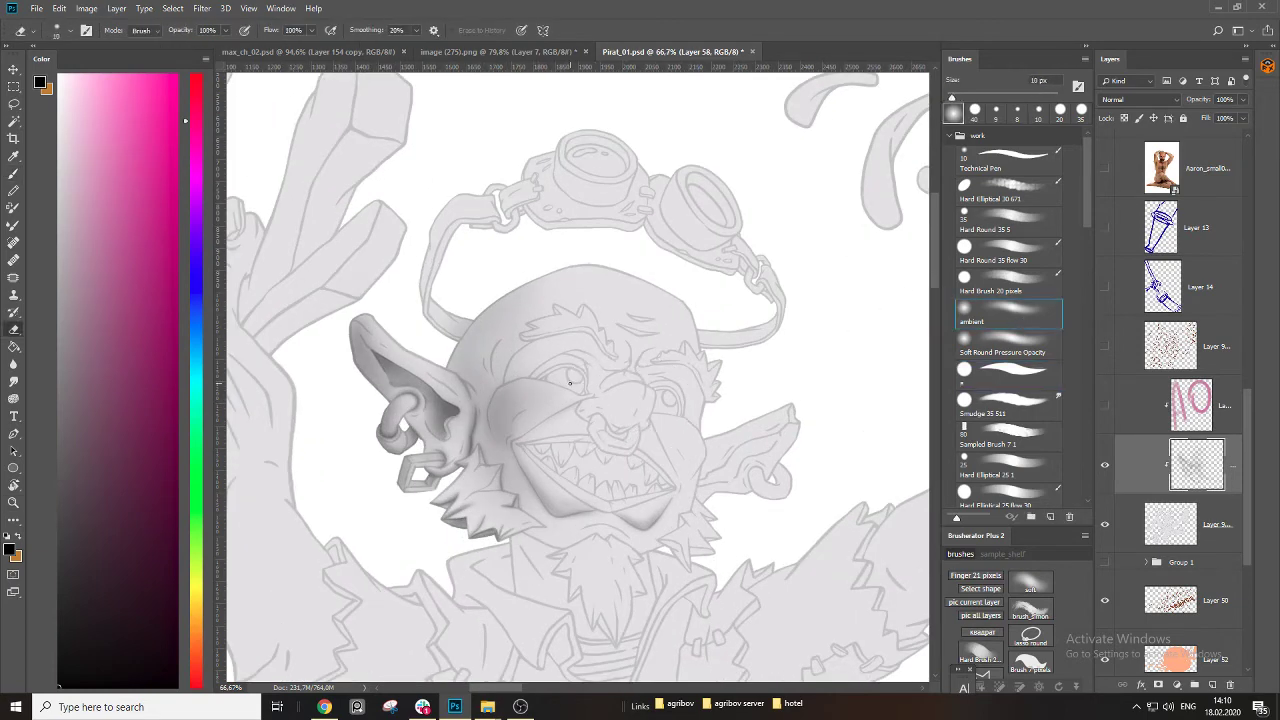
pyautogui.moveTo(591, 395); pyautogui.dragTo(586, 423)
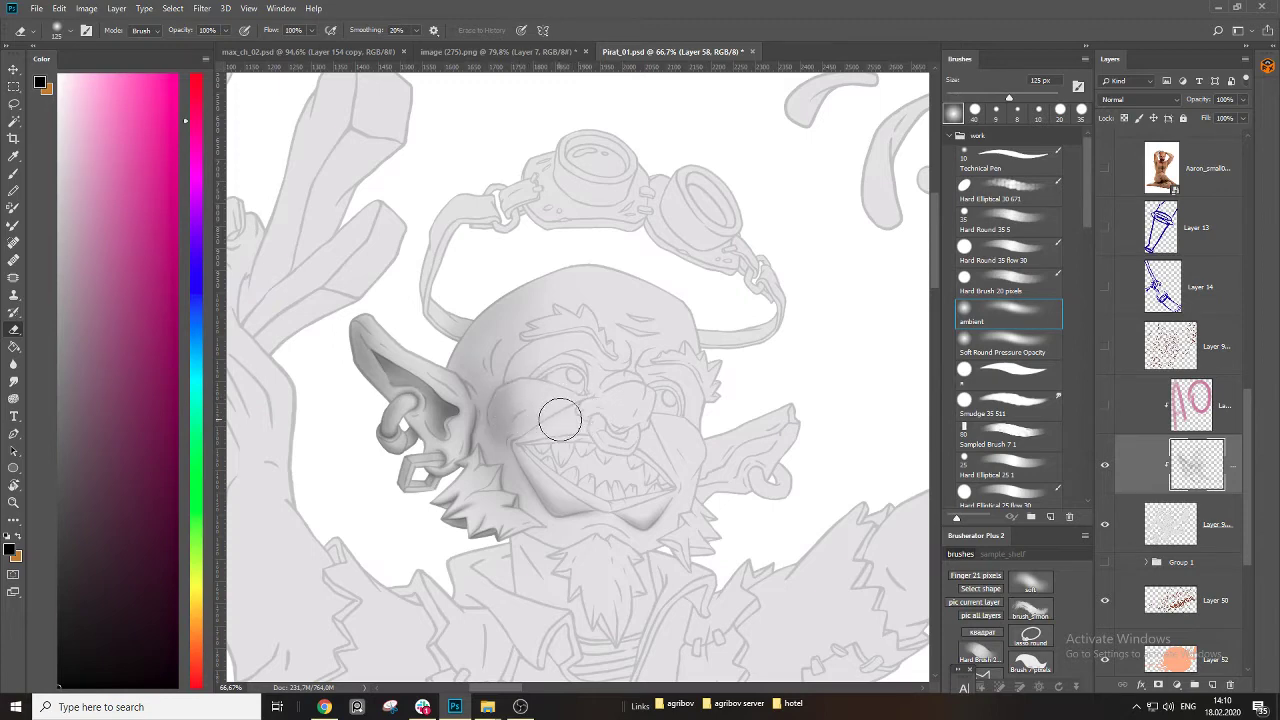
pyautogui.moveTo(567, 422)
pyautogui.mouseDown()
pyautogui.moveTo(512, 399)
pyautogui.moveTo(509, 434)
pyautogui.moveTo(507, 408)
pyautogui.moveTo(529, 386)
pyautogui.moveTo(579, 412)
pyautogui.mouseUp()
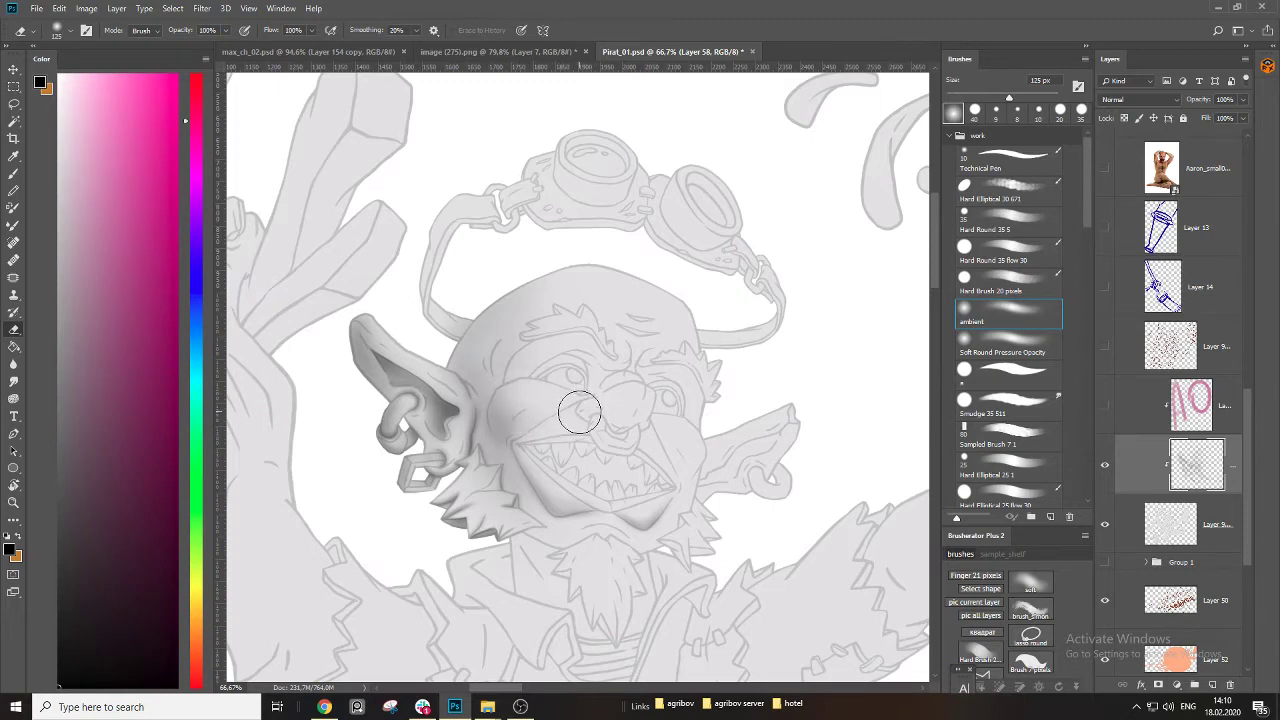
# Darken the temple and skull edge up to the crown, including the adjoining goggle strap, with the brush at 175 and 150 px.
pyautogui.scroll(2, 498, 447)
pyautogui.press('b')
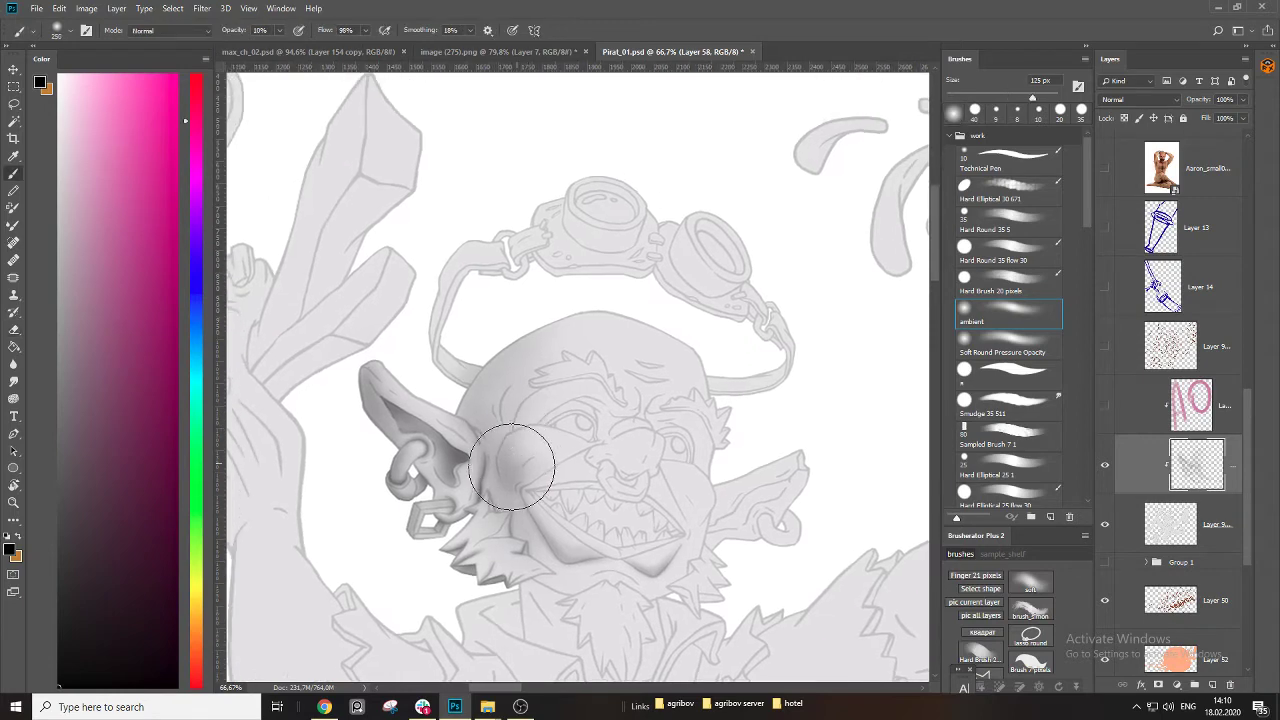
pyautogui.press('[')
pyautogui.press('[')
pyautogui.press('[')
pyautogui.moveTo(560, 349); pyautogui.dragTo(483, 426)
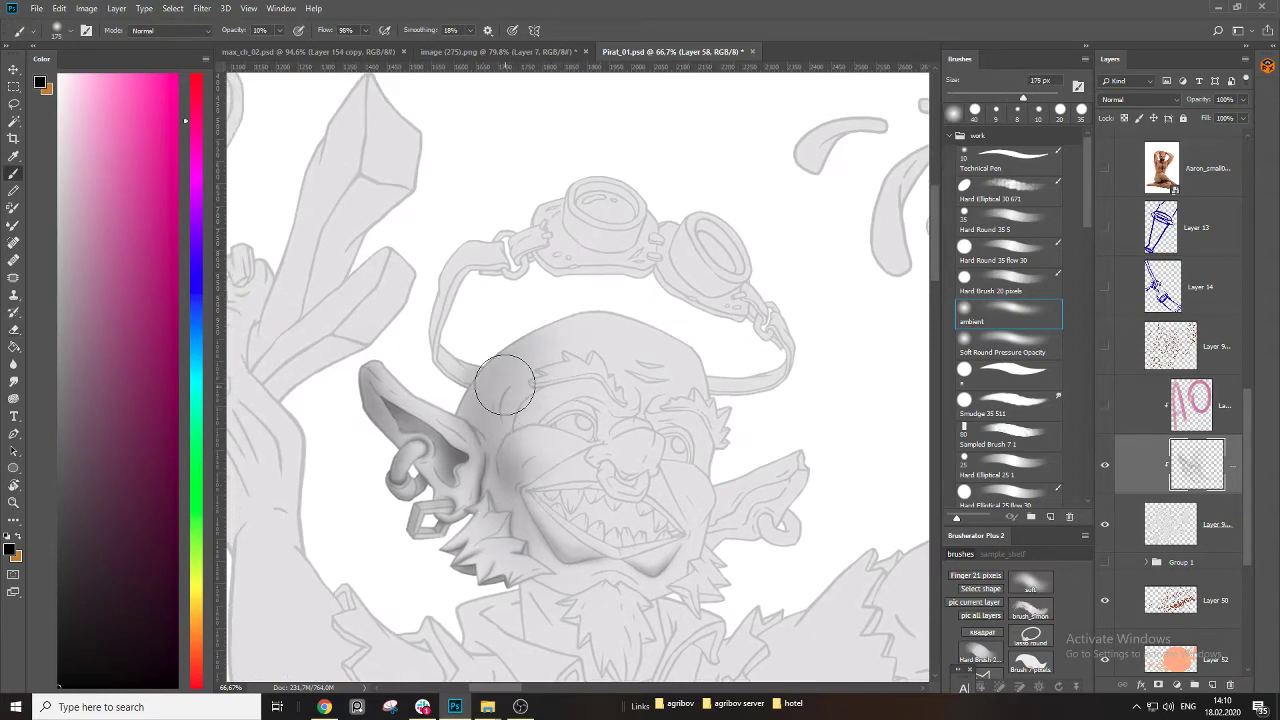
pyautogui.press('[')
pyautogui.moveTo(436, 389)
pyautogui.mouseDown()
pyautogui.moveTo(477, 349)
pyautogui.moveTo(557, 317)
pyautogui.mouseUp()
pyautogui.press(']')
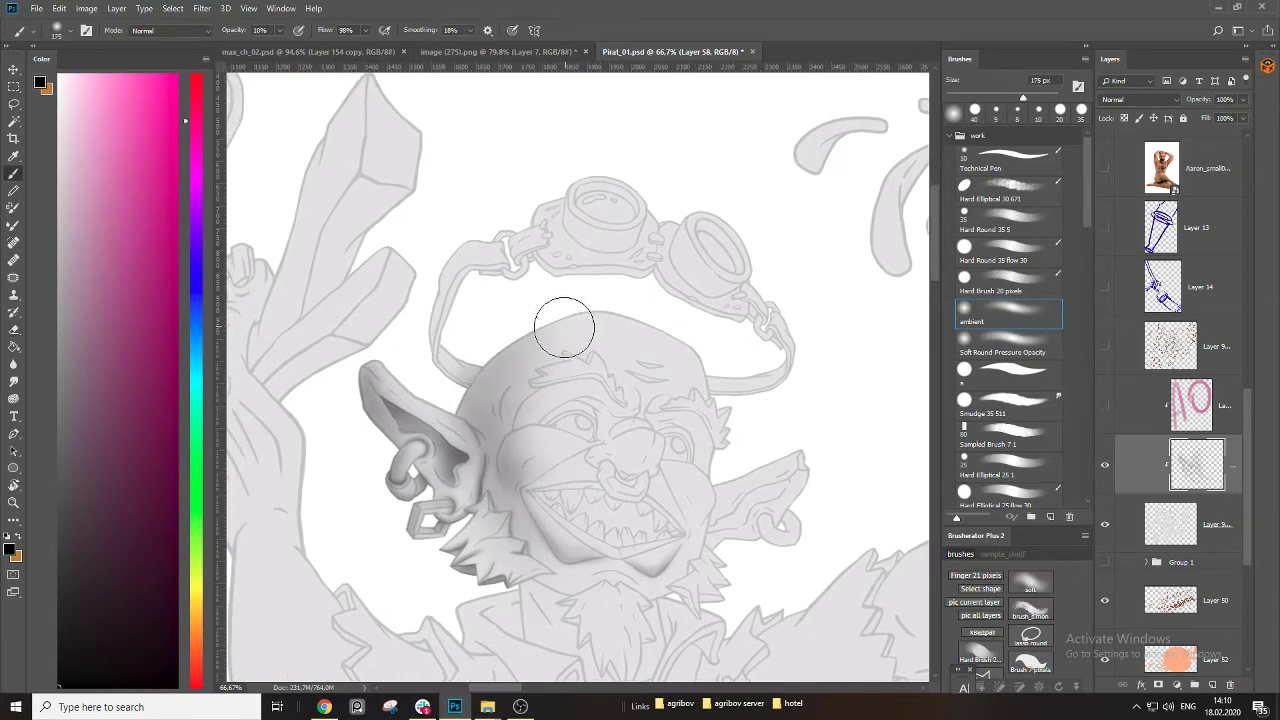
# Shade the crease where the cheek meets the eye and along the upper eyelid fold with a small ambient brush, down to 15 px.
pyautogui.scroll(1, 560, 370)
pyautogui.press('[')
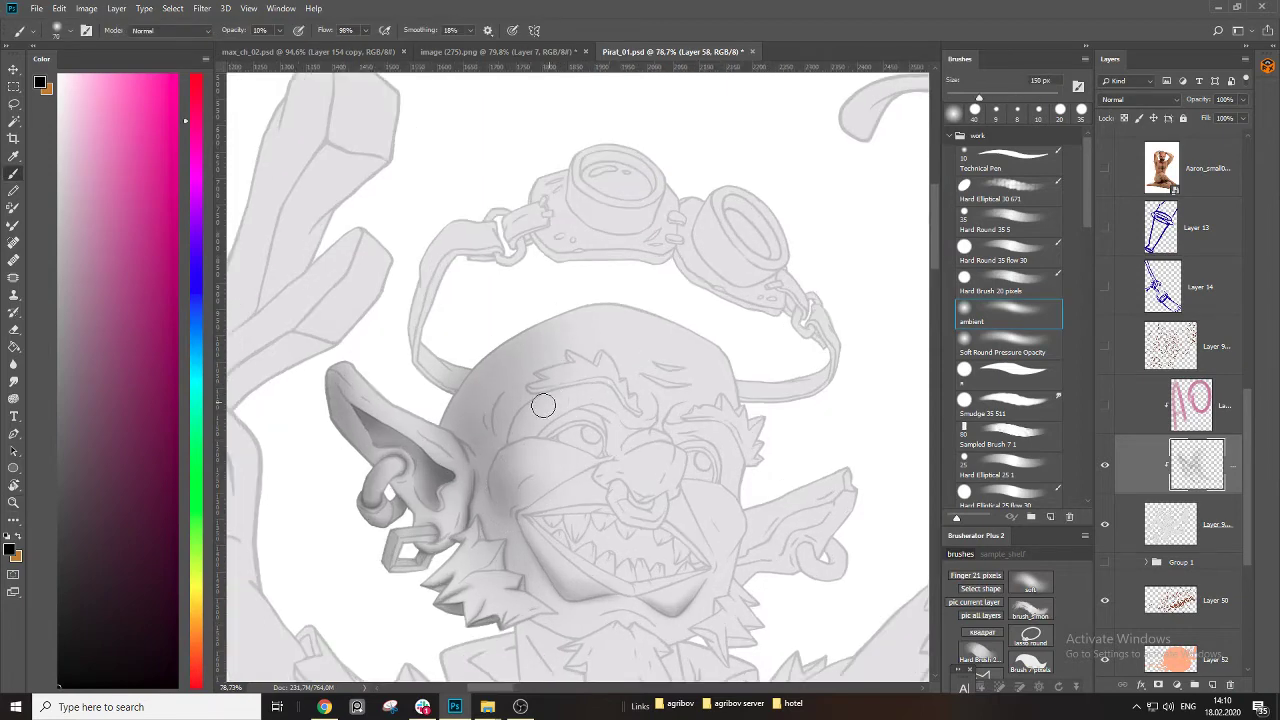
pyautogui.scroll(3, 549, 439)
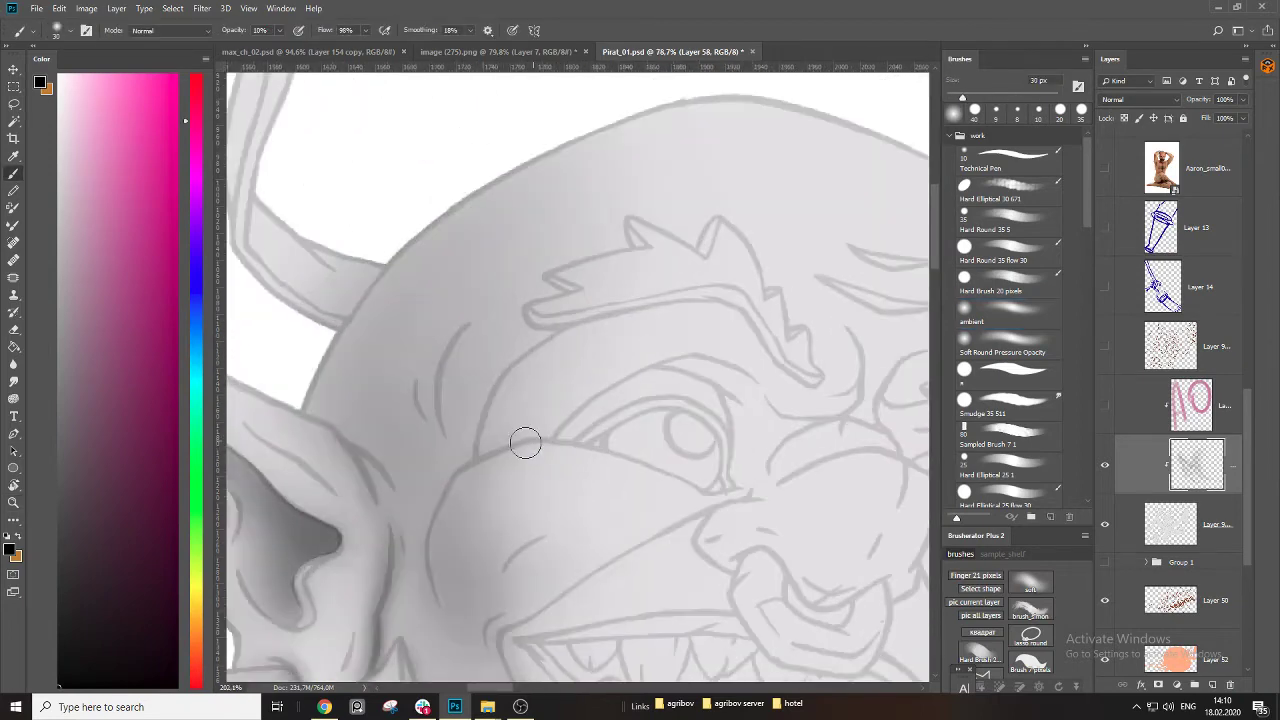
pyautogui.press('[')
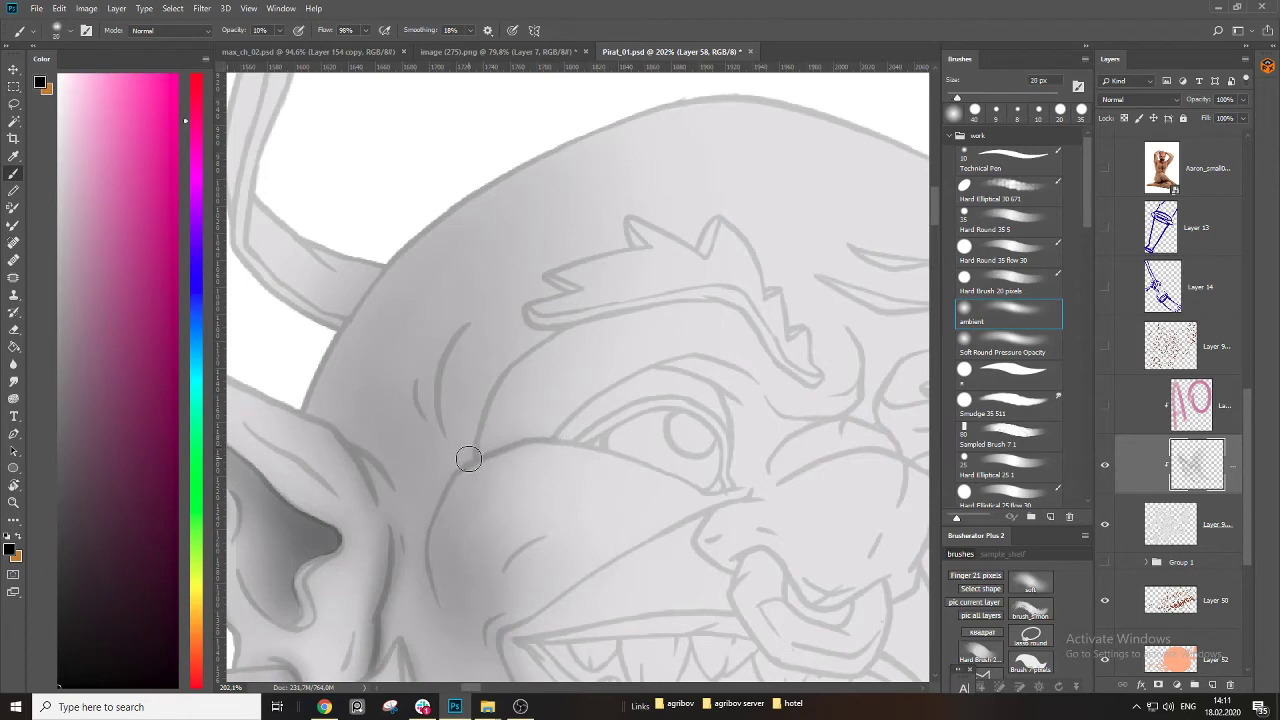
pyautogui.press(']')
pyautogui.moveTo(460, 461); pyautogui.dragTo(542, 436)
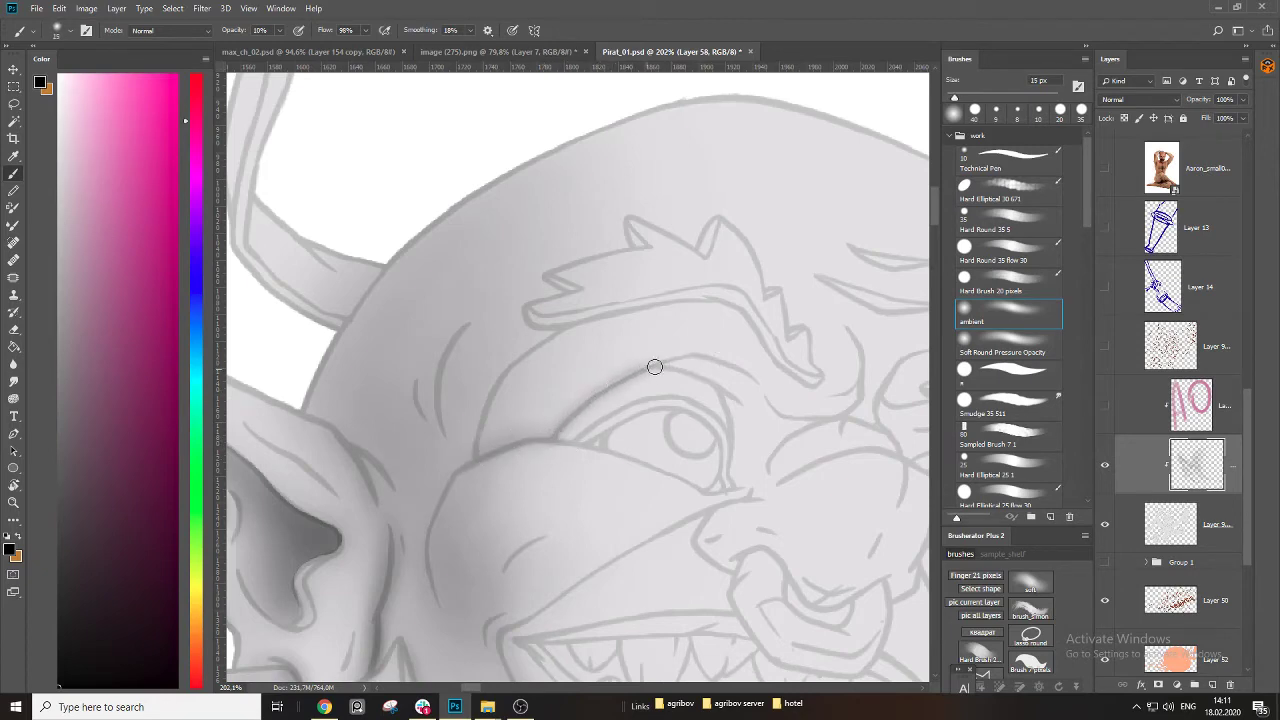
pyautogui.click(1211, 545)
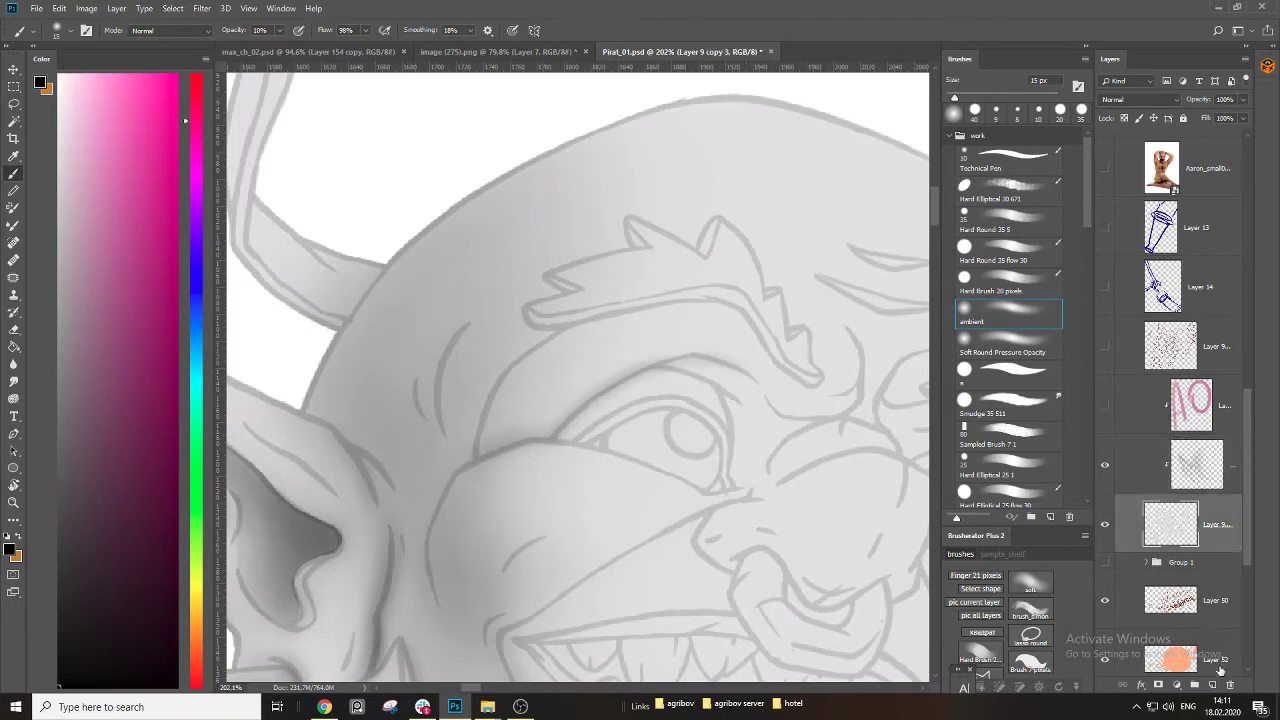
pyautogui.click(1213, 686)
pyautogui.hotkey('ctrl', 'z')
pyautogui.click(1176, 685)
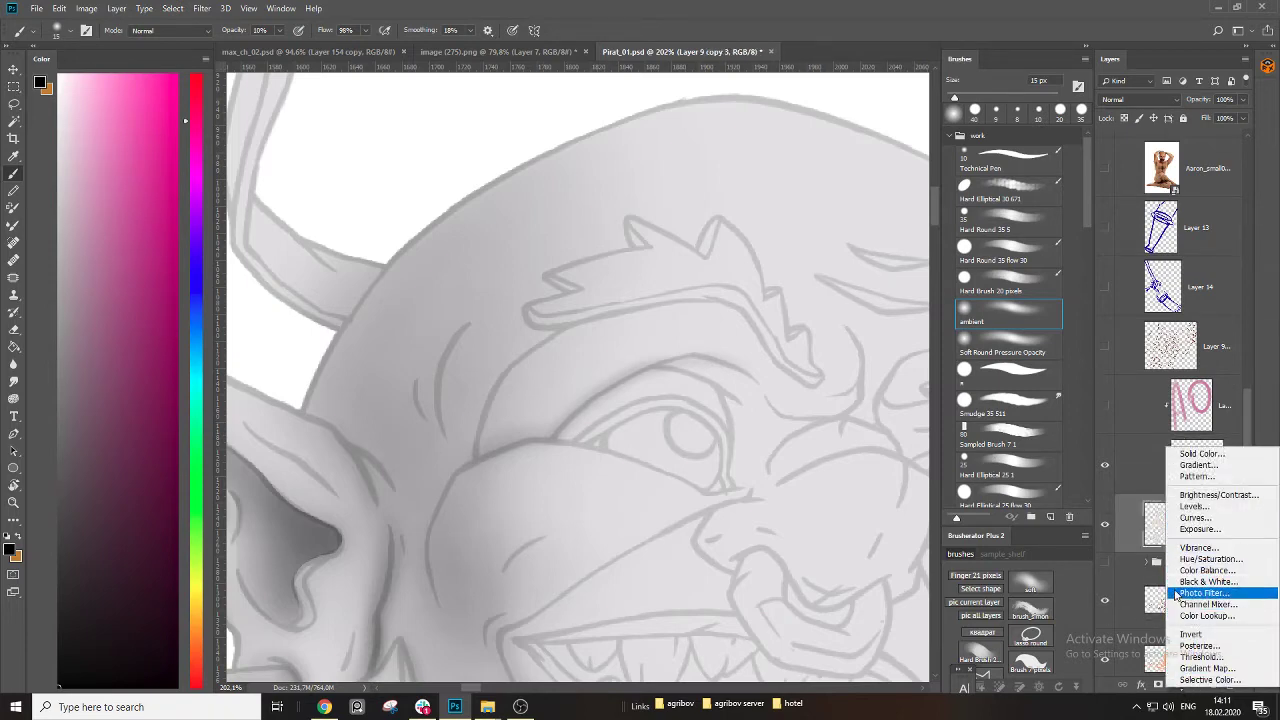
pyautogui.click(1182, 571)
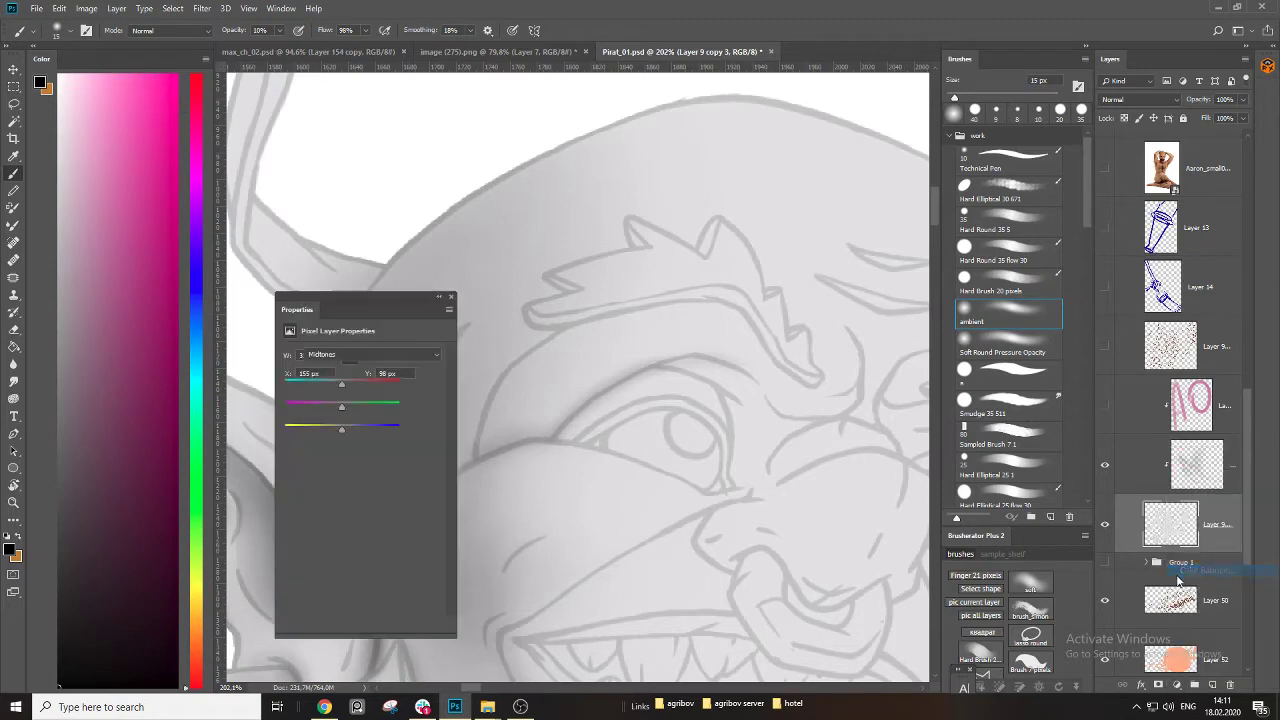
pyautogui.click(452, 298)
pyautogui.hotkey('ctrl', 'z')
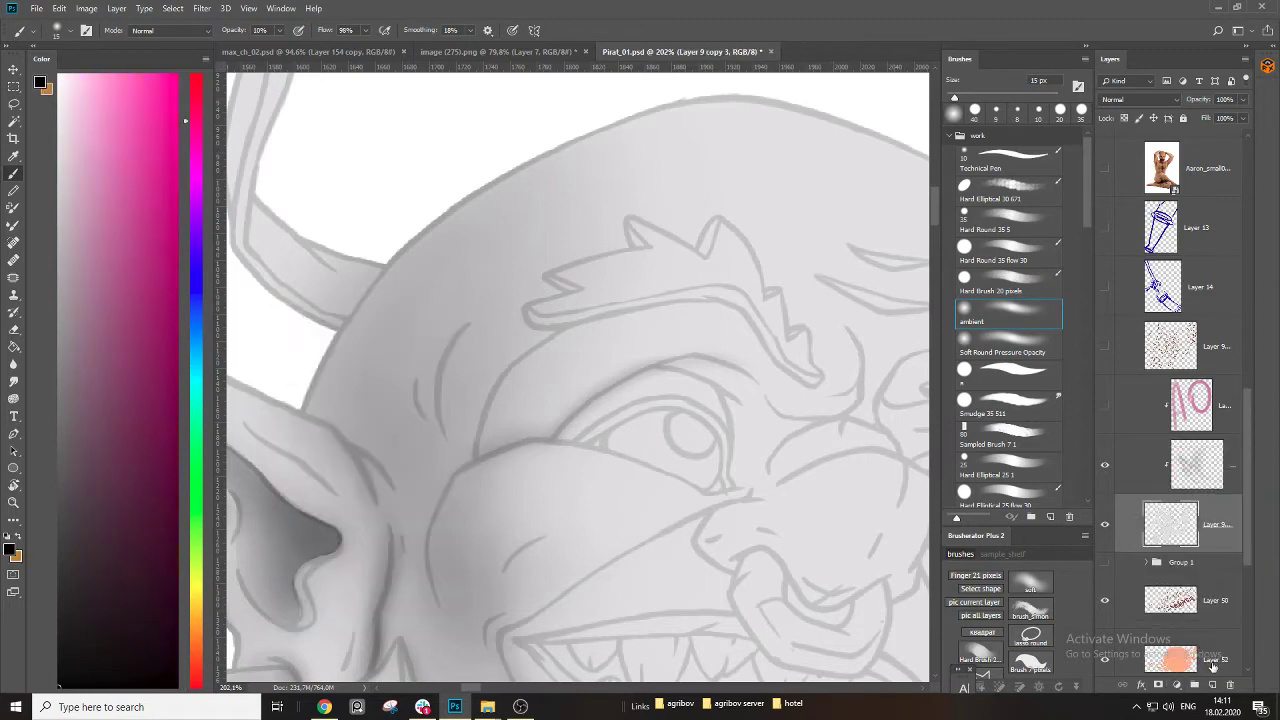
# Add a Hue/Saturation adjustment clipped to the line-art base layer below the shading and set Lightness to +92.
pyautogui.click(1212, 689)
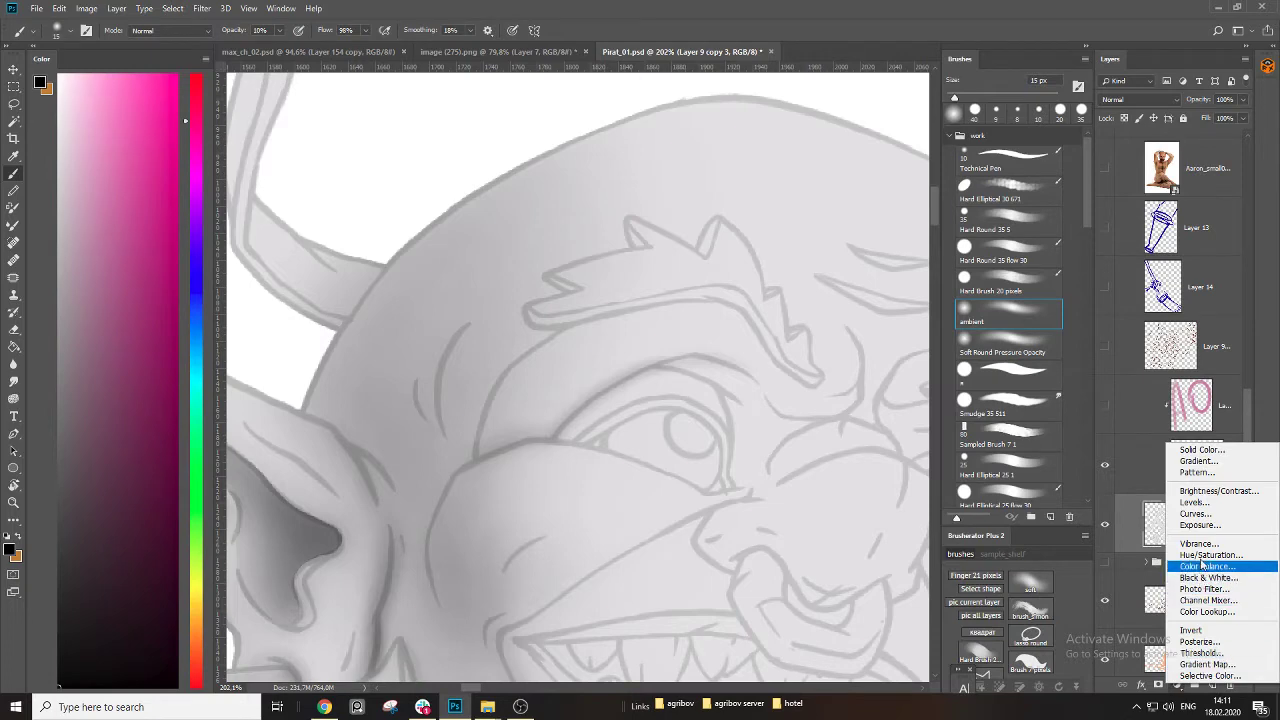
pyautogui.click(1205, 556)
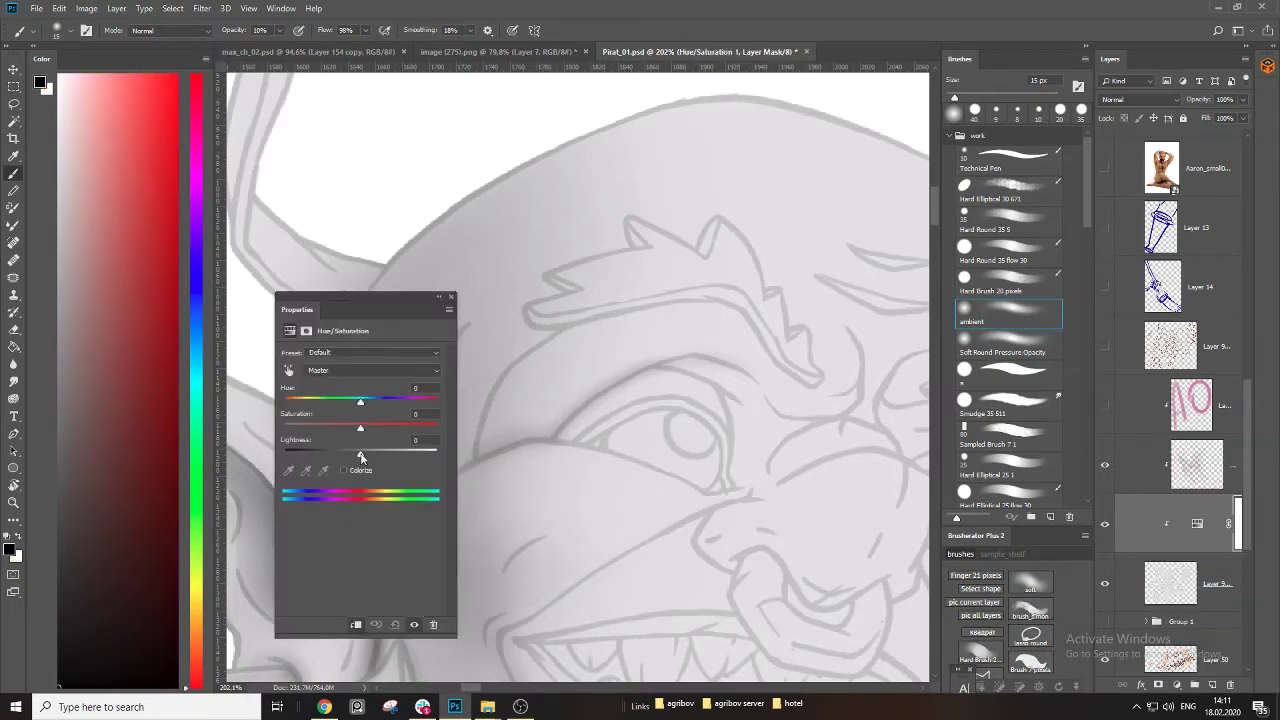
pyautogui.moveTo(361, 456); pyautogui.dragTo(432, 458)
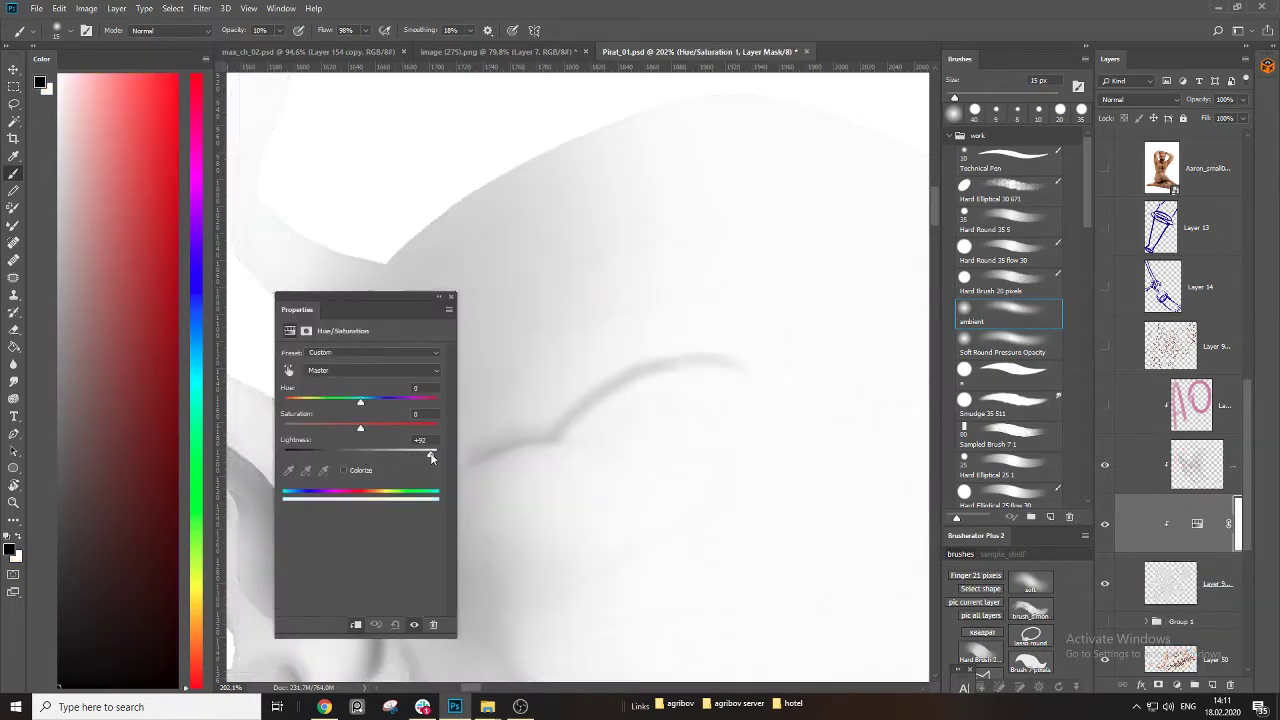
pyautogui.click(451, 297)
# Toggle the Hue/Saturation adjustment's visibility to check the shading on its own, leaving the adjustment hidden.
pyautogui.hotkey('alt', 'space')
pyautogui.moveTo(550, 303)
pyautogui.mouseDown()
pyautogui.moveTo(470, 310)
pyautogui.moveTo(590, 319)
pyautogui.mouseUp()
pyautogui.click(1008, 314)
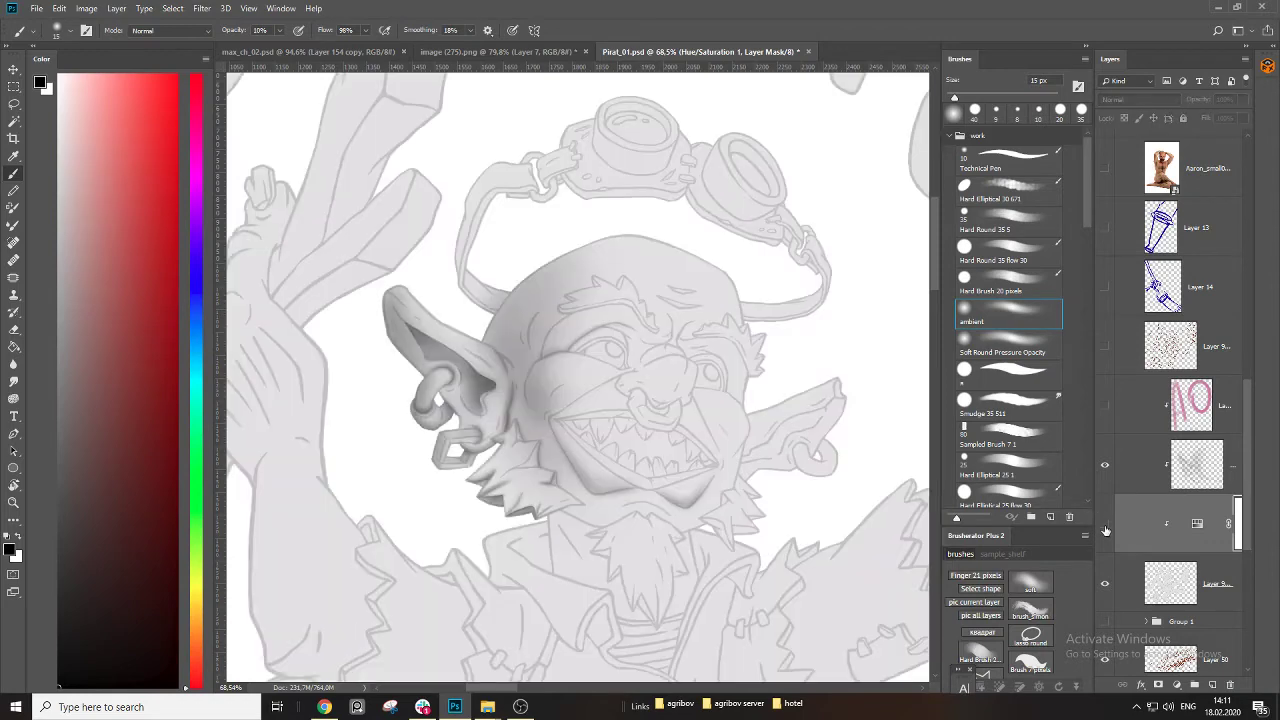
pyautogui.click(1105, 529)
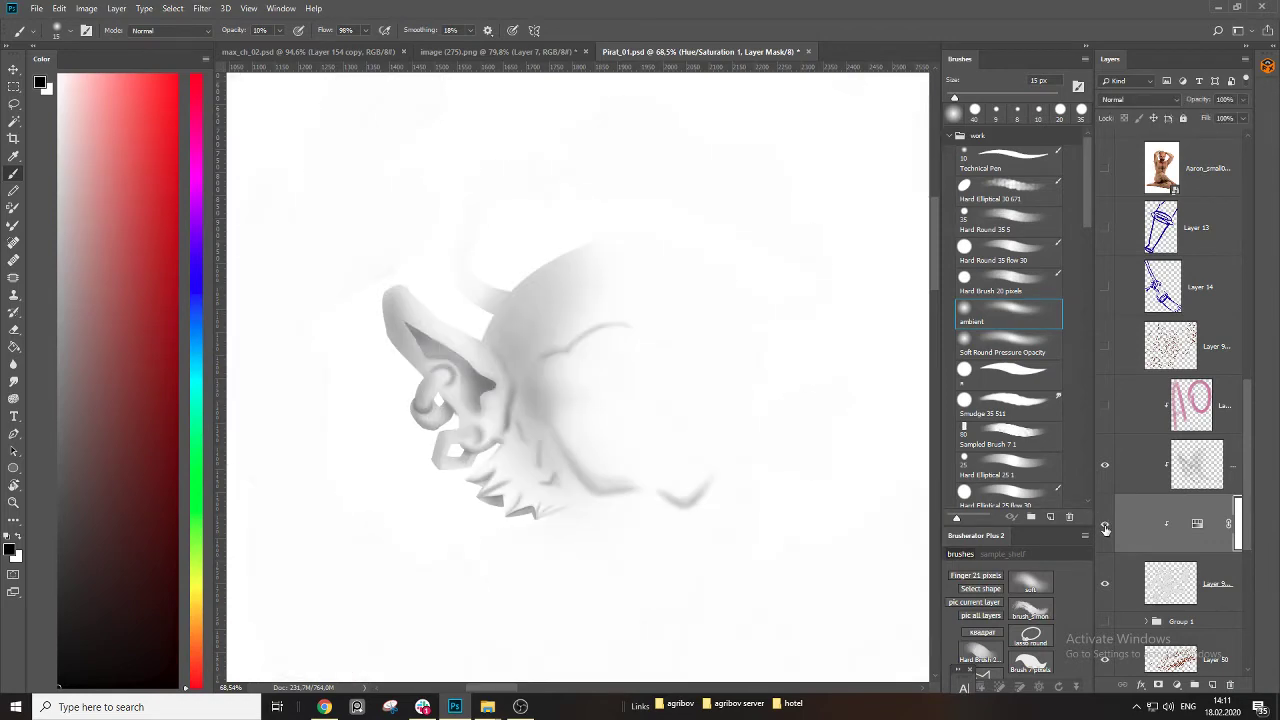
pyautogui.click(1105, 529)
pyautogui.click(1105, 528)
pyautogui.click(1105, 527)
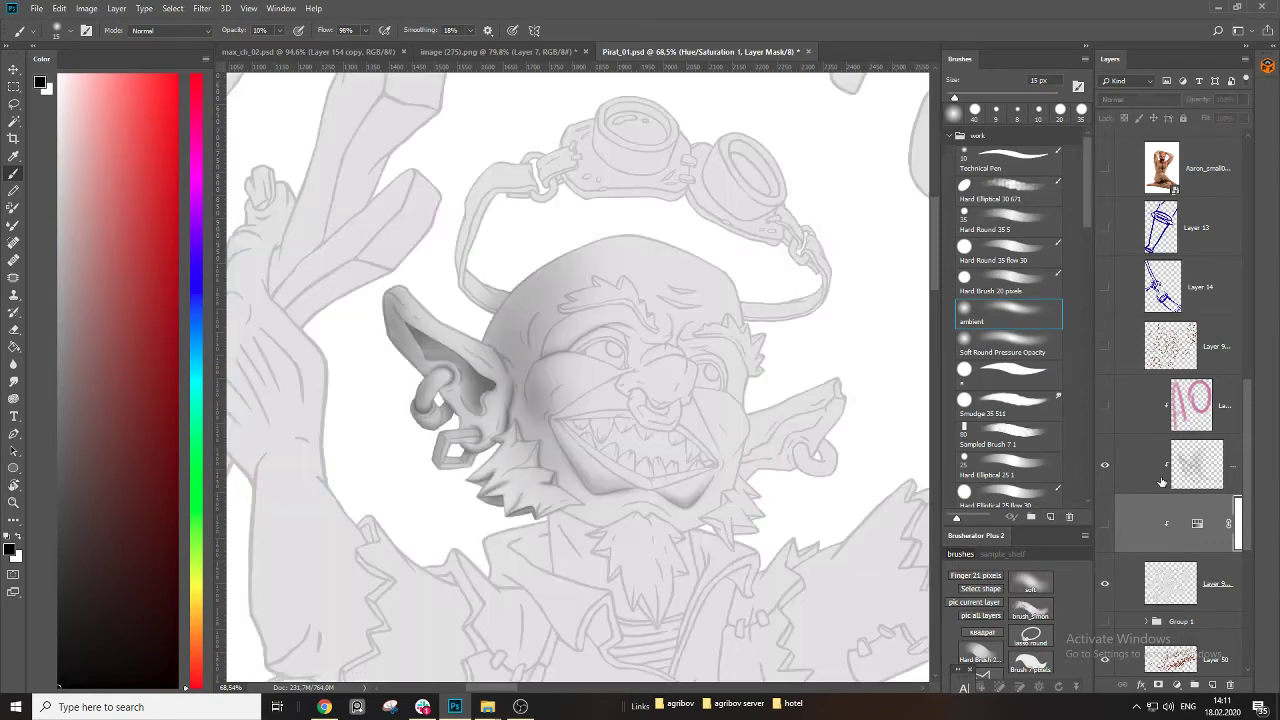
# Return to the clipped shading layer and widen the shadow above the upper eyelid fold with a 30 px brush.
pyautogui.click(1156, 485)
pyautogui.press('z')
pyautogui.moveTo(592, 318); pyautogui.dragTo(651, 340)
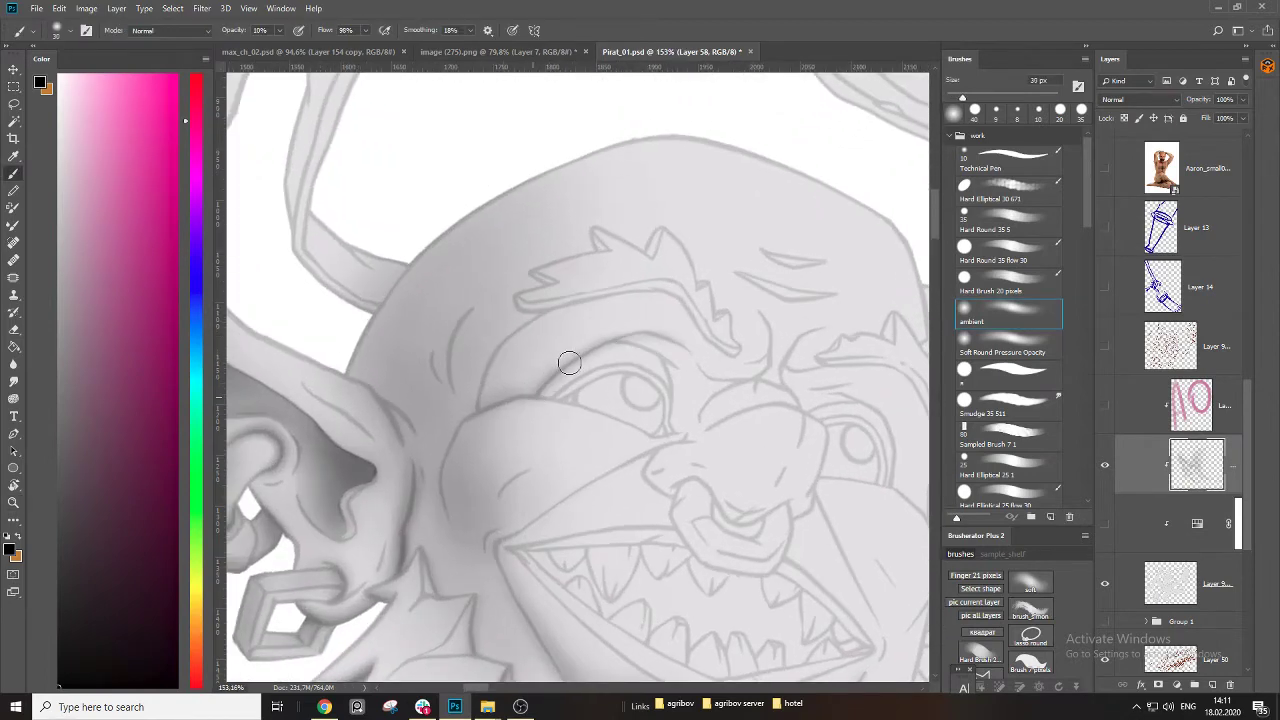
# Shade along the underside of the eyebrow above this eye, down to its inner end near the nose, with a 15 px brush.
pyautogui.press('z')
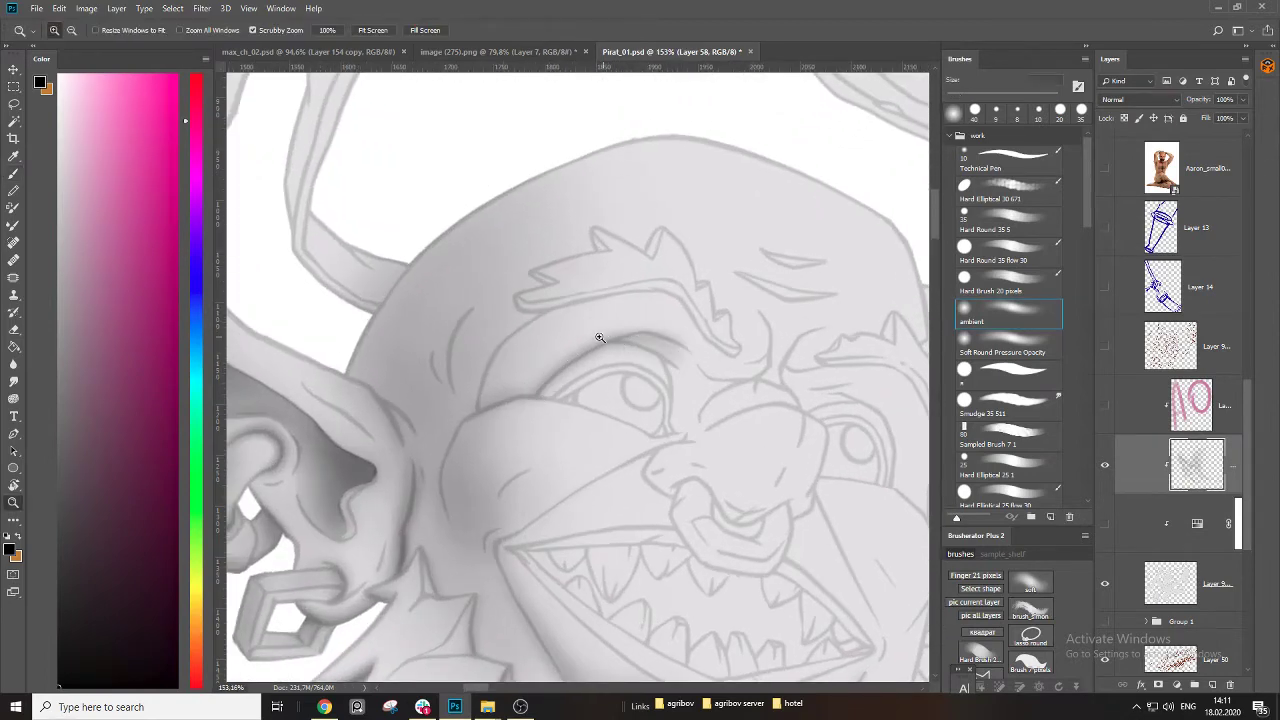
pyautogui.moveTo(599, 337); pyautogui.dragTo(661, 338)
pyautogui.moveTo(480, 281)
pyautogui.mouseDown()
pyautogui.moveTo(404, 317)
pyautogui.moveTo(308, 469)
pyautogui.moveTo(417, 314)
pyautogui.moveTo(518, 266)
pyautogui.moveTo(701, 232)
pyautogui.moveTo(783, 246)
pyautogui.moveTo(835, 287)
pyautogui.moveTo(766, 228)
pyautogui.moveTo(695, 226)
pyautogui.moveTo(460, 275)
pyautogui.moveTo(403, 254)
pyautogui.moveTo(435, 279)
pyautogui.moveTo(708, 227)
pyautogui.moveTo(782, 240)
pyautogui.moveTo(901, 393)
pyautogui.moveTo(693, 368)
pyautogui.mouseUp()
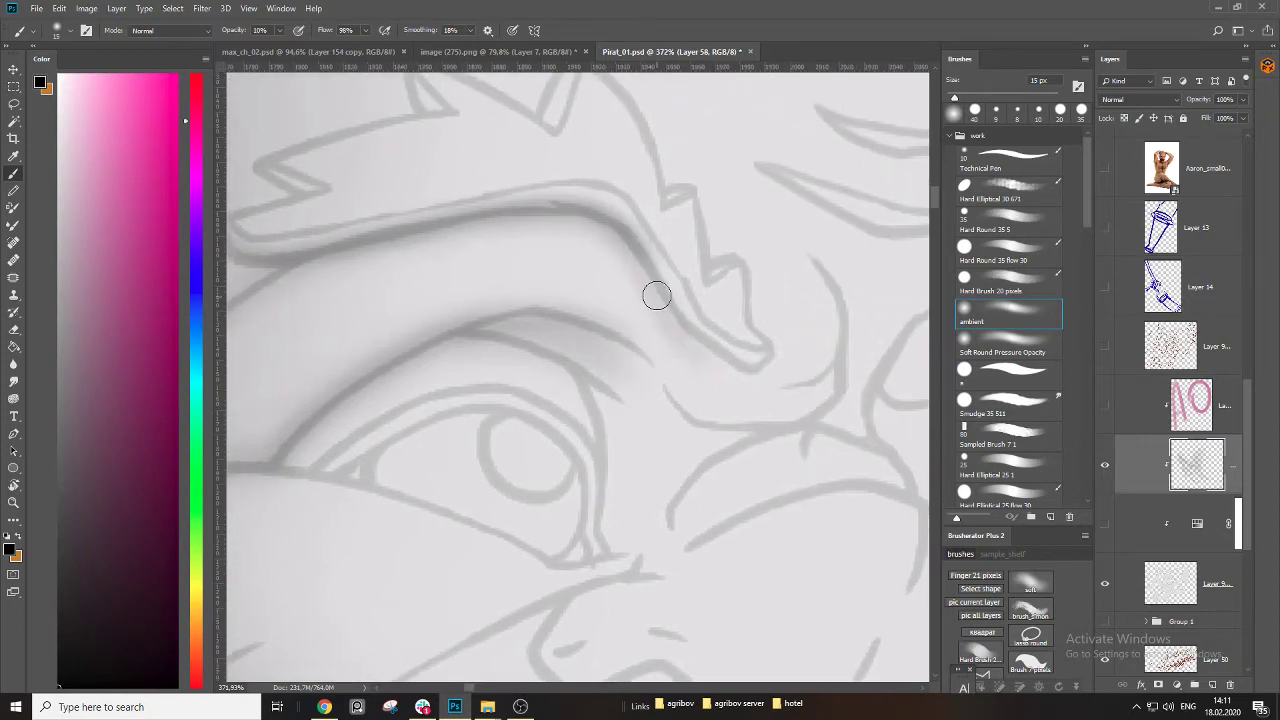
pyautogui.moveTo(629, 238)
pyautogui.mouseDown()
pyautogui.moveTo(686, 334)
pyautogui.moveTo(791, 361)
pyautogui.moveTo(642, 262)
pyautogui.mouseUp()
pyautogui.moveTo(700, 345)
pyautogui.mouseDown()
pyautogui.moveTo(720, 366)
pyautogui.moveTo(797, 334)
pyautogui.mouseUp()
pyautogui.press(']')
# Lasso the inner end of the upper eyelid fold, darken it inside with a 45 px brush, and deselect.
pyautogui.press('l')
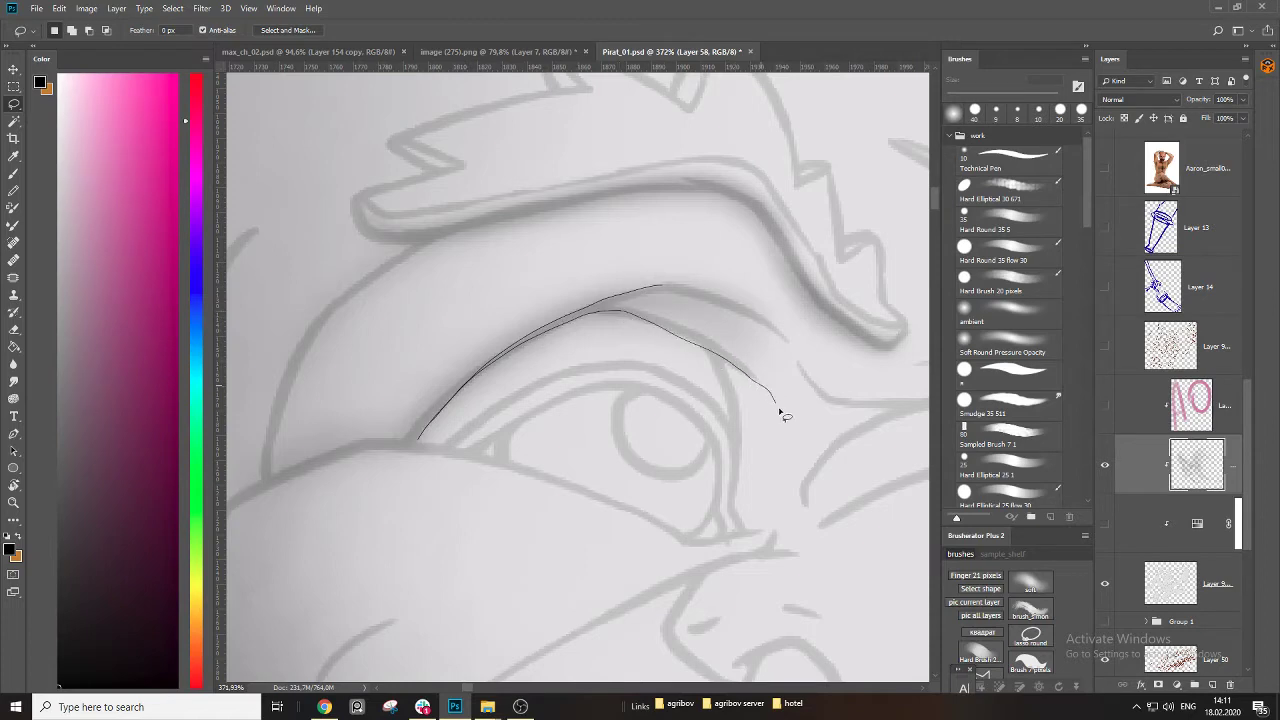
pyautogui.moveTo(690, 282); pyautogui.dragTo(686, 283)
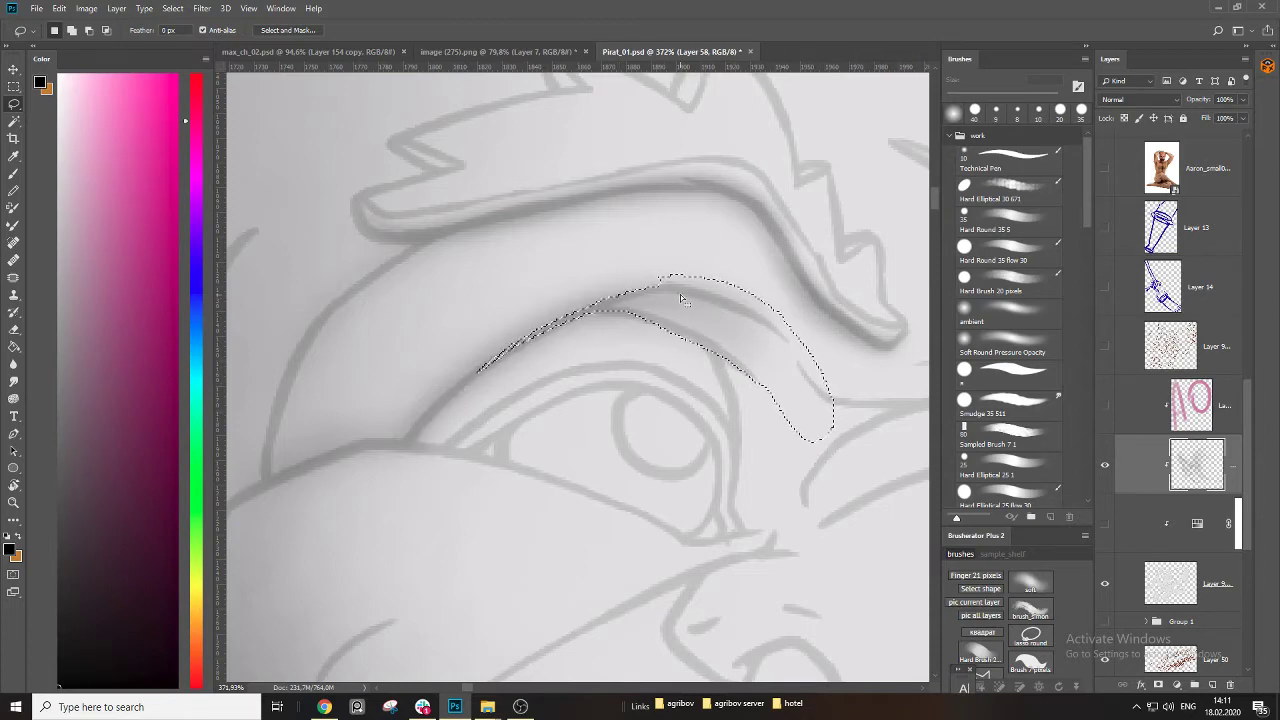
pyautogui.press('b')
pyautogui.press(']')
pyautogui.press(']')
pyautogui.press(']')
pyautogui.press(']')
pyautogui.press(']')
pyautogui.press(']')
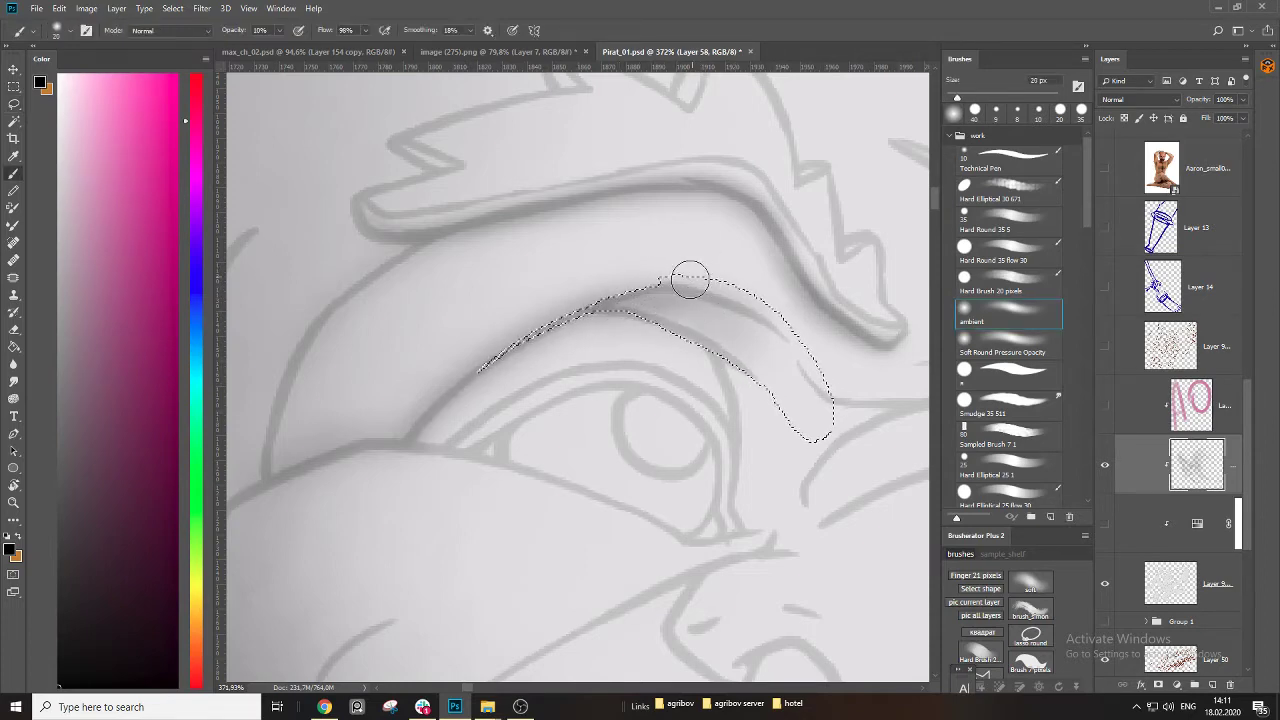
pyautogui.moveTo(667, 316)
pyautogui.mouseDown()
pyautogui.moveTo(754, 371)
pyautogui.moveTo(673, 314)
pyautogui.mouseUp()
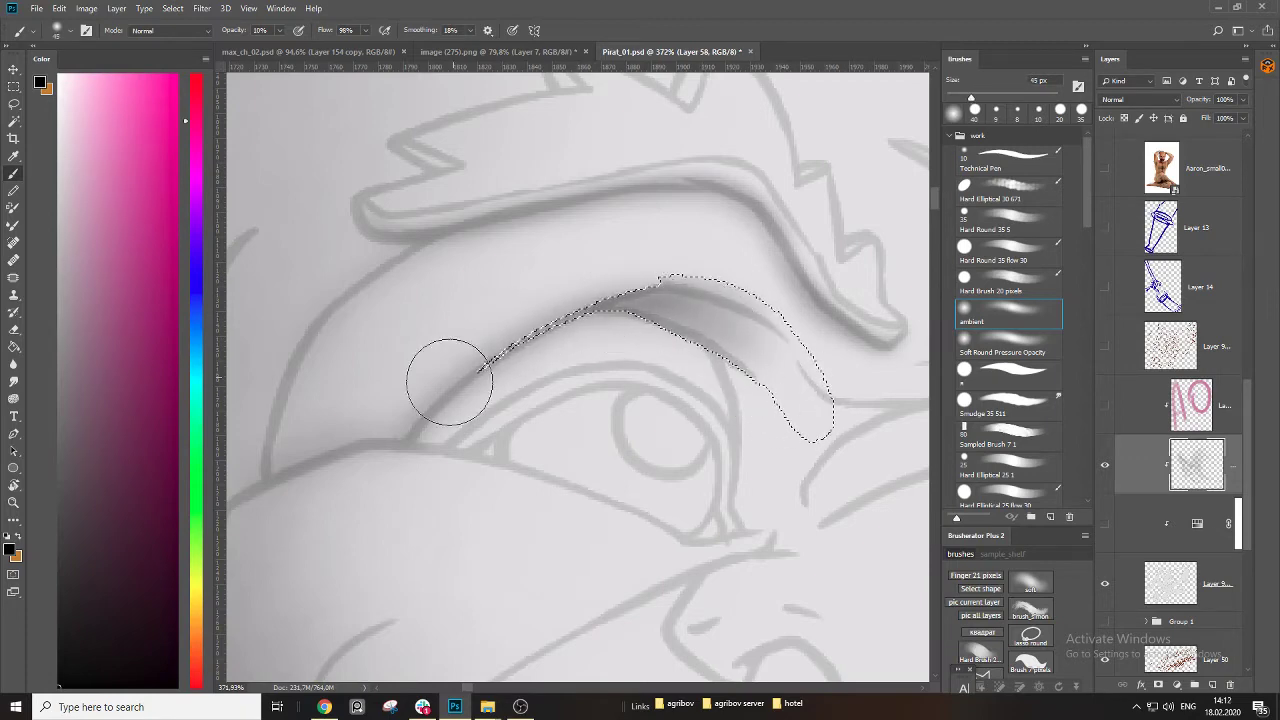
pyautogui.hotkey('ctrl', 'd')
# Clean up the top edge of the eyelid-fold shadow with a 15 px eraser.
pyautogui.moveTo(685, 438); pyautogui.dragTo(566, 400)
pyautogui.press('e')
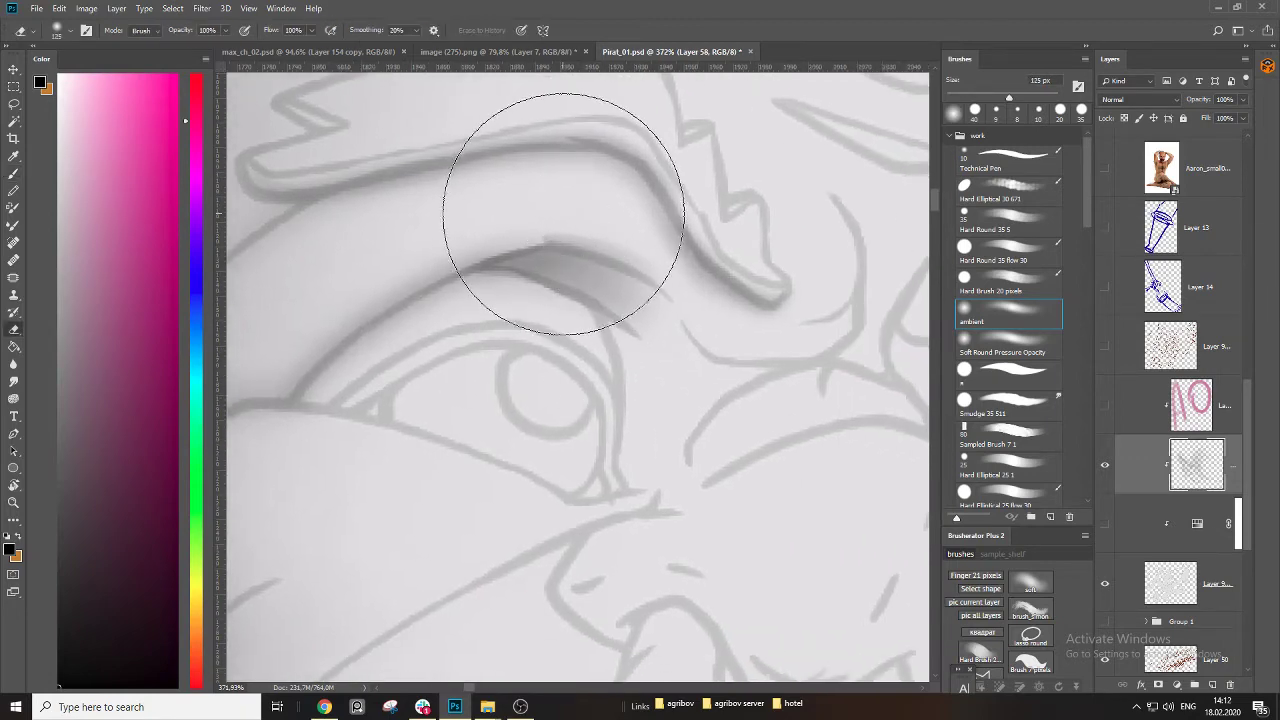
pyautogui.press('[')
pyautogui.press('[')
pyautogui.press('[')
pyautogui.press('[')
pyautogui.press('[')
pyautogui.press('[')
pyautogui.press('[')
pyautogui.press('[')
pyautogui.press('[')
pyautogui.press('[')
pyautogui.press('[')
pyautogui.press('[')
pyautogui.press('[')
pyautogui.press('[')
pyautogui.press('[')
pyautogui.press('[')
pyautogui.press('[')
pyautogui.press('[')
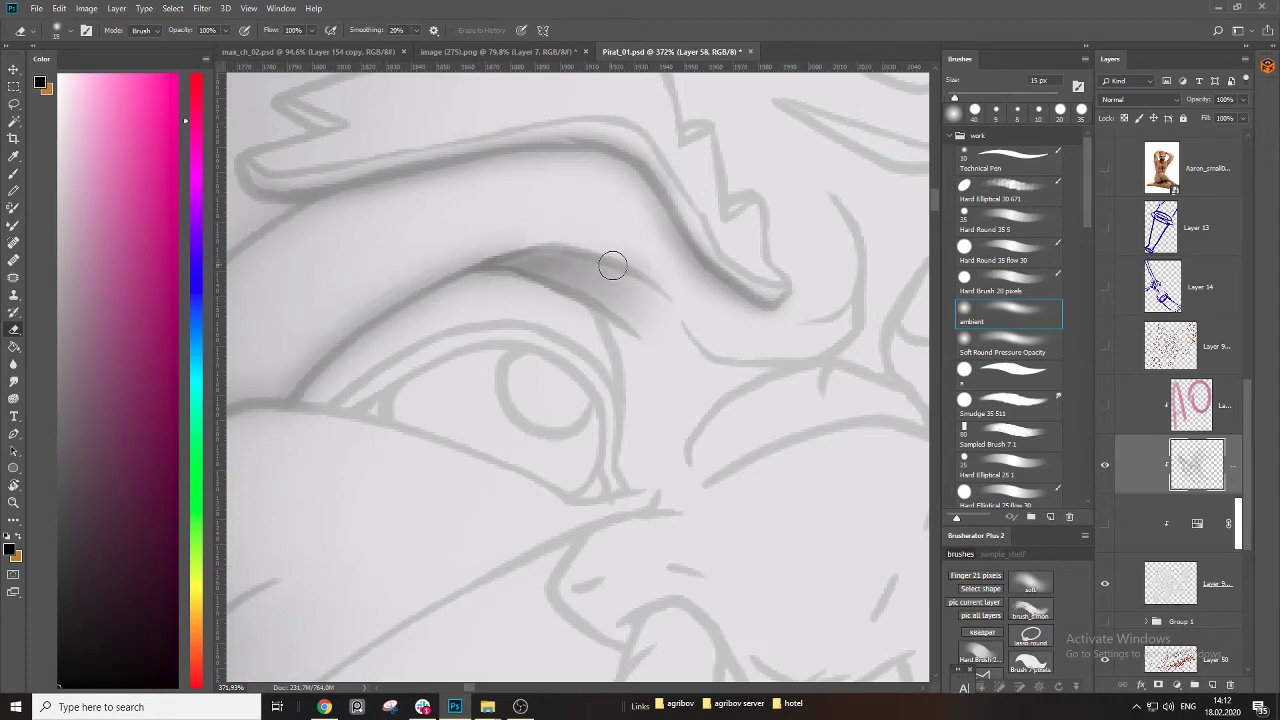
# Lasso the skin between the inner eye corner and the nose, shade it beside the lid with a 45 px brush, and deselect.
pyautogui.press('b')
pyautogui.press('l')
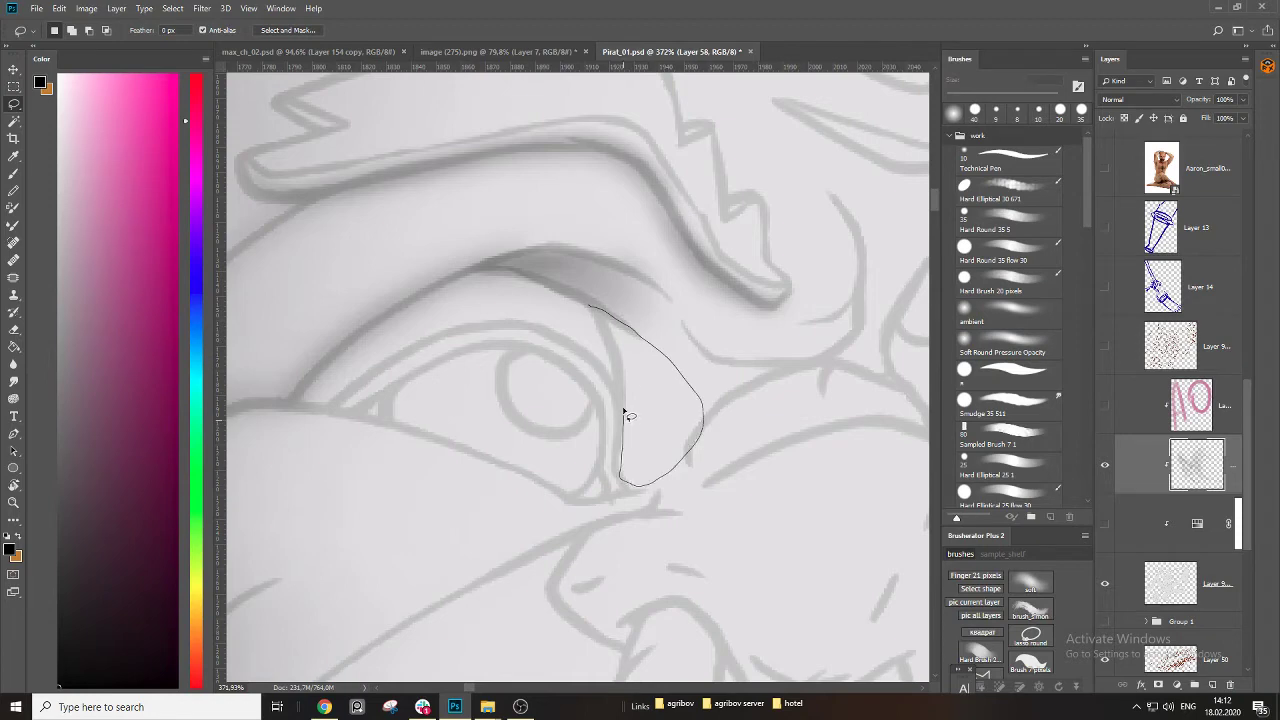
pyautogui.moveTo(604, 318); pyautogui.dragTo(598, 310)
pyautogui.press('b')
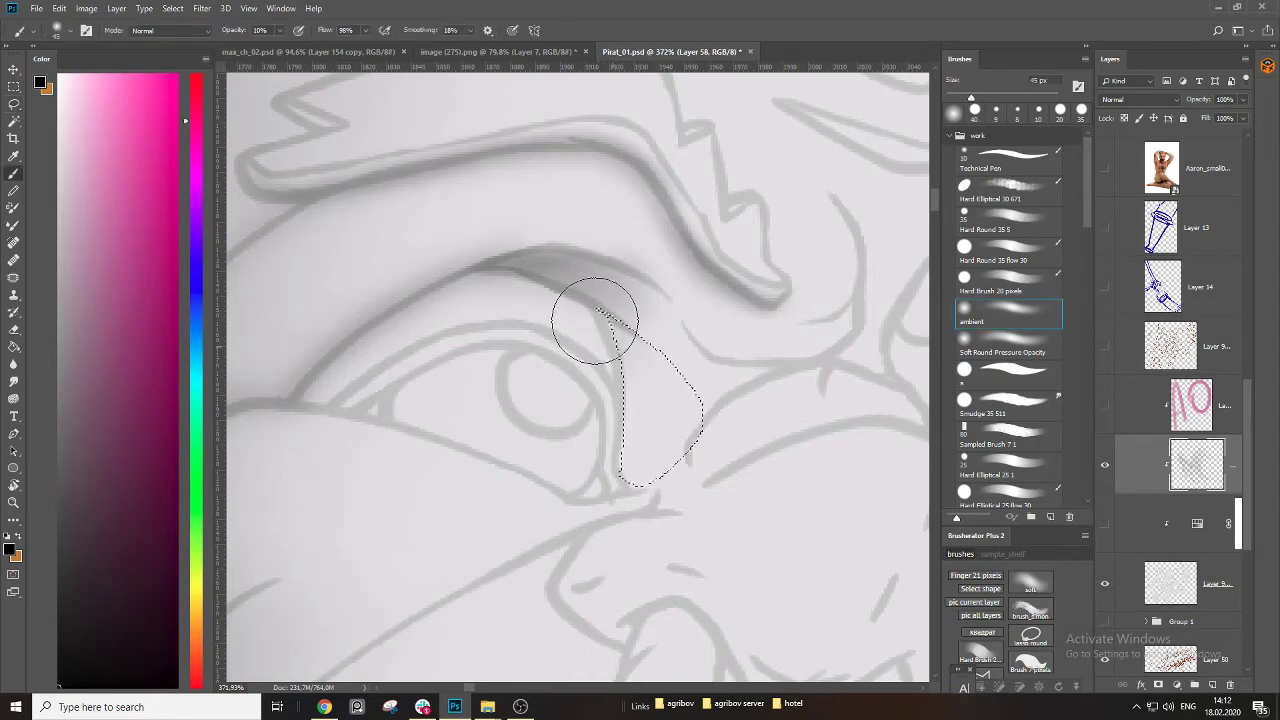
pyautogui.hotkey('ctrl', 'd')
pyautogui.press('z')
pyautogui.moveTo(675, 424); pyautogui.dragTo(588, 446)
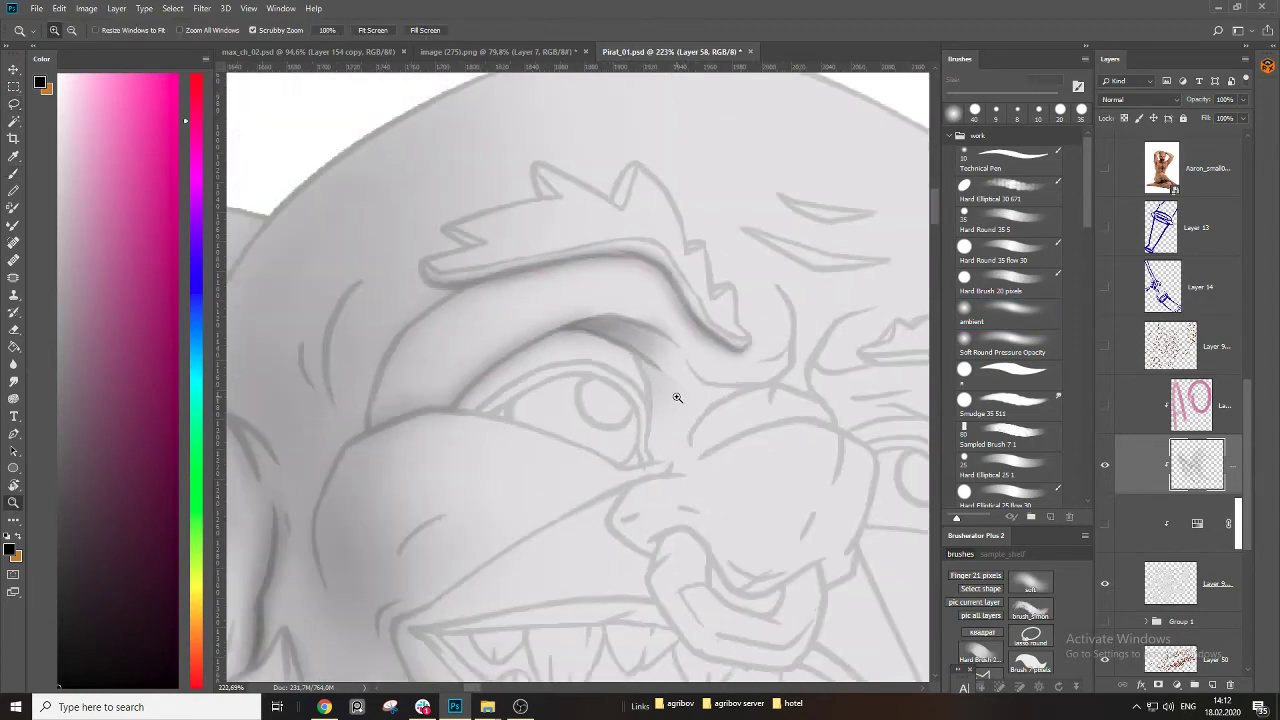
pyautogui.moveTo(678, 398); pyautogui.dragTo(750, 395)
pyautogui.press('e')
pyautogui.press('.')
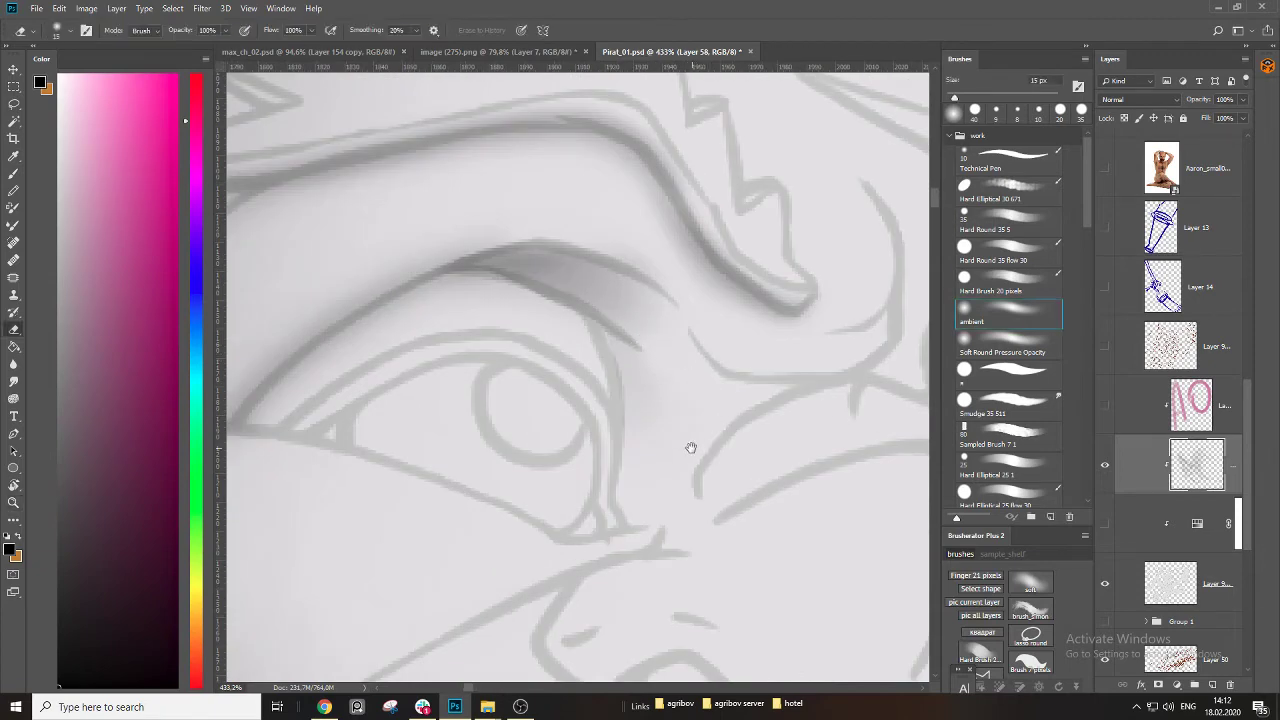
# Lasso the whole eye opening, shade it from the outer corner under the upper lid with a 50 to 70 px brush, and deselect.
pyautogui.moveTo(690, 447); pyautogui.dragTo(806, 397)
pyautogui.press('b')
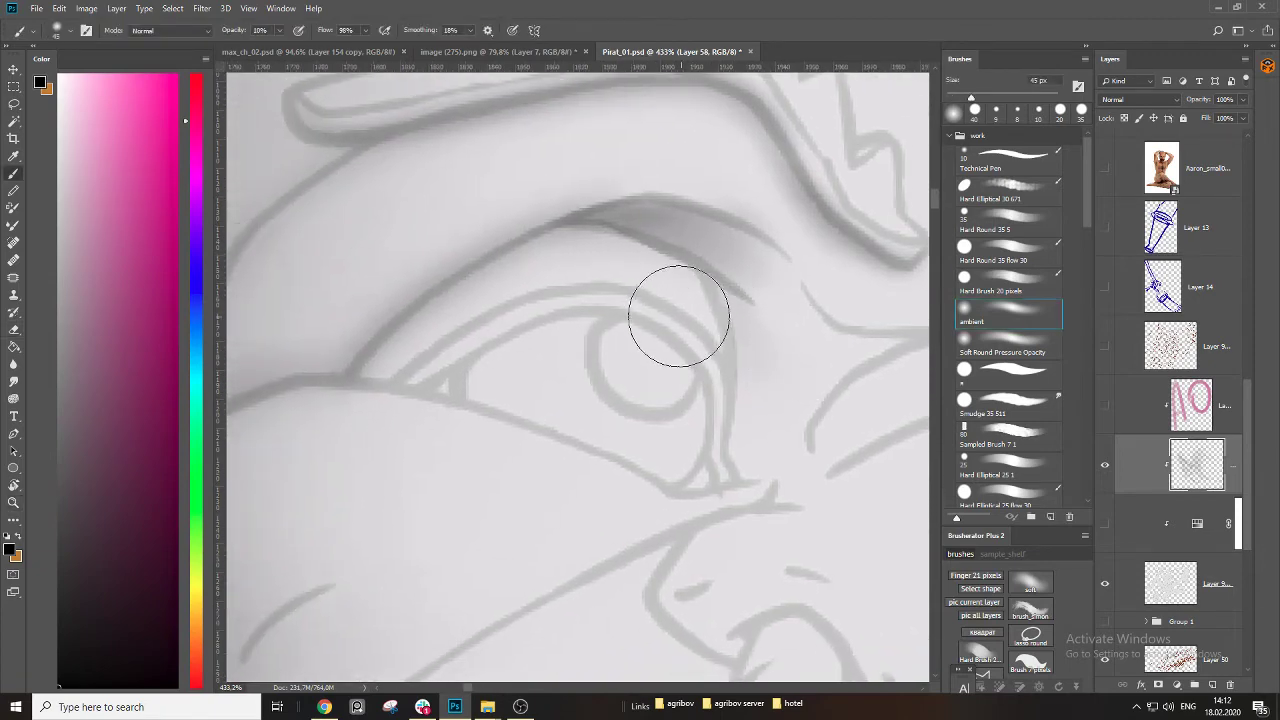
pyautogui.press('l')
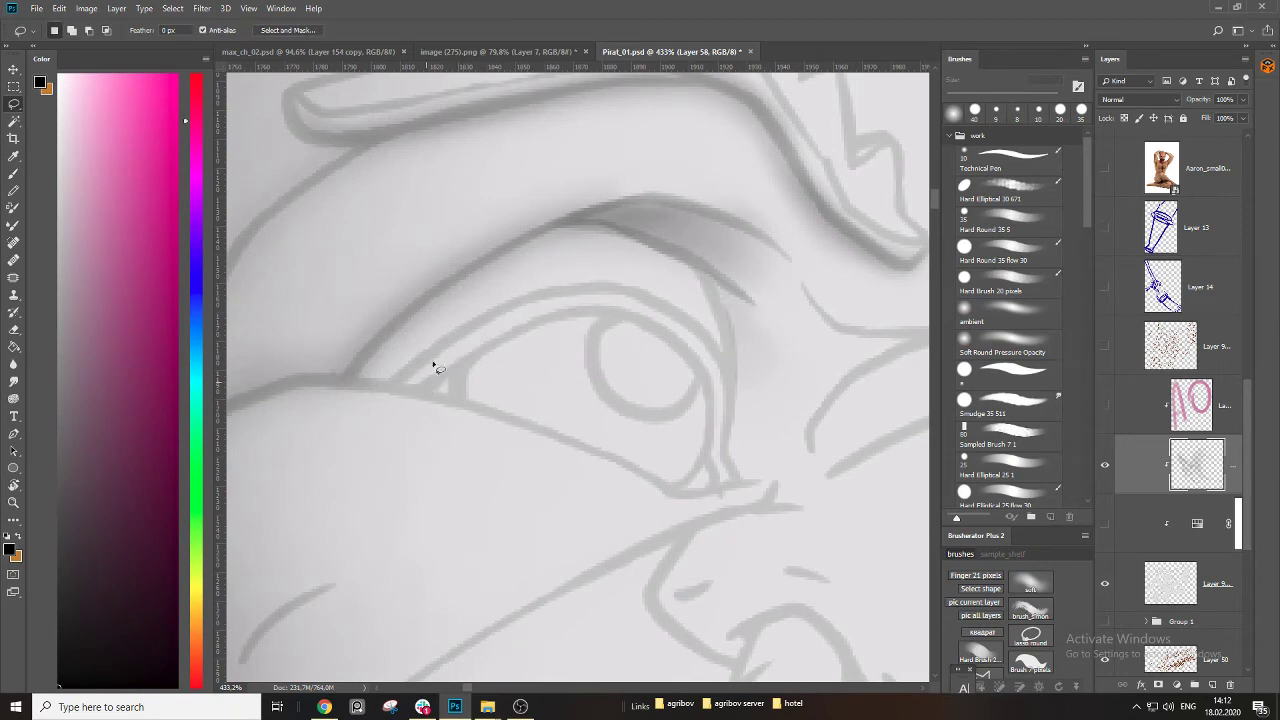
pyautogui.moveTo(460, 327); pyautogui.dragTo(416, 358)
pyautogui.moveTo(457, 340); pyautogui.dragTo(459, 331)
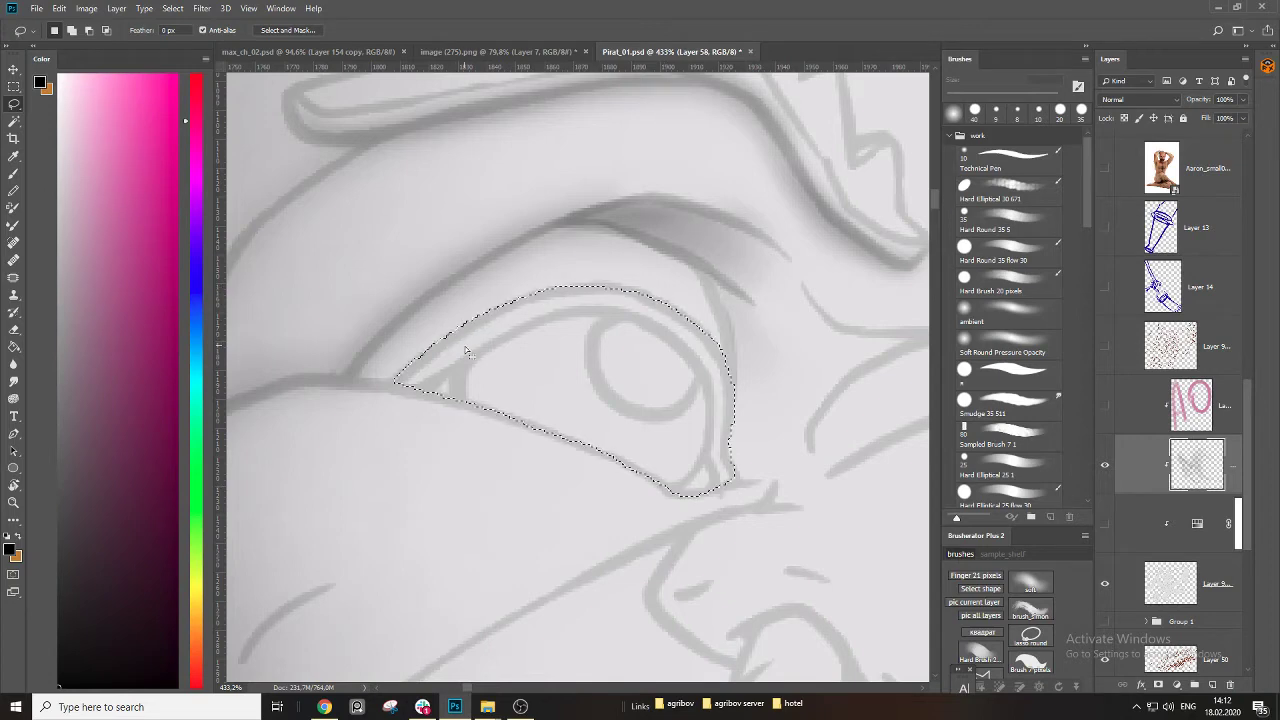
pyautogui.press('b')
pyautogui.moveTo(377, 409); pyautogui.dragTo(734, 323)
pyautogui.press(']')
pyautogui.press(']')
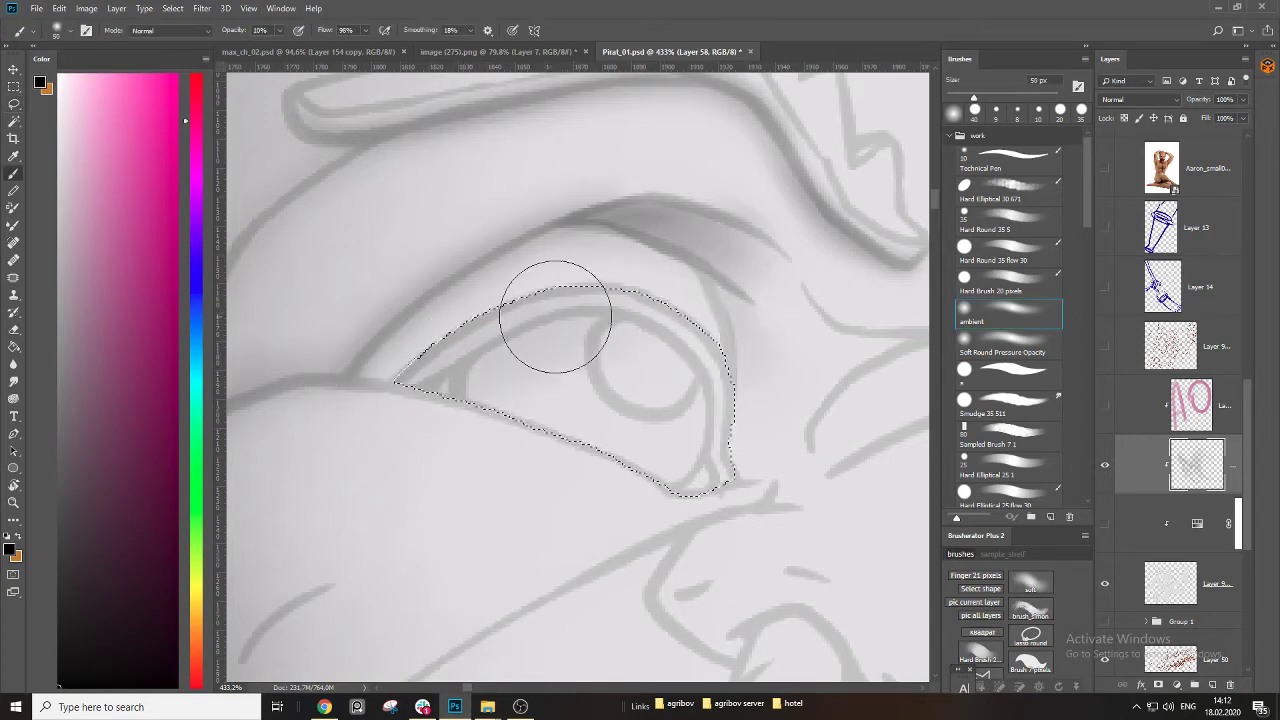
pyautogui.moveTo(411, 443)
pyautogui.mouseDown()
pyautogui.moveTo(440, 388)
pyautogui.moveTo(560, 406)
pyautogui.mouseUp()
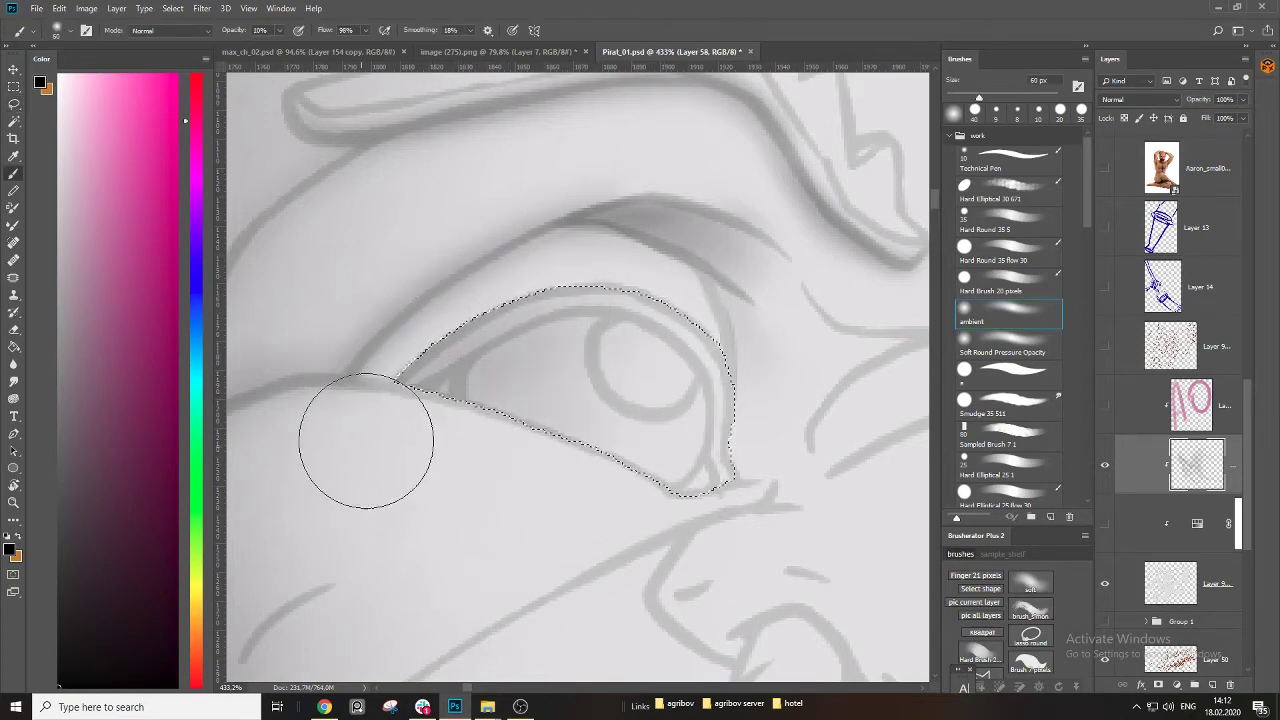
pyautogui.moveTo(366, 443); pyautogui.dragTo(606, 343)
pyautogui.press(']')
pyautogui.hotkey('ctrl', 'd')
pyautogui.moveTo(526, 433); pyautogui.dragTo(634, 480)
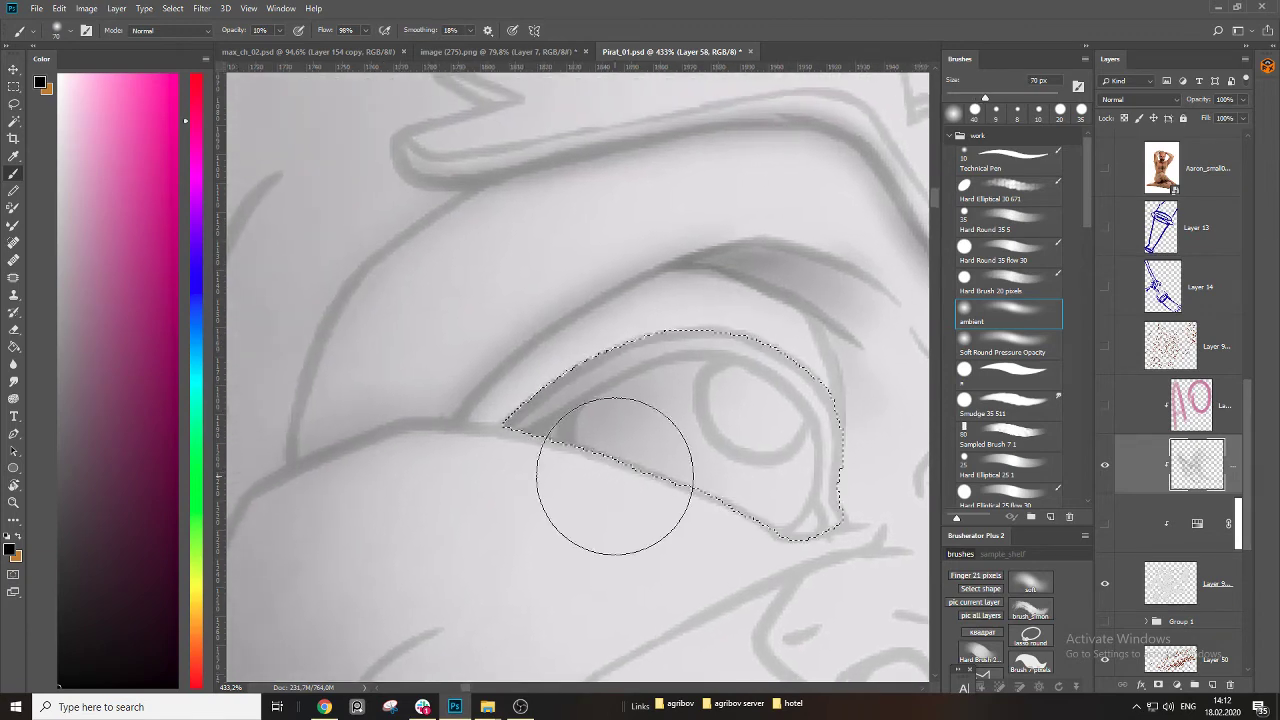
pyautogui.hotkey('ctrl', 'd')
# Lasso the upper eyelid band between fold and lid rim, shade its outer end with a 70 px brush, and deselect.
pyautogui.press('l')
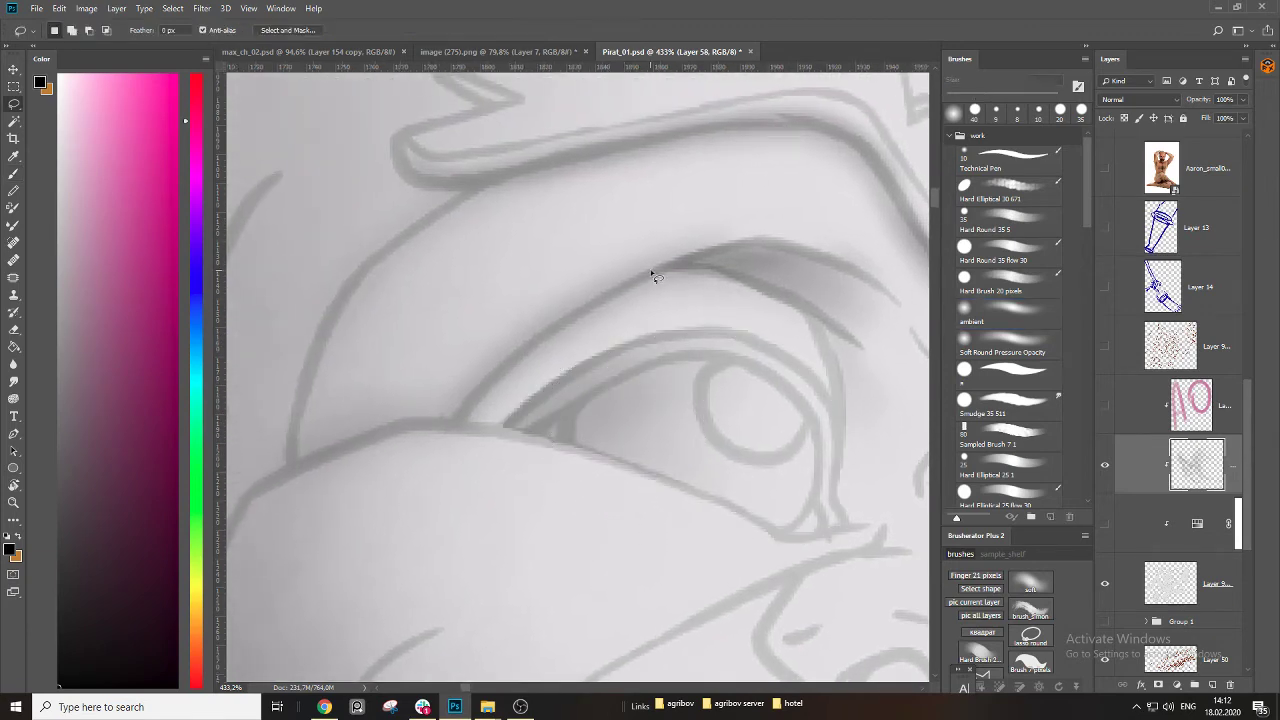
pyautogui.moveTo(445, 420); pyautogui.dragTo(508, 430)
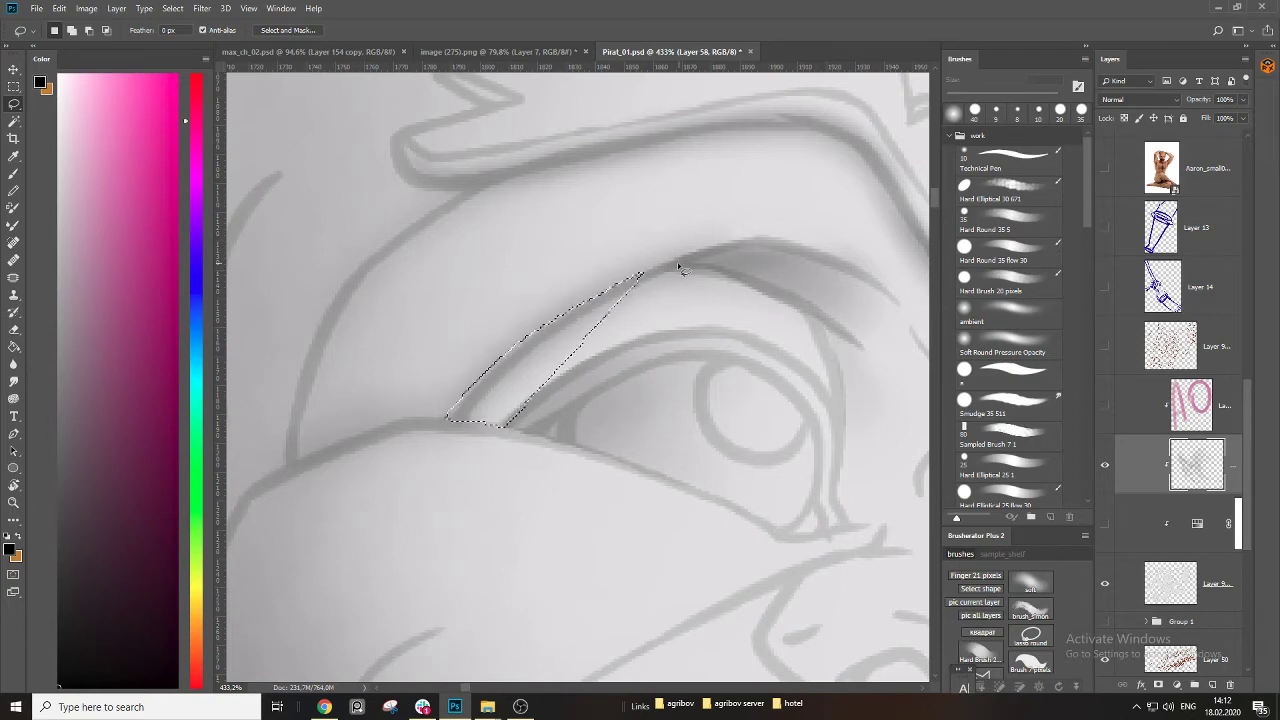
pyautogui.moveTo(668, 267); pyautogui.dragTo(549, 328)
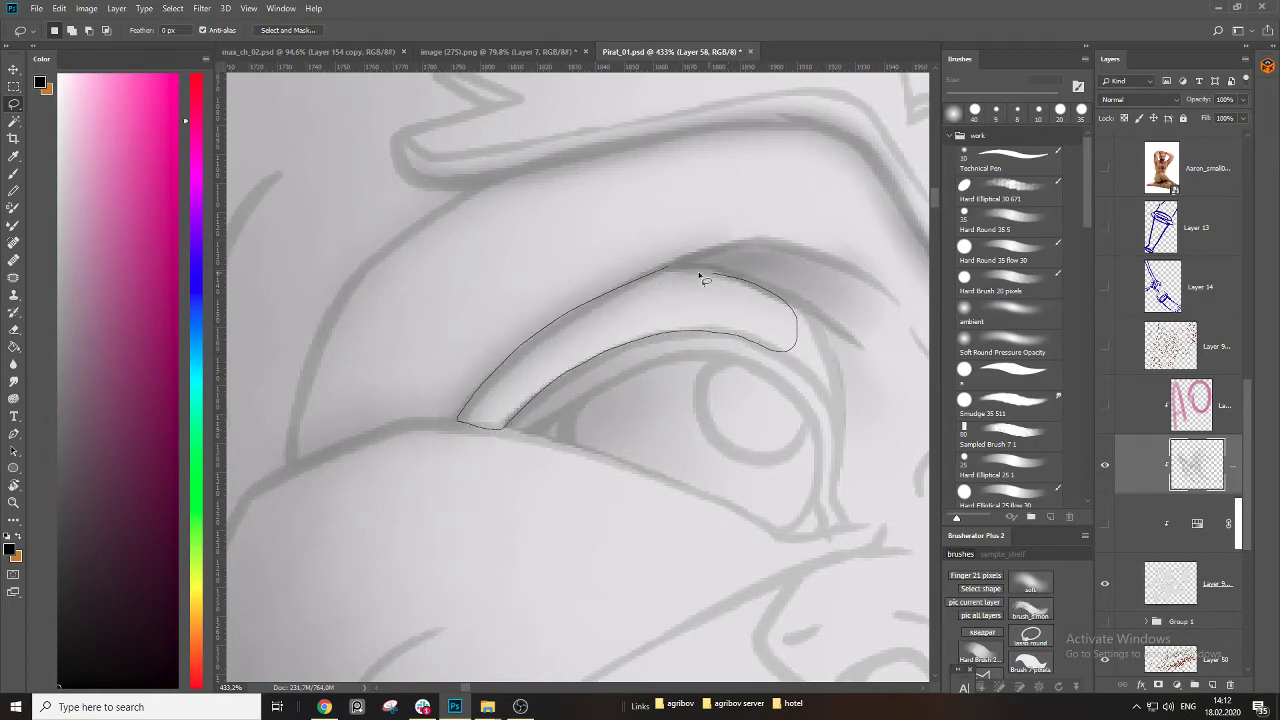
pyautogui.moveTo(703, 280); pyautogui.dragTo(668, 268)
pyautogui.press('b')
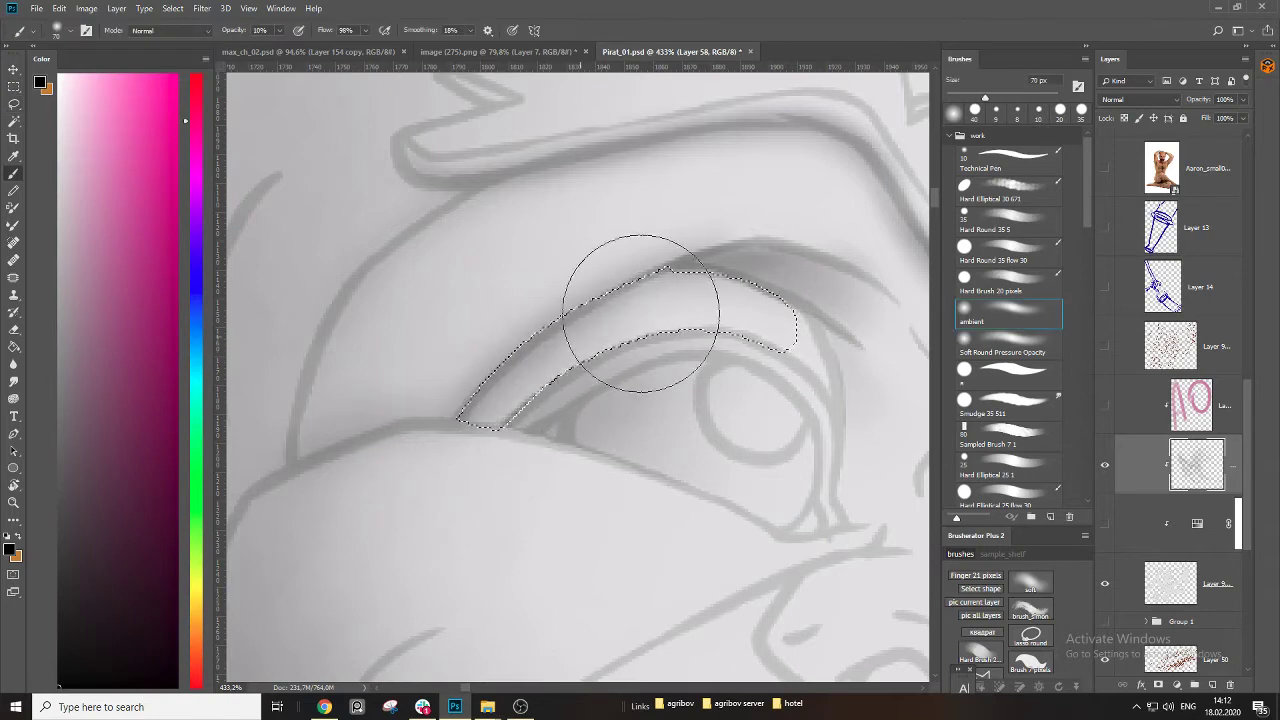
pyautogui.moveTo(497, 394); pyautogui.dragTo(443, 512)
pyautogui.hotkey('ctrl', 'd')
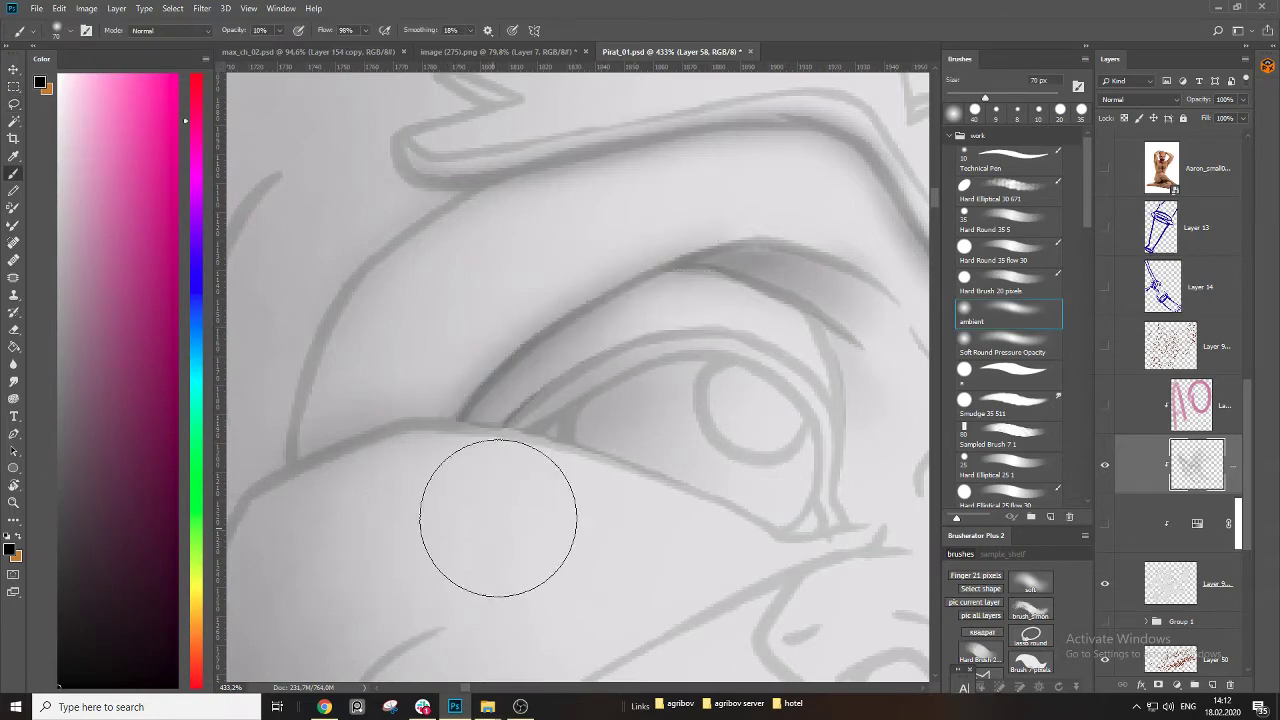
# Lasso the outer half of the eye opening, deepen its outer-corner shadow with the 70 px brush, and deselect.
pyautogui.press('l')
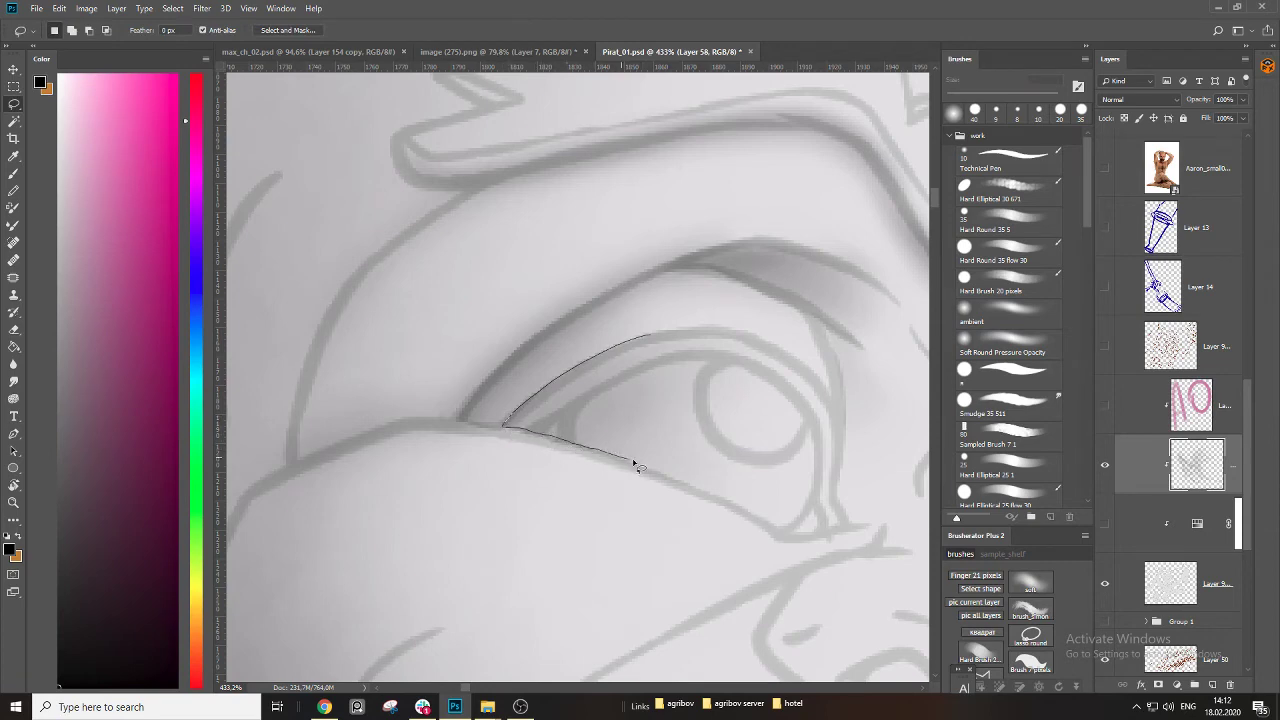
pyautogui.moveTo(705, 336); pyautogui.dragTo(700, 333)
pyautogui.press('b')
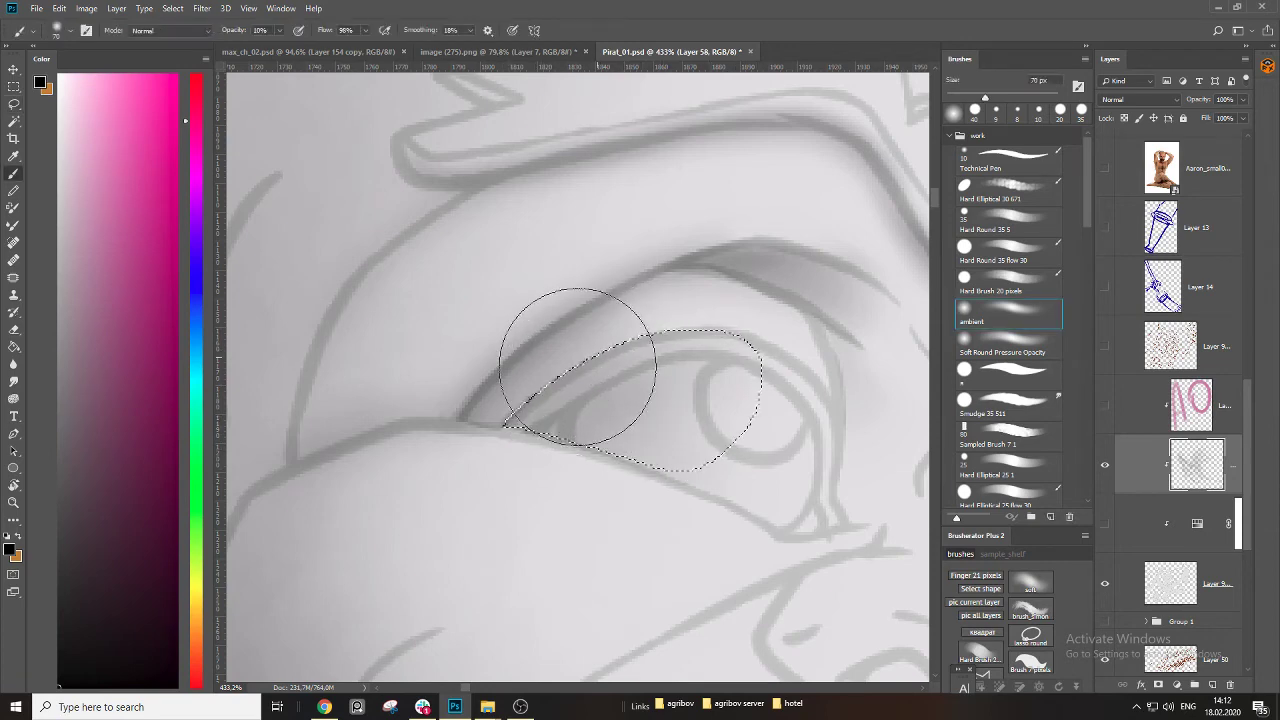
pyautogui.hotkey('ctrl', 'd')
# Lasso the temple and brow area above the cheek contour, shade along that contour with a 90 px brush, and deselect.
pyautogui.hotkey('ctrl', 'space')
pyautogui.moveTo(637, 371)
pyautogui.mouseDown()
pyautogui.moveTo(598, 422)
pyautogui.moveTo(692, 370)
pyautogui.moveTo(736, 376)
pyautogui.mouseUp()
pyautogui.press('space')
pyautogui.moveTo(717, 457); pyautogui.dragTo(789, 429)
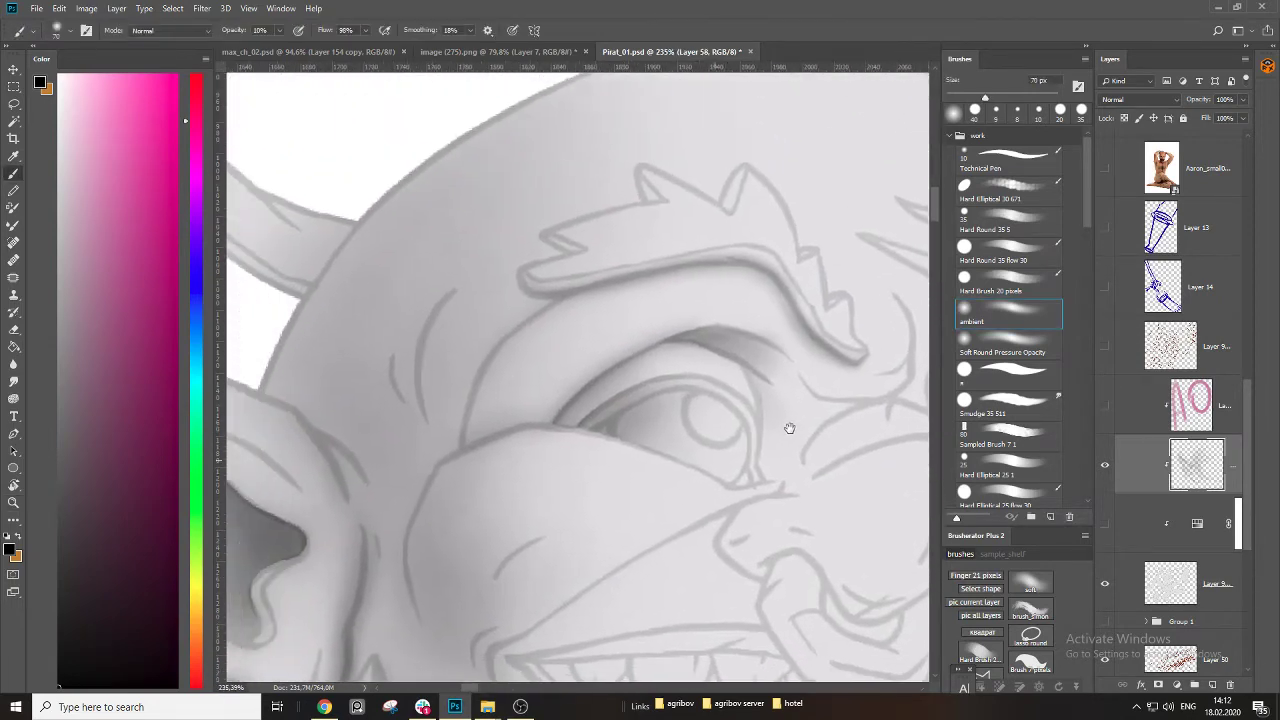
pyautogui.press('l')
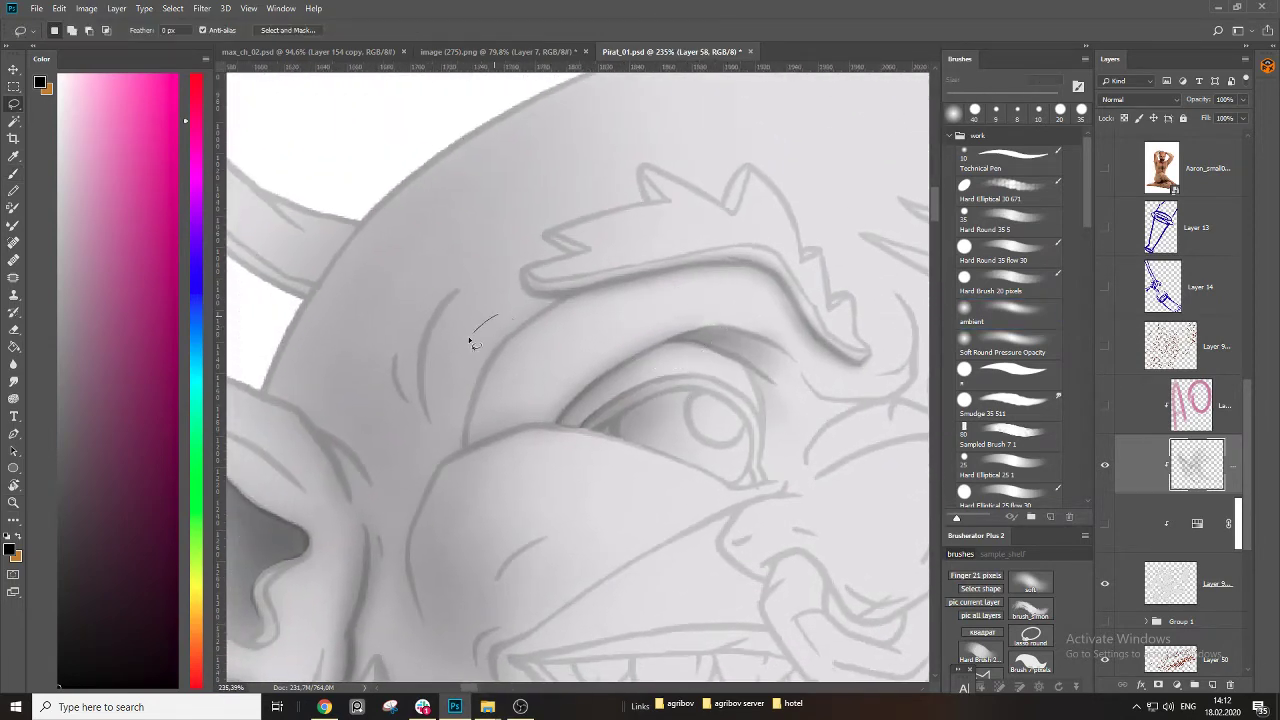
pyautogui.moveTo(421, 486); pyautogui.dragTo(494, 318)
pyautogui.moveTo(785, 335); pyautogui.dragTo(400, 262)
pyautogui.press('b')
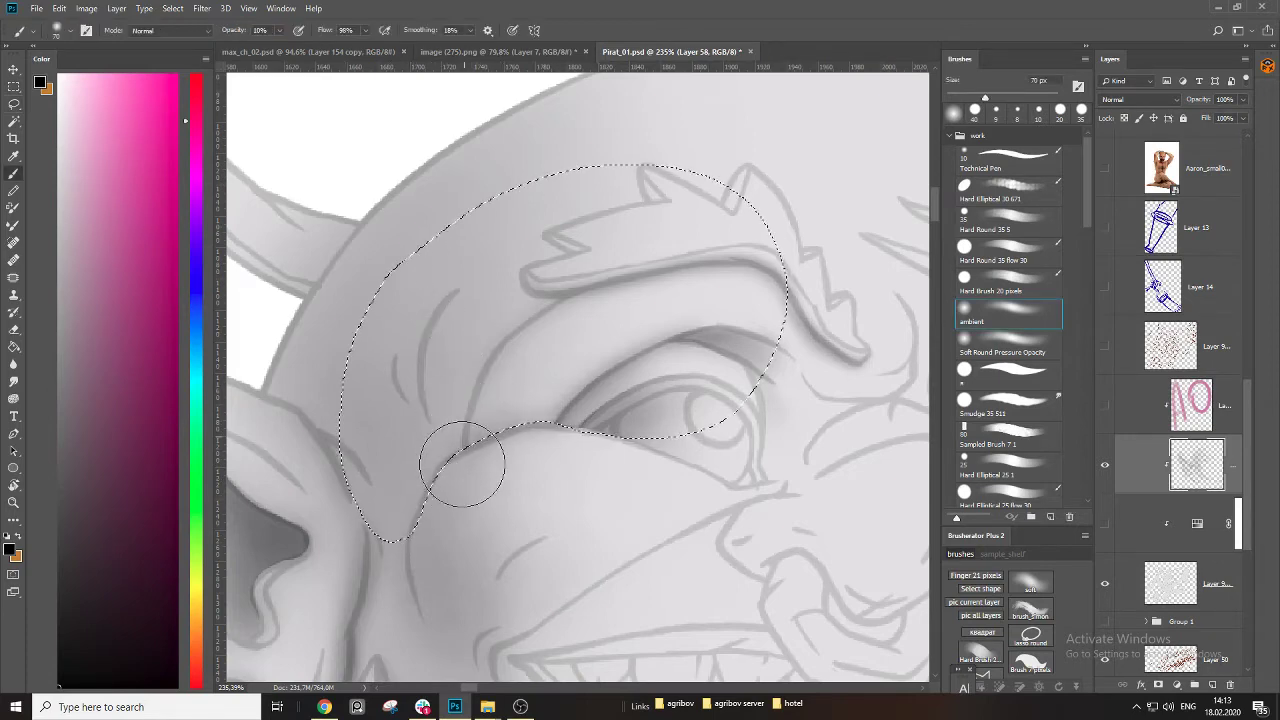
pyautogui.press(']')
pyautogui.moveTo(479, 537); pyautogui.dragTo(585, 380)
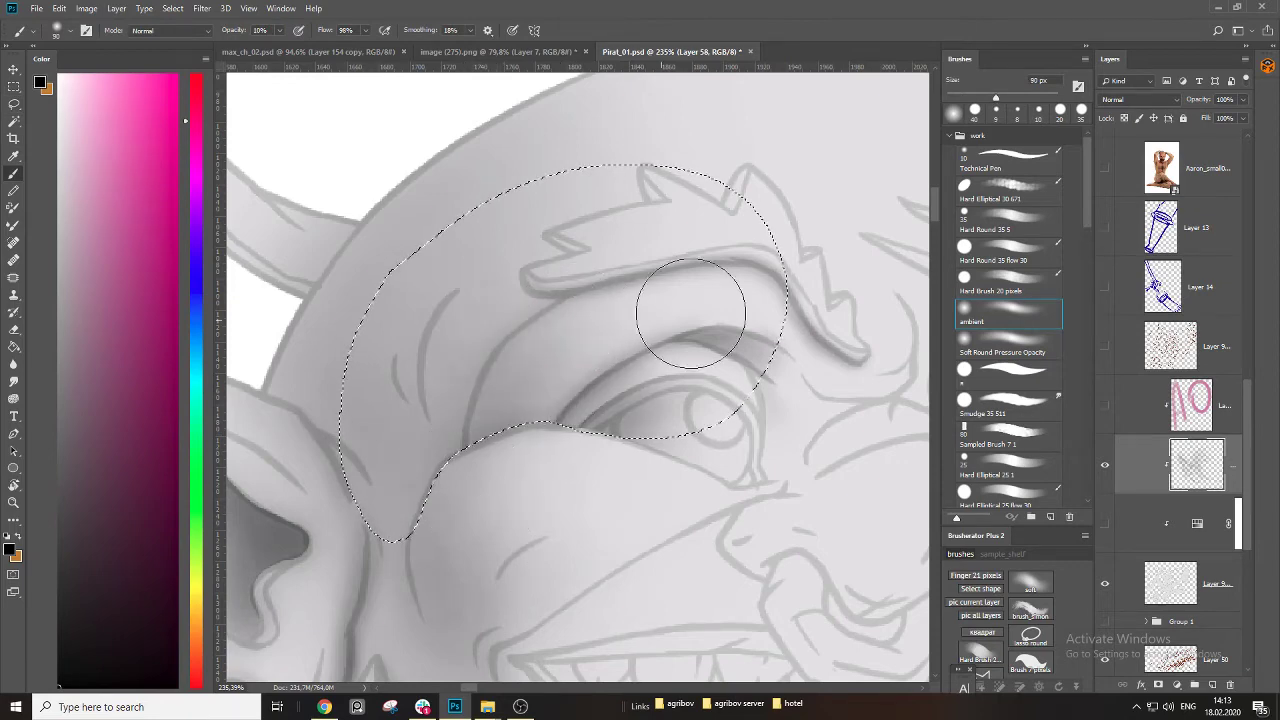
pyautogui.moveTo(710, 398)
pyautogui.mouseDown()
pyautogui.moveTo(630, 415)
pyautogui.moveTo(704, 391)
pyautogui.mouseUp()
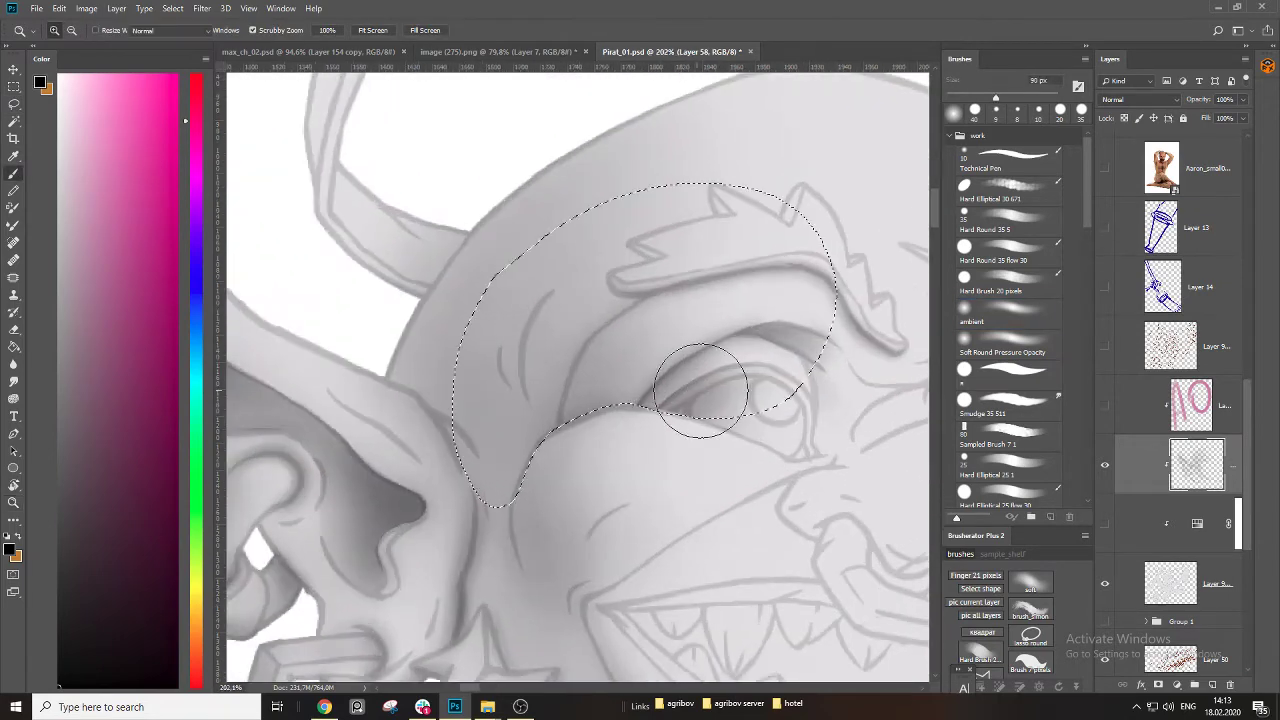
pyautogui.hotkey('ctrl', 'd')
# Shade the creases at the top of the nose between the eyes with a small 15 px brush.
pyautogui.moveTo(792, 420); pyautogui.dragTo(489, 362)
pyautogui.press('[')
pyautogui.press('[')
pyautogui.press('[')
pyautogui.press('[')
pyautogui.press('[')
pyautogui.press('[')
pyautogui.press('[')
pyautogui.press('[')
pyautogui.press('[')
pyautogui.moveTo(567, 320)
pyautogui.mouseDown()
pyautogui.moveTo(655, 278)
pyautogui.moveTo(611, 322)
pyautogui.moveTo(547, 314)
pyautogui.mouseUp()
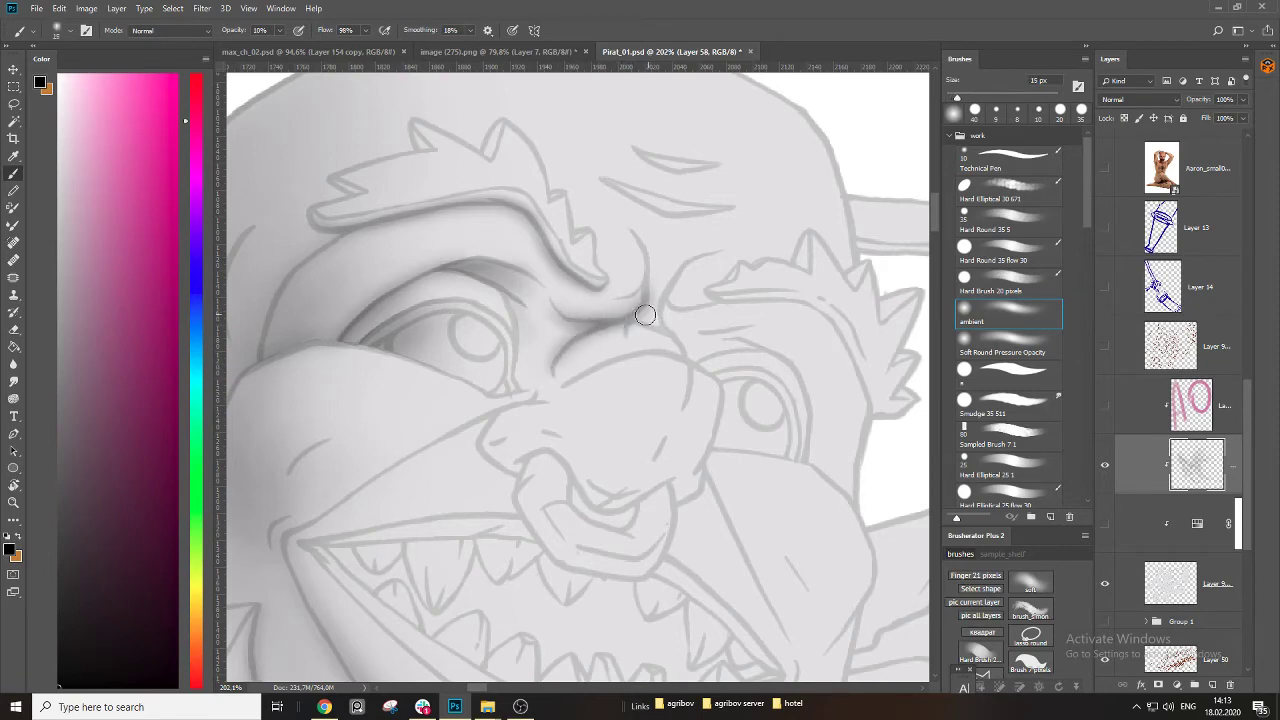
# Deepen the shadows between the inner eye corner and nose bridge, and shade the frown crease rising toward the other eyebrow, varying the brush size.
pyautogui.moveTo(644, 287)
pyautogui.mouseDown()
pyautogui.moveTo(610, 309)
pyautogui.moveTo(543, 281)
pyautogui.moveTo(615, 309)
pyautogui.moveTo(640, 285)
pyautogui.moveTo(585, 310)
pyautogui.moveTo(529, 276)
pyautogui.moveTo(549, 309)
pyautogui.moveTo(582, 324)
pyautogui.moveTo(551, 351)
pyautogui.moveTo(553, 368)
pyautogui.moveTo(549, 309)
pyautogui.moveTo(534, 397)
pyautogui.mouseUp()
pyautogui.press(']')
pyautogui.press(']')
pyautogui.press(']')
pyautogui.moveTo(523, 269)
pyautogui.mouseDown()
pyautogui.moveTo(547, 383)
pyautogui.moveTo(557, 363)
pyautogui.moveTo(540, 354)
pyautogui.moveTo(530, 407)
pyautogui.moveTo(606, 354)
pyautogui.moveTo(529, 437)
pyautogui.moveTo(526, 303)
pyautogui.moveTo(648, 347)
pyautogui.moveTo(589, 451)
pyautogui.moveTo(606, 434)
pyautogui.moveTo(777, 414)
pyautogui.moveTo(697, 403)
pyautogui.moveTo(554, 466)
pyautogui.moveTo(765, 400)
pyautogui.mouseUp()
pyautogui.scroll(4, 600, 333)
pyautogui.press('[')
pyautogui.press('[')
pyautogui.press('[')
pyautogui.press('[')
pyautogui.press('[')
pyautogui.press('[')
pyautogui.moveTo(684, 346)
pyautogui.mouseDown()
pyautogui.moveTo(734, 346)
pyautogui.moveTo(770, 366)
pyautogui.moveTo(718, 339)
pyautogui.moveTo(774, 365)
pyautogui.moveTo(757, 290)
pyautogui.moveTo(714, 388)
pyautogui.mouseUp()
pyautogui.press(']')
pyautogui.press(']')
pyautogui.press(']')
pyautogui.moveTo(795, 331); pyautogui.dragTo(676, 498)
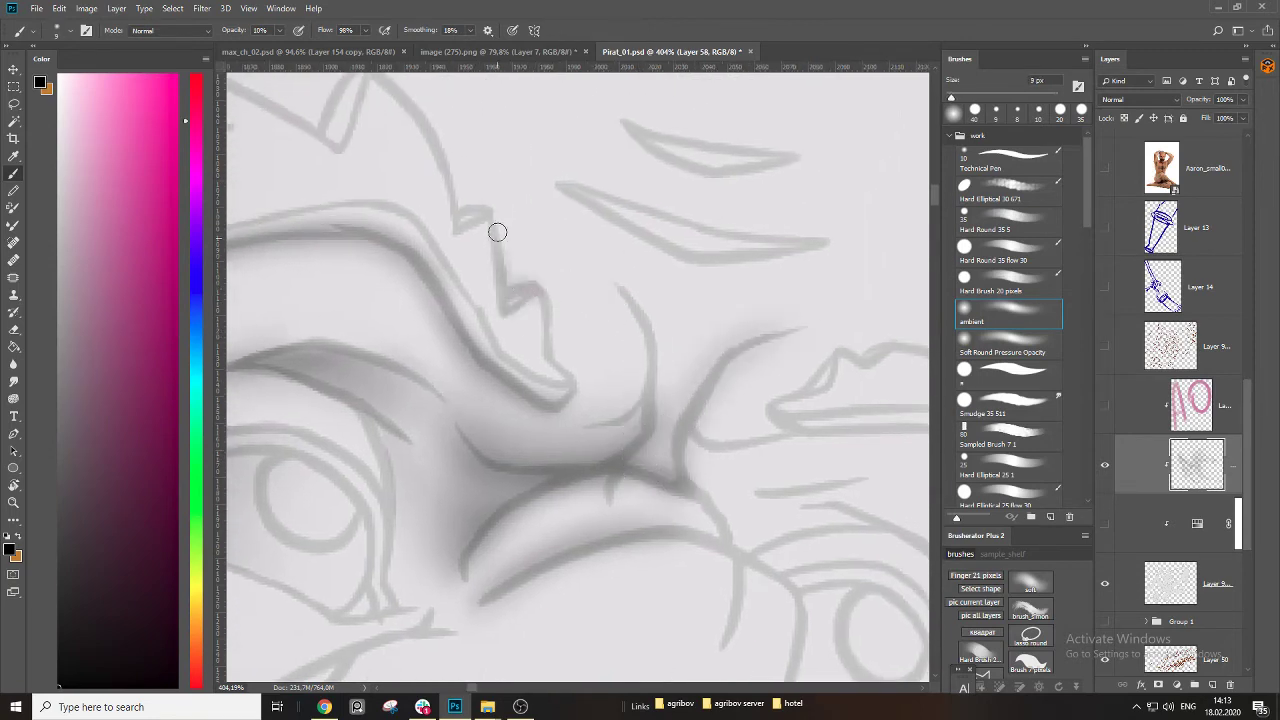
# Shade the eyebrow hair just above its lower rim line with a 10 to 15 px brush.
pyautogui.moveTo(497, 232); pyautogui.dragTo(580, 357)
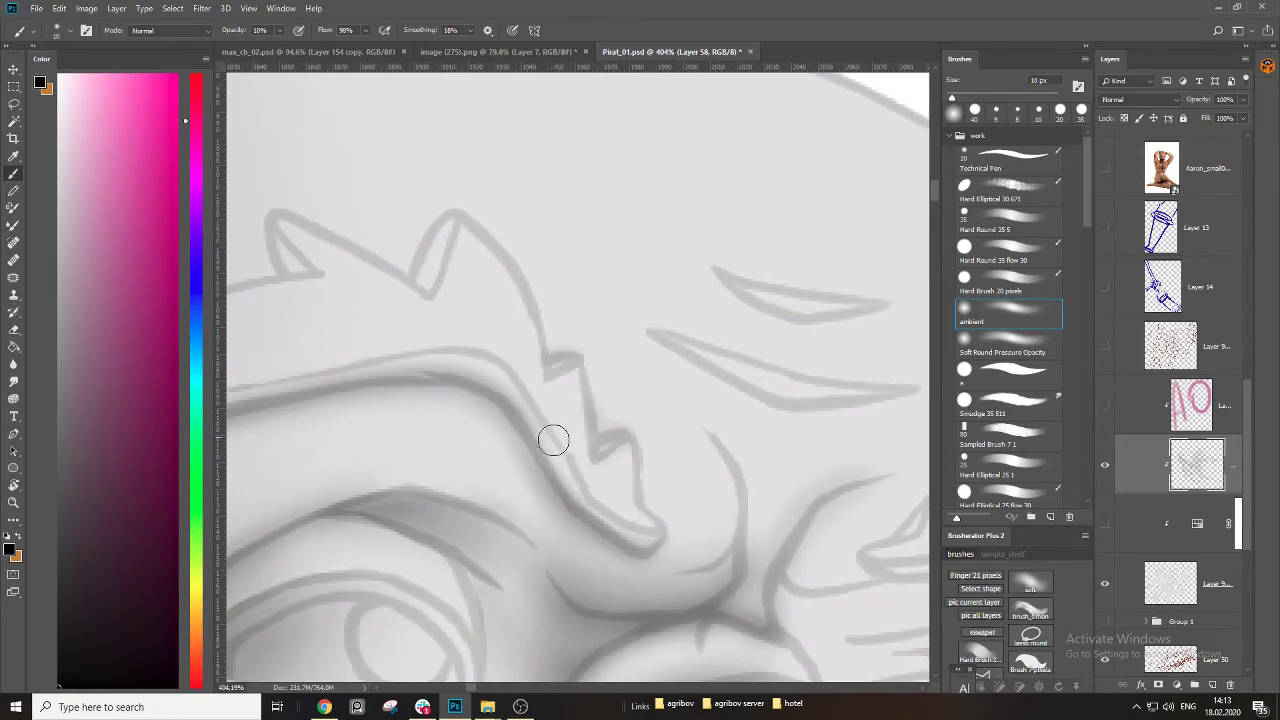
pyautogui.moveTo(561, 456)
pyautogui.mouseDown()
pyautogui.moveTo(437, 349)
pyautogui.moveTo(325, 362)
pyautogui.mouseUp()
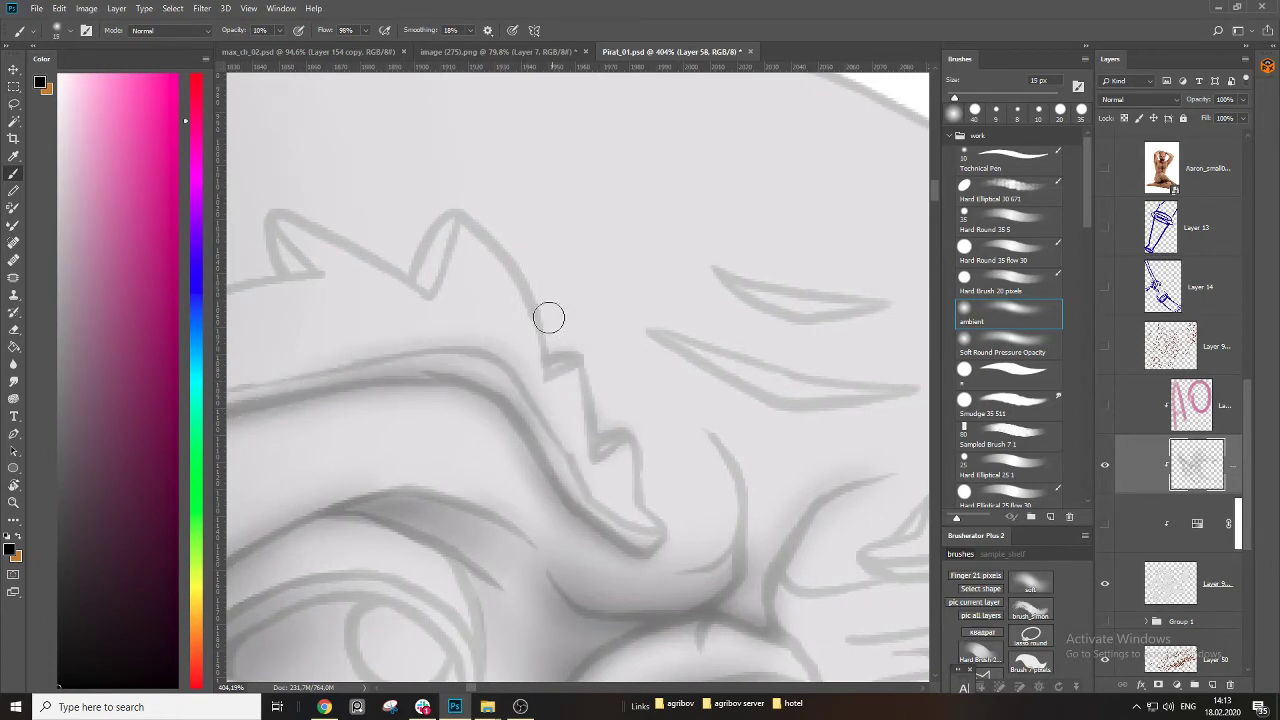
pyautogui.moveTo(525, 318)
pyautogui.mouseDown()
pyautogui.moveTo(409, 277)
pyautogui.moveTo(560, 300)
pyautogui.moveTo(530, 366)
pyautogui.moveTo(700, 346)
pyautogui.mouseUp()
# Darken the outer side of the two pointed tufts on top of the eyebrow with a 20 px, then an 8 px brush.
pyautogui.press('[')
pyautogui.moveTo(571, 297); pyautogui.dragTo(580, 363)
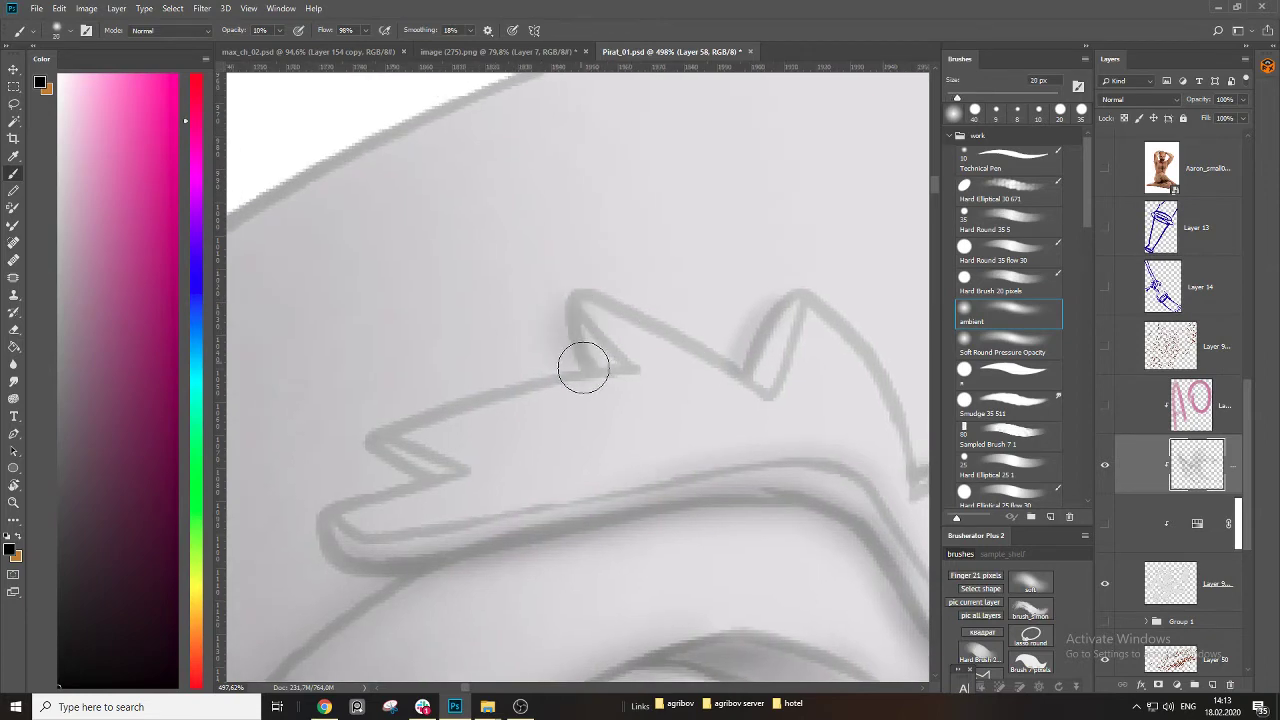
pyautogui.press('[')
pyautogui.moveTo(573, 310); pyautogui.dragTo(589, 372)
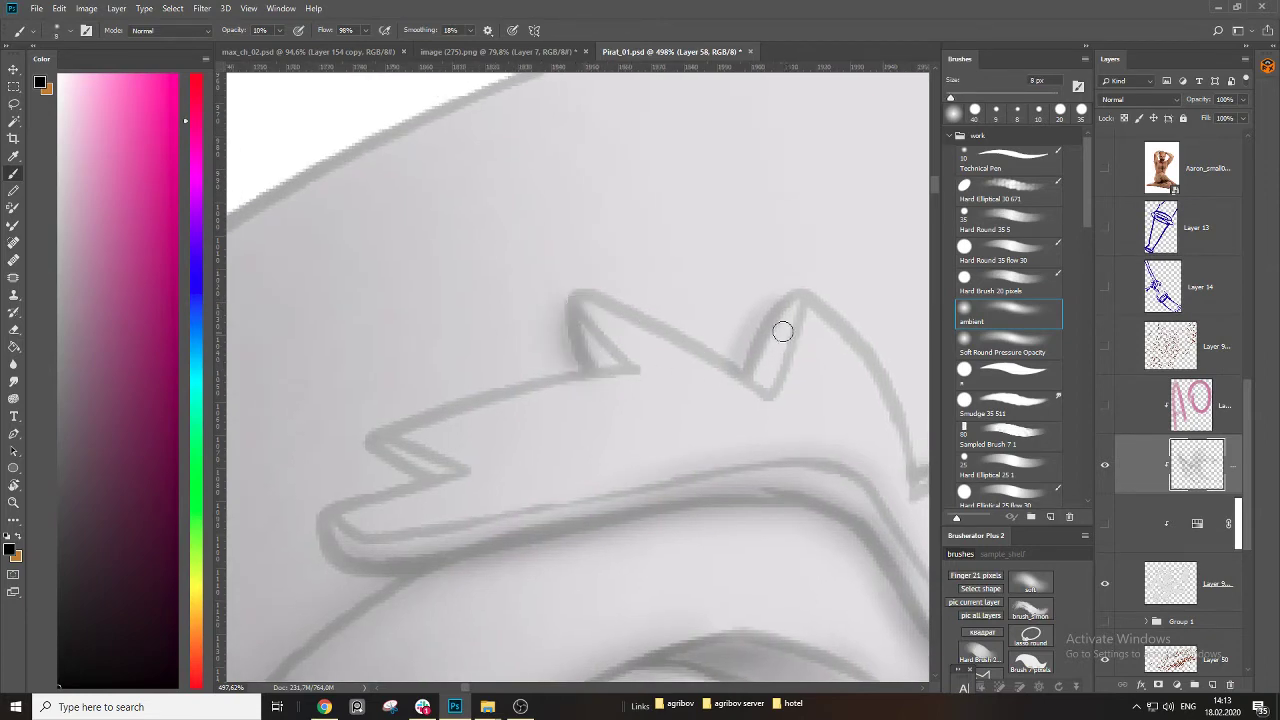
pyautogui.moveTo(787, 304); pyautogui.dragTo(743, 371)
pyautogui.press('[')
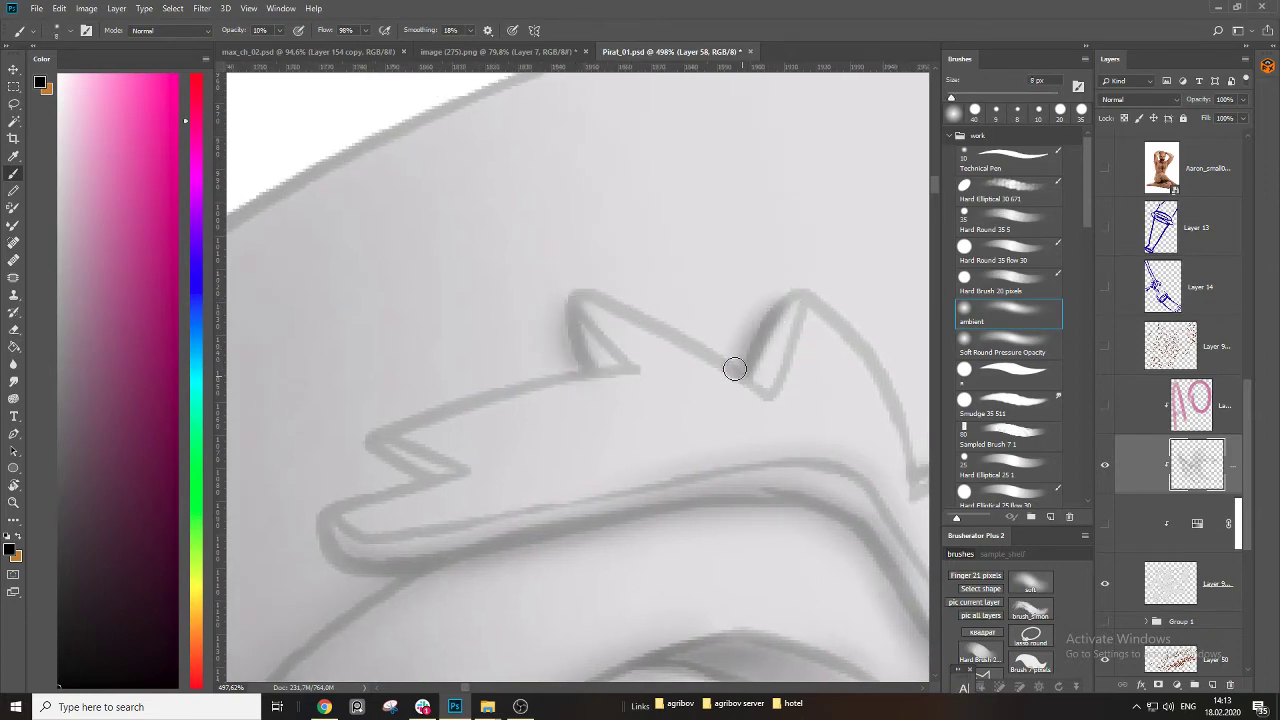
# Deepen the shadow beside the eyebrow's tallest tuft with a 9 px brush and erase the spilled shading beside the neighbouring tuft at 15 px.
pyautogui.press(']')
pyautogui.moveTo(808, 291); pyautogui.dragTo(756, 392)
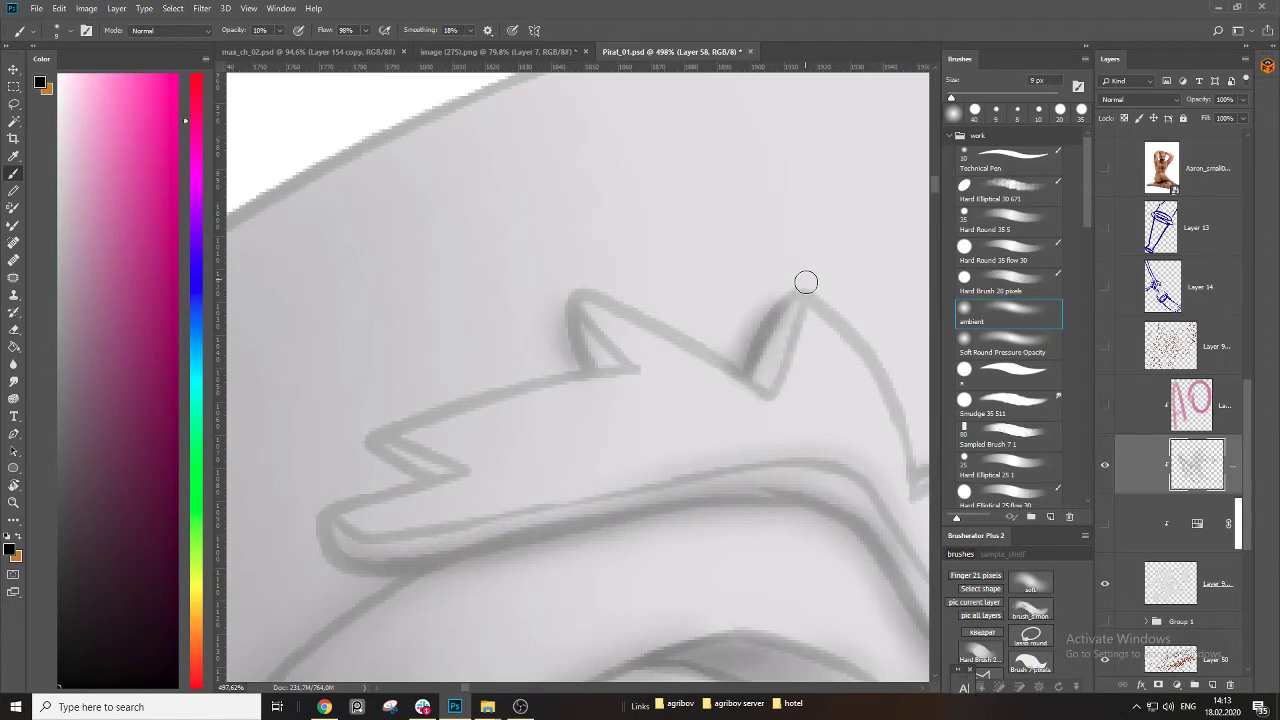
pyautogui.press('e')
pyautogui.moveTo(555, 303); pyautogui.dragTo(563, 383)
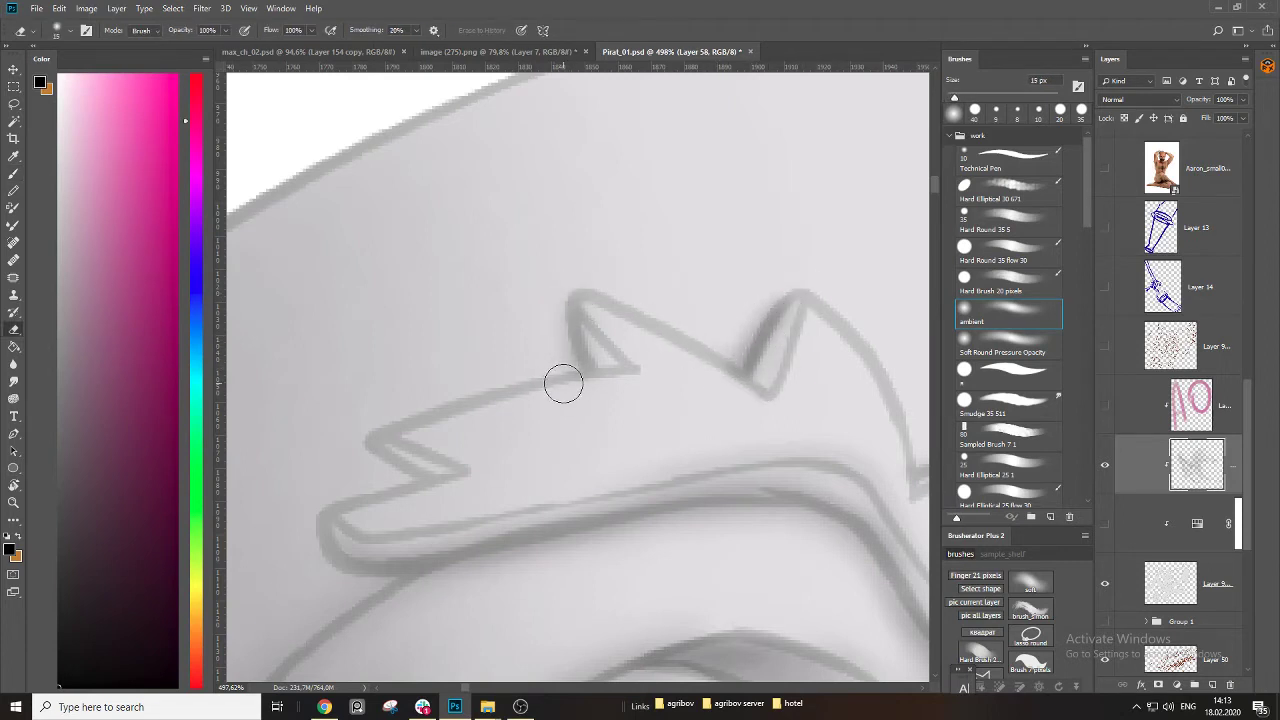
# Shade the inner folds of the eyebrow's pointed tufts, including the small one near its outer end, with a 10 px brush.
pyautogui.press('b')
pyautogui.moveTo(580, 322)
pyautogui.mouseDown()
pyautogui.moveTo(622, 370)
pyautogui.moveTo(586, 367)
pyautogui.moveTo(604, 355)
pyautogui.moveTo(581, 305)
pyautogui.moveTo(591, 367)
pyautogui.mouseUp()
pyautogui.press(']')
pyautogui.moveTo(762, 384); pyautogui.dragTo(792, 297)
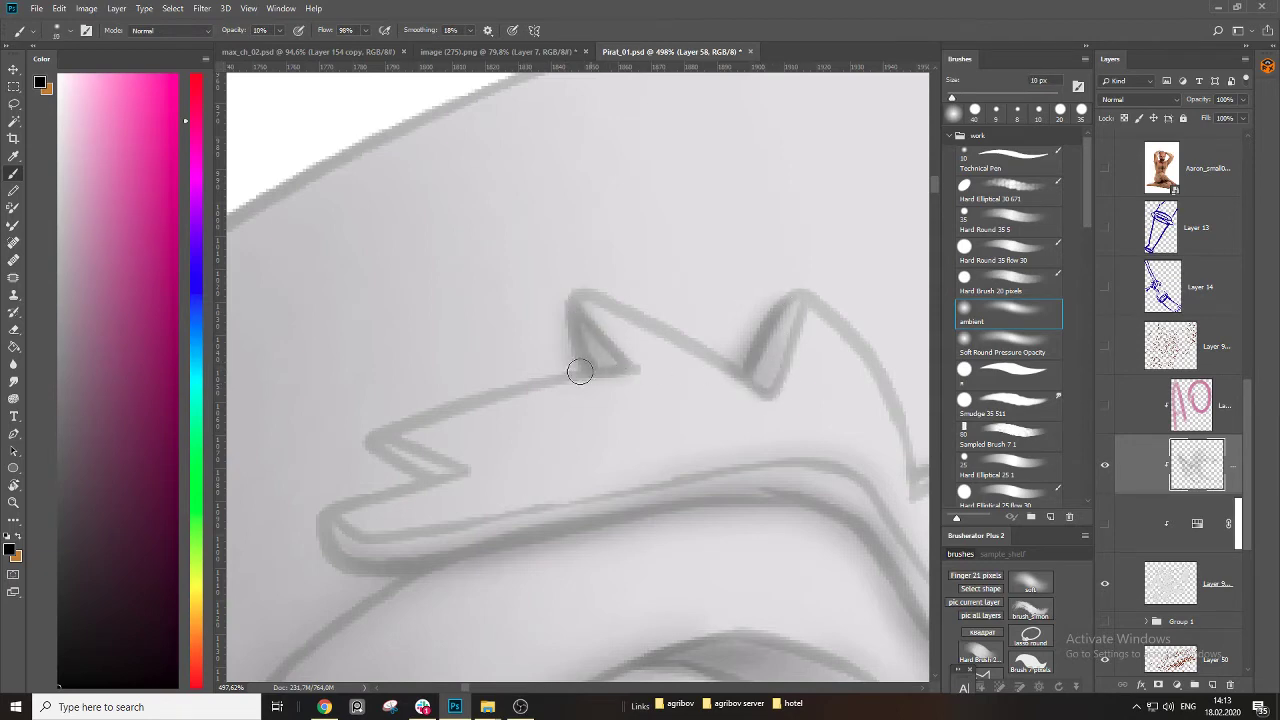
pyautogui.moveTo(380, 443)
pyautogui.mouseDown()
pyautogui.moveTo(444, 471)
pyautogui.moveTo(392, 462)
pyautogui.moveTo(456, 473)
pyautogui.mouseUp()
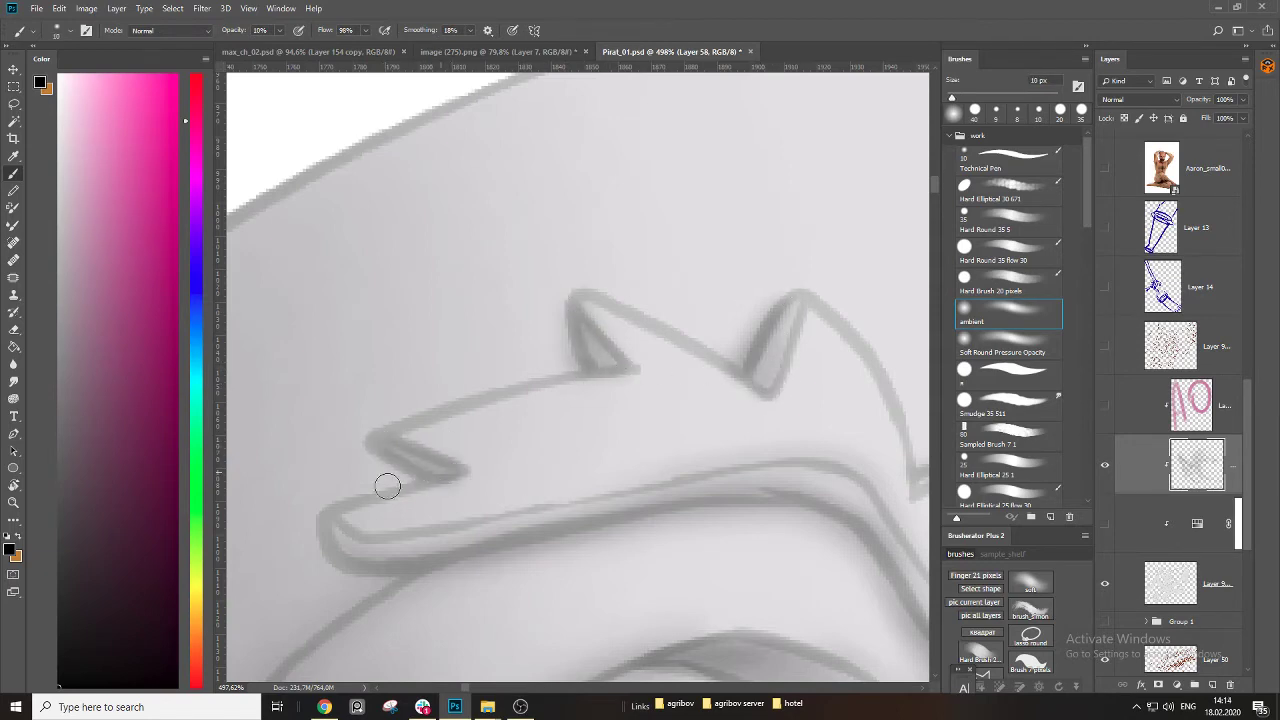
pyautogui.click(664, 420)
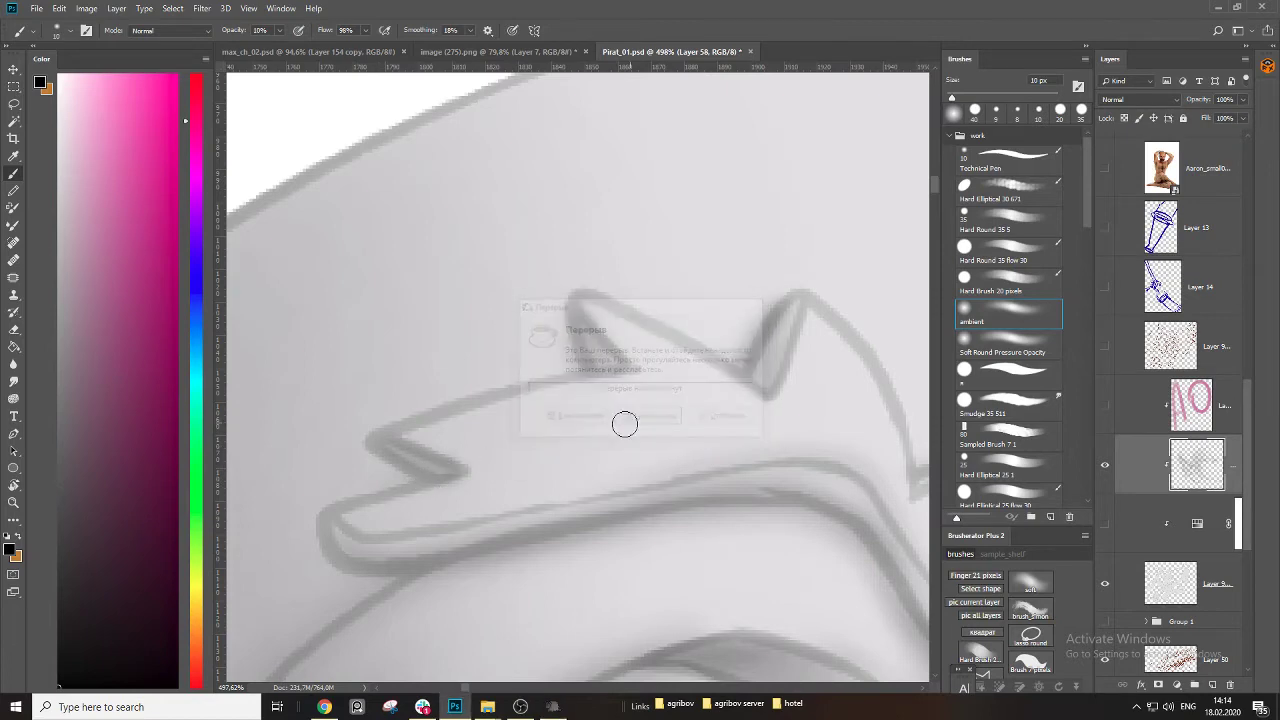
# Darken the eyebrow's lower rim along its whole length with a soft brush, reducing it from 40 to 30 px.
pyautogui.moveTo(326, 550)
pyautogui.mouseDown()
pyautogui.moveTo(414, 577)
pyautogui.moveTo(322, 632)
pyautogui.mouseUp()
pyautogui.press('z')
pyautogui.moveTo(559, 446); pyautogui.dragTo(465, 450)
pyautogui.scroll(6, 573, 467)
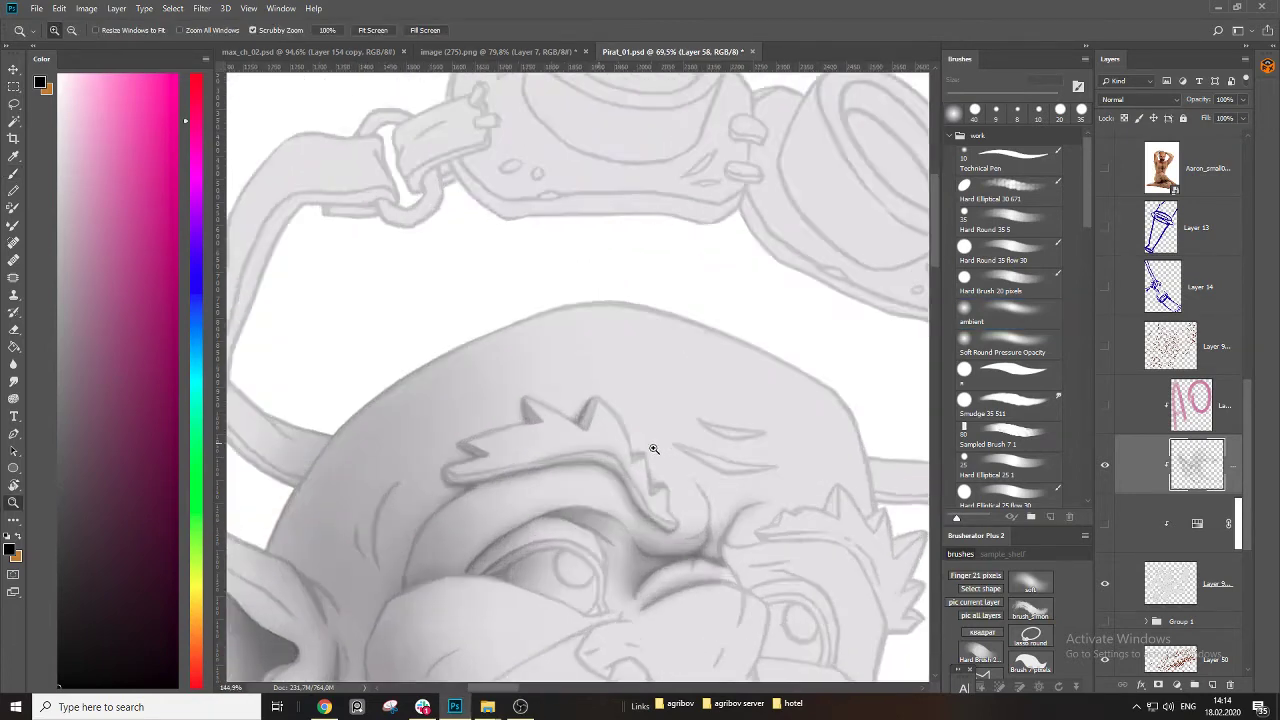
pyautogui.press('b')
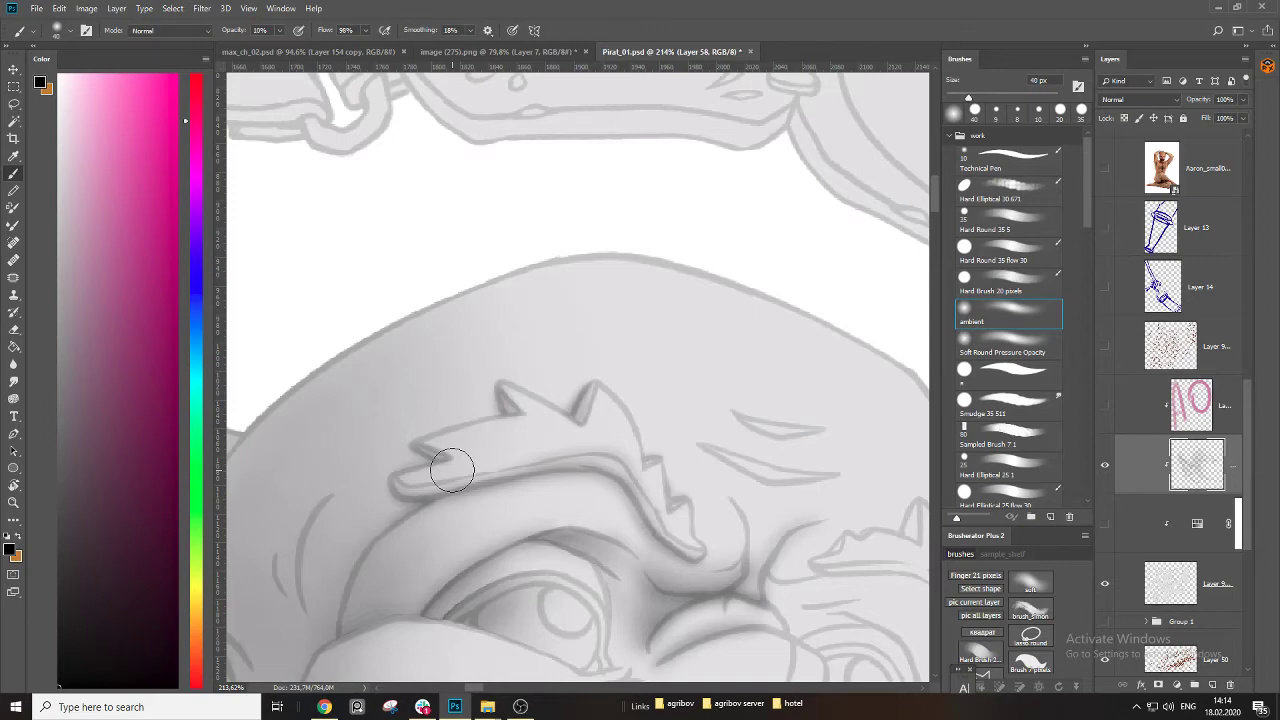
pyautogui.moveTo(588, 380)
pyautogui.mouseDown()
pyautogui.moveTo(563, 429)
pyautogui.moveTo(546, 404)
pyautogui.moveTo(590, 412)
pyautogui.moveTo(585, 339)
pyautogui.mouseUp()
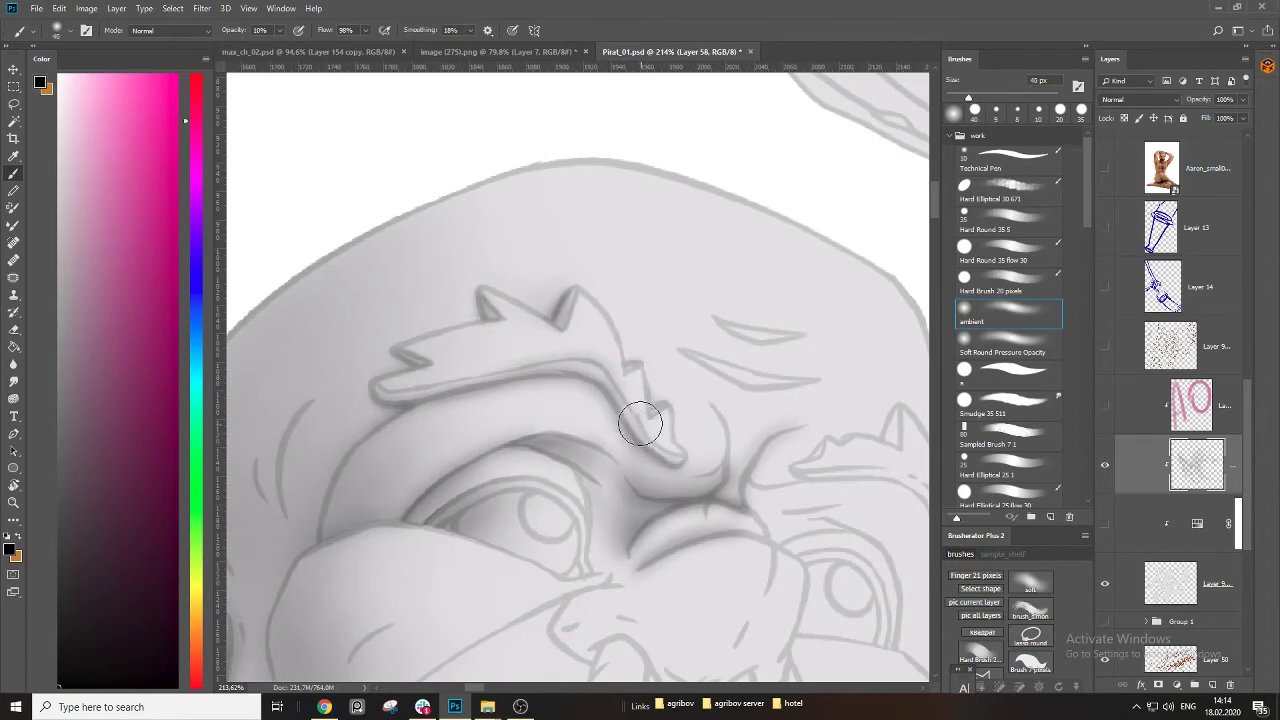
pyautogui.moveTo(640, 424)
pyautogui.mouseDown()
pyautogui.moveTo(600, 383)
pyautogui.moveTo(522, 369)
pyautogui.moveTo(399, 394)
pyautogui.moveTo(344, 389)
pyautogui.moveTo(443, 393)
pyautogui.moveTo(546, 372)
pyautogui.moveTo(623, 417)
pyautogui.mouseUp()
pyautogui.press('[')
pyautogui.press('[')
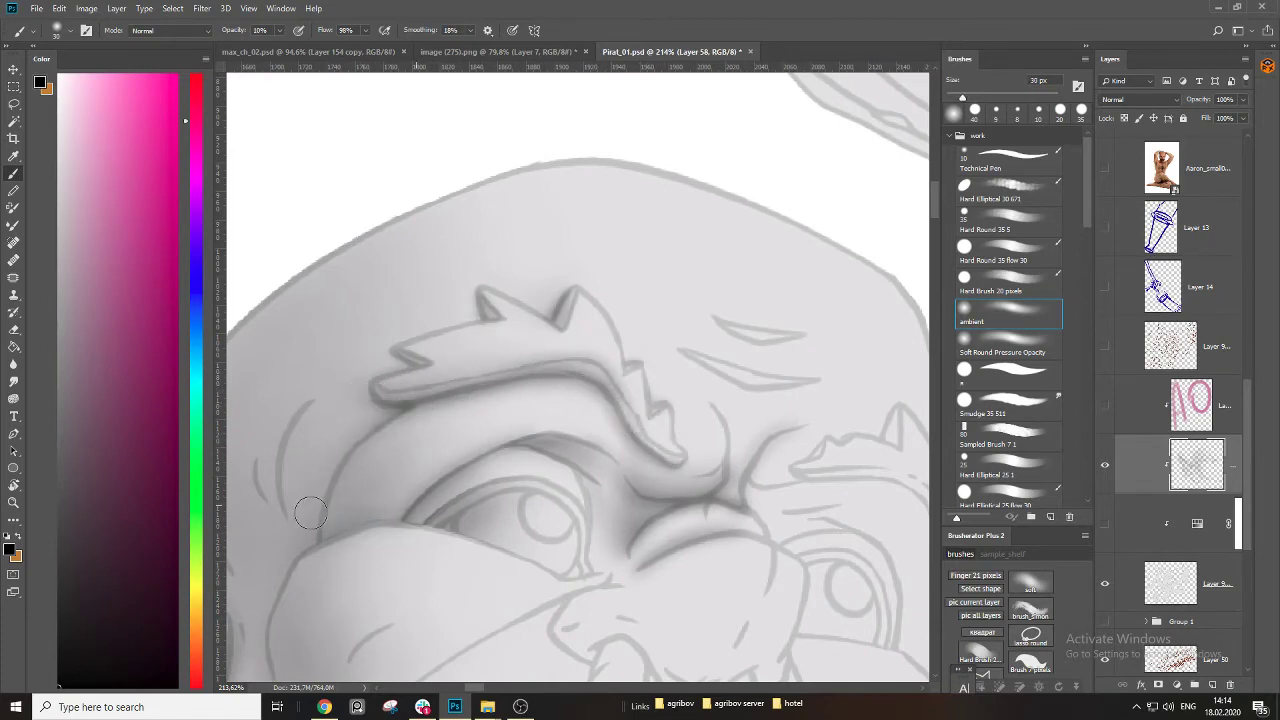
# Shade the two curved wrinkles on the temple between eye and ear with a soft 15 to 25 px brush.
pyautogui.moveTo(371, 522); pyautogui.dragTo(490, 425)
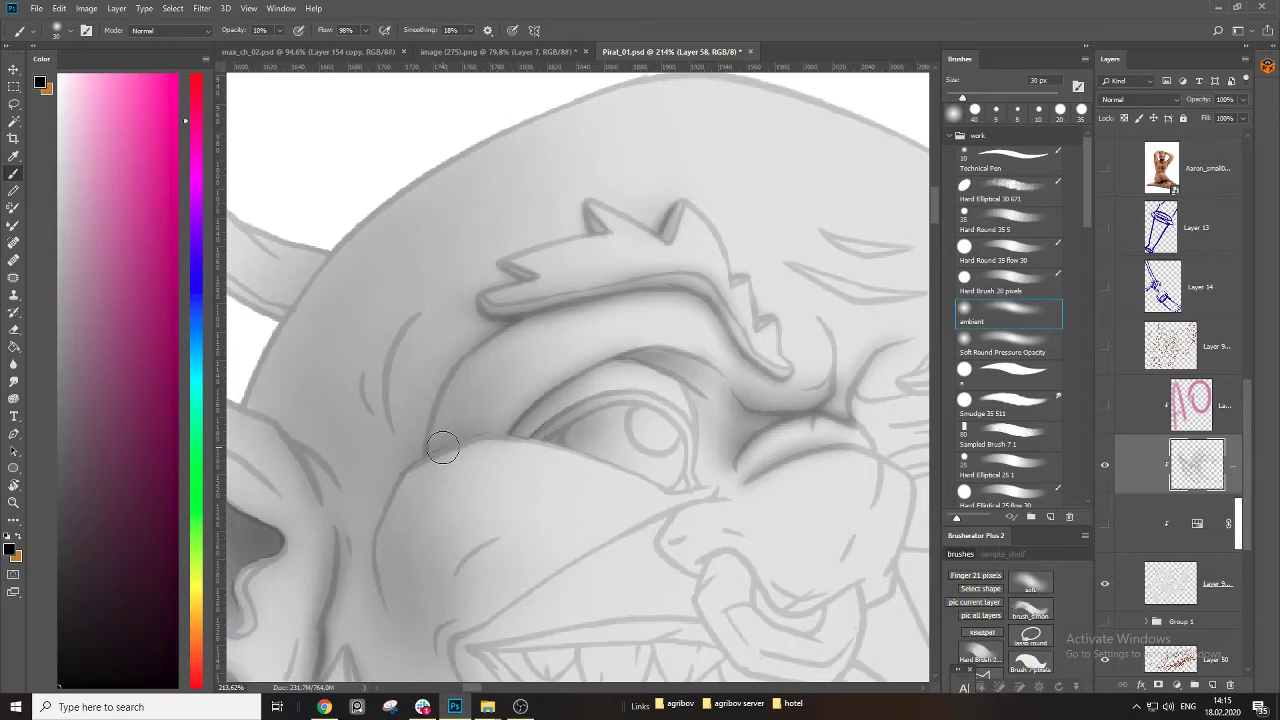
pyautogui.press('[')
pyautogui.press('[')
pyautogui.moveTo(419, 314)
pyautogui.mouseDown()
pyautogui.moveTo(384, 364)
pyautogui.moveTo(397, 456)
pyautogui.mouseUp()
pyautogui.press('[')
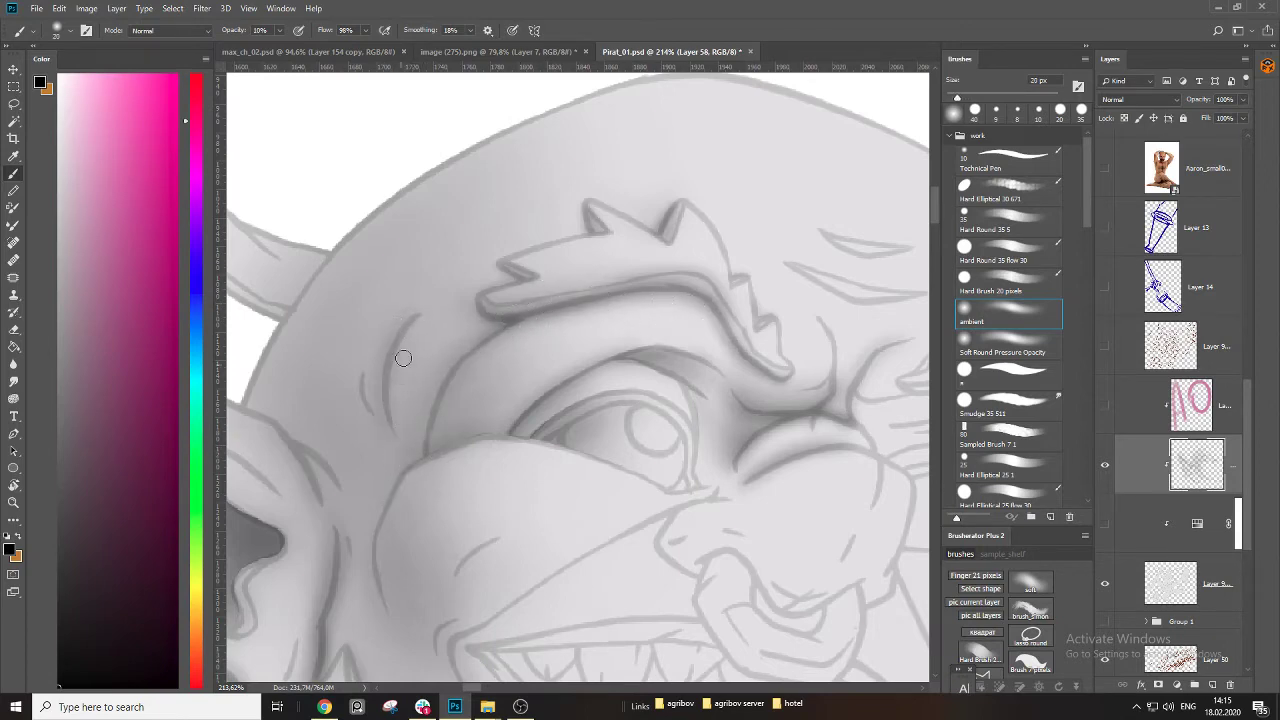
pyautogui.press('[')
pyautogui.moveTo(414, 317); pyautogui.dragTo(407, 447)
pyautogui.press(']')
pyautogui.moveTo(396, 322); pyautogui.dragTo(384, 418)
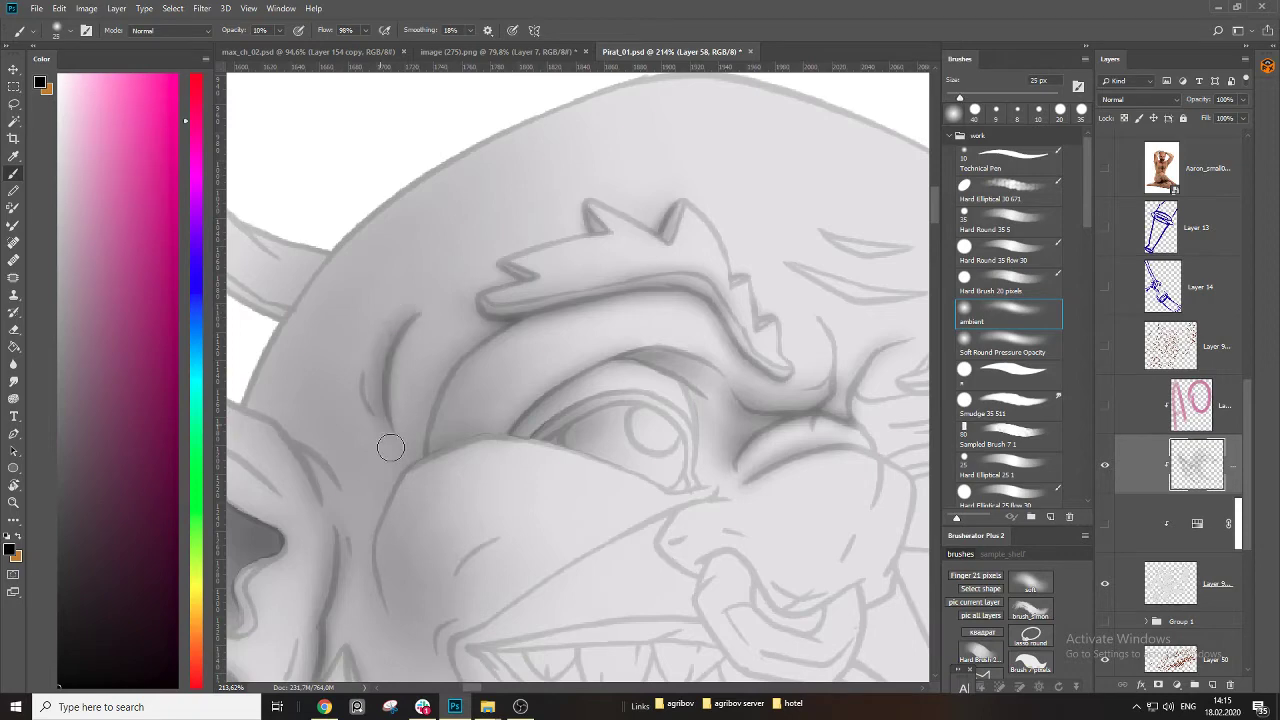
pyautogui.moveTo(358, 368); pyautogui.dragTo(371, 407)
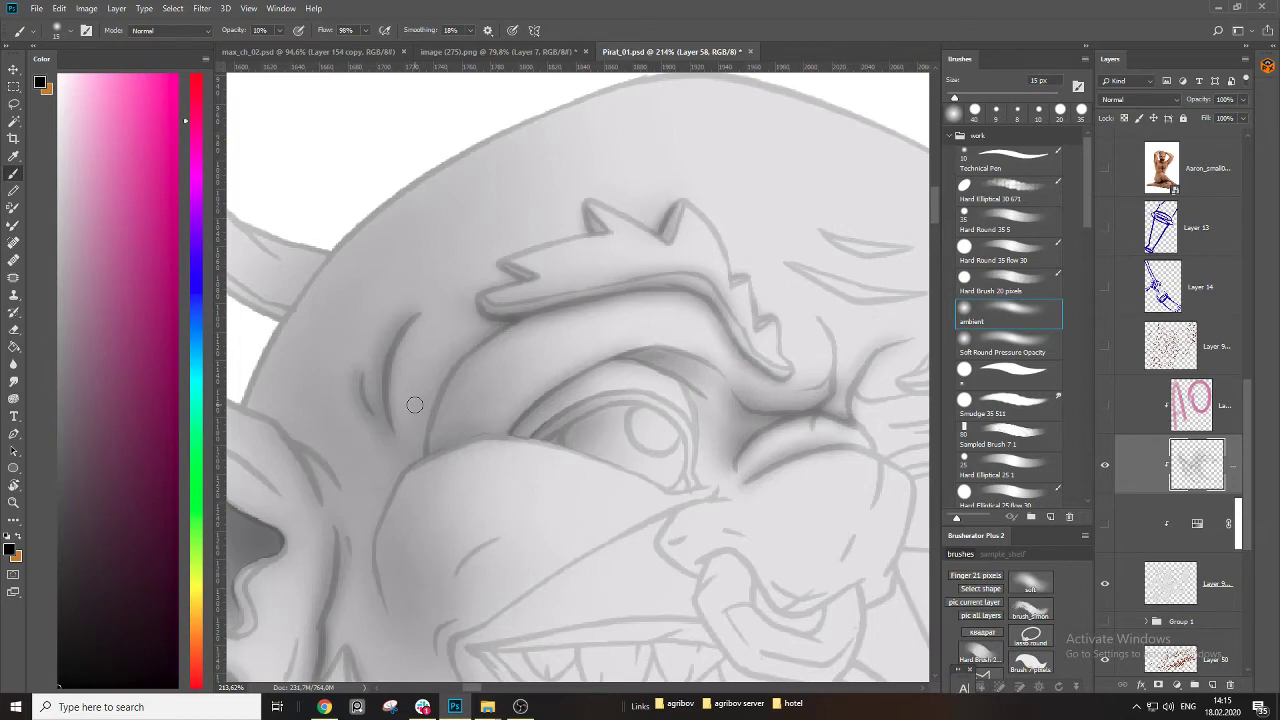
# Shade the end of the goggle strap along the edge where it meets the skull with a small brush.
pyautogui.moveTo(439, 395)
pyautogui.mouseDown()
pyautogui.moveTo(694, 411)
pyautogui.moveTo(744, 443)
pyautogui.mouseUp()
pyautogui.press(']')
pyautogui.press(']')
pyautogui.press(']')
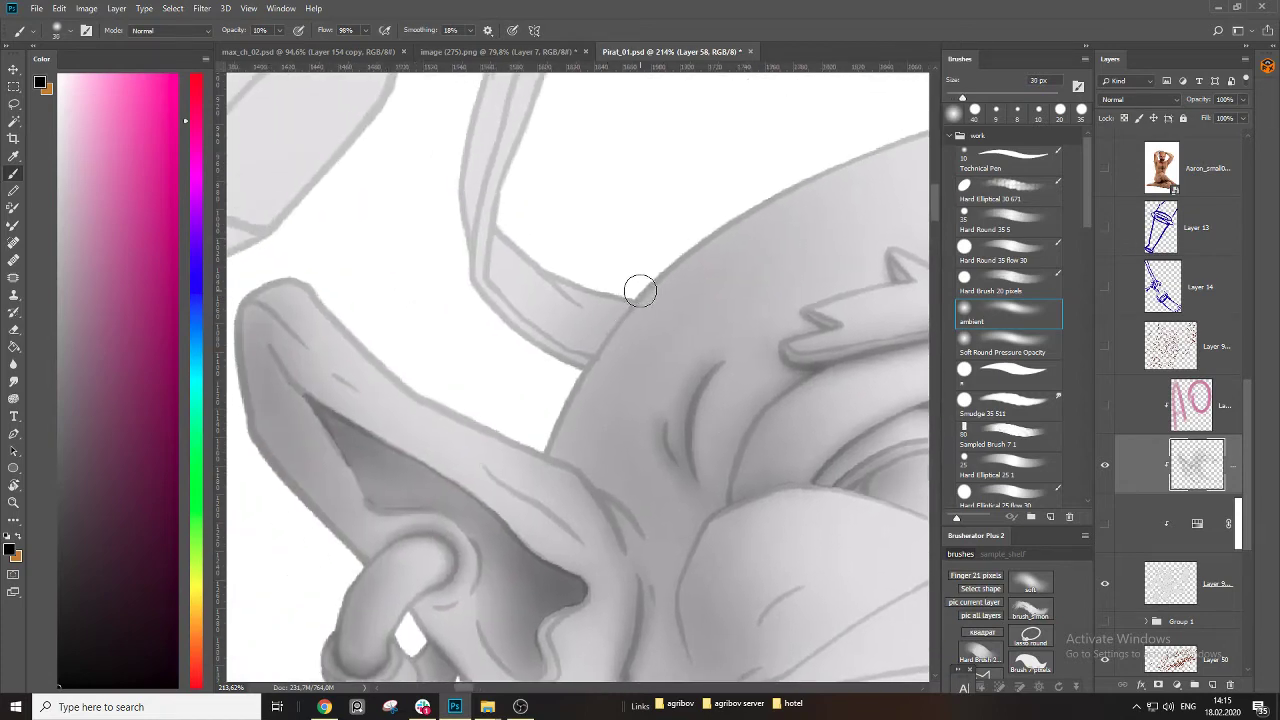
pyautogui.press('[')
pyautogui.press('[')
pyautogui.press('[')
pyautogui.moveTo(631, 303); pyautogui.dragTo(588, 362)
pyautogui.press(']')
pyautogui.press(']')
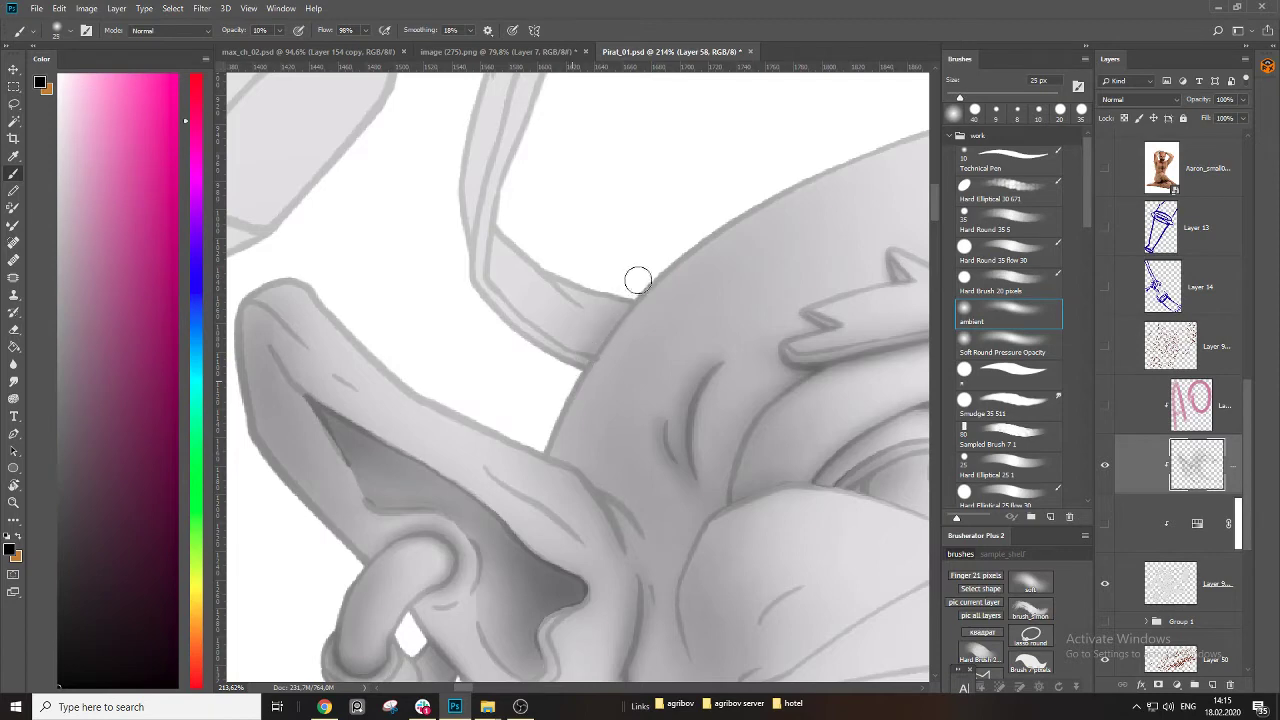
# Widen the shadow on the goggle strap beside the skull, using brush sizes from 25 up to about 60 px.
pyautogui.moveTo(638, 280)
pyautogui.mouseDown()
pyautogui.moveTo(582, 335)
pyautogui.moveTo(584, 289)
pyautogui.moveTo(561, 272)
pyautogui.moveTo(520, 309)
pyautogui.moveTo(565, 258)
pyautogui.moveTo(562, 227)
pyautogui.moveTo(533, 226)
pyautogui.moveTo(511, 293)
pyautogui.moveTo(594, 311)
pyautogui.mouseUp()
pyautogui.press(']')
pyautogui.press(']')
pyautogui.press(']')
pyautogui.press(']')
pyautogui.press(']')
pyautogui.moveTo(569, 364); pyautogui.dragTo(613, 364)
pyautogui.press('[')
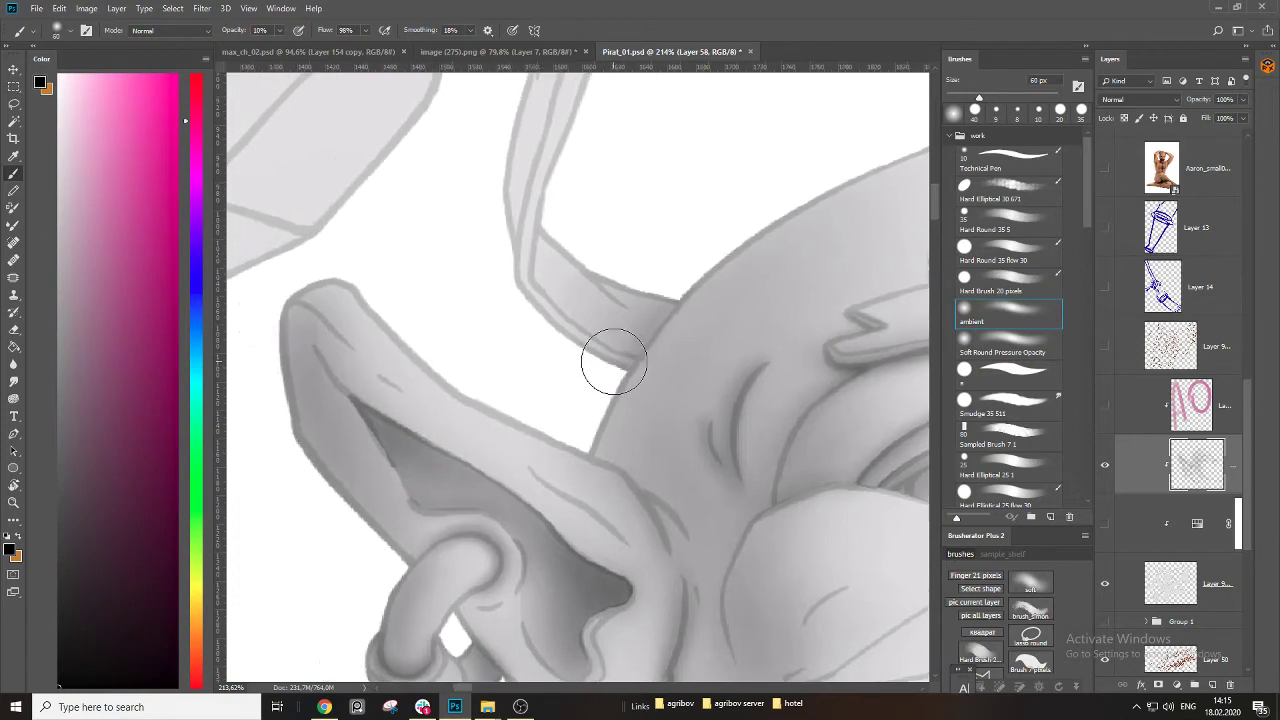
pyautogui.press('[')
pyautogui.press('[')
pyautogui.press('[')
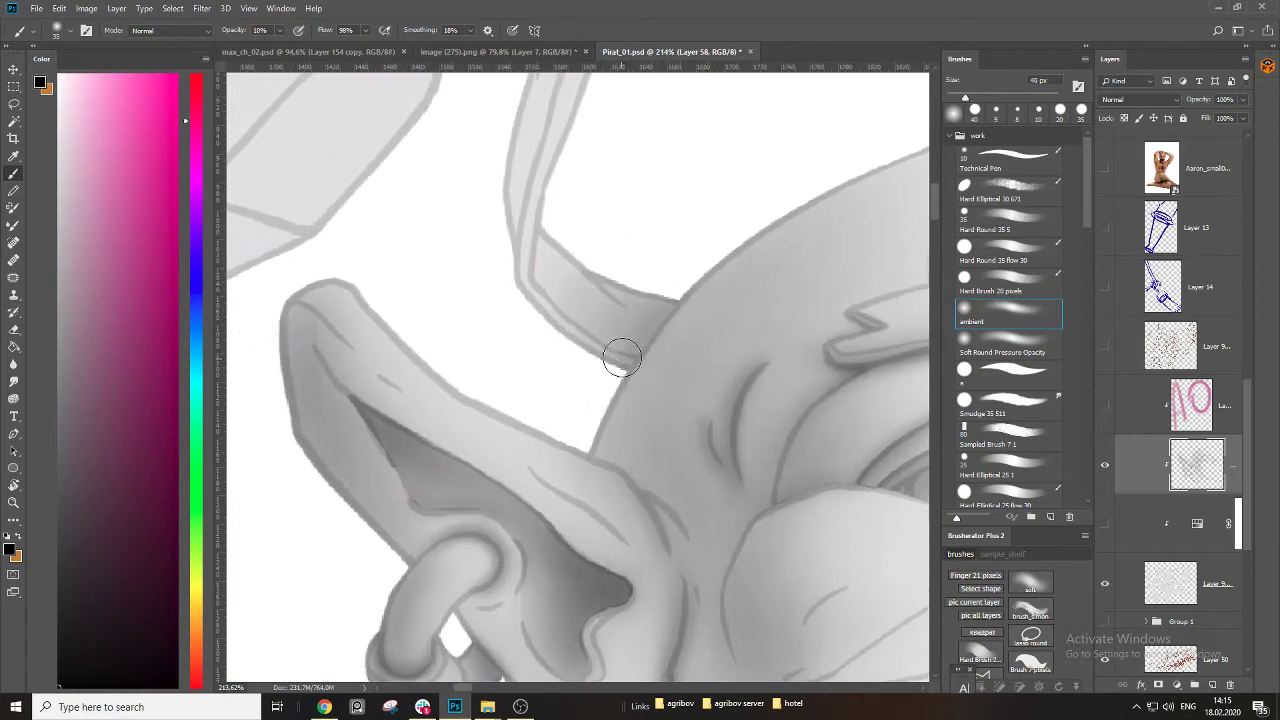
pyautogui.press('[')
pyautogui.press('[')
# Shade the narrow twisted bend of the goggle strap and its lower edge with a 25 to 30 px brush.
pyautogui.scroll(4, 514, 300)
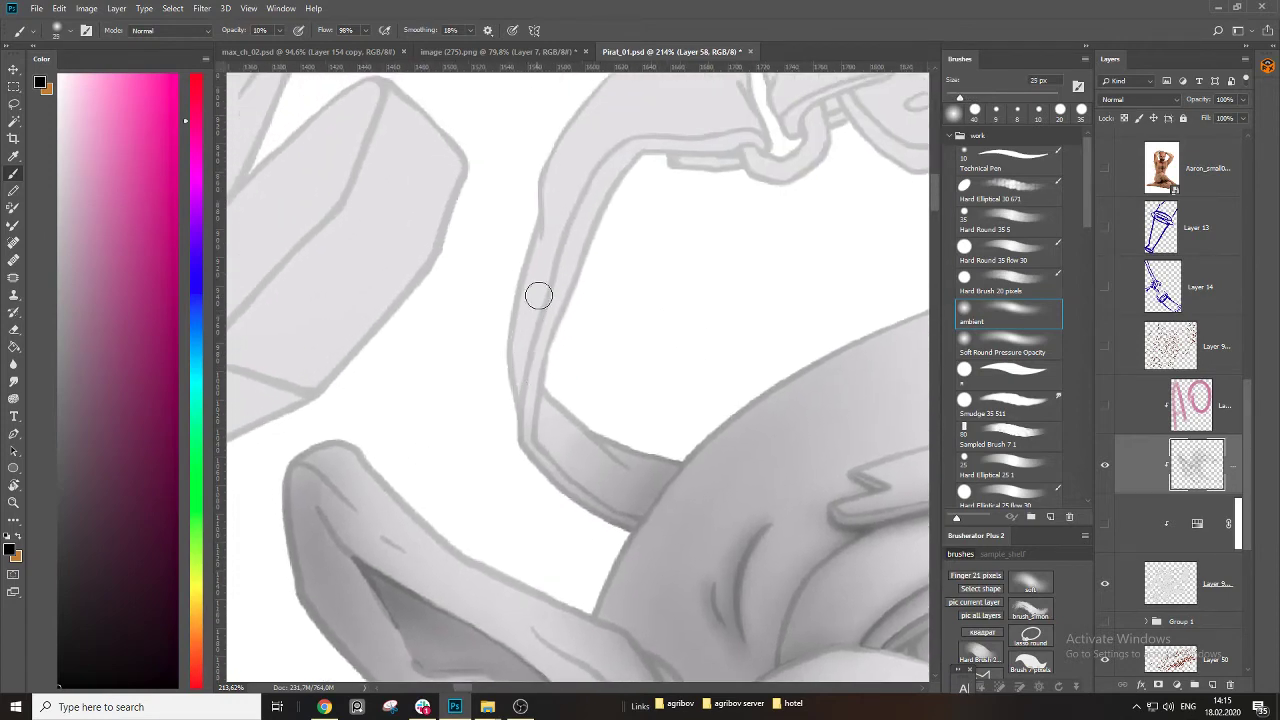
pyautogui.moveTo(536, 266)
pyautogui.mouseDown()
pyautogui.moveTo(513, 421)
pyautogui.moveTo(521, 463)
pyautogui.moveTo(513, 425)
pyautogui.moveTo(562, 230)
pyautogui.moveTo(538, 302)
pyautogui.moveTo(533, 510)
pyautogui.mouseUp()
pyautogui.press(']')
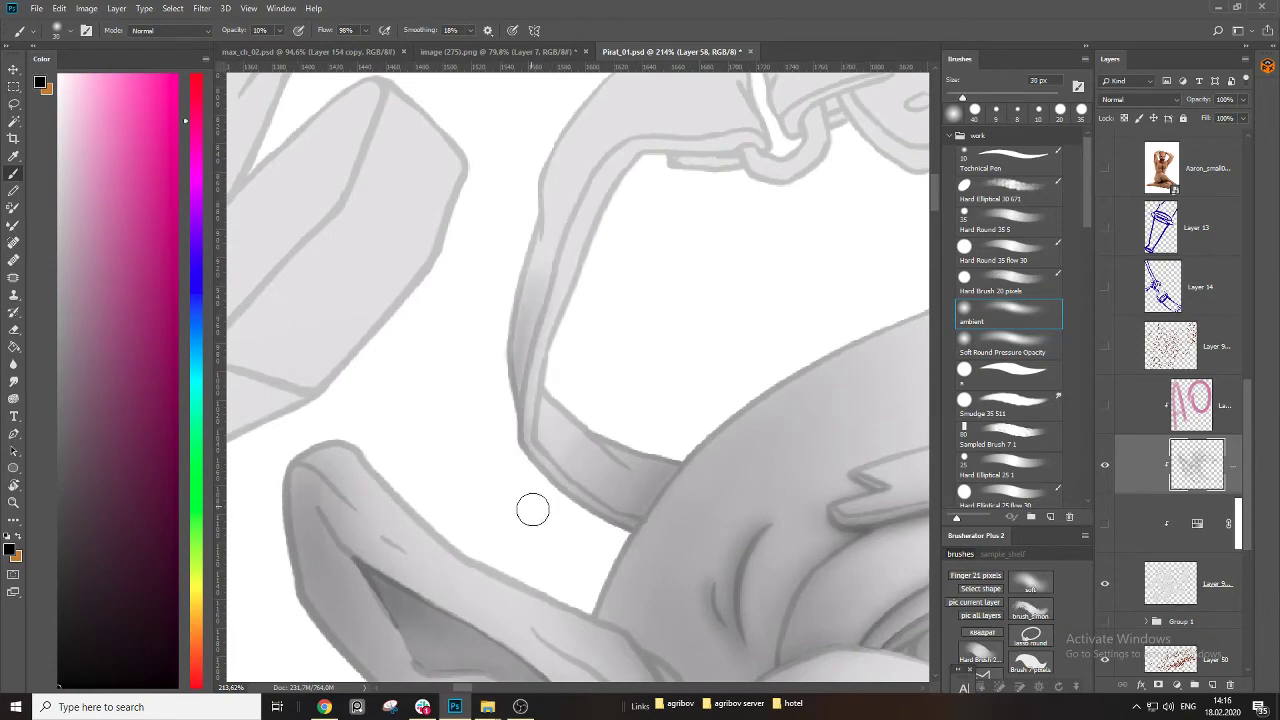
pyautogui.moveTo(532, 434); pyautogui.dragTo(560, 260)
pyautogui.moveTo(537, 386); pyautogui.dragTo(620, 523)
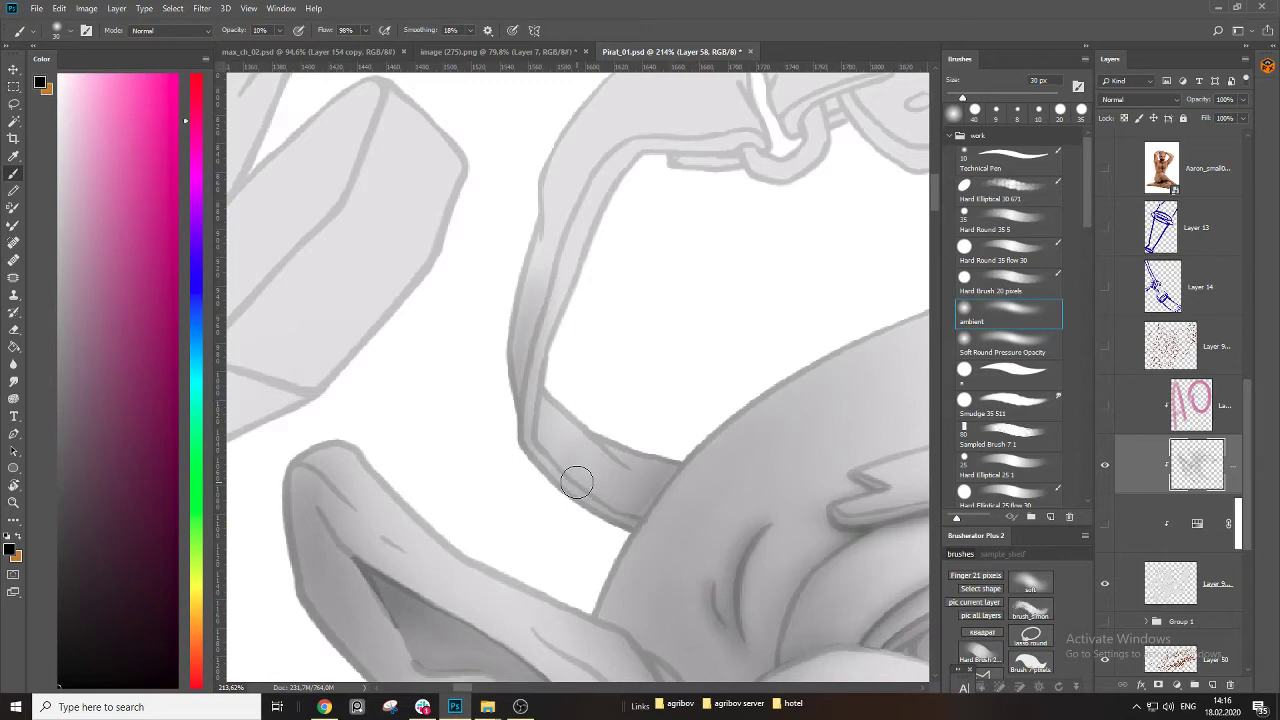
# Darken the skin where the upper ear joins the side of the skull with a soft 20 to 30 px brush.
pyautogui.moveTo(594, 303); pyautogui.dragTo(549, 311)
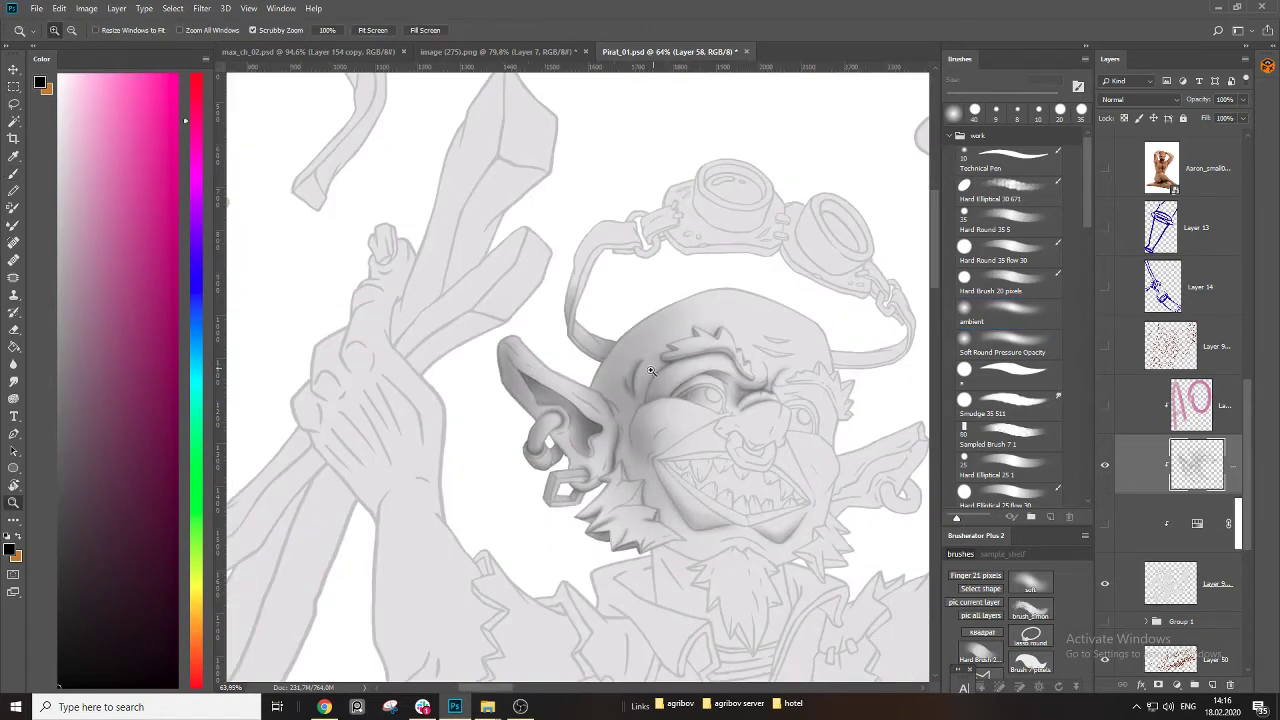
pyautogui.moveTo(652, 371)
pyautogui.mouseDown()
pyautogui.moveTo(682, 388)
pyautogui.moveTo(622, 342)
pyautogui.mouseUp()
pyautogui.press('[')
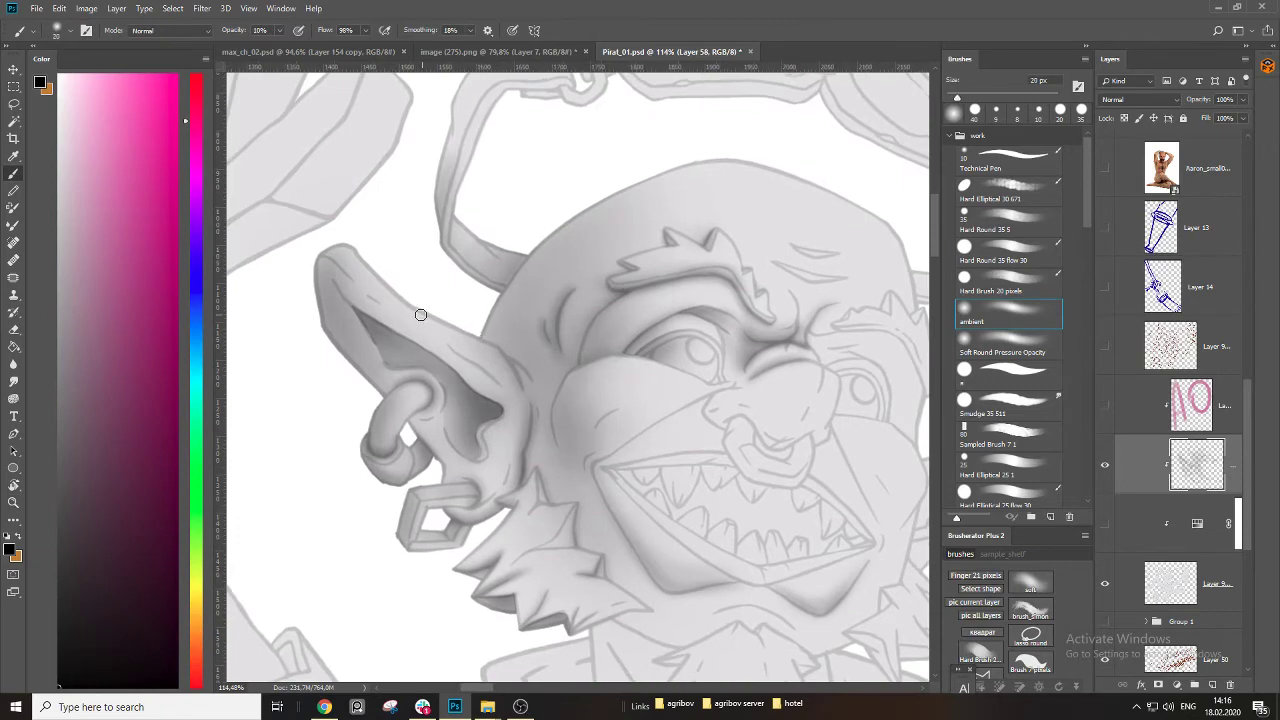
pyautogui.scroll(4, 505, 320)
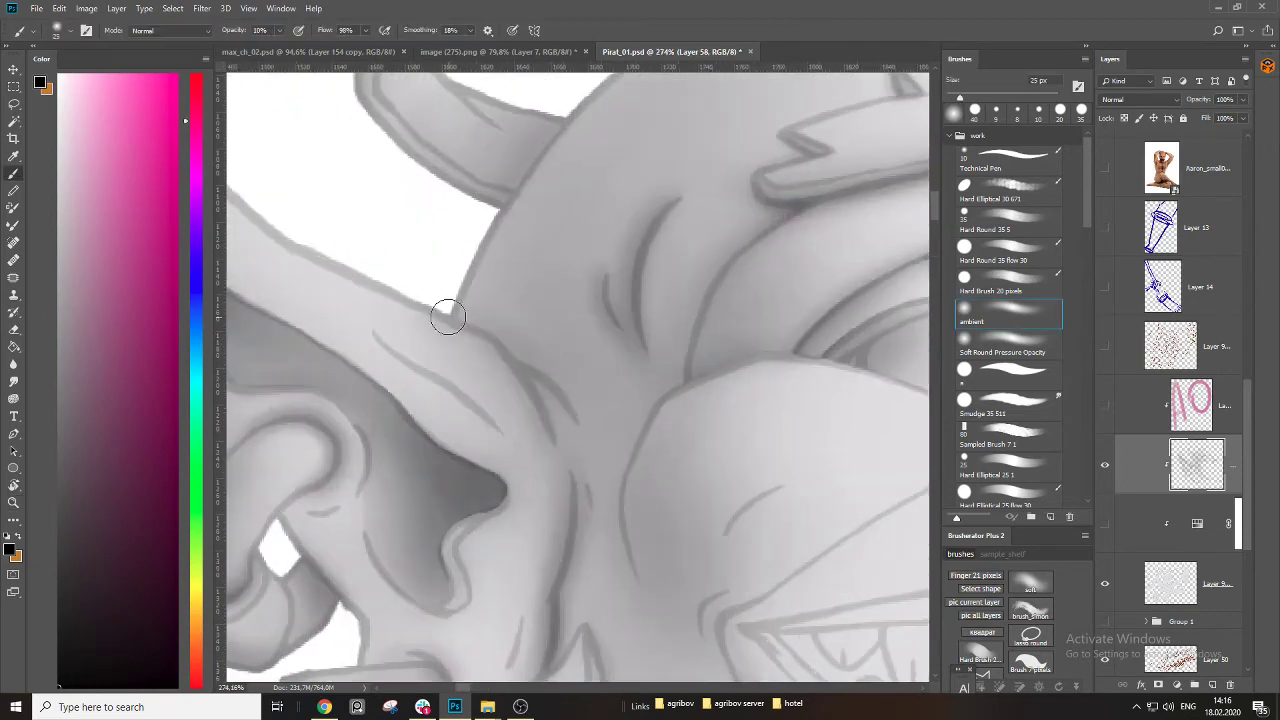
pyautogui.press('[')
pyautogui.press('[')
pyautogui.press(']')
pyautogui.press(']')
pyautogui.press(']')
pyautogui.press(']')
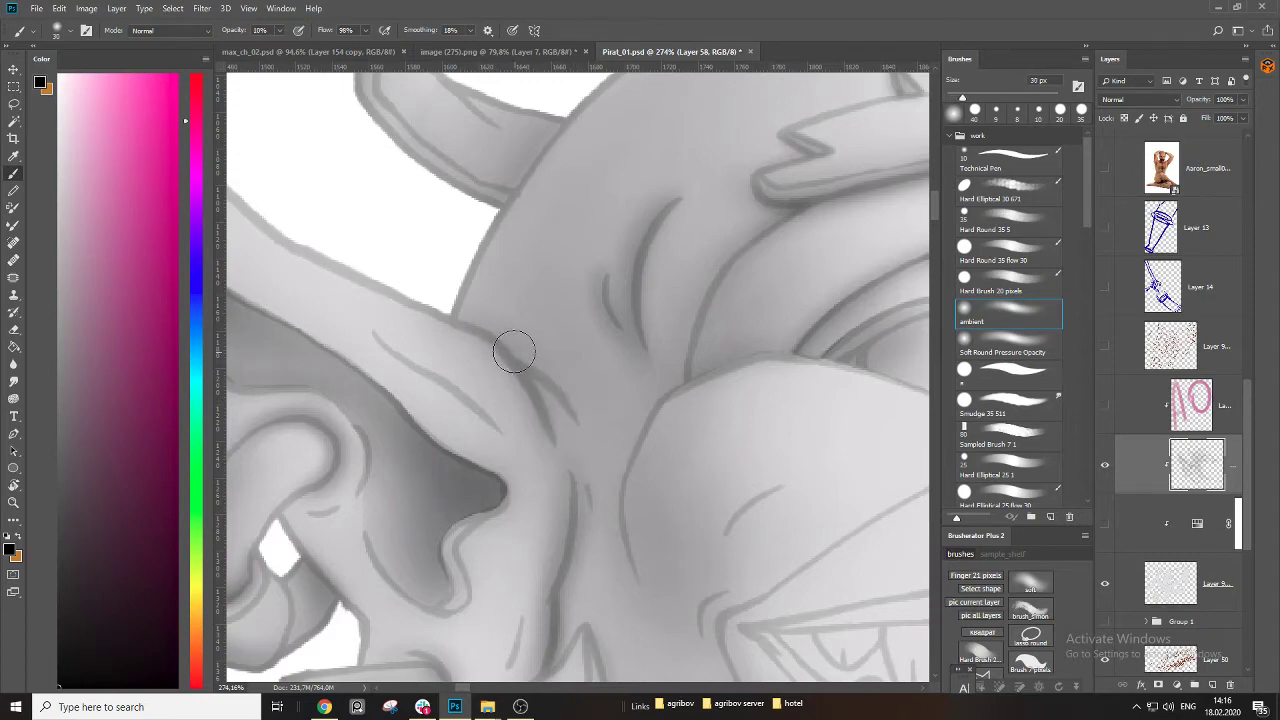
pyautogui.press('[')
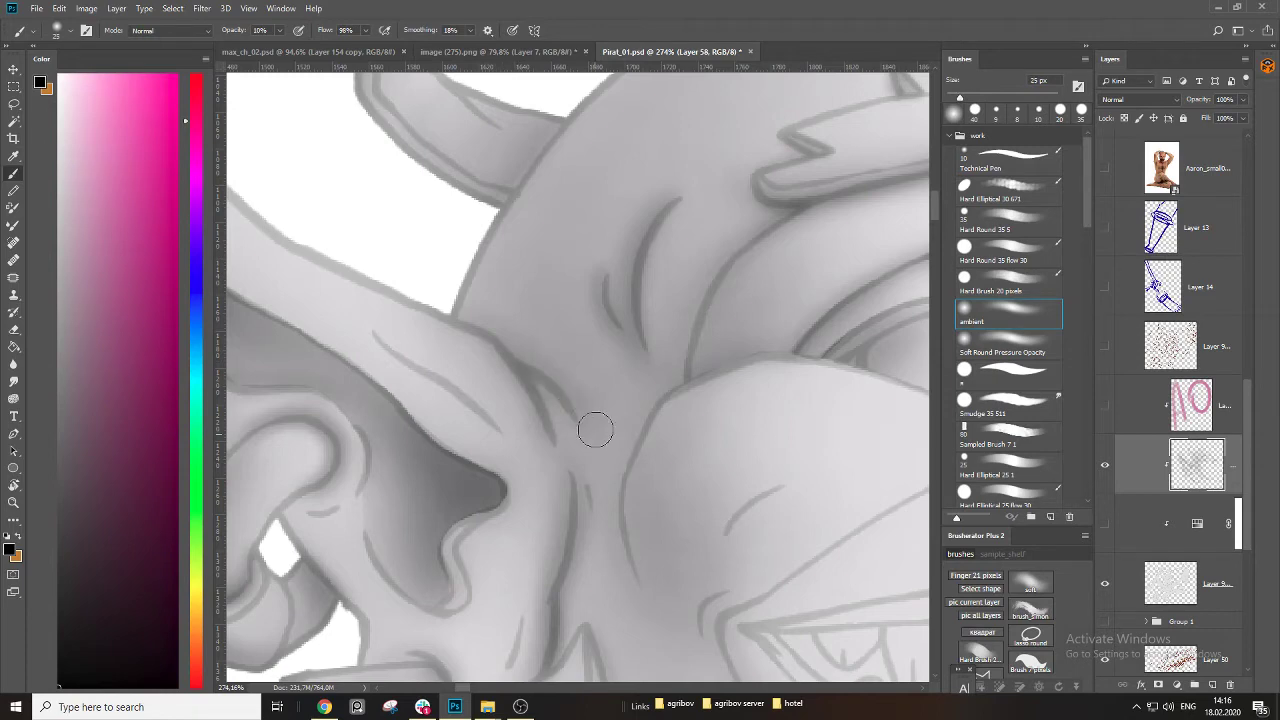
# Shade the long crease on the upper ear near the head with a soft 25 px brush.
pyautogui.press('[')
pyautogui.press('[')
pyautogui.press(']')
pyautogui.press(']')
pyautogui.moveTo(375, 328)
pyautogui.mouseDown()
pyautogui.moveTo(510, 438)
pyautogui.moveTo(470, 445)
pyautogui.mouseUp()
# Shade the folds at the ear tip down into the inner ear opening, reducing the brush from 25 to 15 px.
pyautogui.press('z')
pyautogui.moveTo(413, 353); pyautogui.dragTo(520, 376)
pyautogui.press('b')
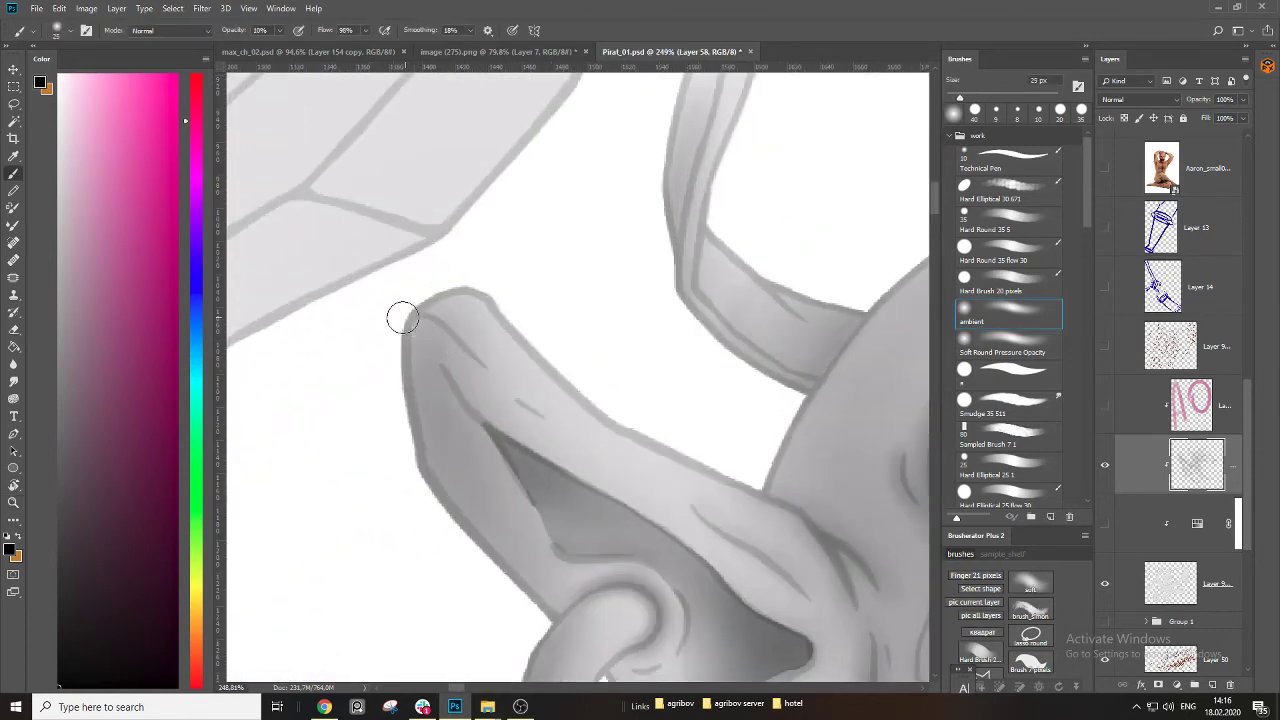
pyautogui.moveTo(413, 325); pyautogui.dragTo(533, 409)
pyautogui.press('[')
pyautogui.press('[')
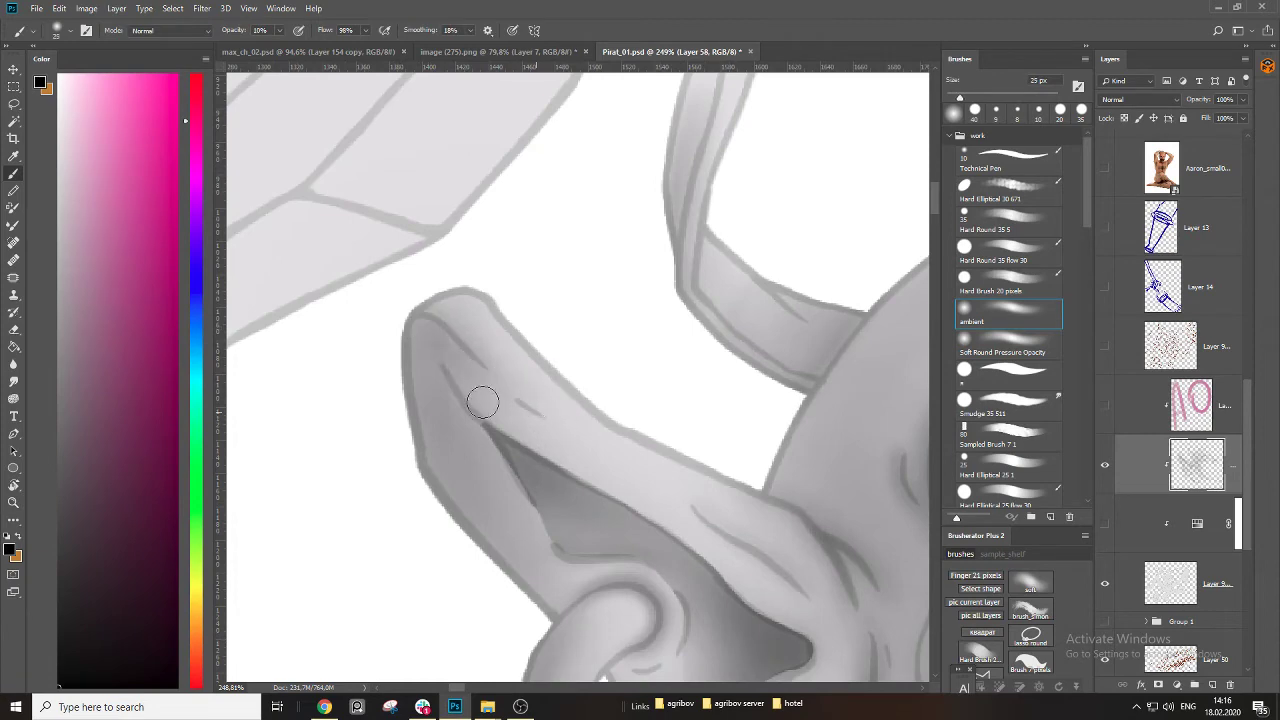
pyautogui.moveTo(442, 370); pyautogui.dragTo(490, 436)
pyautogui.press('[')
pyautogui.moveTo(433, 345); pyautogui.dragTo(551, 484)
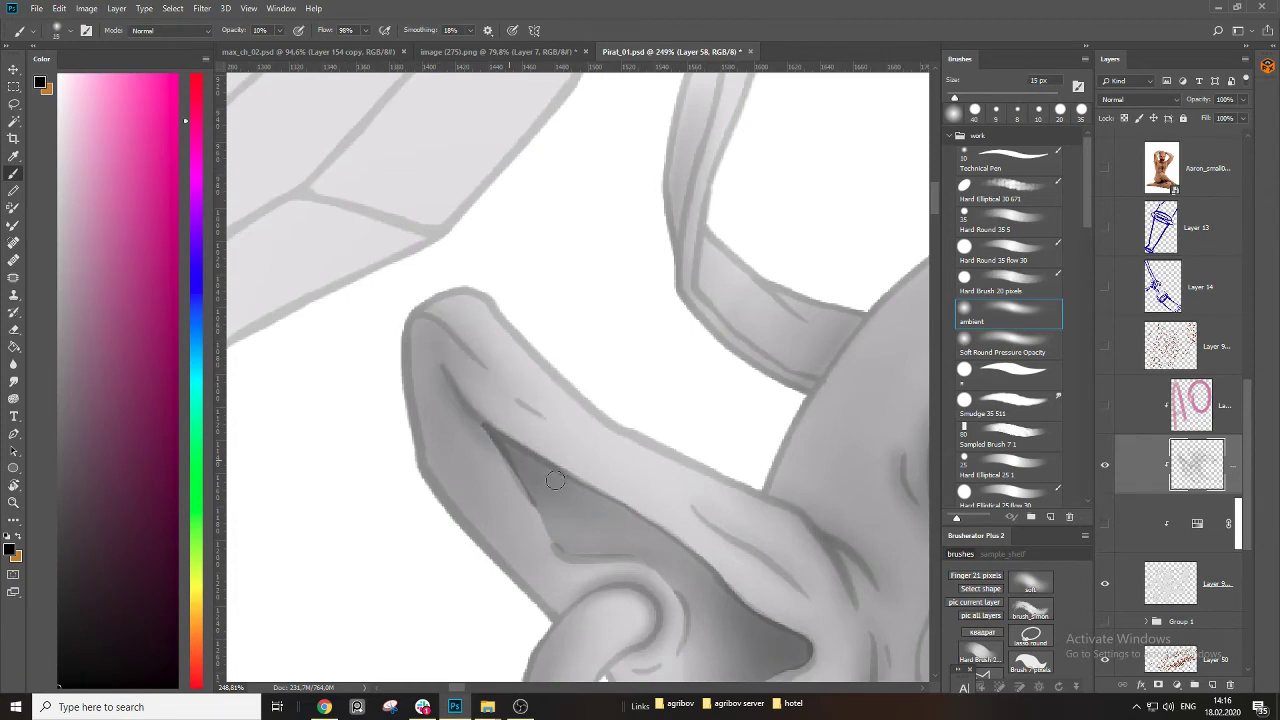
# Check the ambient shading on its own by toggling the visibility of the clipped adjustment layer below it.
pyautogui.press('z')
pyautogui.moveTo(540, 432); pyautogui.dragTo(452, 445)
pyautogui.press('b')
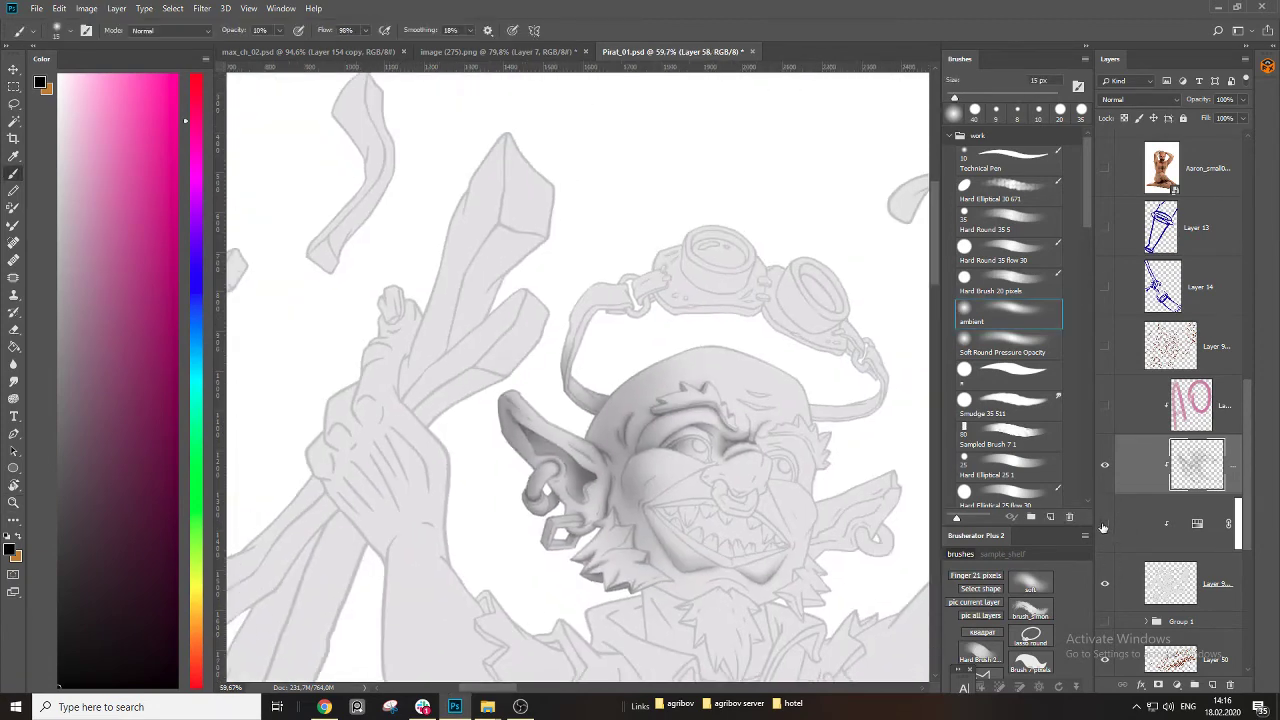
pyautogui.click(1104, 525)
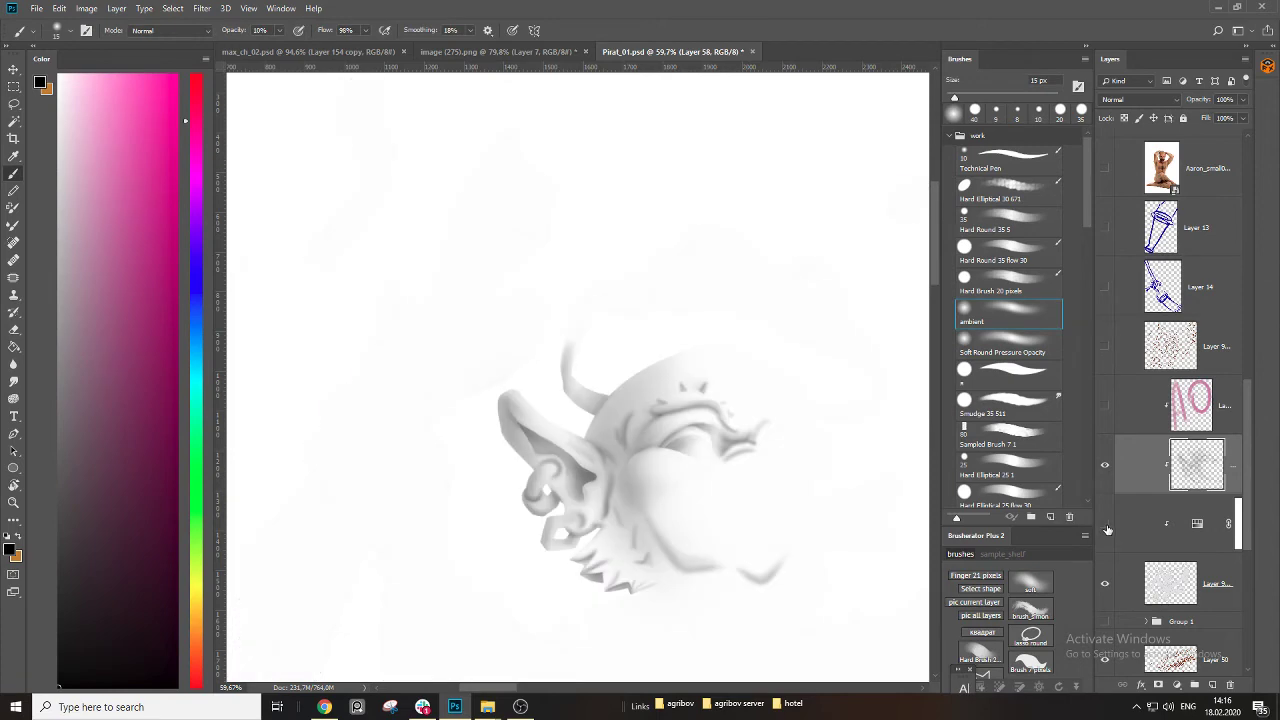
pyautogui.click(1107, 529)
pyautogui.click(1104, 525)
# Extend soft shading over the upper part of the goggle strap with a brush of up to 45 px.
pyautogui.scroll(5, 698, 414)
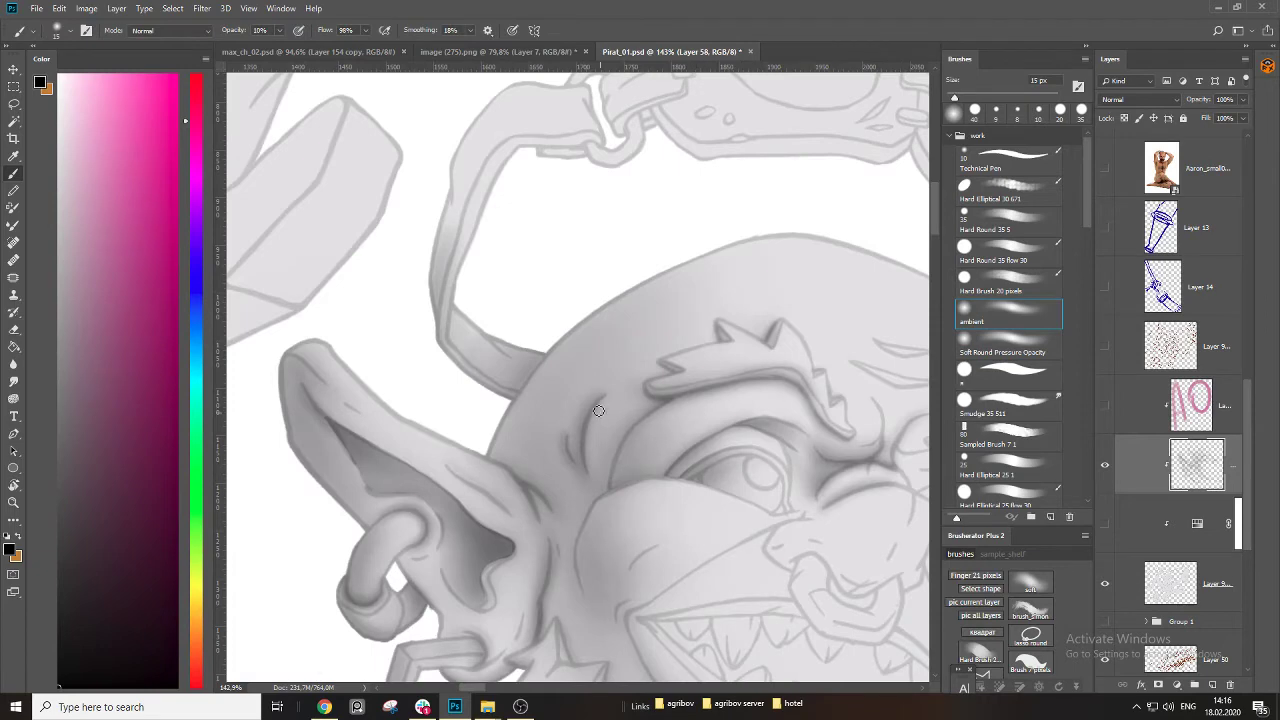
pyautogui.press(']')
pyautogui.press(']')
pyautogui.press(']')
pyautogui.moveTo(488, 360)
pyautogui.mouseDown()
pyautogui.moveTo(487, 319)
pyautogui.moveTo(459, 449)
pyautogui.mouseUp()
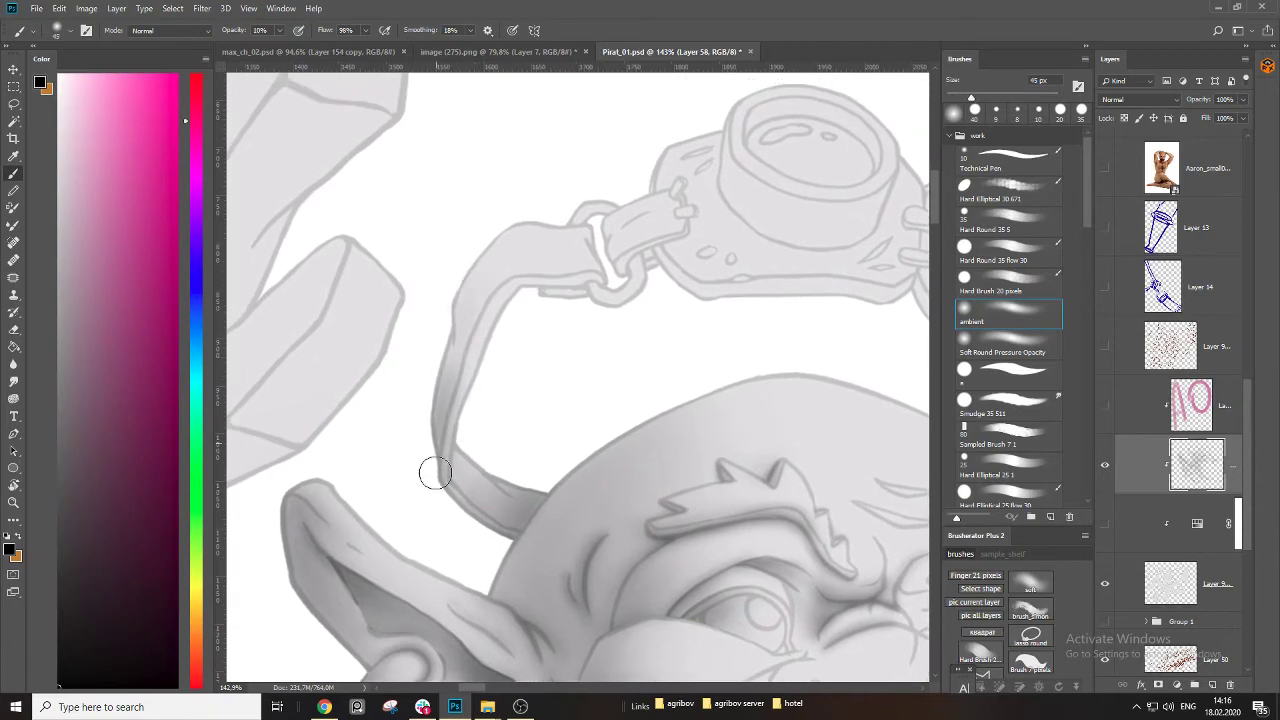
pyautogui.press('[')
pyautogui.press('[')
pyautogui.press('[')
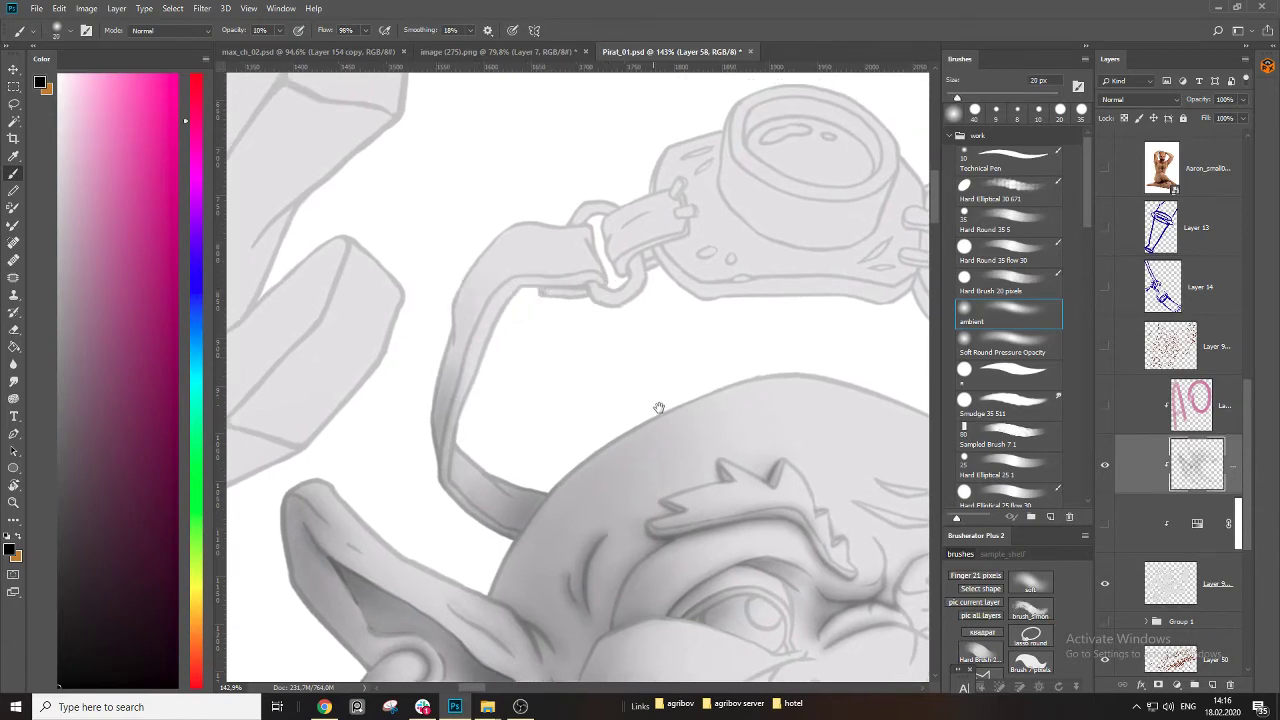
# Shade the open eye around the iris, starting at 30 px and reducing the brush for the finer areas.
pyautogui.moveTo(659, 409); pyautogui.dragTo(539, 298)
pyautogui.press(']')
pyautogui.press(']')
pyautogui.press(']')
pyautogui.press(']')
pyautogui.press(']')
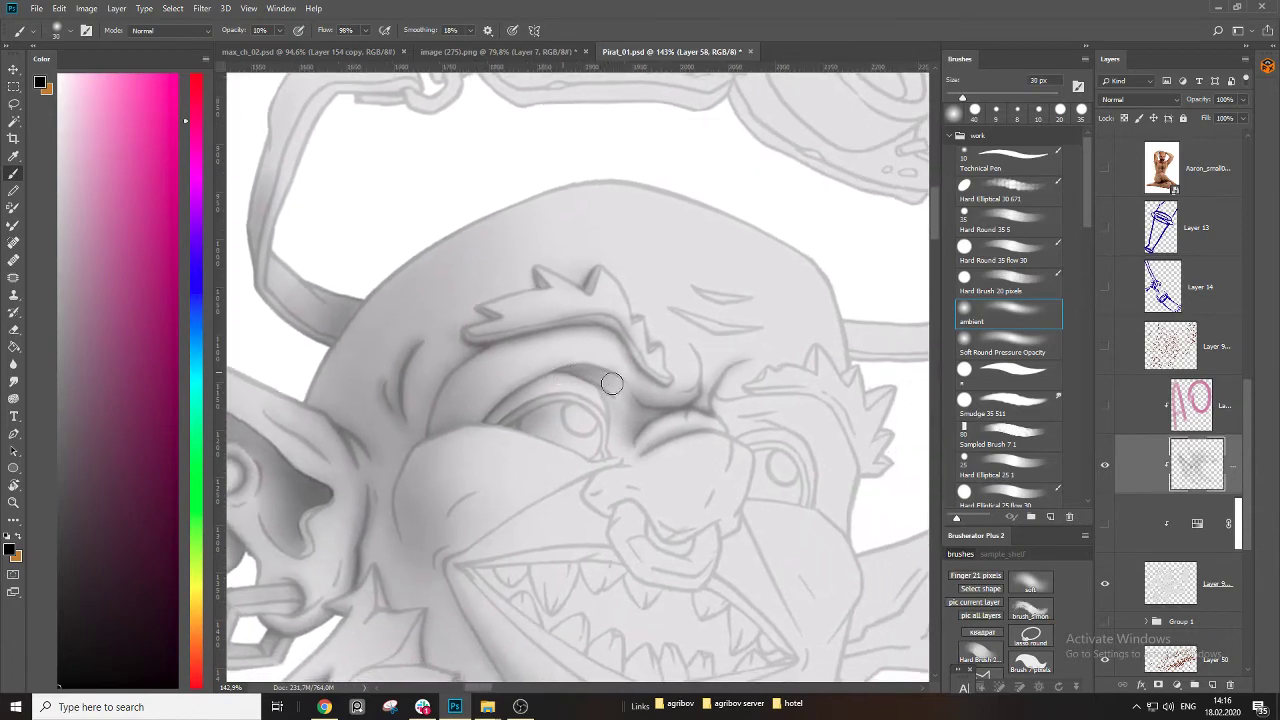
pyautogui.moveTo(543, 437); pyautogui.dragTo(600, 425)
pyautogui.press('[')
pyautogui.press('[')
pyautogui.press('[')
pyautogui.press('[')
pyautogui.press('[')
pyautogui.press('[')
pyautogui.press('[')
pyautogui.moveTo(566, 357)
pyautogui.mouseDown()
pyautogui.moveTo(655, 371)
pyautogui.moveTo(689, 433)
pyautogui.moveTo(653, 503)
pyautogui.moveTo(687, 436)
pyautogui.moveTo(679, 395)
pyautogui.moveTo(655, 374)
pyautogui.moveTo(579, 358)
pyautogui.moveTo(523, 378)
pyautogui.moveTo(470, 423)
pyautogui.moveTo(562, 364)
pyautogui.moveTo(615, 357)
pyautogui.moveTo(685, 408)
pyautogui.moveTo(686, 450)
pyautogui.moveTo(653, 500)
pyautogui.moveTo(648, 478)
pyautogui.moveTo(556, 414)
pyautogui.mouseUp()
# Darken the iris rim and the inner corner of the eye with a fine brush of about 9 px.
pyautogui.press(']')
pyautogui.press('[')
pyautogui.press('[')
pyautogui.moveTo(506, 302)
pyautogui.mouseDown()
pyautogui.moveTo(523, 349)
pyautogui.moveTo(600, 334)
pyautogui.moveTo(566, 360)
pyautogui.moveTo(514, 301)
pyautogui.mouseUp()
pyautogui.press(']')
pyautogui.moveTo(532, 365)
pyautogui.mouseDown()
pyautogui.moveTo(589, 342)
pyautogui.moveTo(598, 388)
pyautogui.moveTo(584, 432)
pyautogui.mouseUp()
pyautogui.press('[')
pyautogui.moveTo(598, 382); pyautogui.dragTo(610, 426)
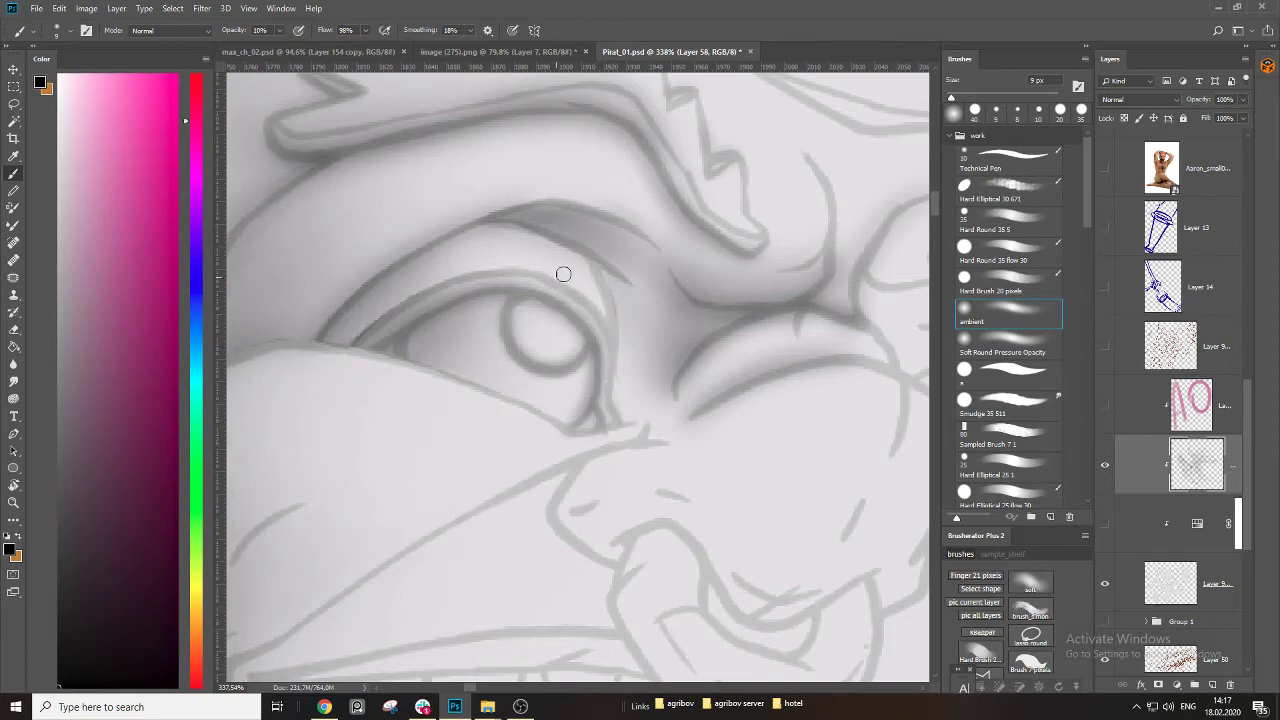
# Shade the inner corner of the open eye and the folds on the nose bridge with a brush of up to 25 px.
pyautogui.moveTo(611, 286); pyautogui.dragTo(614, 326)
pyautogui.moveTo(672, 404); pyautogui.dragTo(531, 383)
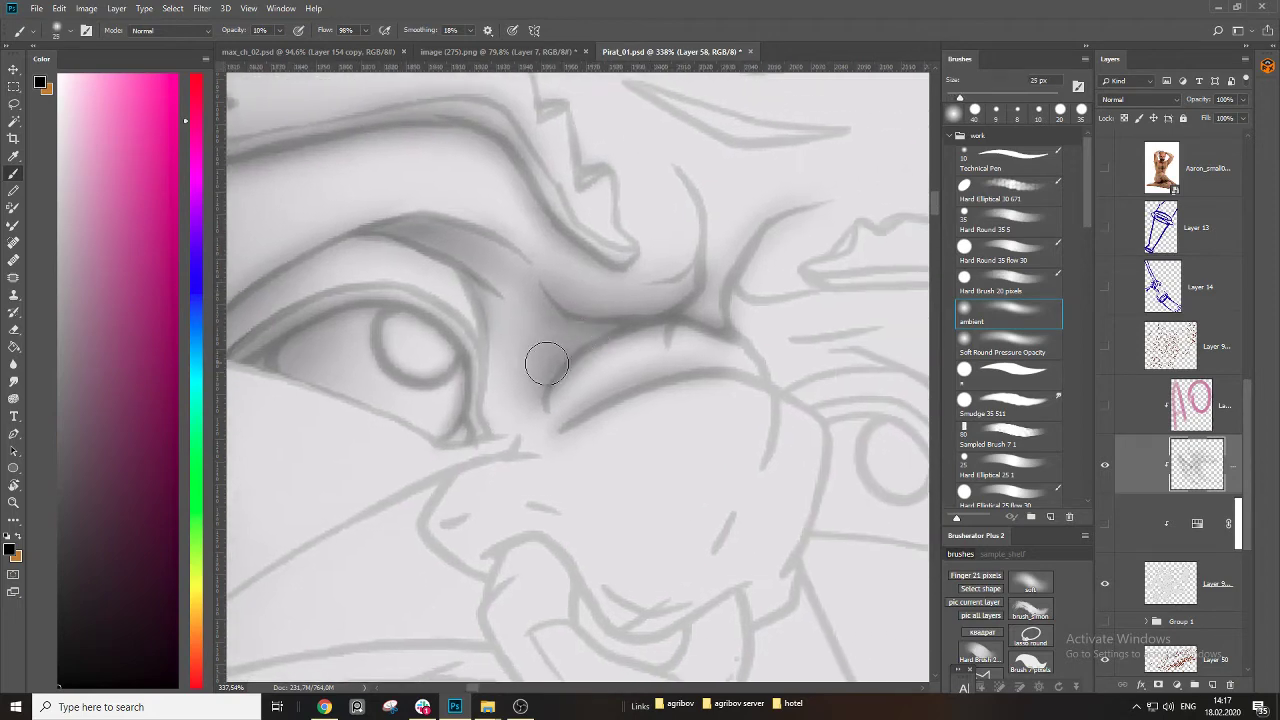
pyautogui.press(']')
pyautogui.moveTo(557, 429)
pyautogui.mouseDown()
pyautogui.moveTo(649, 377)
pyautogui.moveTo(760, 380)
pyautogui.moveTo(609, 429)
pyautogui.moveTo(612, 440)
pyautogui.mouseUp()
pyautogui.press('[')
pyautogui.moveTo(566, 356)
pyautogui.mouseDown()
pyautogui.moveTo(590, 381)
pyautogui.moveTo(655, 385)
pyautogui.moveTo(631, 368)
pyautogui.moveTo(650, 294)
pyautogui.moveTo(587, 370)
pyautogui.moveTo(574, 365)
pyautogui.moveTo(662, 375)
pyautogui.moveTo(584, 378)
pyautogui.moveTo(753, 379)
pyautogui.mouseUp()
# Shade beneath the squinting eye's eyebrow from the inner crease to the outer tip, with the brush between 10 and 20 px.
pyautogui.press('[')
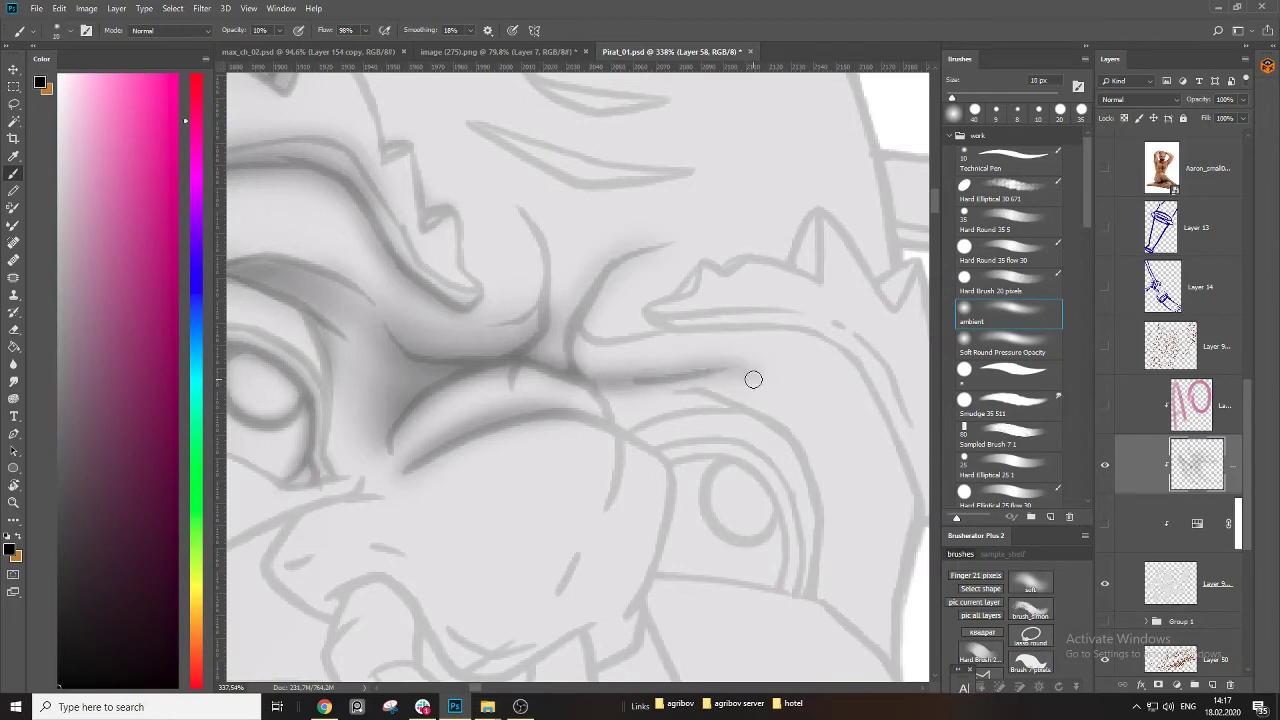
pyautogui.moveTo(590, 350)
pyautogui.mouseDown()
pyautogui.moveTo(574, 334)
pyautogui.moveTo(775, 328)
pyautogui.moveTo(857, 366)
pyautogui.moveTo(677, 319)
pyautogui.mouseUp()
pyautogui.press(']')
pyautogui.press(']')
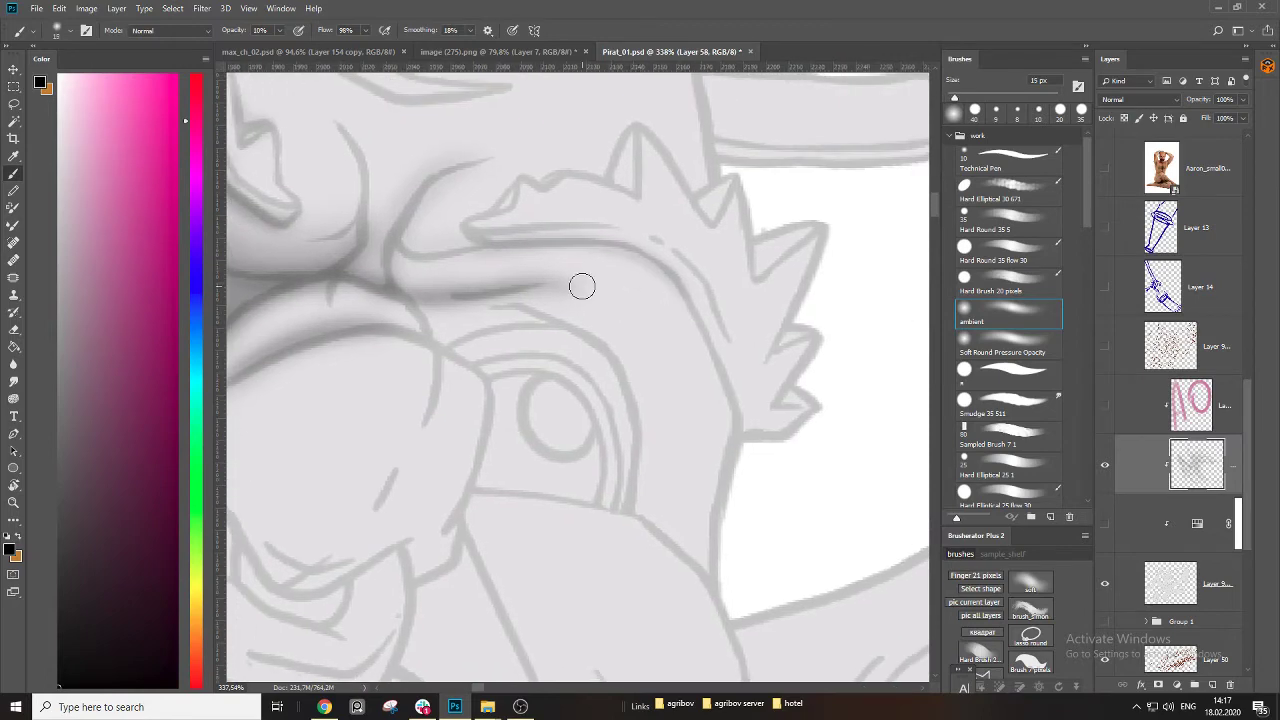
pyautogui.moveTo(491, 248)
pyautogui.mouseDown()
pyautogui.moveTo(581, 240)
pyautogui.moveTo(648, 260)
pyautogui.moveTo(687, 291)
pyautogui.moveTo(764, 462)
pyautogui.moveTo(683, 285)
pyautogui.moveTo(649, 253)
pyautogui.moveTo(530, 239)
pyautogui.moveTo(488, 250)
pyautogui.moveTo(550, 240)
pyautogui.moveTo(624, 252)
pyautogui.moveTo(688, 297)
pyautogui.moveTo(737, 416)
pyautogui.moveTo(714, 551)
pyautogui.mouseUp()
pyautogui.press('[')
pyautogui.press(']')
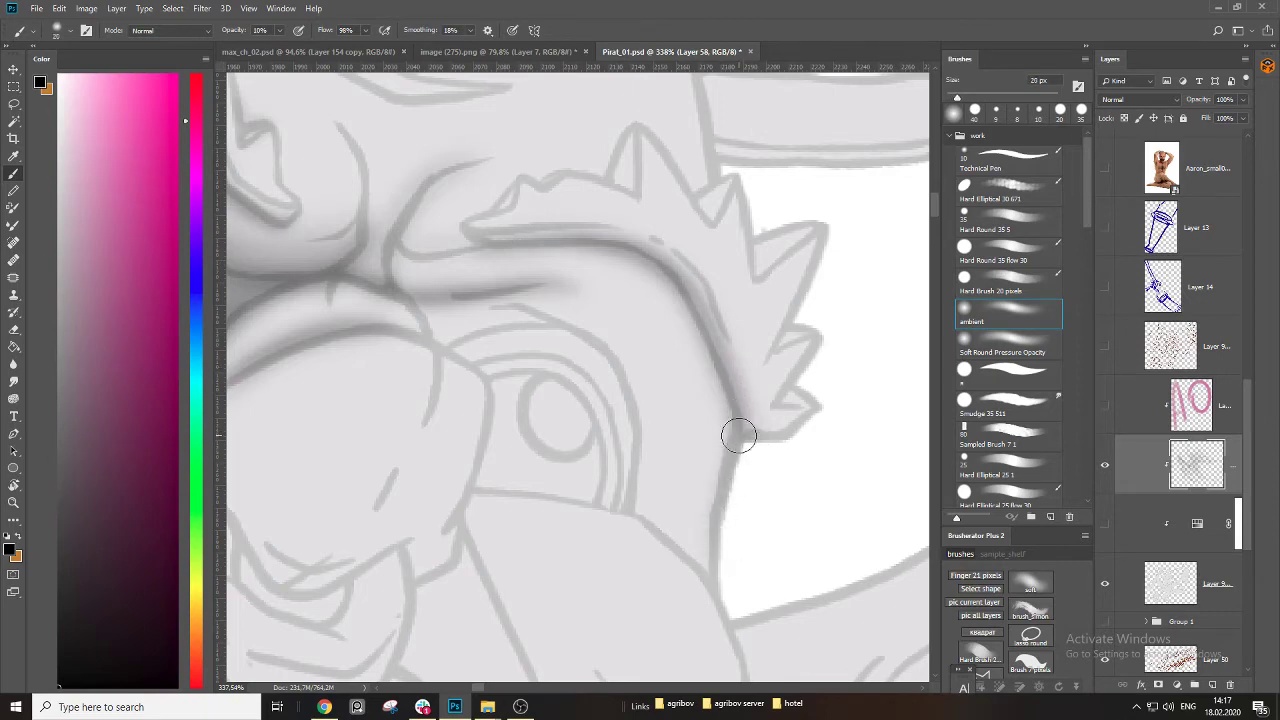
pyautogui.moveTo(740, 437)
pyautogui.mouseDown()
pyautogui.moveTo(782, 438)
pyautogui.moveTo(830, 400)
pyautogui.mouseUp()
pyautogui.moveTo(720, 403)
pyautogui.mouseDown()
pyautogui.moveTo(760, 466)
pyautogui.moveTo(765, 518)
pyautogui.mouseUp()
# Shade behind the tall tuft and along the upper edge of the squinting eye's eyebrow, starting at 15 px.
pyautogui.press('[')
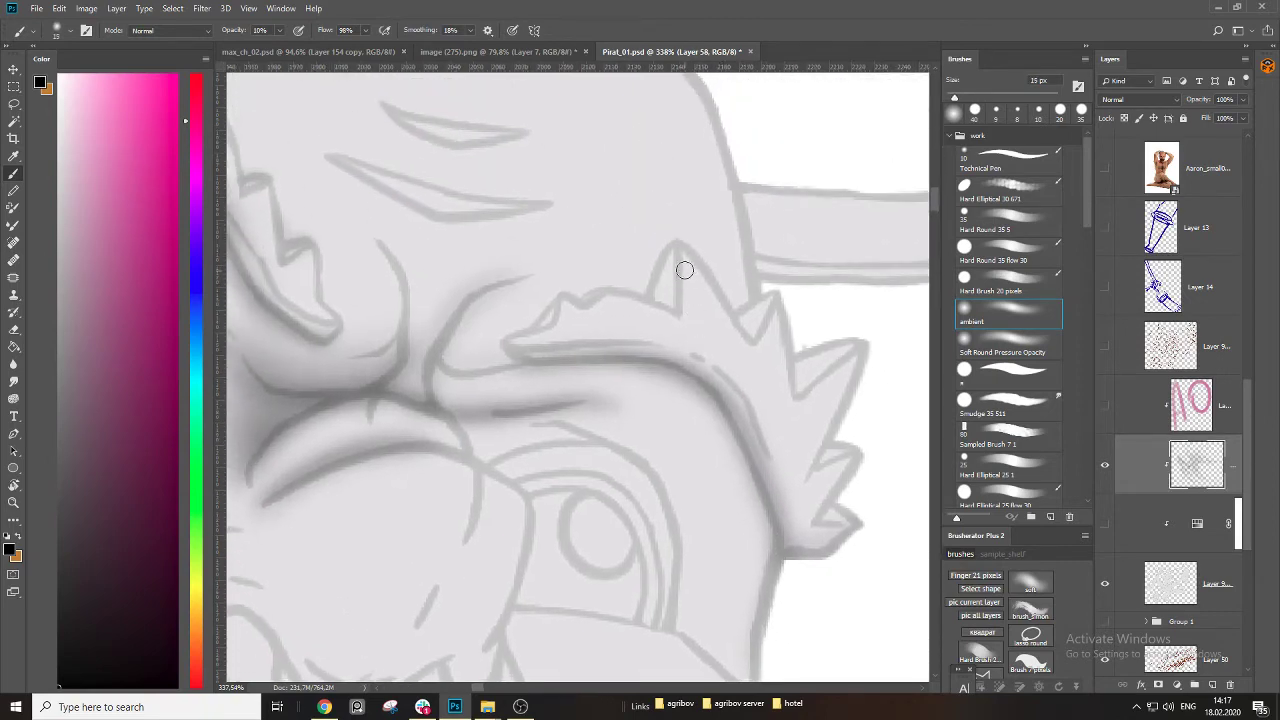
pyautogui.moveTo(658, 262); pyautogui.dragTo(643, 294)
pyautogui.press(']')
pyautogui.press(']')
pyautogui.press(']')
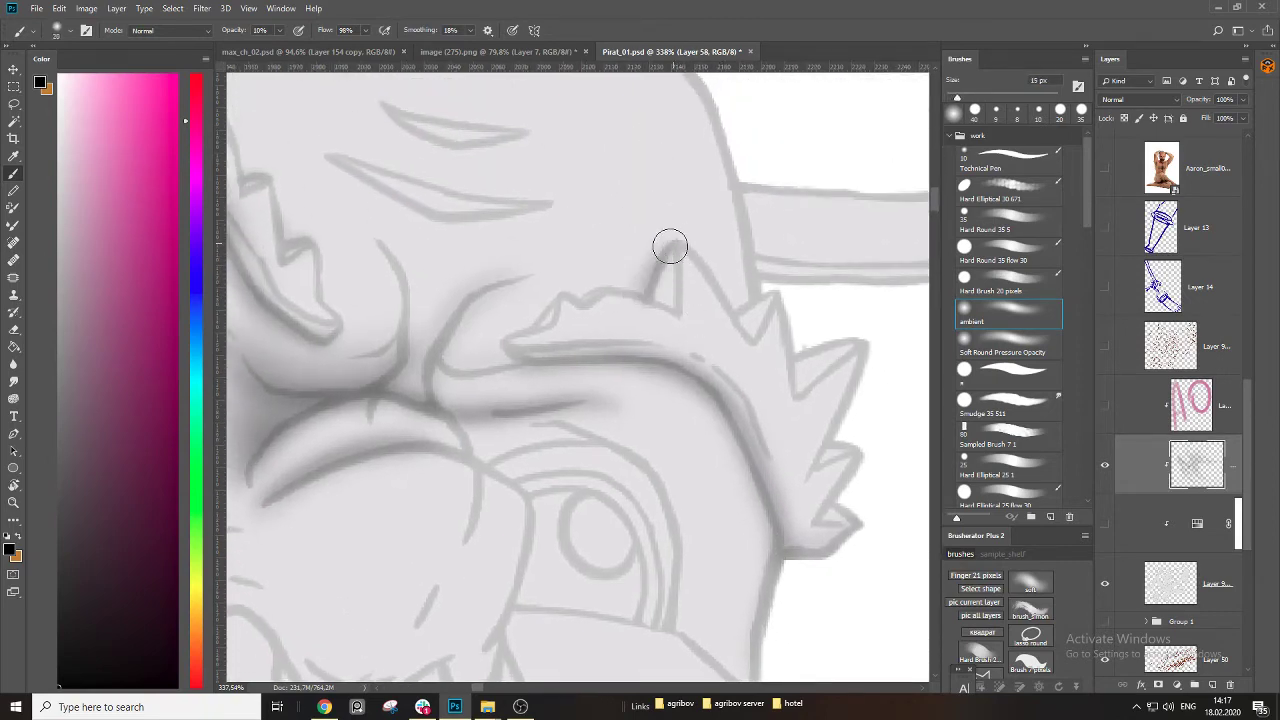
pyautogui.moveTo(671, 249)
pyautogui.mouseDown()
pyautogui.moveTo(637, 296)
pyautogui.moveTo(590, 292)
pyautogui.moveTo(503, 333)
pyautogui.mouseUp()
# Darken the notch at the head's edge and the underside of the long outer eyebrow tuft, with the brush between 10 and 20 px.
pyautogui.press('[')
pyautogui.press('[')
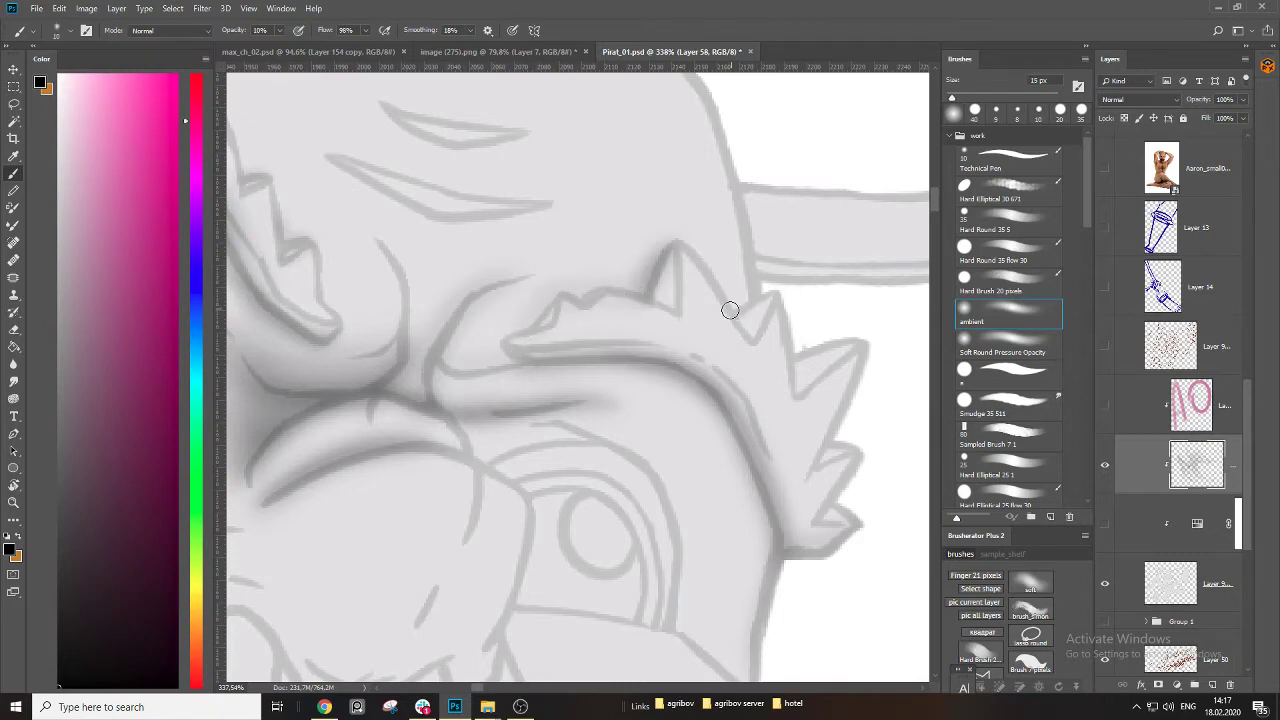
pyautogui.moveTo(731, 311)
pyautogui.mouseDown()
pyautogui.moveTo(786, 282)
pyautogui.moveTo(732, 311)
pyautogui.mouseUp()
pyautogui.moveTo(795, 397); pyautogui.dragTo(869, 341)
pyautogui.press(']')
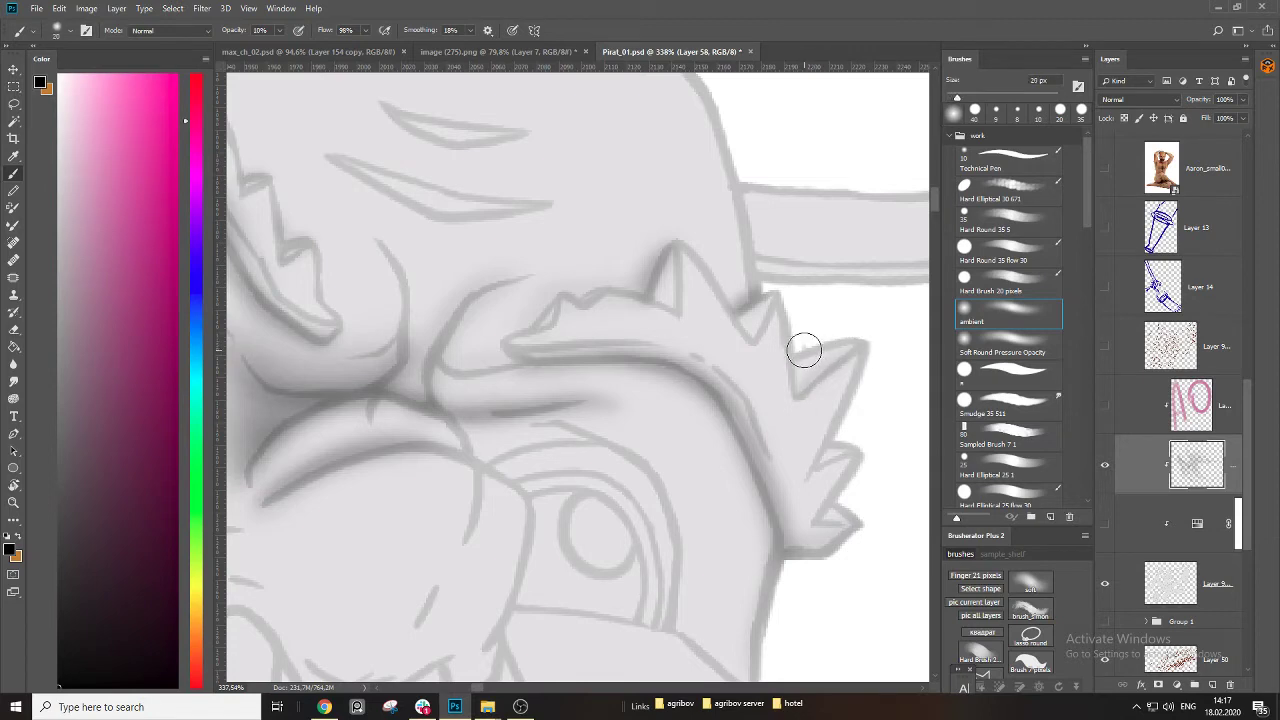
pyautogui.moveTo(801, 383)
pyautogui.mouseDown()
pyautogui.moveTo(808, 366)
pyautogui.moveTo(879, 333)
pyautogui.mouseUp()
pyautogui.press('[')
pyautogui.press('[')
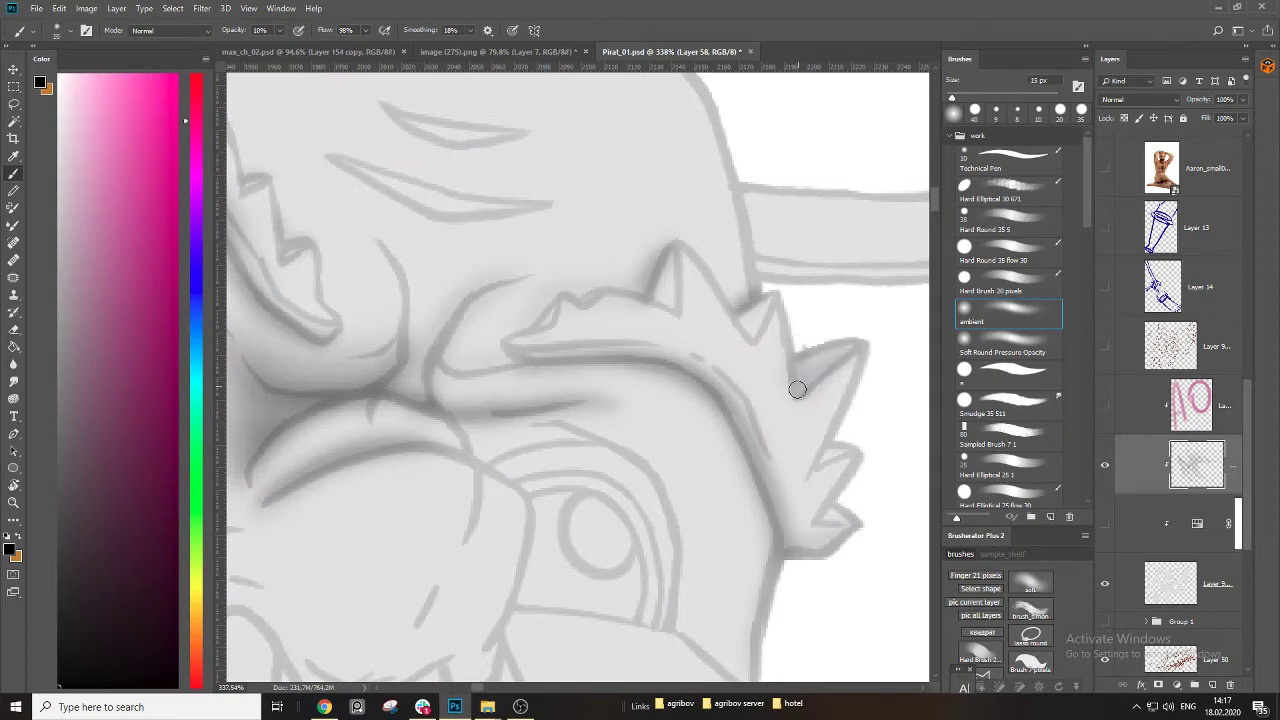
pyautogui.moveTo(798, 388); pyautogui.dragTo(863, 327)
# Shade the gaps between the small lower tufts at the eyebrow's outer end with a 10 px brush.
pyautogui.press(']')
pyautogui.press('[')
pyautogui.moveTo(790, 400); pyautogui.dragTo(716, 368)
pyautogui.moveTo(746, 437); pyautogui.dragTo(788, 415)
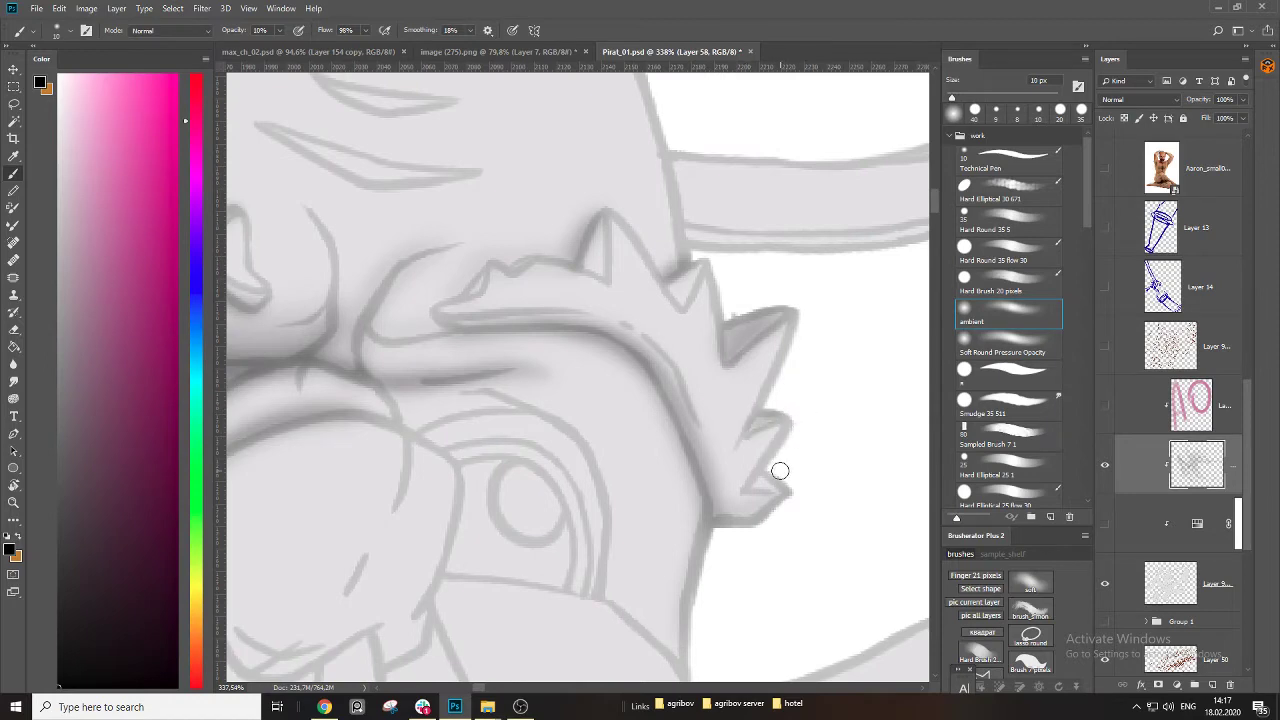
pyautogui.moveTo(665, 299); pyautogui.dragTo(694, 371)
# Deepen the shading around the eyebrow's tall tuft and in the notch at the head's edge, using a brush of up to 20 px.
pyautogui.press(']')
pyautogui.press(']')
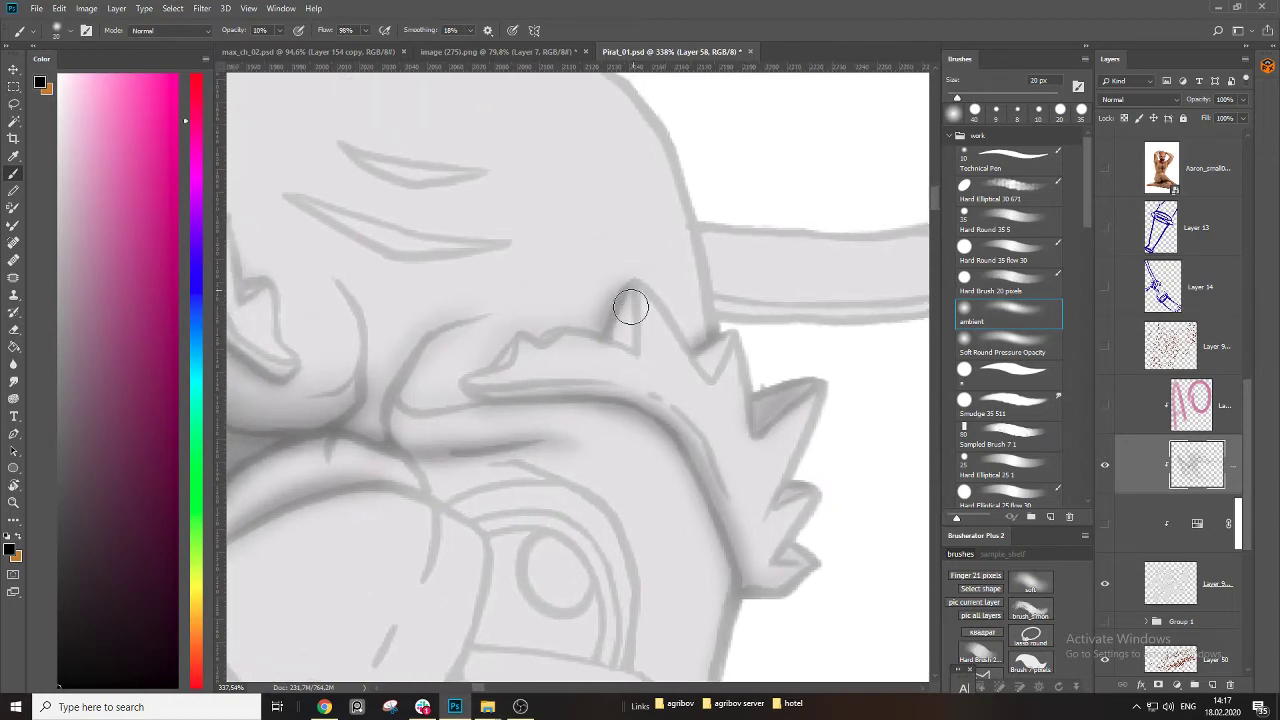
pyautogui.moveTo(627, 306); pyautogui.dragTo(621, 342)
pyautogui.moveTo(706, 345)
pyautogui.mouseDown()
pyautogui.moveTo(686, 360)
pyautogui.moveTo(681, 315)
pyautogui.moveTo(661, 366)
pyautogui.mouseUp()
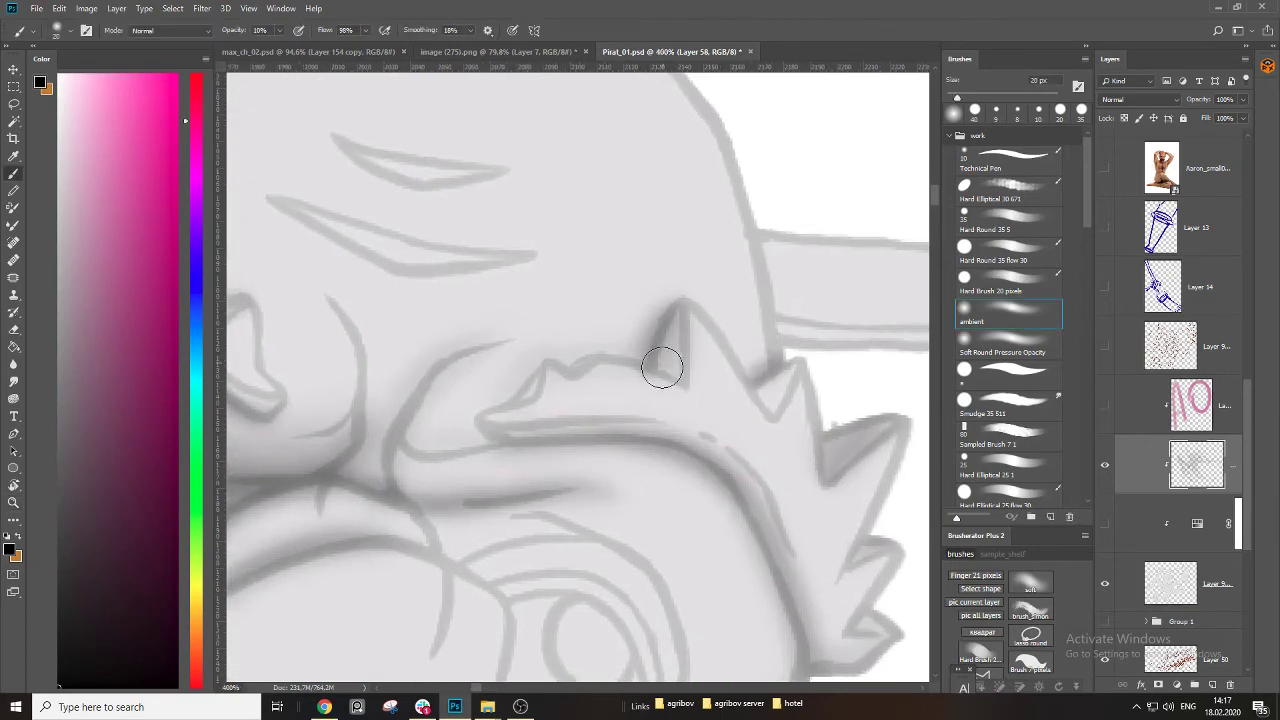
pyautogui.press('[')
pyautogui.press('[')
pyautogui.moveTo(784, 374); pyautogui.dragTo(760, 401)
pyautogui.press(']')
pyautogui.moveTo(800, 363)
pyautogui.mouseDown()
pyautogui.moveTo(777, 401)
pyautogui.moveTo(765, 384)
pyautogui.moveTo(703, 392)
pyautogui.mouseUp()
pyautogui.moveTo(869, 337); pyautogui.dragTo(908, 337)
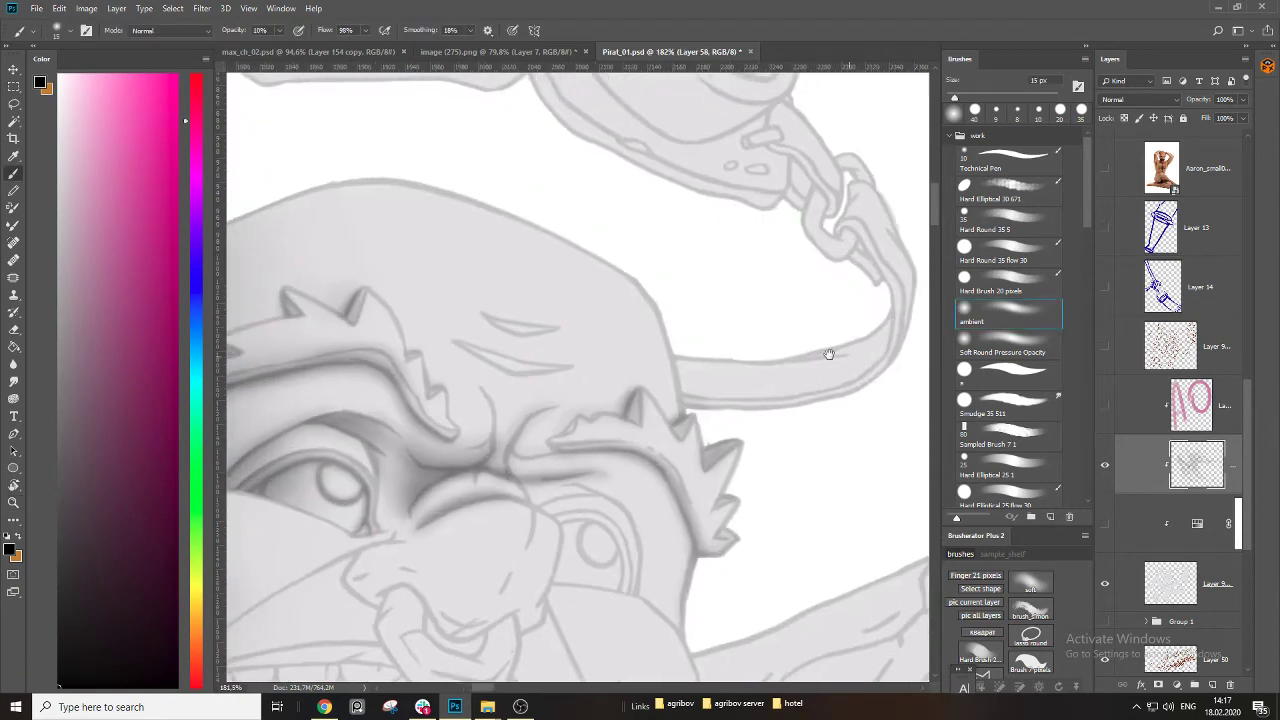
# Lasso the inner face of the goggle strap beside the squinting eye, shade it with a soft 90 px brush, and deselect.
pyautogui.moveTo(829, 354); pyautogui.dragTo(739, 354)
pyautogui.press(']')
pyautogui.press(']')
pyautogui.press('l')
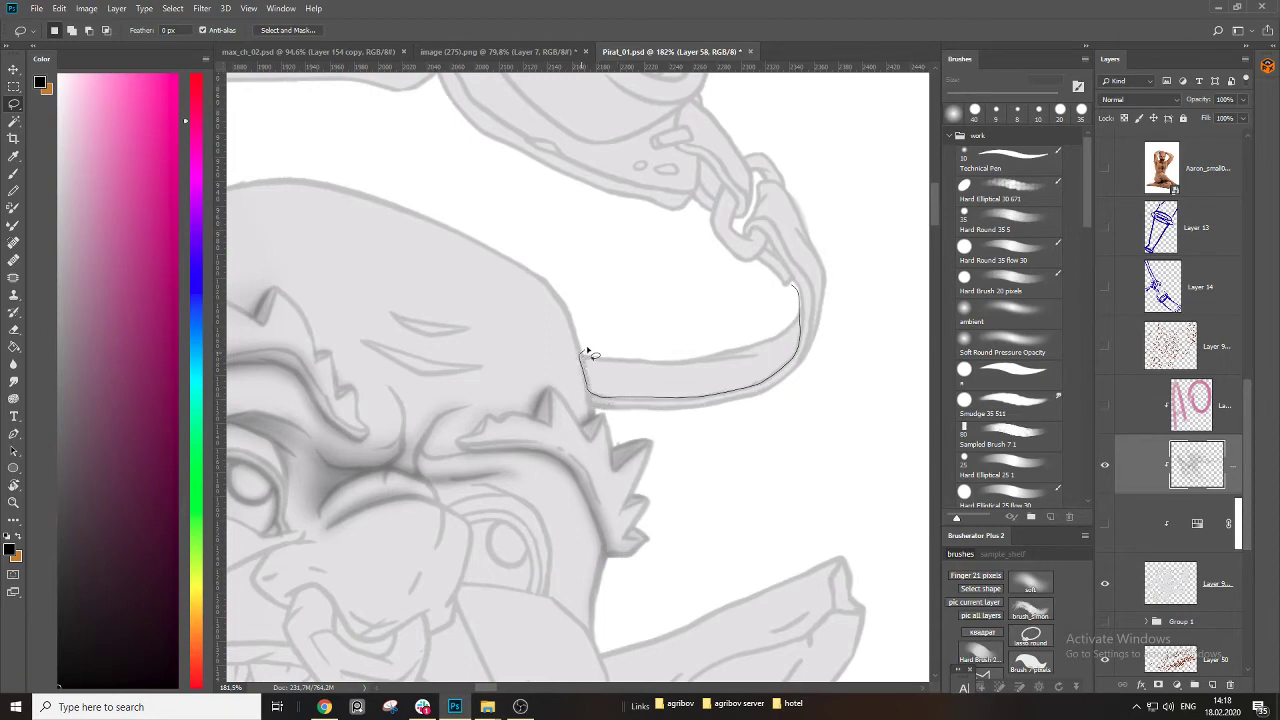
pyautogui.moveTo(760, 308)
pyautogui.mouseDown()
pyautogui.moveTo(782, 363)
pyautogui.moveTo(641, 404)
pyautogui.moveTo(766, 370)
pyautogui.moveTo(820, 314)
pyautogui.moveTo(691, 398)
pyautogui.moveTo(797, 346)
pyautogui.moveTo(811, 305)
pyautogui.moveTo(703, 412)
pyautogui.moveTo(743, 396)
pyautogui.moveTo(801, 283)
pyautogui.moveTo(769, 345)
pyautogui.moveTo(569, 375)
pyautogui.moveTo(576, 359)
pyautogui.moveTo(639, 380)
pyautogui.moveTo(800, 370)
pyautogui.mouseUp()
pyautogui.press('b')
pyautogui.press(']')
pyautogui.press(']')
pyautogui.press(']')
pyautogui.press(']')
pyautogui.press(']')
pyautogui.press(']')
pyautogui.press(']')
pyautogui.press(']')
pyautogui.press(']')
pyautogui.hotkey('ctrl', 'd')
# Lasso the upper bend of the goggle strap above the large ear, darken it with a soft 100 px brush, and deselect.
pyautogui.press('z')
pyautogui.moveTo(795, 416); pyautogui.dragTo(690, 408)
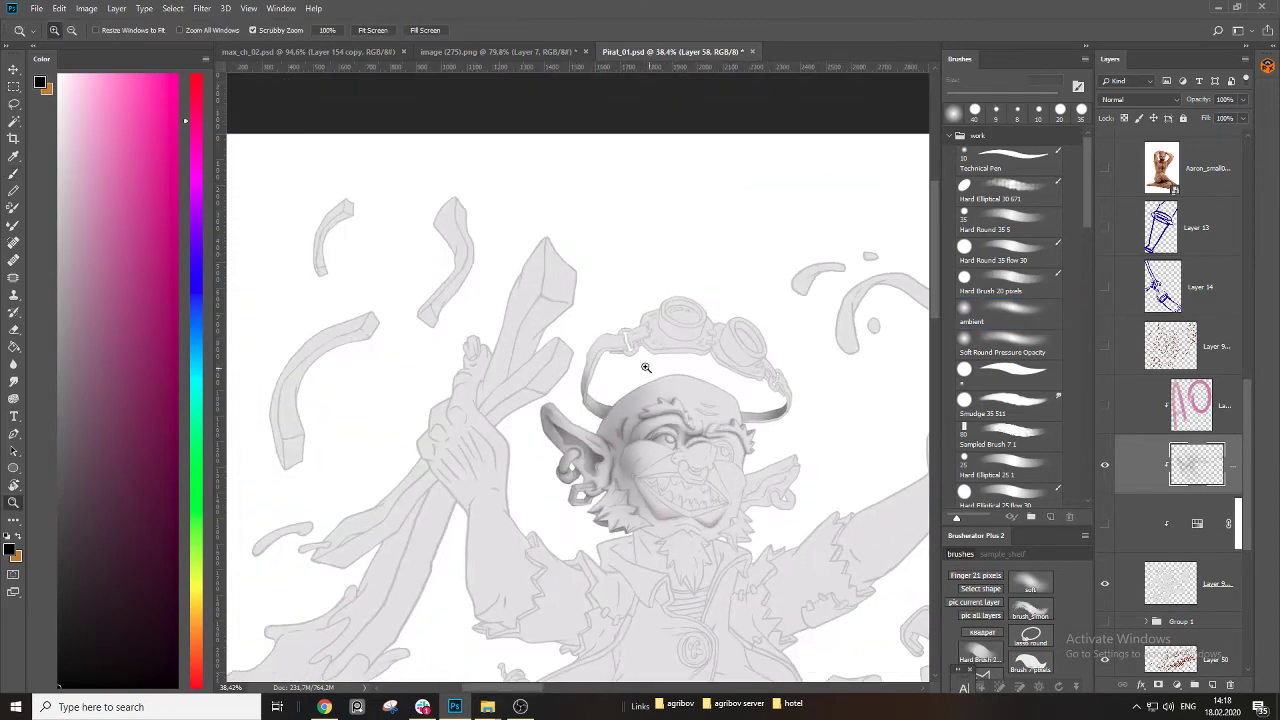
pyautogui.moveTo(586, 392); pyautogui.dragTo(634, 404)
pyautogui.moveTo(650, 275); pyautogui.dragTo(702, 270)
pyautogui.press('b')
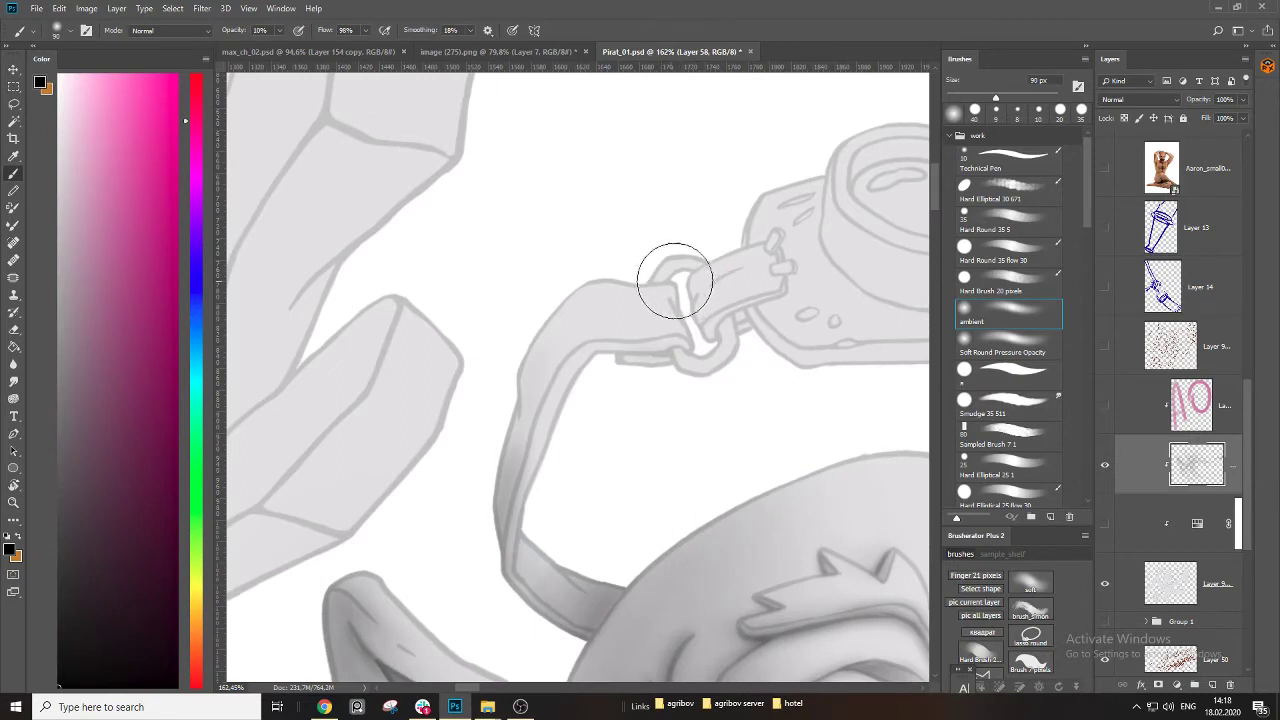
pyautogui.press('l')
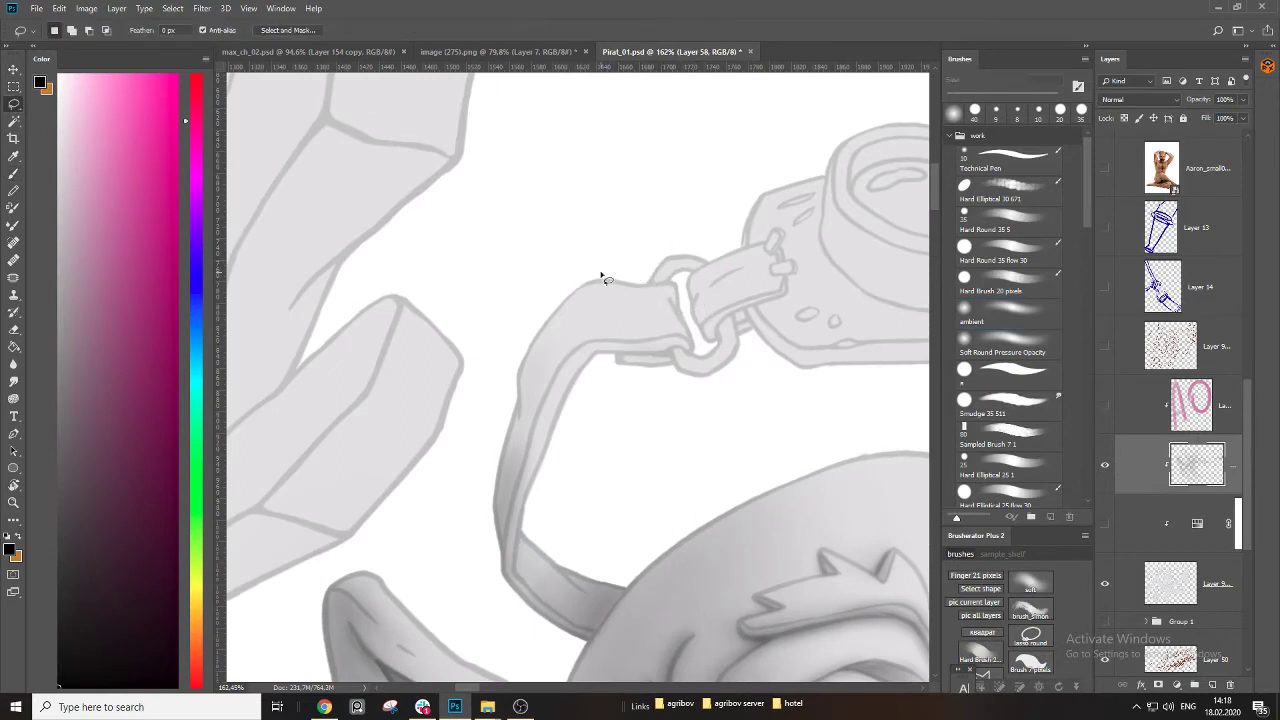
pyautogui.moveTo(563, 365); pyautogui.dragTo(561, 367)
pyautogui.moveTo(660, 337); pyautogui.dragTo(677, 337)
pyautogui.moveTo(637, 288)
pyautogui.mouseDown()
pyautogui.moveTo(583, 274)
pyautogui.moveTo(507, 366)
pyautogui.mouseUp()
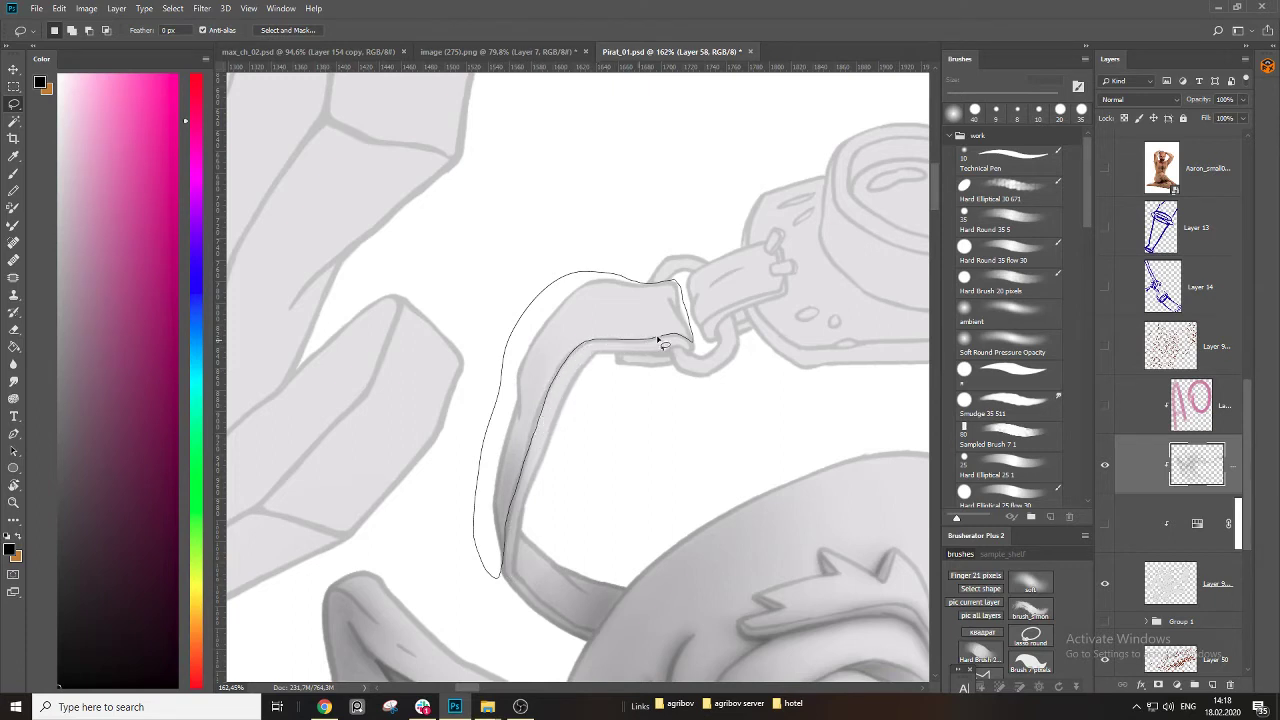
pyautogui.moveTo(659, 341); pyautogui.dragTo(662, 343)
pyautogui.press('b')
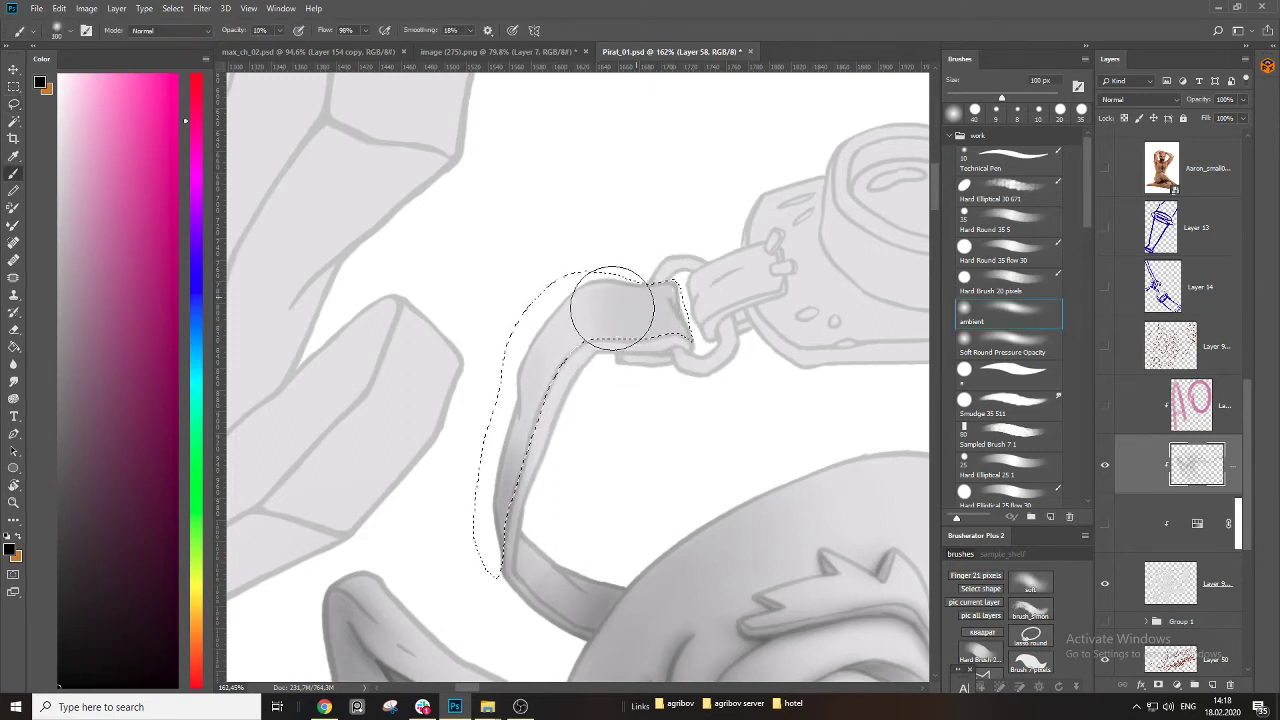
pyautogui.moveTo(612, 308)
pyautogui.mouseDown()
pyautogui.moveTo(561, 328)
pyautogui.moveTo(532, 480)
pyautogui.moveTo(561, 316)
pyautogui.moveTo(578, 391)
pyautogui.moveTo(587, 266)
pyautogui.moveTo(589, 421)
pyautogui.moveTo(573, 273)
pyautogui.moveTo(591, 432)
pyautogui.moveTo(567, 341)
pyautogui.mouseUp()
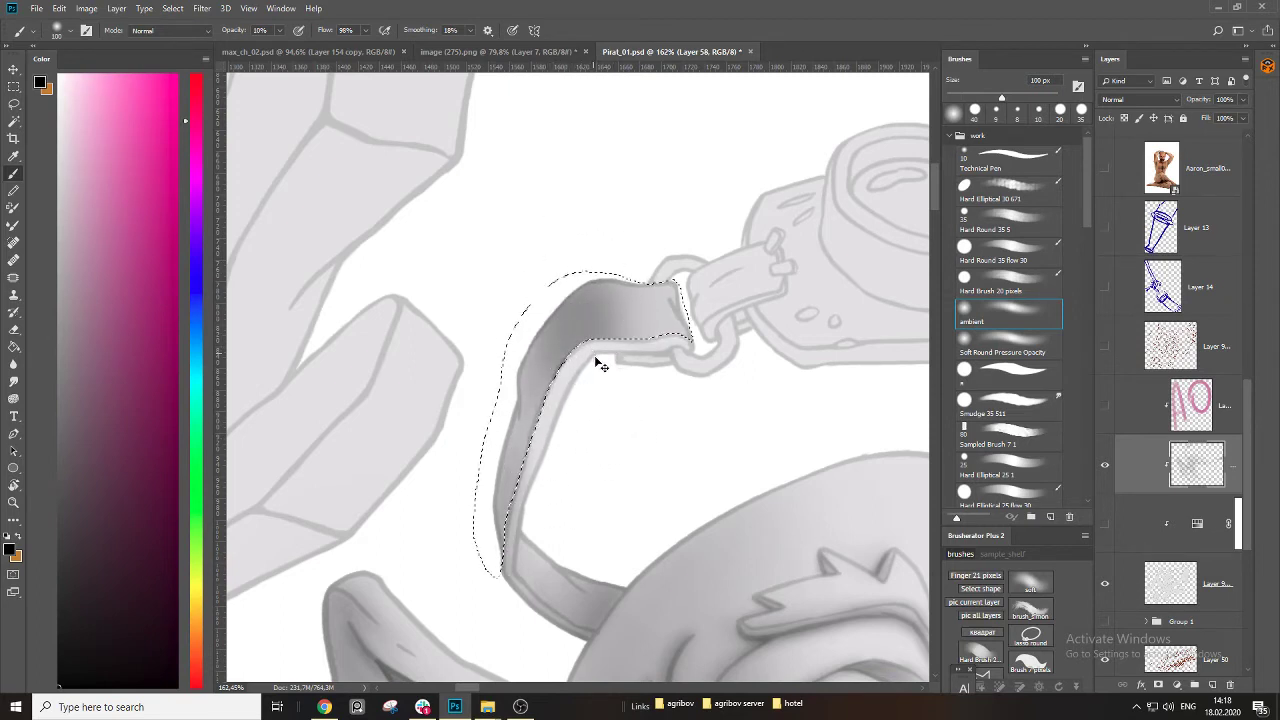
pyautogui.hotkey('ctrl', 'd')
# Add soft shading around the forehead wrinkles above the nose with a much smaller brush.
pyautogui.press('z')
pyautogui.moveTo(638, 414); pyautogui.dragTo(402, 378)
pyautogui.moveTo(689, 418); pyautogui.dragTo(763, 423)
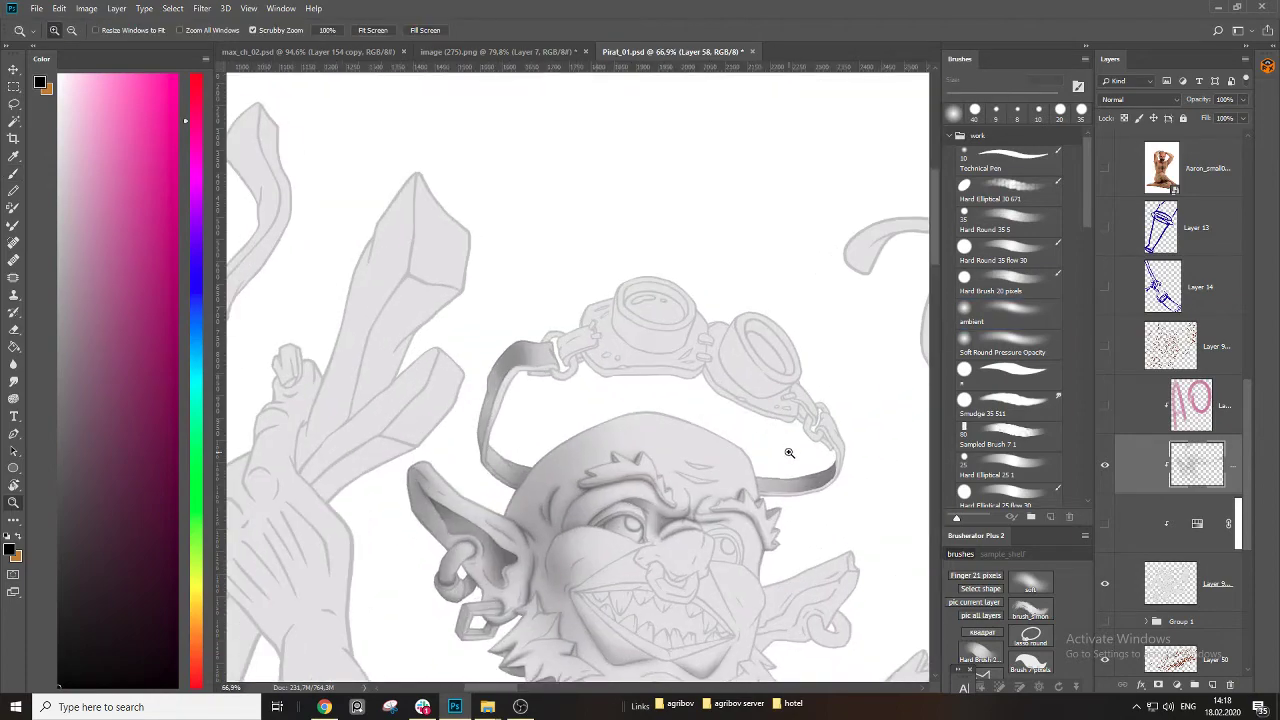
pyautogui.moveTo(686, 421); pyautogui.dragTo(636, 455)
pyautogui.moveTo(720, 466); pyautogui.dragTo(795, 474)
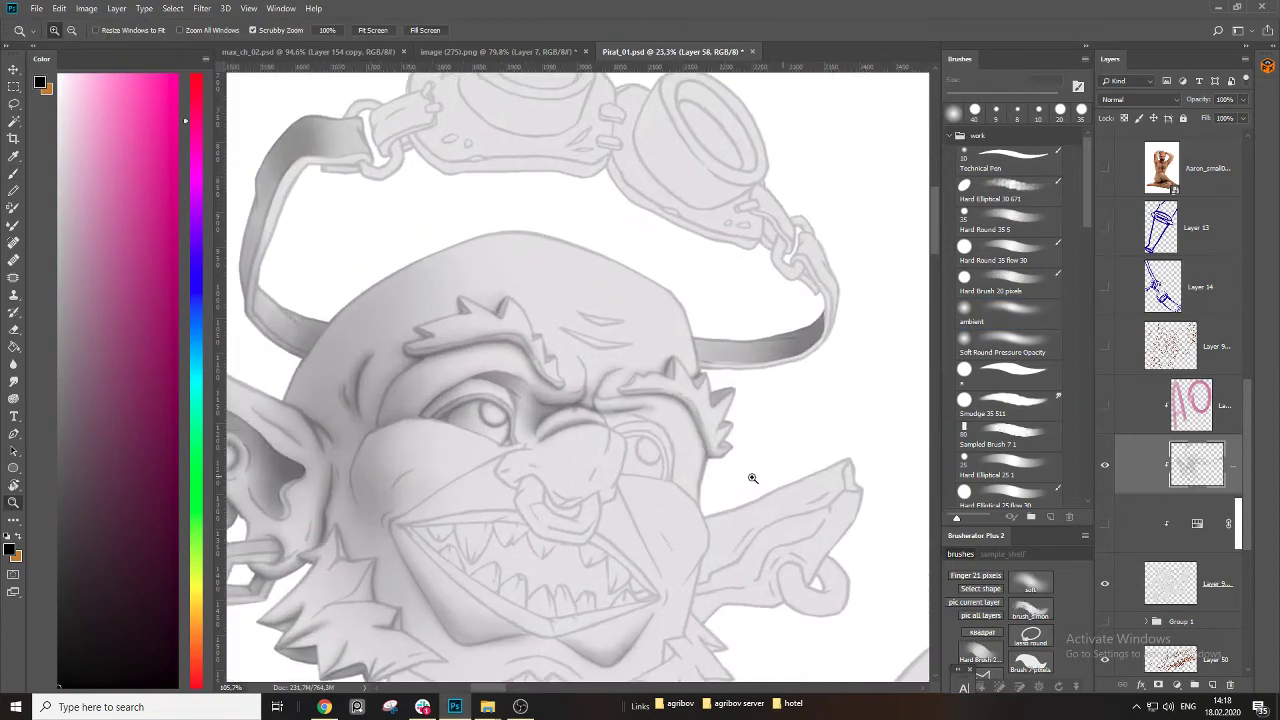
pyautogui.click(762, 477)
pyautogui.press('b')
pyautogui.moveTo(424, 412)
pyautogui.mouseDown()
pyautogui.moveTo(526, 398)
pyautogui.moveTo(623, 450)
pyautogui.mouseUp()
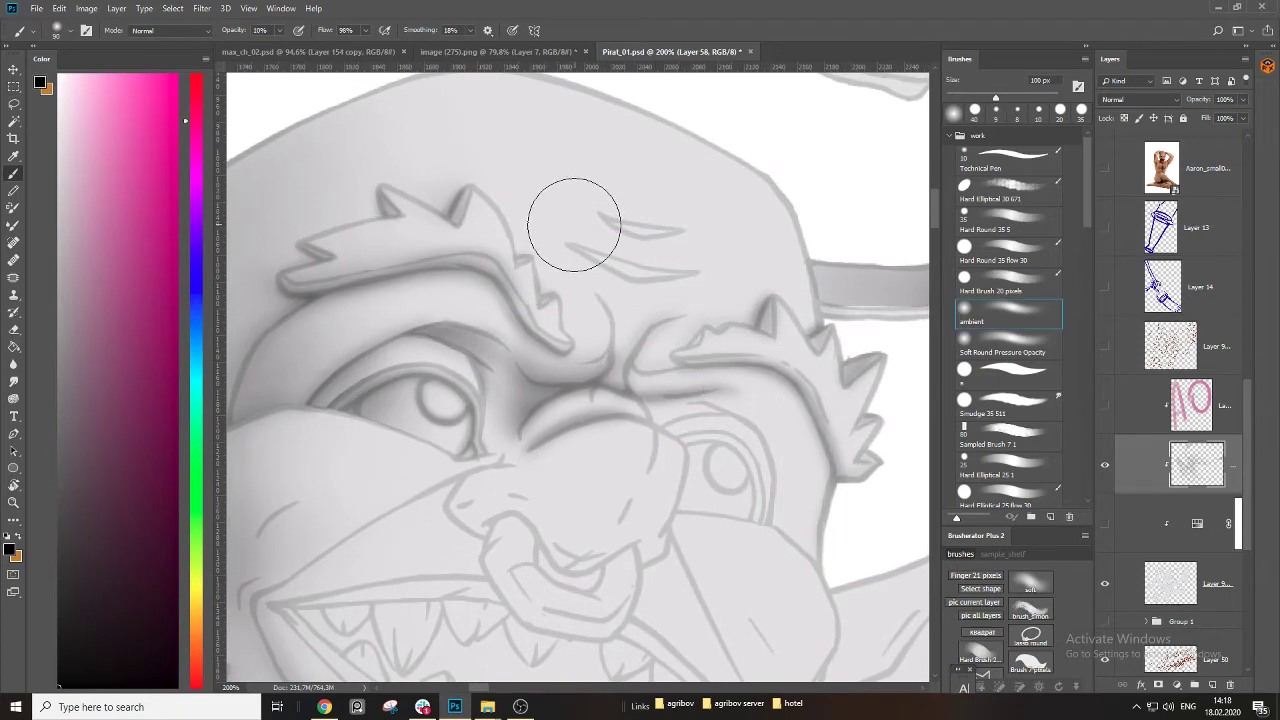
pyautogui.press('[')
pyautogui.press('[')
pyautogui.press('[')
pyautogui.press('[')
pyautogui.press('[')
pyautogui.press('[')
pyautogui.press('[')
pyautogui.moveTo(580, 251)
pyautogui.mouseDown()
pyautogui.moveTo(716, 265)
pyautogui.moveTo(645, 275)
pyautogui.moveTo(565, 250)
pyautogui.mouseUp()
# Shade both frown lines between the eyebrows with a brush of about 15 to 25 px.
pyautogui.moveTo(602, 304); pyautogui.dragTo(610, 374)
pyautogui.moveTo(678, 318); pyautogui.dragTo(621, 378)
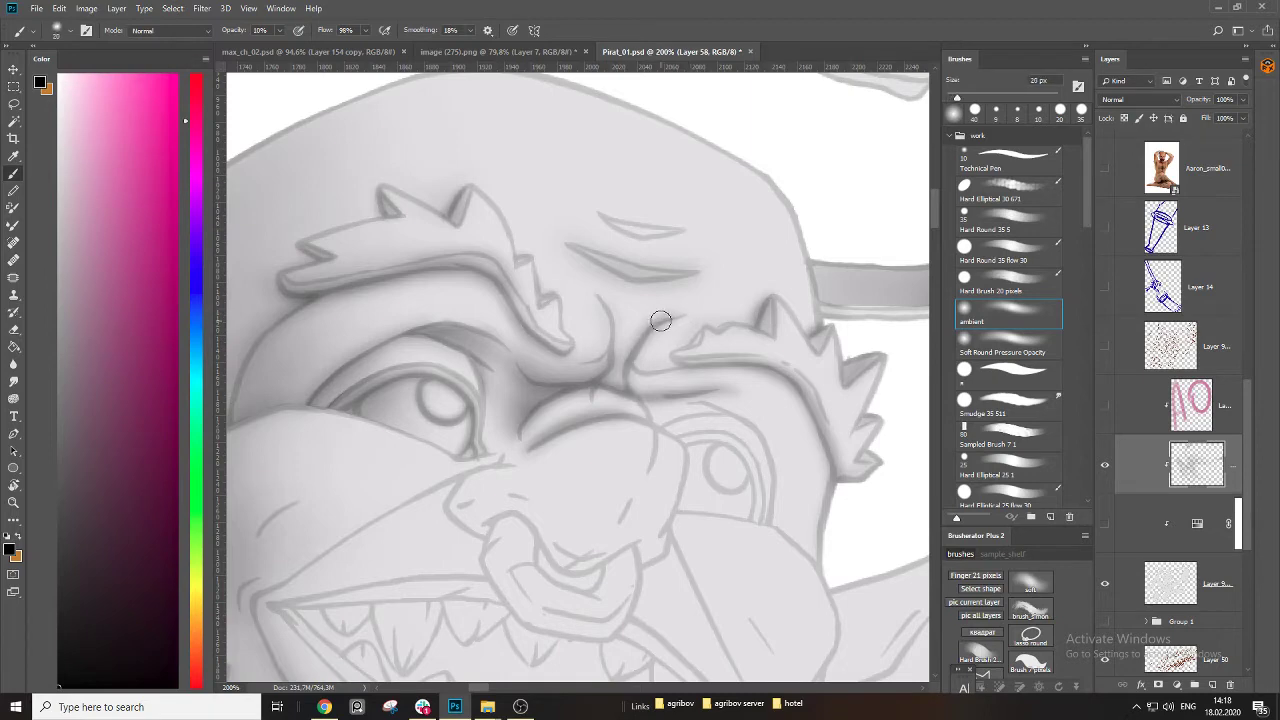
pyautogui.moveTo(660, 320)
pyautogui.mouseDown()
pyautogui.moveTo(616, 383)
pyautogui.moveTo(622, 411)
pyautogui.moveTo(622, 325)
pyautogui.moveTo(627, 388)
pyautogui.mouseUp()
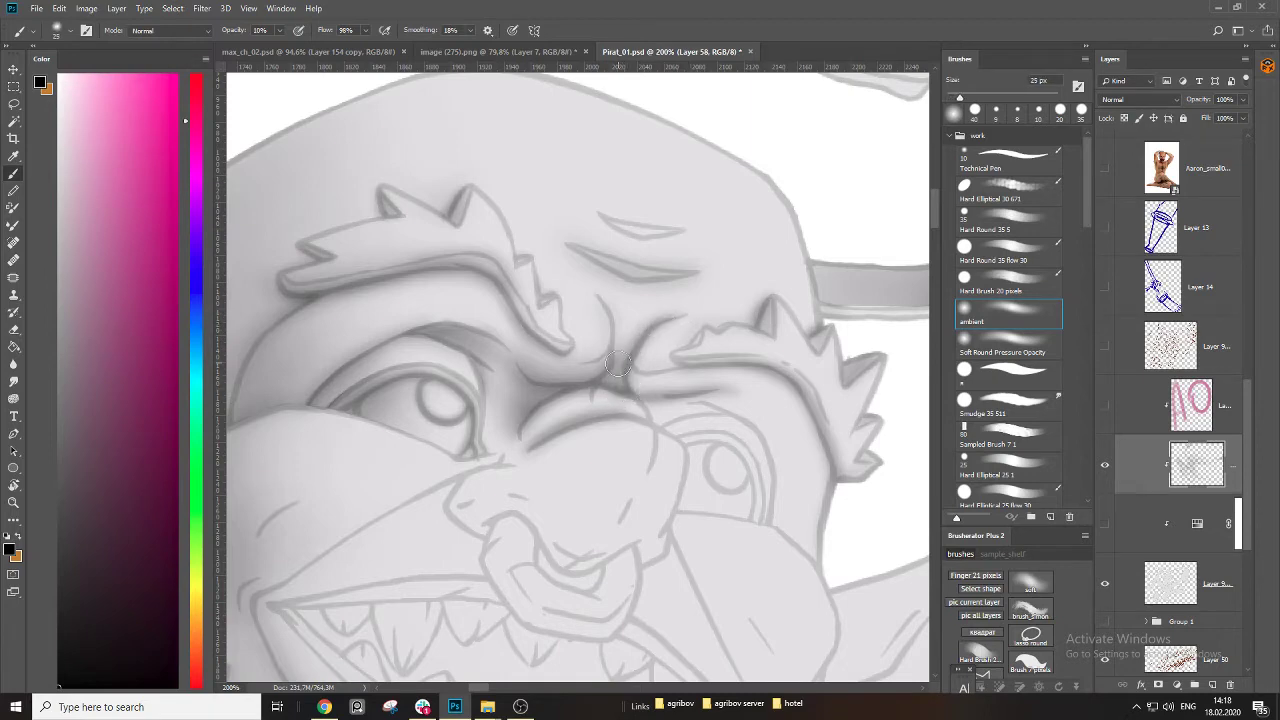
pyautogui.press('[')
pyautogui.press('[')
pyautogui.moveTo(606, 300); pyautogui.dragTo(611, 366)
pyautogui.press(']')
pyautogui.moveTo(601, 300)
pyautogui.mouseDown()
pyautogui.moveTo(613, 369)
pyautogui.moveTo(638, 336)
pyautogui.moveTo(704, 309)
pyautogui.moveTo(669, 311)
pyautogui.moveTo(614, 359)
pyautogui.moveTo(613, 342)
pyautogui.moveTo(567, 364)
pyautogui.moveTo(601, 355)
pyautogui.moveTo(617, 333)
pyautogui.moveTo(564, 360)
pyautogui.moveTo(617, 335)
pyautogui.moveTo(648, 370)
pyautogui.moveTo(692, 366)
pyautogui.mouseUp()
pyautogui.press(']')
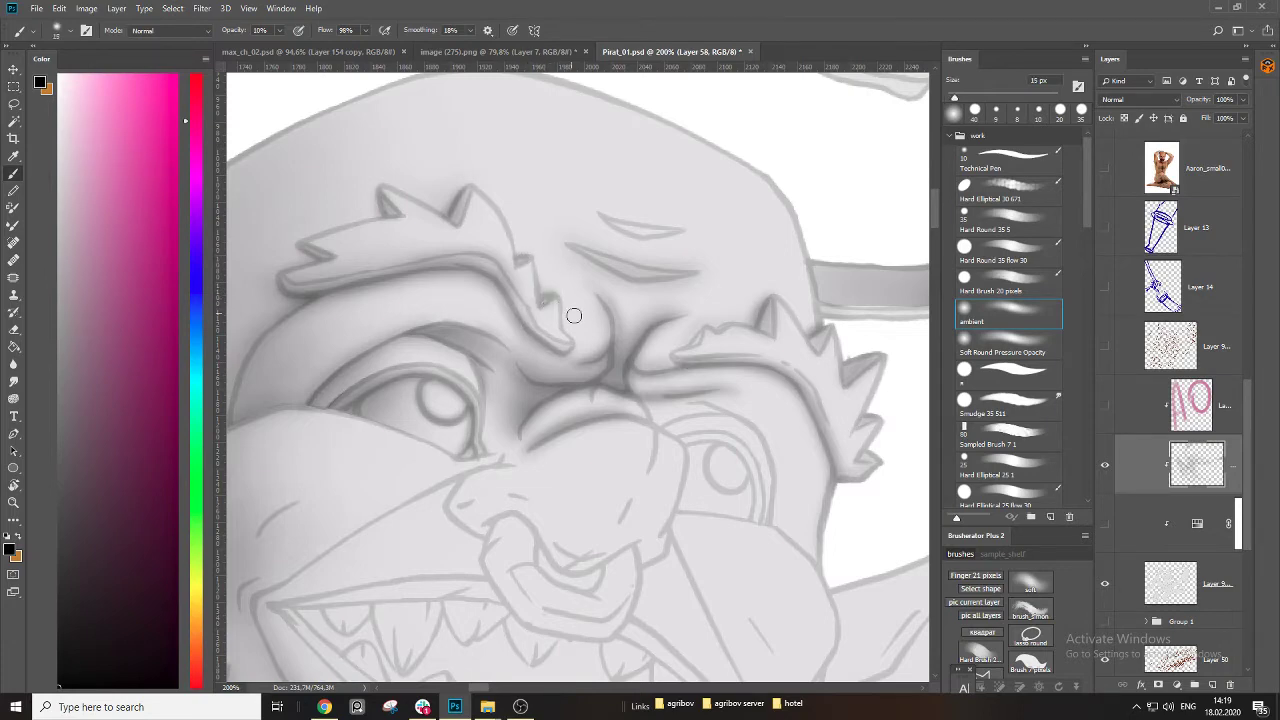
# Compare the shading with and without the clipped adjustment layer below it, and leave that layer visible.
pyautogui.hotkey('ctrl', '0')
pyautogui.click(1105, 526)
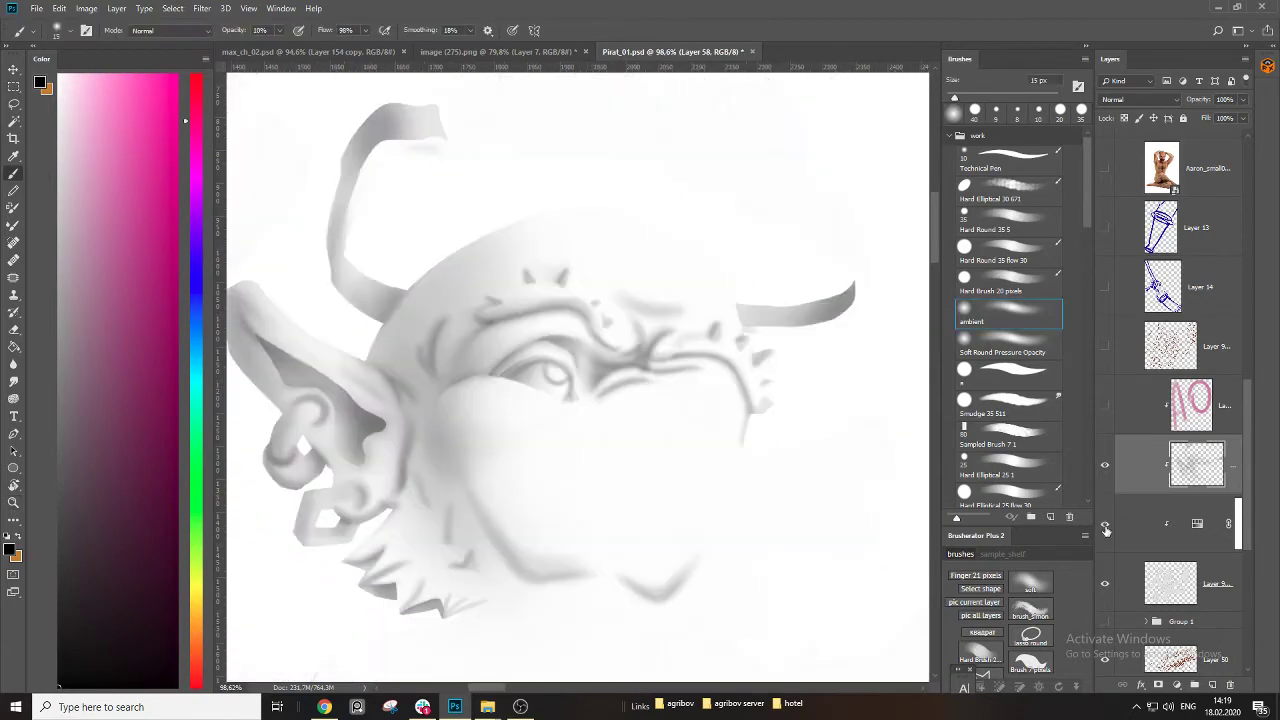
pyautogui.click(1105, 526)
pyautogui.click(1105, 526)
pyautogui.click(1104, 530)
pyautogui.click(1104, 530)
# Darken the crease above the open eye's upper lid, starting with a 10 px brush.
pyautogui.scroll(4, 531, 346)
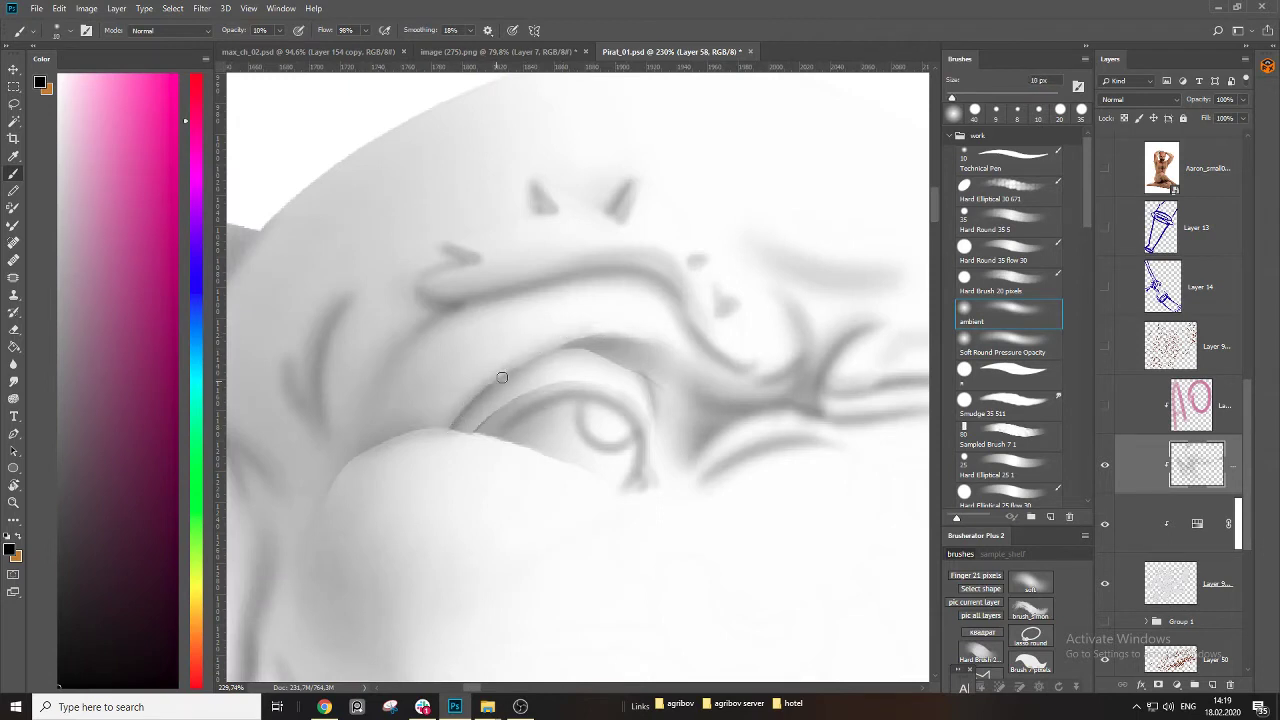
pyautogui.moveTo(502, 377)
pyautogui.mouseDown()
pyautogui.moveTo(577, 342)
pyautogui.moveTo(451, 431)
pyautogui.moveTo(540, 351)
pyautogui.moveTo(630, 333)
pyautogui.moveTo(680, 361)
pyautogui.moveTo(651, 346)
pyautogui.moveTo(689, 383)
pyautogui.moveTo(656, 355)
pyautogui.mouseUp()
pyautogui.press(']')
pyautogui.press('[')
pyautogui.press(']')
pyautogui.press(']')
pyautogui.press('[')
# Deepen the outer corner and upper lid of the open eye, with the brush between 9 and 20 px.
pyautogui.press('[')
pyautogui.press('[')
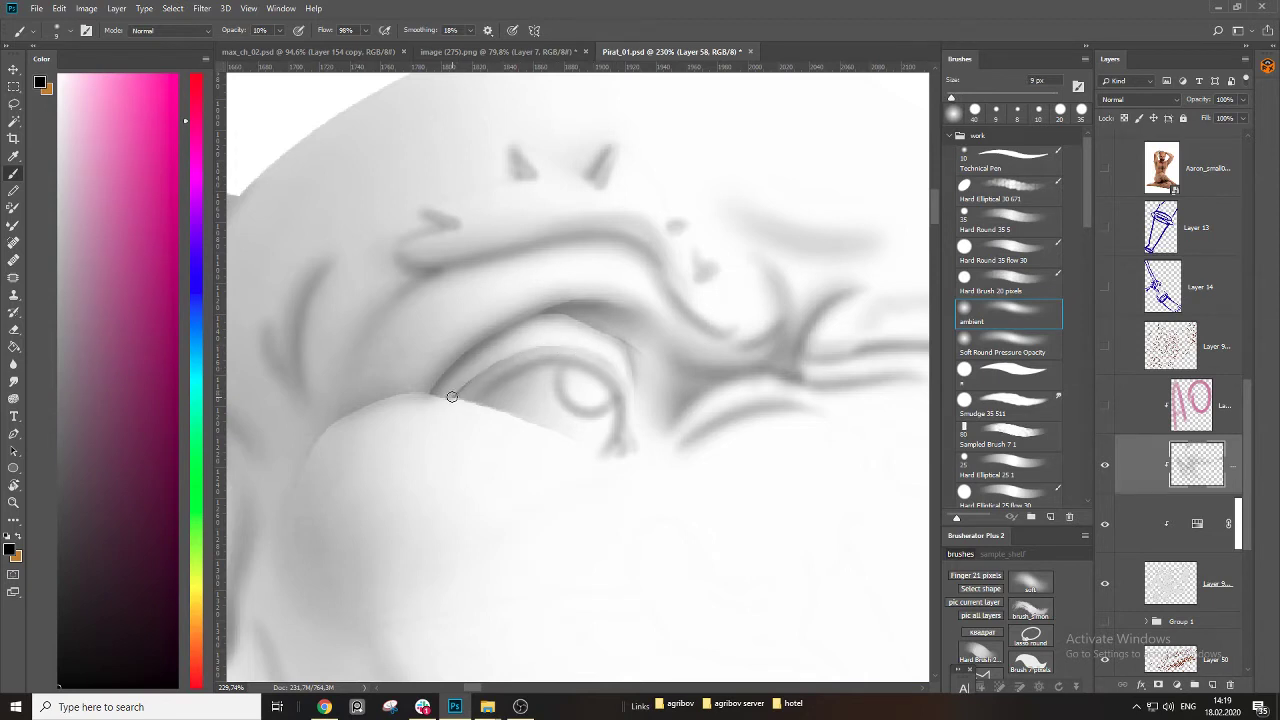
pyautogui.moveTo(452, 397); pyautogui.dragTo(581, 342)
pyautogui.press(']')
pyautogui.press(']')
pyautogui.press(']')
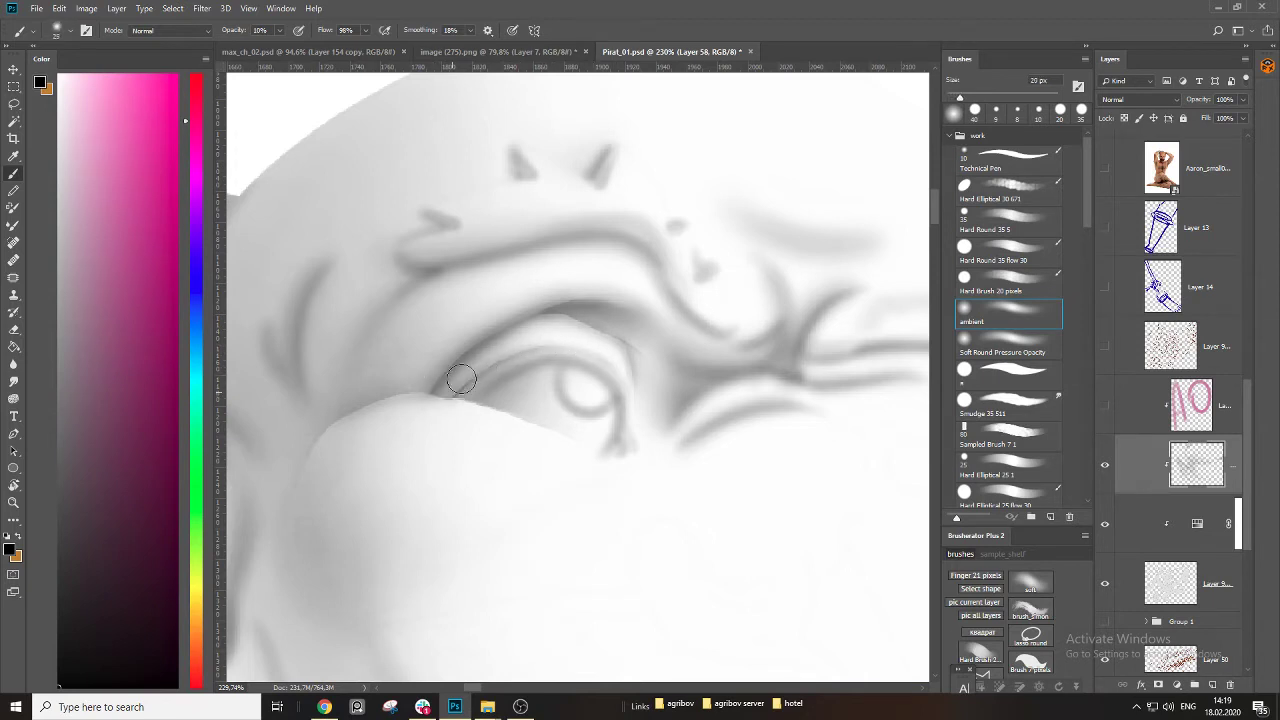
pyautogui.moveTo(463, 378); pyautogui.dragTo(515, 353)
pyautogui.moveTo(469, 395); pyautogui.dragTo(591, 330)
pyautogui.moveTo(466, 366); pyautogui.dragTo(622, 354)
# Shade along the upper and outer edge of the raised cheek below the open eye, with the brush between 10 and 30 px.
pyautogui.press('z')
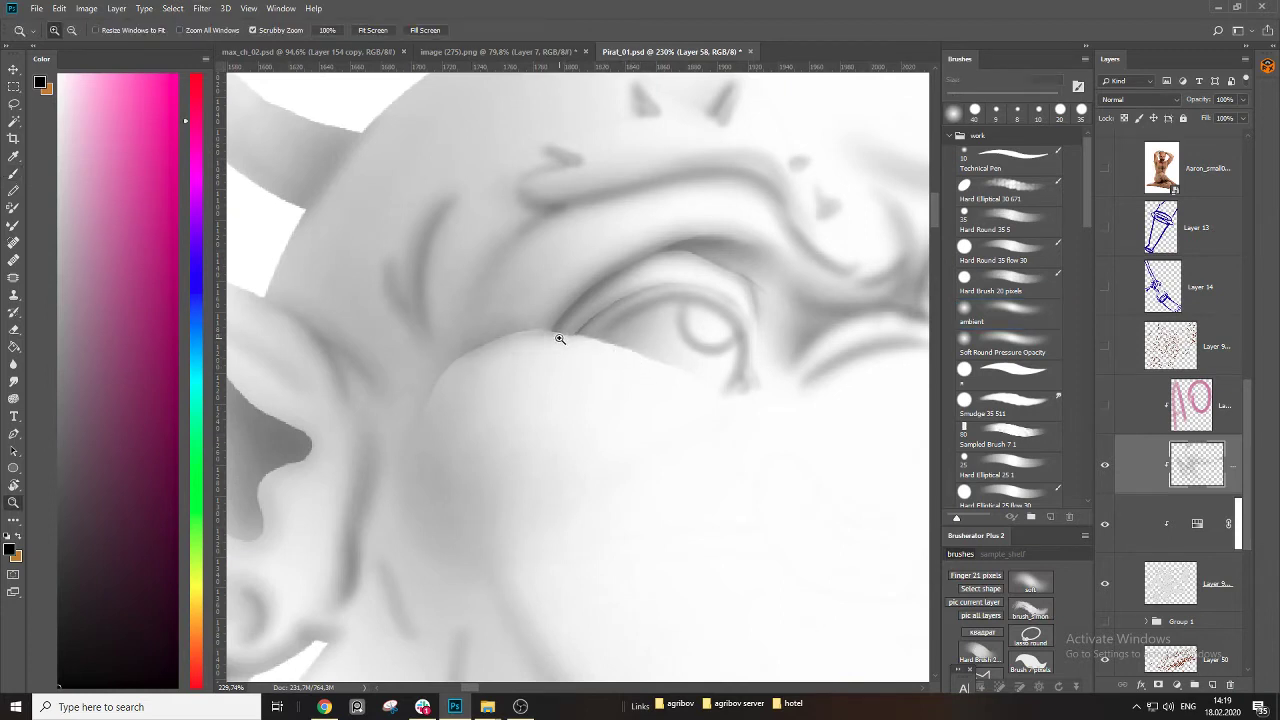
pyautogui.press('b')
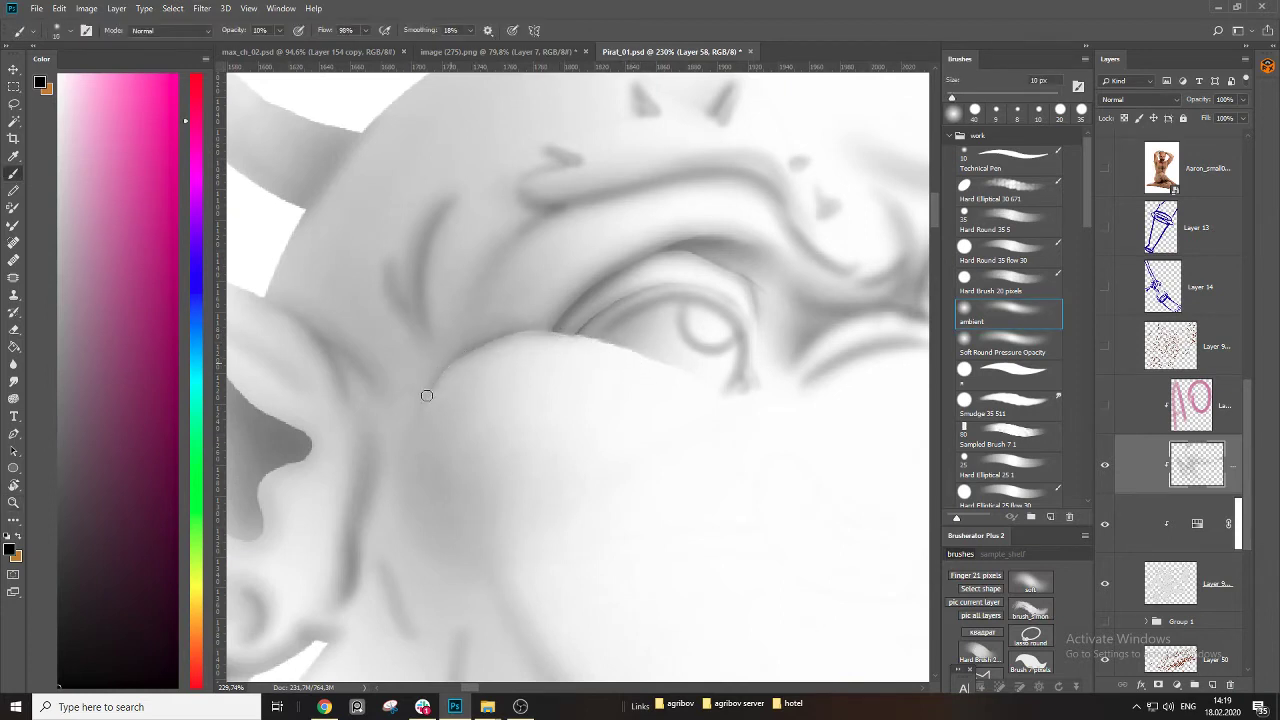
pyautogui.moveTo(418, 484); pyautogui.dragTo(505, 426)
pyautogui.press(']')
pyautogui.press(']')
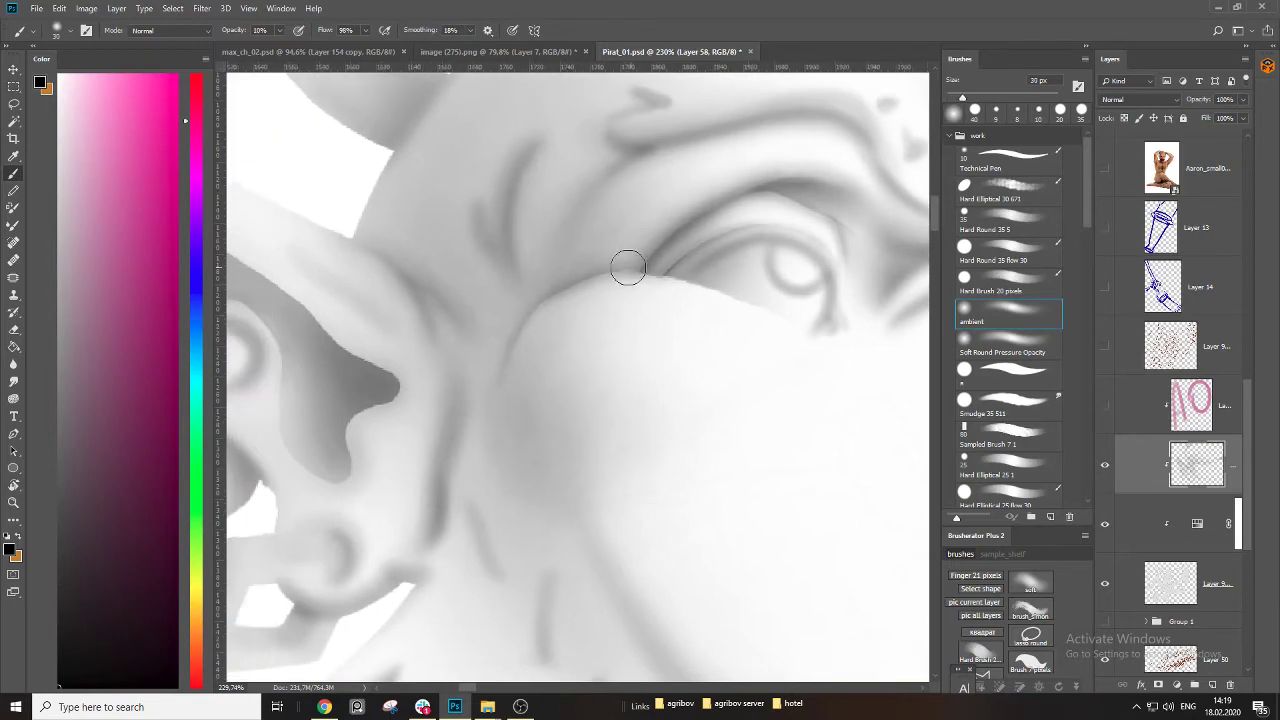
pyautogui.moveTo(547, 301)
pyautogui.mouseDown()
pyautogui.moveTo(501, 376)
pyautogui.moveTo(517, 467)
pyautogui.mouseUp()
pyautogui.press('[')
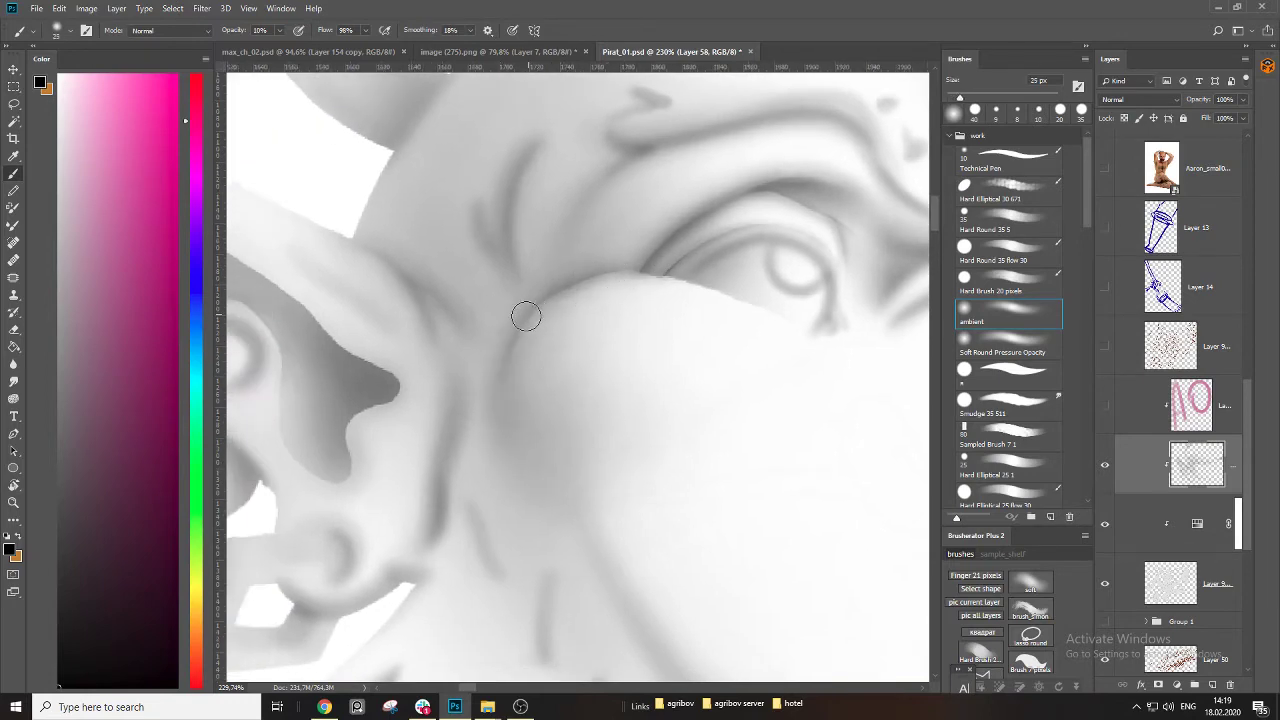
pyautogui.moveTo(527, 316); pyautogui.dragTo(510, 462)
pyautogui.press('z')
pyautogui.moveTo(554, 400); pyautogui.dragTo(474, 427)
pyautogui.moveTo(583, 363); pyautogui.dragTo(640, 363)
pyautogui.press('b')
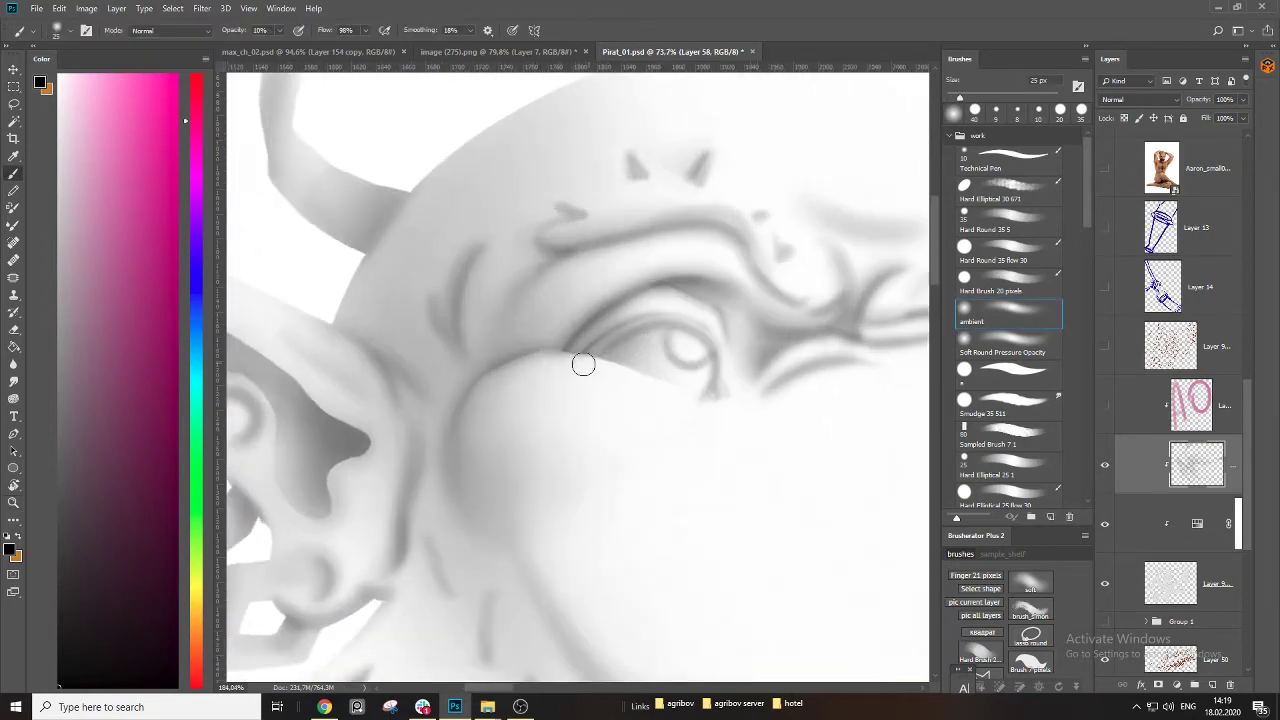
# Shade the skin between the ear and the raised cheek, with the brush between 15 and 50 px.
pyautogui.press(']')
pyautogui.press(']')
pyautogui.moveTo(446, 509); pyautogui.dragTo(569, 480)
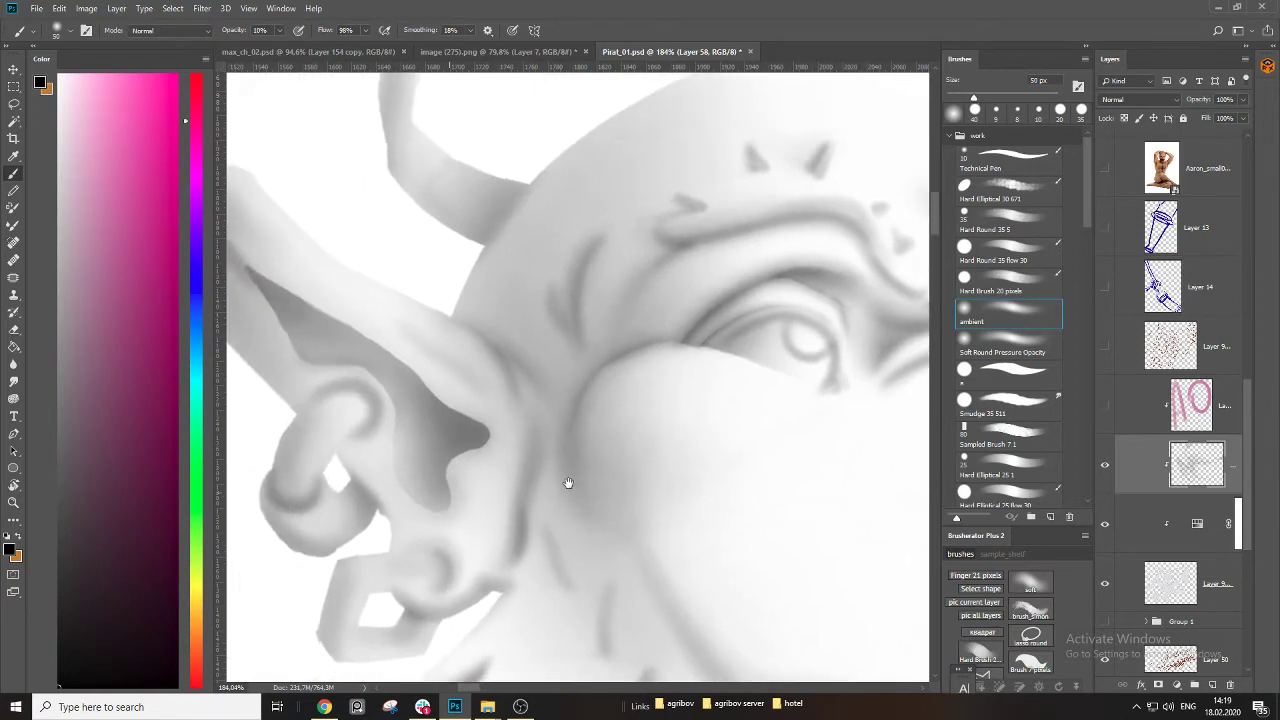
pyautogui.press('z')
pyautogui.moveTo(535, 388); pyautogui.dragTo(469, 430)
pyautogui.click(469, 430)
pyautogui.press('b')
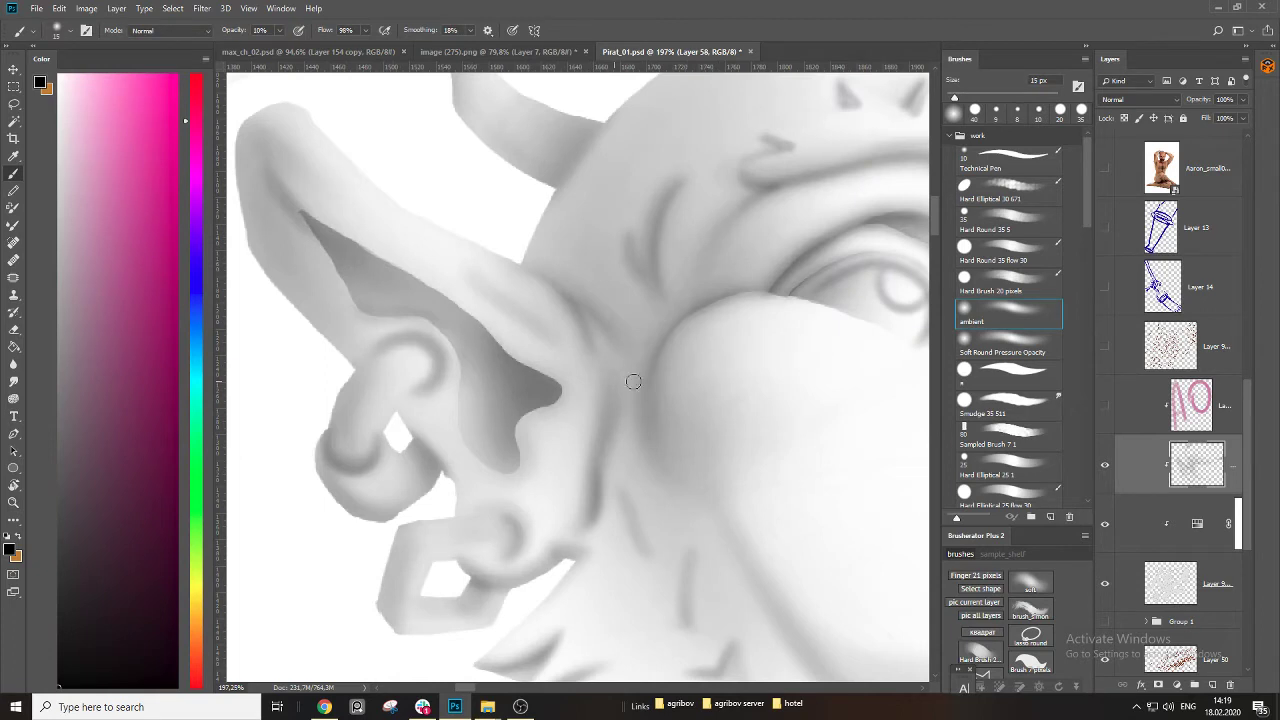
# Soften the edges of the dark hollow inside the ear with the Smudge 35 511 brush at 15 px.
pyautogui.scroll(-2, 734, 383)
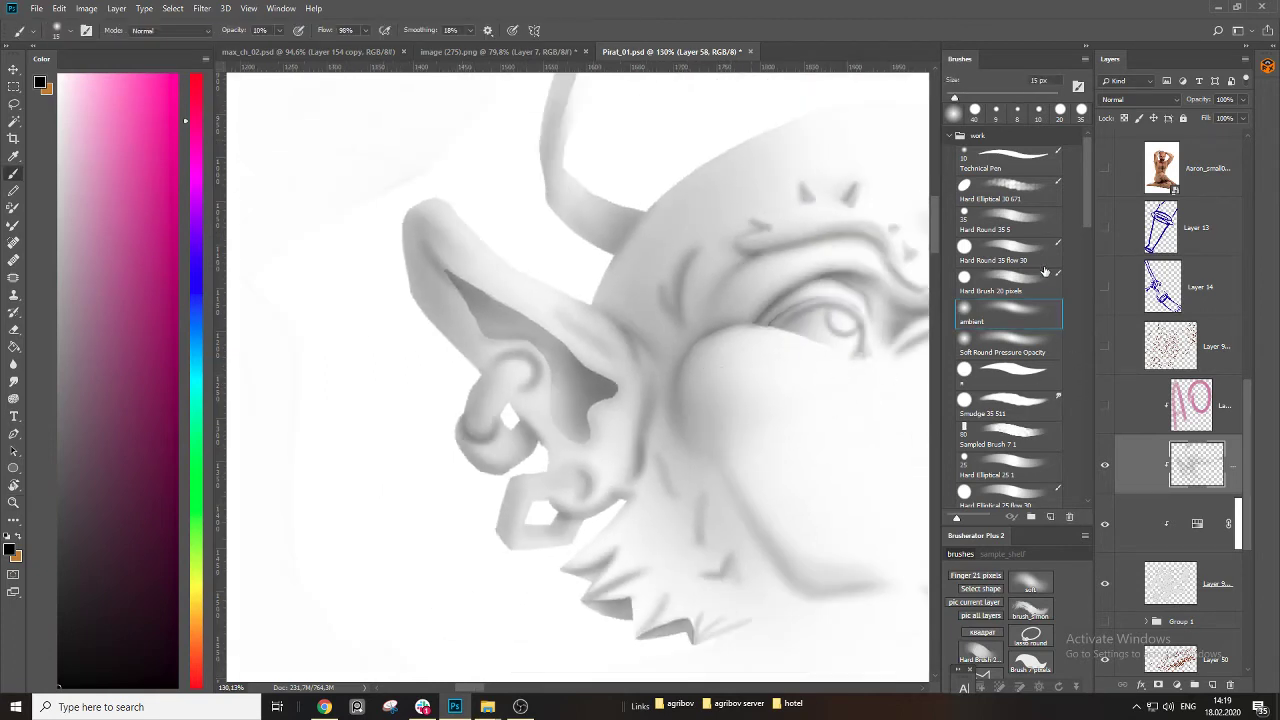
pyautogui.click(1012, 398)
pyautogui.scroll(3, 503, 251)
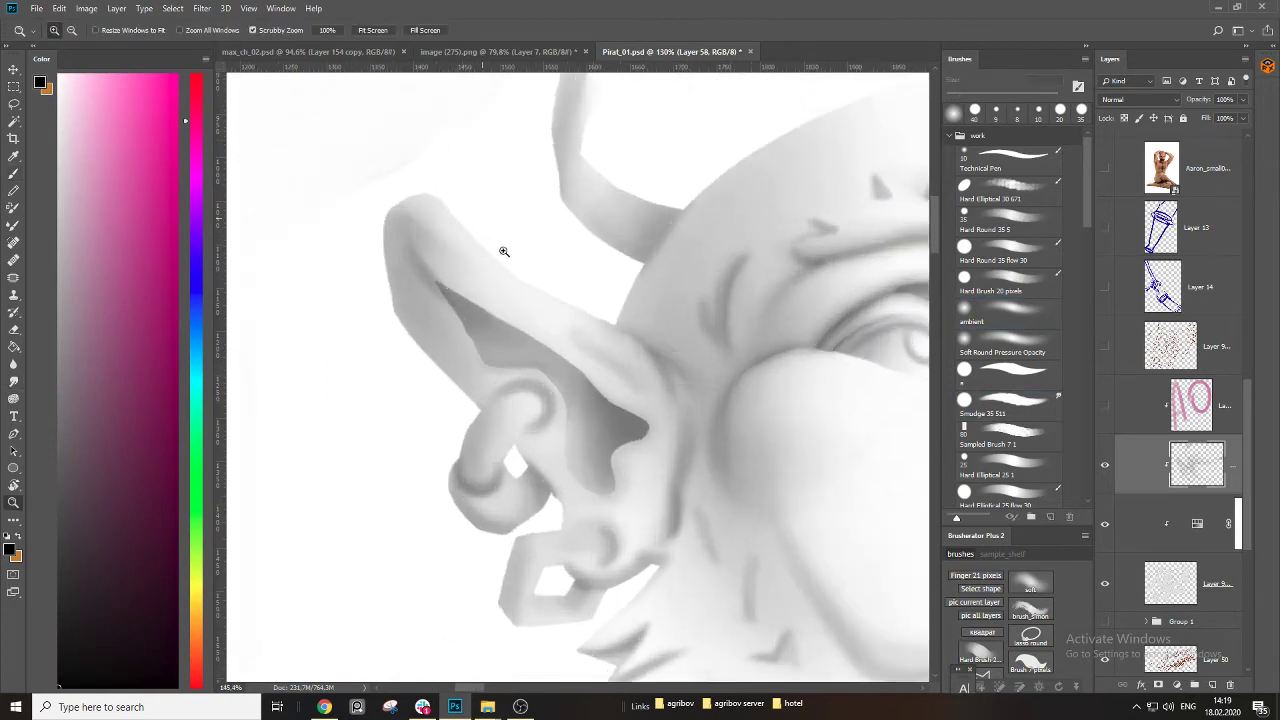
pyautogui.press(']')
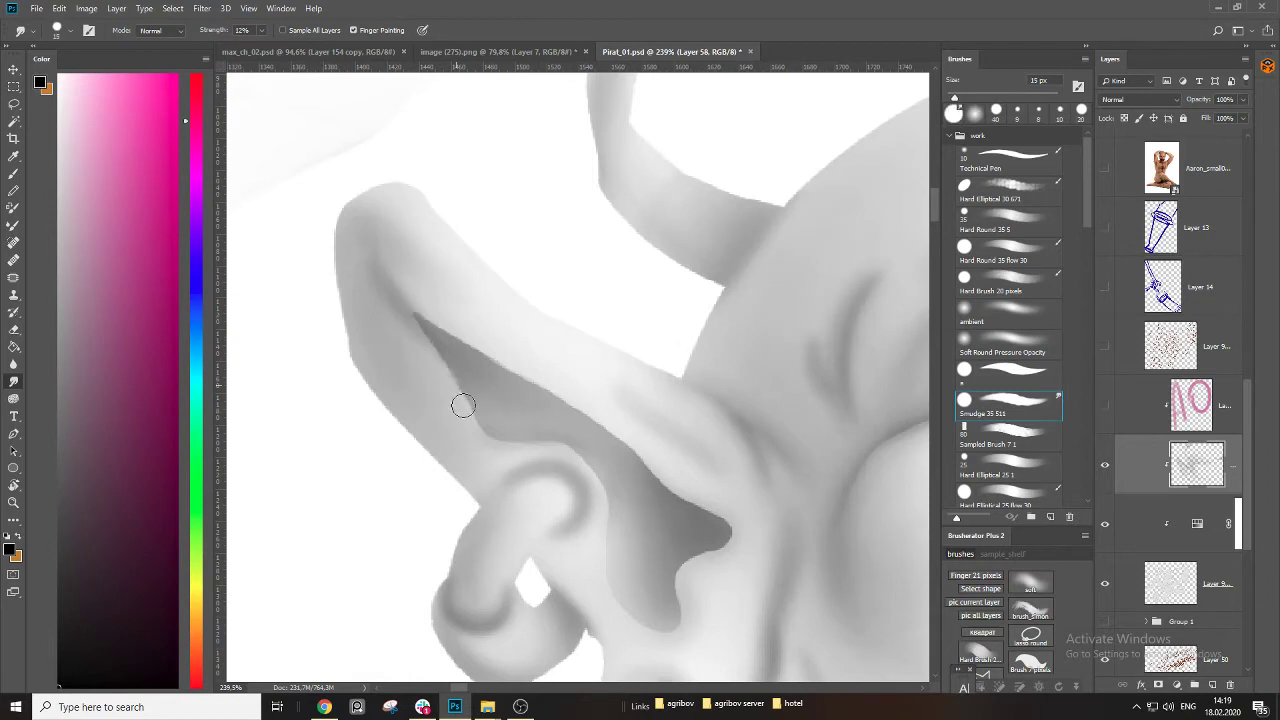
pyautogui.moveTo(411, 315)
pyautogui.mouseDown()
pyautogui.moveTo(523, 374)
pyautogui.moveTo(723, 515)
pyautogui.moveTo(679, 590)
pyautogui.mouseUp()
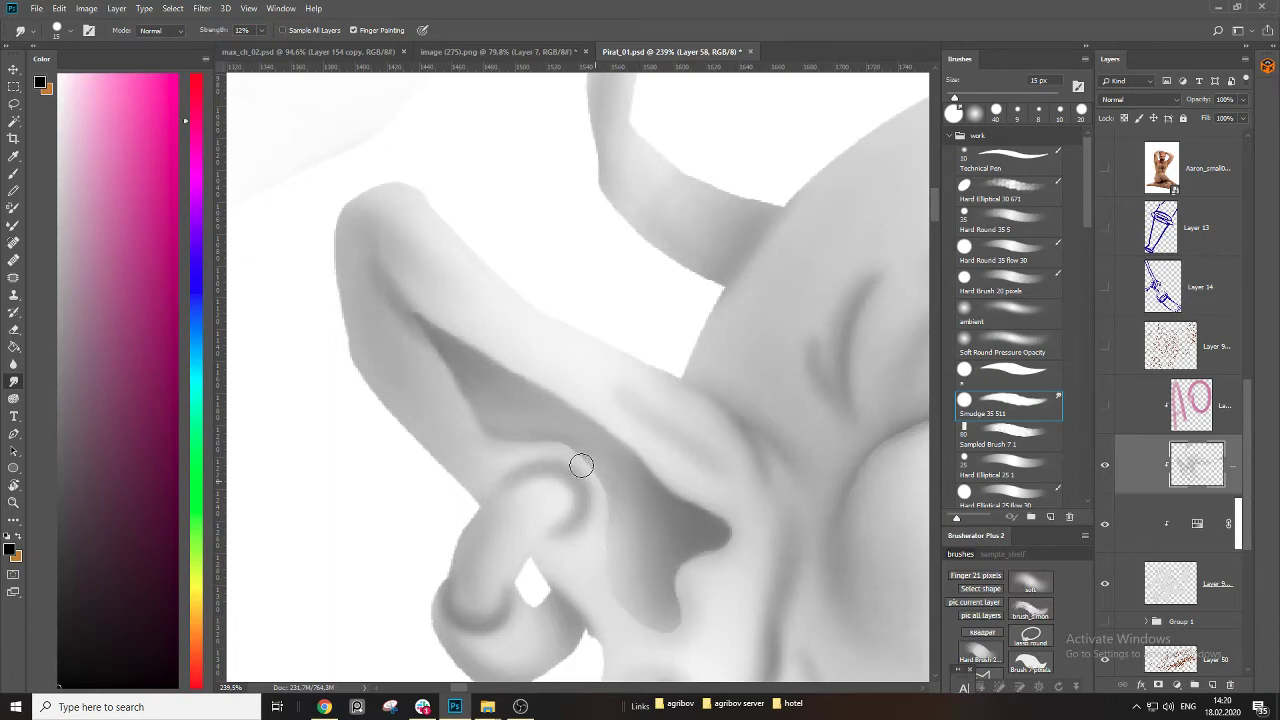
# Smudge the outer corner of the open eye where it meets the raised cheek, with the brush at 9 to 10 px.
pyautogui.moveTo(617, 467)
pyautogui.mouseDown()
pyautogui.moveTo(397, 380)
pyautogui.moveTo(440, 390)
pyautogui.mouseUp()
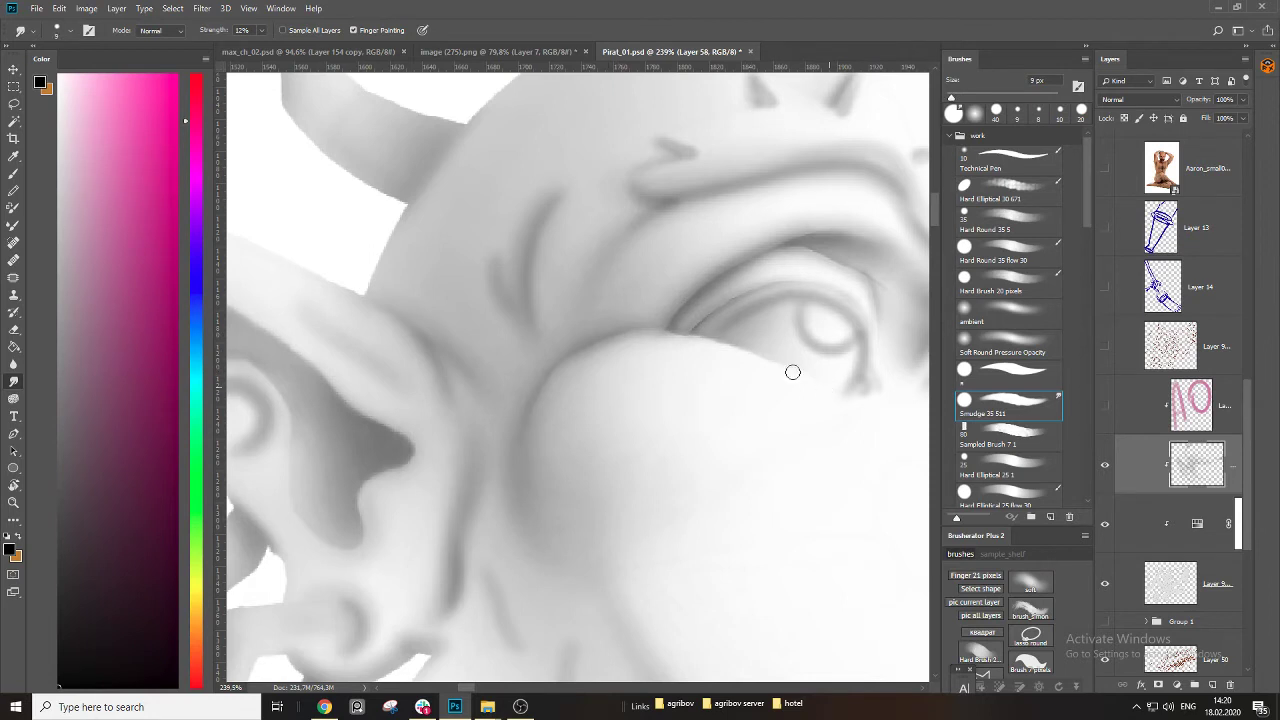
pyautogui.moveTo(664, 343); pyautogui.dragTo(551, 380)
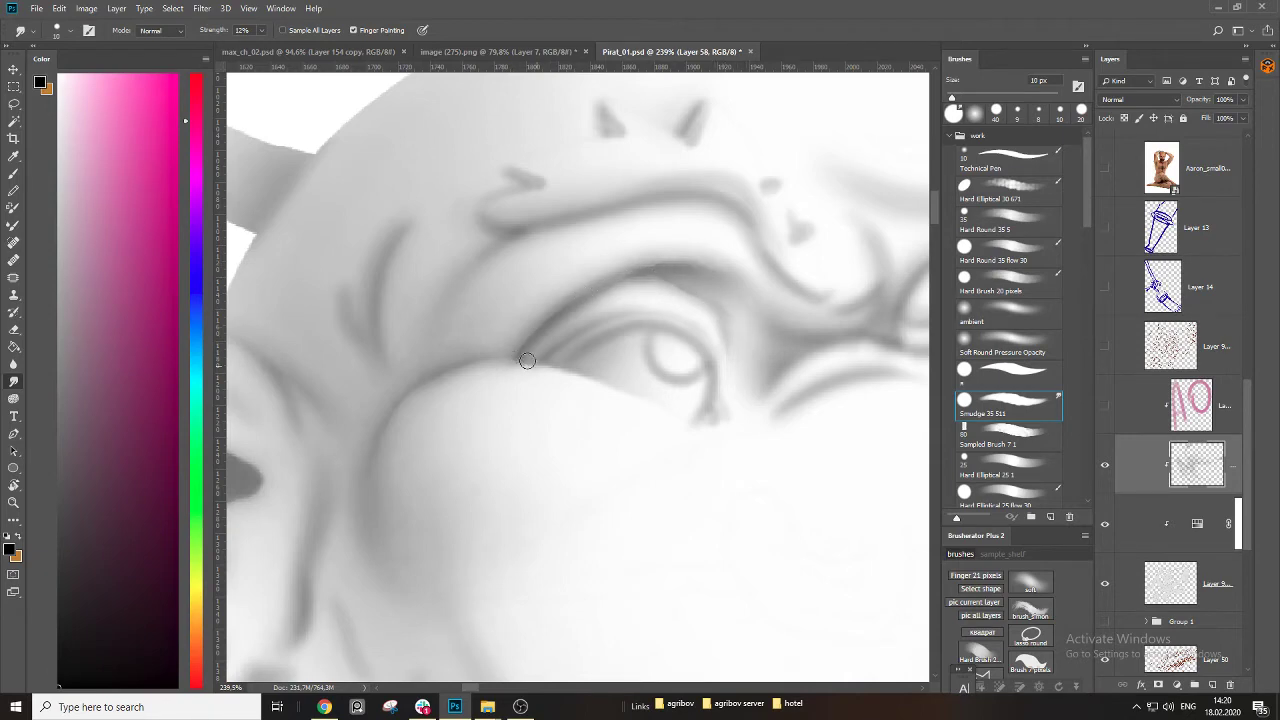
pyautogui.press(']')
pyautogui.moveTo(657, 370); pyautogui.dragTo(669, 333)
pyautogui.moveTo(712, 430); pyautogui.dragTo(643, 437)
pyautogui.moveTo(815, 423); pyautogui.dragTo(852, 422)
pyautogui.moveTo(760, 433); pyautogui.dragTo(657, 390)
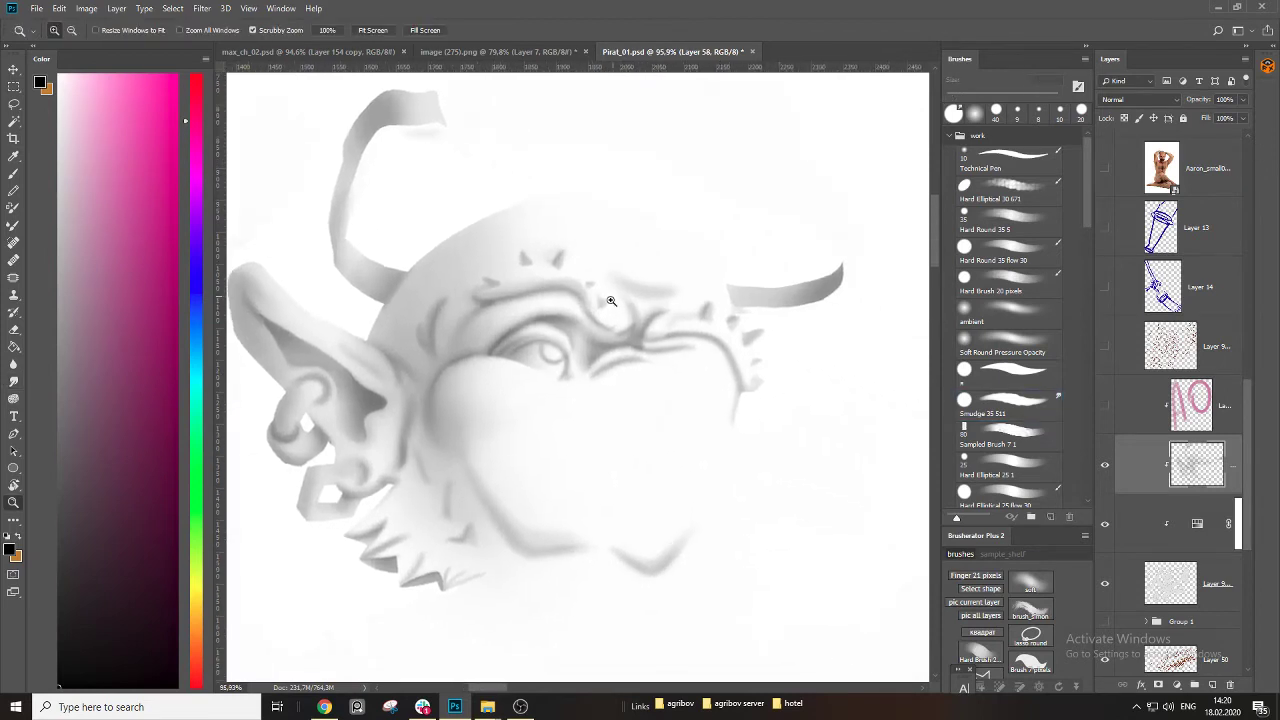
# Darken the frown wrinkles where they meet between the eyebrows, using the ambient brush at 15 to 20 px.
pyautogui.moveTo(607, 300); pyautogui.dragTo(683, 328)
pyautogui.press('b')
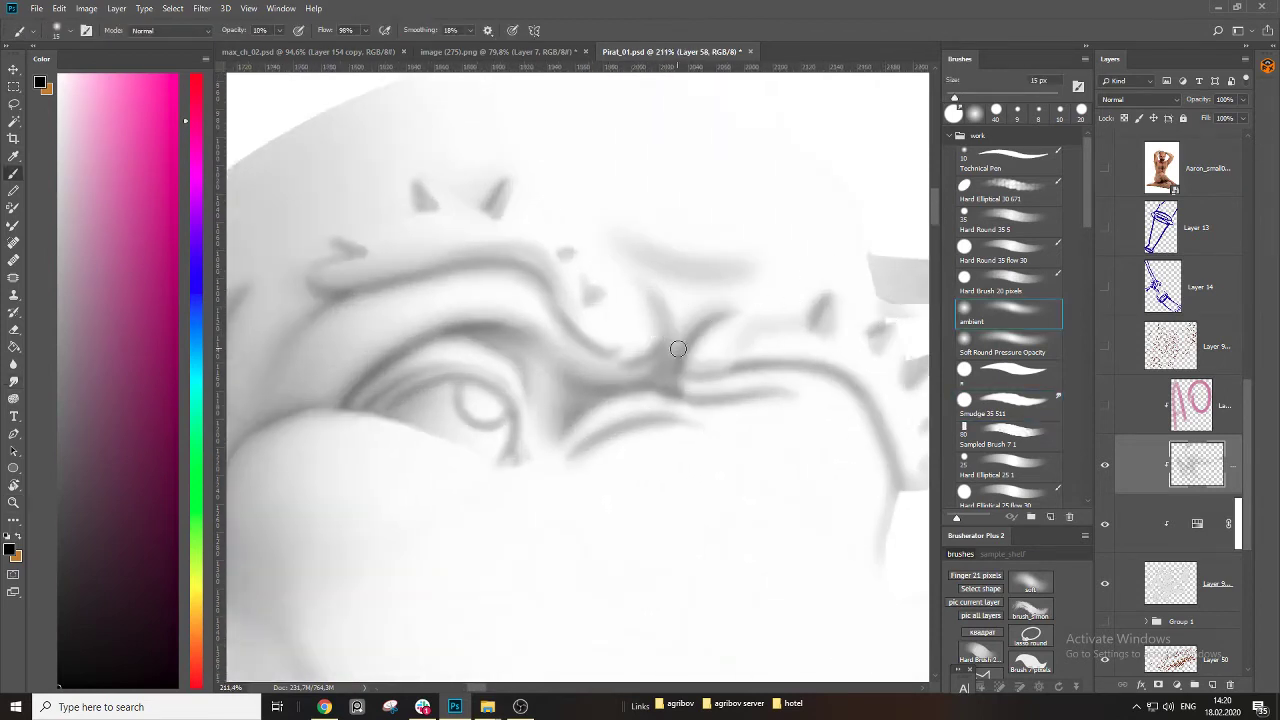
pyautogui.press('[')
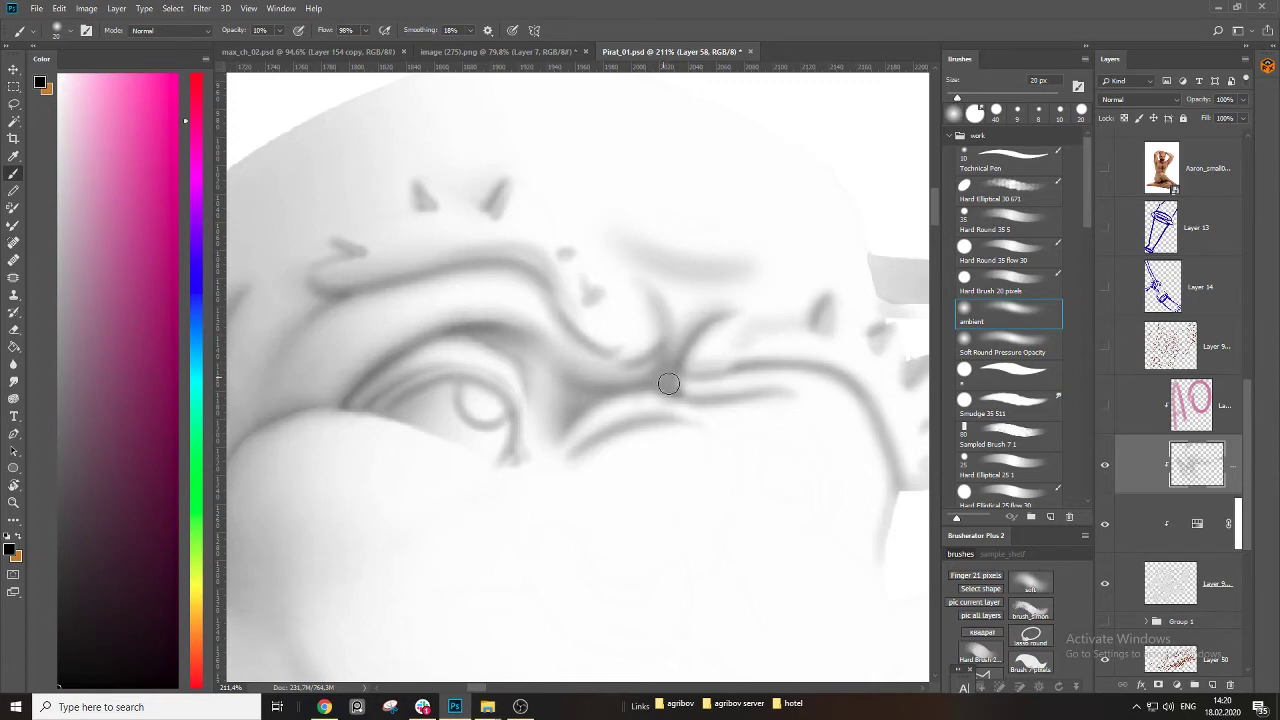
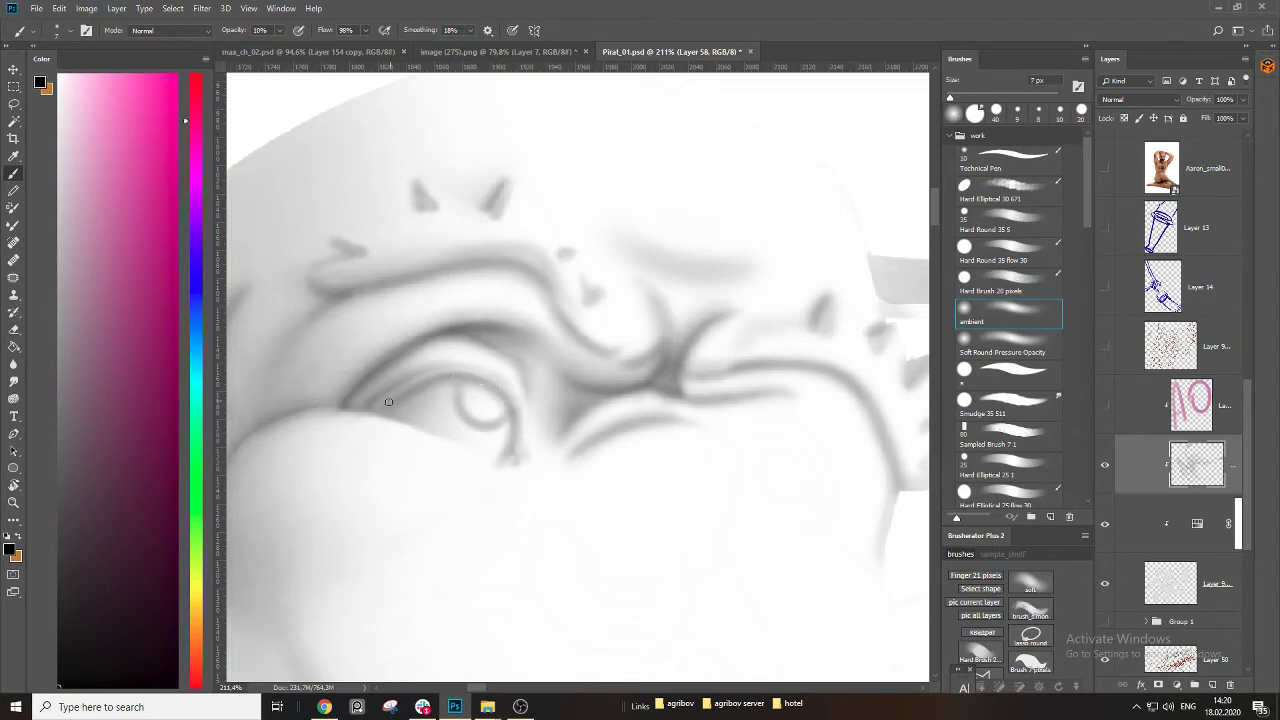
# Deepen the upper lid line and outer corner of the open eye, with the brush between 8 and 15 px.
pyautogui.moveTo(447, 377)
pyautogui.mouseDown()
pyautogui.moveTo(503, 395)
pyautogui.moveTo(529, 381)
pyautogui.mouseUp()
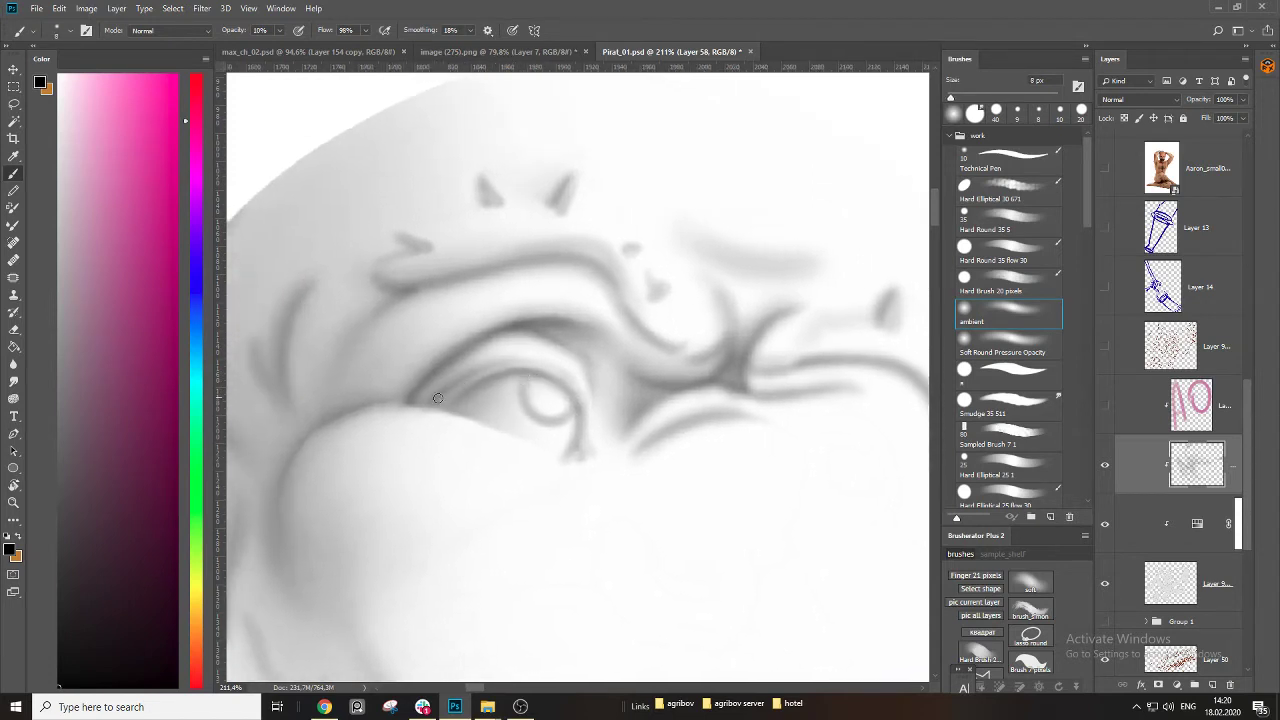
pyautogui.press(']')
pyautogui.press(']')
pyautogui.press(']')
pyautogui.press(']')
pyautogui.press(']')
pyautogui.moveTo(436, 401); pyautogui.dragTo(502, 367)
pyautogui.moveTo(433, 400)
pyautogui.mouseDown()
pyautogui.moveTo(543, 363)
pyautogui.moveTo(634, 363)
pyautogui.mouseUp()
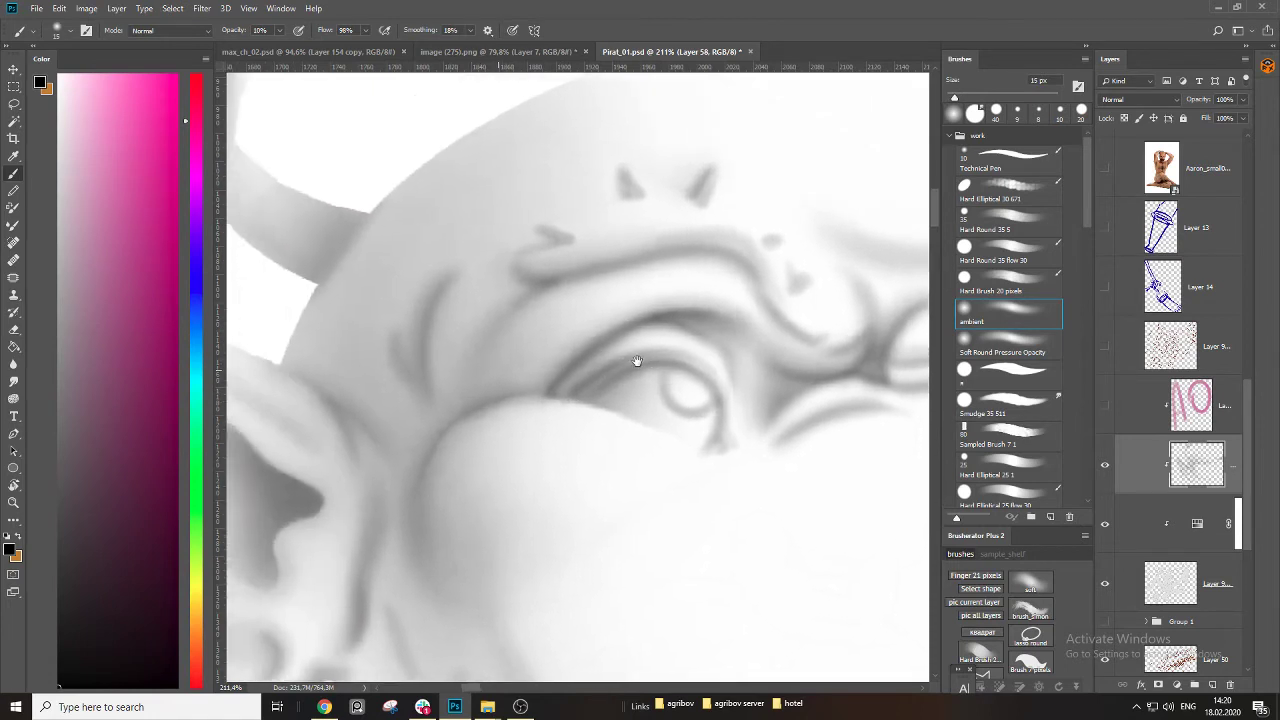
# Define the shadow around the outer end of the eyebrow above the open eye with a 9 to 10 px brush.
pyautogui.press('[')
pyautogui.press('[')
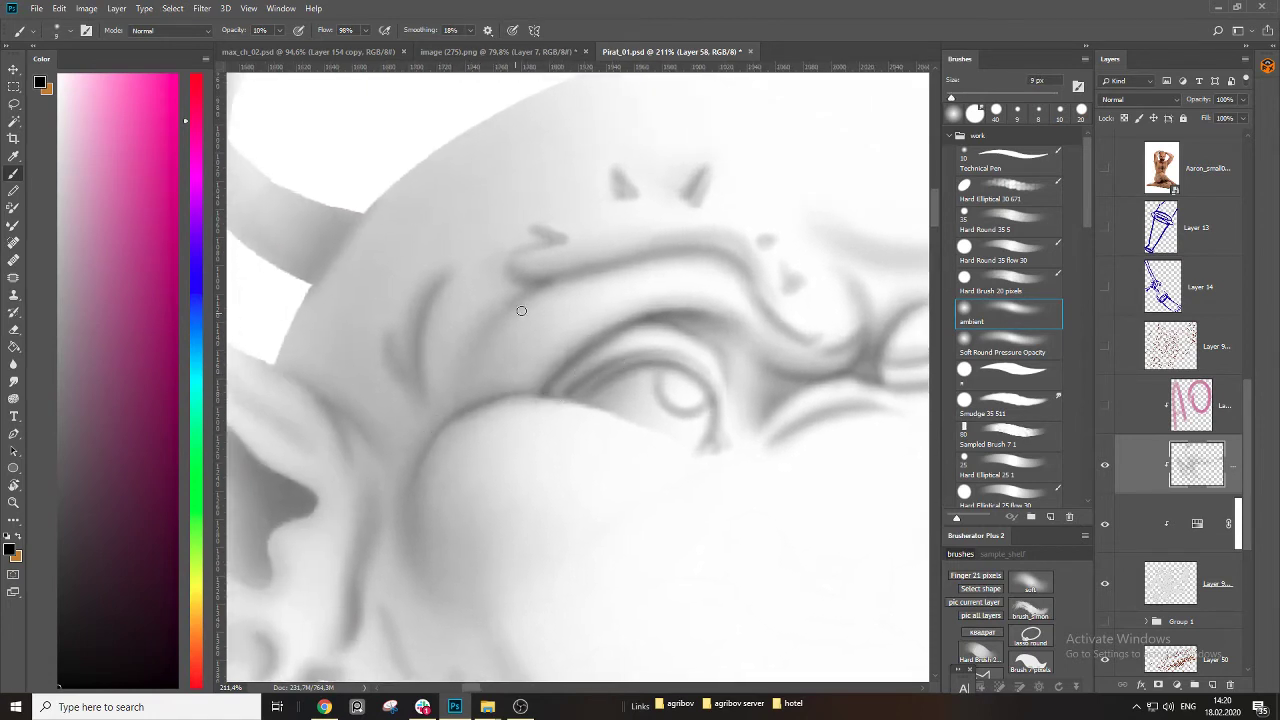
pyautogui.moveTo(621, 262); pyautogui.dragTo(643, 304)
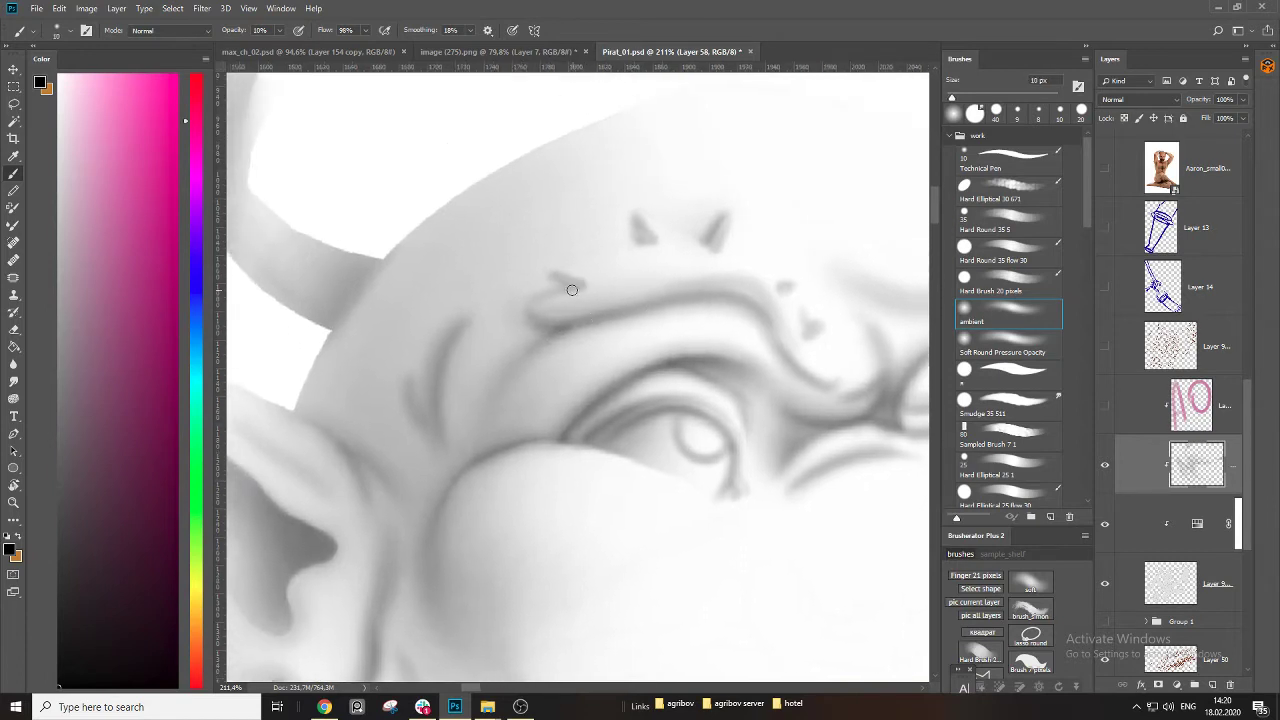
pyautogui.moveTo(533, 307)
pyautogui.mouseDown()
pyautogui.moveTo(625, 312)
pyautogui.moveTo(555, 334)
pyautogui.mouseUp()
# Lighten the shading under the eyebrow's outer end and beside the temple wrinkle with a 25 px eraser.
pyautogui.press('e')
pyautogui.press(']')
pyautogui.press(']')
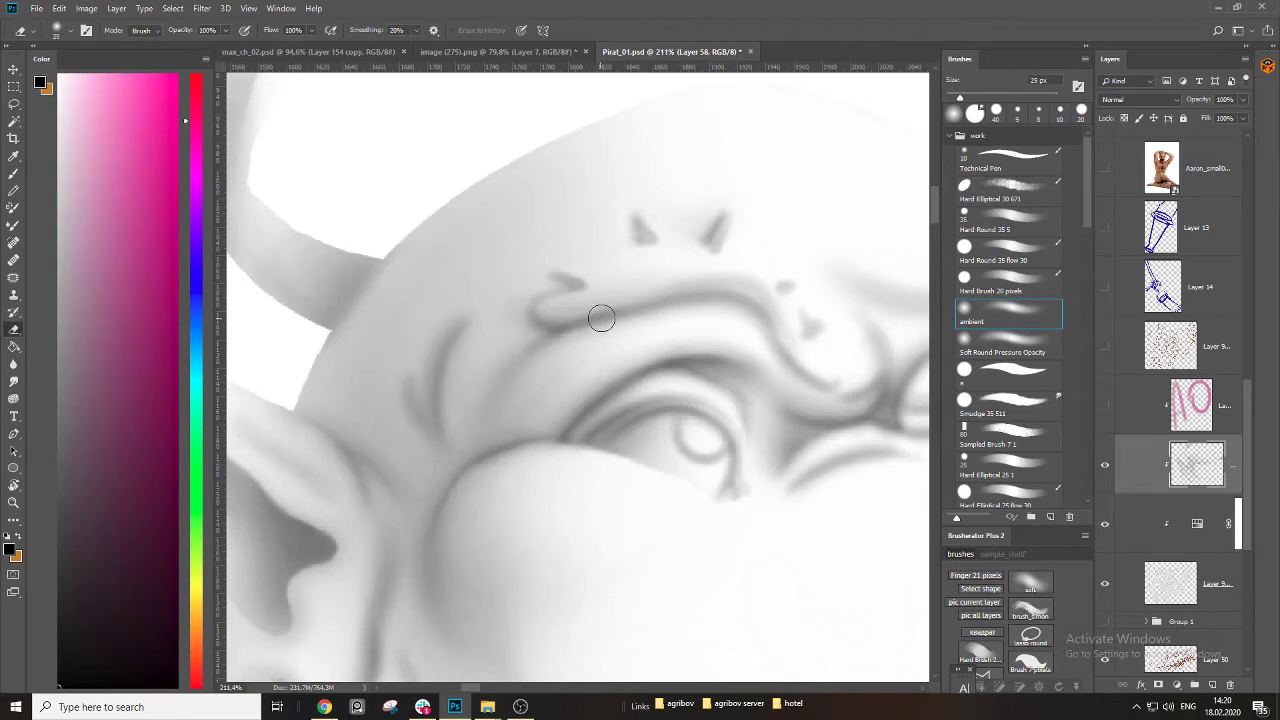
pyautogui.moveTo(468, 393); pyautogui.dragTo(538, 376)
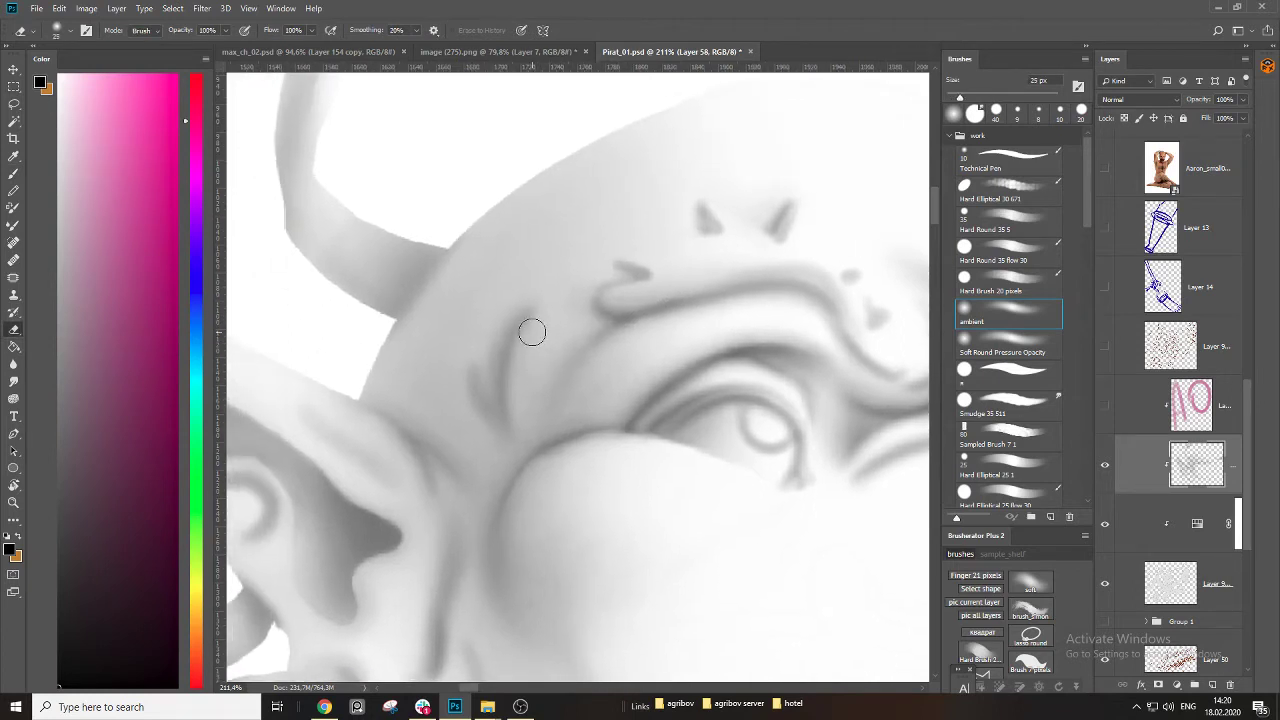
# Darken the temple wrinkle and the crease above the raised cheek with a 7 to 8 px brush.
pyautogui.press('b')
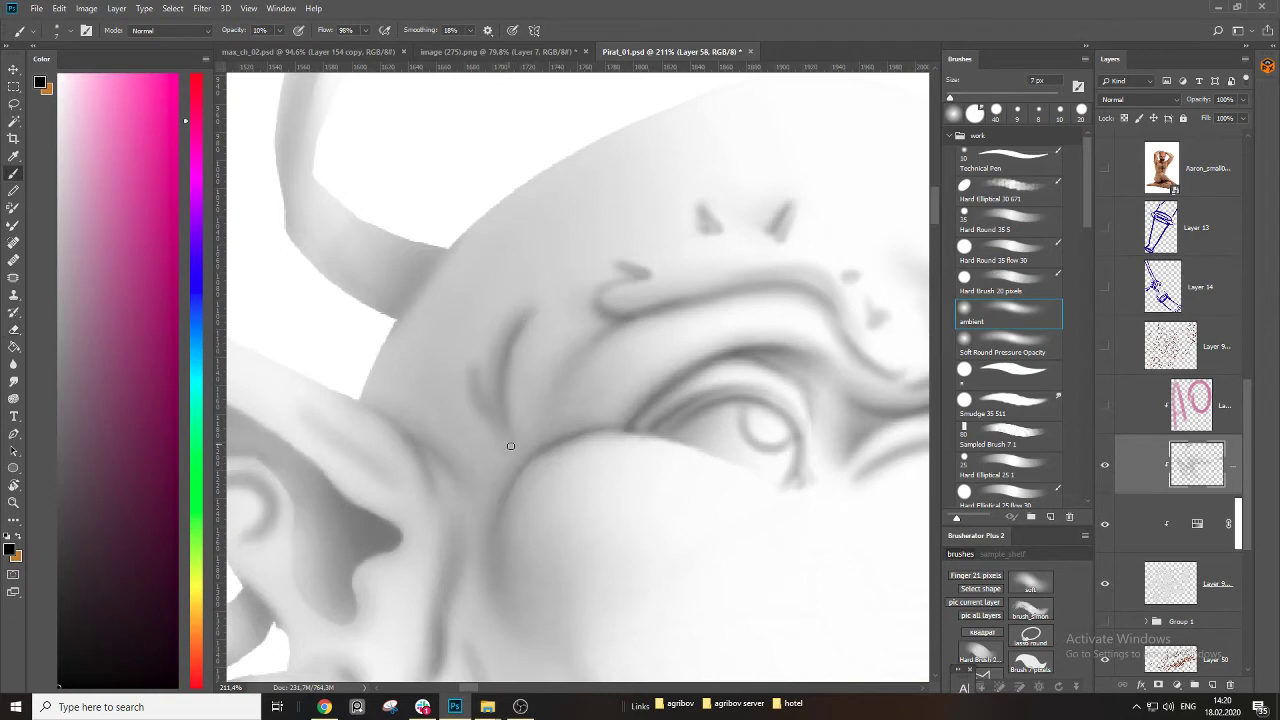
pyautogui.moveTo(511, 446); pyautogui.dragTo(431, 366)
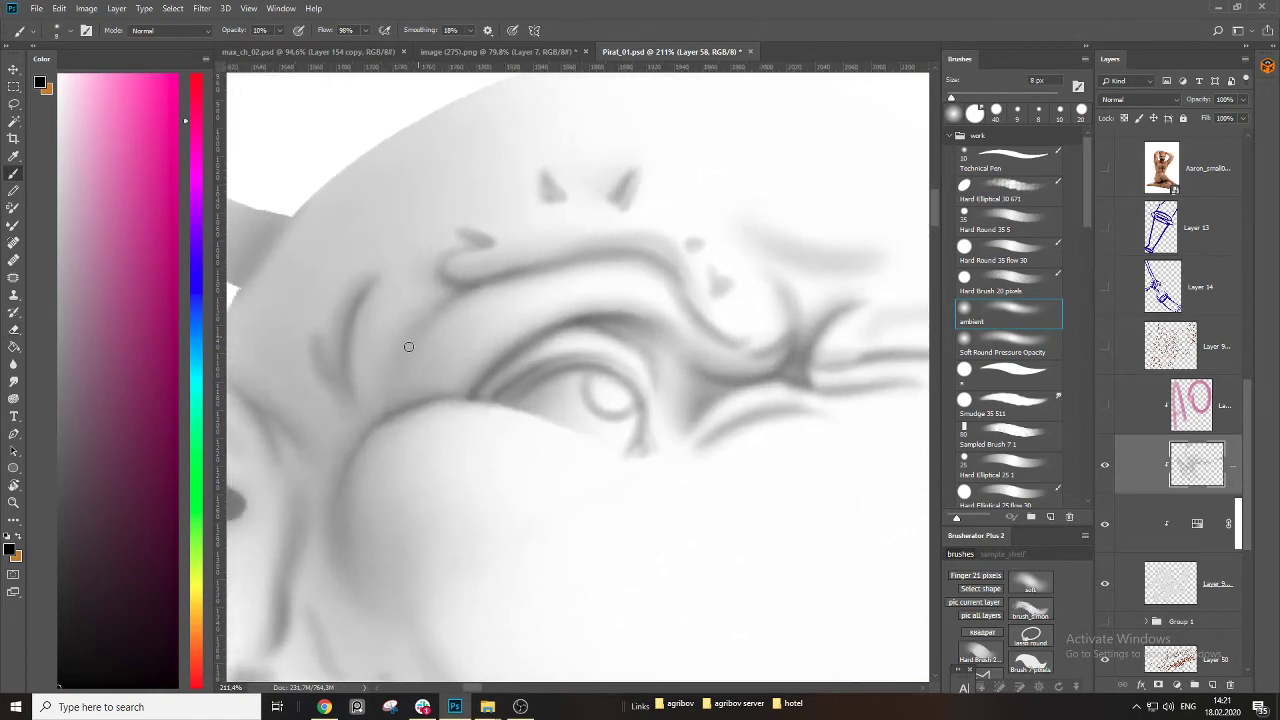
pyautogui.press(']')
pyautogui.moveTo(389, 391)
pyautogui.mouseDown()
pyautogui.moveTo(563, 357)
pyautogui.moveTo(468, 394)
pyautogui.mouseUp()
# Add broad soft shading between the temple, the open eye and the top of the cheek with a 40 to 45 px brush.
pyautogui.press(']')
pyautogui.press(']')
pyautogui.press(']')
pyautogui.press(']')
pyautogui.press('[')
pyautogui.press('[')
pyautogui.press('[')
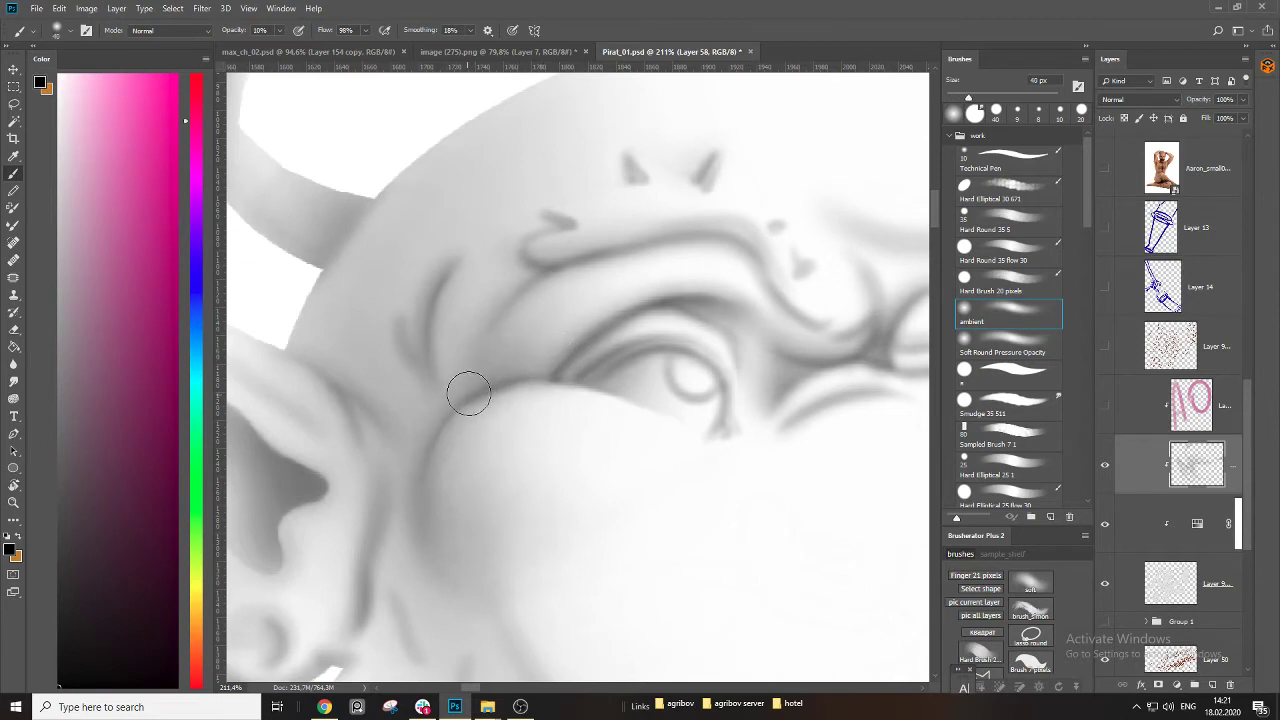
pyautogui.press(']')
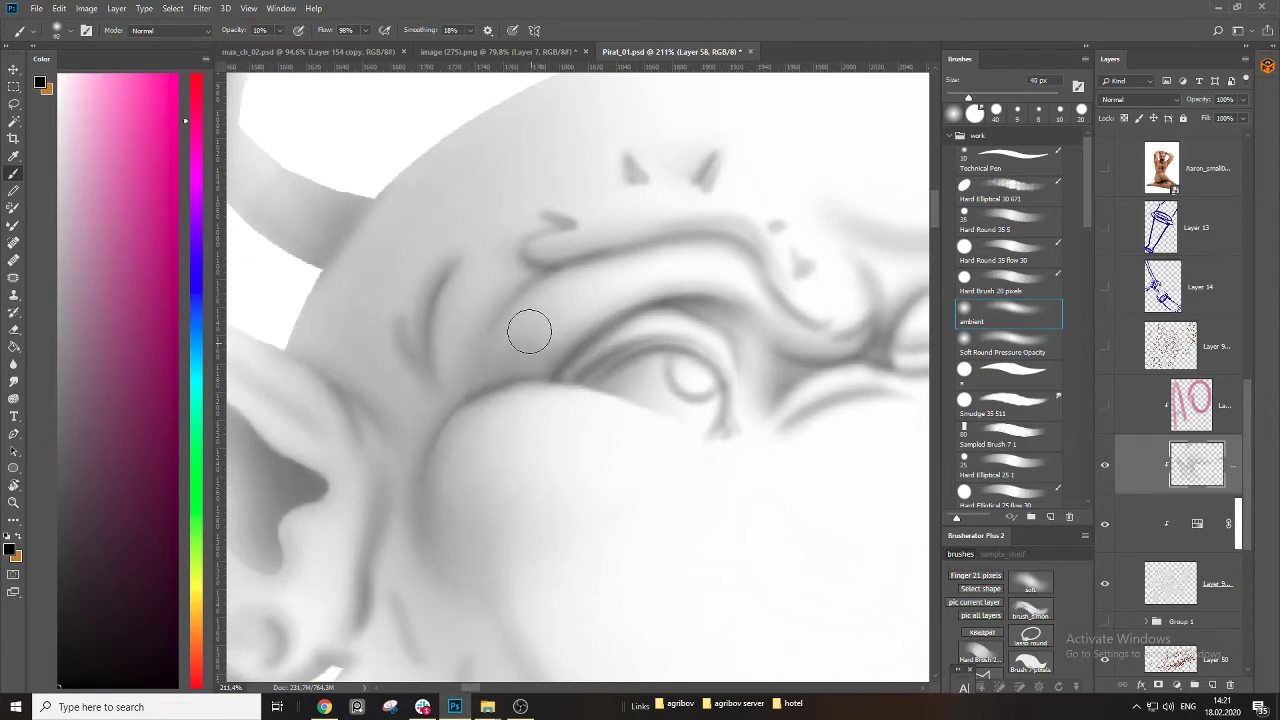
pyautogui.moveTo(423, 460); pyautogui.dragTo(508, 282)
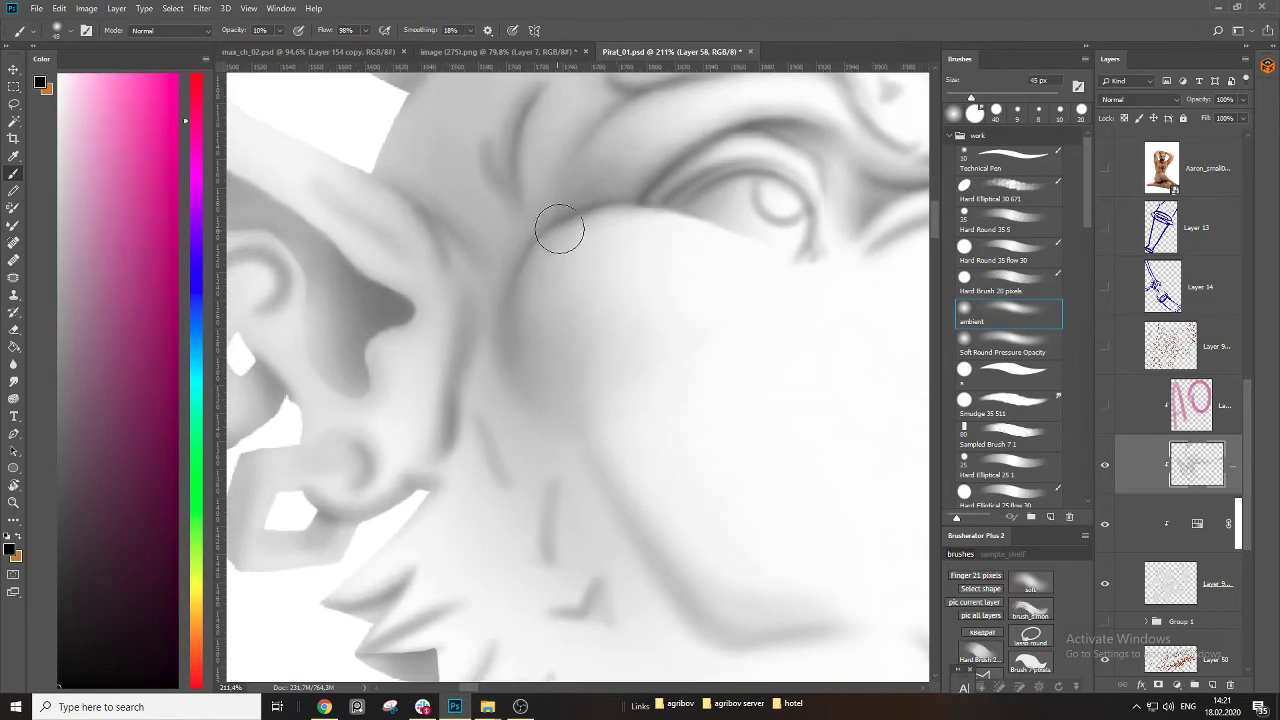
pyautogui.press('[')
# Smudge the upper outer edge of the raised cheek with the Smudge 35 511 brush, between 9 and 20 px.
pyautogui.click(1029, 404)
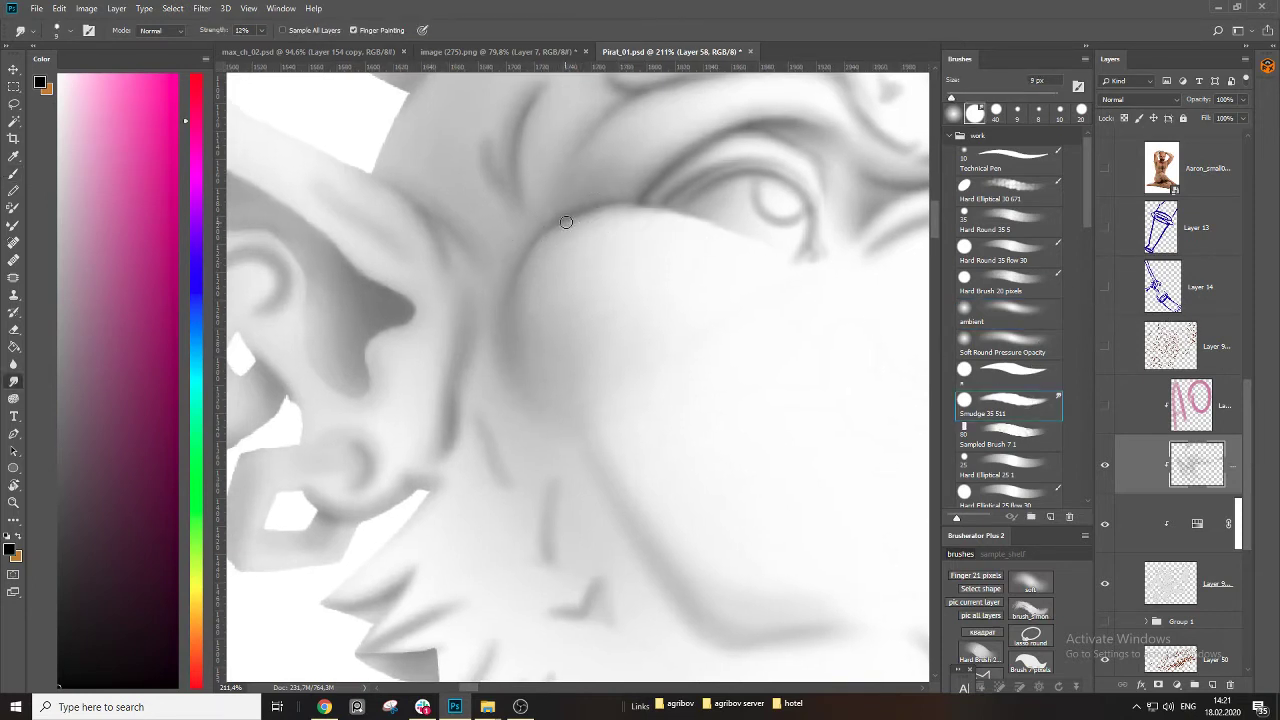
pyautogui.press(']')
pyautogui.press(']')
pyautogui.press(']')
pyautogui.press(']')
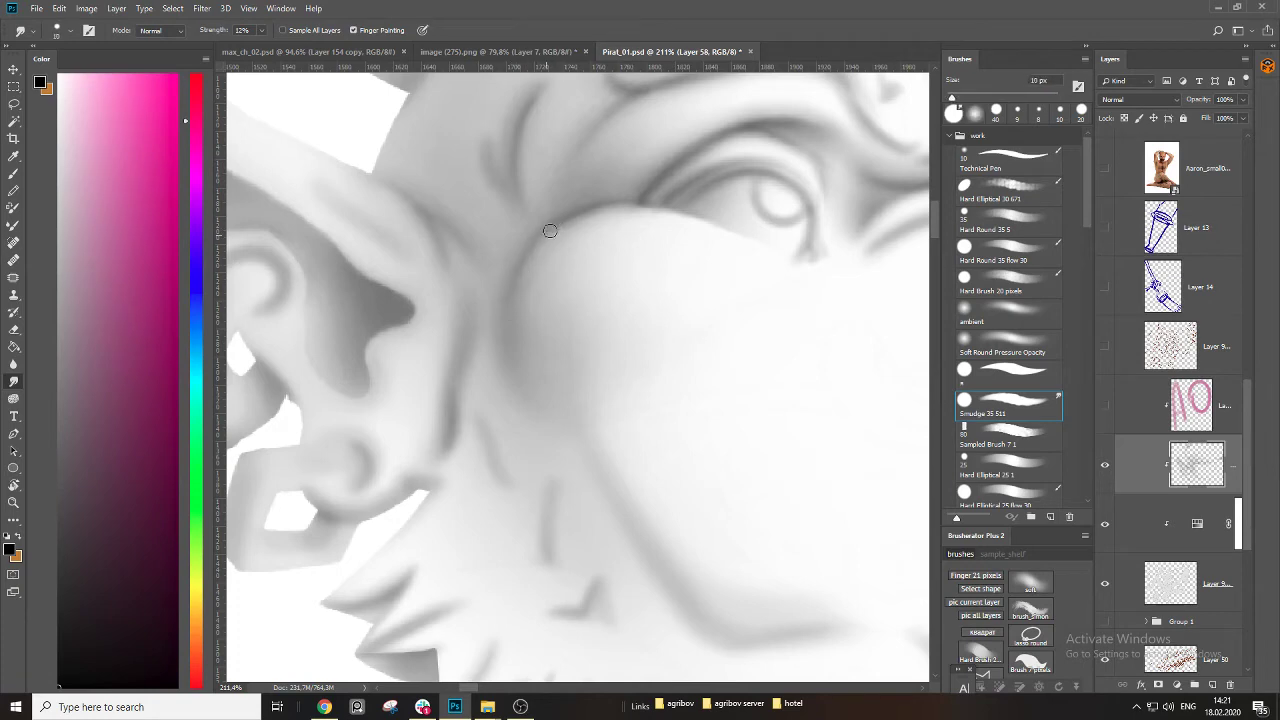
pyautogui.press('[')
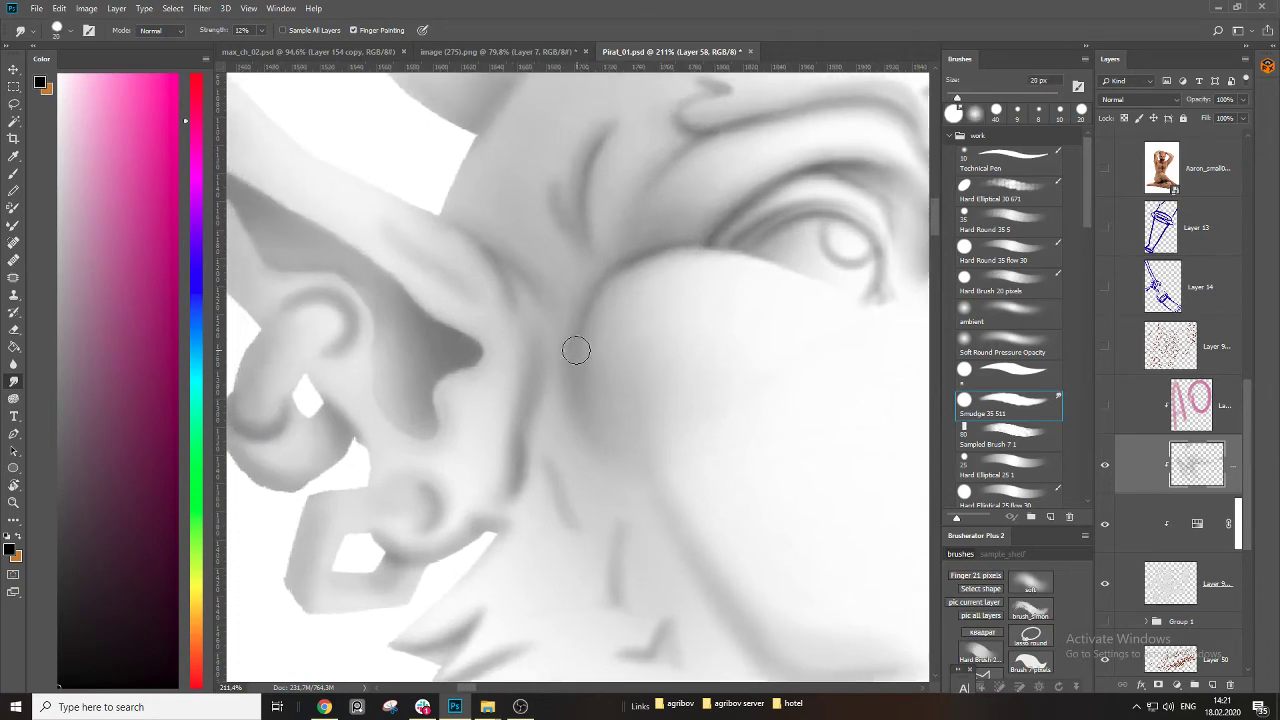
# Darken the crease where the ear meets the head, using the ambient brush at 9 px.
pyautogui.press('b')
pyautogui.press('[')
pyautogui.press('[')
pyautogui.press('[')
pyautogui.press('[')
pyautogui.press('[')
pyautogui.press('[')
pyautogui.press('[')
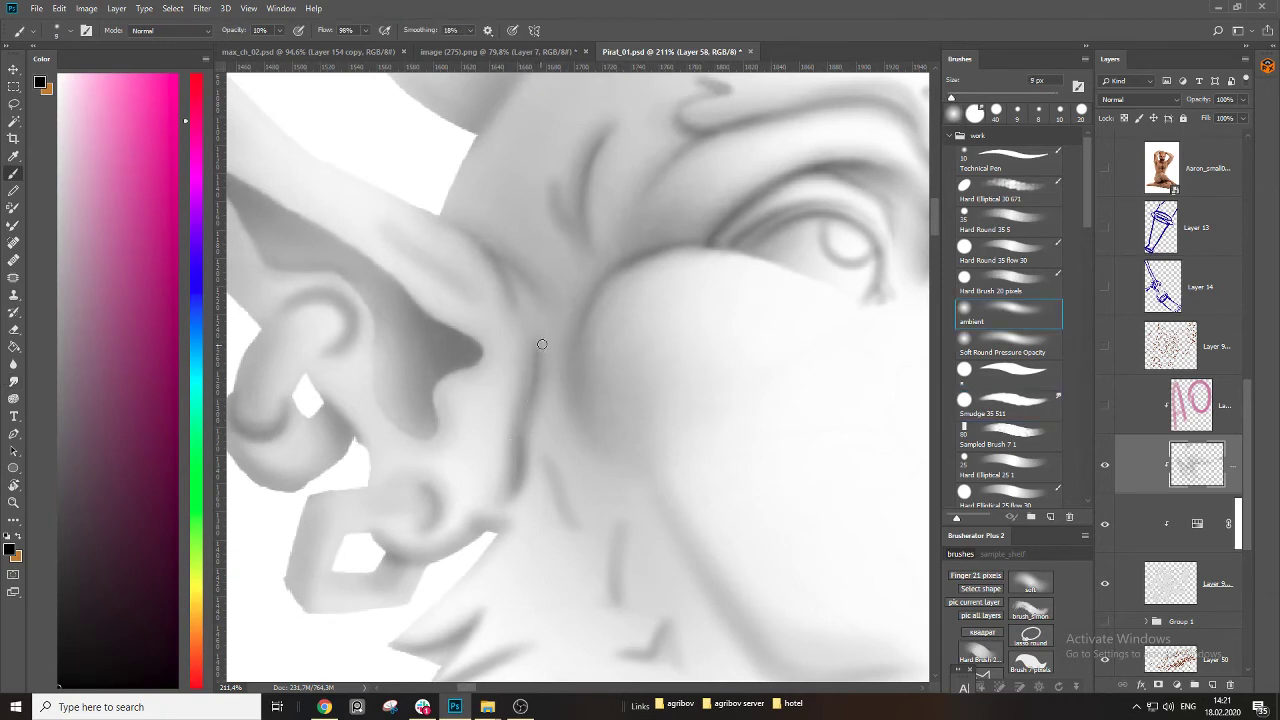
# Softly shade the skin in front of the ear with the brush enlarged to 35 px.
pyautogui.press(']')
pyautogui.press(']')
pyautogui.press(']')
pyautogui.press(']')
pyautogui.press(']')
pyautogui.press(']')
pyautogui.moveTo(526, 384); pyautogui.dragTo(554, 336)
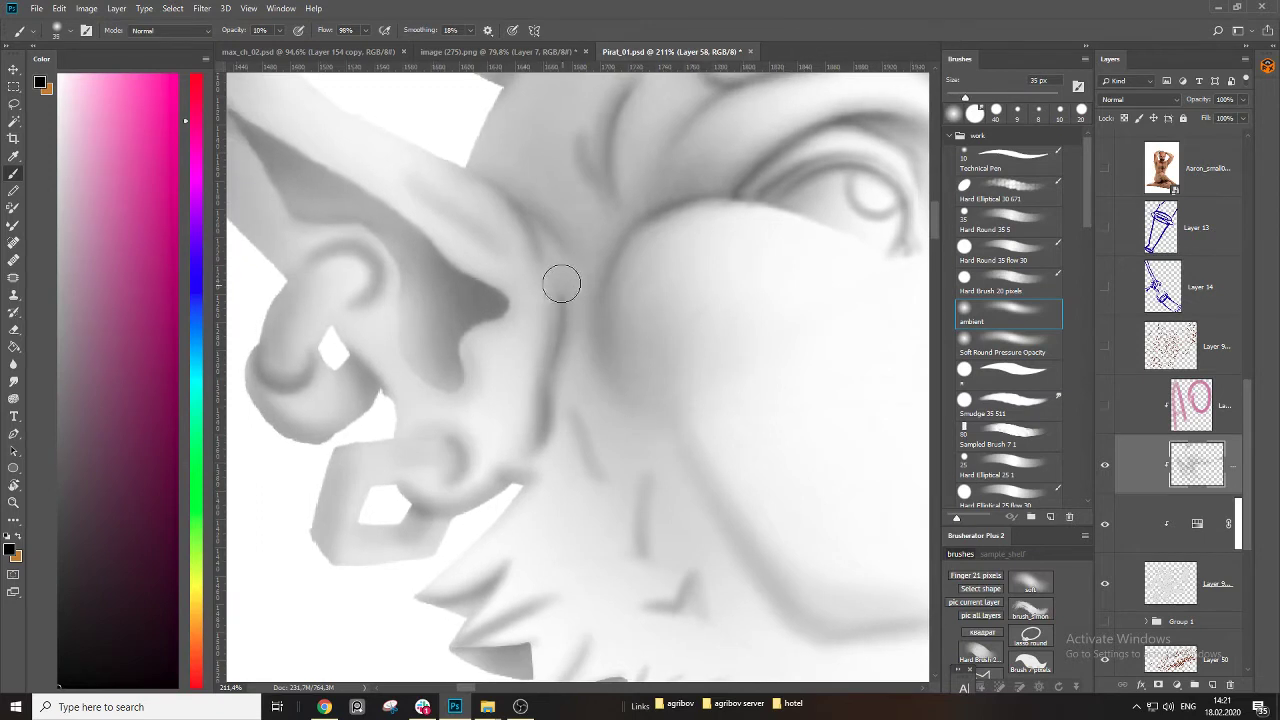
# Strengthen the ear crease down towards the earlobe with a smaller brush, ending at 15 px.
pyautogui.press('[')
pyautogui.press('[')
pyautogui.press('[')
pyautogui.press('[')
pyautogui.press('[')
pyautogui.press('[')
pyautogui.moveTo(549, 376); pyautogui.dragTo(568, 262)
pyautogui.press(']')
pyautogui.press(']')
pyautogui.moveTo(603, 357); pyautogui.dragTo(589, 314)
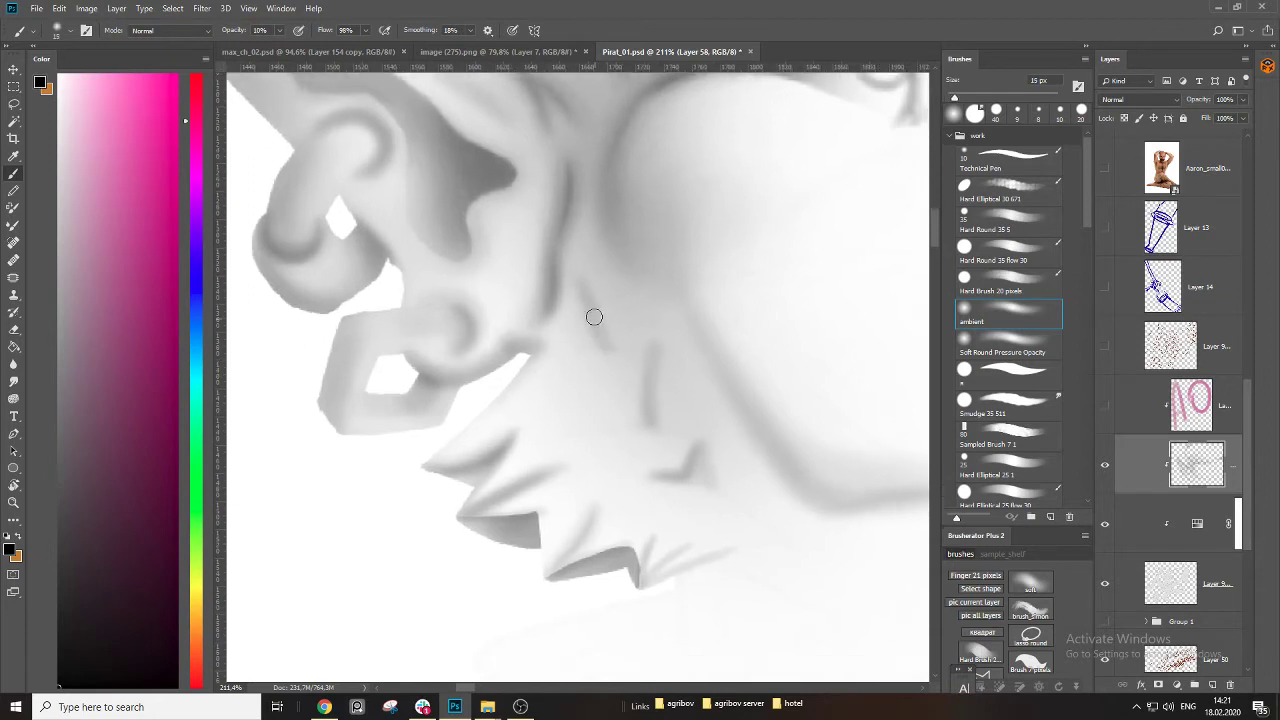
# Deepen the shadows between the hair tufts along the jaw with a 9 px brush.
pyautogui.press('[')
pyautogui.moveTo(492, 425); pyautogui.dragTo(571, 336)
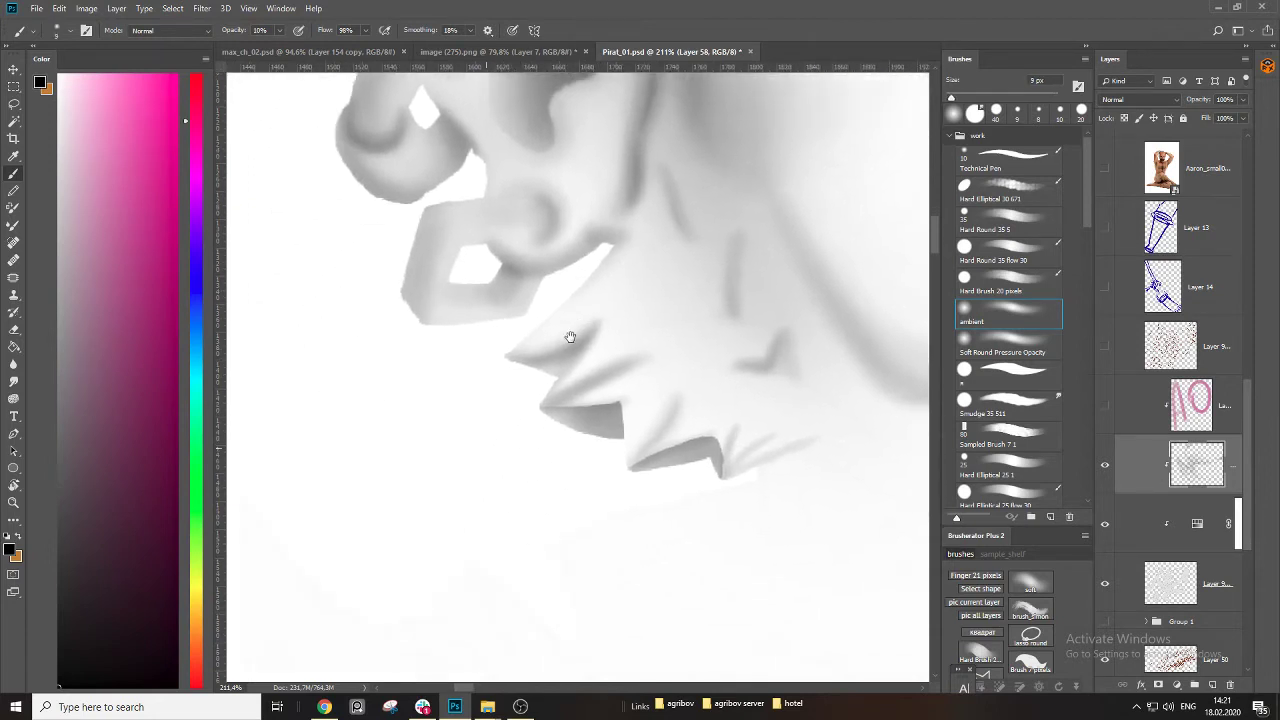
pyautogui.press('[')
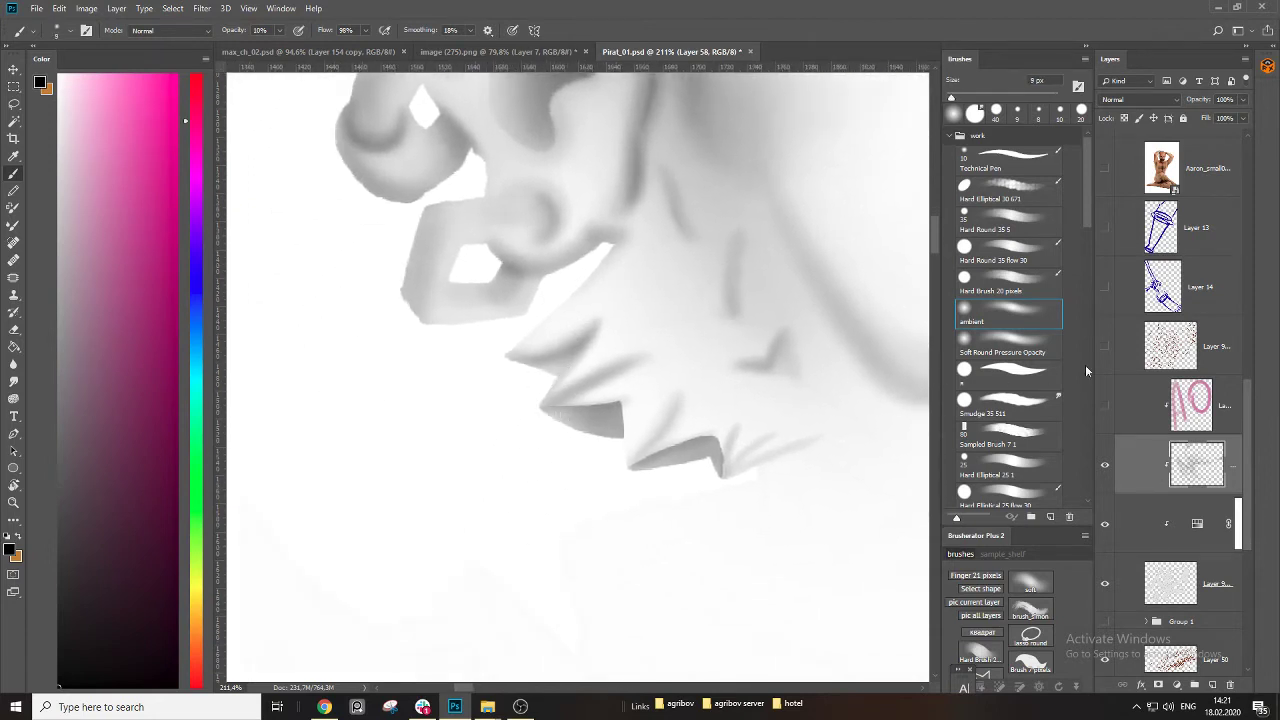
# Smudge the shadows under the jaw hair tufts with the Smudge 35 511 brush, between 10 and 25 px.
pyautogui.click(1020, 402)
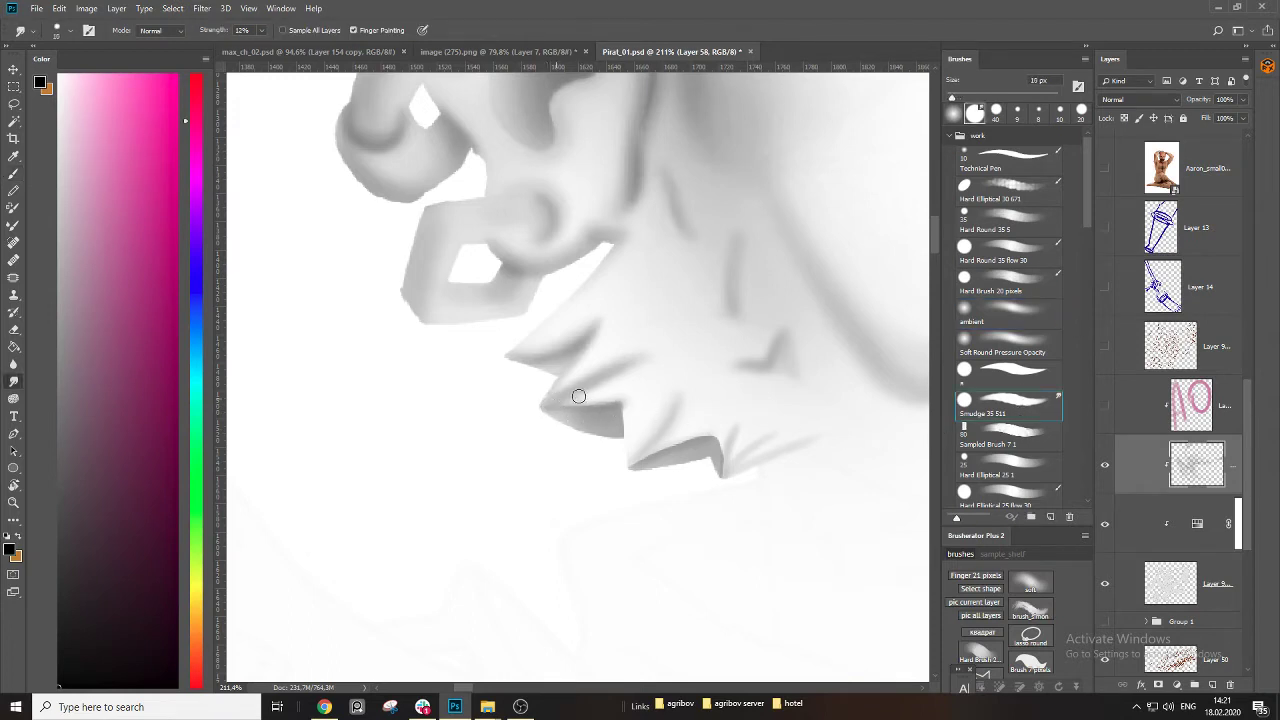
pyautogui.press(']')
pyautogui.press(']')
pyautogui.moveTo(574, 400)
pyautogui.mouseDown()
pyautogui.moveTo(607, 370)
pyautogui.moveTo(574, 356)
pyautogui.moveTo(637, 360)
pyautogui.mouseUp()
pyautogui.press(']')
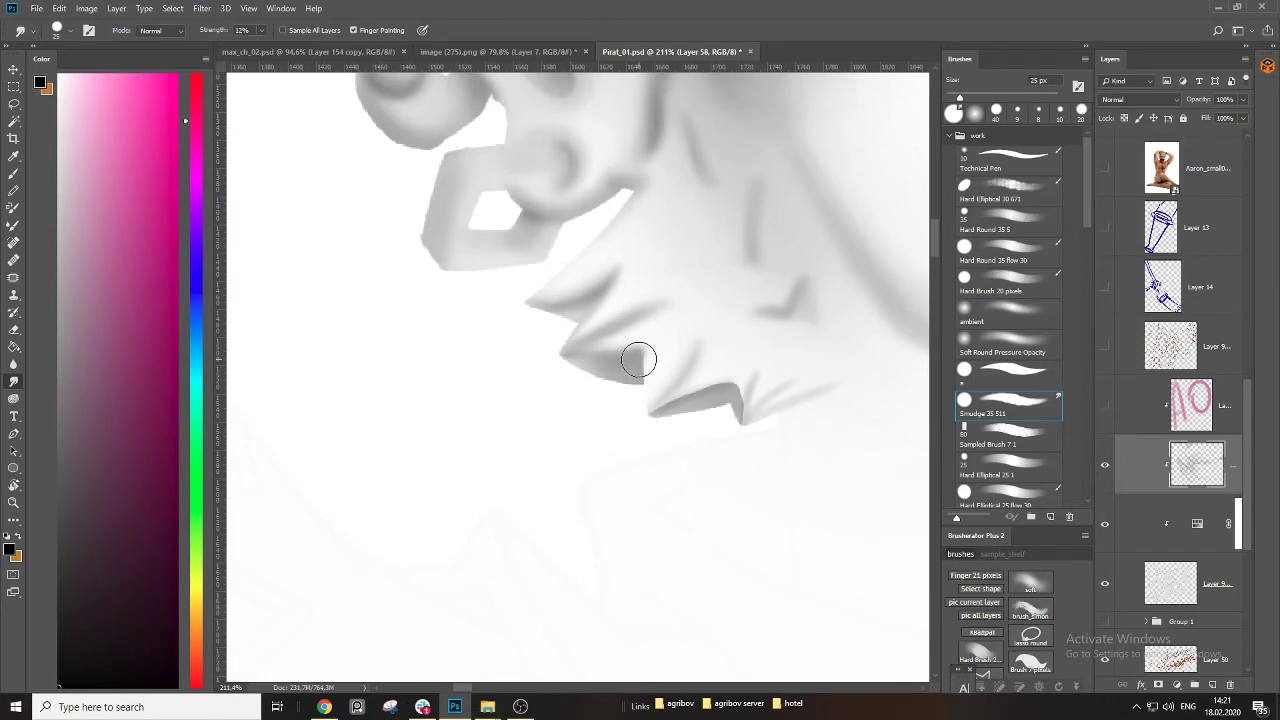
pyautogui.press('[')
pyautogui.press('[')
pyautogui.moveTo(643, 408)
pyautogui.mouseDown()
pyautogui.moveTo(740, 391)
pyautogui.moveTo(740, 419)
pyautogui.moveTo(702, 421)
pyautogui.mouseUp()
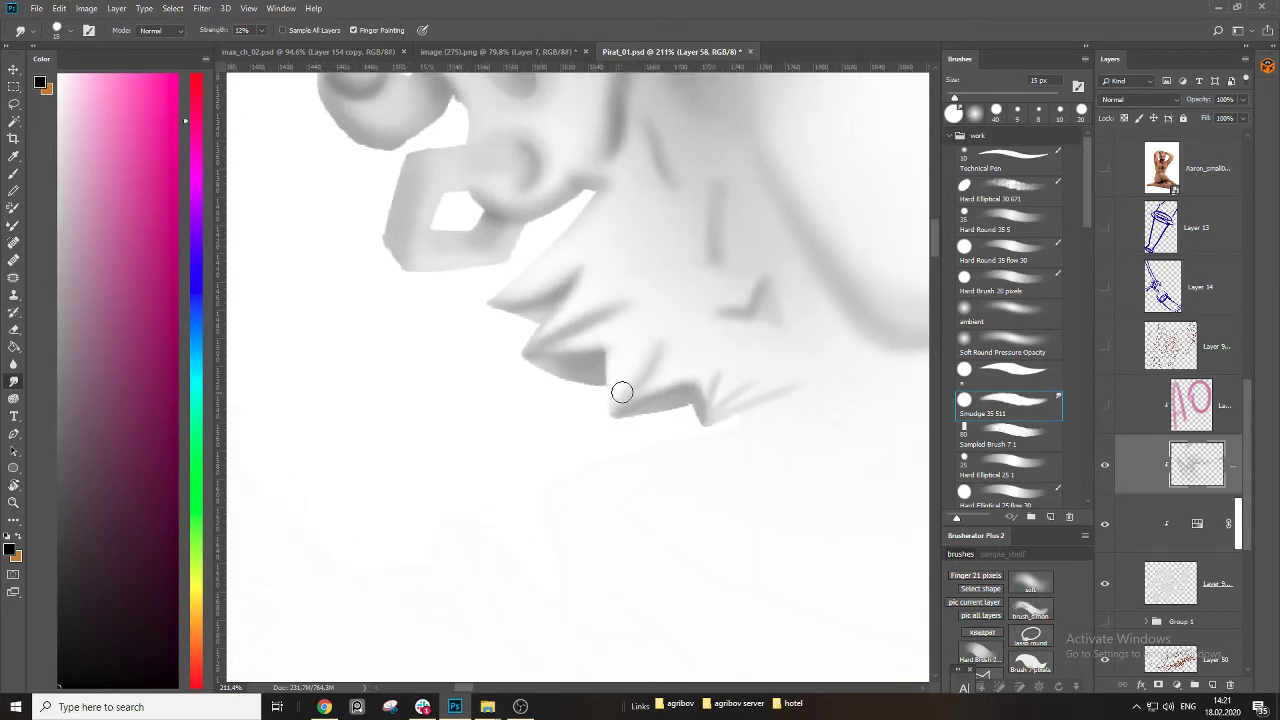
# Touch up the shadows between the jaw hair tufts with the ambient brush, reducing it from 15 to 9 px.
pyautogui.press('b')
pyautogui.press(']')
pyautogui.press(']')
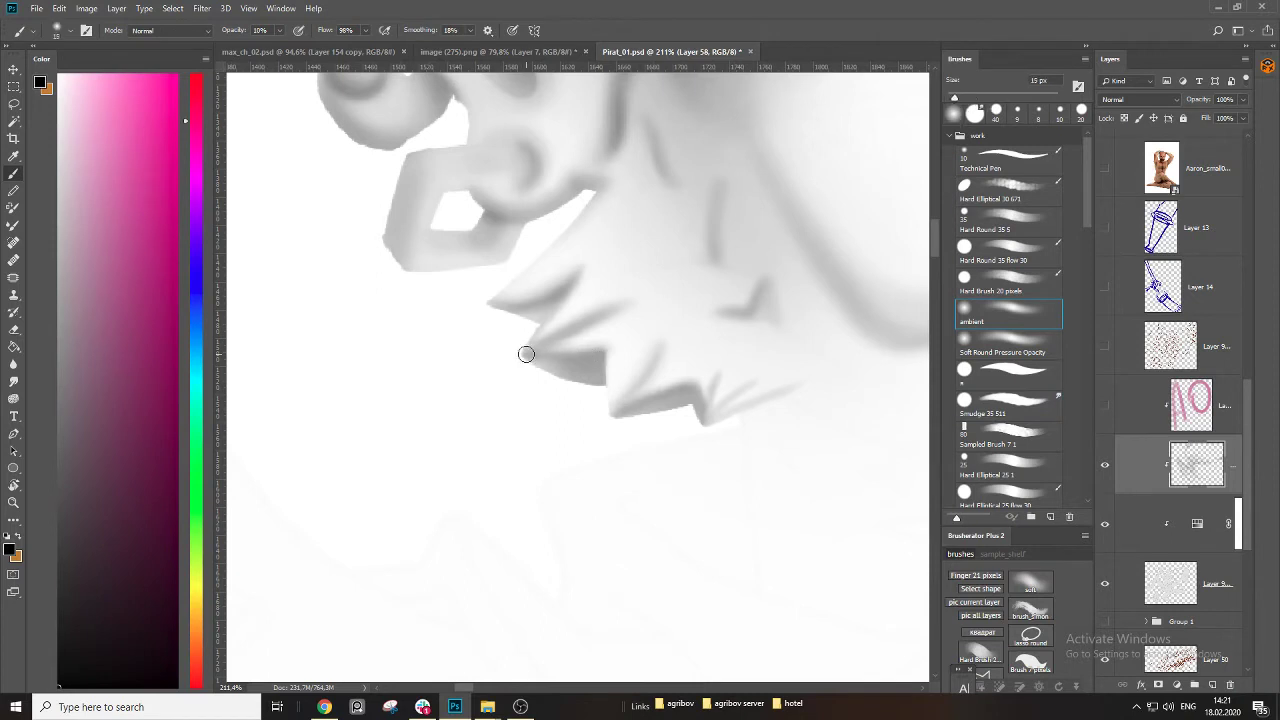
pyautogui.press('[')
pyautogui.press('[')
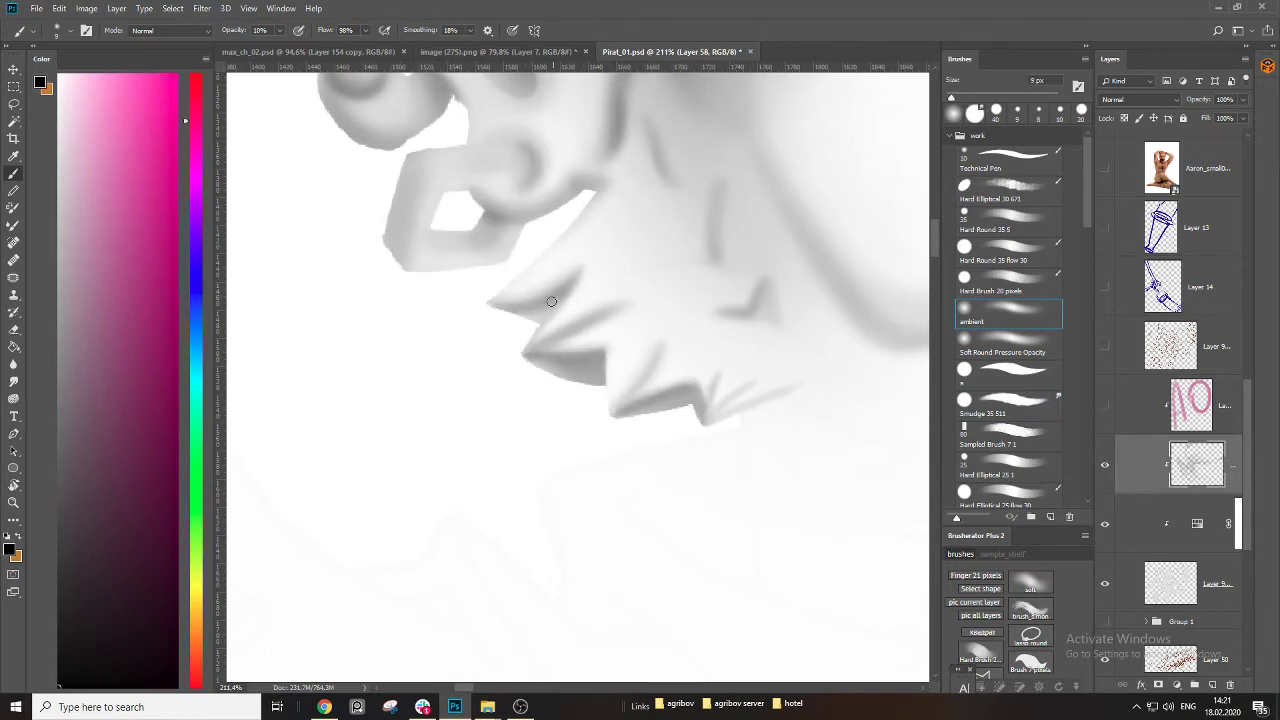
pyautogui.moveTo(470, 262); pyautogui.dragTo(573, 363)
# Shade the inner edge and side facet of the square earring with a brush between 8 and 10 px.
pyautogui.press('[')
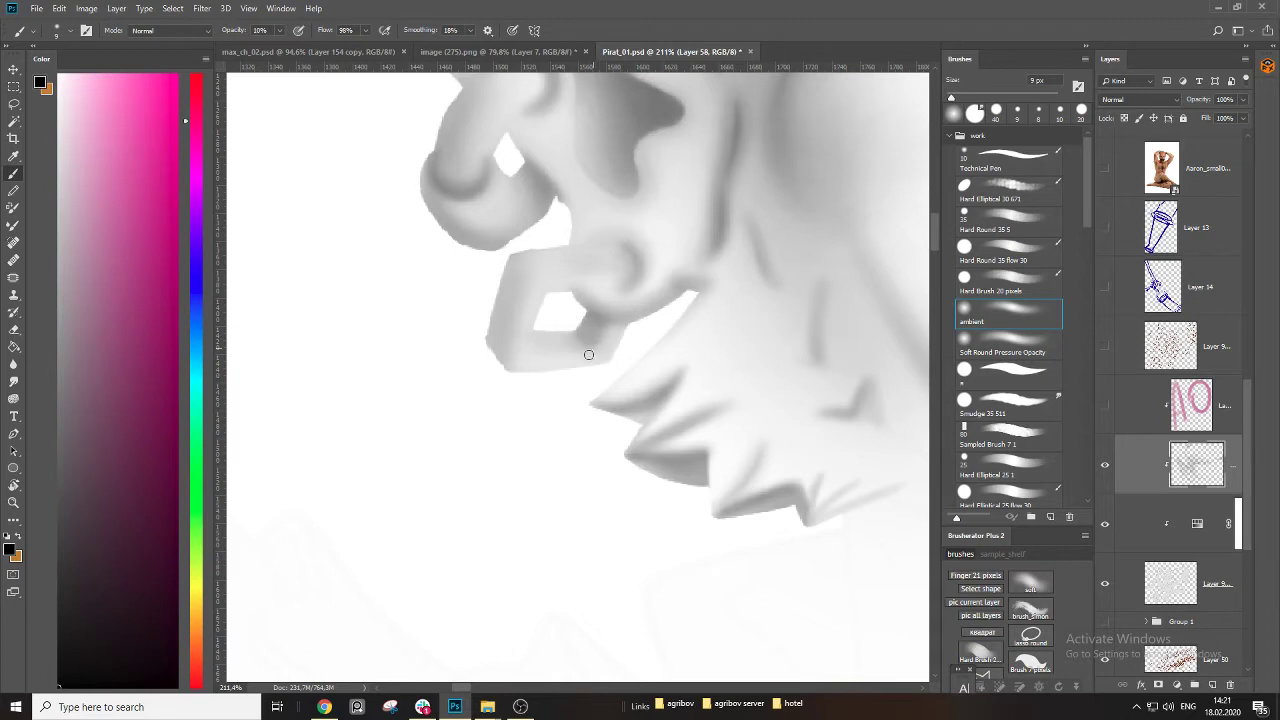
pyautogui.press('[')
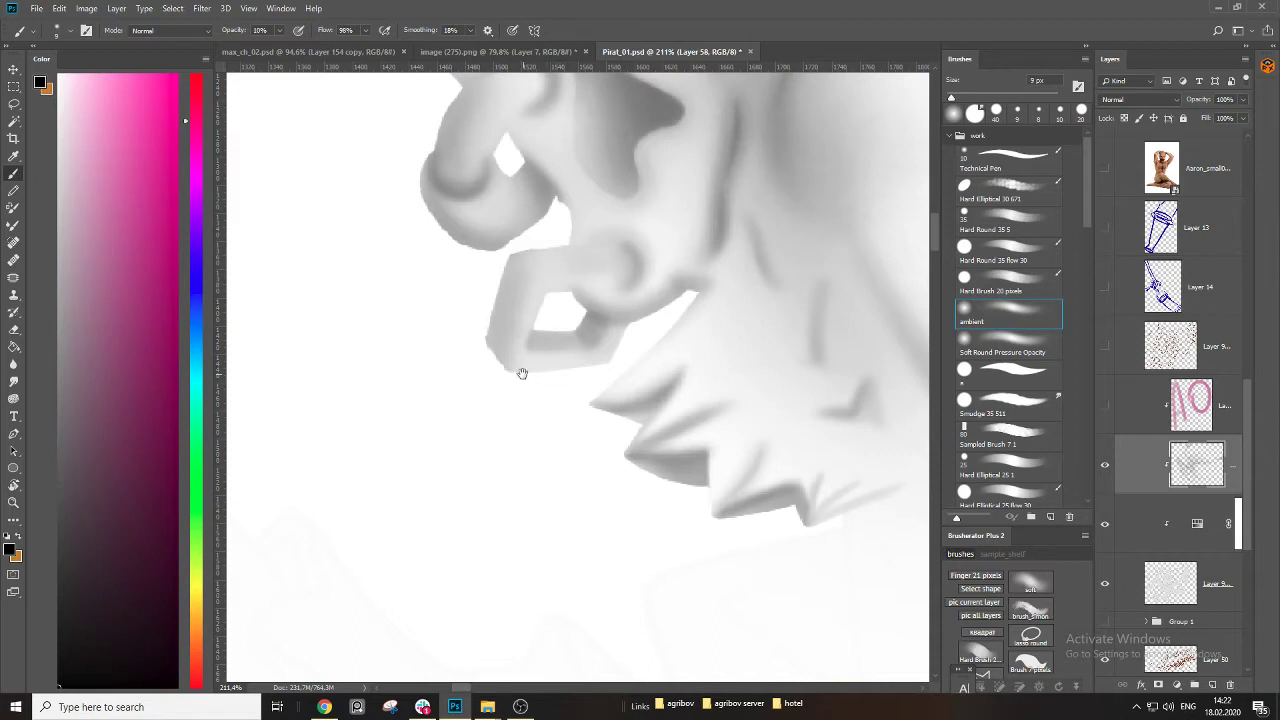
pyautogui.moveTo(522, 373); pyautogui.dragTo(538, 403)
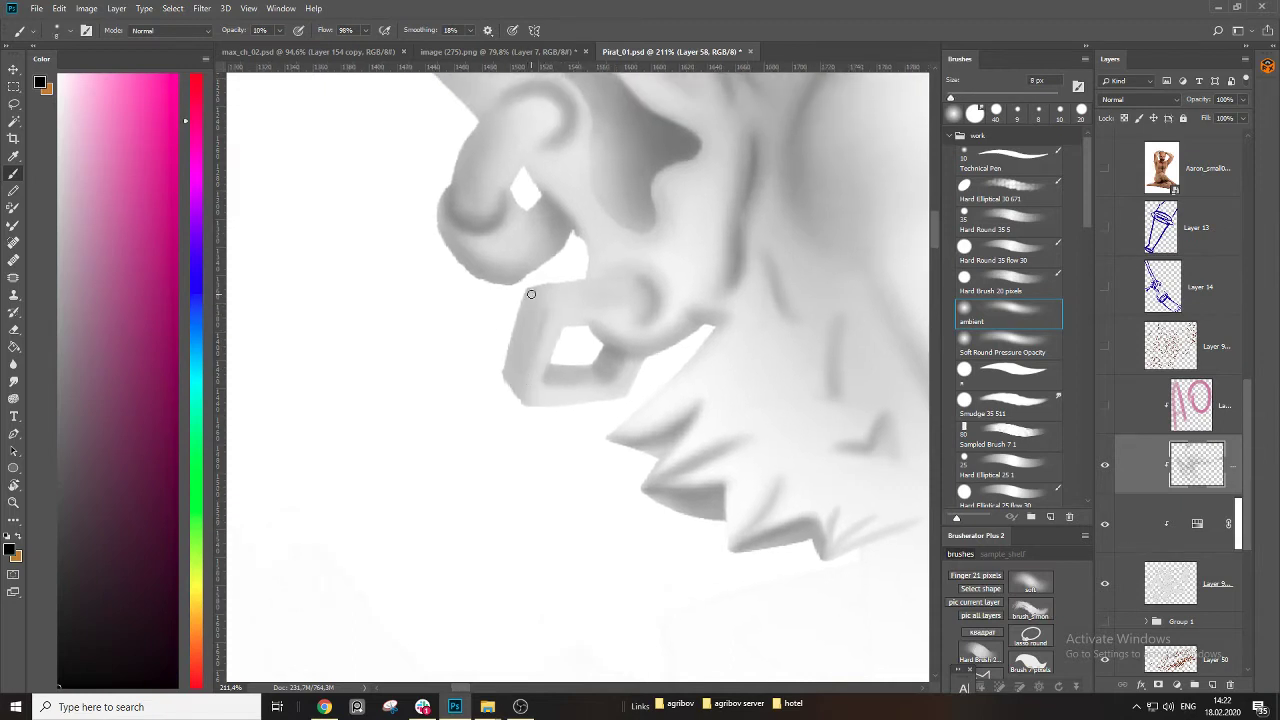
pyautogui.press(']')
pyautogui.press(']')
pyautogui.moveTo(514, 378); pyautogui.dragTo(484, 432)
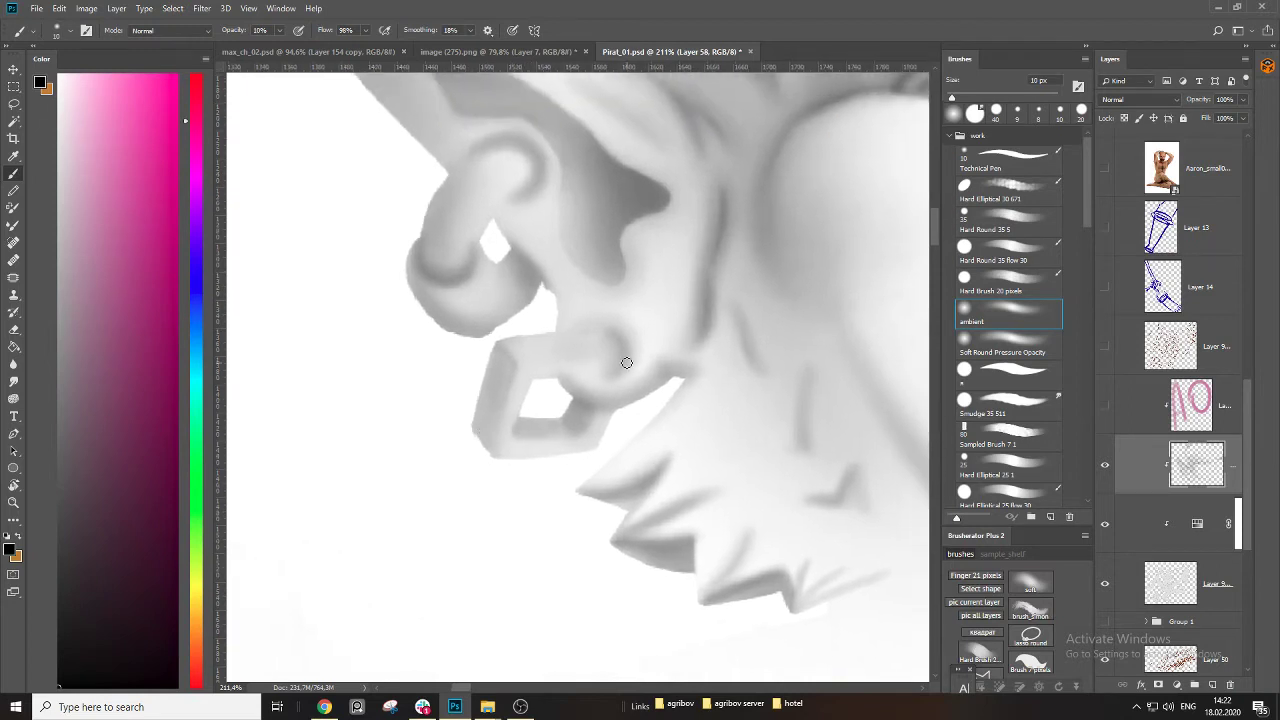
# Darken the square earring's upper bar where it enters the earlobe, working with a brush of about 10 px.
pyautogui.press('[')
pyautogui.moveTo(539, 336); pyautogui.dragTo(610, 332)
pyautogui.press(']')
pyautogui.press(']')
pyautogui.press(']')
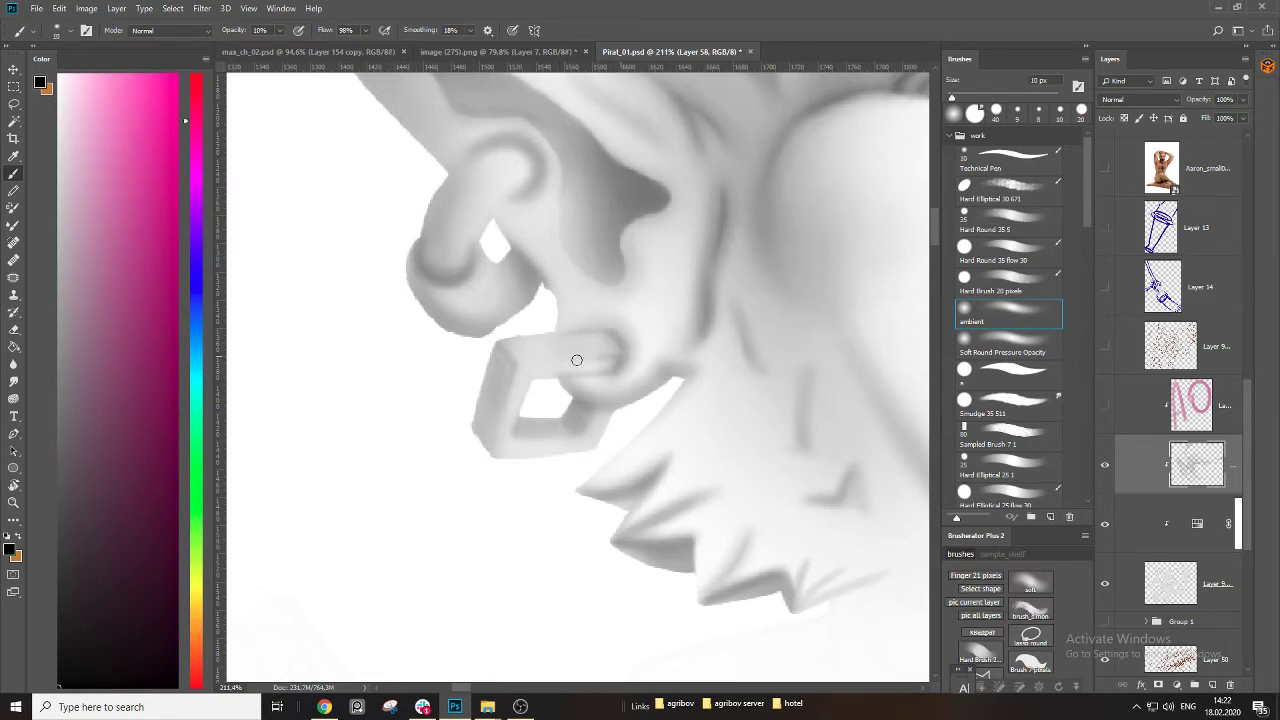
pyautogui.moveTo(594, 366)
pyautogui.mouseDown()
pyautogui.moveTo(571, 363)
pyautogui.moveTo(654, 366)
pyautogui.moveTo(635, 385)
pyautogui.mouseUp()
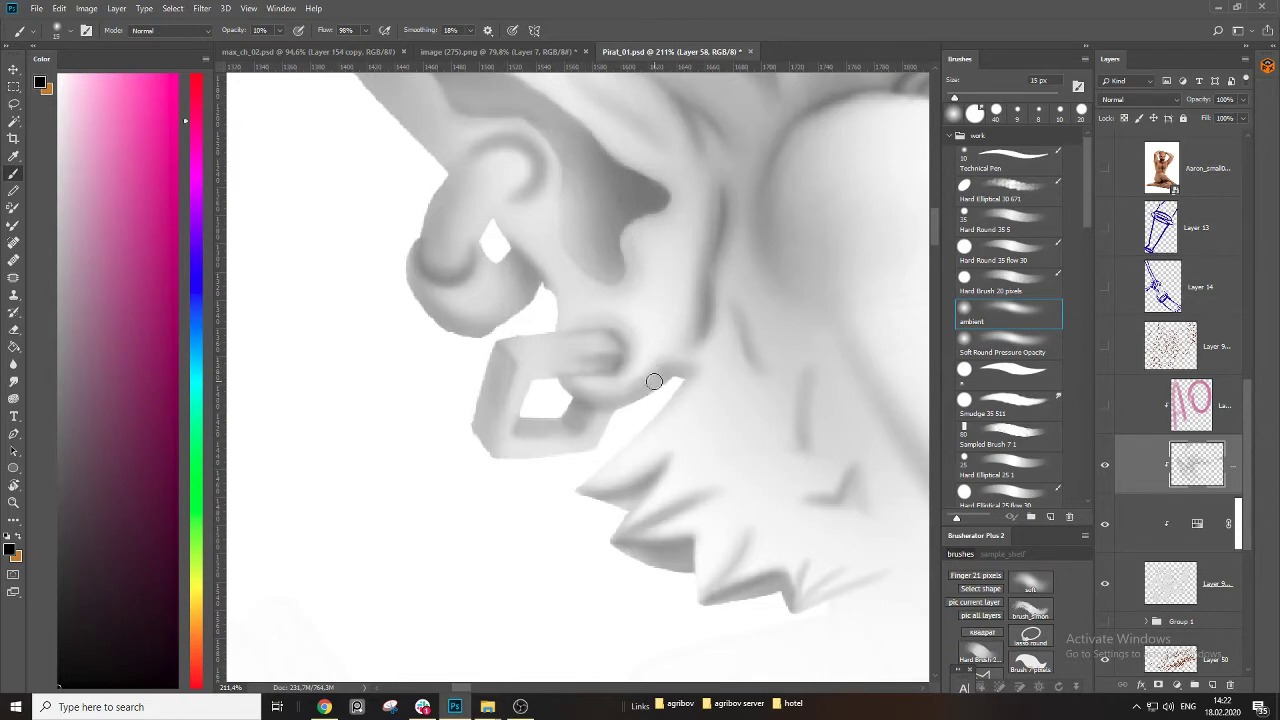
# Shade the earlobe's lower edge and the part of the square earring behind it with a brush between 7 and 15 px.
pyautogui.press(']')
pyautogui.press(']')
pyautogui.press('[')
pyautogui.press('[')
pyautogui.press('[')
pyautogui.press('[')
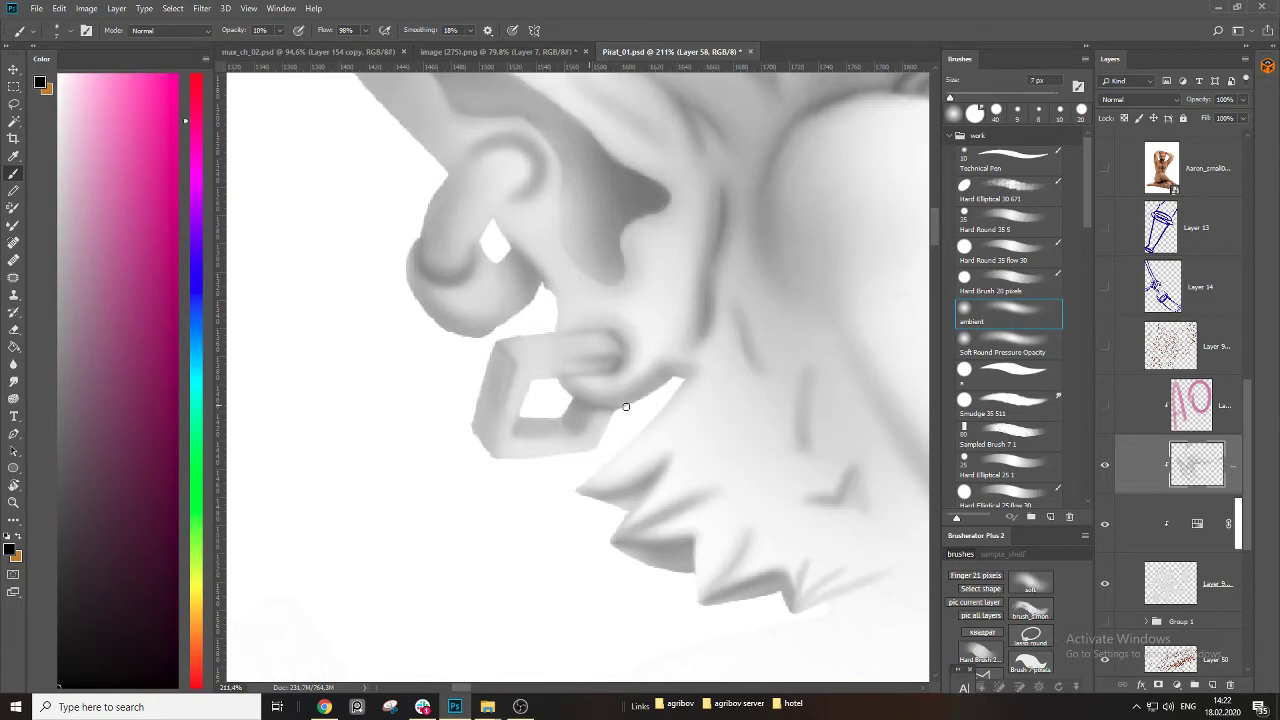
pyautogui.press(']')
pyautogui.press(']')
pyautogui.press(']')
pyautogui.press(']')
pyautogui.moveTo(531, 380); pyautogui.dragTo(625, 500)
pyautogui.press('[')
pyautogui.press('[')
pyautogui.press('[')
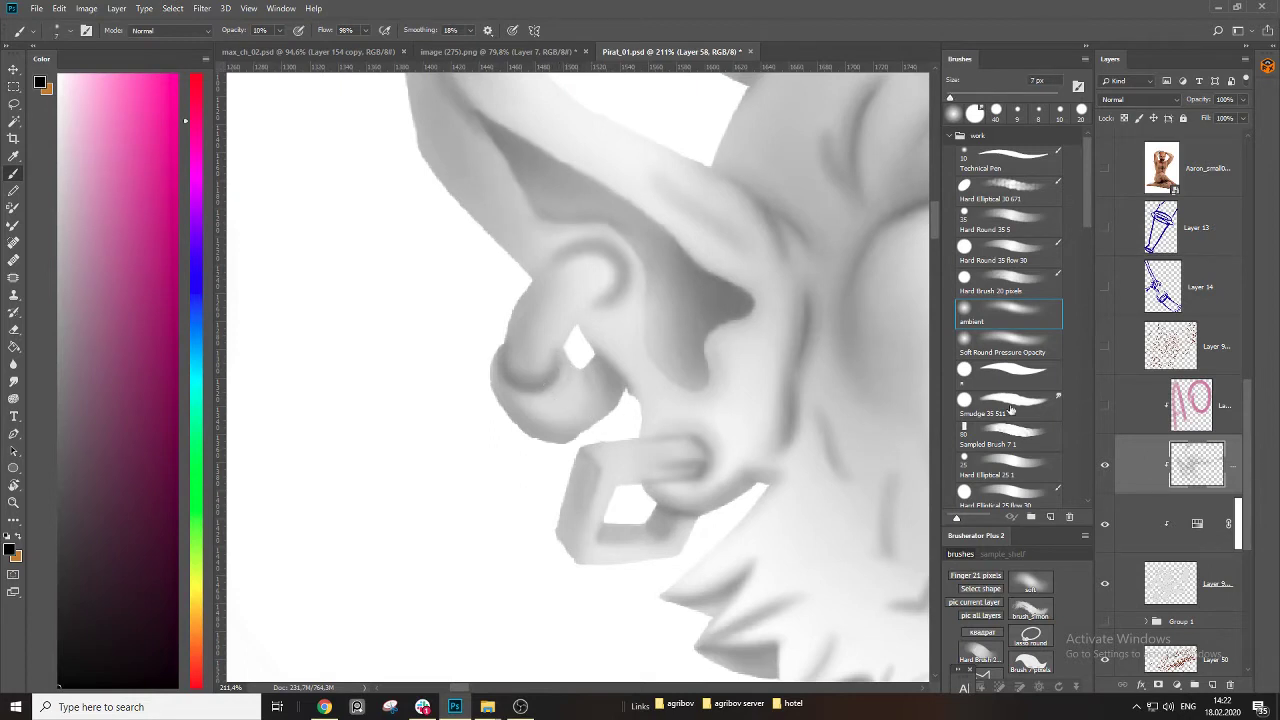
# Toggle the clipped adjustment layer's visibility to compare the ear and earring shading with and without the line art.
pyautogui.click(1104, 523)
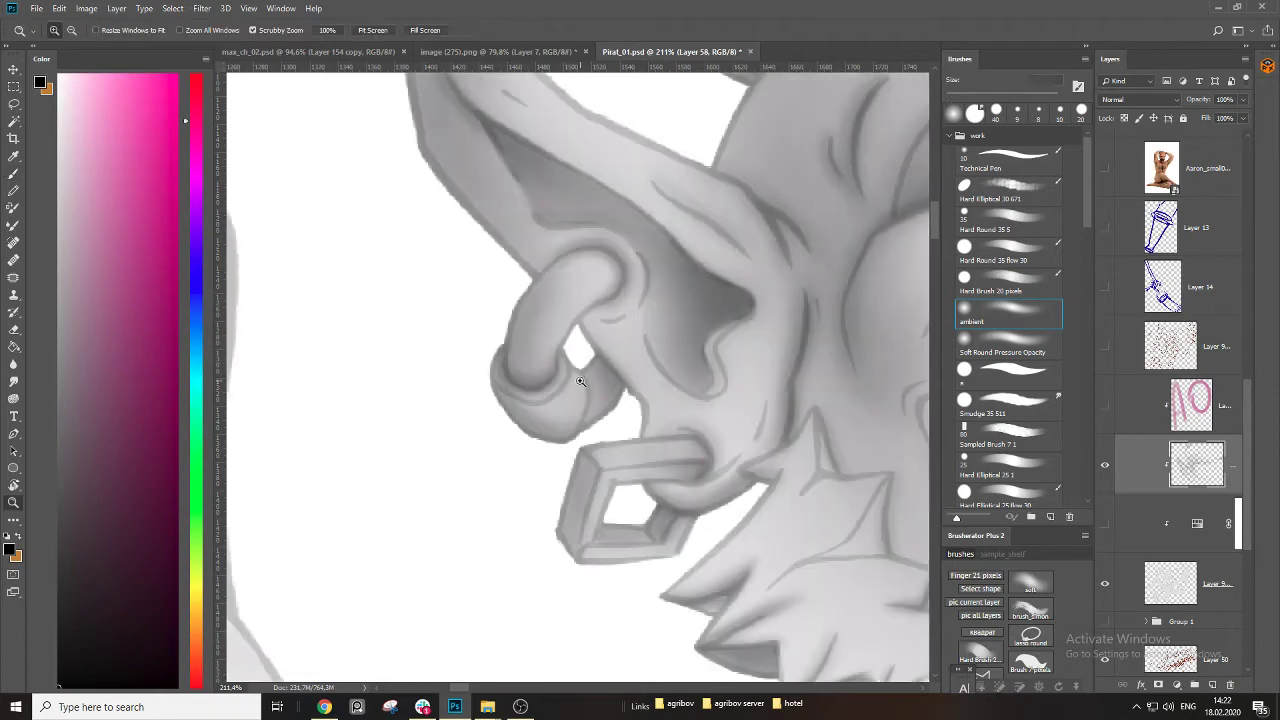
pyautogui.scroll(1, 590, 381)
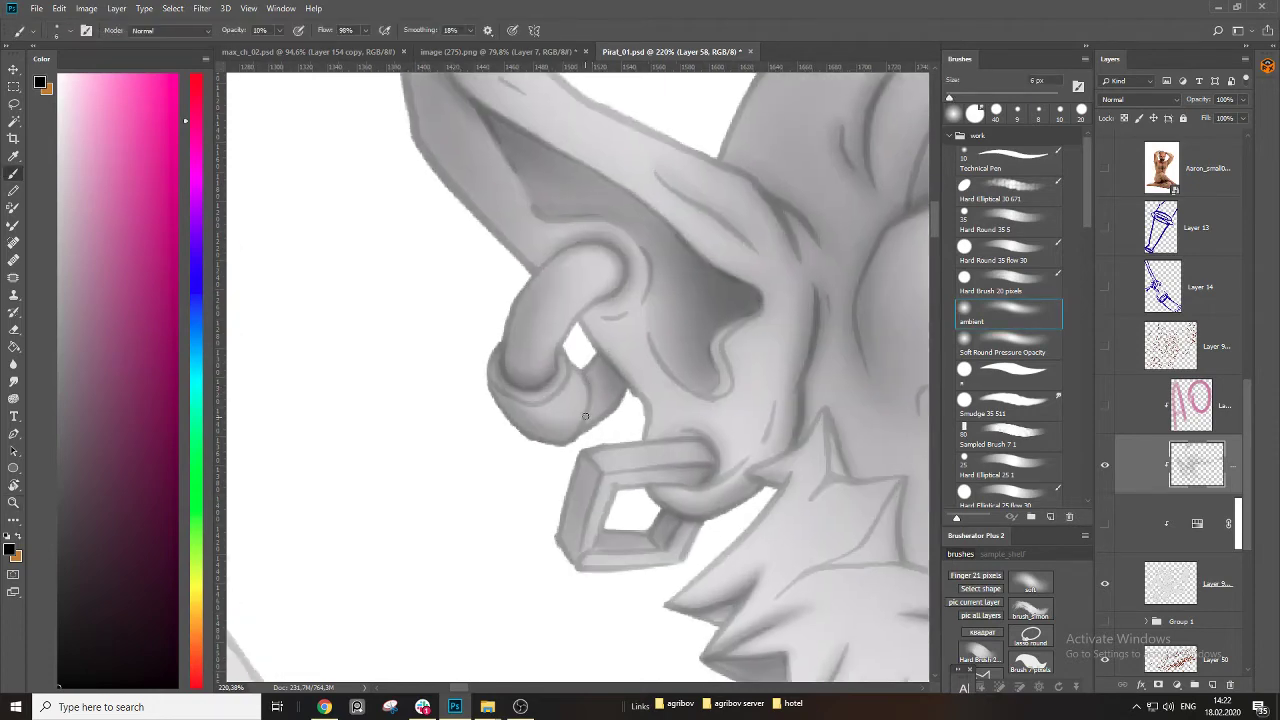
pyautogui.scroll(-3, 624, 410)
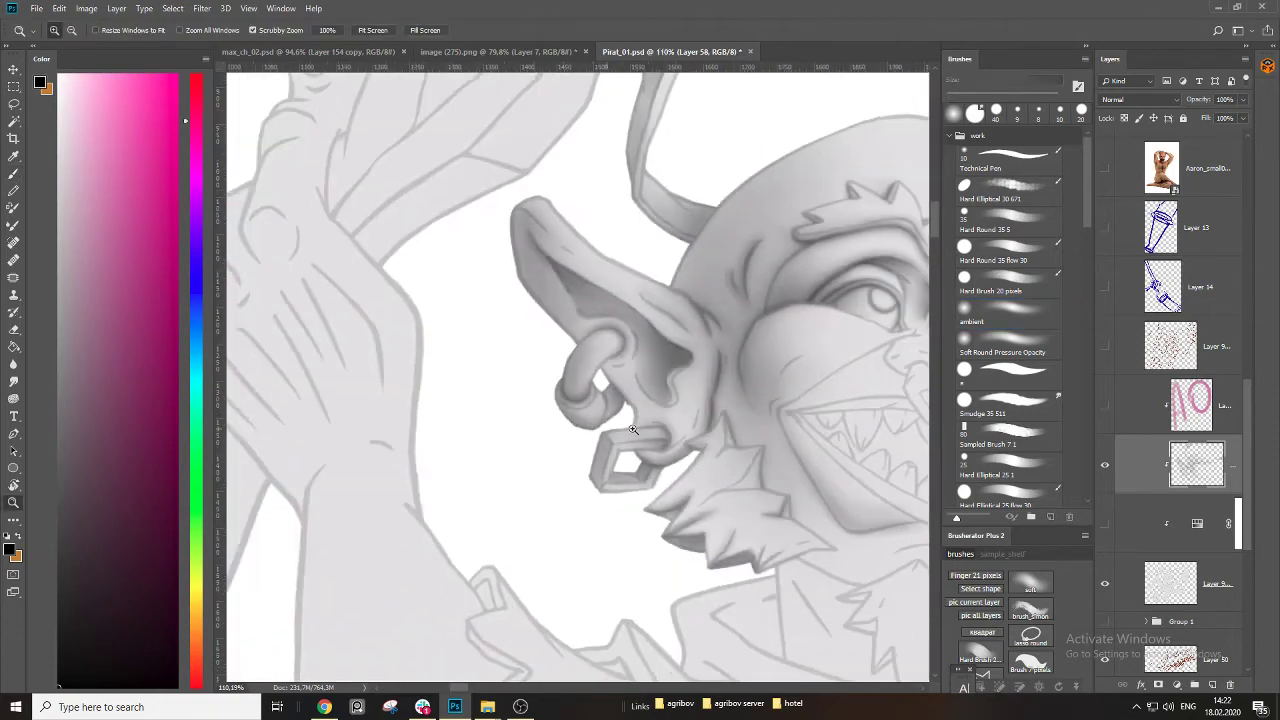
pyautogui.click(1104, 525)
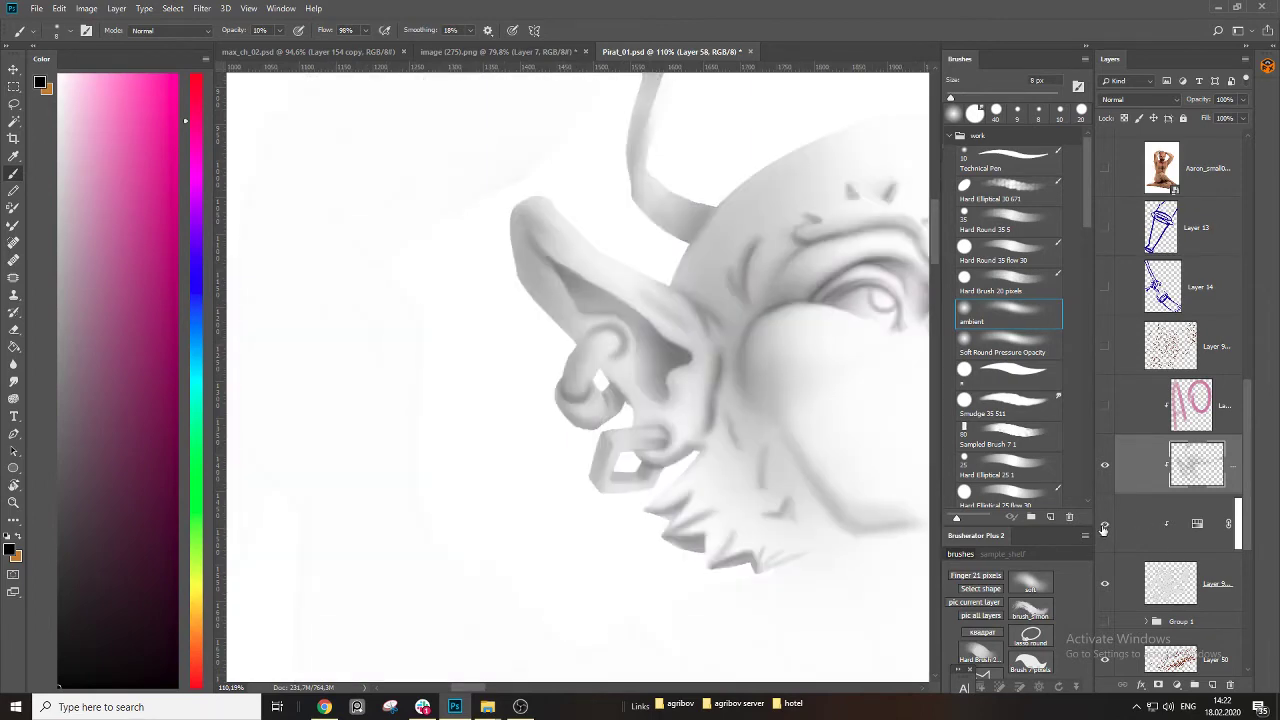
pyautogui.click(1105, 527)
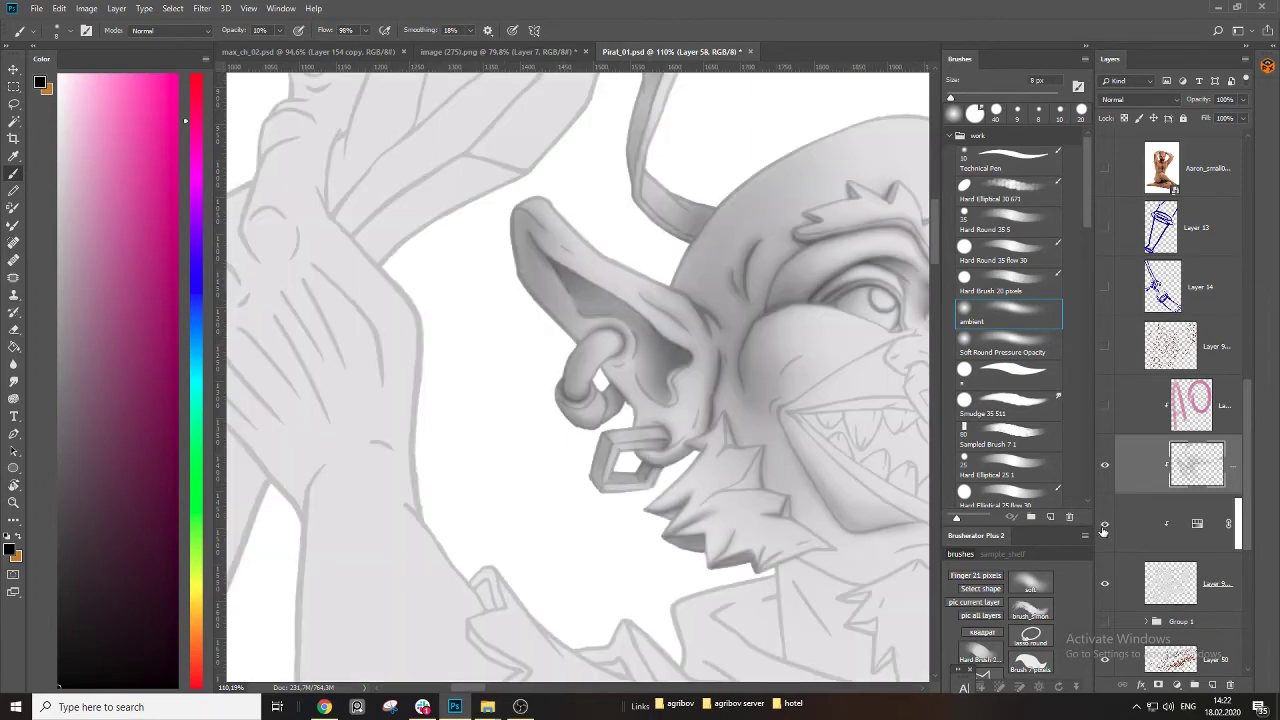
pyautogui.click(1104, 527)
pyautogui.click(1104, 527)
pyautogui.scroll(5, 560, 400)
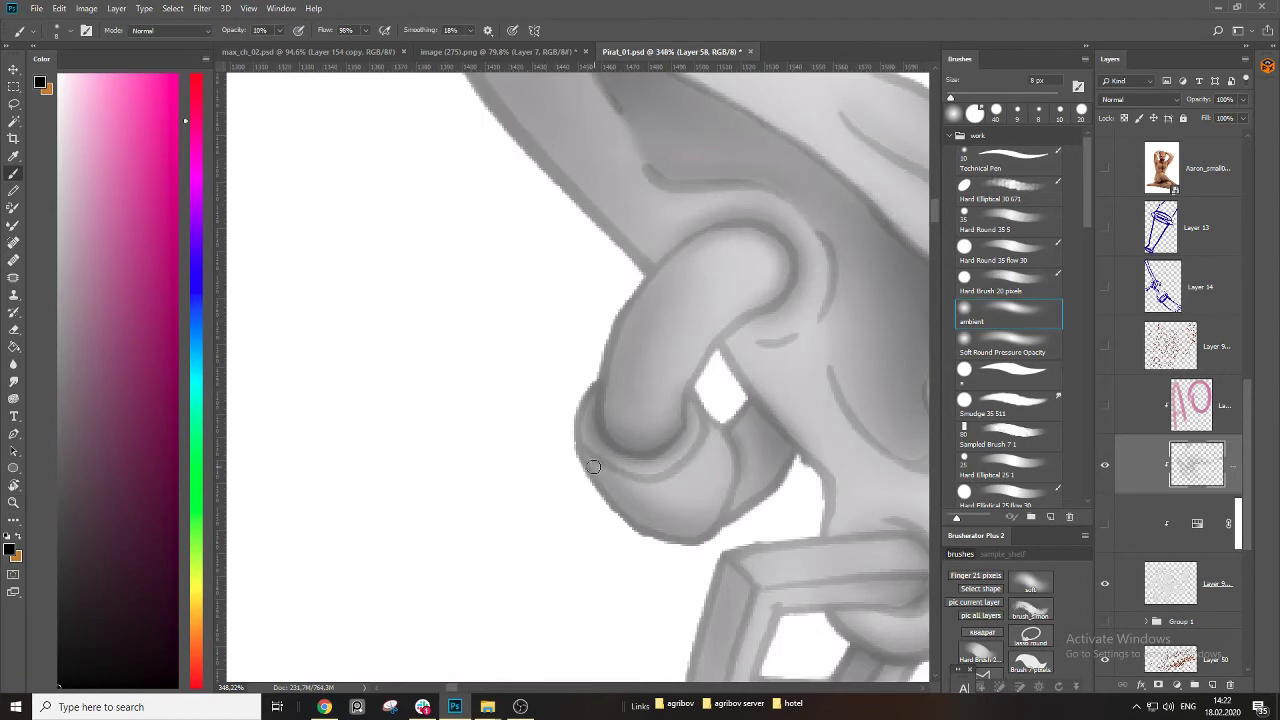
# Clean up the shading at the ring earring's outer edge with the Eraser at 9 px and show the adjustment layer again.
pyautogui.press('e')
pyautogui.press('[')
pyautogui.press('[')
pyautogui.press('[')
pyautogui.moveTo(587, 418)
pyautogui.mouseDown()
pyautogui.moveTo(611, 463)
pyautogui.moveTo(597, 491)
pyautogui.moveTo(578, 493)
pyautogui.mouseUp()
pyautogui.press('[')
pyautogui.click(1104, 524)
pyautogui.moveTo(694, 405); pyautogui.dragTo(786, 412)
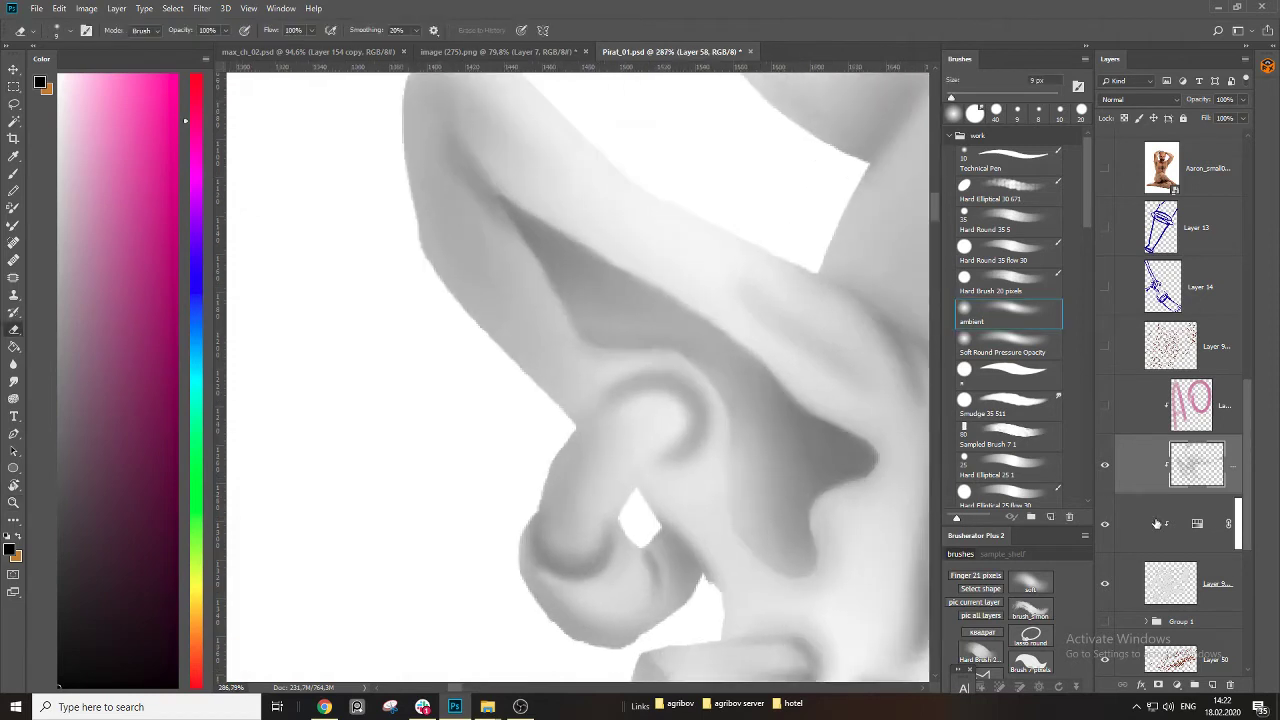
# Deepen the contact shadow where the ring earring passes through the ear, replacing a 5 px stroke with a 7 px one.
pyautogui.click(1105, 525)
pyautogui.click(1105, 525)
pyautogui.click(1105, 525)
pyautogui.click(1105, 525)
pyautogui.moveTo(620, 389)
pyautogui.mouseDown()
pyautogui.moveTo(660, 380)
pyautogui.moveTo(686, 409)
pyautogui.moveTo(681, 387)
pyautogui.moveTo(698, 417)
pyautogui.moveTo(690, 441)
pyautogui.mouseUp()
pyautogui.press('b')
pyautogui.press('[')
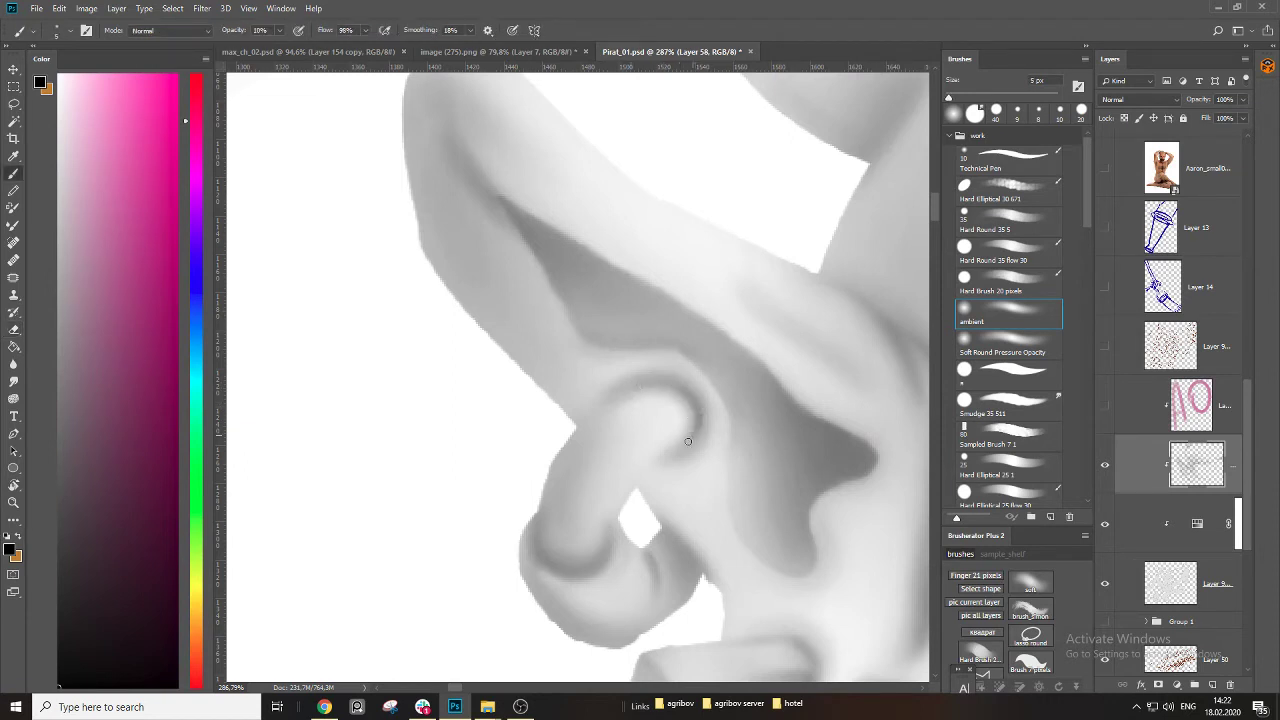
pyautogui.hotkey('ctrl', 'z')
pyautogui.press(']')
pyautogui.moveTo(631, 391)
pyautogui.mouseDown()
pyautogui.moveTo(681, 389)
pyautogui.moveTo(697, 425)
pyautogui.moveTo(668, 455)
pyautogui.mouseUp()
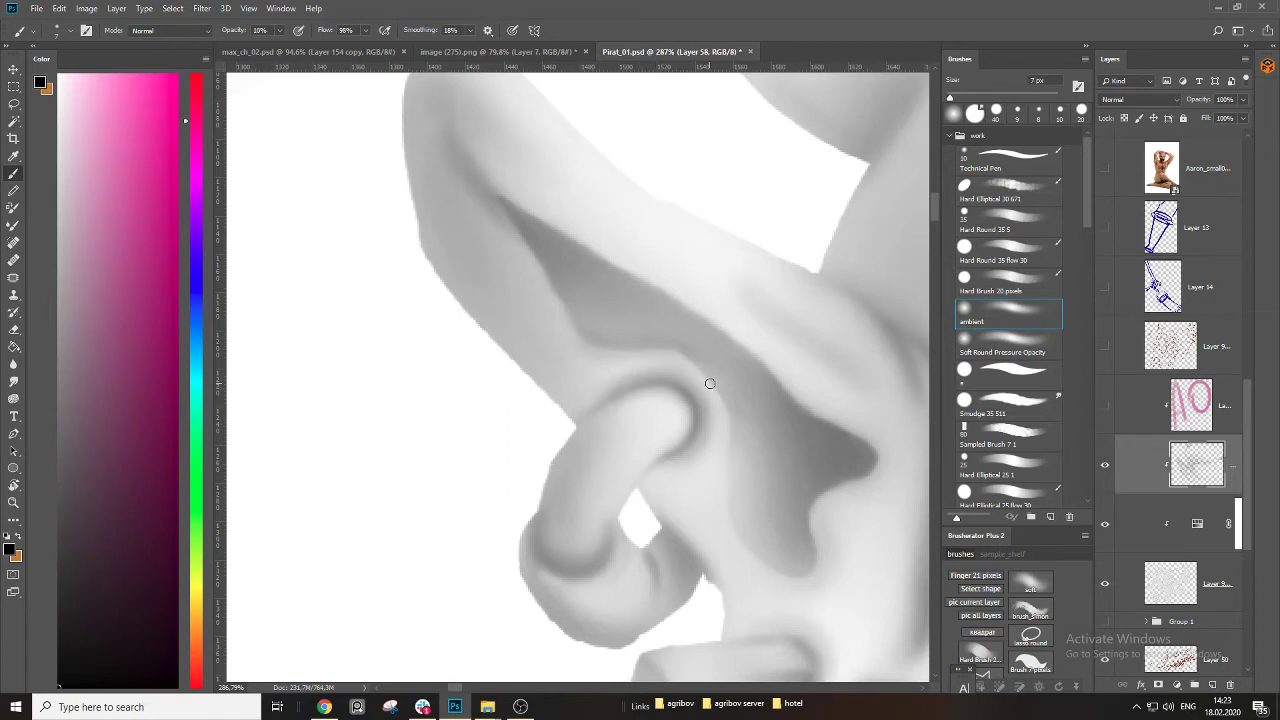
# Darken the edge of the inner ear hollow above the ring earring with a brush starting at 9 px.
pyautogui.moveTo(602, 343); pyautogui.dragTo(611, 363)
pyautogui.press(']')
pyautogui.press(']')
pyautogui.moveTo(555, 287)
pyautogui.mouseDown()
pyautogui.moveTo(579, 333)
pyautogui.moveTo(617, 350)
pyautogui.mouseUp()
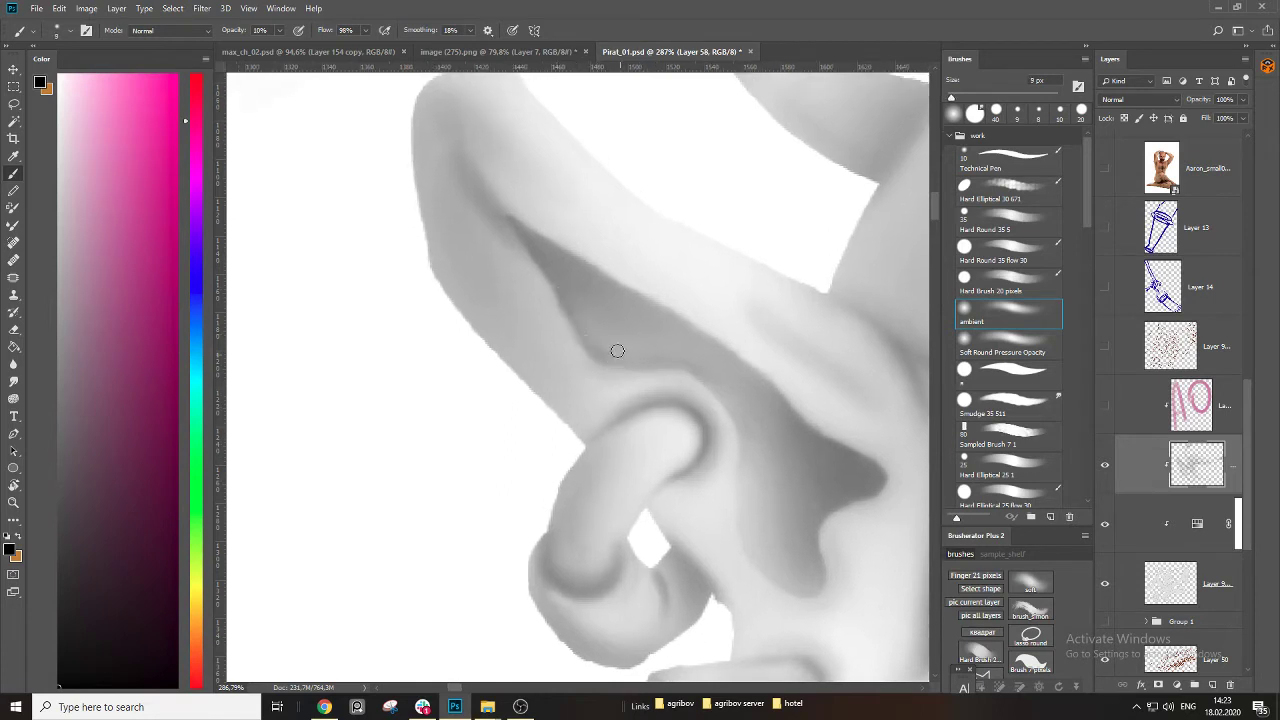
pyautogui.hotkey('ctrl', 'z')
pyautogui.moveTo(549, 268)
pyautogui.mouseDown()
pyautogui.moveTo(589, 353)
pyautogui.moveTo(620, 365)
pyautogui.mouseUp()
pyautogui.press(']')
pyautogui.moveTo(544, 257); pyautogui.dragTo(591, 331)
# Soften the shading inside the ear hollow with a larger brush, going from 25 down to 15 px.
pyautogui.press(']')
pyautogui.press(']')
pyautogui.press(']')
pyautogui.moveTo(562, 275)
pyautogui.mouseDown()
pyautogui.moveTo(638, 352)
pyautogui.moveTo(567, 268)
pyautogui.mouseUp()
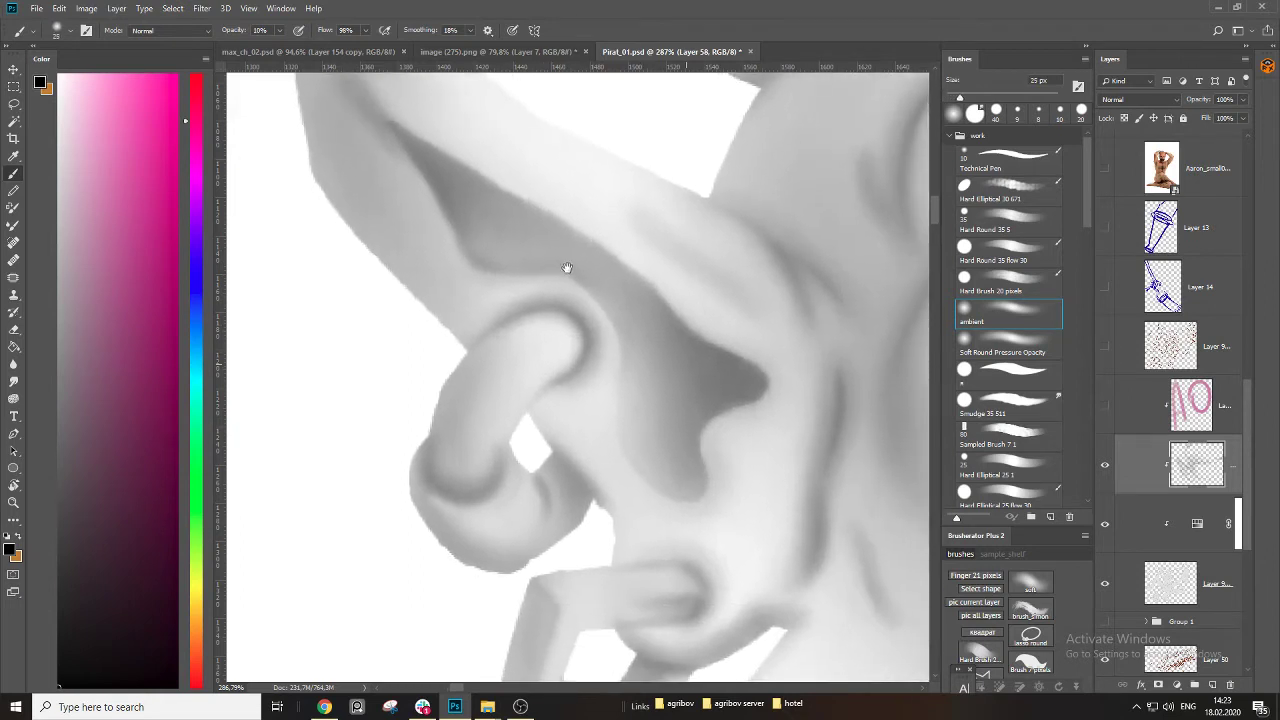
pyautogui.press('[')
pyautogui.press('[')
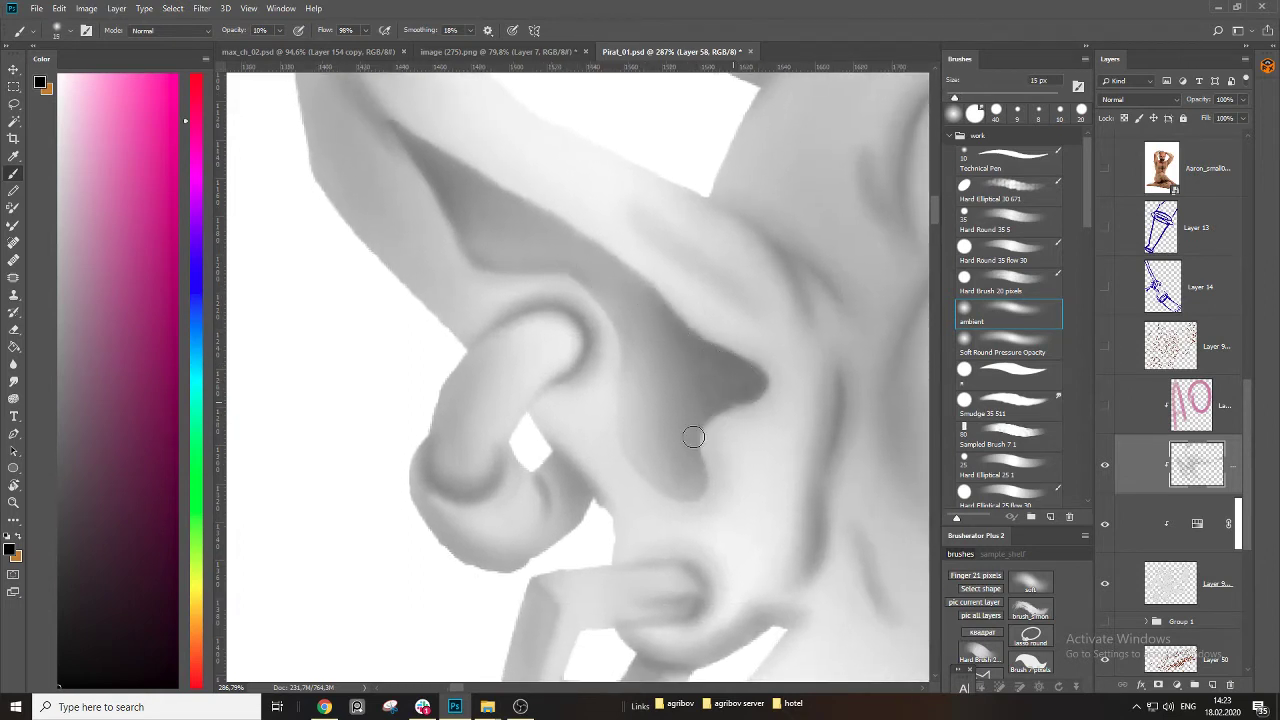
pyautogui.moveTo(628, 474); pyautogui.dragTo(522, 249)
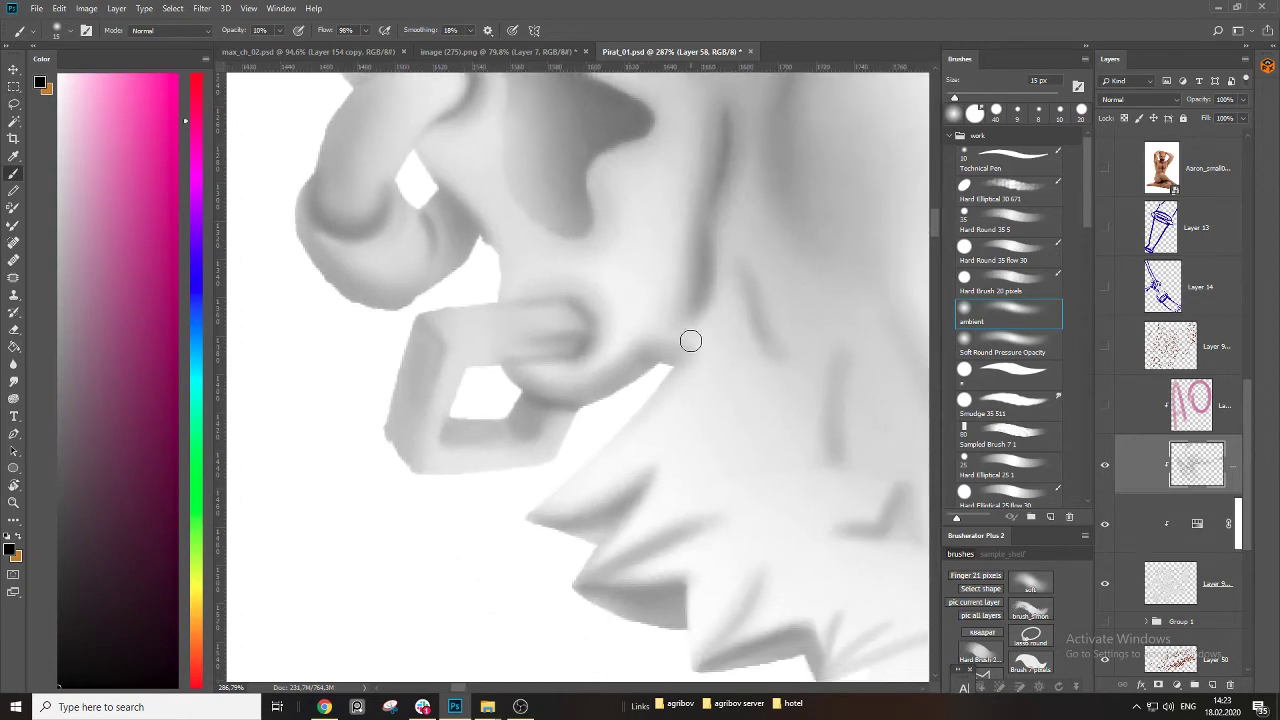
# Darken the outer side facet of the square earring with the ambient brush.
pyautogui.press('z')
pyautogui.moveTo(634, 383)
pyautogui.mouseDown()
pyautogui.moveTo(571, 409)
pyautogui.moveTo(496, 370)
pyautogui.moveTo(545, 366)
pyautogui.moveTo(517, 363)
pyautogui.moveTo(485, 440)
pyautogui.moveTo(506, 437)
pyautogui.moveTo(500, 423)
pyautogui.mouseUp()
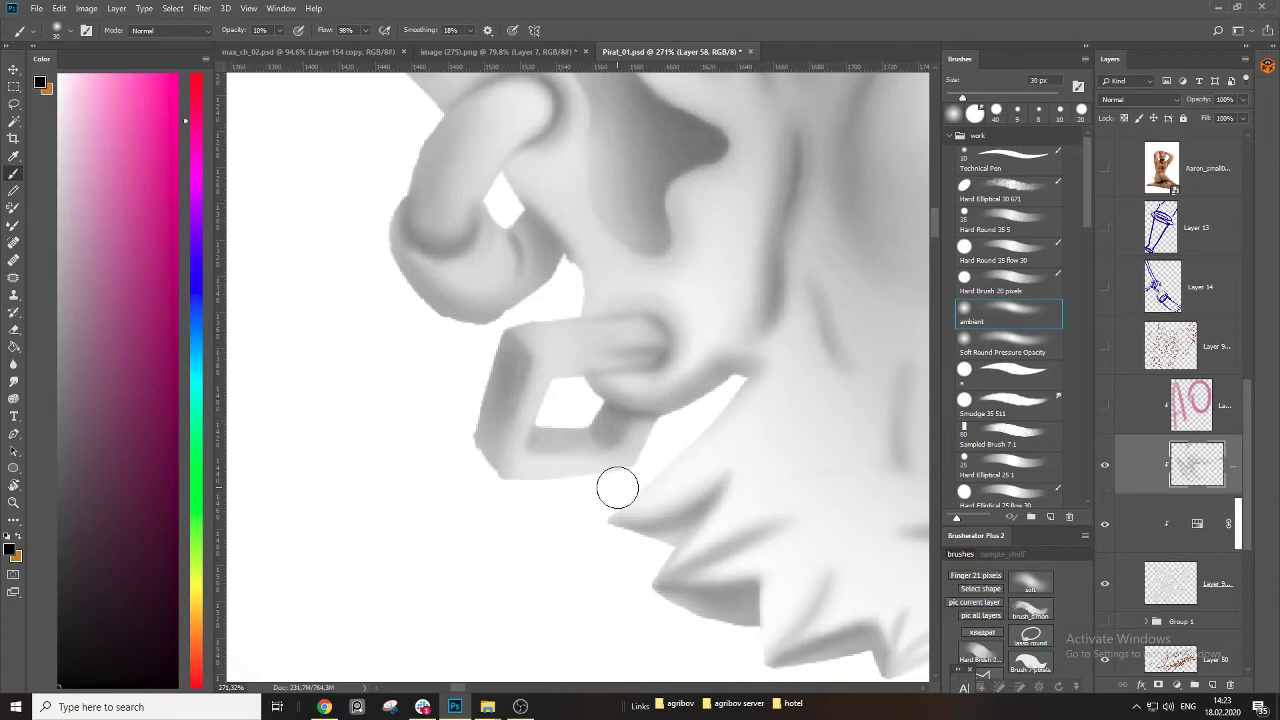
pyautogui.moveTo(602, 383); pyautogui.dragTo(562, 604)
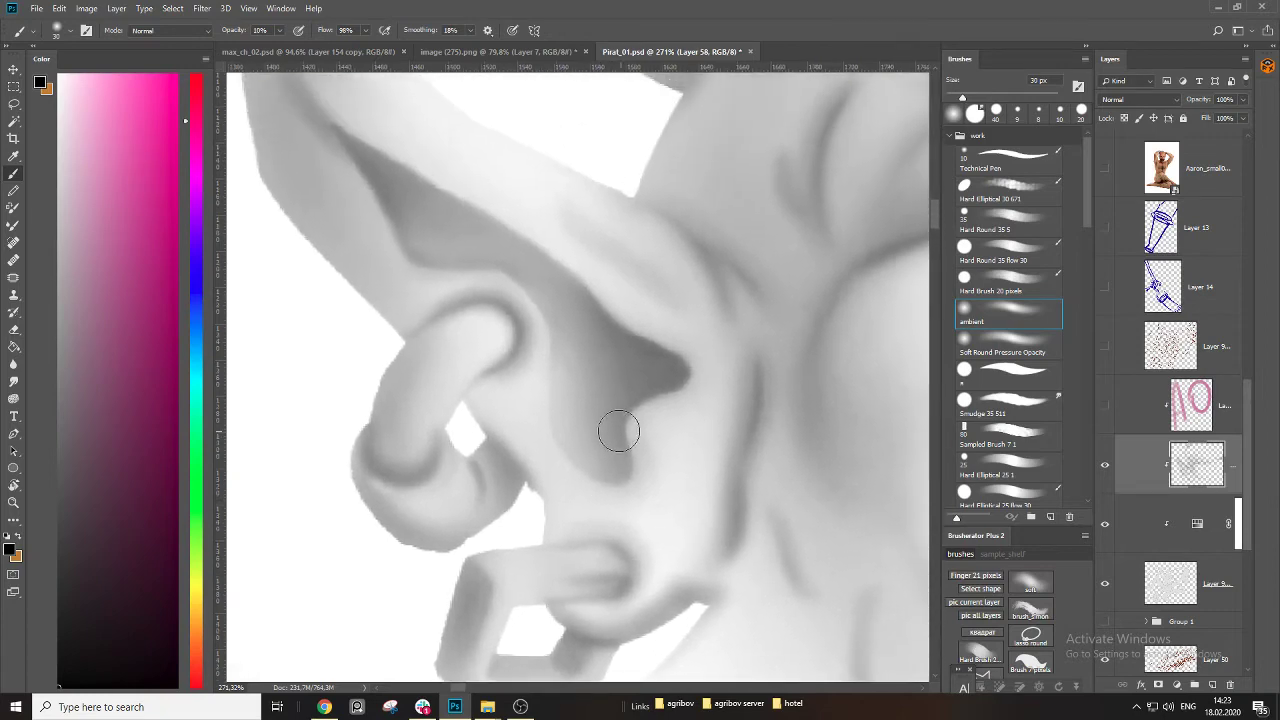
# Deepen the inner fold near the ear tip and along the upper ear rim with a brush between 25 and 35 px.
pyautogui.moveTo(611, 443)
pyautogui.mouseDown()
pyautogui.moveTo(512, 460)
pyautogui.moveTo(609, 366)
pyautogui.mouseUp()
pyautogui.press('b')
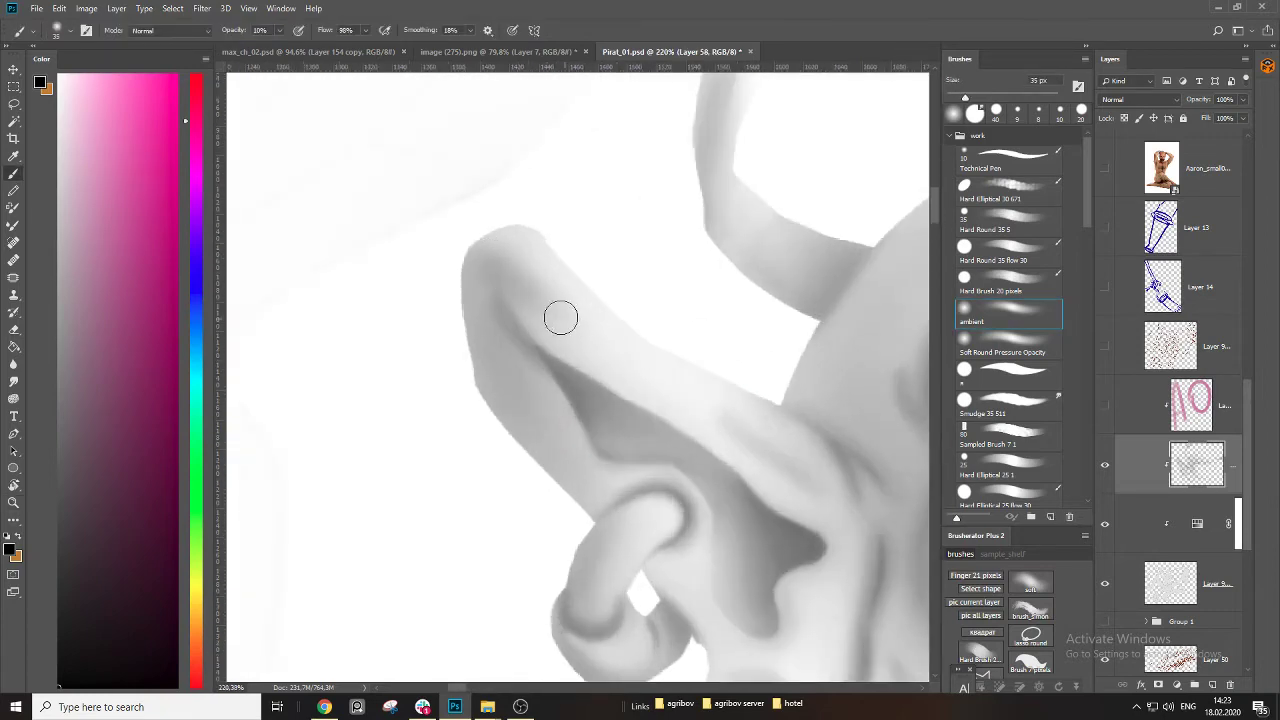
pyautogui.moveTo(748, 430)
pyautogui.mouseDown()
pyautogui.moveTo(644, 354)
pyautogui.moveTo(698, 400)
pyautogui.mouseUp()
pyautogui.press(']')
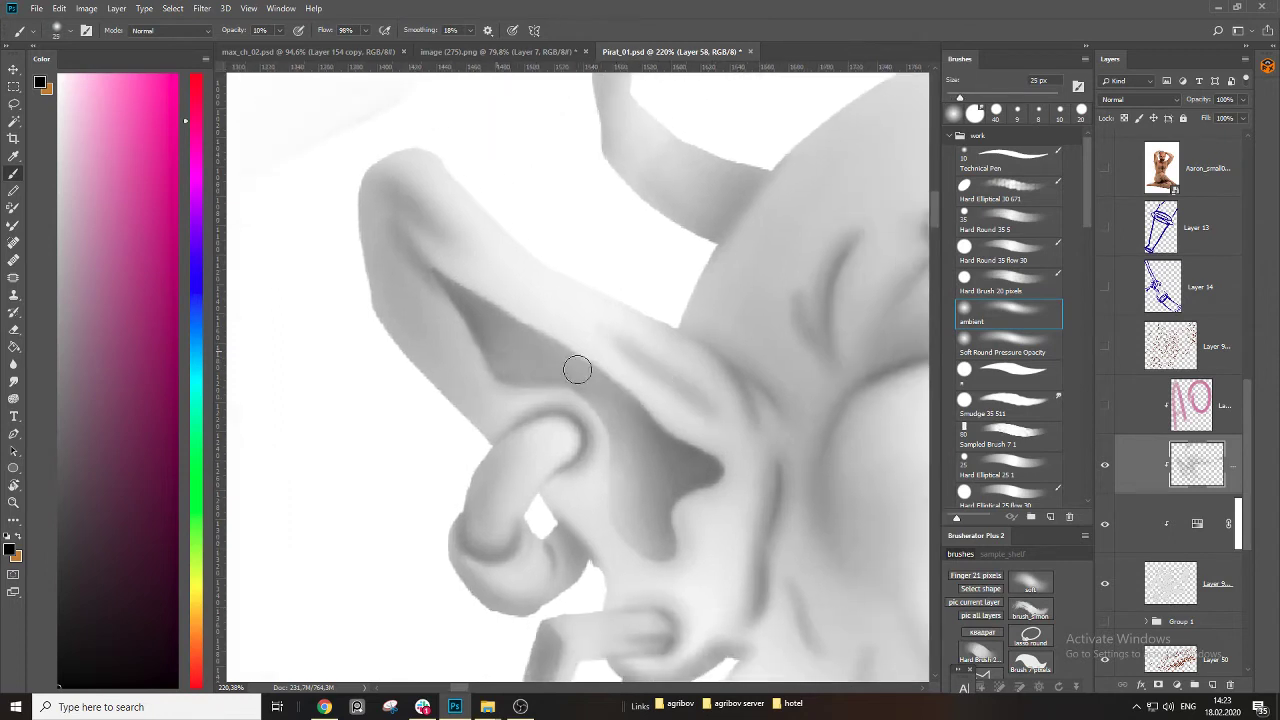
# Strengthen the shadow along the crease running from the cheek down to the chin with the ambient brush at 45 px.
pyautogui.press('z')
pyautogui.moveTo(471, 423); pyautogui.dragTo(390, 405)
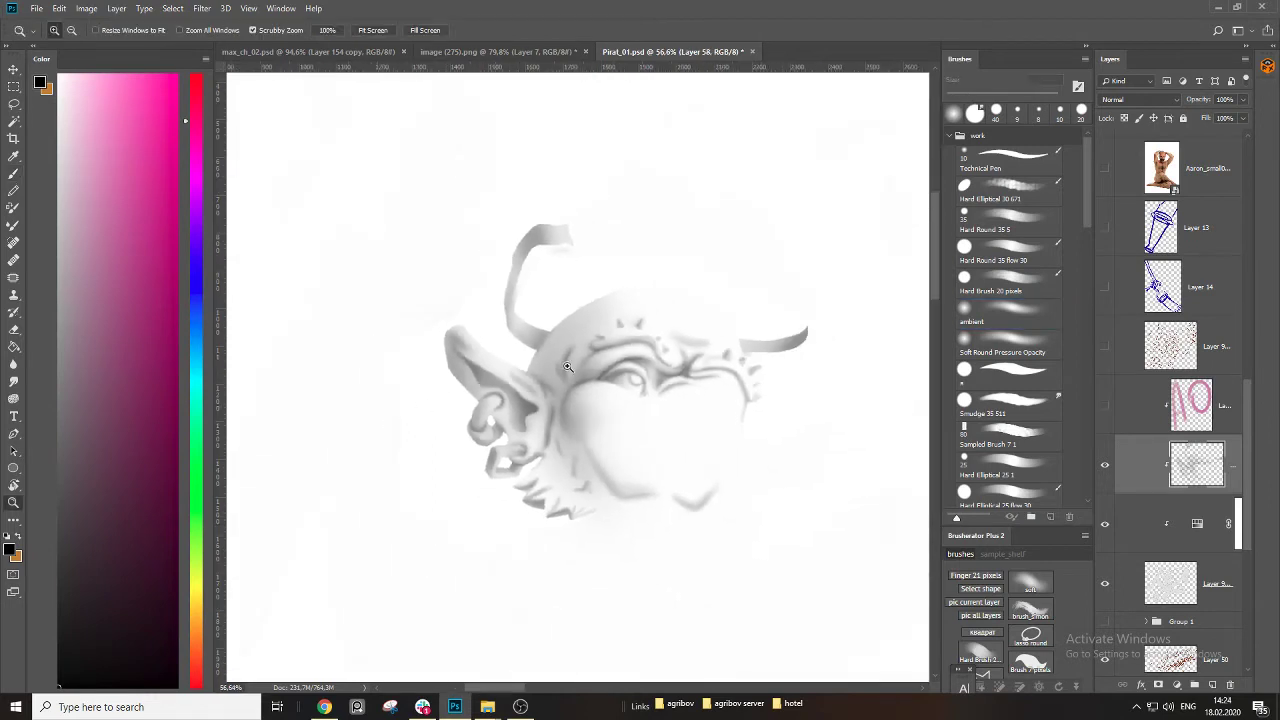
pyautogui.moveTo(575, 234); pyautogui.dragTo(603, 229)
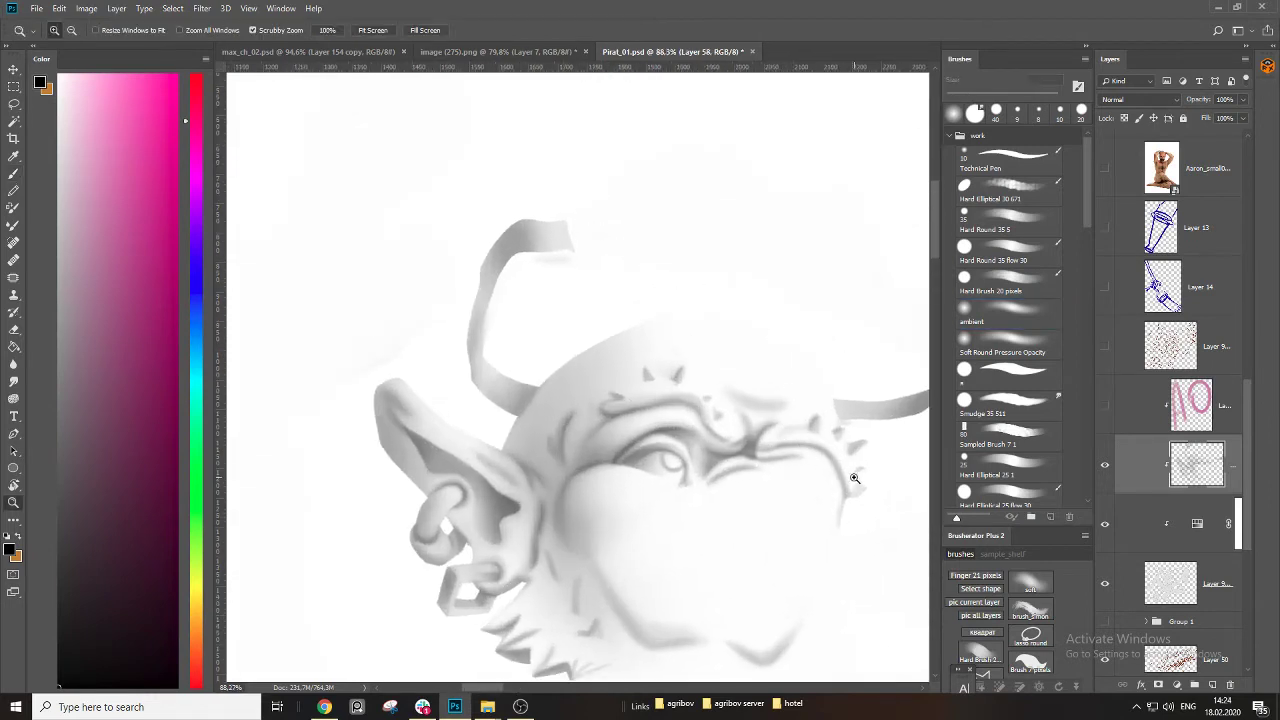
pyautogui.moveTo(854, 478); pyautogui.dragTo(577, 421)
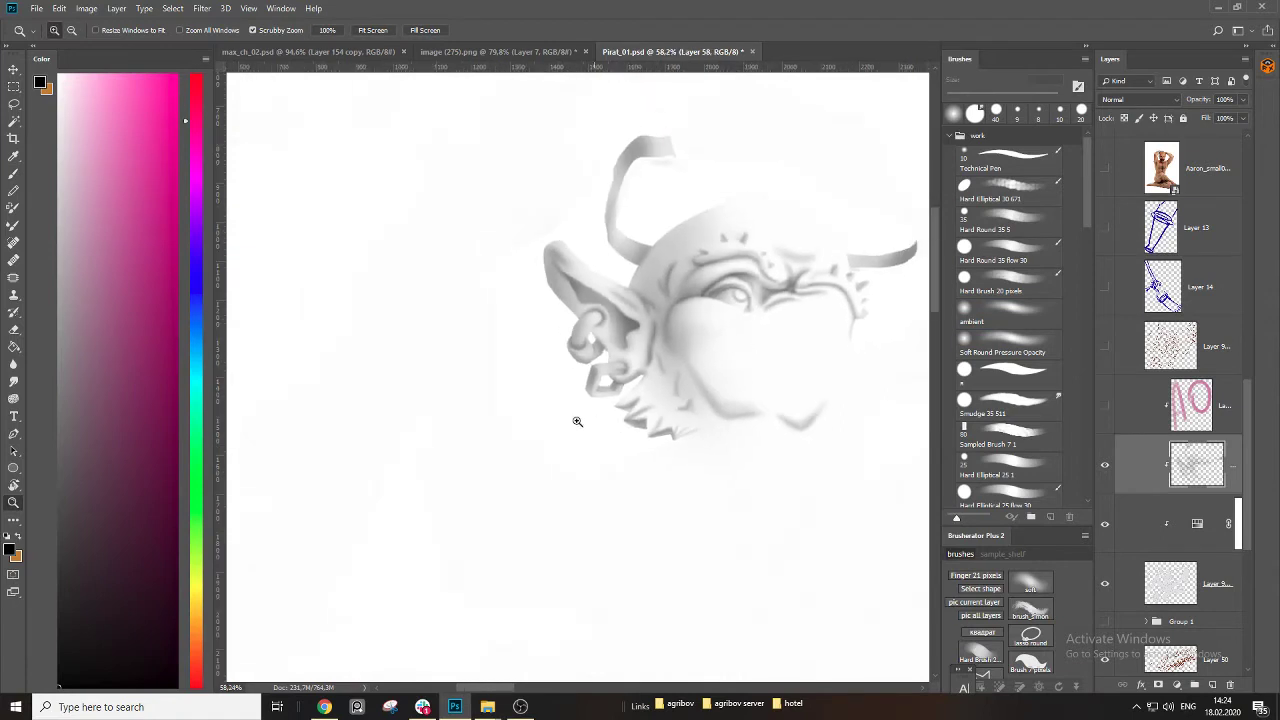
pyautogui.press('b')
pyautogui.moveTo(784, 422); pyautogui.dragTo(832, 425)
pyautogui.press(']')
pyautogui.press(']')
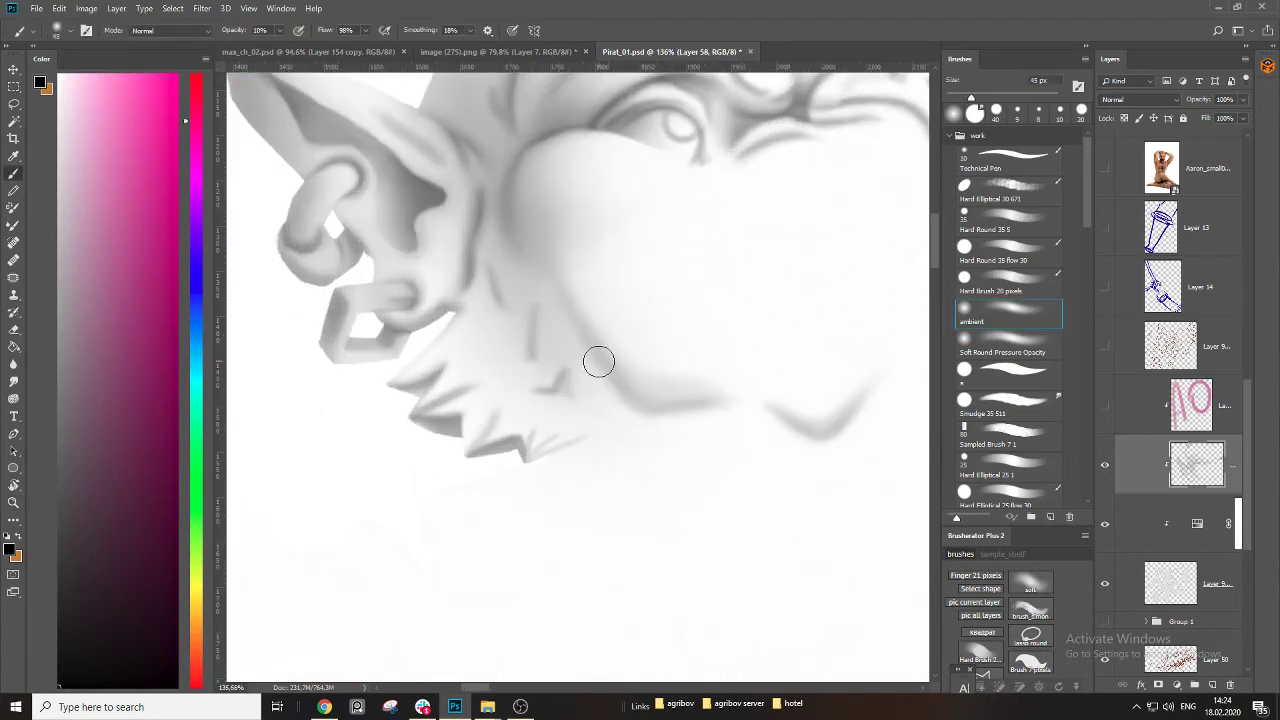
pyautogui.moveTo(597, 361)
pyautogui.mouseDown()
pyautogui.moveTo(640, 398)
pyautogui.moveTo(712, 395)
pyautogui.mouseUp()
# Hide the clipped adjustment layer to reveal the face's line art.
pyautogui.press('z')
pyautogui.moveTo(846, 397)
pyautogui.mouseDown()
pyautogui.moveTo(723, 520)
pyautogui.moveTo(651, 521)
pyautogui.mouseUp()
pyautogui.moveTo(707, 466); pyautogui.dragTo(753, 459)
pyautogui.press('b')
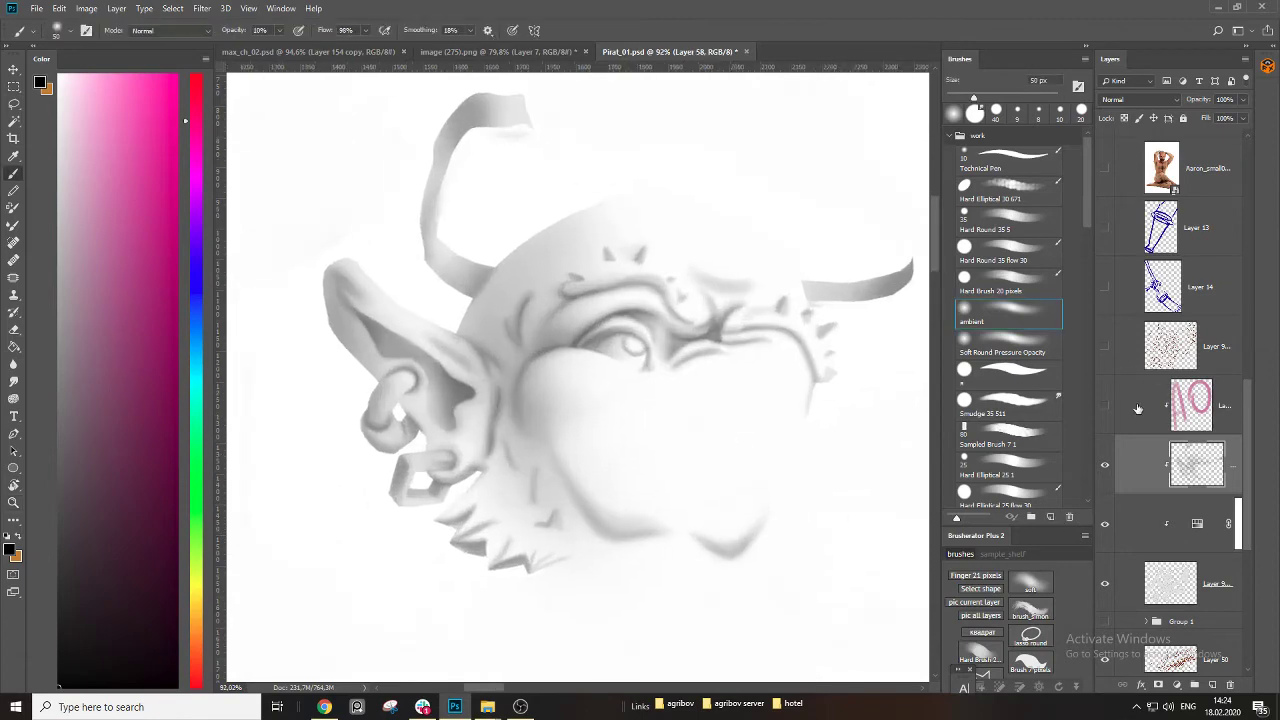
pyautogui.click(1106, 521)
# Shade the crease between the eyebrow and the narrowed eye with the ambient brush between 10 and 25 px.
pyautogui.press('z')
pyautogui.moveTo(739, 372)
pyautogui.mouseDown()
pyautogui.moveTo(806, 371)
pyautogui.moveTo(749, 301)
pyautogui.mouseUp()
pyautogui.press('b')
pyautogui.press('[')
pyautogui.press('[')
pyautogui.press('[')
pyautogui.press('[')
pyautogui.press('[')
pyautogui.press('[')
pyautogui.press('[')
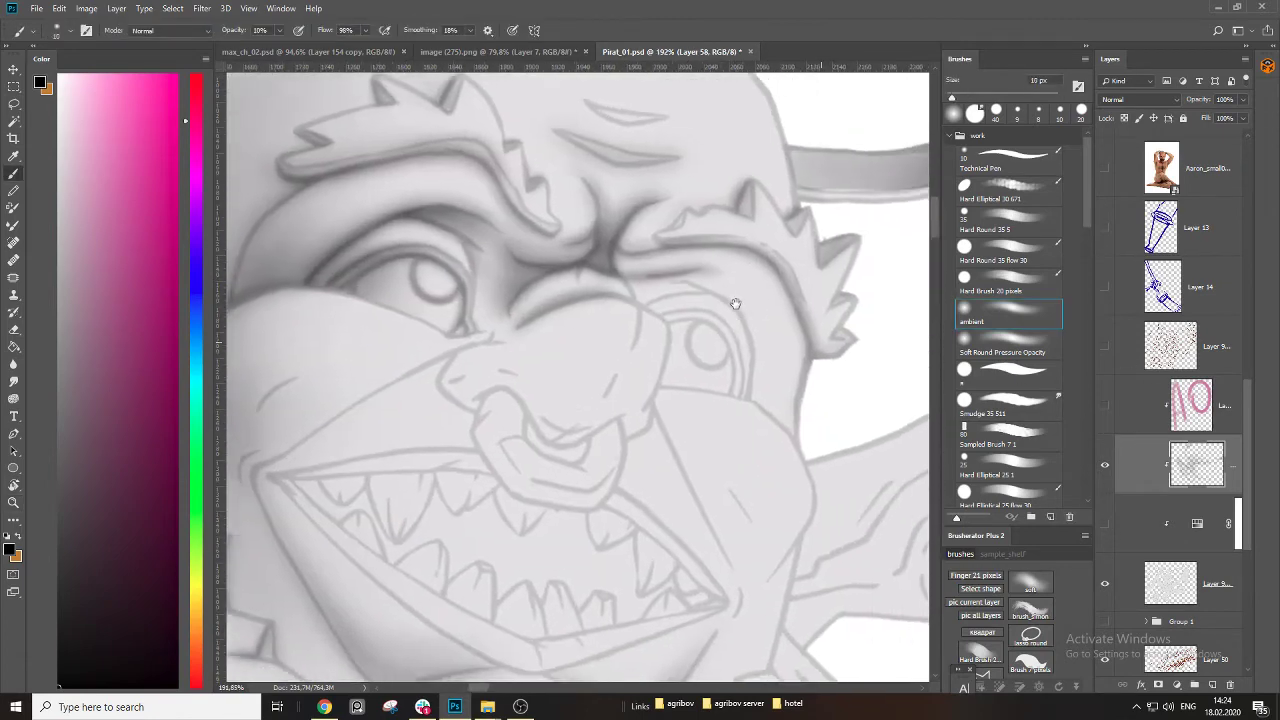
pyautogui.press(']')
pyautogui.press(']')
pyautogui.moveTo(644, 303); pyautogui.dragTo(723, 280)
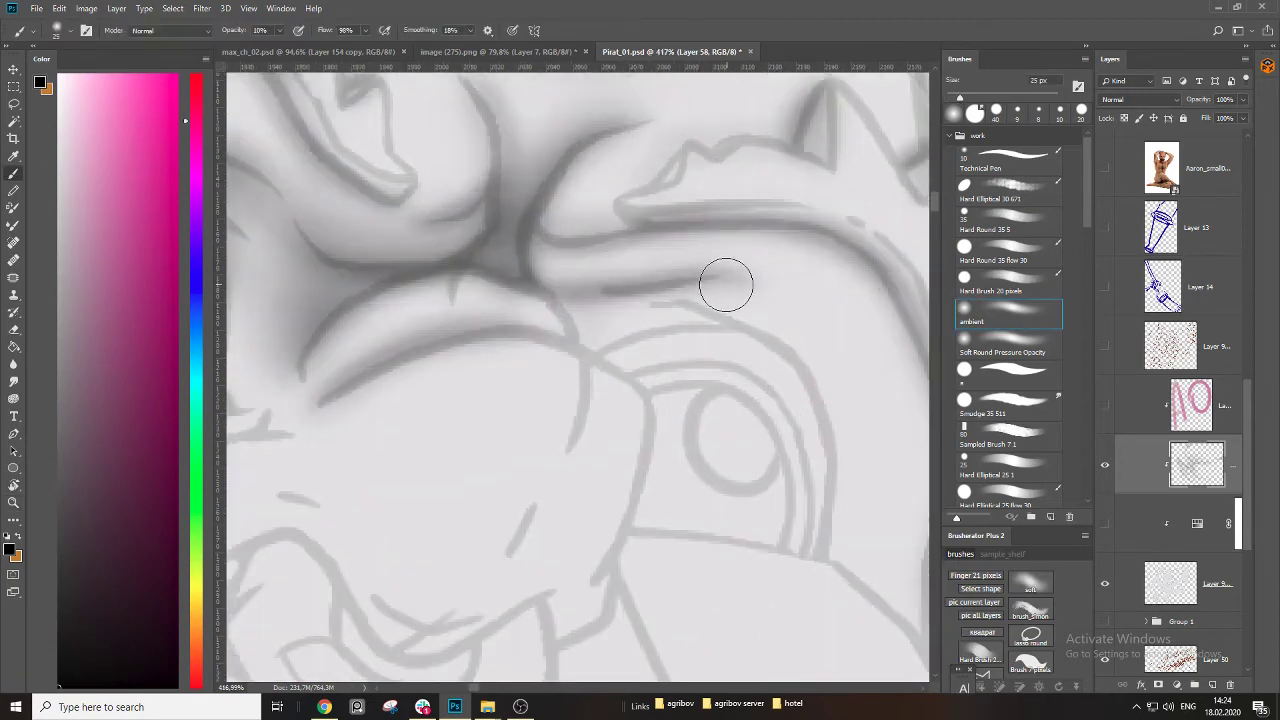
# Lasso the fold above the narrowed eye's lid, shade its inner corner with the ambient brush at 30 to 40 px, and deselect.
pyautogui.press('l')
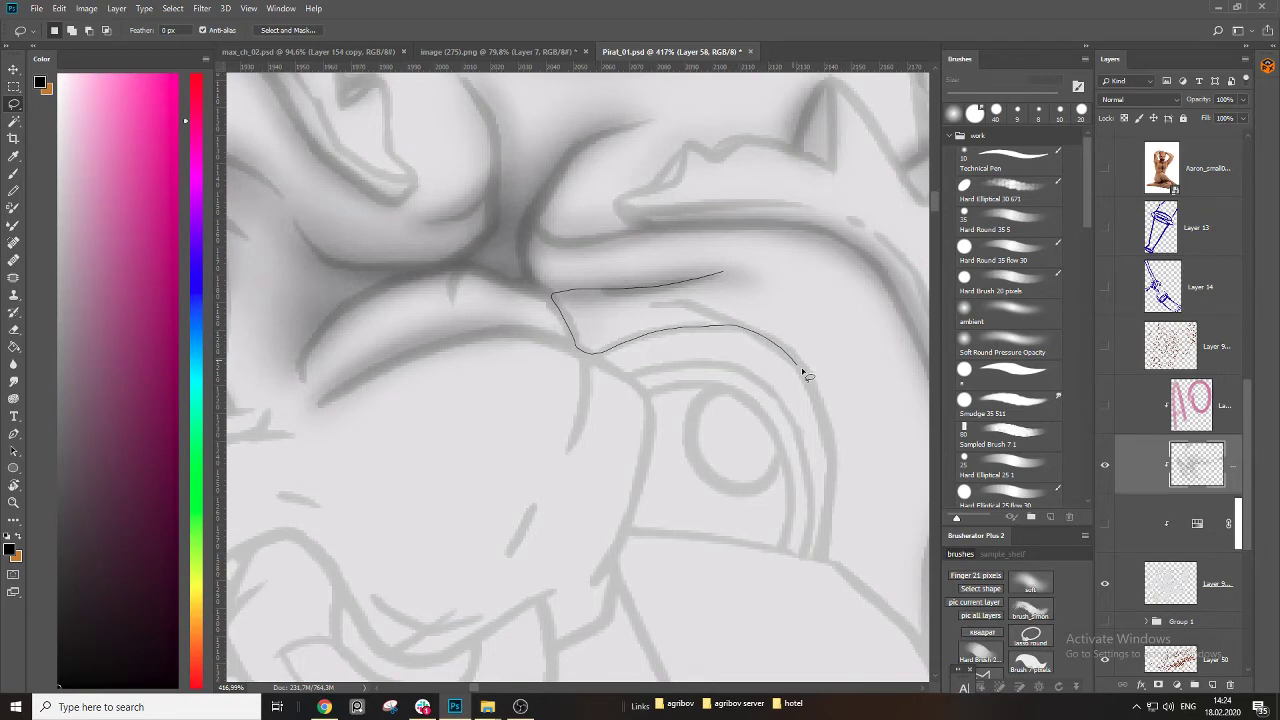
pyautogui.moveTo(740, 270); pyautogui.dragTo(738, 268)
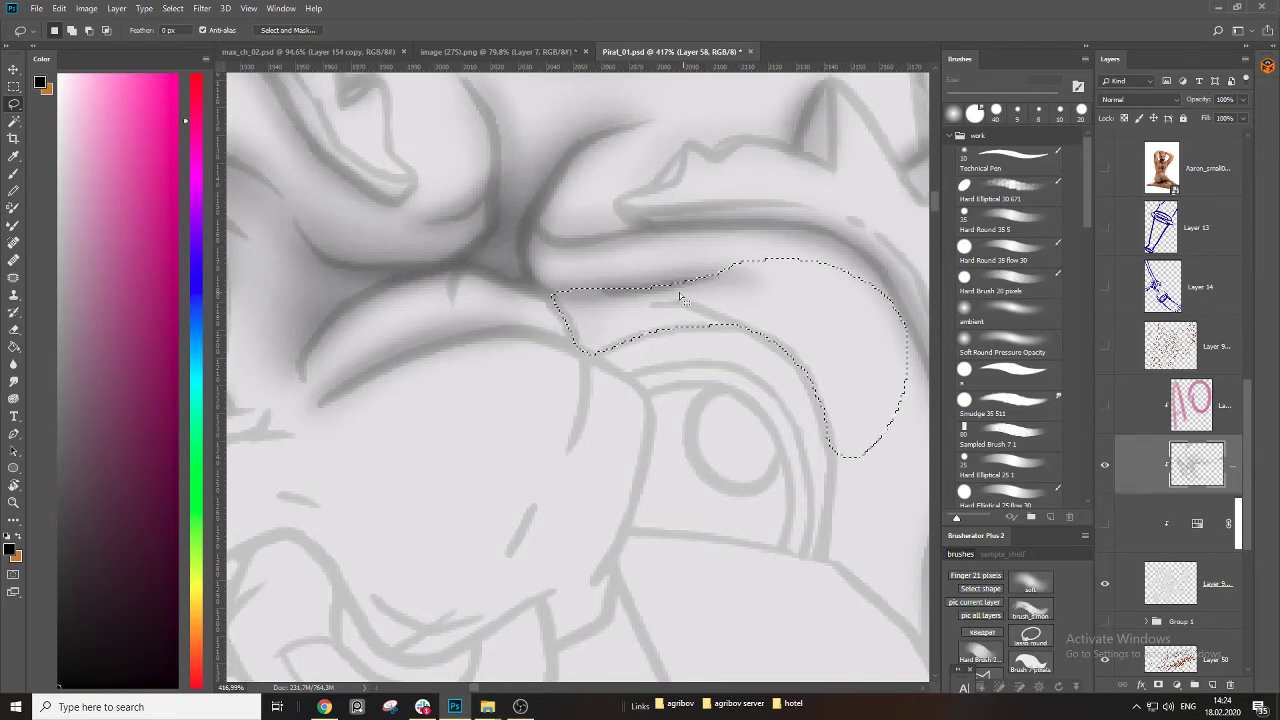
pyautogui.press('b')
pyautogui.moveTo(558, 303); pyautogui.dragTo(720, 314)
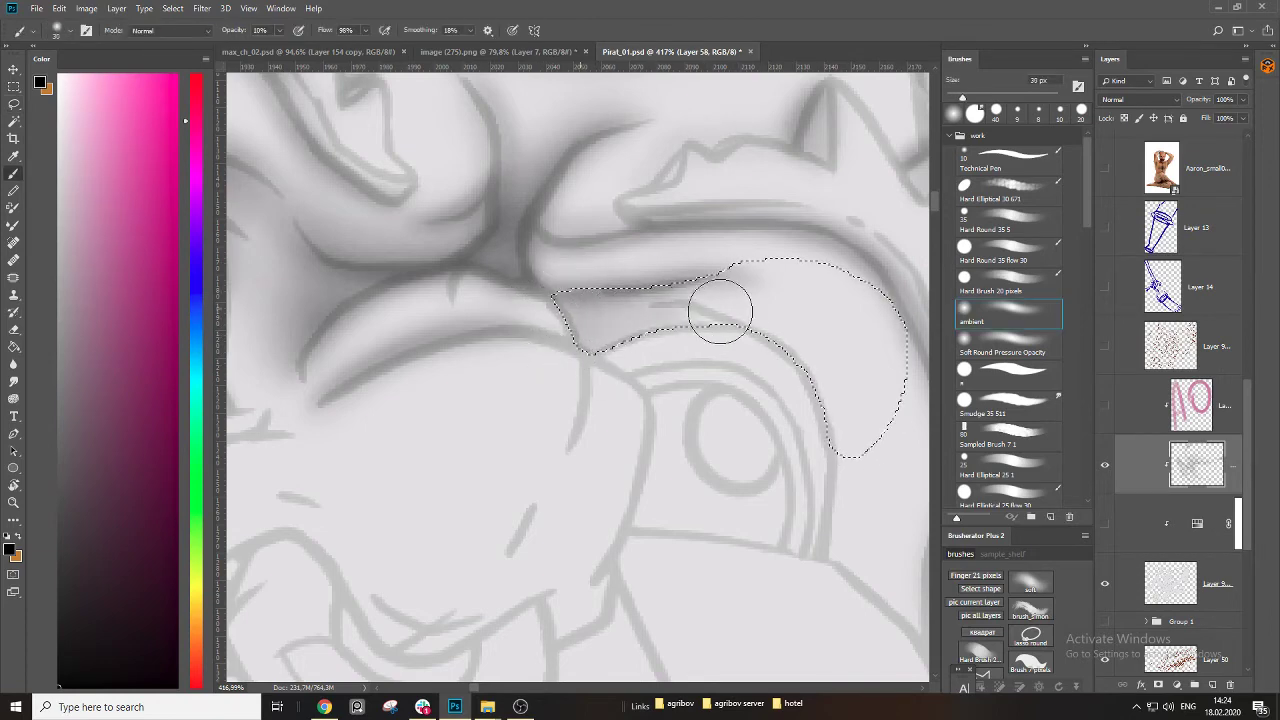
pyautogui.press(']')
pyautogui.press(']')
pyautogui.moveTo(538, 354)
pyautogui.mouseDown()
pyautogui.moveTo(658, 307)
pyautogui.moveTo(813, 357)
pyautogui.mouseUp()
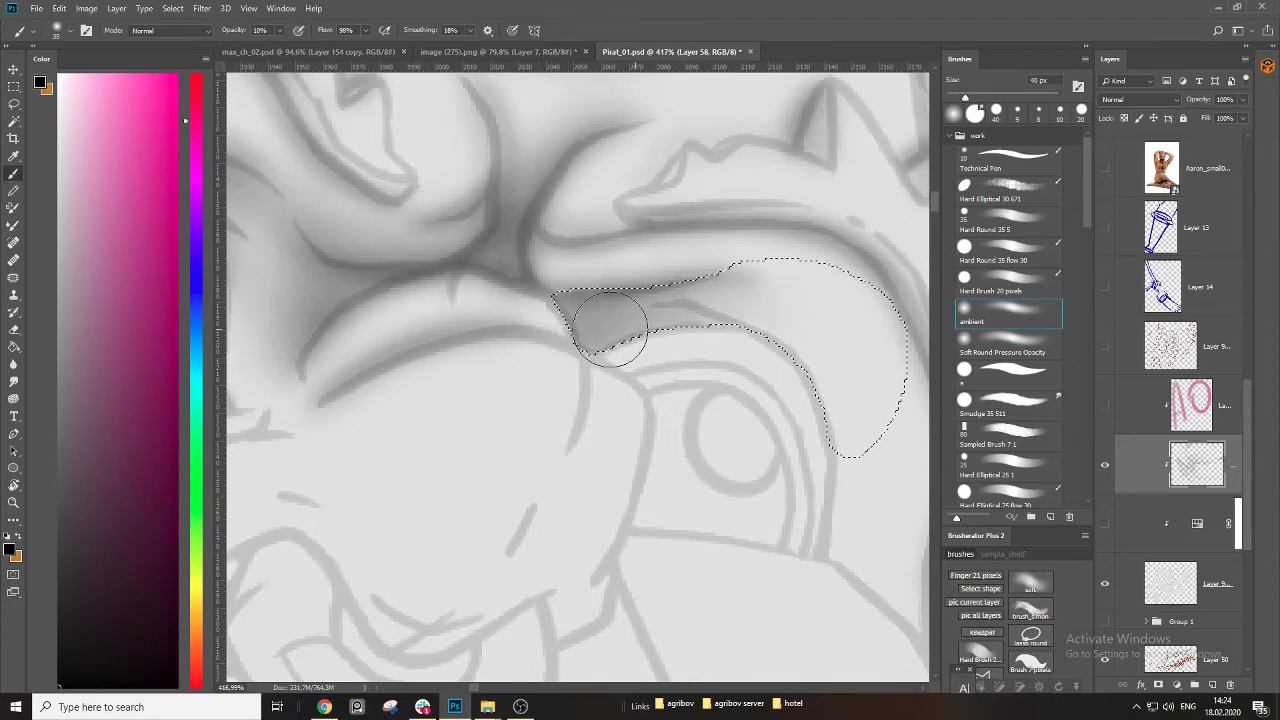
pyautogui.moveTo(620, 329); pyautogui.dragTo(760, 325)
pyautogui.moveTo(589, 349)
pyautogui.mouseDown()
pyautogui.moveTo(694, 308)
pyautogui.moveTo(800, 329)
pyautogui.mouseUp()
pyautogui.press('z')
pyautogui.moveTo(673, 388)
pyautogui.mouseDown()
pyautogui.moveTo(604, 386)
pyautogui.moveTo(720, 370)
pyautogui.mouseUp()
pyautogui.press('b')
pyautogui.hotkey('ctrl', 'd')
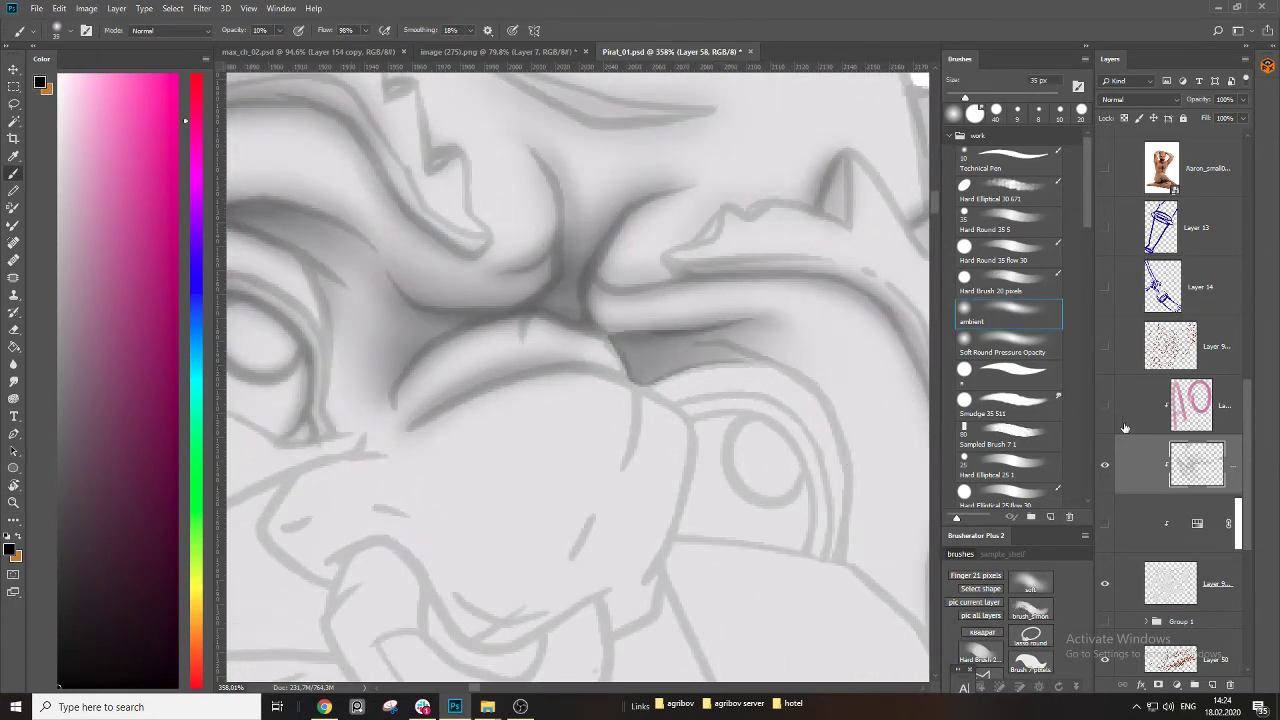
# Toggle the clipped adjustment layer on and off to check the shading around the narrowed eye.
pyautogui.click(1105, 524)
pyautogui.press('z')
pyautogui.moveTo(683, 382)
pyautogui.mouseDown()
pyautogui.moveTo(604, 381)
pyautogui.moveTo(766, 380)
pyautogui.mouseUp()
pyautogui.press('b')
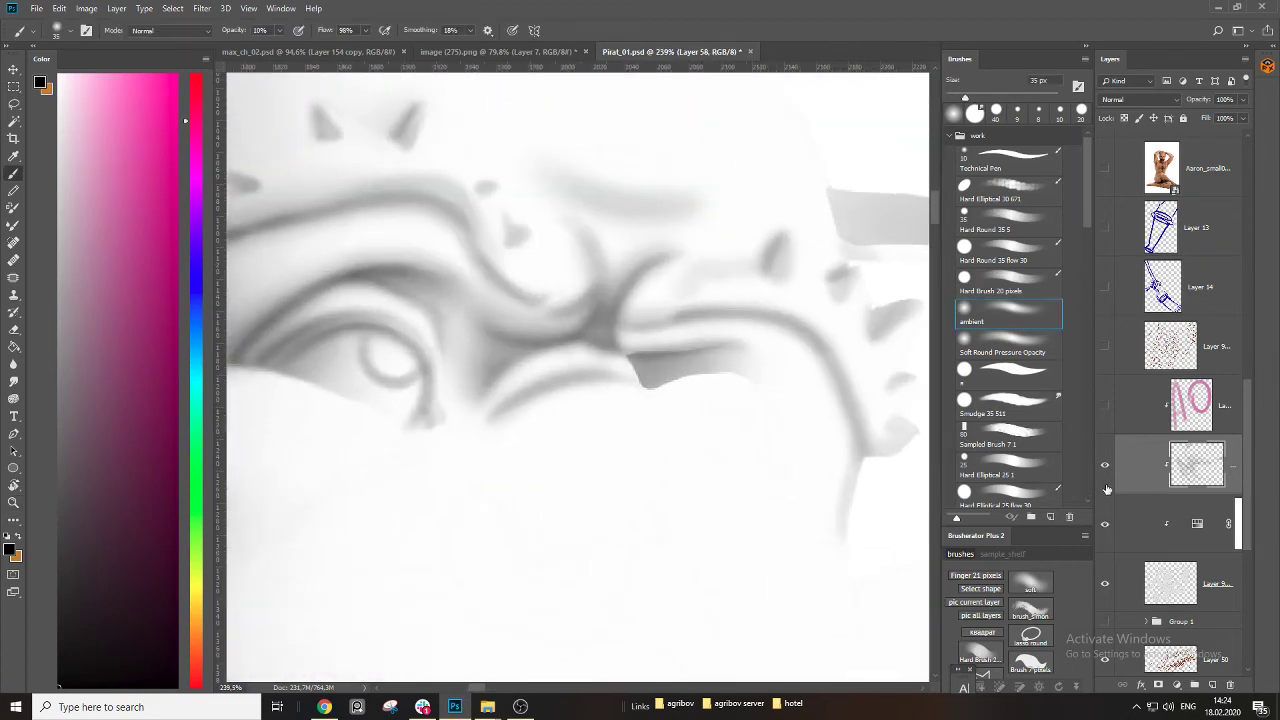
pyautogui.click(1105, 529)
# Touch up the inner end of the narrowed eye's upper lid and reduce the ambient brush to 8 px.
pyautogui.moveTo(657, 398)
pyautogui.mouseDown()
pyautogui.moveTo(596, 360)
pyautogui.moveTo(624, 379)
pyautogui.moveTo(655, 352)
pyautogui.moveTo(628, 360)
pyautogui.moveTo(700, 359)
pyautogui.moveTo(694, 385)
pyautogui.mouseUp()
pyautogui.press('[')
pyautogui.press('[')
pyautogui.press('[')
pyautogui.press(']')
pyautogui.press(']')
pyautogui.press(']')
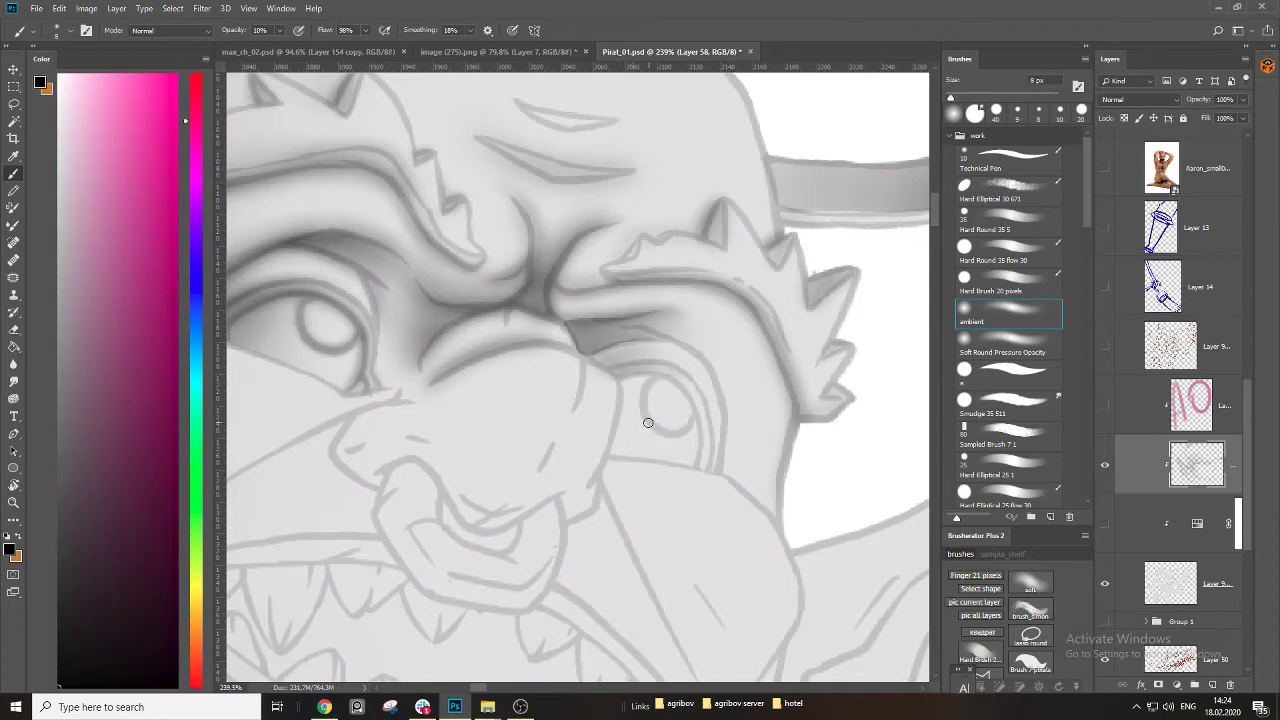
# Compare the whole head's shading with the clipped adjustment layer shown and hidden.
pyautogui.hotkey('ctrl', '0')
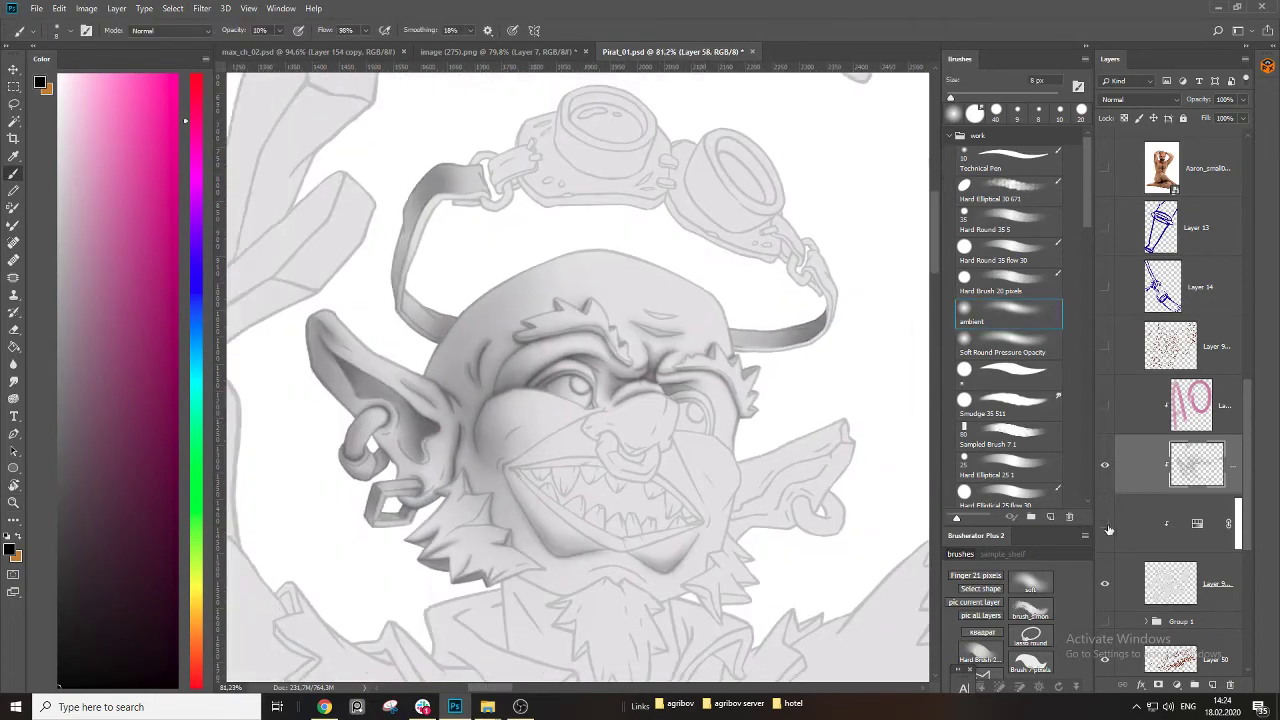
pyautogui.click(1105, 525)
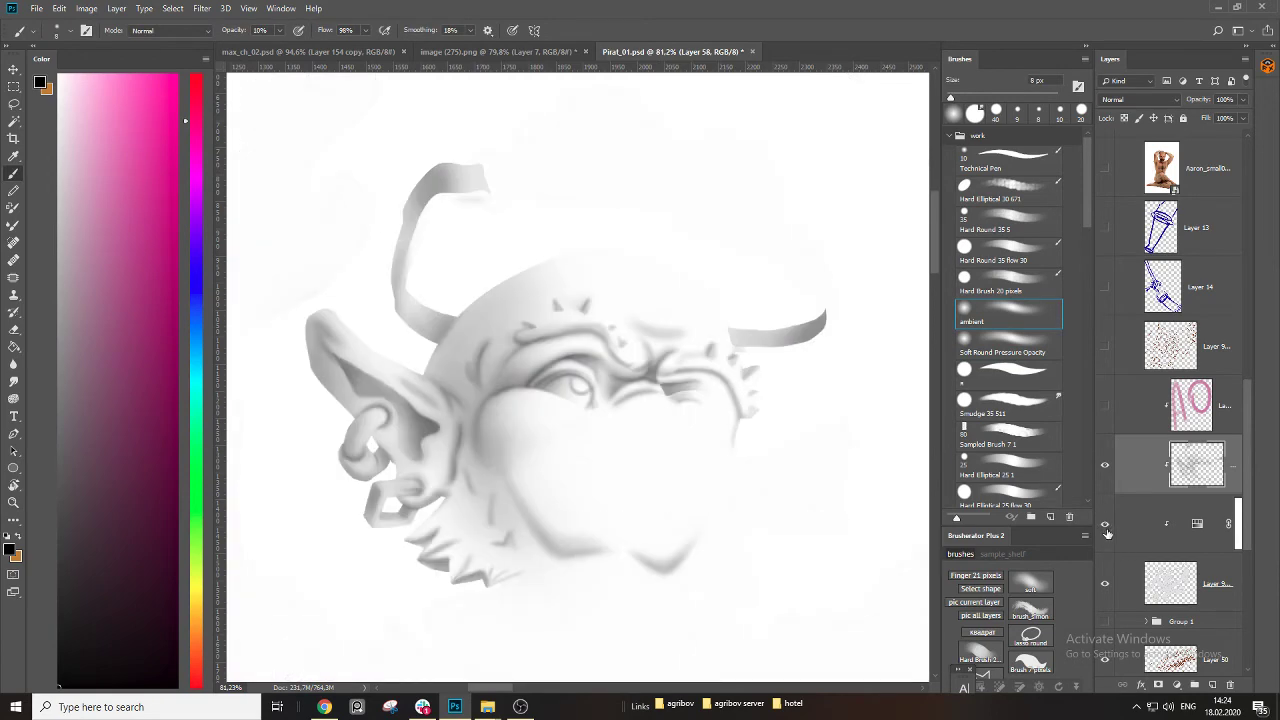
pyautogui.click(1105, 525)
pyautogui.click(1105, 525)
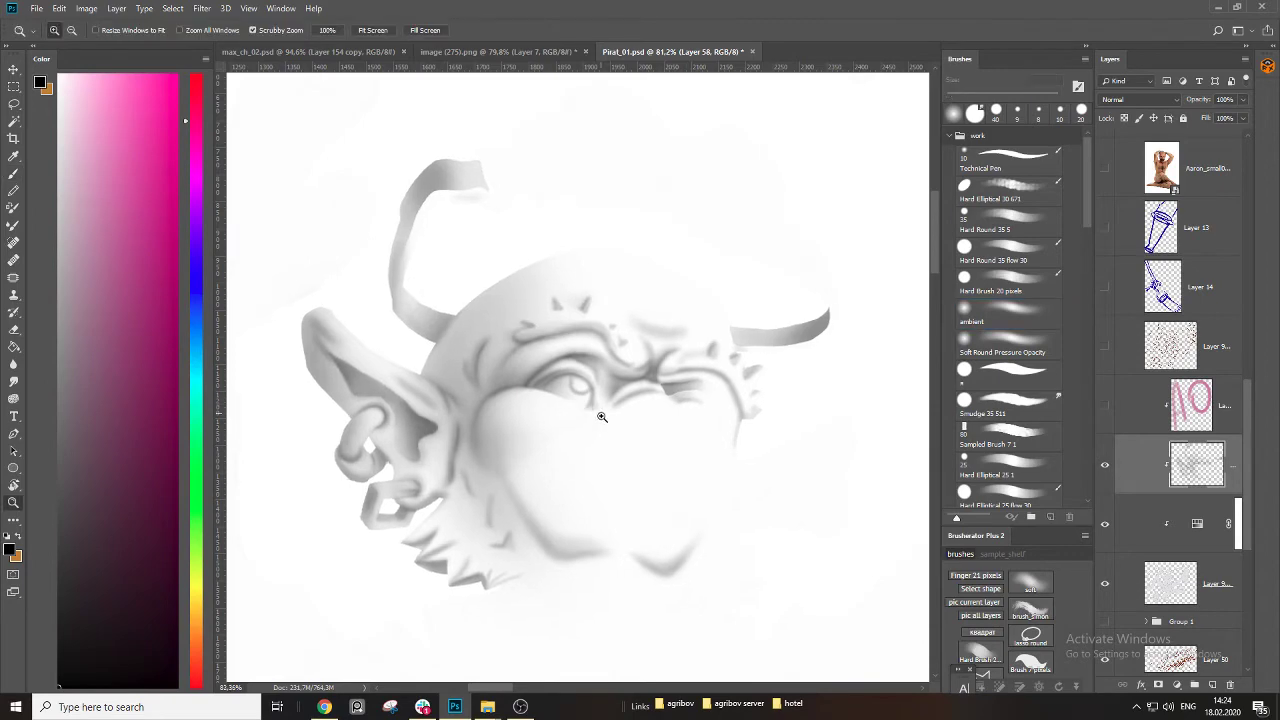
pyautogui.moveTo(600, 417); pyautogui.dragTo(618, 425)
pyautogui.moveTo(632, 482)
pyautogui.mouseDown()
pyautogui.moveTo(666, 463)
pyautogui.moveTo(682, 477)
pyautogui.moveTo(661, 475)
pyautogui.moveTo(711, 482)
pyautogui.mouseUp()
pyautogui.click(1108, 526)
# Shade along the narrowed eye's upper lid line and nose-side edge with the ambient brush at 8 to 9 px.
pyautogui.moveTo(764, 310); pyautogui.dragTo(846, 350)
pyautogui.moveTo(696, 456)
pyautogui.mouseDown()
pyautogui.moveTo(638, 360)
pyautogui.moveTo(735, 433)
pyautogui.moveTo(661, 396)
pyautogui.mouseUp()
pyautogui.press('[')
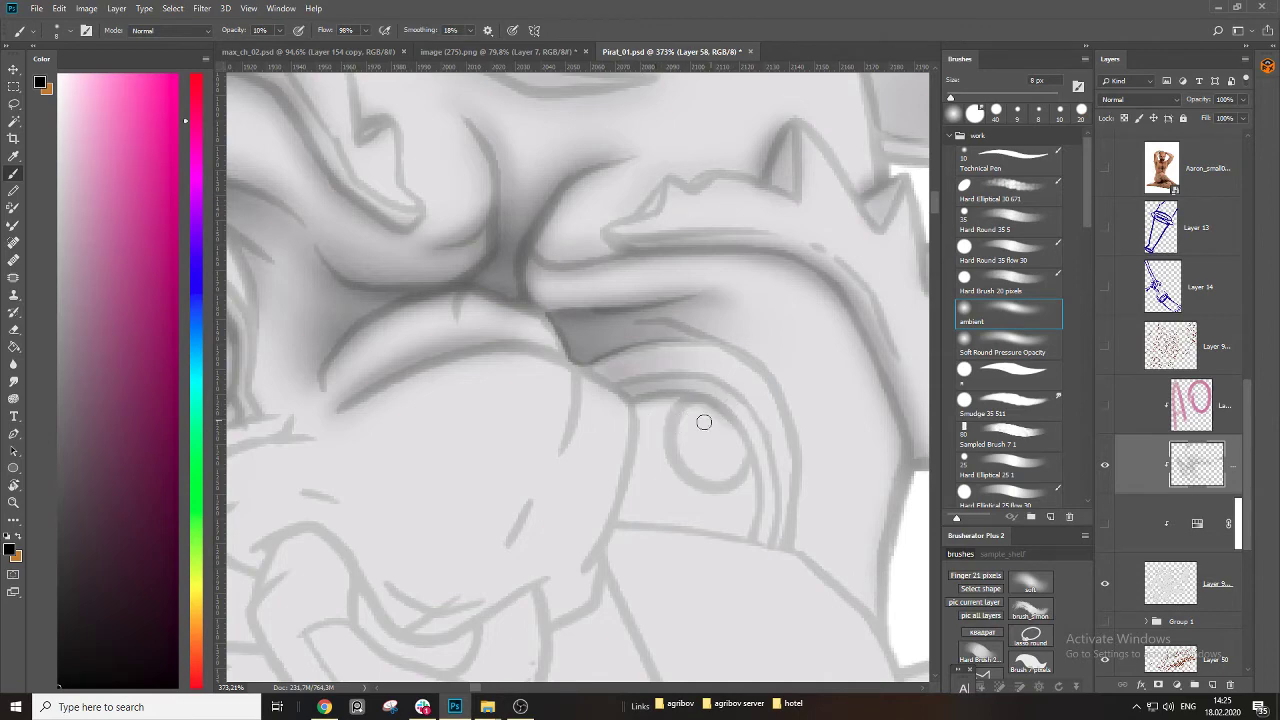
pyautogui.moveTo(658, 396)
pyautogui.mouseDown()
pyautogui.moveTo(728, 421)
pyautogui.moveTo(751, 494)
pyautogui.moveTo(677, 428)
pyautogui.mouseUp()
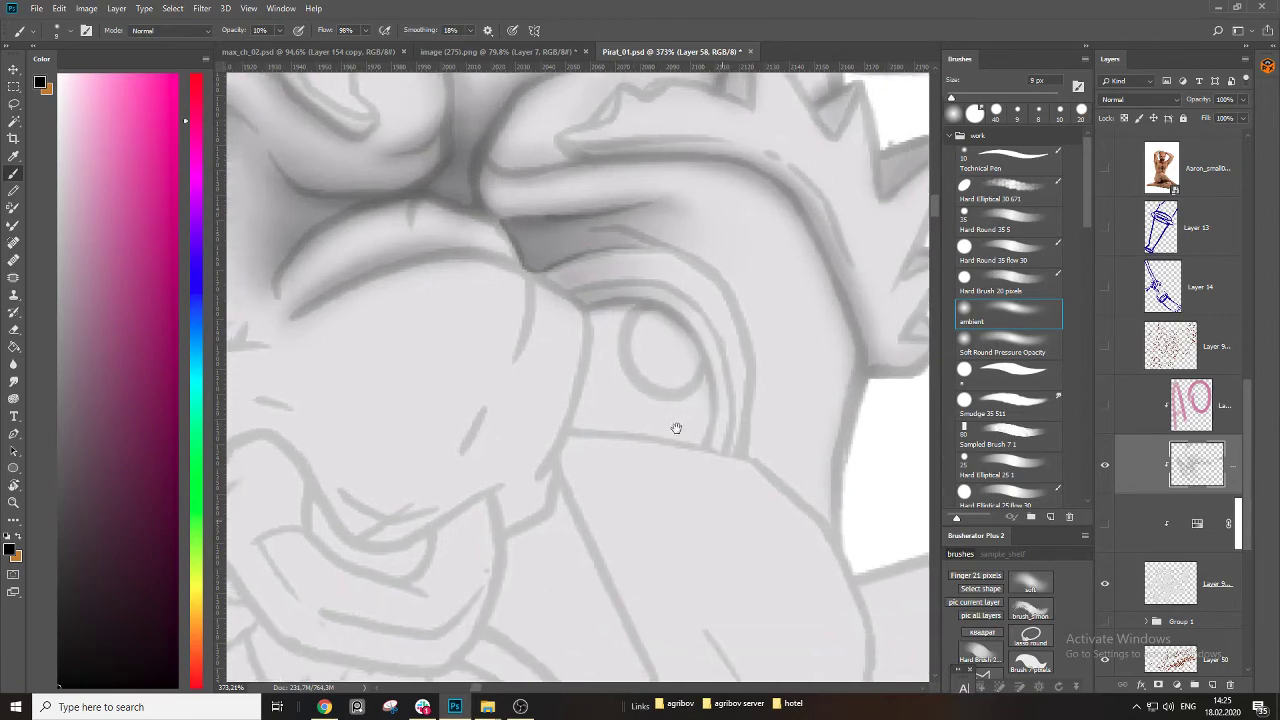
pyautogui.moveTo(592, 303); pyautogui.dragTo(575, 415)
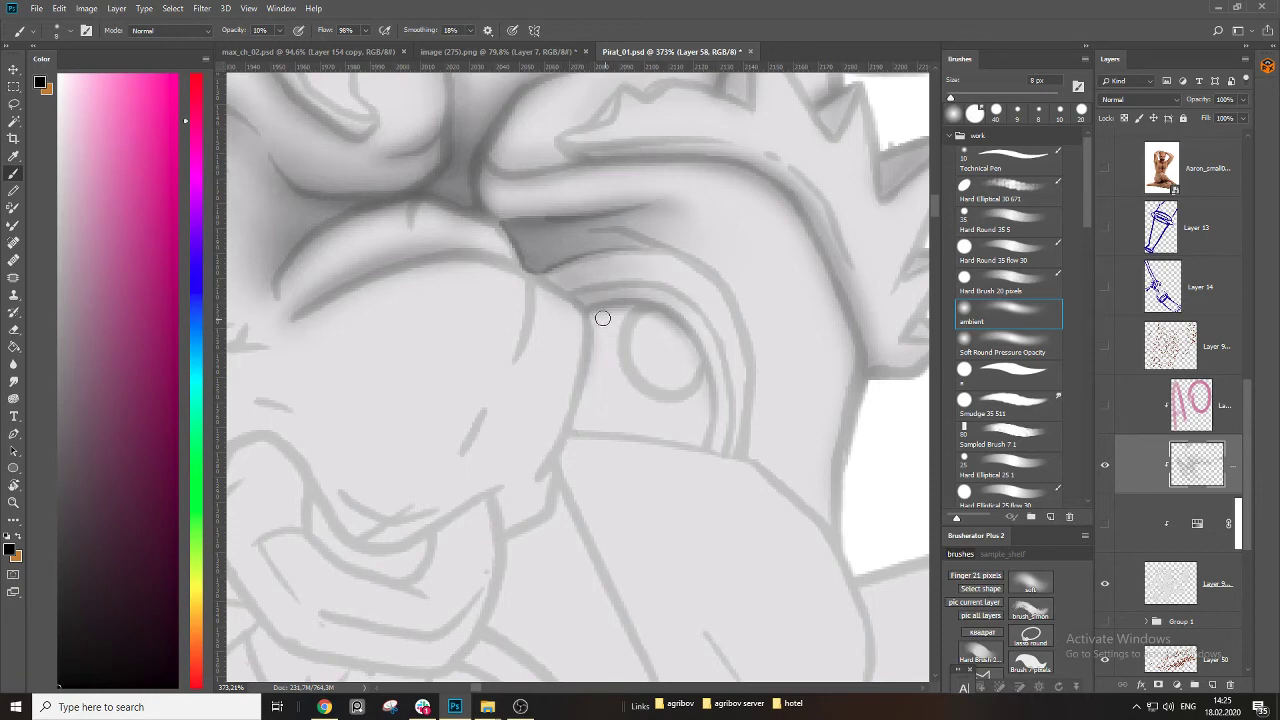
pyautogui.press(']')
# Lasso the narrowed eye, following the nose and cheek edges and looping around the outer eyelid.
pyautogui.press('l')
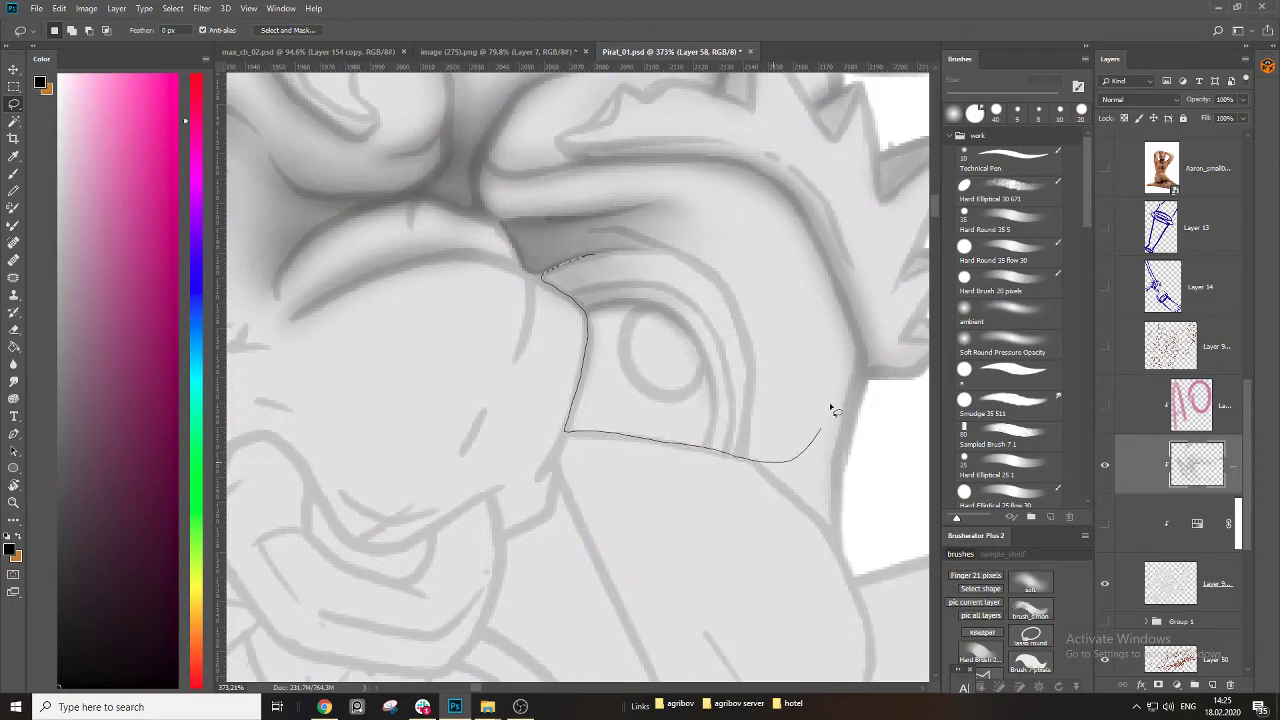
pyautogui.moveTo(830, 410)
pyautogui.mouseDown()
pyautogui.moveTo(595, 218)
pyautogui.moveTo(545, 270)
pyautogui.mouseUp()
pyautogui.press('b')
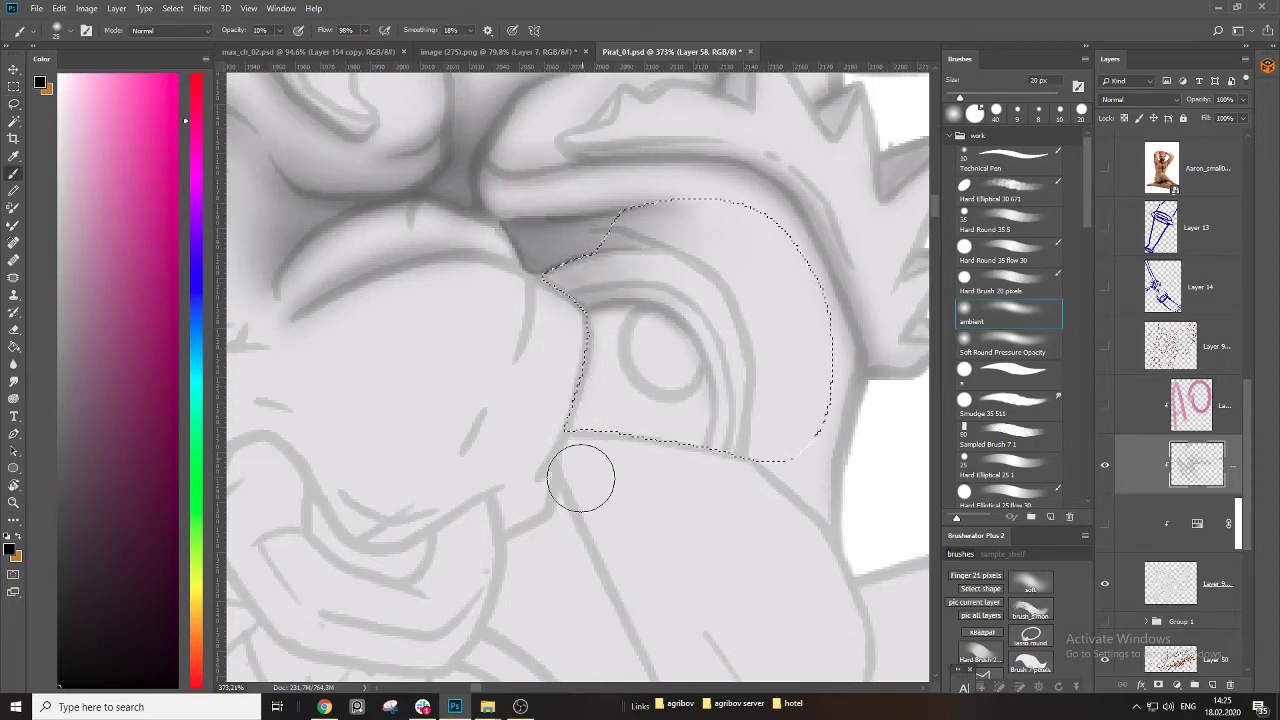
# Darken the nose side of the eyeball inside the selection with the ambient brush at 80 px, and clear the selection.
pyautogui.press(']')
pyautogui.press(']')
pyautogui.press(']')
pyautogui.press(']')
pyautogui.press(']')
pyautogui.press(']')
pyautogui.moveTo(577, 368)
pyautogui.mouseDown()
pyautogui.moveTo(646, 493)
pyautogui.moveTo(553, 374)
pyautogui.moveTo(564, 412)
pyautogui.moveTo(621, 458)
pyautogui.moveTo(566, 333)
pyautogui.moveTo(628, 527)
pyautogui.mouseUp()
pyautogui.hotkey('ctrl', 'space')
pyautogui.moveTo(710, 443)
pyautogui.mouseDown()
pyautogui.moveTo(634, 464)
pyautogui.moveTo(537, 530)
pyautogui.moveTo(558, 541)
pyautogui.moveTo(569, 590)
pyautogui.moveTo(509, 466)
pyautogui.moveTo(463, 560)
pyautogui.mouseUp()
pyautogui.press('space')
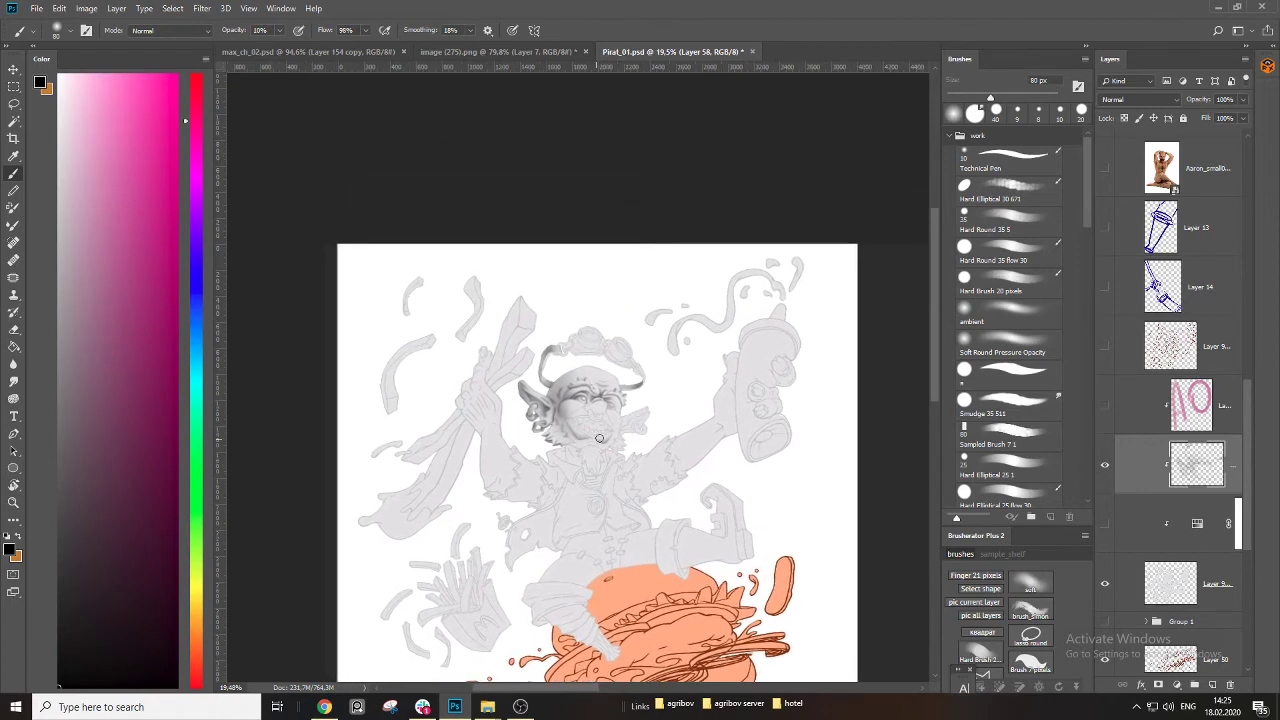
pyautogui.hotkey('ctrl', 'space')
pyautogui.moveTo(607, 414); pyautogui.dragTo(742, 410)
pyautogui.press('space')
pyautogui.moveTo(613, 389)
pyautogui.mouseDown()
pyautogui.moveTo(545, 499)
pyautogui.moveTo(538, 409)
pyautogui.moveTo(520, 473)
pyautogui.moveTo(538, 420)
pyautogui.moveTo(588, 526)
pyautogui.moveTo(602, 404)
pyautogui.moveTo(618, 431)
pyautogui.moveTo(582, 523)
pyautogui.moveTo(603, 497)
pyautogui.mouseUp()
pyautogui.hotkey('ctrl', 'd')
# Shade around the narrowed eye's iris with the ambient brush at 5 px.
pyautogui.hotkey('ctrl', 'space')
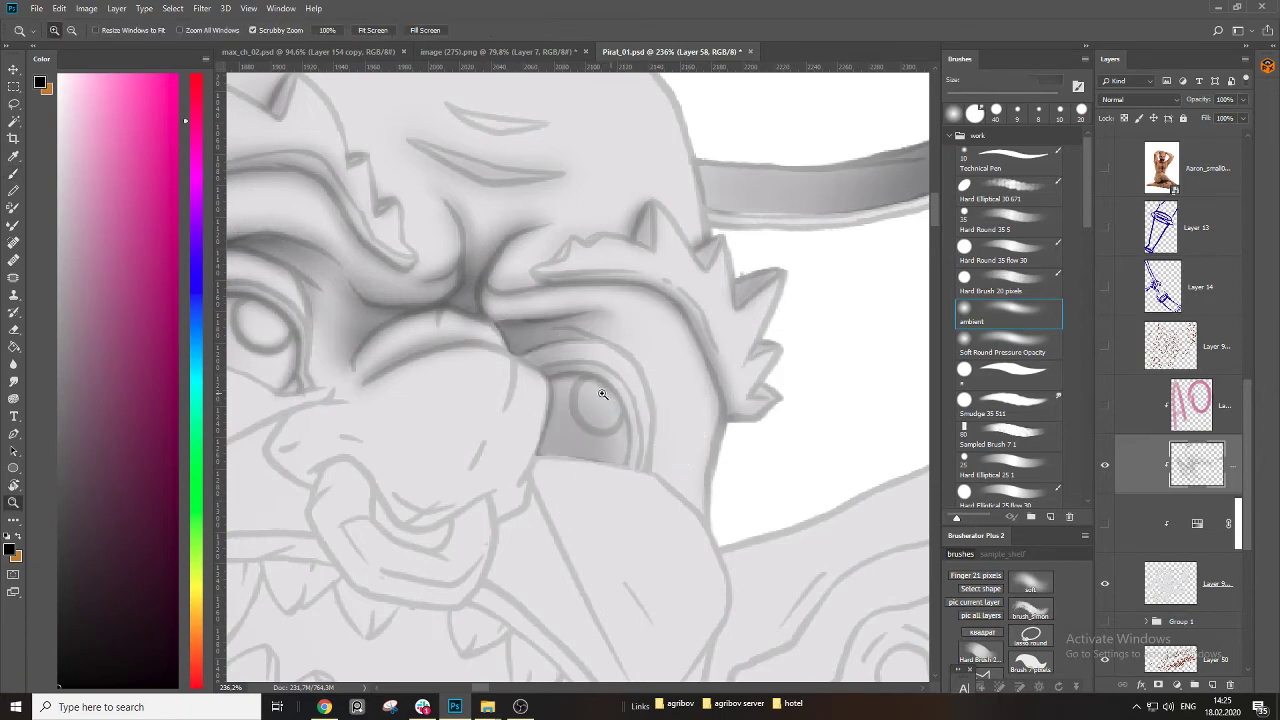
pyautogui.moveTo(605, 394)
pyautogui.mouseDown()
pyautogui.moveTo(659, 402)
pyautogui.moveTo(619, 387)
pyautogui.moveTo(632, 338)
pyautogui.moveTo(672, 516)
pyautogui.moveTo(666, 572)
pyautogui.mouseUp()
pyautogui.press('[')
pyautogui.press('[')
pyautogui.press('[')
pyautogui.press('[')
pyautogui.press('[')
pyautogui.press('[')
pyautogui.press('[')
pyautogui.press('[')
pyautogui.press('[')
pyautogui.press('[')
pyautogui.press('[')
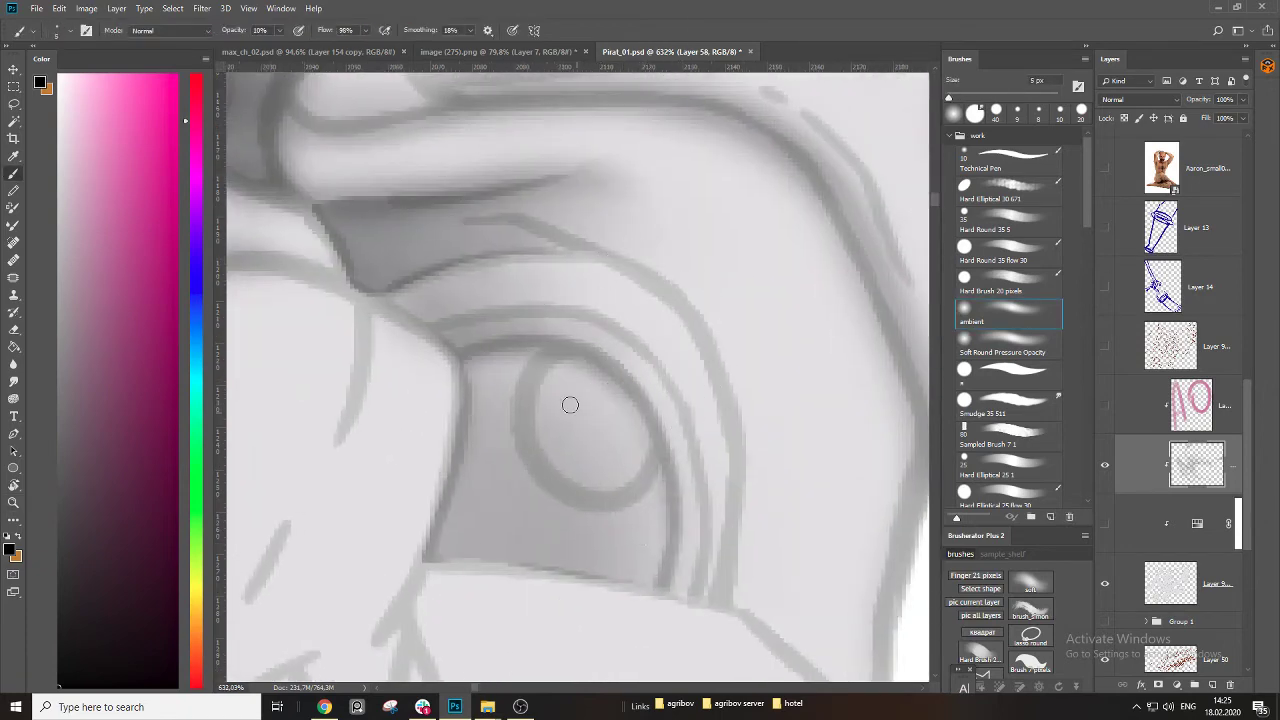
pyautogui.moveTo(543, 349)
pyautogui.mouseDown()
pyautogui.moveTo(516, 397)
pyautogui.moveTo(526, 462)
pyautogui.moveTo(560, 500)
pyautogui.moveTo(650, 491)
pyautogui.moveTo(662, 465)
pyautogui.moveTo(572, 510)
pyautogui.moveTo(518, 439)
pyautogui.moveTo(523, 466)
pyautogui.moveTo(645, 483)
pyautogui.mouseUp()
pyautogui.moveTo(541, 349)
pyautogui.mouseDown()
pyautogui.moveTo(557, 489)
pyautogui.moveTo(565, 445)
pyautogui.mouseUp()
# Deepen the shadow under the narrowed eye's upper lid and down its outer edge with a slightly larger ambient brush.
pyautogui.press(']')
pyautogui.press(']')
pyautogui.press(']')
pyautogui.press(']')
pyautogui.moveTo(367, 317)
pyautogui.mouseDown()
pyautogui.moveTo(517, 294)
pyautogui.moveTo(606, 409)
pyautogui.moveTo(580, 380)
pyautogui.moveTo(588, 569)
pyautogui.moveTo(638, 531)
pyautogui.moveTo(638, 468)
pyautogui.mouseUp()
pyautogui.press('[')
pyautogui.press('[')
pyautogui.moveTo(676, 416); pyautogui.dragTo(658, 576)
pyautogui.hotkey('ctrl', 'space')
pyautogui.moveTo(704, 436); pyautogui.dragTo(623, 474)
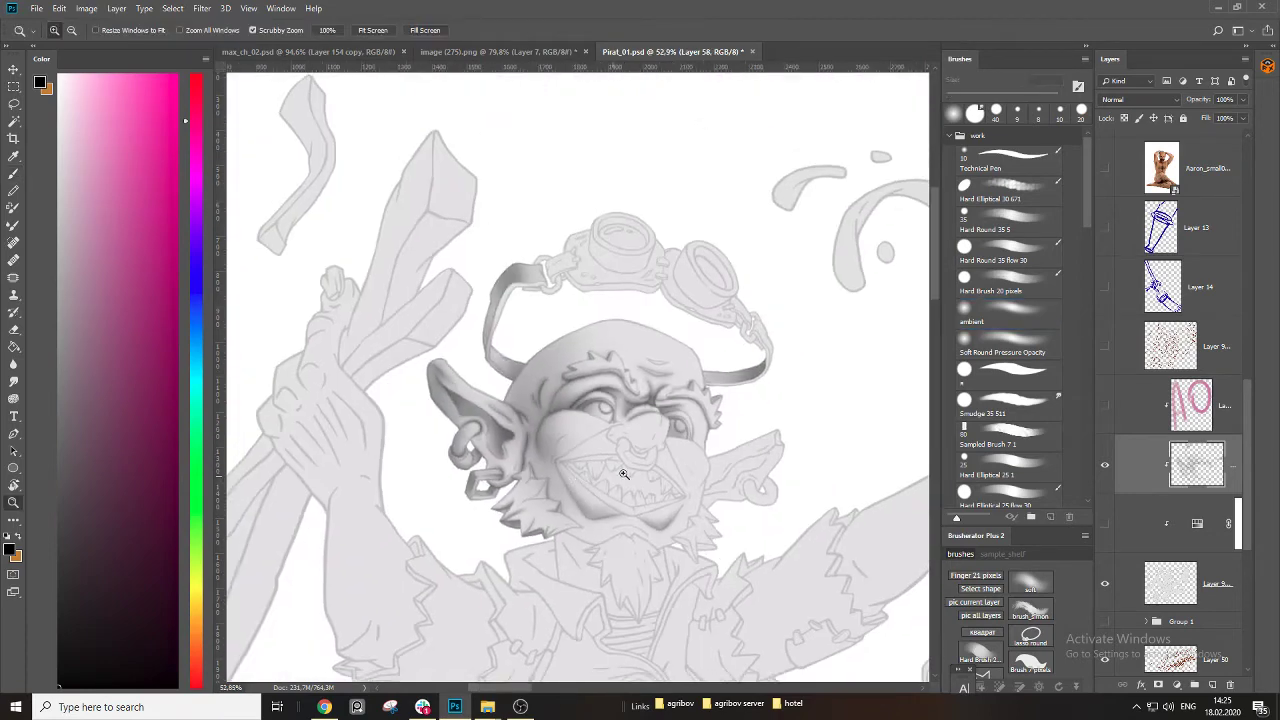
# Shade the outer crease above the narrowed eye's lid with the ambient brush at 6 px.
pyautogui.moveTo(697, 424); pyautogui.dragTo(749, 397)
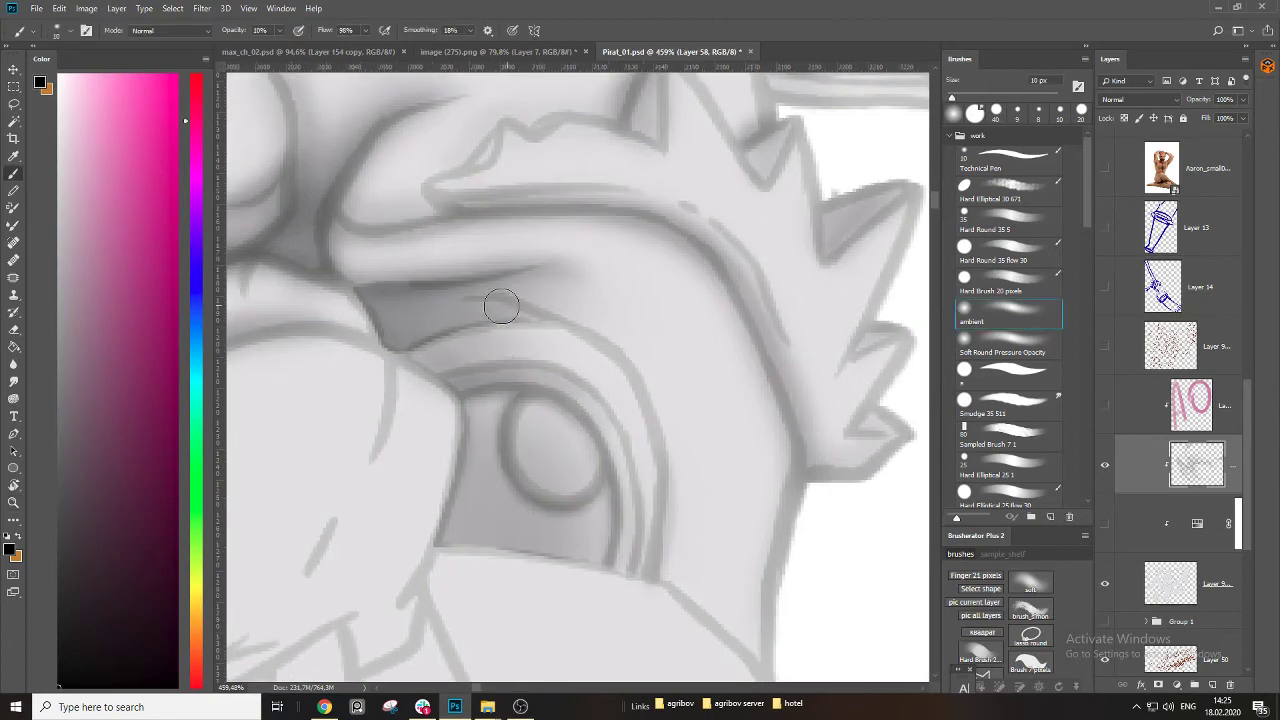
pyautogui.press('[')
pyautogui.moveTo(520, 316)
pyautogui.mouseDown()
pyautogui.moveTo(580, 330)
pyautogui.moveTo(462, 322)
pyautogui.moveTo(582, 322)
pyautogui.moveTo(518, 320)
pyautogui.moveTo(617, 335)
pyautogui.moveTo(529, 314)
pyautogui.moveTo(627, 361)
pyautogui.mouseUp()
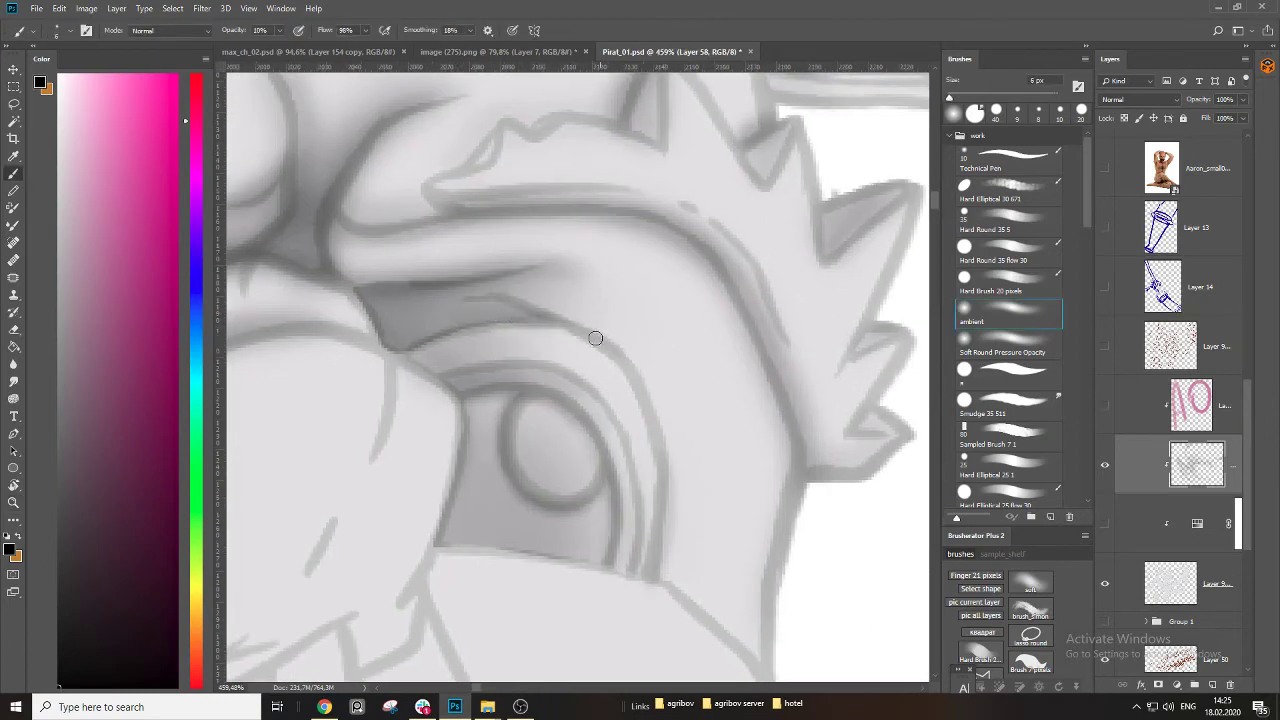
pyautogui.moveTo(517, 326)
pyautogui.mouseDown()
pyautogui.moveTo(611, 371)
pyautogui.moveTo(740, 371)
pyautogui.mouseUp()
pyautogui.press(']')
pyautogui.press(']')
# Shade the lower edge of the eyebrow's outer end with the ambient brush at 7 to 9 px.
pyautogui.press('z')
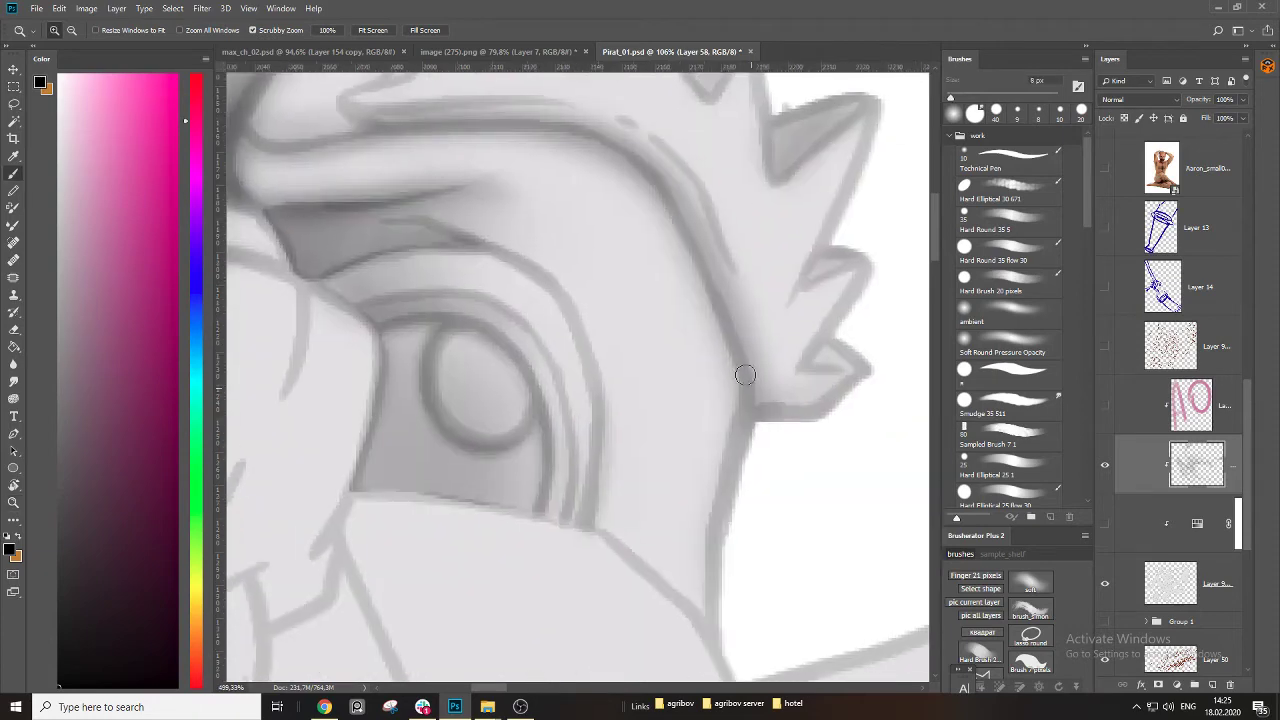
pyautogui.press('b')
pyautogui.moveTo(760, 471); pyautogui.dragTo(648, 432)
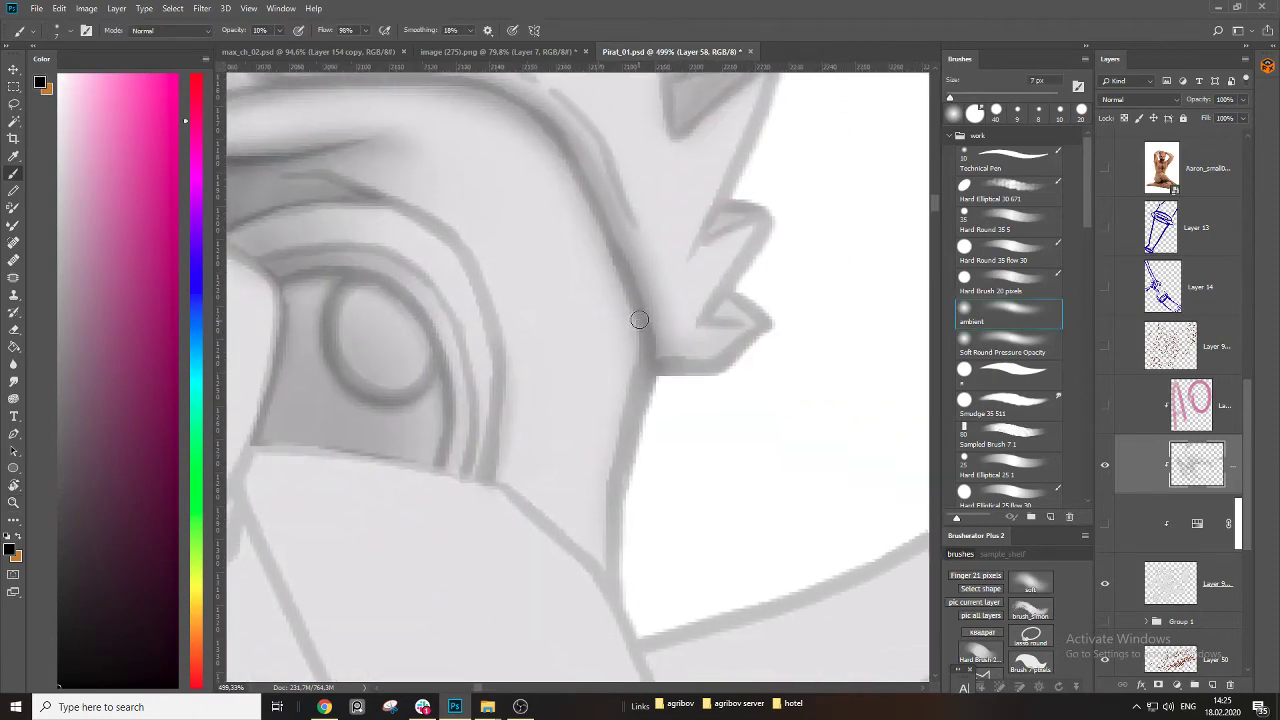
pyautogui.moveTo(683, 372)
pyautogui.mouseDown()
pyautogui.moveTo(725, 366)
pyautogui.moveTo(637, 466)
pyautogui.mouseUp()
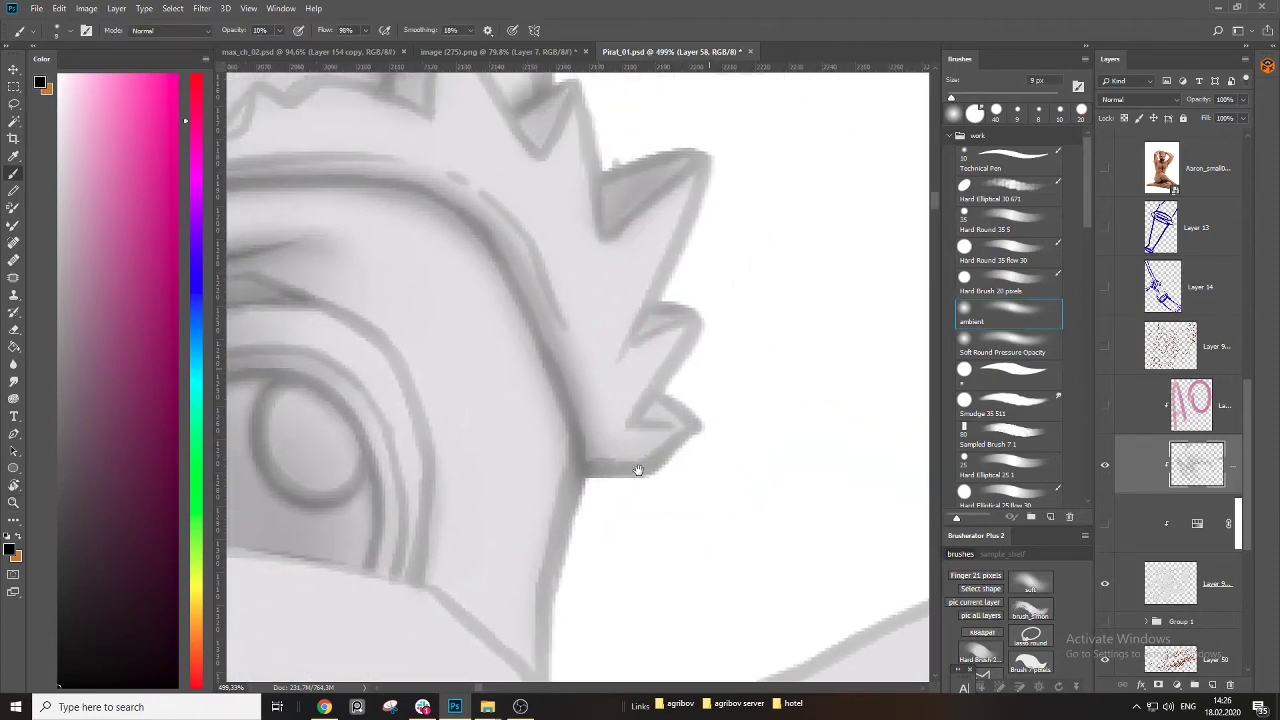
# Shade the inner folds of the two lowest eyebrow tufts with the ambient brush at 6 px.
pyautogui.press('[')
pyautogui.moveTo(685, 311); pyautogui.dragTo(636, 337)
pyautogui.moveTo(687, 299); pyautogui.dragTo(701, 399)
pyautogui.moveTo(666, 472)
pyautogui.mouseDown()
pyautogui.moveTo(635, 363)
pyautogui.moveTo(729, 449)
pyautogui.moveTo(717, 439)
pyautogui.mouseUp()
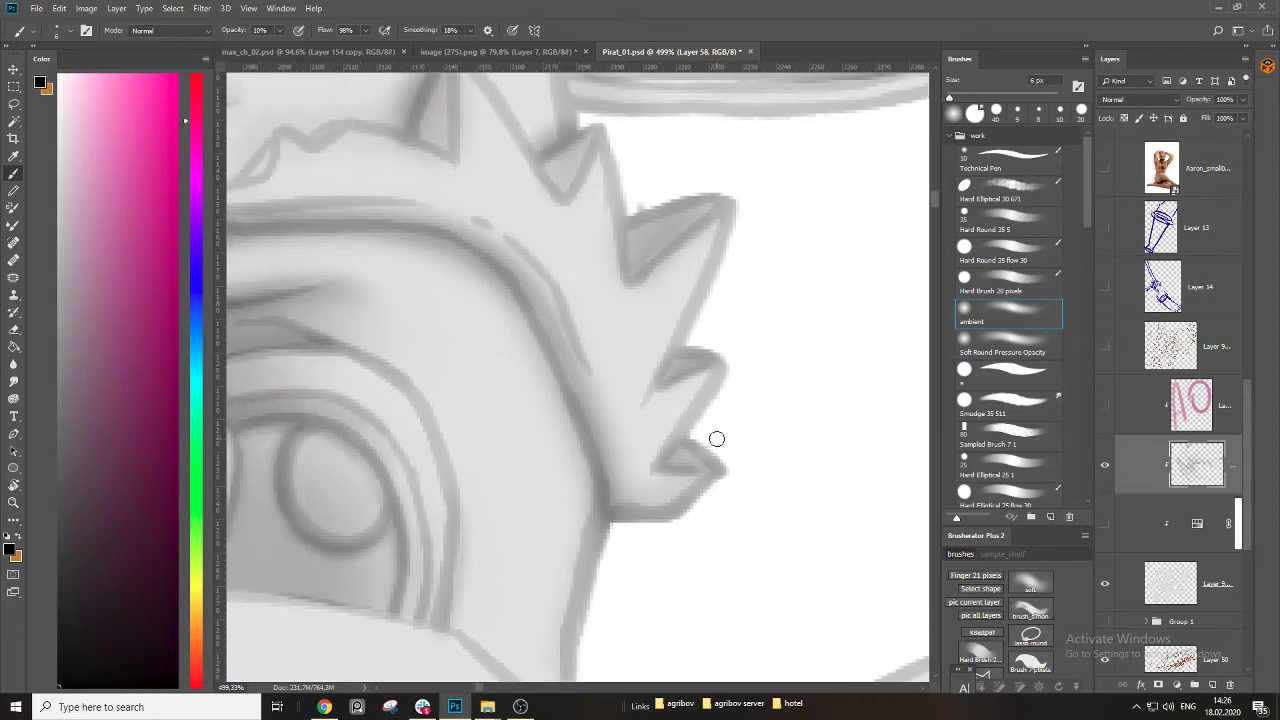
# Darken the inner face of the large outer eyebrow tuft, starting at 7 px and deepening its base with a larger ambient brush.
pyautogui.moveTo(599, 342); pyautogui.dragTo(549, 406)
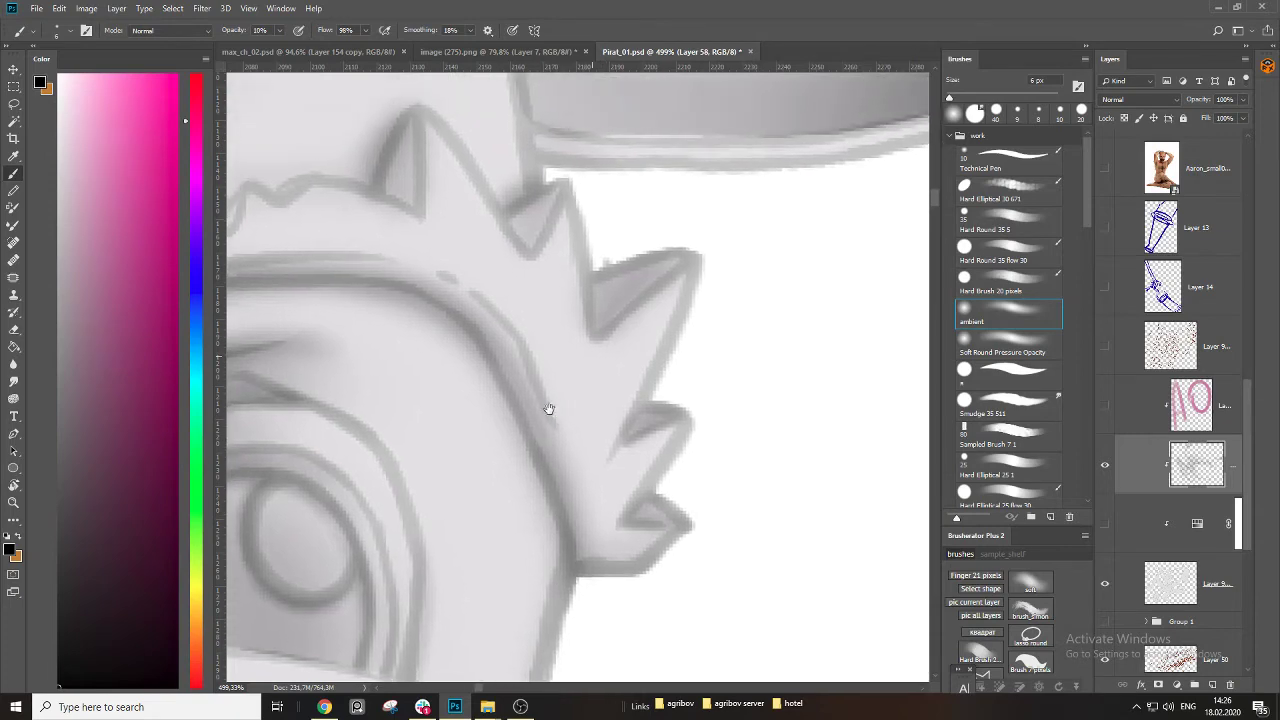
pyautogui.press(']')
pyautogui.moveTo(594, 334); pyautogui.dragTo(698, 248)
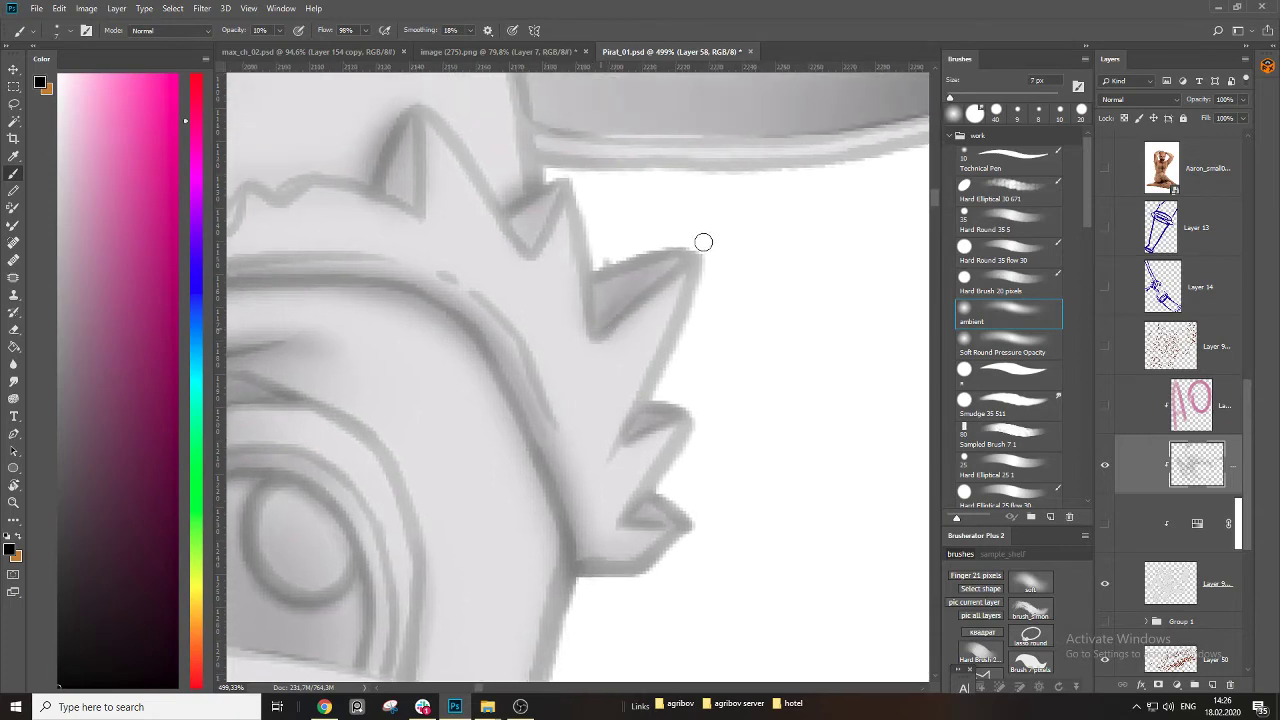
pyautogui.moveTo(602, 395); pyautogui.dragTo(610, 407)
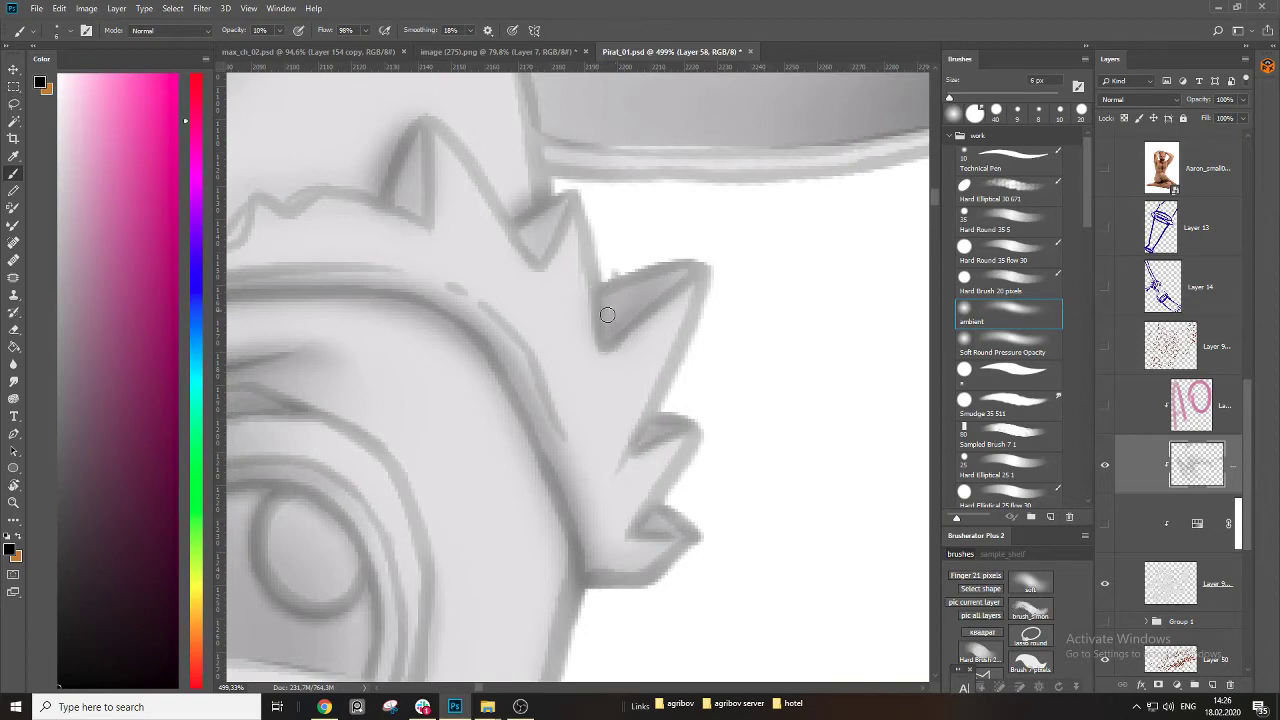
pyautogui.press(']')
pyautogui.press(']')
pyautogui.press(']')
pyautogui.press(']')
pyautogui.press(']')
pyautogui.press(']')
pyautogui.moveTo(607, 341)
pyautogui.mouseDown()
pyautogui.moveTo(669, 237)
pyautogui.moveTo(618, 262)
pyautogui.mouseUp()
# Deepen the shadow in the upper of the two lowest eyebrow tufts with the ambient brush at 10 px.
pyautogui.press('[')
pyautogui.press('[')
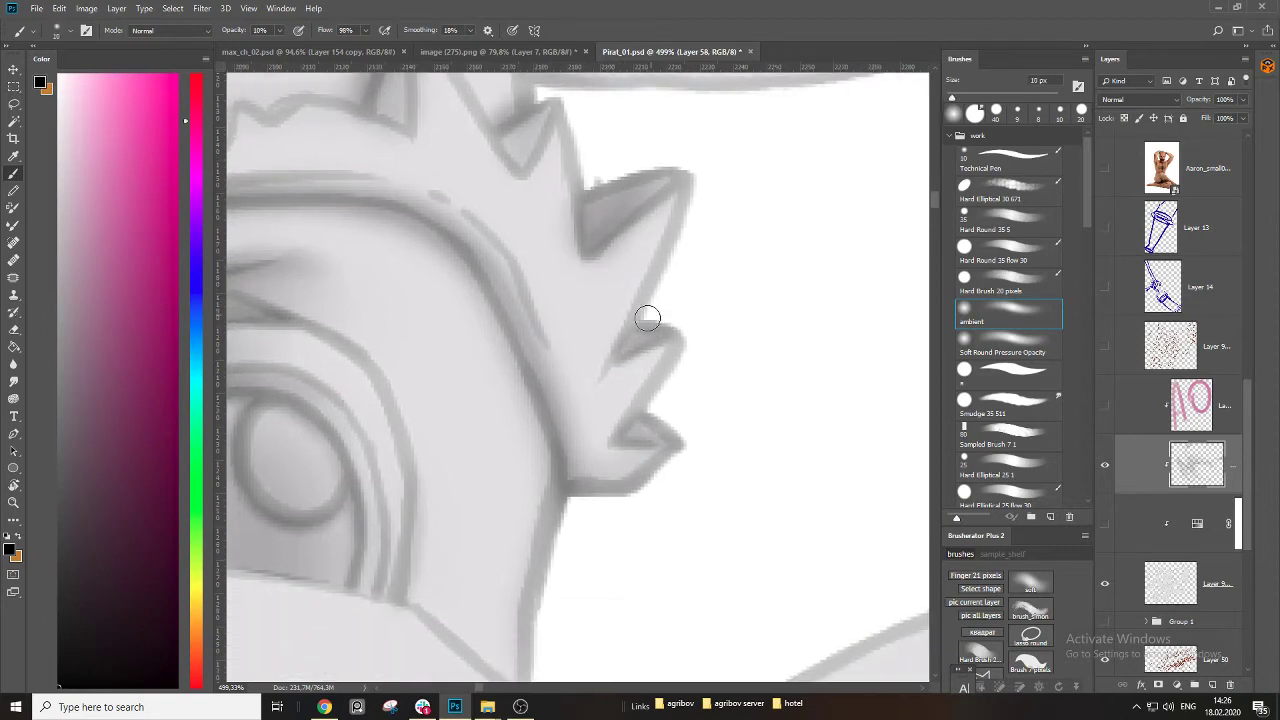
pyautogui.moveTo(587, 355); pyautogui.dragTo(671, 334)
pyautogui.press('[')
pyautogui.press('[')
pyautogui.press('[')
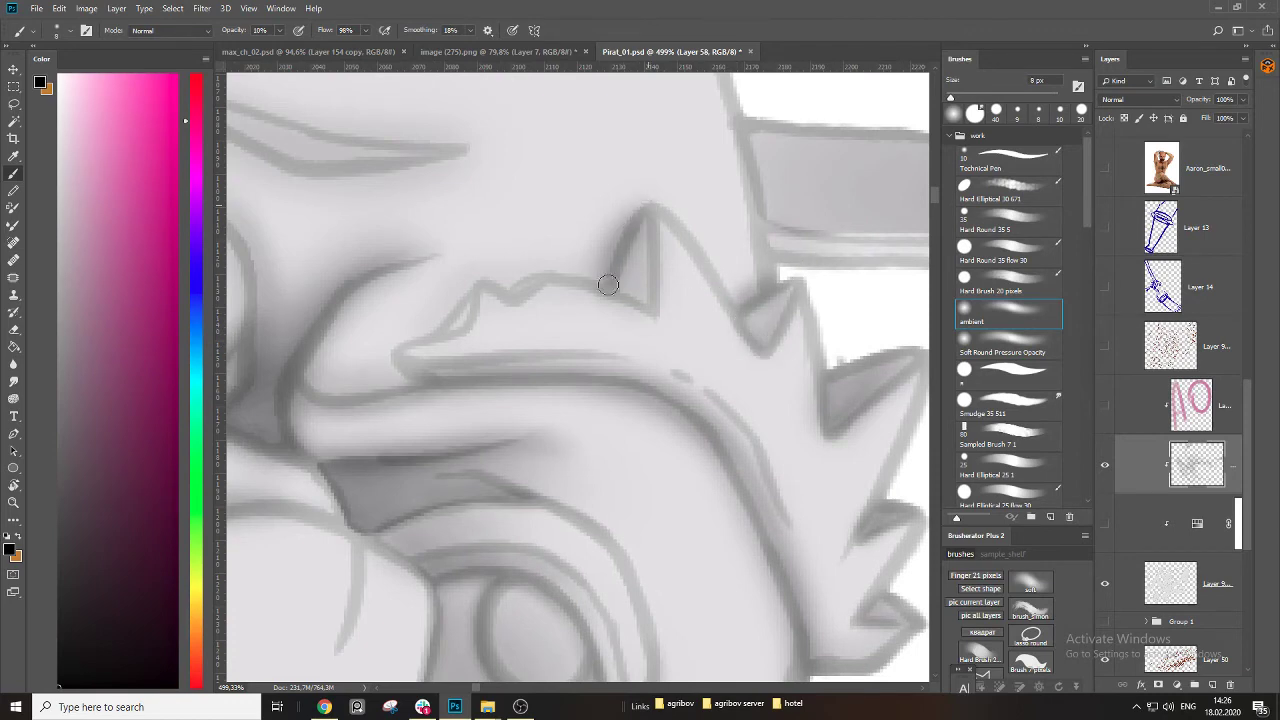
# Shade the spike and inner tip of the right eyebrow with the ambient brush at 10% opacity, using sizes of about 7 to 15 px.
pyautogui.moveTo(608, 285); pyautogui.dragTo(658, 316)
pyautogui.moveTo(472, 301); pyautogui.dragTo(418, 343)
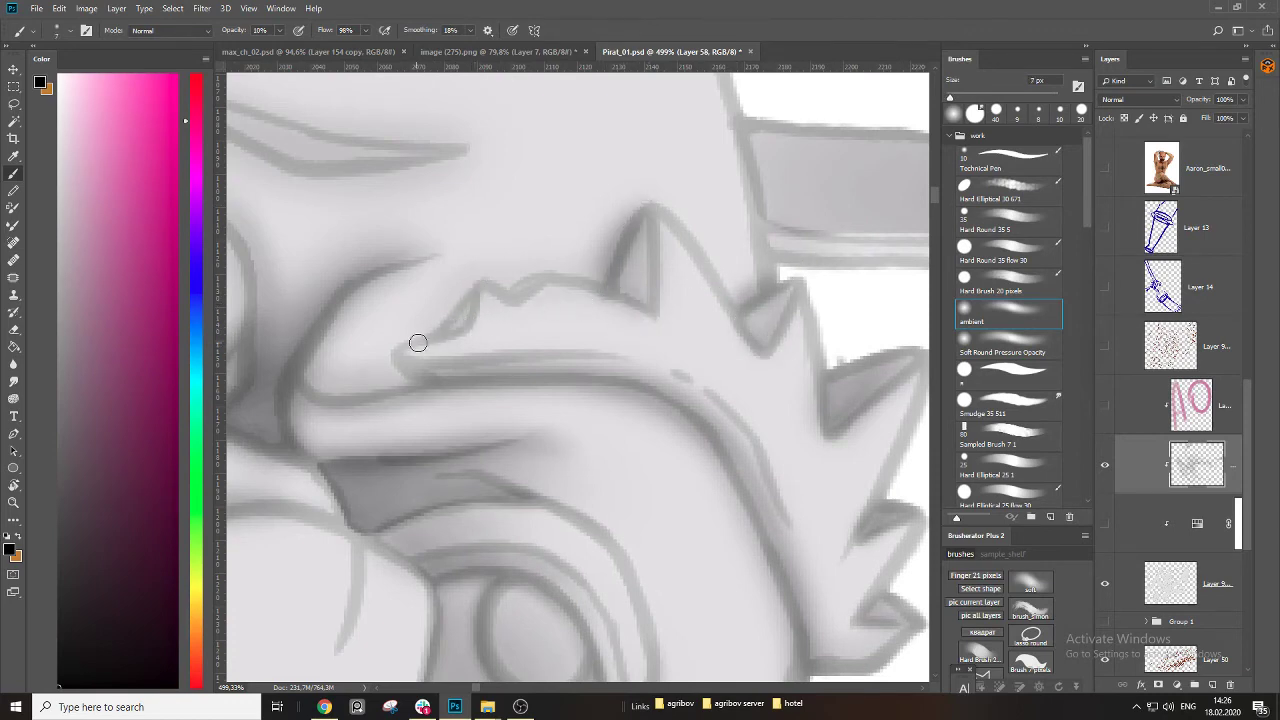
pyautogui.moveTo(474, 284); pyautogui.dragTo(303, 411)
pyautogui.press(']')
pyautogui.press(']')
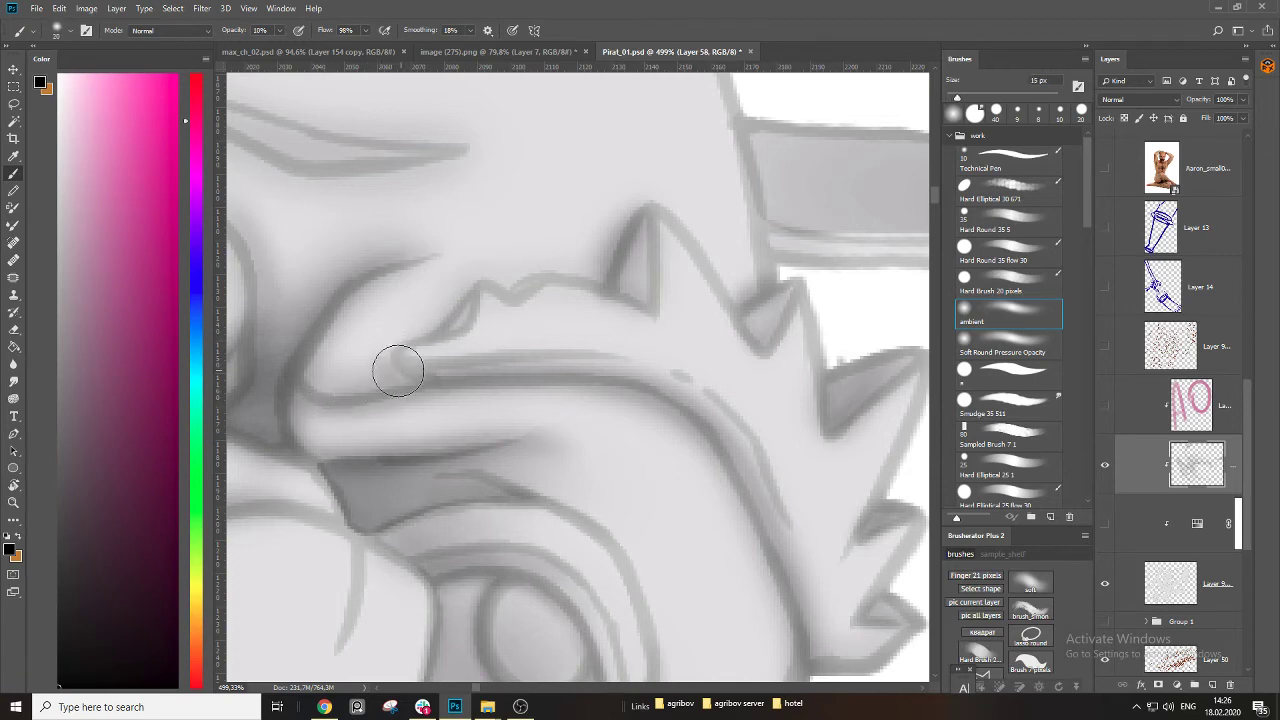
pyautogui.moveTo(400, 370)
pyautogui.mouseDown()
pyautogui.moveTo(316, 382)
pyautogui.moveTo(404, 385)
pyautogui.mouseUp()
pyautogui.press('[')
pyautogui.press('[')
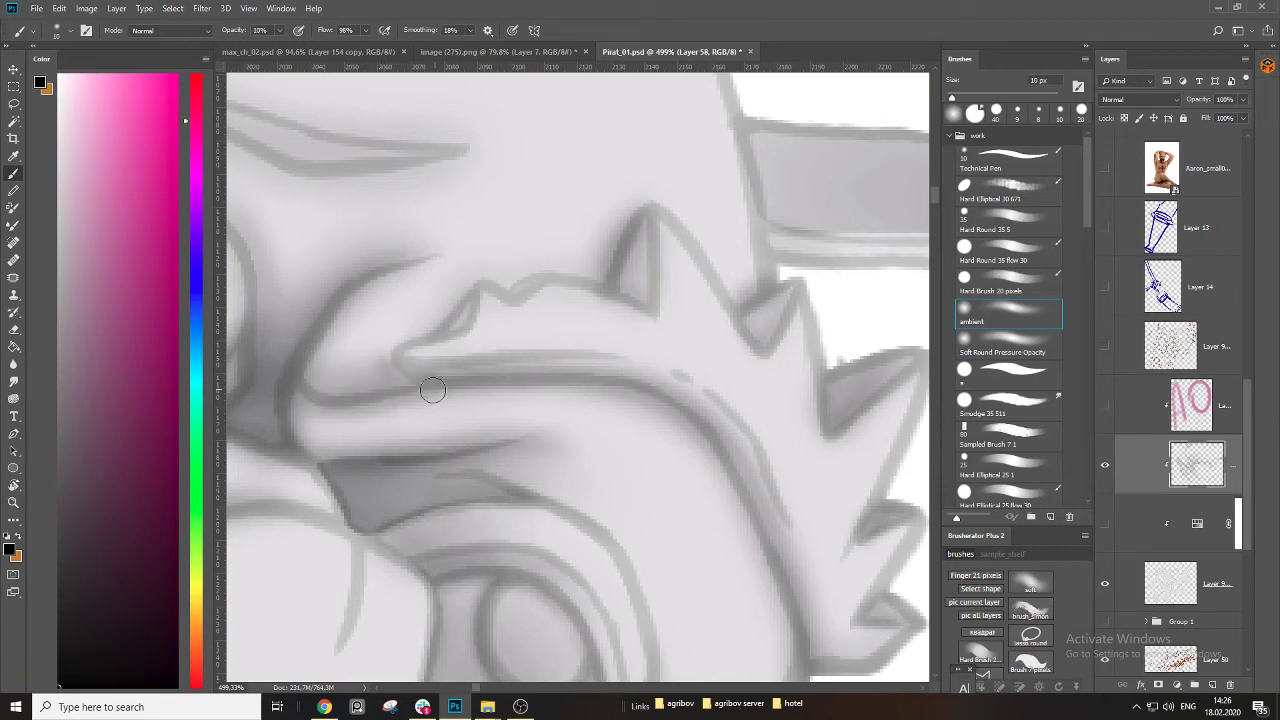
# Erase the excess shading around the right eyebrow's inner tip and return to the ambient brush at 15 px.
pyautogui.press('e')
pyautogui.press(']')
pyautogui.press(']')
pyautogui.press(']')
pyautogui.press(']')
pyautogui.press(']')
pyautogui.press(']')
pyautogui.press('[')
pyautogui.press('[')
pyautogui.moveTo(380, 365)
pyautogui.mouseDown()
pyautogui.moveTo(376, 378)
pyautogui.moveTo(381, 361)
pyautogui.moveTo(497, 374)
pyautogui.moveTo(434, 408)
pyautogui.moveTo(481, 469)
pyautogui.moveTo(643, 446)
pyautogui.mouseUp()
pyautogui.press('b')
pyautogui.press(']')
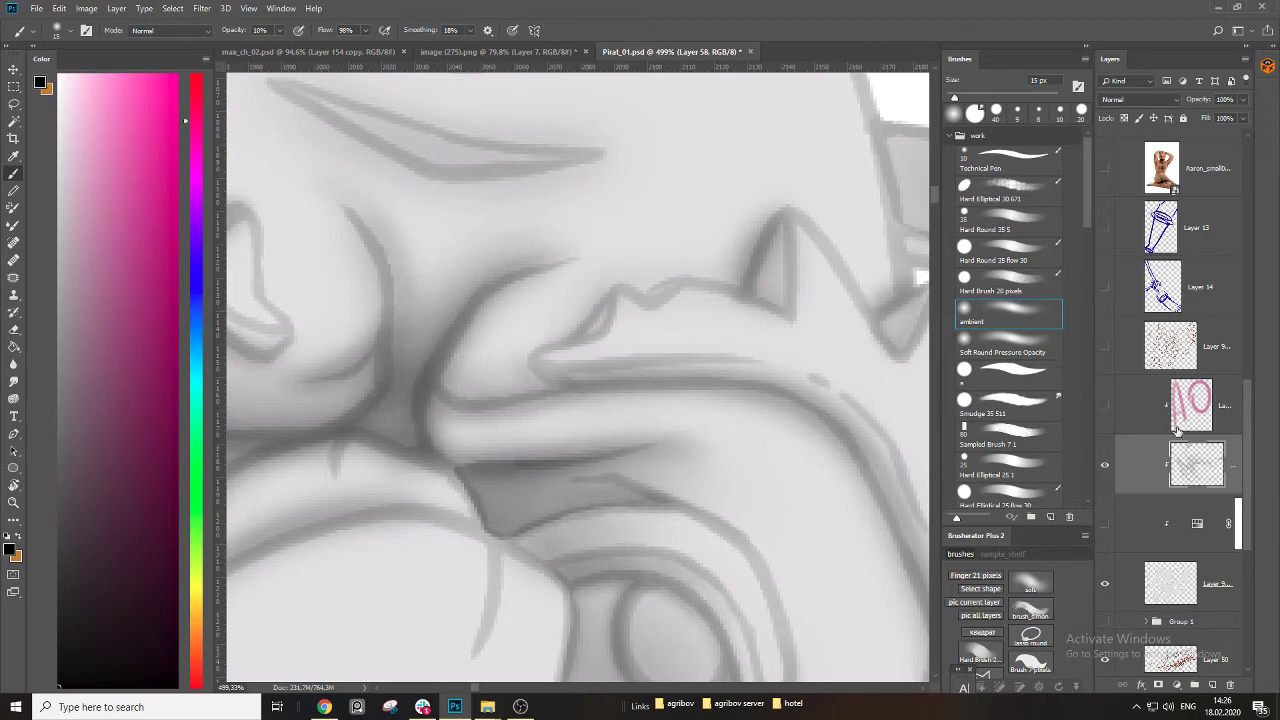
# Show the clipped adjustment layer and smudge the shading above the right eye with the Smudge 35 511 brush at 10 px.
pyautogui.click(1105, 523)
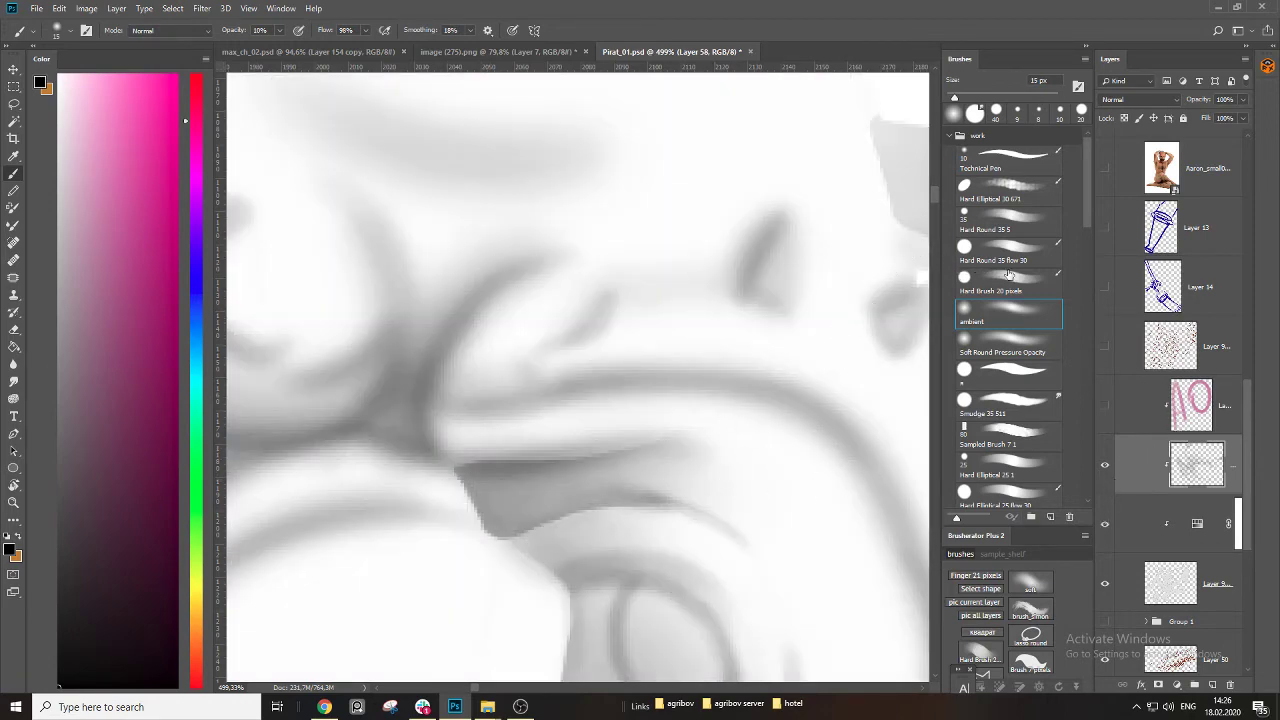
pyautogui.click(1023, 398)
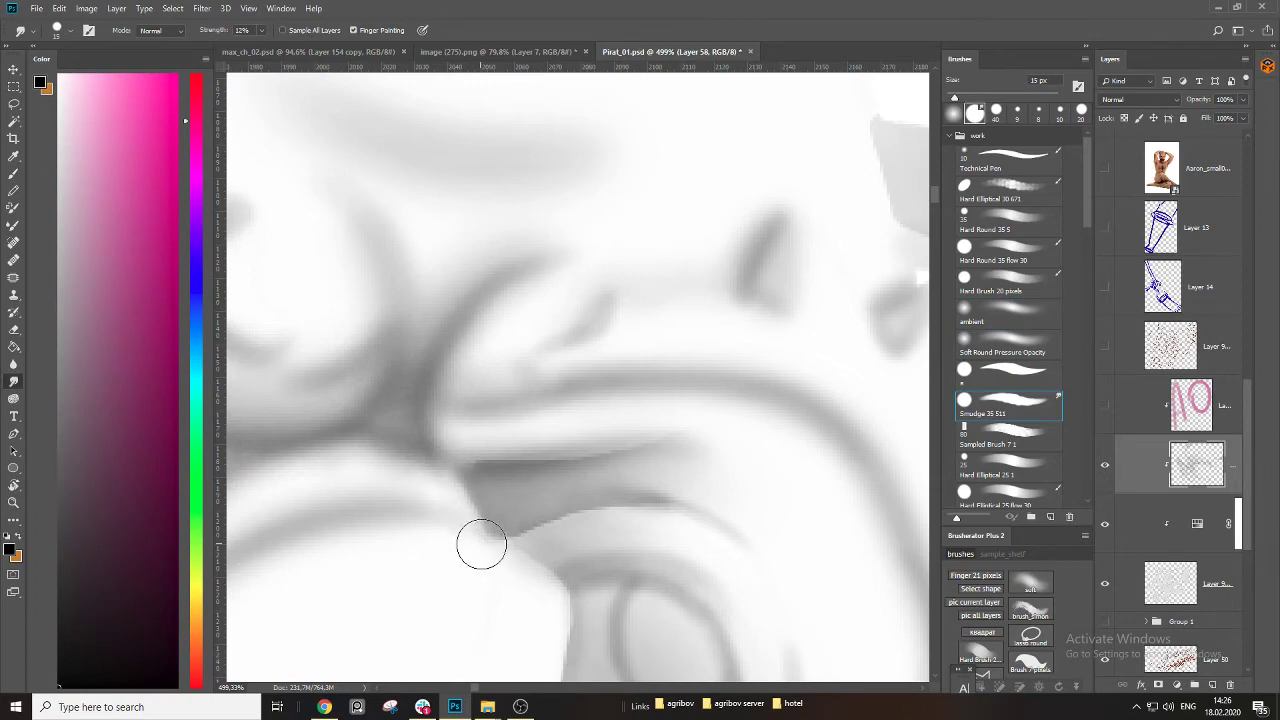
pyautogui.press('[')
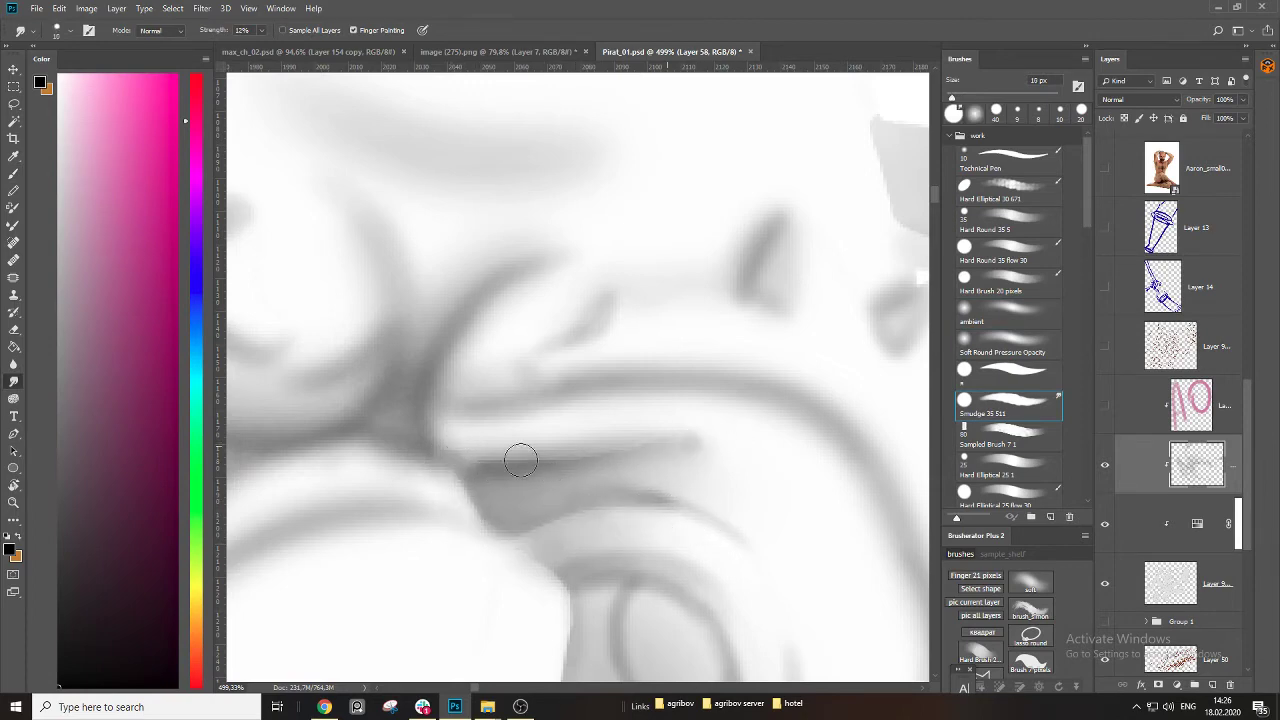
pyautogui.moveTo(600, 440)
pyautogui.mouseDown()
pyautogui.moveTo(570, 478)
pyautogui.moveTo(625, 465)
pyautogui.moveTo(566, 417)
pyautogui.mouseUp()
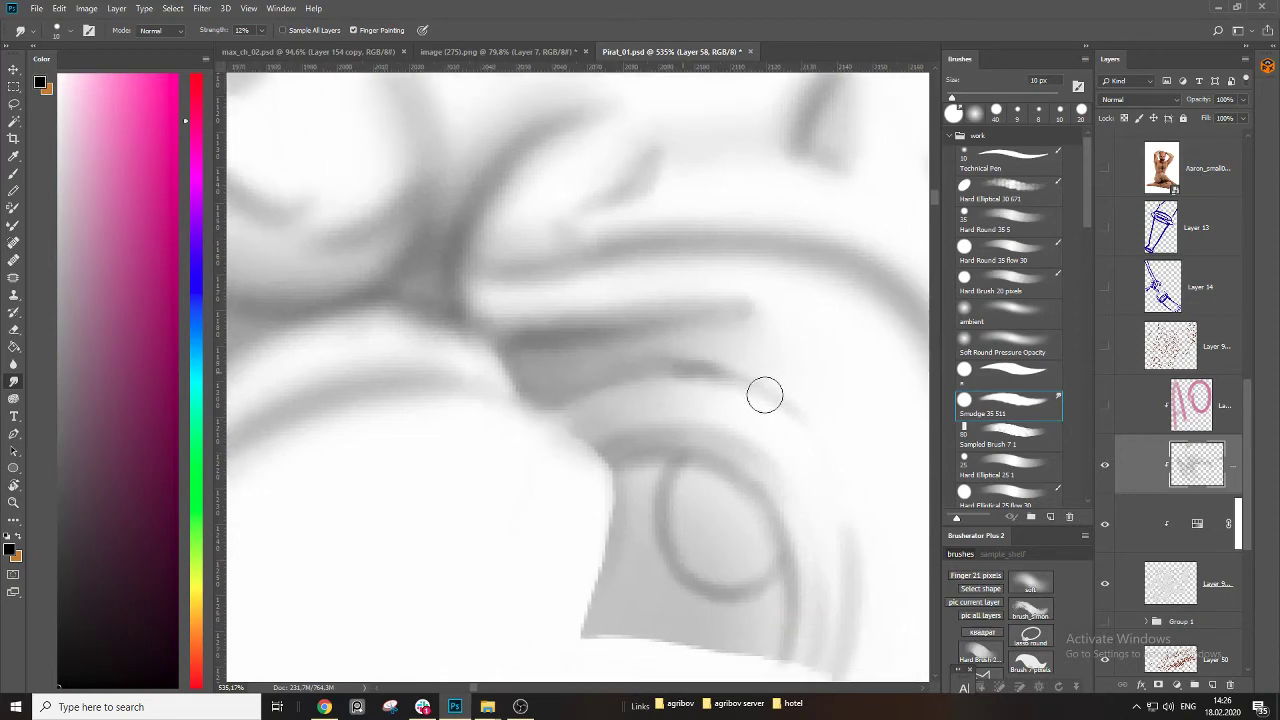
# Erase the excess shading along the fold above the right eye.
pyautogui.press('[')
pyautogui.press('e')
pyautogui.moveTo(666, 366)
pyautogui.mouseDown()
pyautogui.moveTo(785, 403)
pyautogui.moveTo(625, 399)
pyautogui.mouseUp()
pyautogui.moveTo(727, 430)
pyautogui.mouseDown()
pyautogui.moveTo(789, 443)
pyautogui.moveTo(713, 438)
pyautogui.moveTo(760, 432)
pyautogui.mouseUp()
pyautogui.press('b')
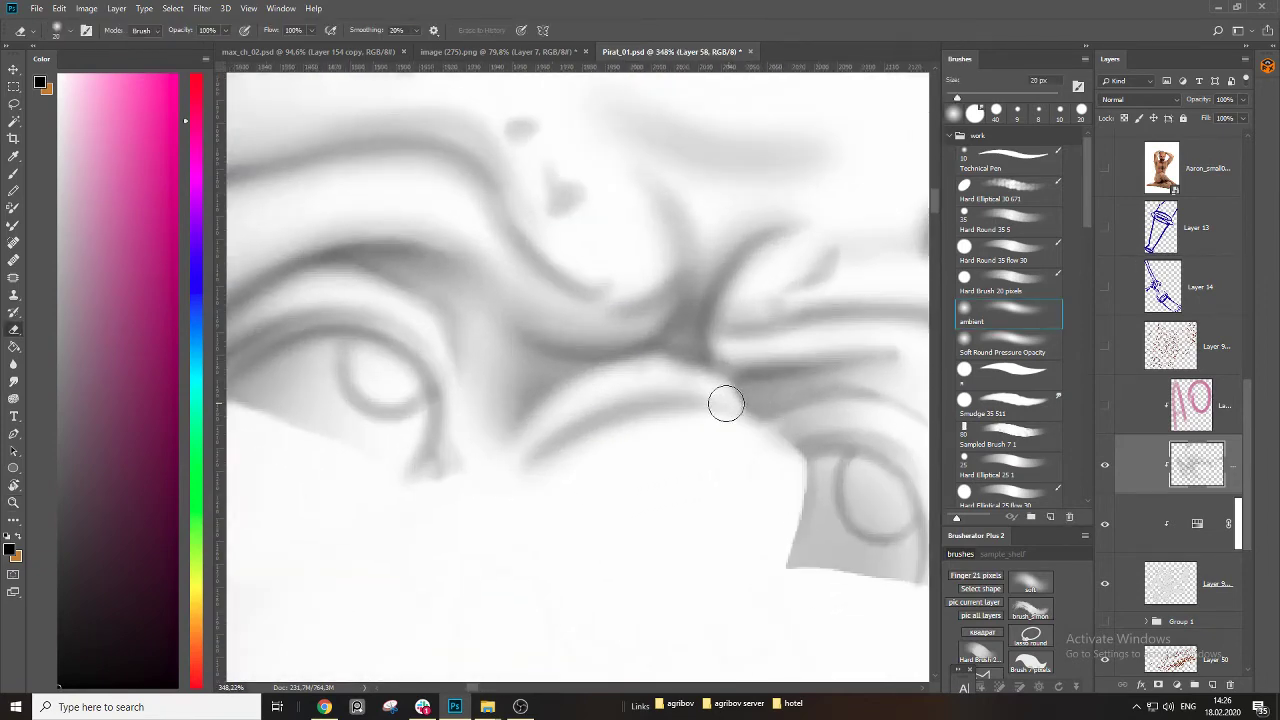
# Shade the fold across the nose bridge with the 30 px ambient brush and hide the adjustment layer again.
pyautogui.press(']')
pyautogui.press(']')
pyautogui.moveTo(516, 456); pyautogui.dragTo(640, 382)
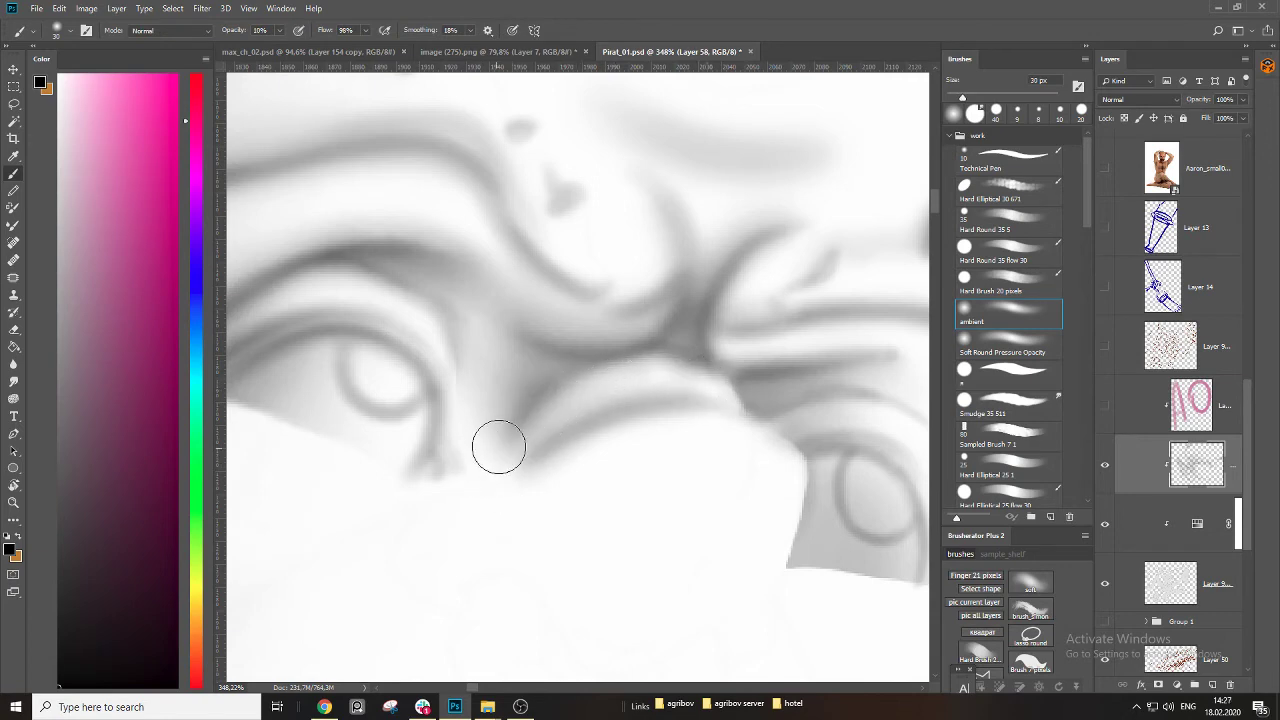
pyautogui.click(1105, 525)
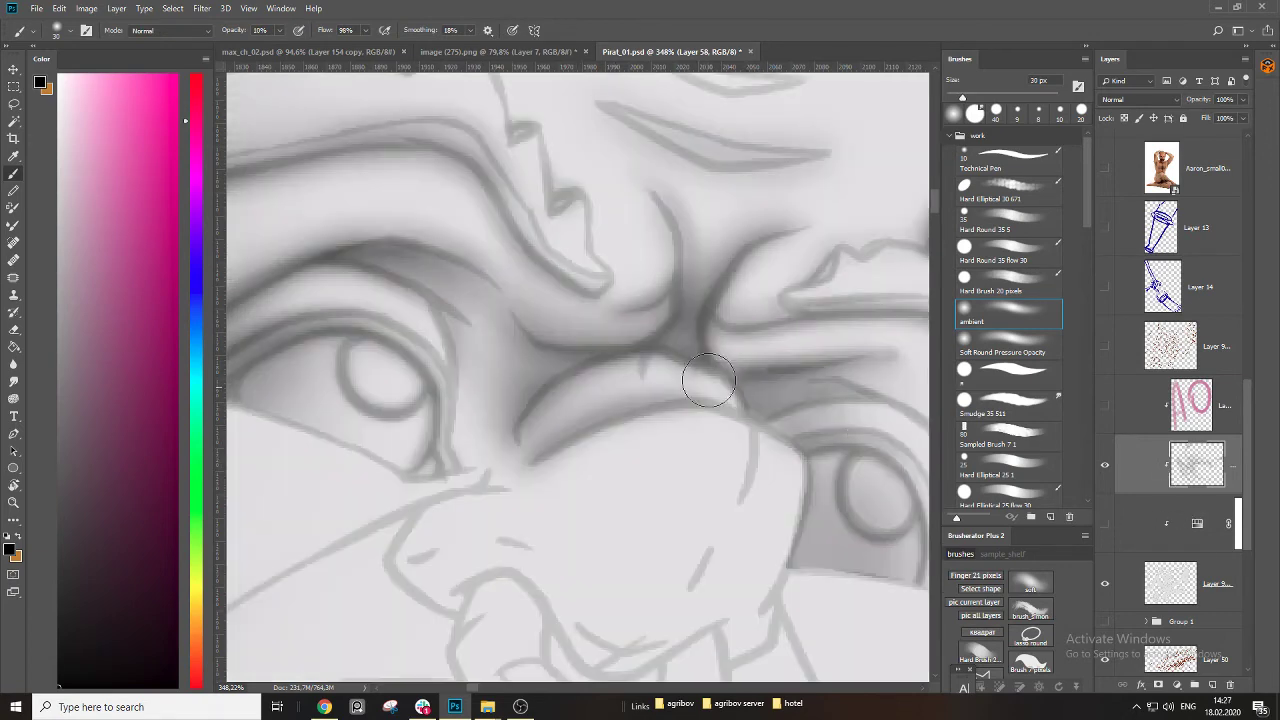
# Lasso the hollow between the left eye and the nose bridge and darken it with the ambient brush.
pyautogui.press('l')
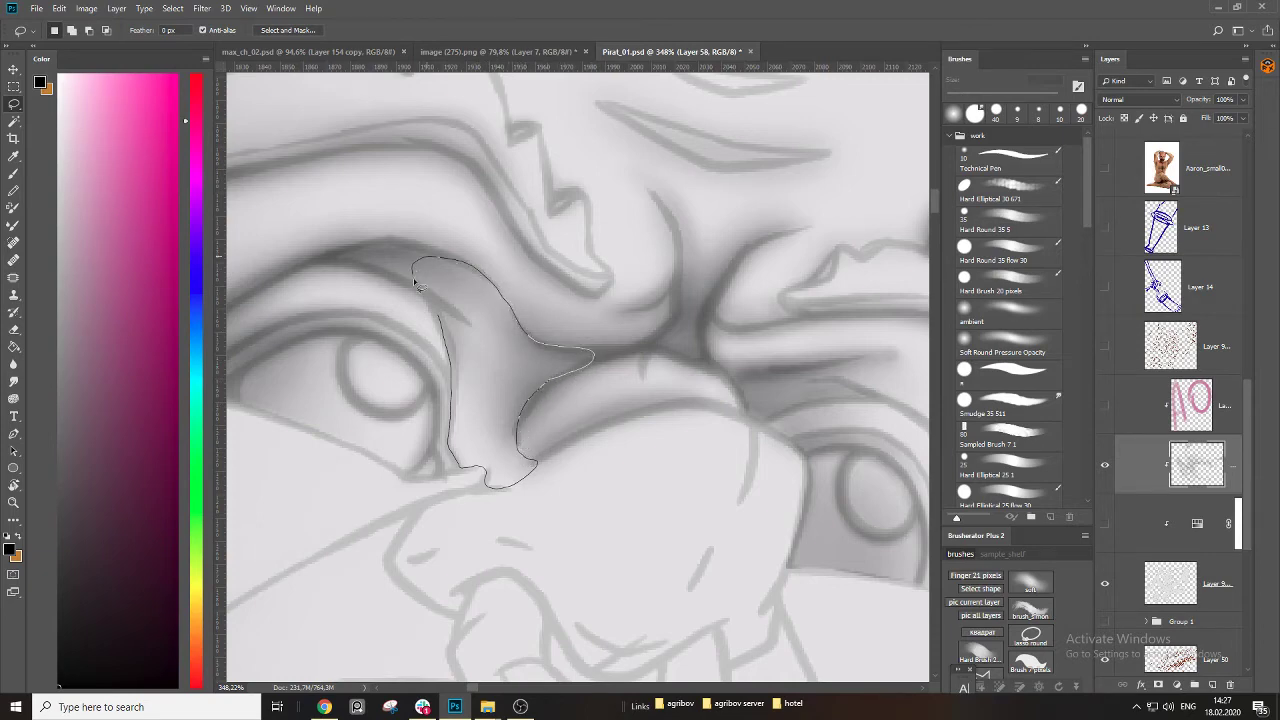
pyautogui.moveTo(415, 283); pyautogui.dragTo(414, 276)
pyautogui.press('b')
pyautogui.moveTo(466, 323)
pyautogui.mouseDown()
pyautogui.moveTo(452, 427)
pyautogui.moveTo(478, 489)
pyautogui.moveTo(451, 427)
pyautogui.moveTo(464, 354)
pyautogui.moveTo(444, 440)
pyautogui.moveTo(503, 486)
pyautogui.moveTo(533, 482)
pyautogui.mouseUp()
pyautogui.hotkey('ctrl', 'space')
pyautogui.moveTo(603, 437)
pyautogui.mouseDown()
pyautogui.moveTo(511, 472)
pyautogui.moveTo(534, 470)
pyautogui.moveTo(575, 412)
pyautogui.moveTo(535, 405)
pyautogui.moveTo(557, 465)
pyautogui.moveTo(582, 452)
pyautogui.moveTo(562, 455)
pyautogui.moveTo(534, 378)
pyautogui.moveTo(514, 372)
pyautogui.moveTo(547, 438)
pyautogui.moveTo(551, 426)
pyautogui.moveTo(487, 359)
pyautogui.moveTo(511, 423)
pyautogui.mouseUp()
pyautogui.press(']')
pyautogui.hotkey('ctrl', 'd')
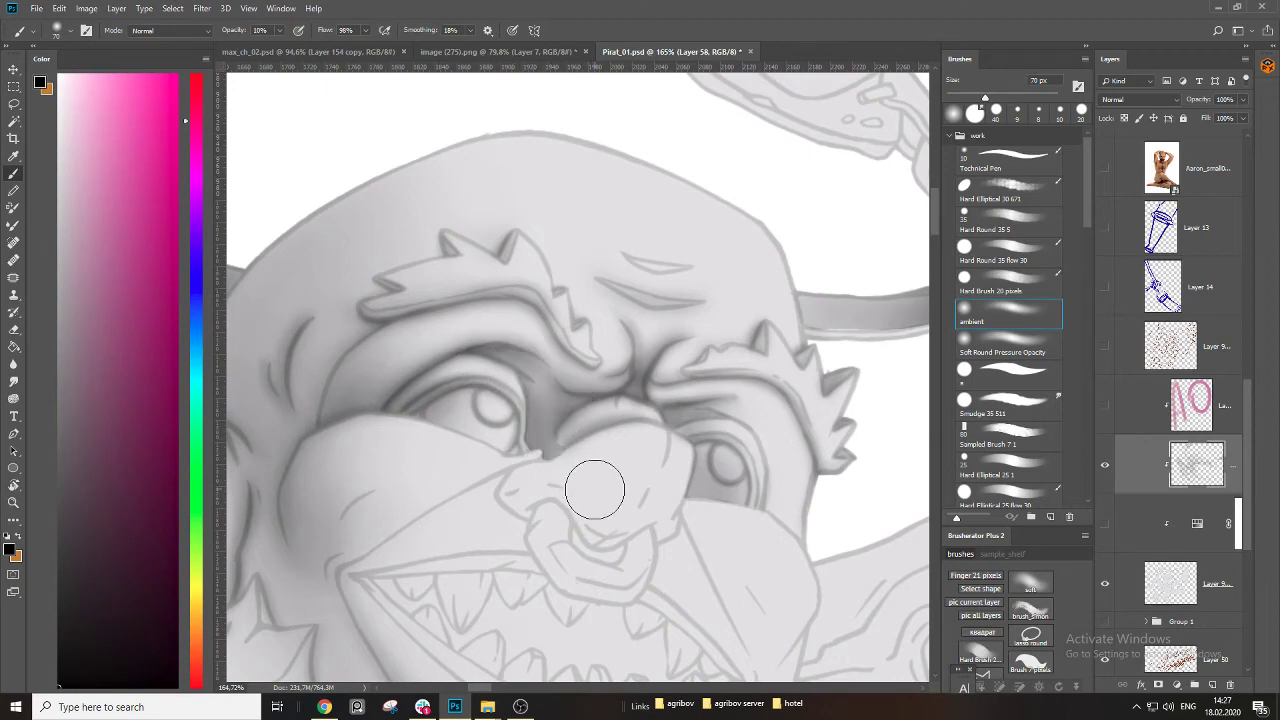
# Check the face shading without the line art by briefly showing the clipped adjustment layer.
pyautogui.scroll(-3, 595, 490)
pyautogui.scroll(2, 595, 490)
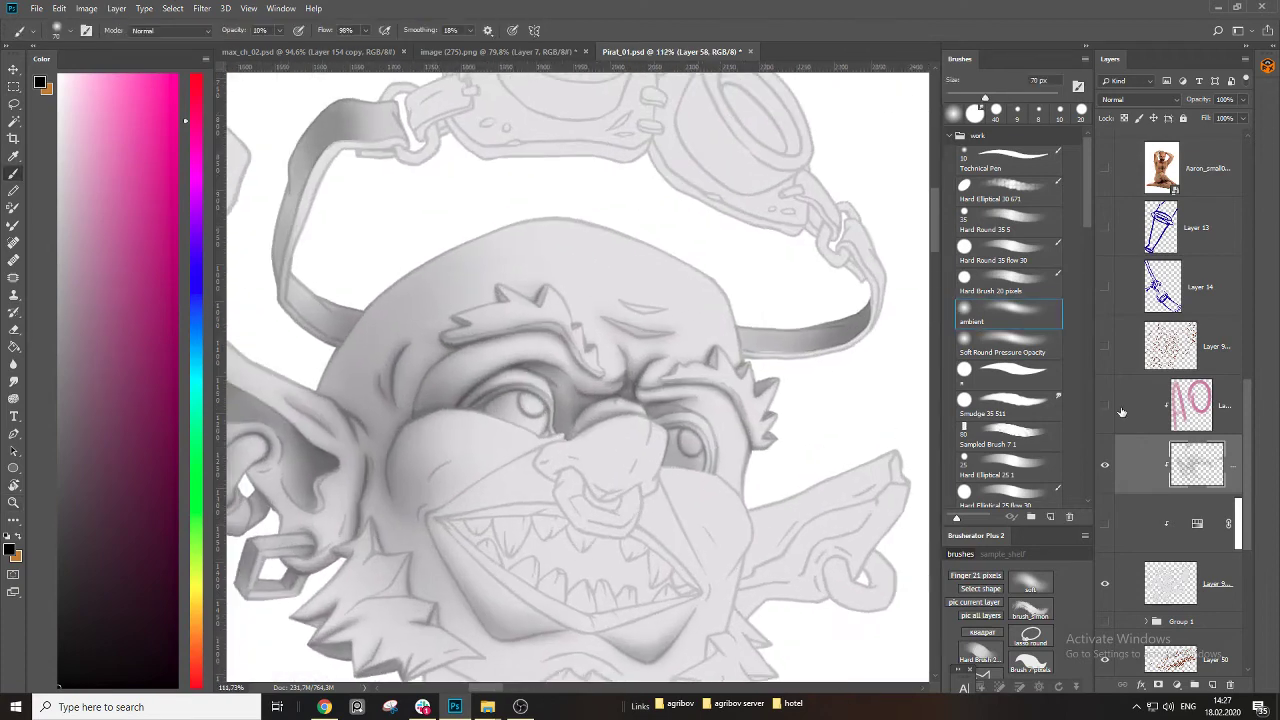
pyautogui.click(1105, 527)
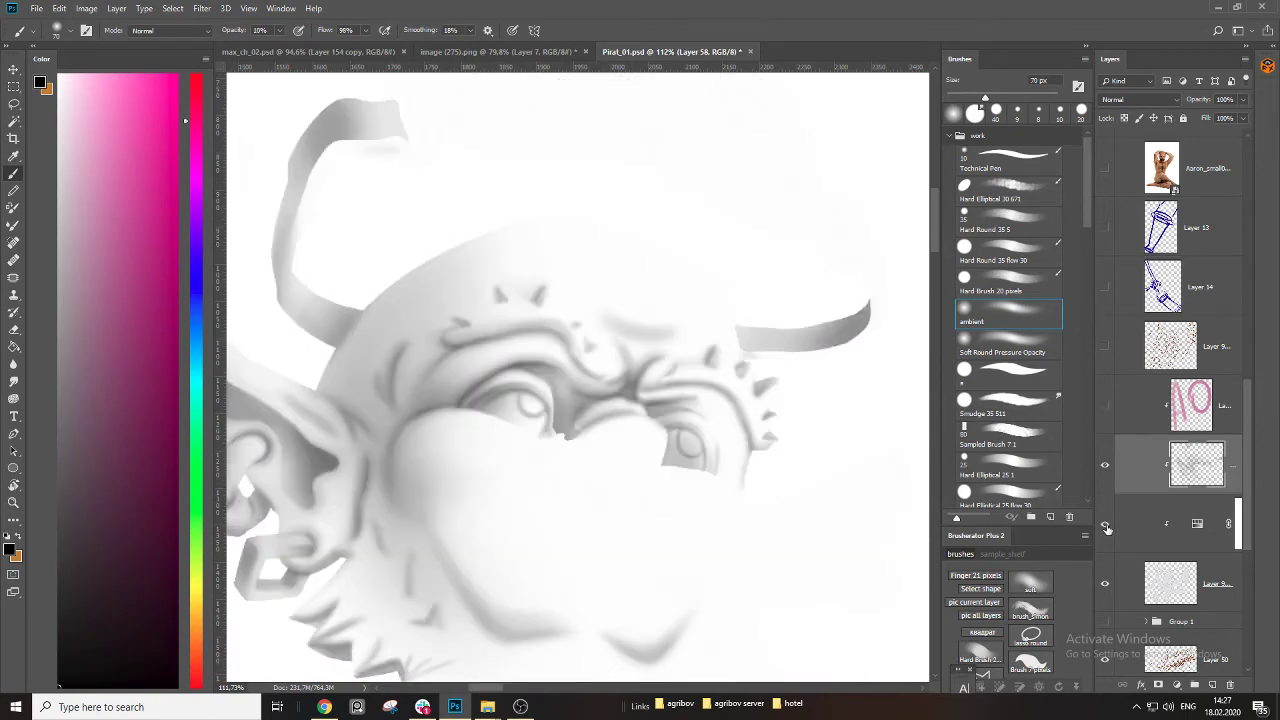
pyautogui.click(1105, 527)
# Try to shade the lower end of the nose-bridge fold with the ambient brush at 10 px.
pyautogui.press('[')
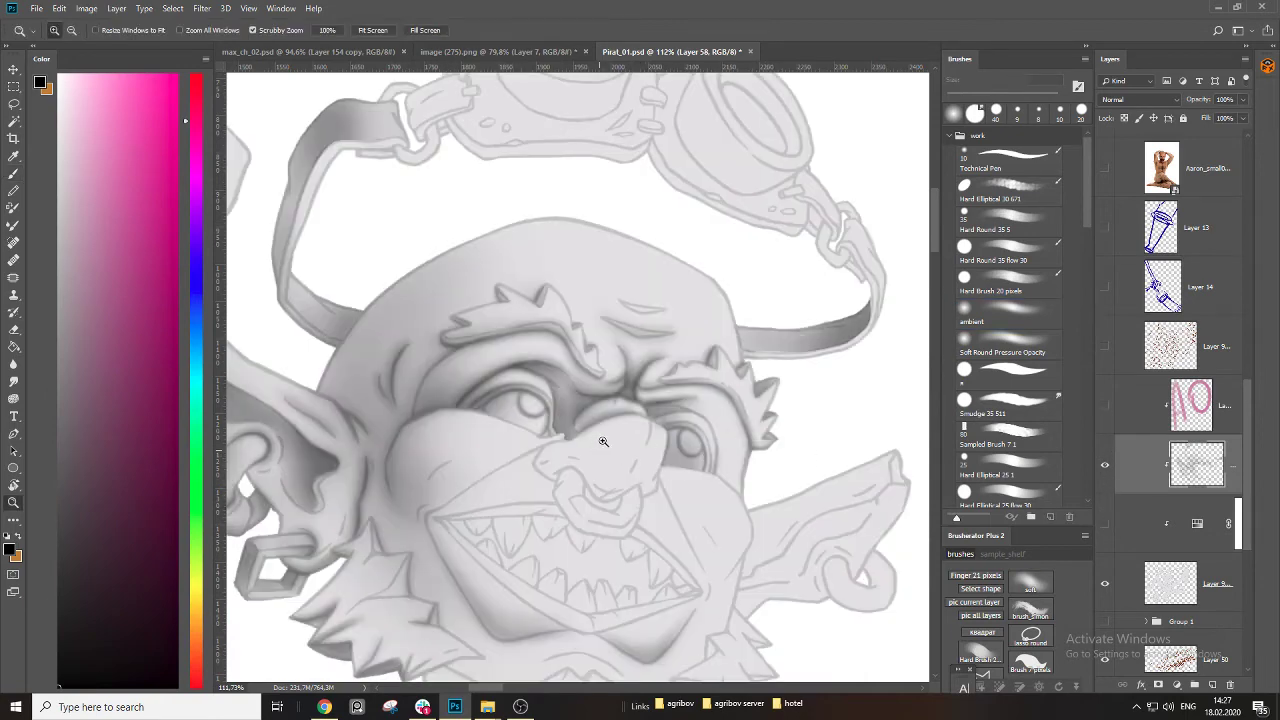
pyautogui.scroll(5, 575, 430)
pyautogui.press('[')
pyautogui.press('[')
pyautogui.press('[')
pyautogui.press('[')
pyautogui.press('[')
pyautogui.moveTo(526, 371); pyautogui.dragTo(547, 392)
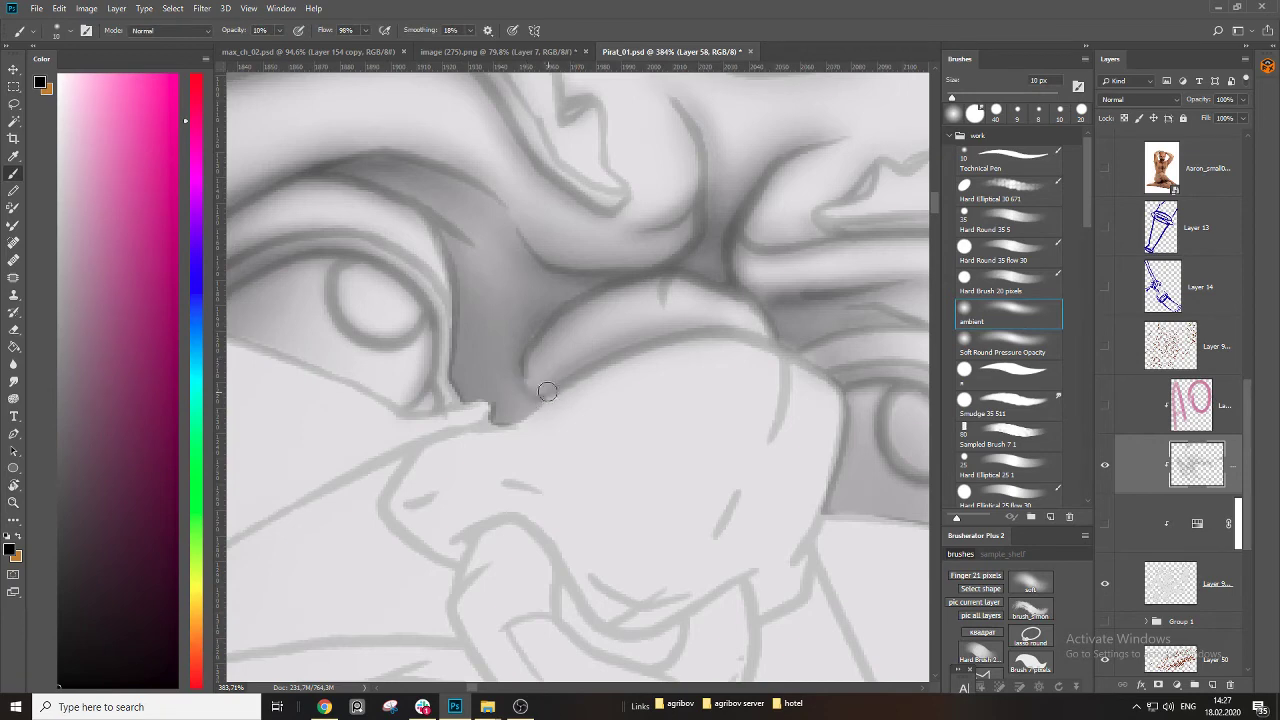
pyautogui.hotkey('ctrl', 'z')
# Smudge the shading at the end of the nose-bridge fold and around the left eye's hollow with a brush of about 9 px.
pyautogui.click(1036, 404)
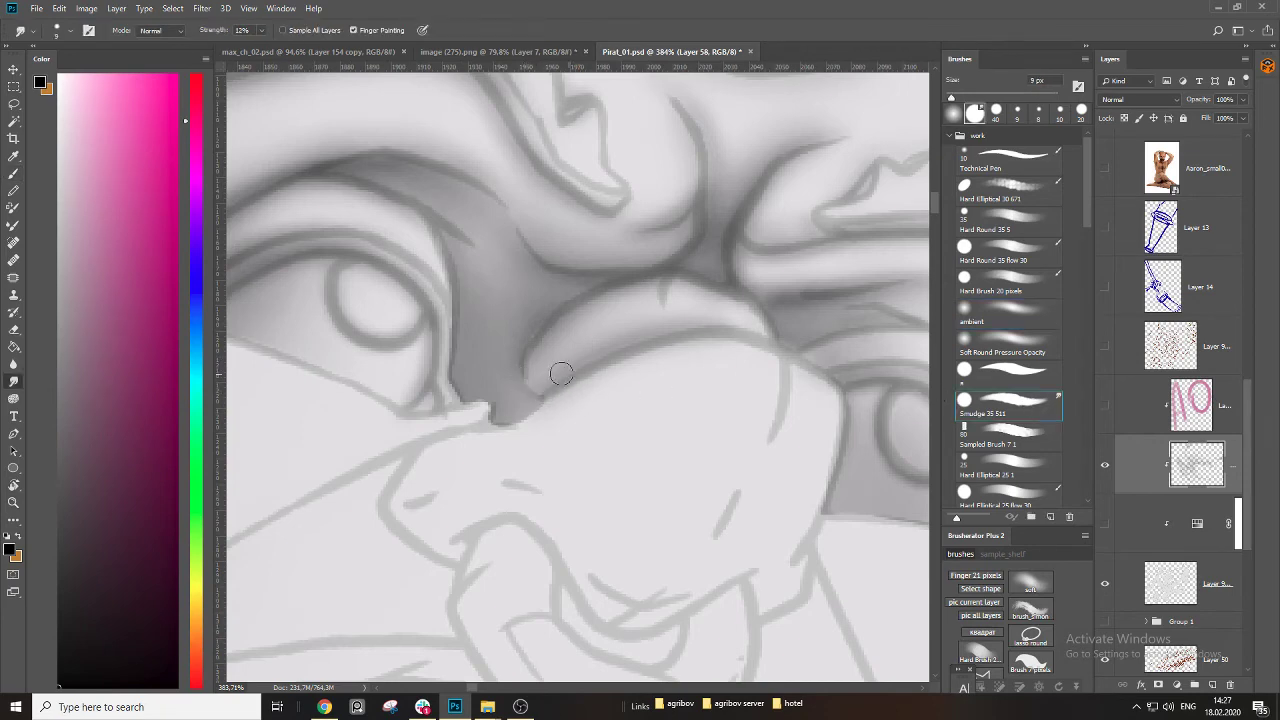
pyautogui.moveTo(530, 392); pyautogui.dragTo(524, 359)
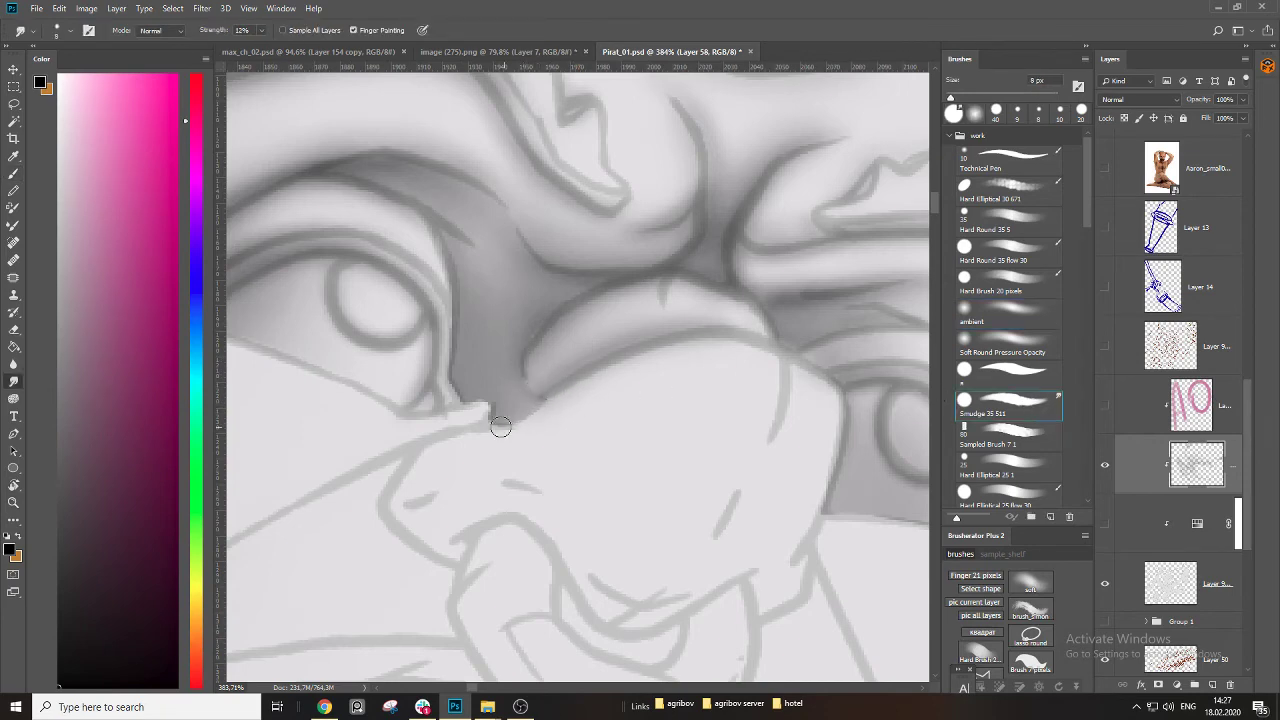
pyautogui.moveTo(500, 427)
pyautogui.mouseDown()
pyautogui.moveTo(457, 406)
pyautogui.moveTo(443, 368)
pyautogui.moveTo(437, 246)
pyautogui.mouseUp()
pyautogui.moveTo(477, 411)
pyautogui.mouseDown()
pyautogui.moveTo(521, 423)
pyautogui.moveTo(554, 394)
pyautogui.moveTo(533, 379)
pyautogui.moveTo(547, 338)
pyautogui.mouseUp()
pyautogui.moveTo(590, 389)
pyautogui.mouseDown()
pyautogui.moveTo(517, 426)
pyautogui.moveTo(620, 423)
pyautogui.moveTo(540, 380)
pyautogui.mouseUp()
# Shade the left eye's inner corner and the cheek fold down to the mouth corner with the ambient brush at 10 to 20 px.
pyautogui.press('b')
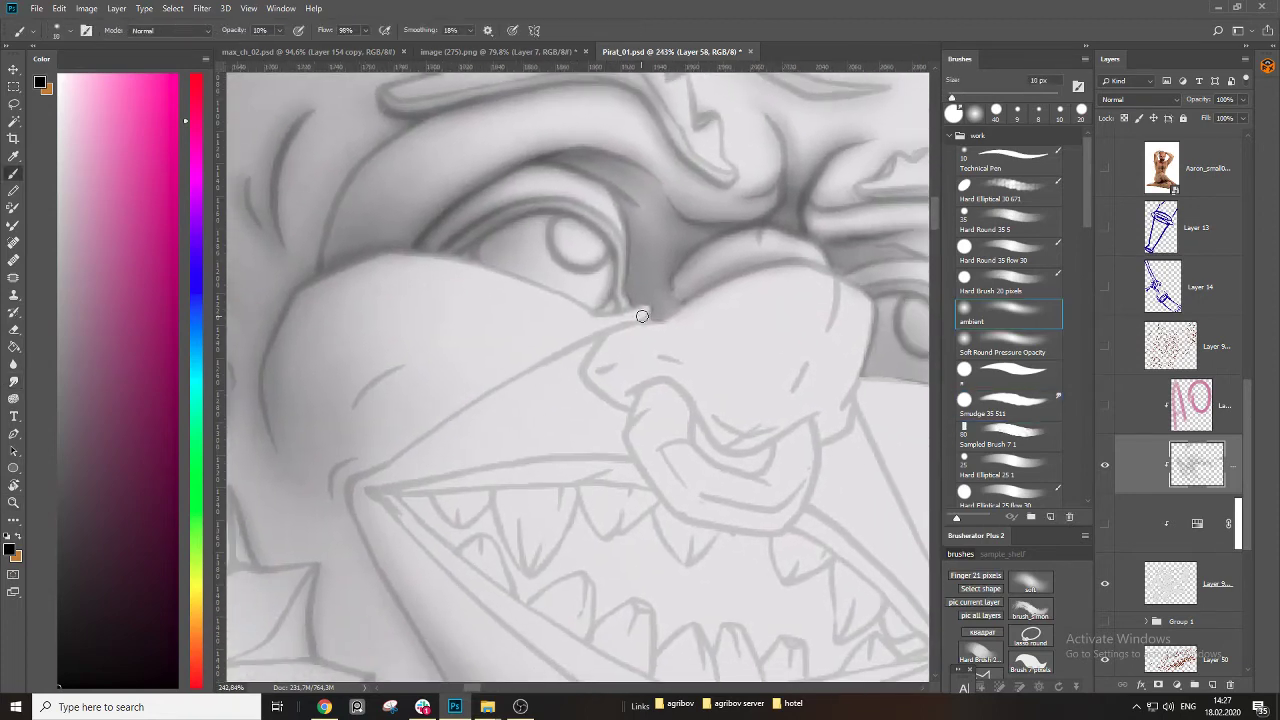
pyautogui.moveTo(650, 308)
pyautogui.mouseDown()
pyautogui.moveTo(623, 320)
pyautogui.moveTo(609, 303)
pyautogui.mouseUp()
pyautogui.press('[')
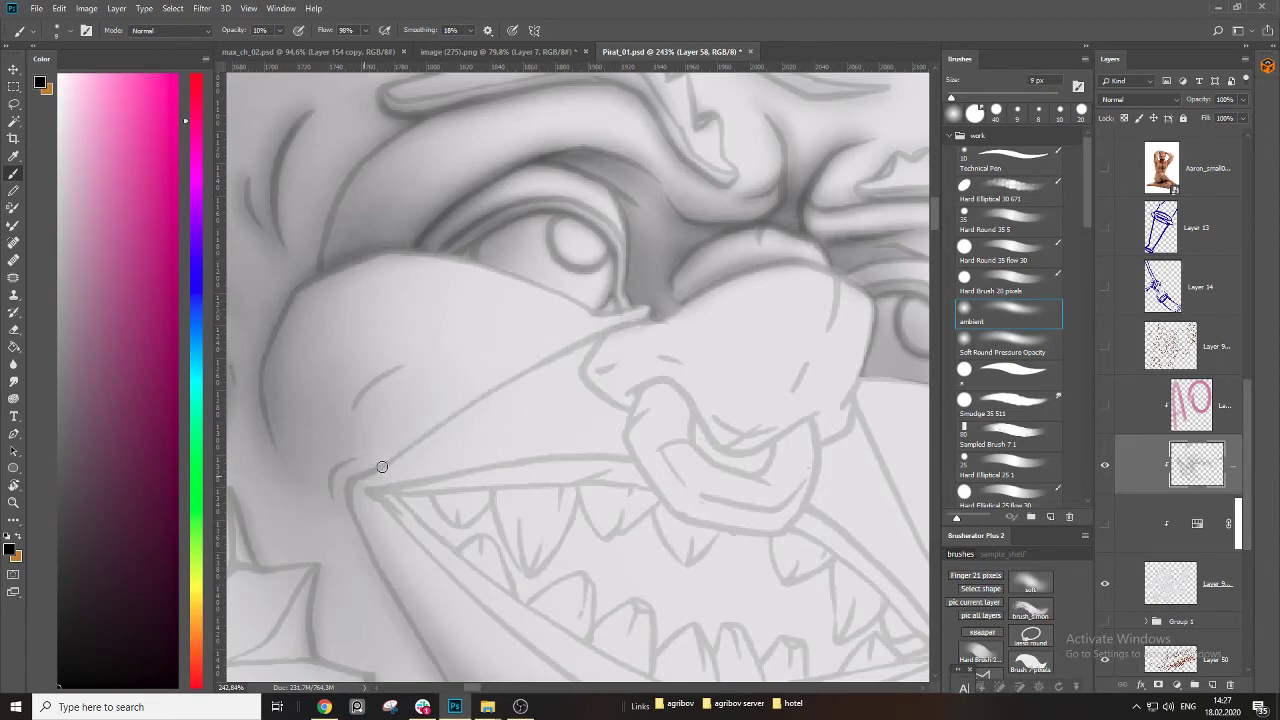
pyautogui.moveTo(382, 467)
pyautogui.mouseDown()
pyautogui.moveTo(508, 375)
pyautogui.moveTo(616, 328)
pyautogui.mouseUp()
pyautogui.hotkey('ctrl', 'z')
pyautogui.press(']')
pyautogui.moveTo(385, 460)
pyautogui.mouseDown()
pyautogui.moveTo(503, 380)
pyautogui.moveTo(597, 334)
pyautogui.mouseUp()
pyautogui.press(']')
pyautogui.press(']')
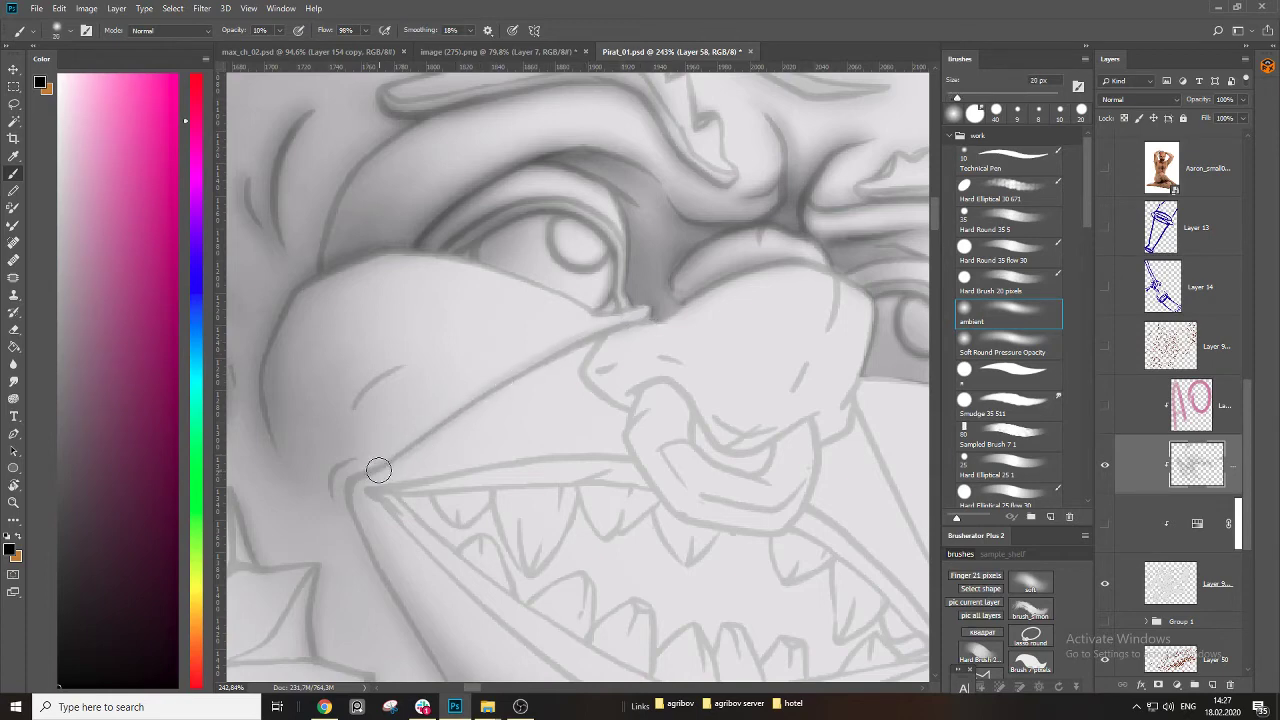
pyautogui.moveTo(377, 466)
pyautogui.mouseDown()
pyautogui.moveTo(566, 346)
pyautogui.moveTo(663, 319)
pyautogui.moveTo(600, 334)
pyautogui.moveTo(473, 407)
pyautogui.mouseUp()
# Shade the contour of the left nose wing and its join with the cheek fold, starting with the ambient brush at 15 px.
pyautogui.press('[')
pyautogui.moveTo(599, 351)
pyautogui.mouseDown()
pyautogui.moveTo(586, 368)
pyautogui.moveTo(634, 406)
pyautogui.mouseUp()
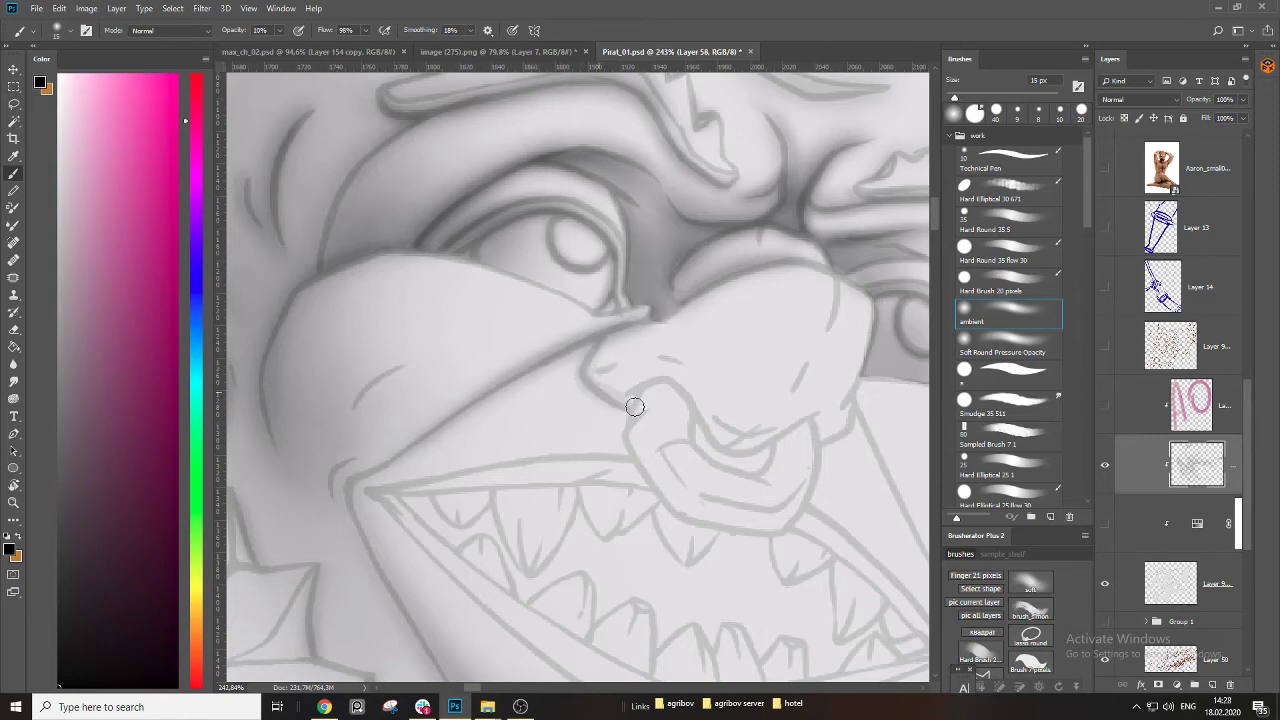
pyautogui.press(']')
pyautogui.press(']')
pyautogui.press(']')
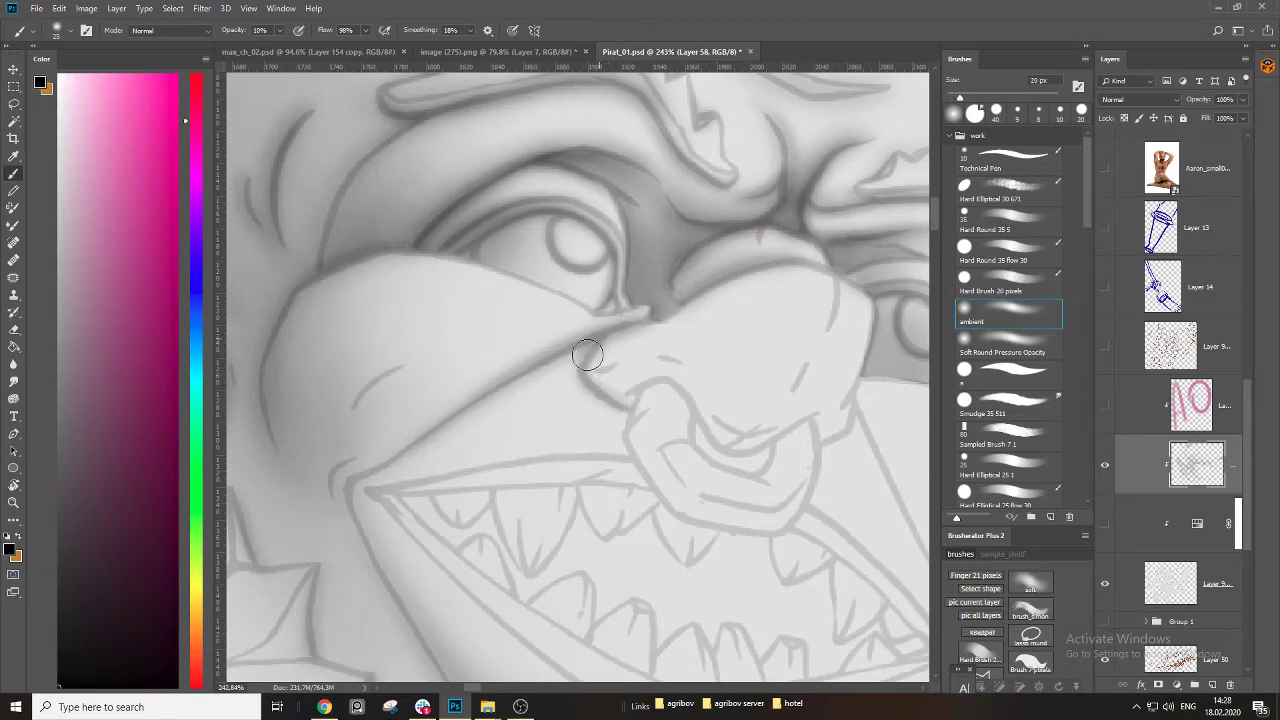
pyautogui.moveTo(606, 334)
pyautogui.mouseDown()
pyautogui.moveTo(631, 395)
pyautogui.moveTo(703, 351)
pyautogui.mouseUp()
# Shade the small creases beside the left mouth corner and on the cheek with the ambient brush at 7 to 9 px.
pyautogui.press('[')
pyautogui.press('[')
pyautogui.press('[')
pyautogui.moveTo(457, 402)
pyautogui.mouseDown()
pyautogui.moveTo(412, 420)
pyautogui.moveTo(412, 457)
pyautogui.mouseUp()
pyautogui.moveTo(411, 400); pyautogui.dragTo(391, 438)
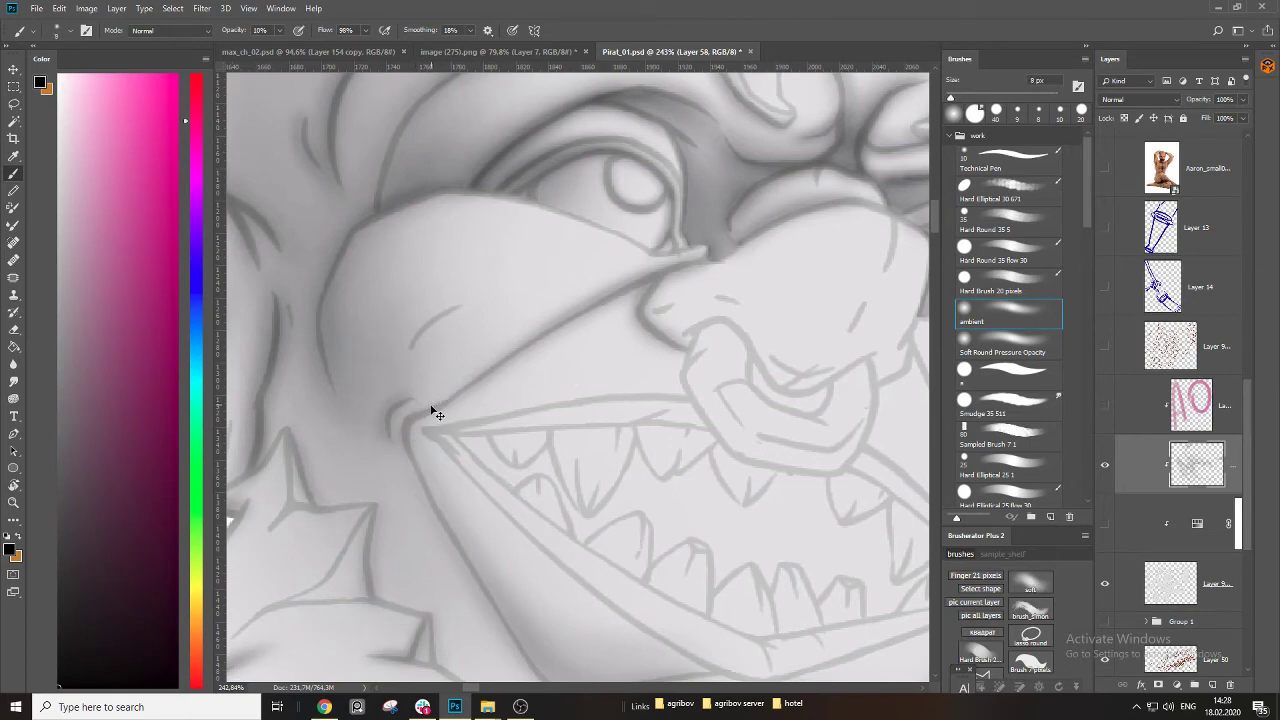
pyautogui.press('e')
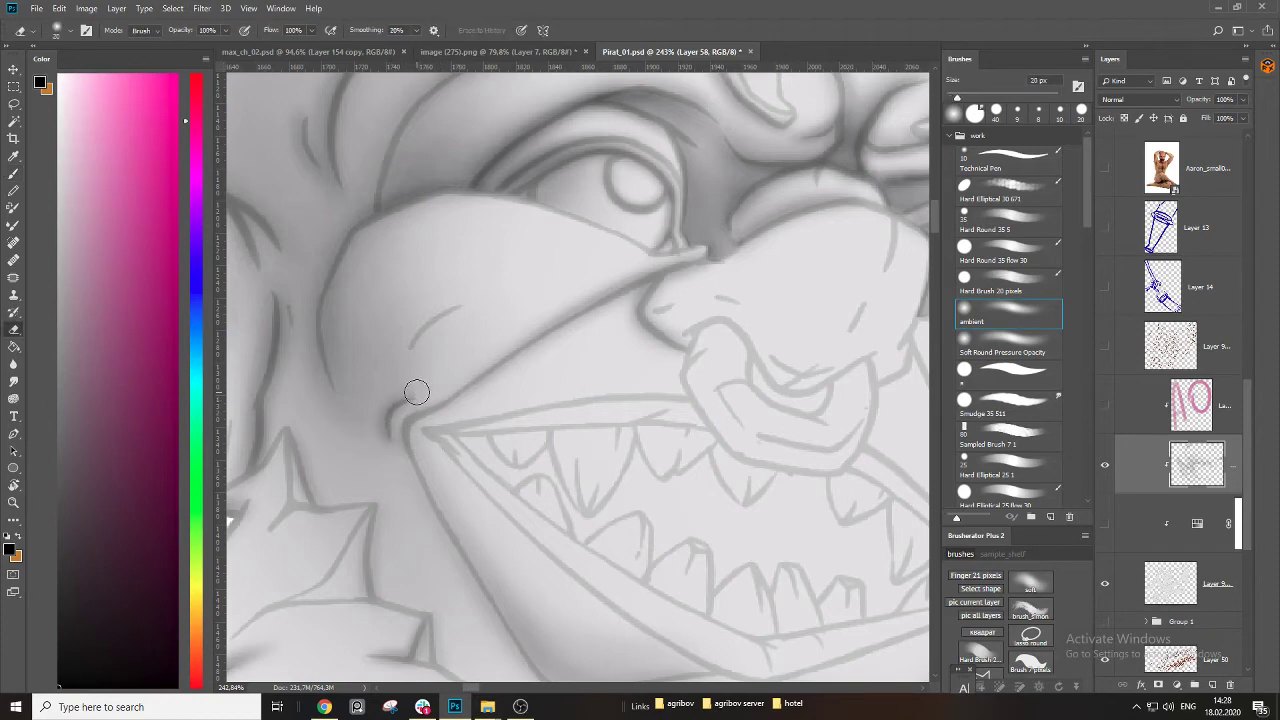
pyautogui.press('b')
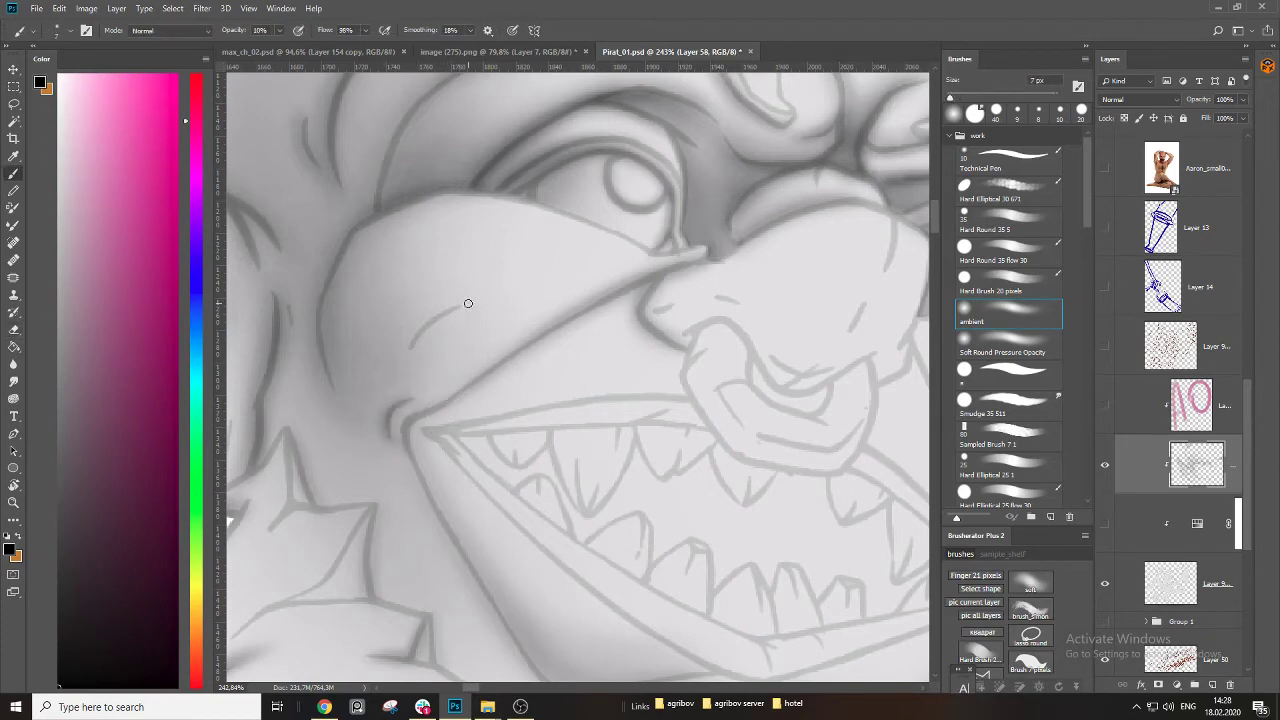
pyautogui.moveTo(483, 354); pyautogui.dragTo(453, 296)
# Darken the left nose wing's lower contour and the nostril edge above the nose ring.
pyautogui.moveTo(600, 322); pyautogui.dragTo(446, 424)
pyautogui.press(']')
pyautogui.press(']')
pyautogui.press(']')
pyautogui.press(']')
pyautogui.press(']')
pyautogui.press(']')
pyautogui.press(']')
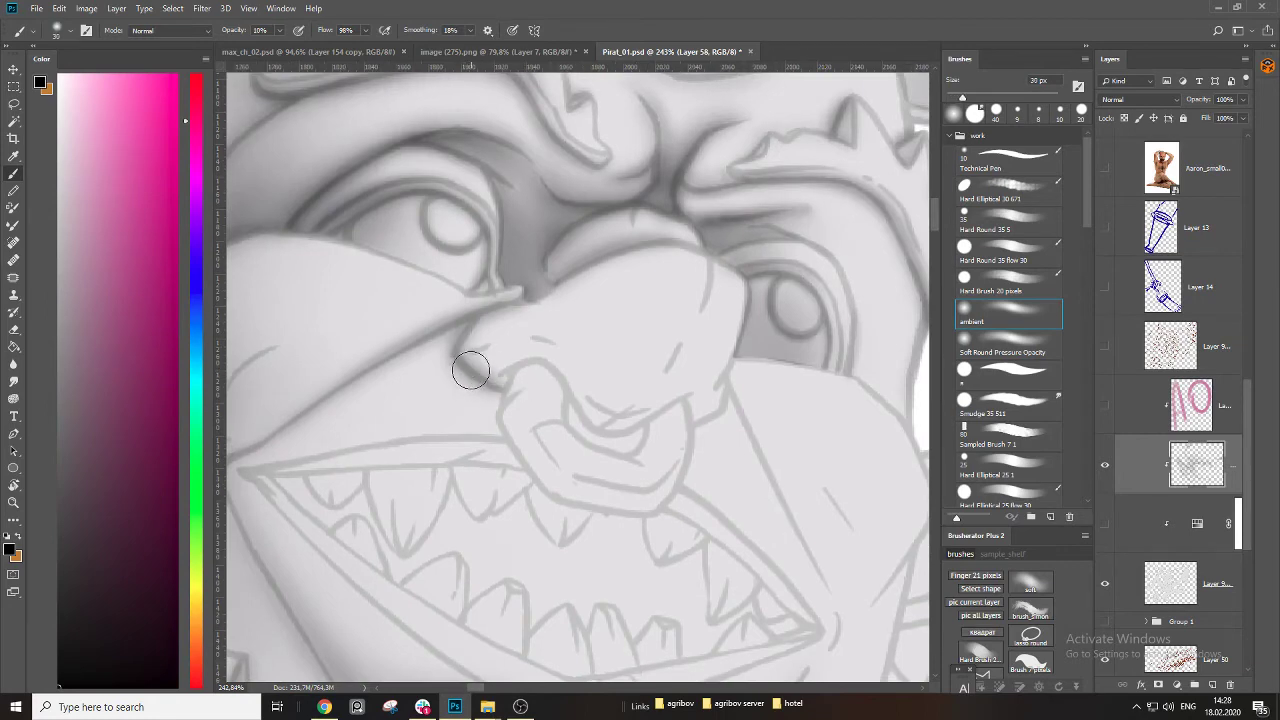
pyautogui.press('[')
pyautogui.press('[')
pyautogui.press('[')
pyautogui.press('[')
pyautogui.press('[')
pyautogui.moveTo(500, 371)
pyautogui.mouseDown()
pyautogui.moveTo(536, 366)
pyautogui.moveTo(568, 393)
pyautogui.mouseUp()
# Shade the underside of the nose tip above the ring with a small ambient brush of about 9 to 10 px.
pyautogui.press('[')
pyautogui.press('[')
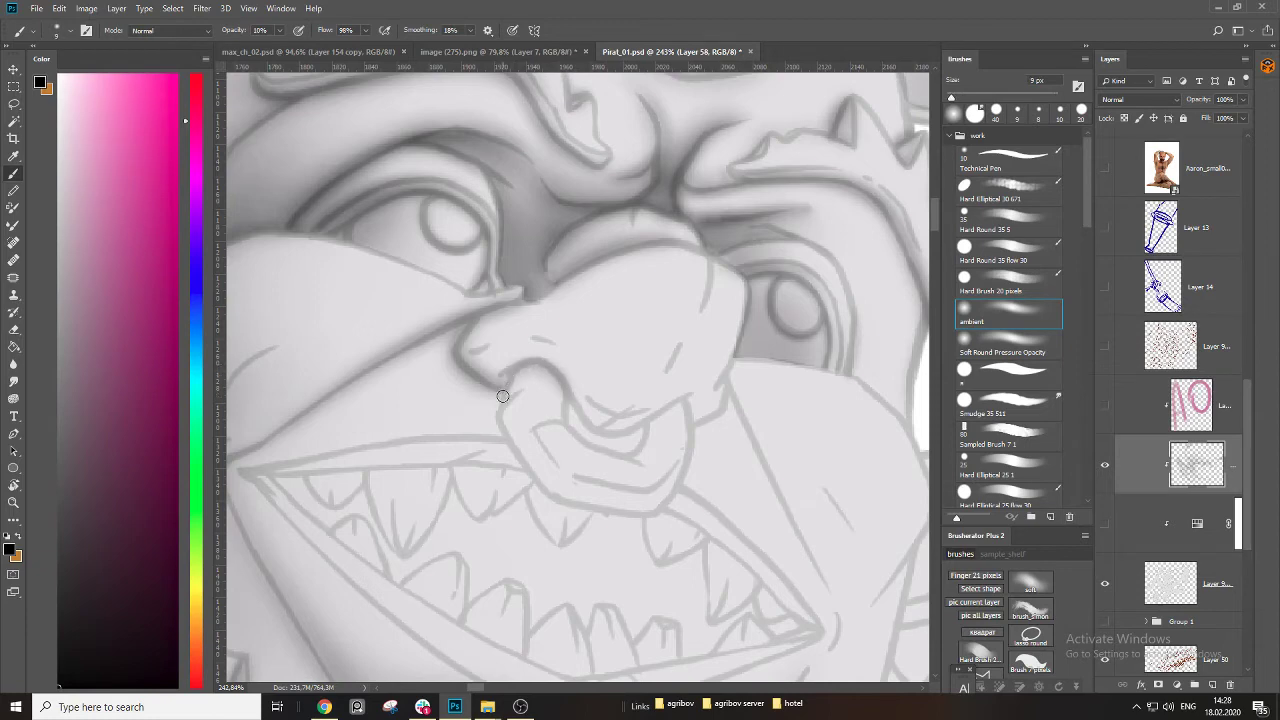
pyautogui.moveTo(570, 397)
pyautogui.mouseDown()
pyautogui.moveTo(512, 380)
pyautogui.moveTo(497, 349)
pyautogui.moveTo(527, 379)
pyautogui.moveTo(573, 363)
pyautogui.moveTo(571, 377)
pyautogui.moveTo(510, 376)
pyautogui.moveTo(495, 334)
pyautogui.moveTo(505, 367)
pyautogui.moveTo(553, 381)
pyautogui.moveTo(626, 346)
pyautogui.moveTo(522, 377)
pyautogui.mouseUp()
pyautogui.press(']')
pyautogui.press(']')
pyautogui.press('[')
pyautogui.press('[')
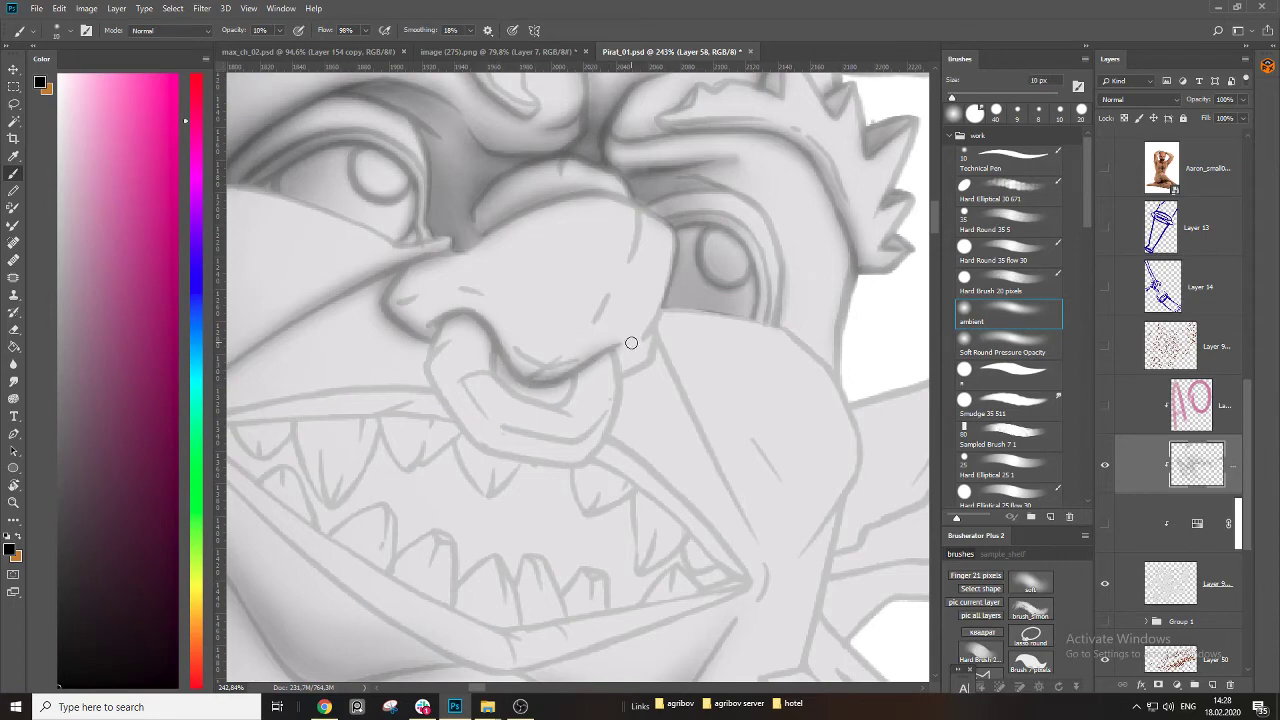
pyautogui.press(']')
pyautogui.press(']')
pyautogui.moveTo(443, 303)
pyautogui.mouseDown()
pyautogui.moveTo(429, 300)
pyautogui.moveTo(529, 349)
pyautogui.moveTo(643, 337)
pyautogui.moveTo(630, 320)
pyautogui.mouseUp()
# Add broad soft shading across the lower part of the nose with an ambient brush of at least 60 px.
pyautogui.press(']')
pyautogui.press(']')
pyautogui.press(']')
pyautogui.press(']')
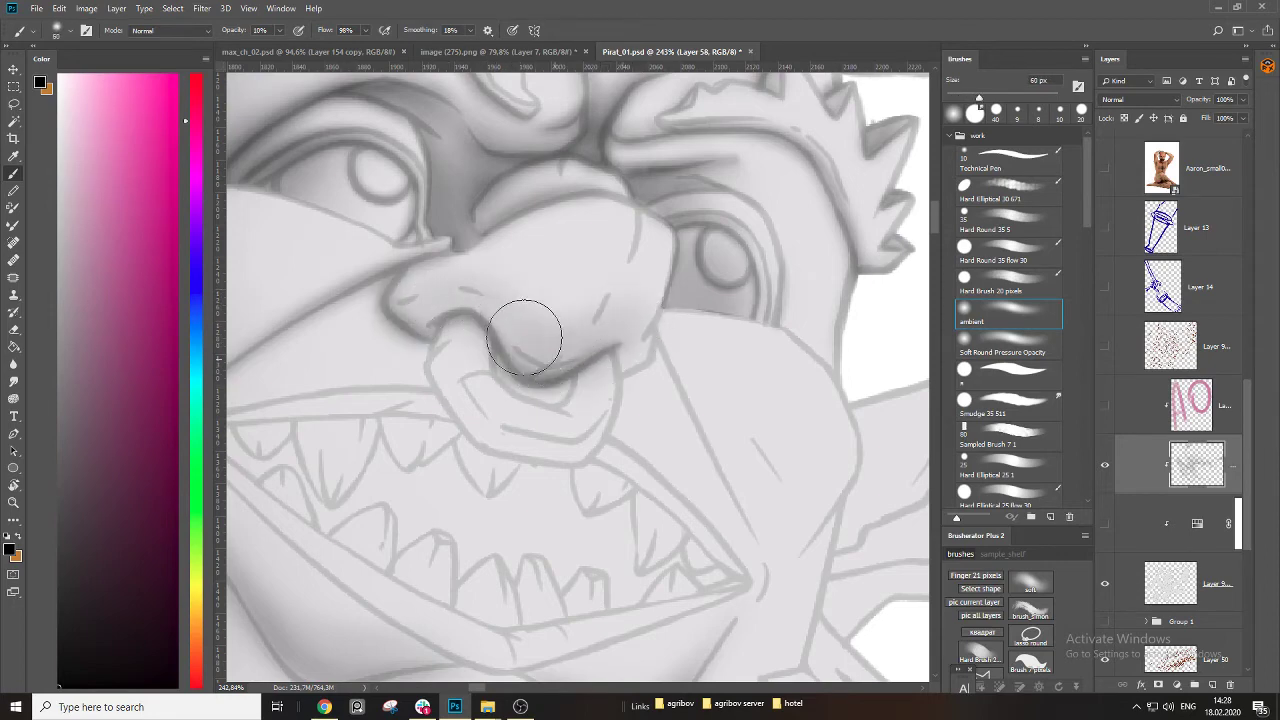
pyautogui.scroll(2, 415, 312)
pyautogui.press(']')
pyautogui.moveTo(437, 390)
pyautogui.mouseDown()
pyautogui.moveTo(575, 377)
pyautogui.moveTo(566, 349)
pyautogui.moveTo(473, 383)
pyautogui.moveTo(437, 379)
pyautogui.moveTo(484, 388)
pyautogui.moveTo(559, 366)
pyautogui.moveTo(595, 390)
pyautogui.moveTo(507, 428)
pyautogui.moveTo(540, 395)
pyautogui.moveTo(512, 384)
pyautogui.moveTo(540, 363)
pyautogui.moveTo(563, 386)
pyautogui.moveTo(534, 357)
pyautogui.moveTo(565, 368)
pyautogui.moveTo(517, 377)
pyautogui.moveTo(504, 362)
pyautogui.moveTo(584, 386)
pyautogui.moveTo(620, 355)
pyautogui.moveTo(616, 381)
pyautogui.moveTo(516, 439)
pyautogui.moveTo(504, 397)
pyautogui.moveTo(623, 343)
pyautogui.moveTo(607, 434)
pyautogui.moveTo(659, 434)
pyautogui.moveTo(623, 398)
pyautogui.mouseUp()
# Shade the area around the left nostril with the ambient brush at 30 px.
pyautogui.press('[')
pyautogui.press('[')
pyautogui.press('[')
pyautogui.press('[')
pyautogui.press('[')
pyautogui.press('[')
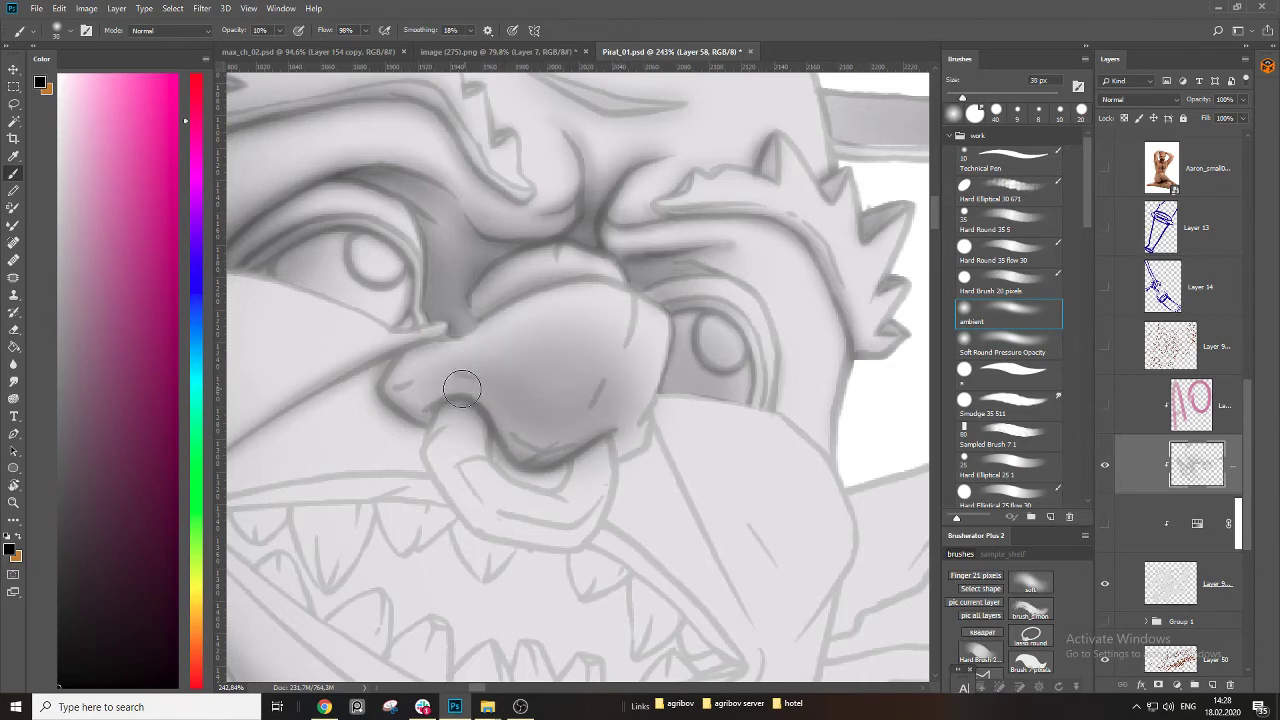
pyautogui.moveTo(452, 390)
pyautogui.mouseDown()
pyautogui.moveTo(409, 414)
pyautogui.moveTo(432, 421)
pyautogui.mouseUp()
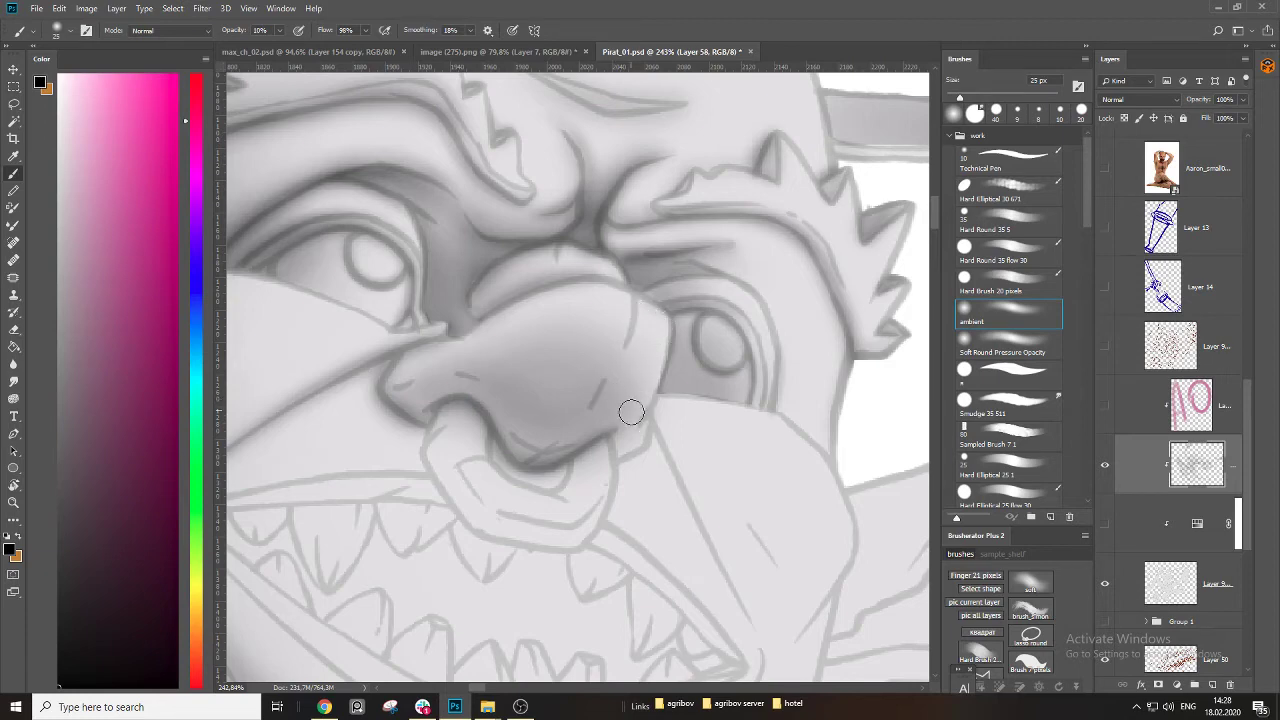
# Shade the right nostril's edge and the skin beside the nose ring with the ambient brush at 9 to 15 px.
pyautogui.press('[')
pyautogui.press('[')
pyautogui.press('[')
pyautogui.moveTo(617, 487); pyautogui.dragTo(594, 446)
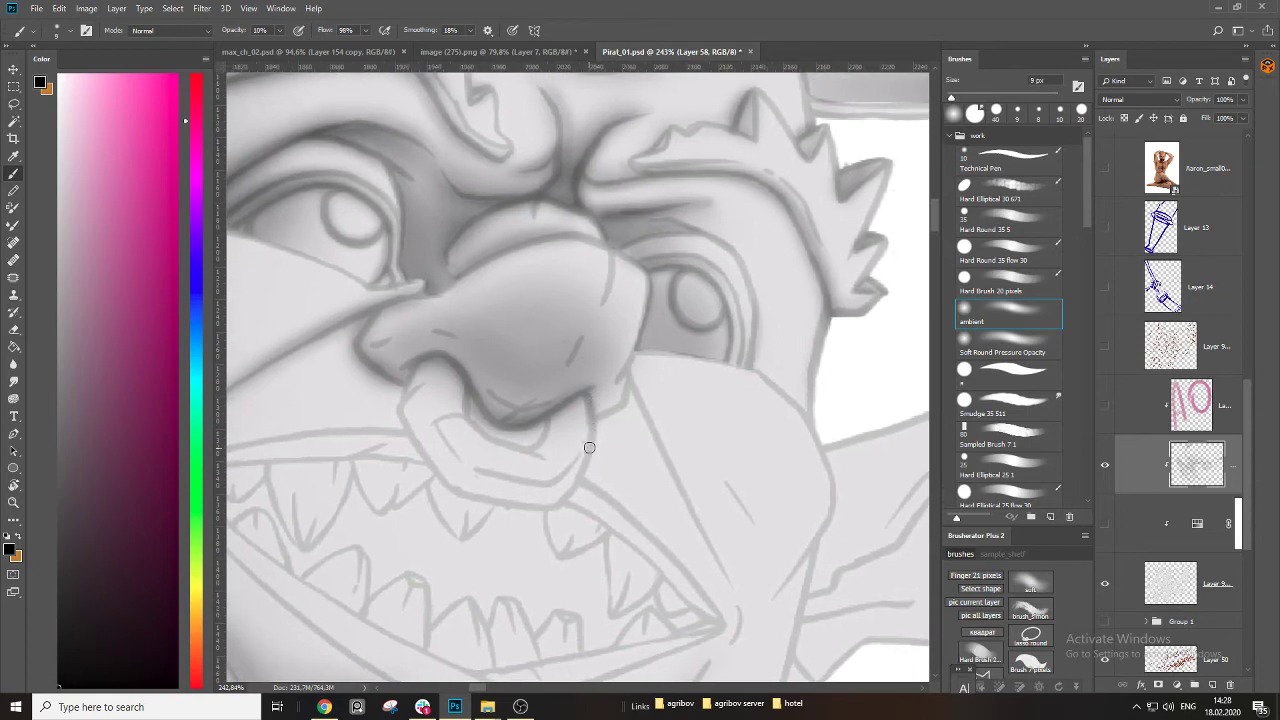
pyautogui.moveTo(590, 389)
pyautogui.mouseDown()
pyautogui.moveTo(636, 381)
pyautogui.moveTo(632, 367)
pyautogui.moveTo(592, 415)
pyautogui.mouseUp()
pyautogui.press(']')
pyautogui.moveTo(620, 356)
pyautogui.mouseDown()
pyautogui.moveTo(600, 394)
pyautogui.moveTo(604, 427)
pyautogui.mouseUp()
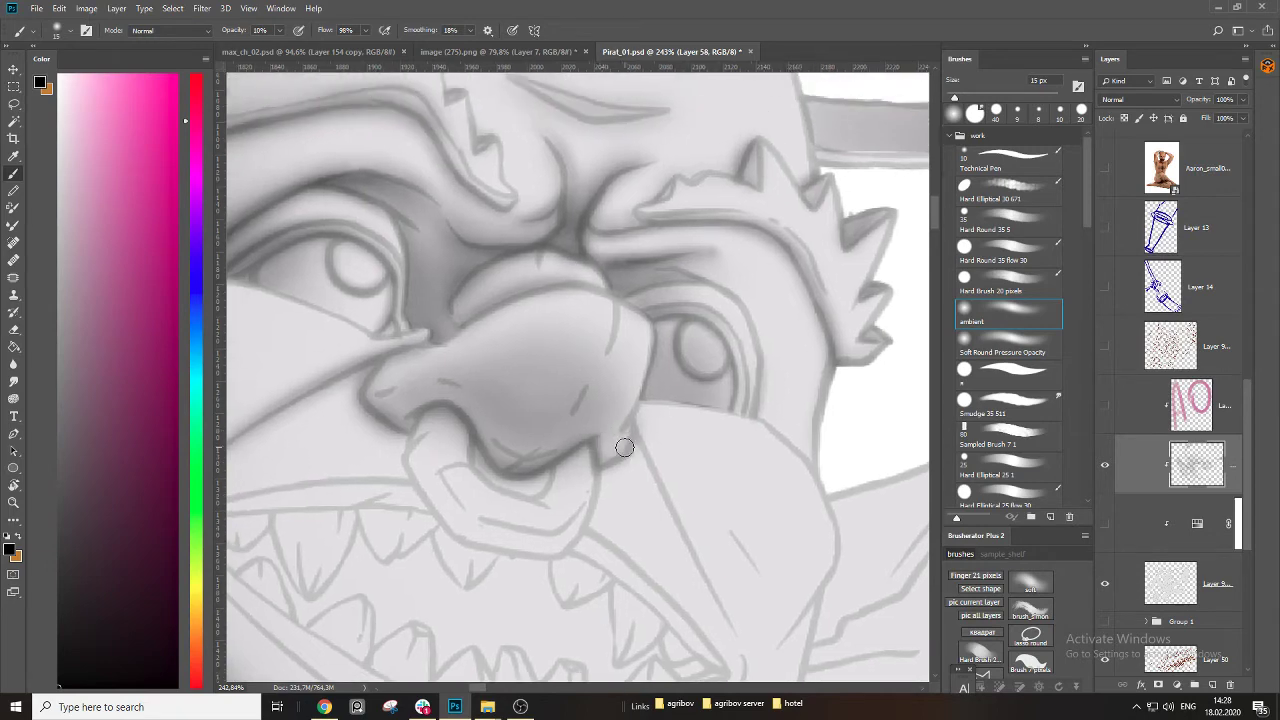
# Darken the nose's right edge beside the eye with the ambient brush at 10 px.
pyautogui.press('[')
pyautogui.moveTo(655, 329)
pyautogui.mouseDown()
pyautogui.moveTo(633, 421)
pyautogui.moveTo(675, 388)
pyautogui.moveTo(756, 407)
pyautogui.moveTo(638, 383)
pyautogui.mouseUp()
pyautogui.press('[')
pyautogui.press('[')
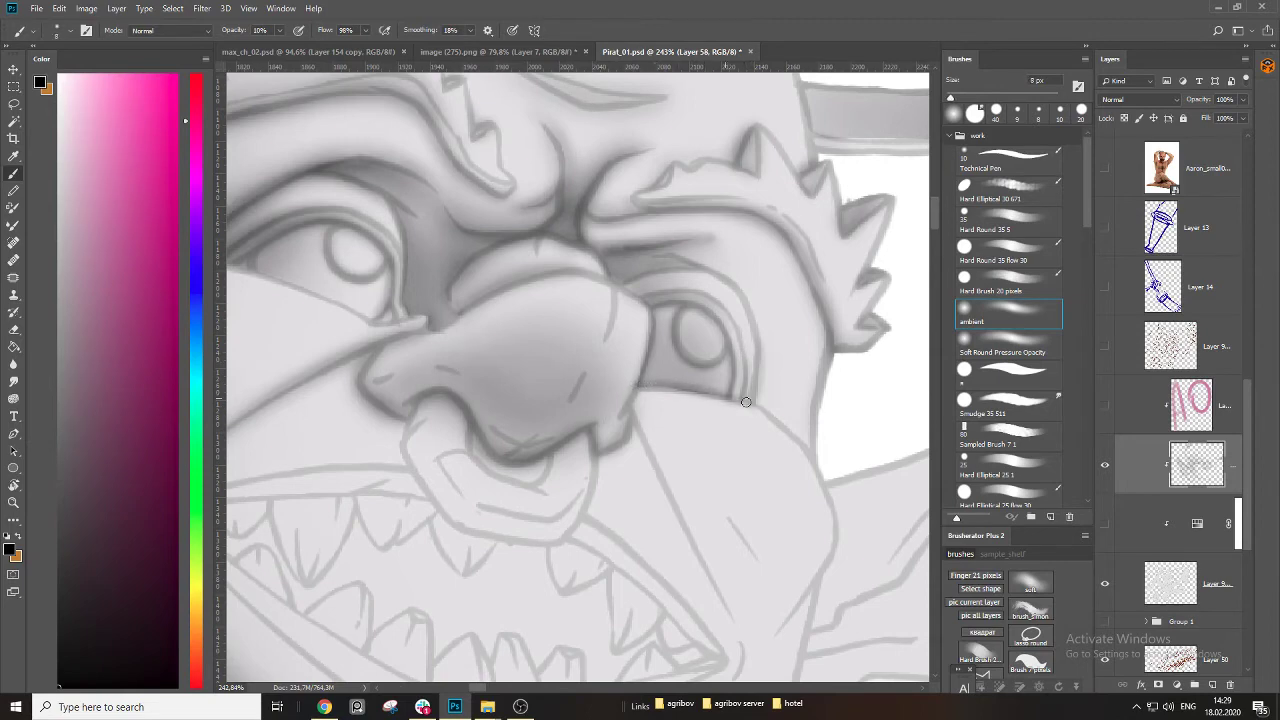
# Shade along the upper edge of the right cheek below the eye with the ambient brush at 7 px.
pyautogui.moveTo(757, 334); pyautogui.dragTo(662, 389)
pyautogui.press('[')
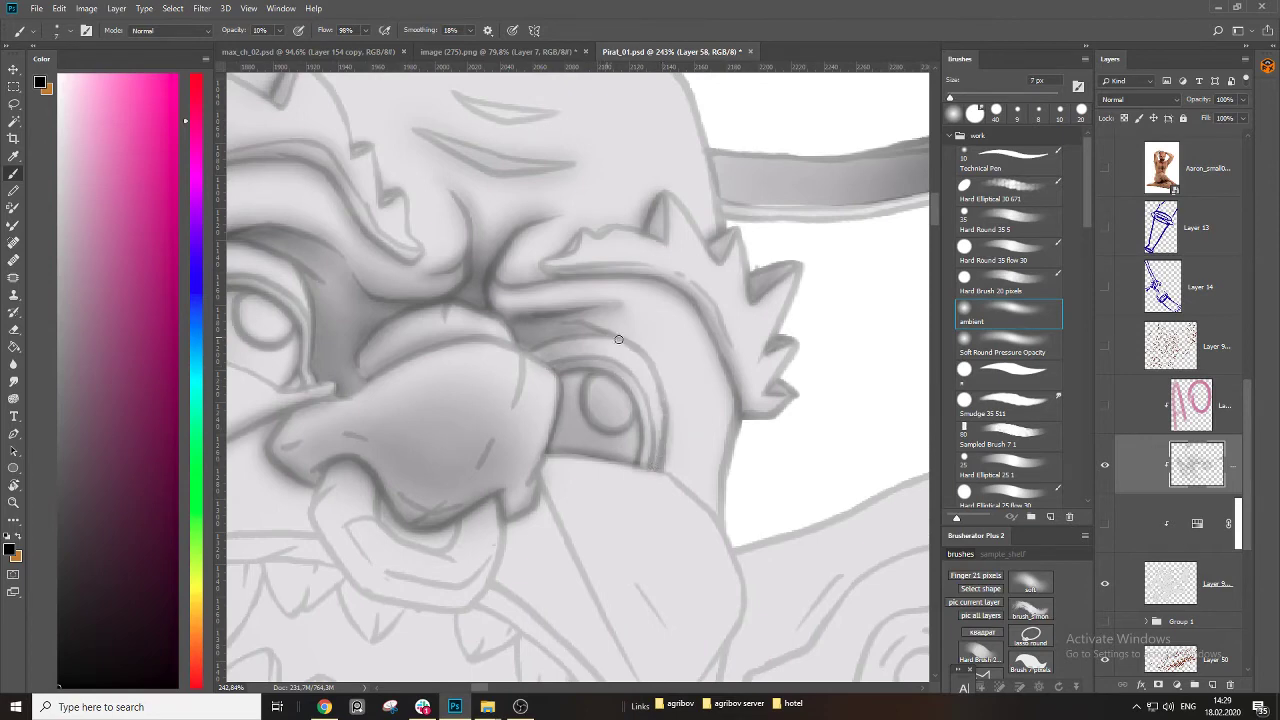
pyautogui.moveTo(660, 471); pyautogui.dragTo(723, 527)
pyautogui.moveTo(701, 490); pyautogui.dragTo(621, 432)
# Add soft shading to the skin between the right eye and the face's outer edge with a larger ambient brush.
pyautogui.press(']')
pyautogui.press(']')
pyautogui.press(']')
pyautogui.press(']')
pyautogui.press(']')
pyautogui.press(']')
pyautogui.press(']')
pyautogui.press(']')
pyautogui.moveTo(600, 350)
pyautogui.mouseDown()
pyautogui.moveTo(606, 403)
pyautogui.moveTo(655, 454)
pyautogui.moveTo(596, 407)
pyautogui.mouseUp()
pyautogui.press('[')
pyautogui.press('[')
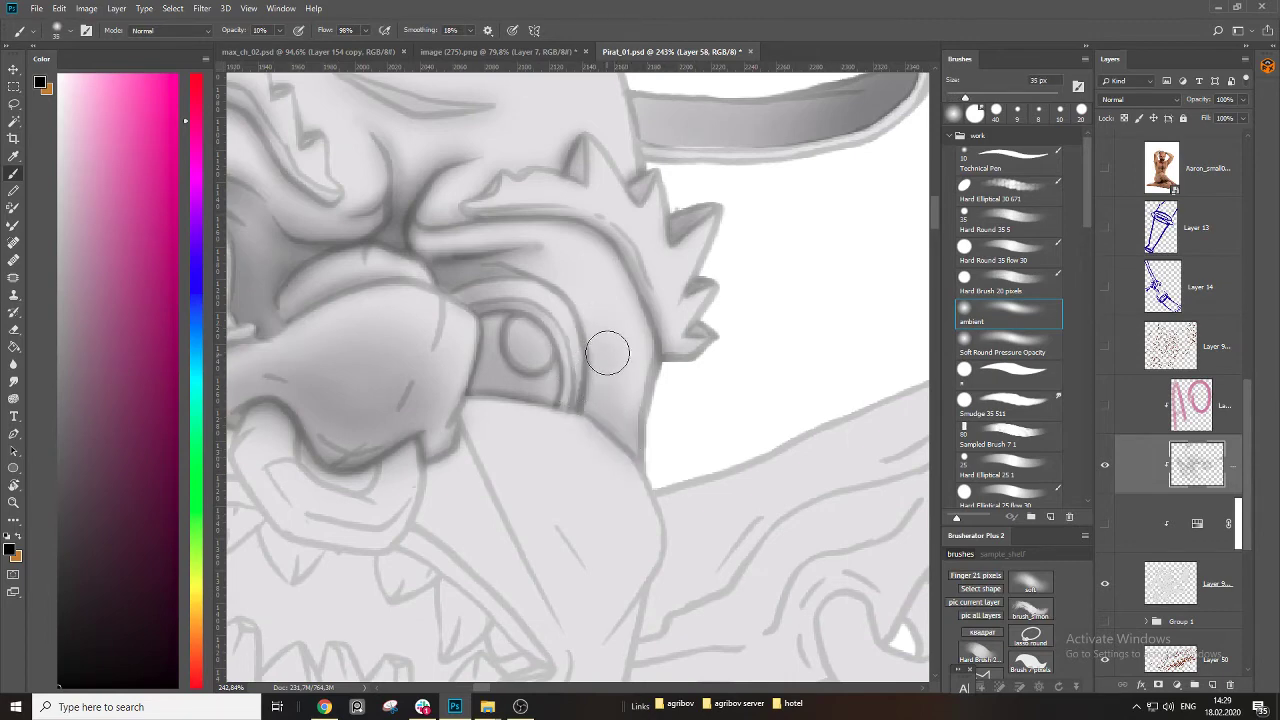
# Try broader shading beside the right eye with the ambient brush at 50 px and larger, undoing the strokes.
pyautogui.press(']')
pyautogui.press(']')
pyautogui.moveTo(606, 294)
pyautogui.mouseDown()
pyautogui.moveTo(609, 374)
pyautogui.moveTo(634, 302)
pyautogui.mouseUp()
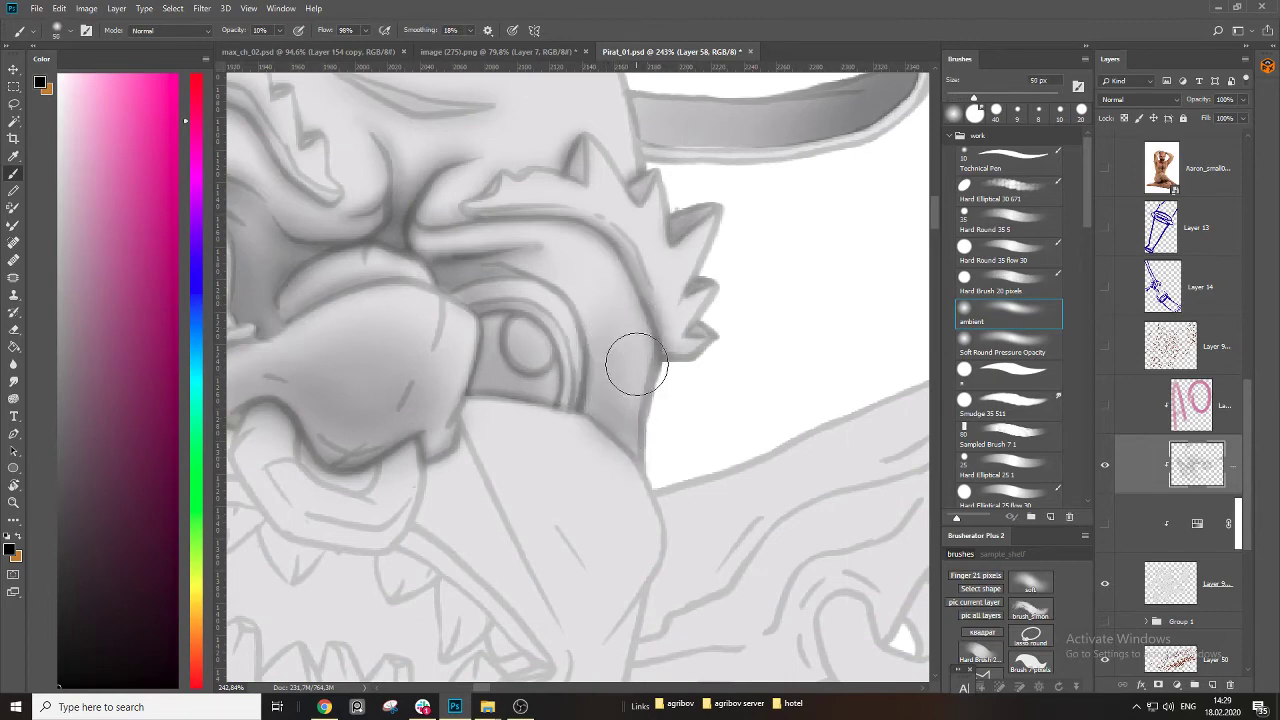
pyautogui.hotkey('ctrl', 'z')
pyautogui.press(']')
pyautogui.press(']')
pyautogui.moveTo(587, 372)
pyautogui.mouseDown()
pyautogui.moveTo(683, 429)
pyautogui.moveTo(734, 437)
pyautogui.mouseUp()
pyautogui.hotkey('ctrl', 'z')
# Shade the start of the right cheek fold beside the nose with the ambient brush at 9 px.
pyautogui.press('[')
pyautogui.press('[')
pyautogui.press('[')
pyautogui.press('[')
pyautogui.press('[')
pyautogui.press('[')
pyautogui.press('[')
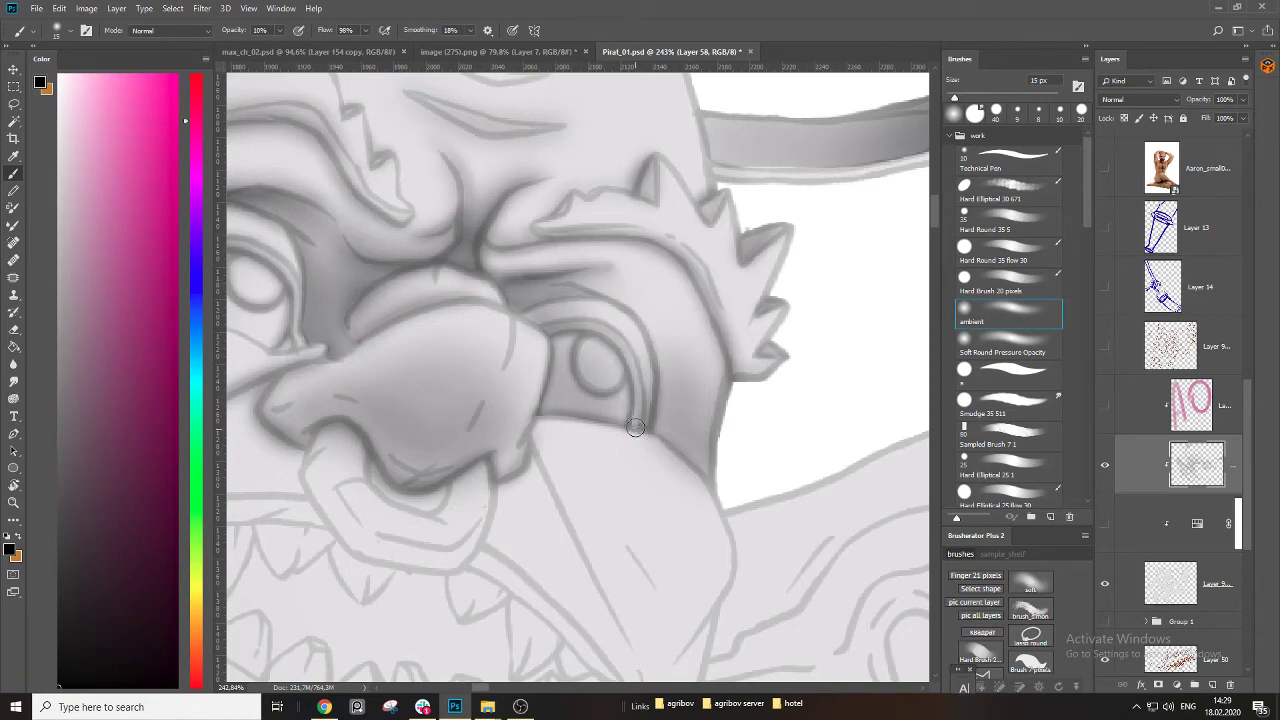
pyautogui.press('[')
pyautogui.press('[')
pyautogui.moveTo(532, 427)
pyautogui.mouseDown()
pyautogui.moveTo(632, 384)
pyautogui.moveTo(584, 488)
pyautogui.mouseUp()
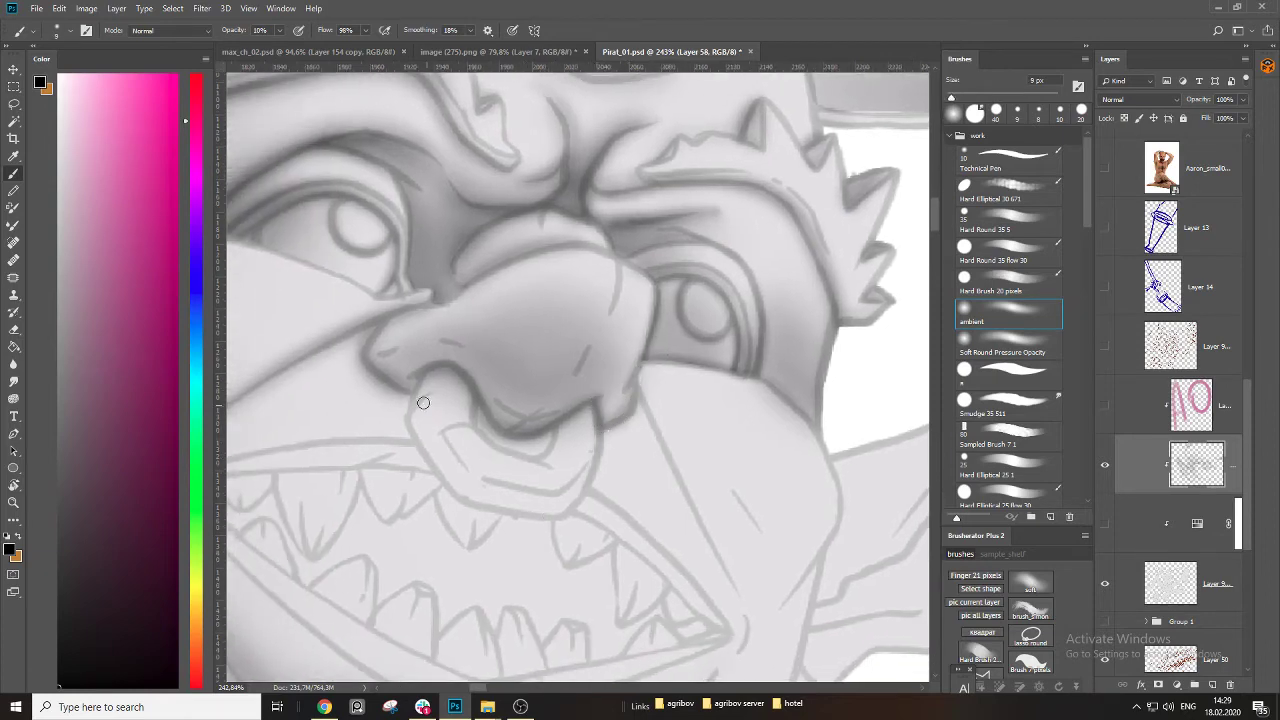
# Try shading the nose ring's left outer edge with a wider ambient brush, then undo the last stroke.
pyautogui.press(']')
pyautogui.press(']')
pyautogui.press(']')
pyautogui.press(']')
pyautogui.moveTo(416, 372)
pyautogui.mouseDown()
pyautogui.moveTo(429, 434)
pyautogui.moveTo(473, 494)
pyautogui.moveTo(544, 510)
pyautogui.moveTo(594, 473)
pyautogui.moveTo(539, 505)
pyautogui.moveTo(475, 500)
pyautogui.moveTo(418, 438)
pyautogui.moveTo(426, 372)
pyautogui.moveTo(422, 434)
pyautogui.moveTo(448, 475)
pyautogui.moveTo(480, 492)
pyautogui.mouseUp()
pyautogui.press('[')
pyautogui.press('[')
pyautogui.press('[')
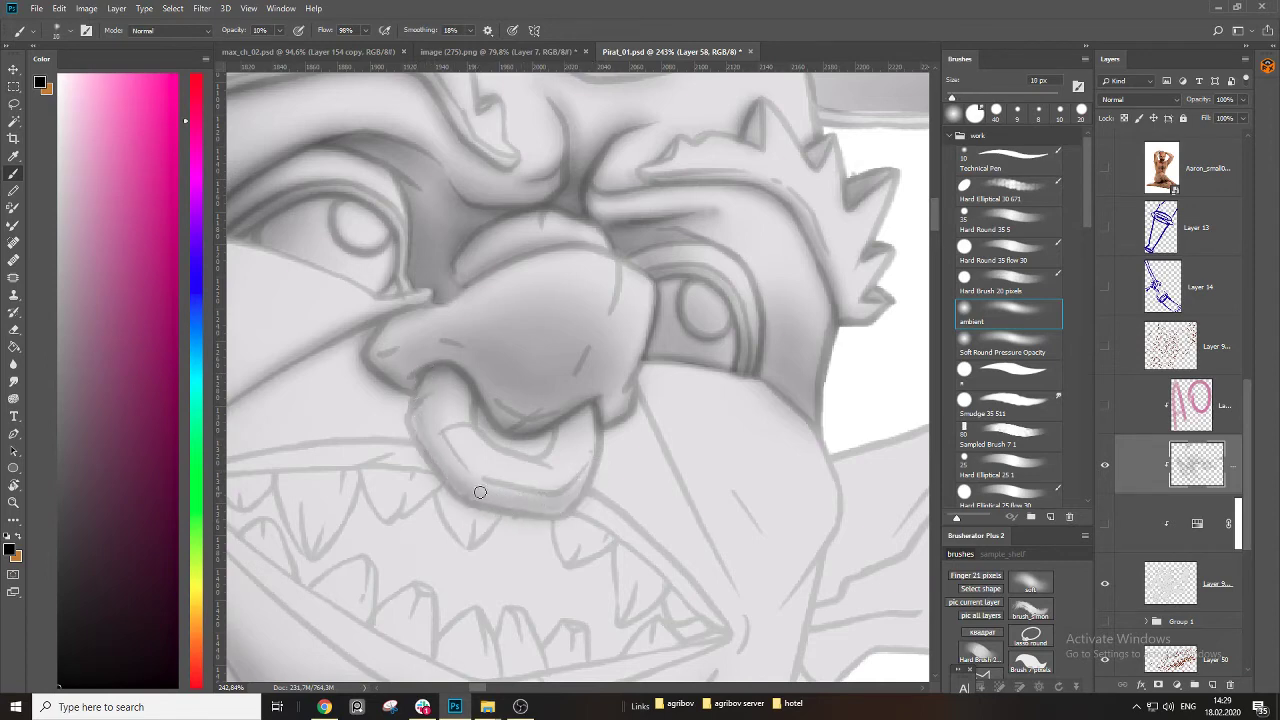
pyautogui.hotkey('ctrl', 'z')
# Shade the nose ring's outer edge and its inner edge under the nose with the ambient brush at 10 px.
pyautogui.press(']')
pyautogui.press('[')
pyautogui.press('[')
pyautogui.press('[')
pyautogui.moveTo(418, 396)
pyautogui.mouseDown()
pyautogui.moveTo(469, 483)
pyautogui.moveTo(493, 441)
pyautogui.moveTo(477, 392)
pyautogui.moveTo(471, 404)
pyautogui.moveTo(503, 452)
pyautogui.moveTo(545, 457)
pyautogui.moveTo(527, 458)
pyautogui.moveTo(554, 442)
pyautogui.moveTo(555, 420)
pyautogui.moveTo(554, 432)
pyautogui.moveTo(603, 401)
pyautogui.mouseUp()
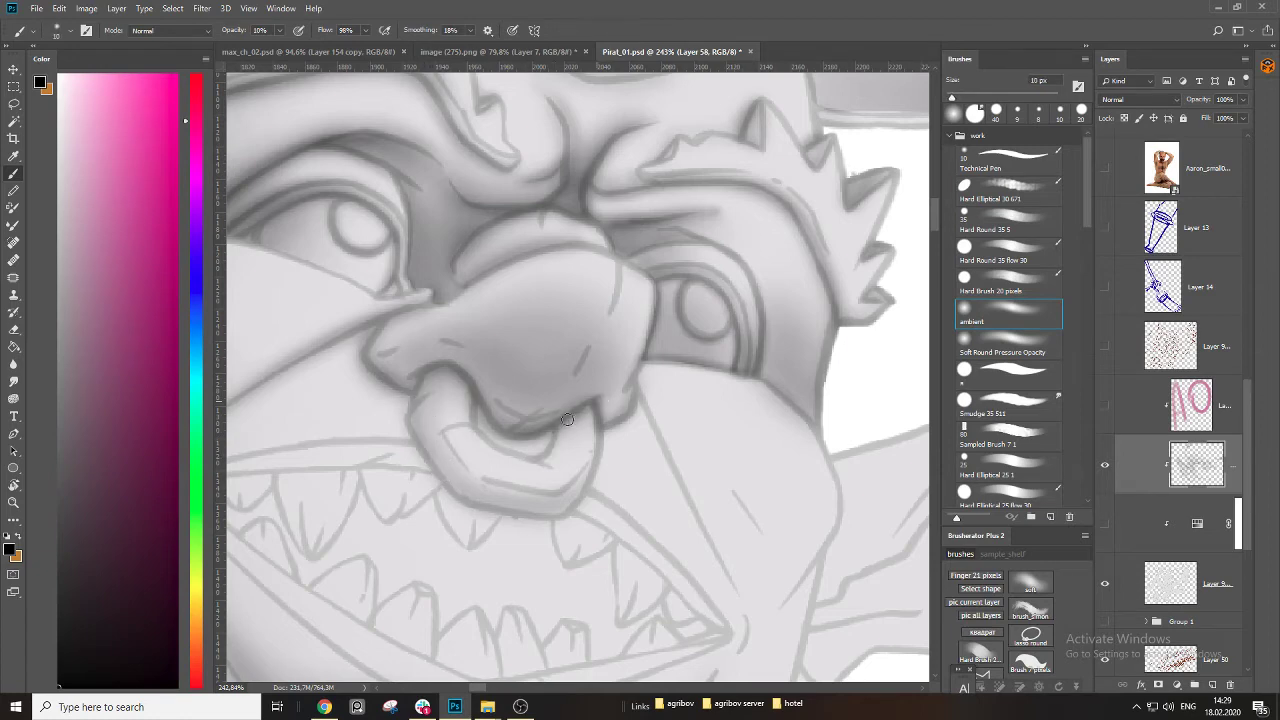
pyautogui.moveTo(462, 386); pyautogui.dragTo(592, 396)
pyautogui.press(']')
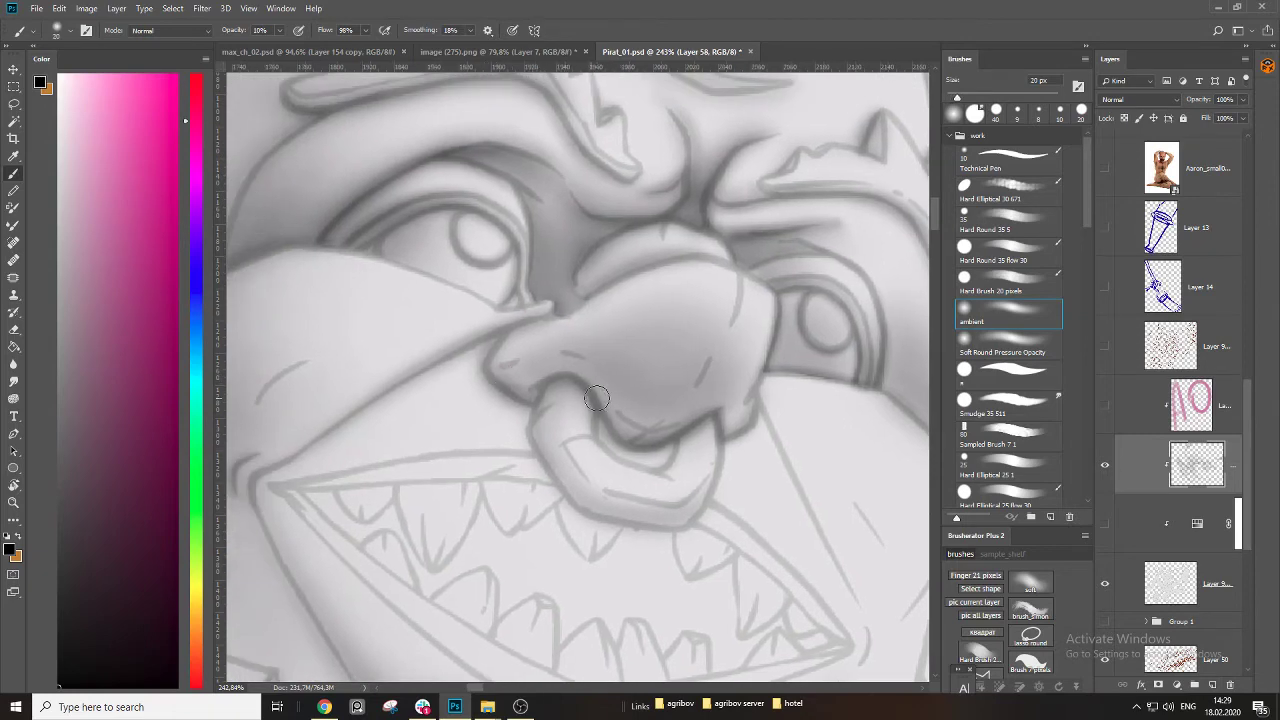
# Show the clipped adjustment layer, check the shading across the face, and hide the layer again.
pyautogui.click(1105, 526)
pyautogui.press('z')
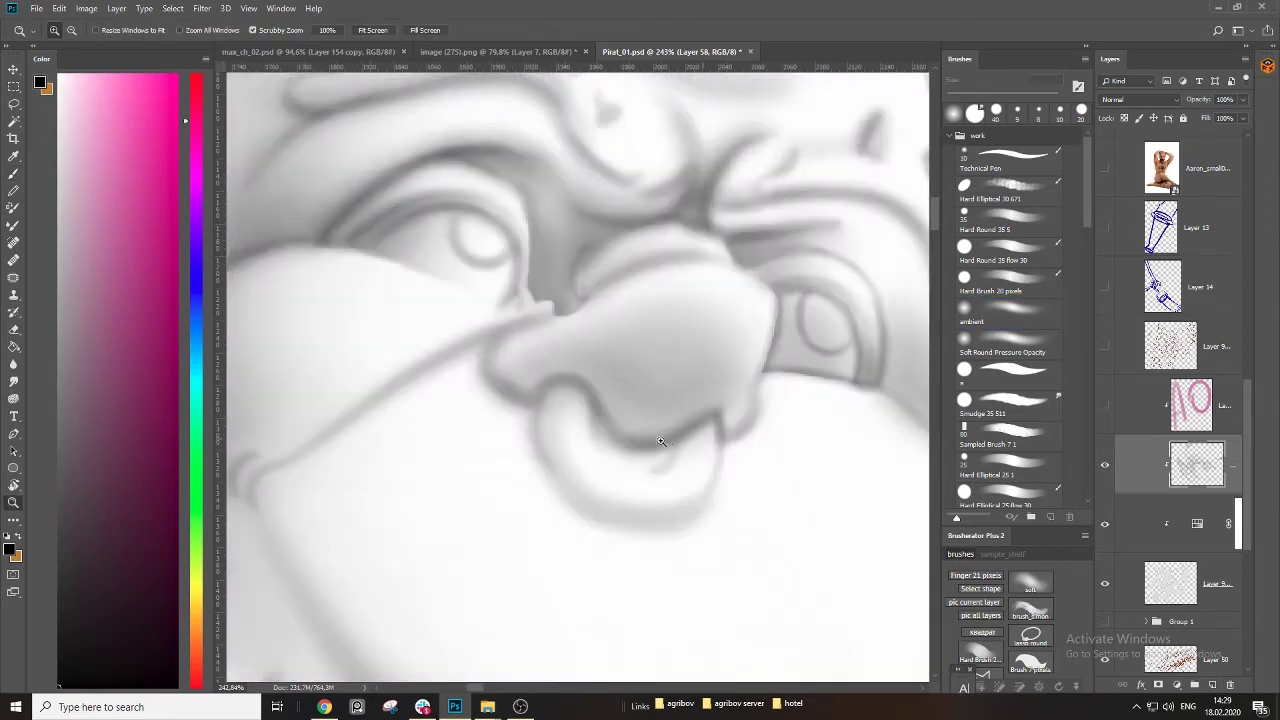
pyautogui.moveTo(647, 447)
pyautogui.mouseDown()
pyautogui.moveTo(554, 465)
pyautogui.moveTo(614, 449)
pyautogui.mouseUp()
pyautogui.press('b')
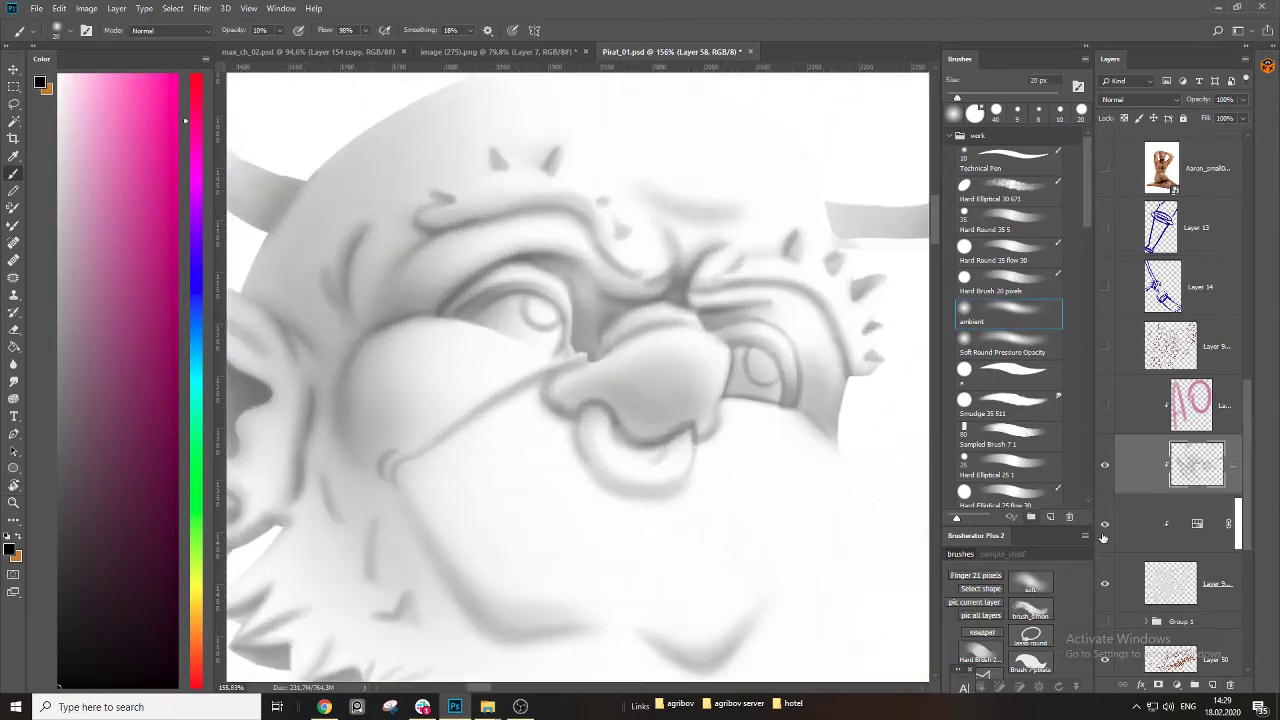
pyautogui.click(1105, 524)
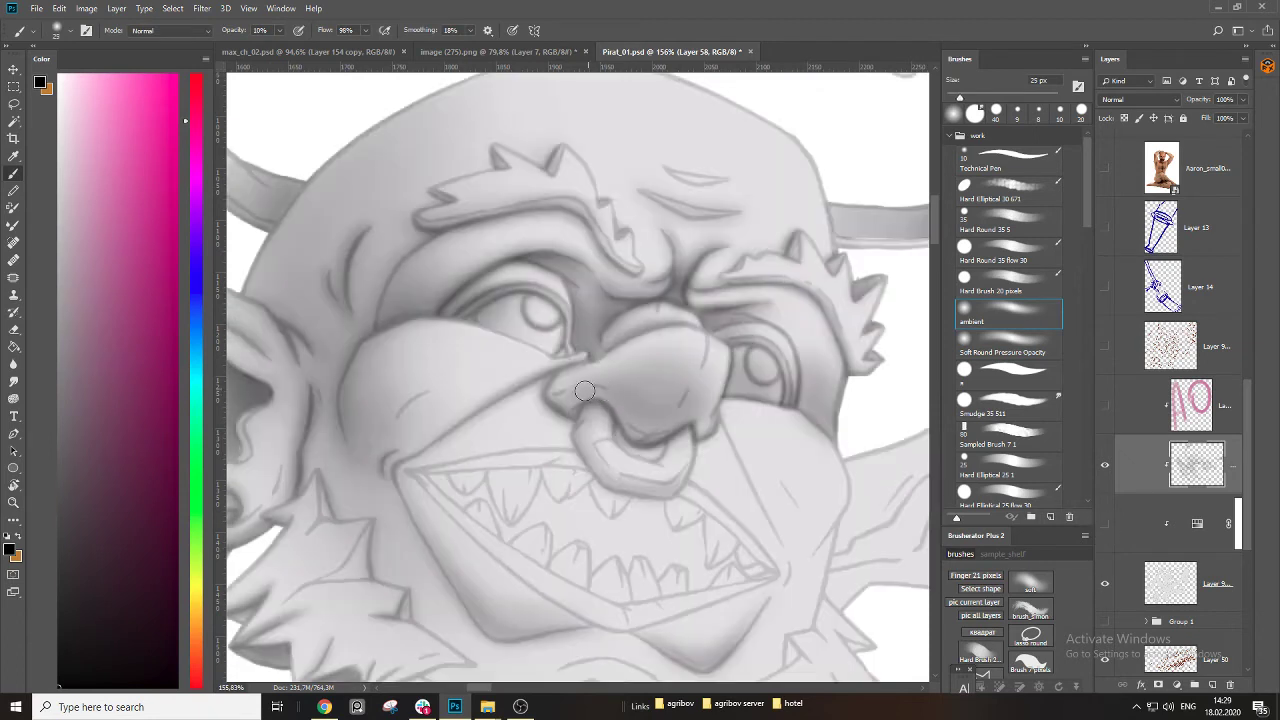
# Soften the shading on the left side of the nose above the nostril with the ambient brush at 25 px.
pyautogui.press(']')
pyautogui.moveTo(585, 390)
pyautogui.mouseDown()
pyautogui.moveTo(638, 435)
pyautogui.moveTo(719, 425)
pyautogui.moveTo(711, 361)
pyautogui.moveTo(709, 375)
pyautogui.moveTo(708, 364)
pyautogui.moveTo(643, 365)
pyautogui.moveTo(562, 414)
pyautogui.moveTo(597, 392)
pyautogui.moveTo(565, 401)
pyautogui.moveTo(611, 392)
pyautogui.mouseUp()
pyautogui.press(']')
pyautogui.press(']')
pyautogui.press(']')
pyautogui.press(']')
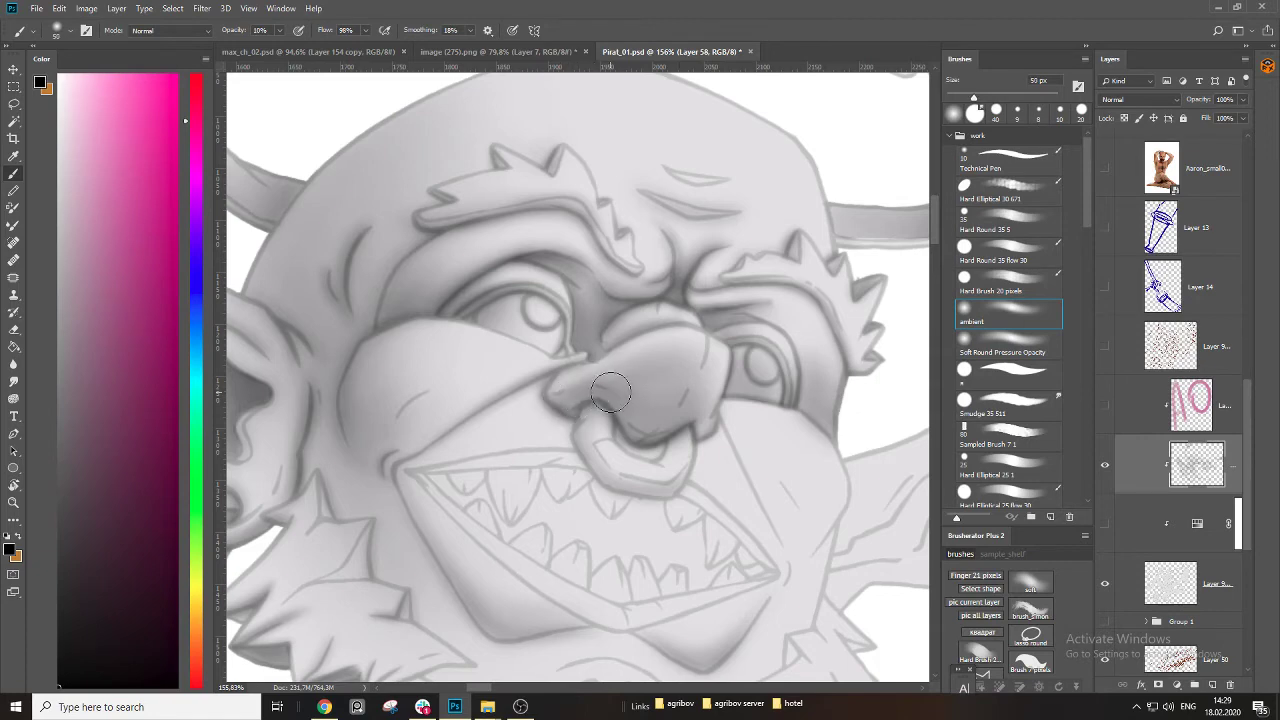
# Deepen the shadow along the fold from the nose to the left mouth corner with the ambient brush at about 9 px.
pyautogui.press('[')
pyautogui.press('[')
pyautogui.press('[')
pyautogui.press(']')
pyautogui.moveTo(559, 367); pyautogui.dragTo(433, 436)
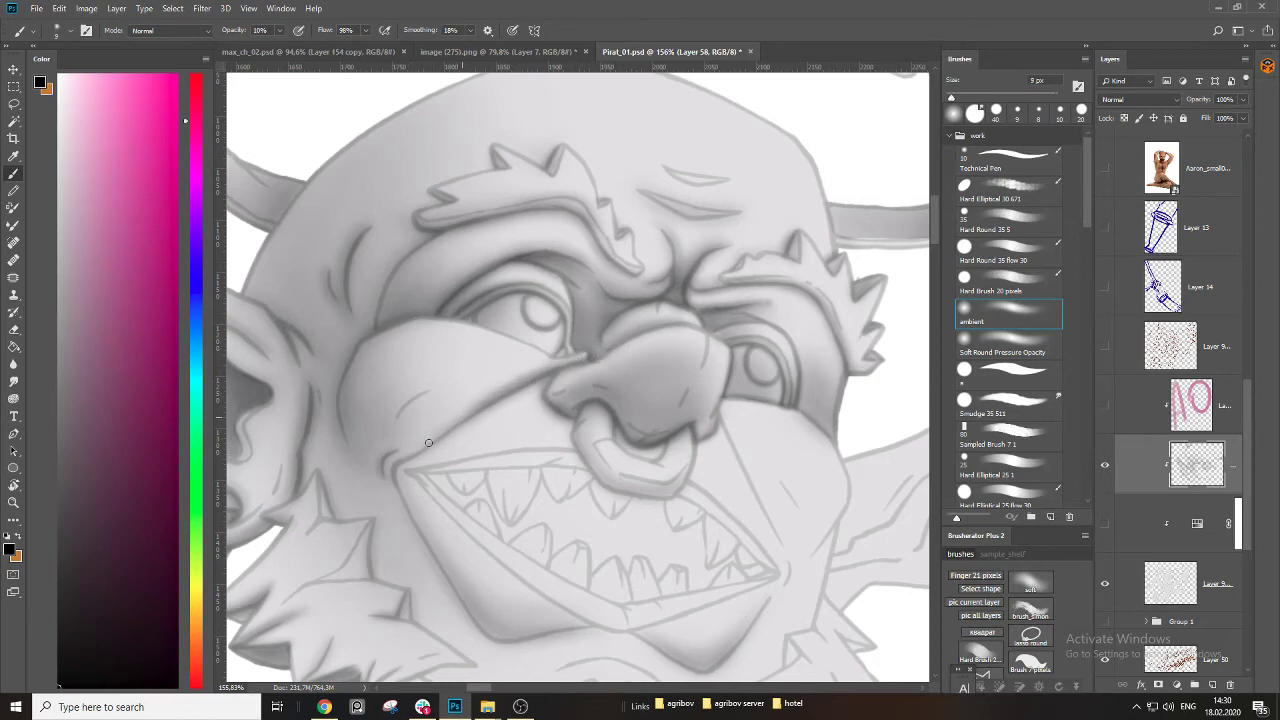
pyautogui.moveTo(436, 447)
pyautogui.mouseDown()
pyautogui.moveTo(546, 386)
pyautogui.moveTo(585, 380)
pyautogui.mouseUp()
pyautogui.press(']')
pyautogui.moveTo(467, 412); pyautogui.dragTo(472, 448)
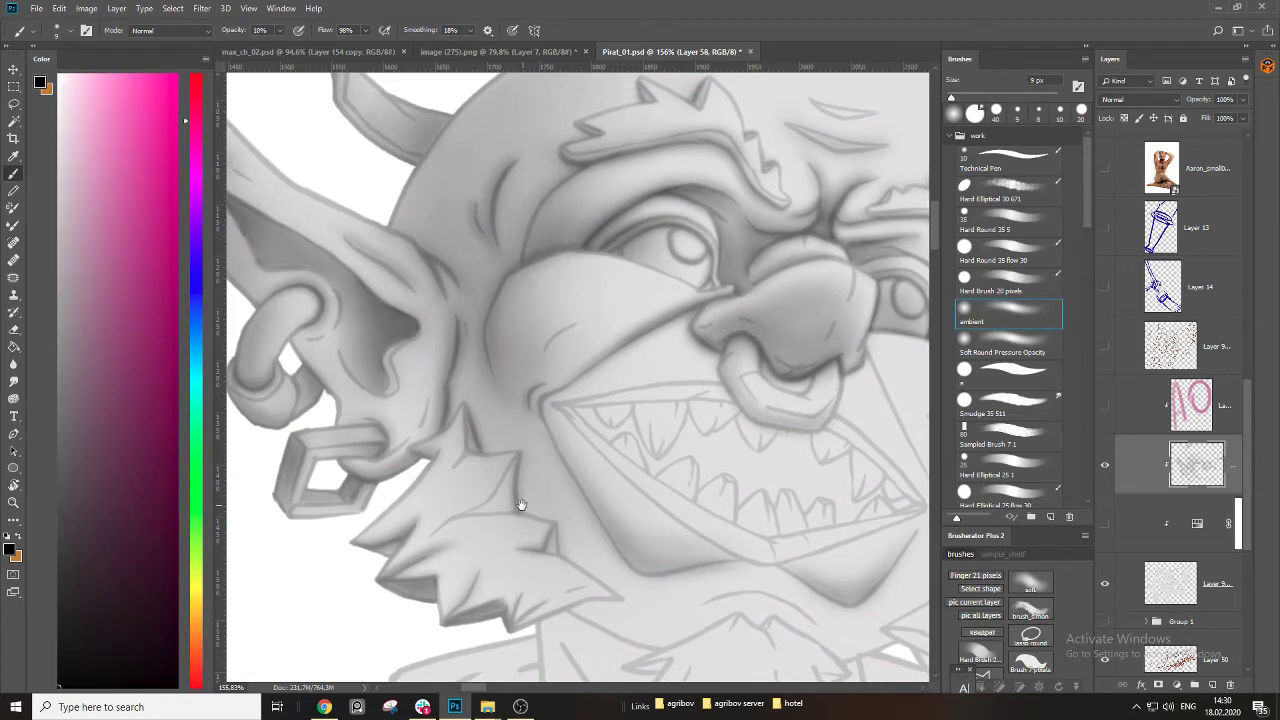
# Shade the lower edge of the left sideburn's fur tufts with a small ambient brush of at least 10 px.
pyautogui.moveTo(518, 512); pyautogui.dragTo(531, 440)
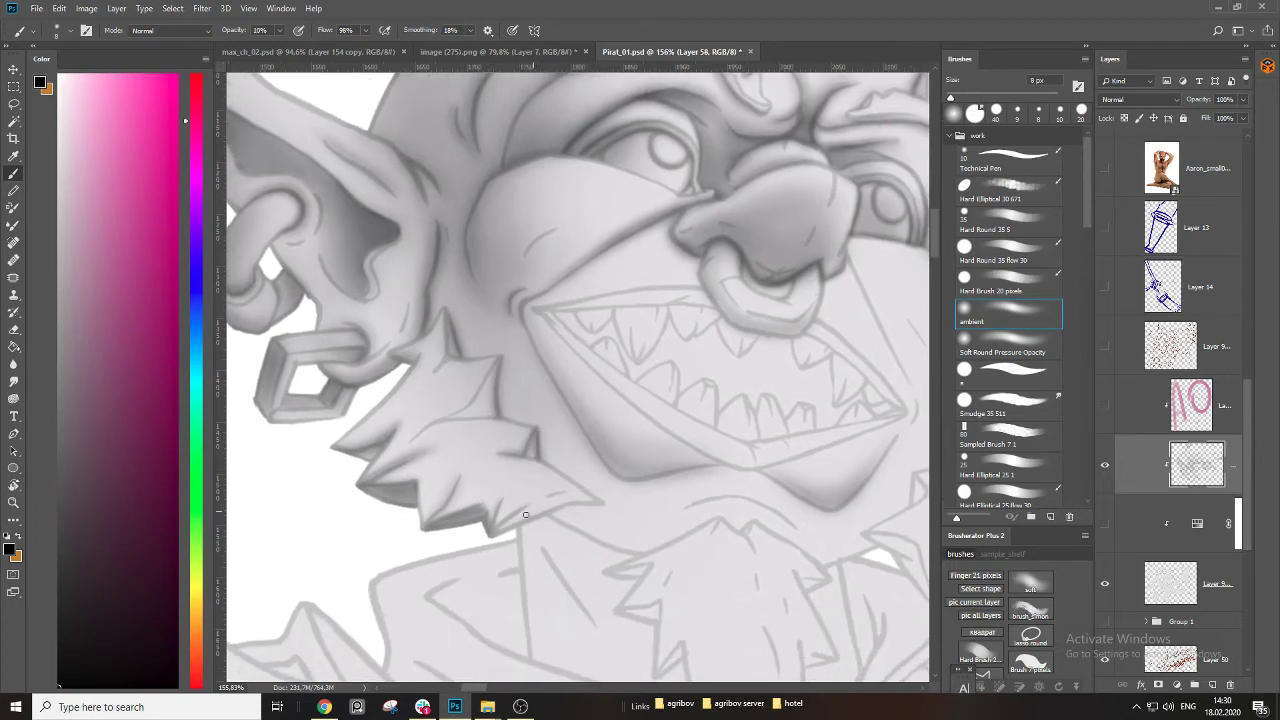
pyautogui.press(']')
pyautogui.press(']')
pyautogui.moveTo(498, 531)
pyautogui.mouseDown()
pyautogui.moveTo(577, 494)
pyautogui.moveTo(511, 524)
pyautogui.mouseUp()
pyautogui.press('[')
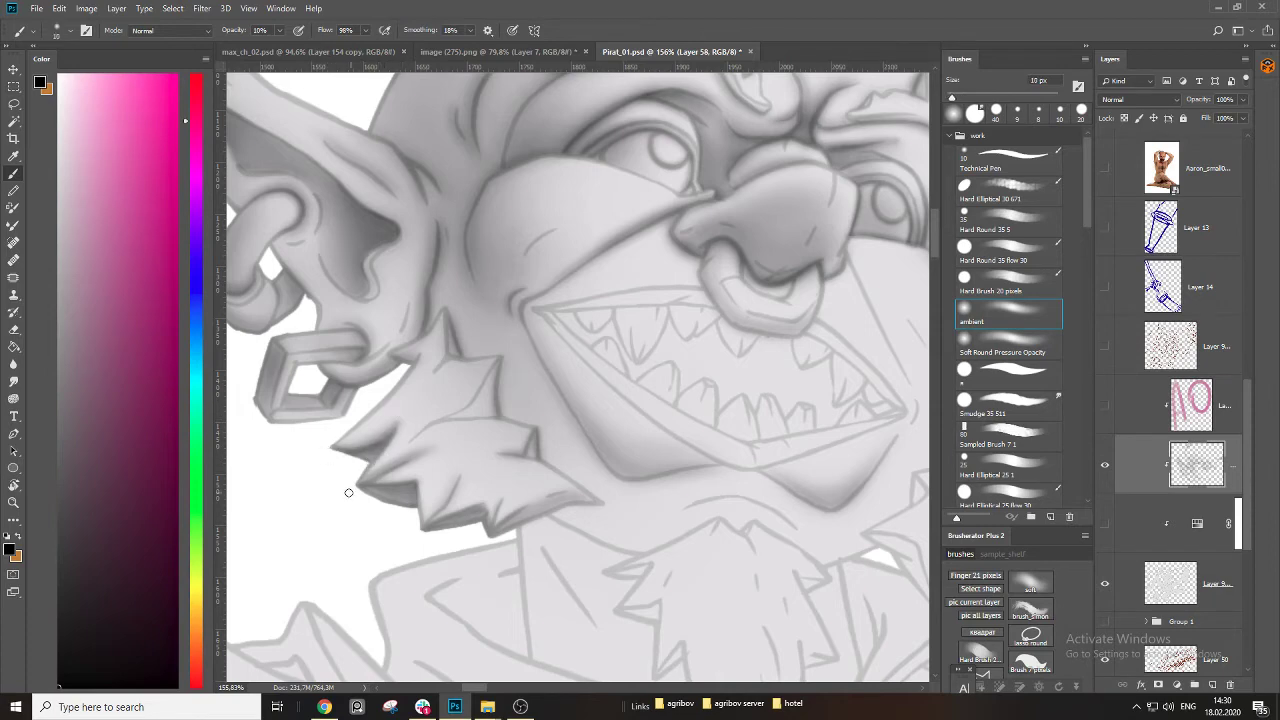
# Deepen the shadow inside the left ear with the ambient brush at 25 px.
pyautogui.moveTo(349, 493); pyautogui.dragTo(435, 544)
pyautogui.press(']')
pyautogui.press(']')
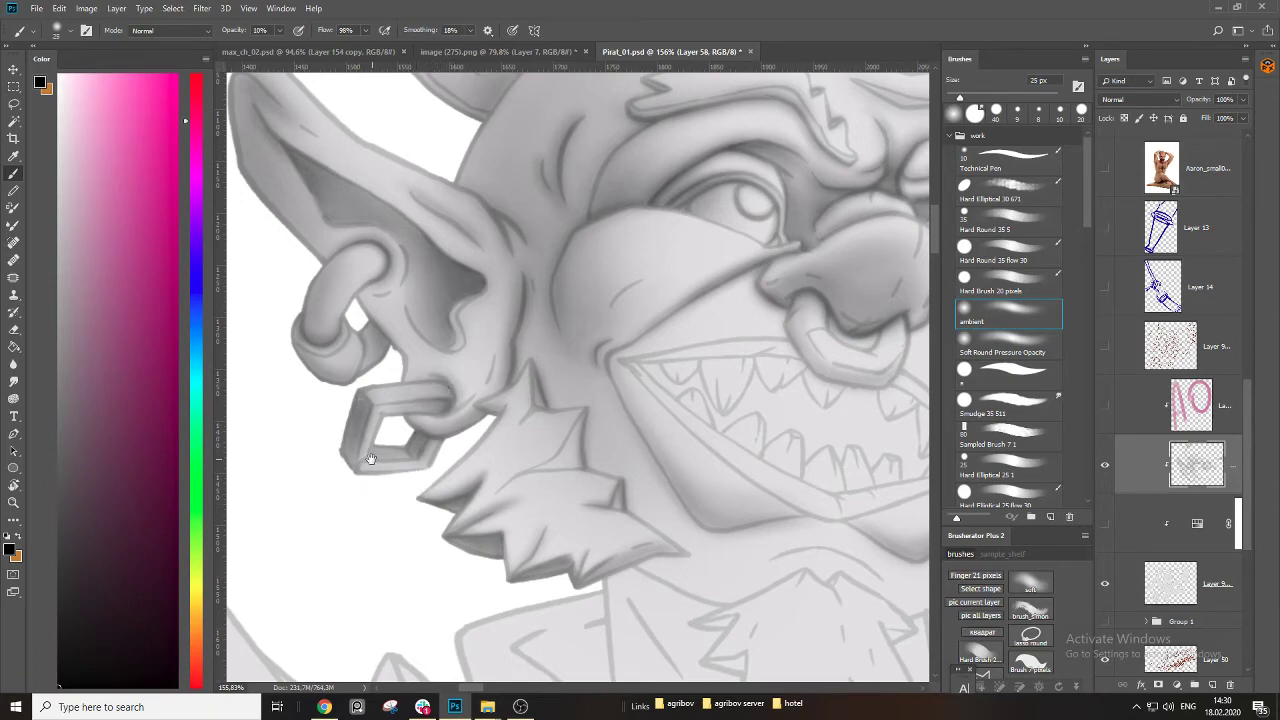
pyautogui.moveTo(370, 458); pyautogui.dragTo(410, 573)
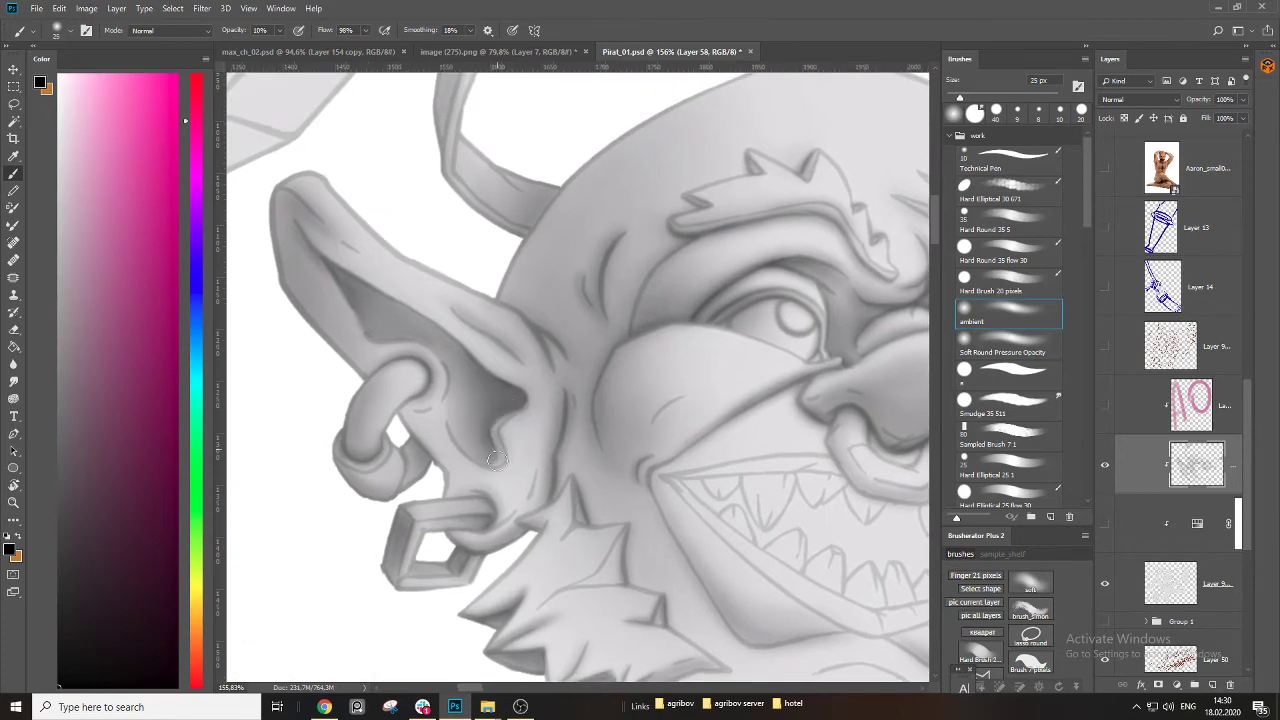
pyautogui.moveTo(494, 446)
pyautogui.mouseDown()
pyautogui.moveTo(515, 418)
pyautogui.moveTo(504, 389)
pyautogui.moveTo(485, 451)
pyautogui.moveTo(480, 413)
pyautogui.moveTo(505, 404)
pyautogui.moveTo(465, 418)
pyautogui.mouseUp()
pyautogui.press(']')
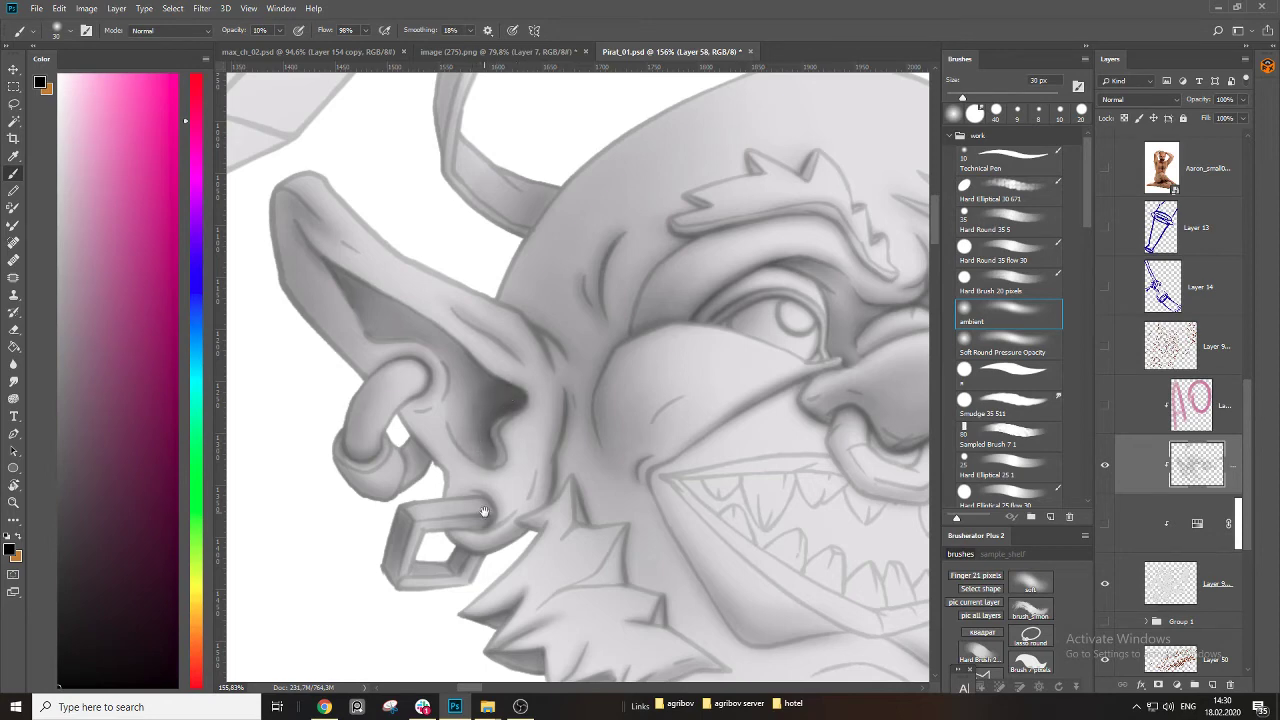
# Shade the underside of the lower lip with the ambient brush at 25 px, reducing the brush to 15 px.
pyautogui.scroll(-4, 484, 512)
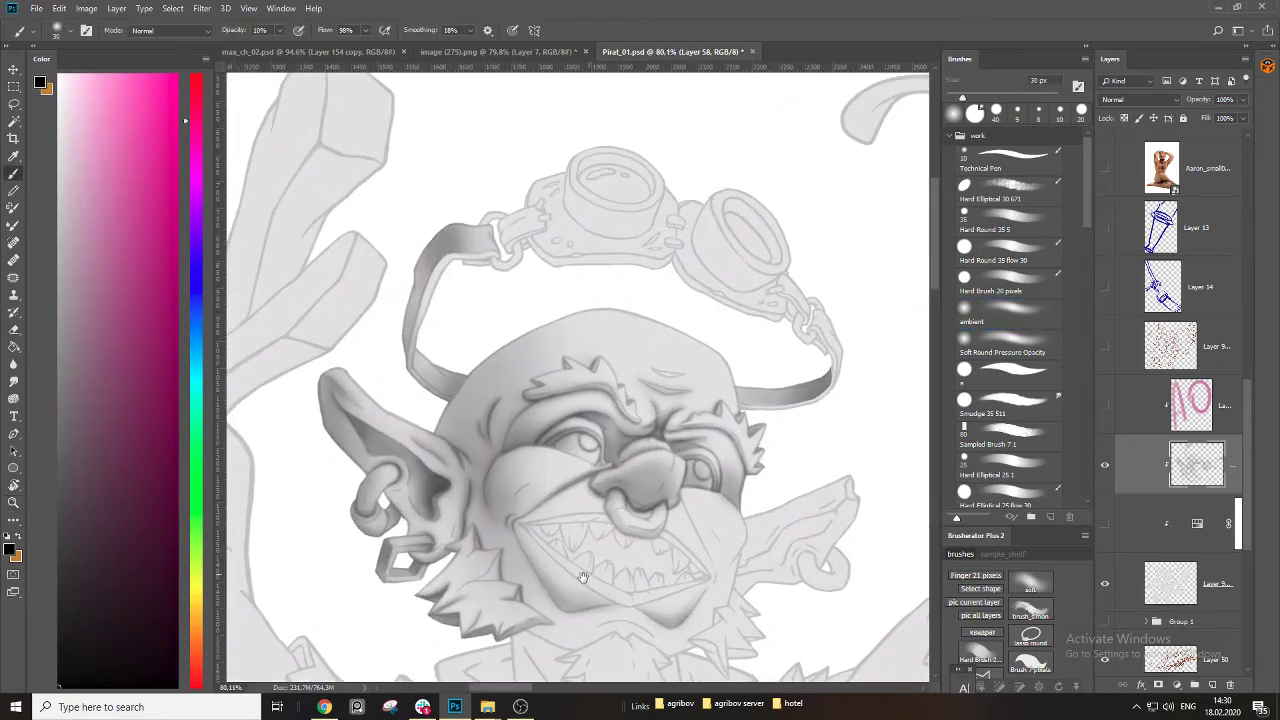
pyautogui.scroll(4, 583, 577)
pyautogui.press('[')
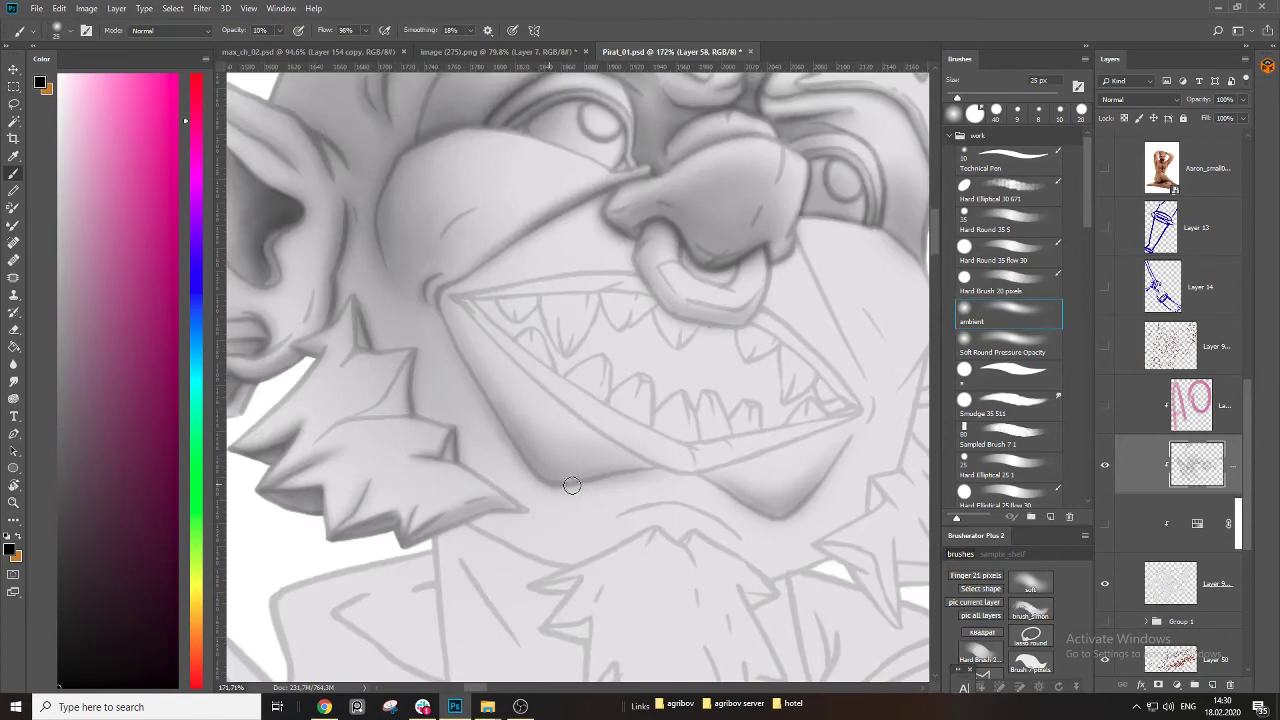
pyautogui.moveTo(572, 486); pyautogui.dragTo(618, 477)
pyautogui.moveTo(711, 477)
pyautogui.mouseDown()
pyautogui.moveTo(566, 429)
pyautogui.moveTo(629, 470)
pyautogui.mouseUp()
pyautogui.press('[')
pyautogui.press('[')
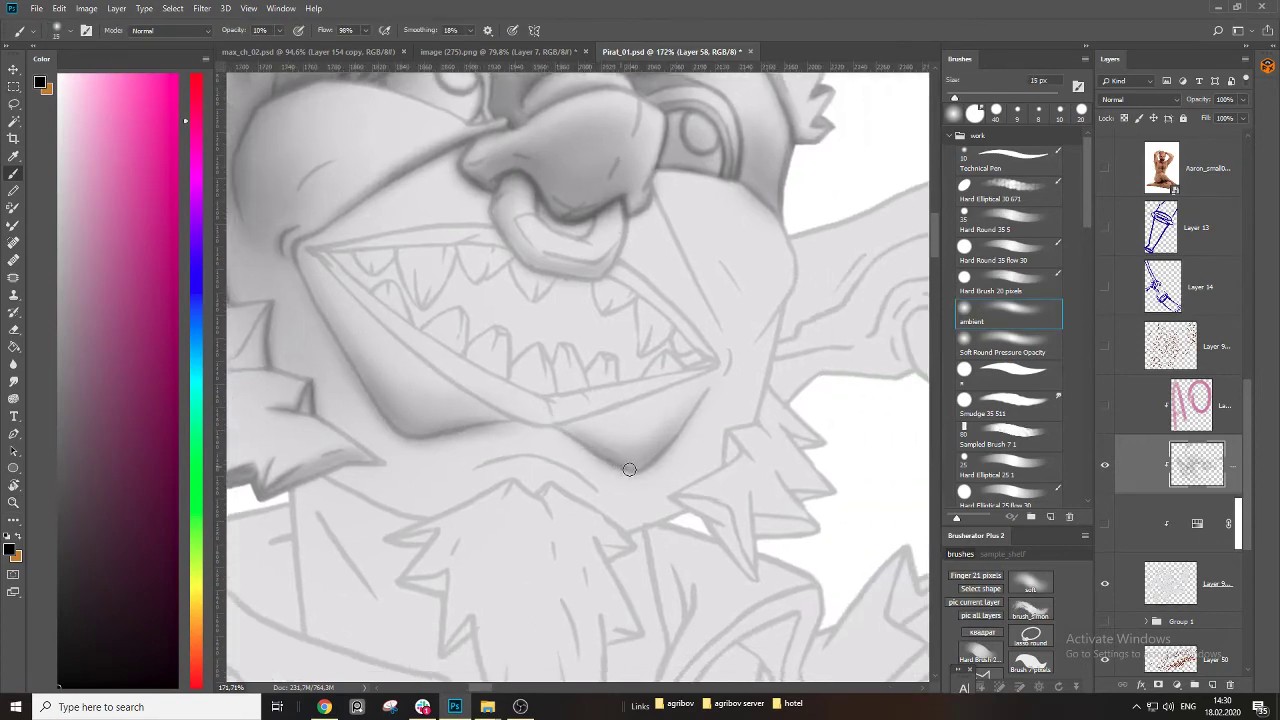
# Shade the curved chin crease above the beard and the lower lip's underside with the ambient brush at 10 to 15 px.
pyautogui.press('[')
pyautogui.moveTo(456, 471)
pyautogui.mouseDown()
pyautogui.moveTo(564, 457)
pyautogui.moveTo(603, 486)
pyautogui.moveTo(543, 456)
pyautogui.moveTo(475, 459)
pyautogui.moveTo(439, 484)
pyautogui.moveTo(525, 453)
pyautogui.moveTo(598, 498)
pyautogui.mouseUp()
pyautogui.press('[')
pyautogui.press(']')
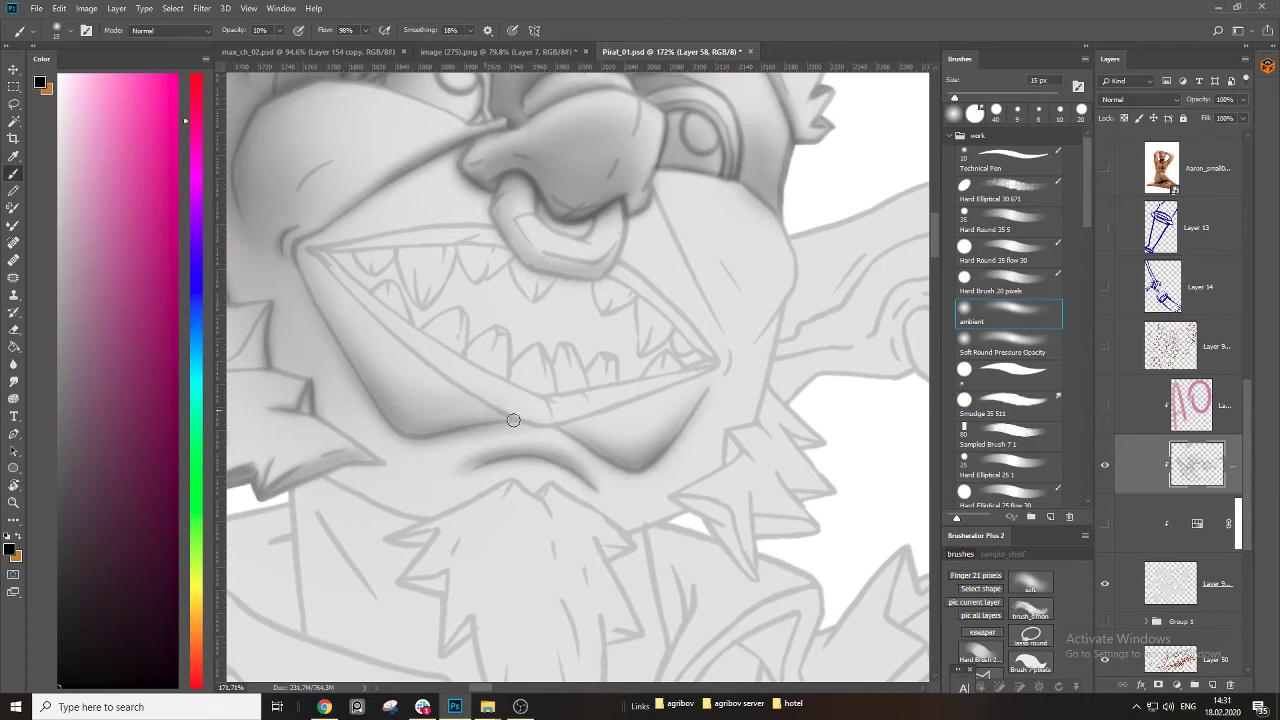
pyautogui.moveTo(513, 420)
pyautogui.mouseDown()
pyautogui.moveTo(614, 411)
pyautogui.moveTo(481, 414)
pyautogui.mouseUp()
pyautogui.press(']')
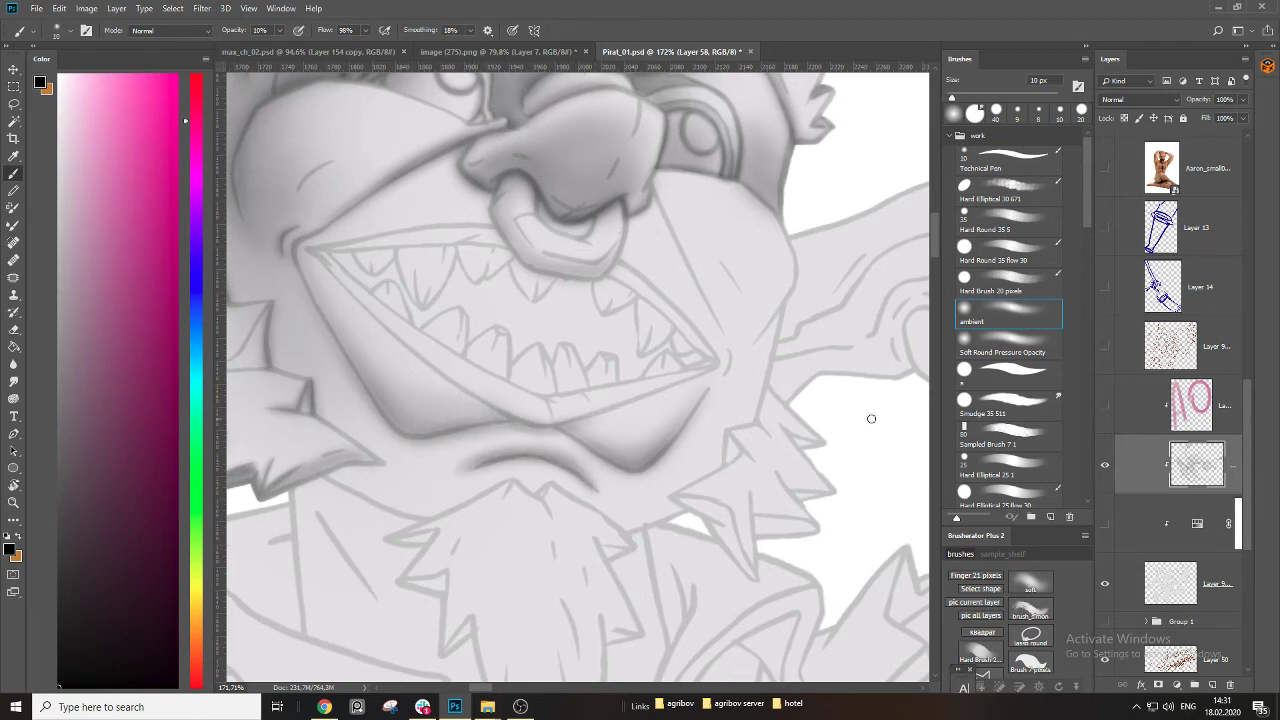
# Show the clipped adjustment layer and check the shading over the whole head and around the nose ring.
pyautogui.click(1105, 524)
pyautogui.press('z')
pyautogui.moveTo(625, 481); pyautogui.dragTo(540, 482)
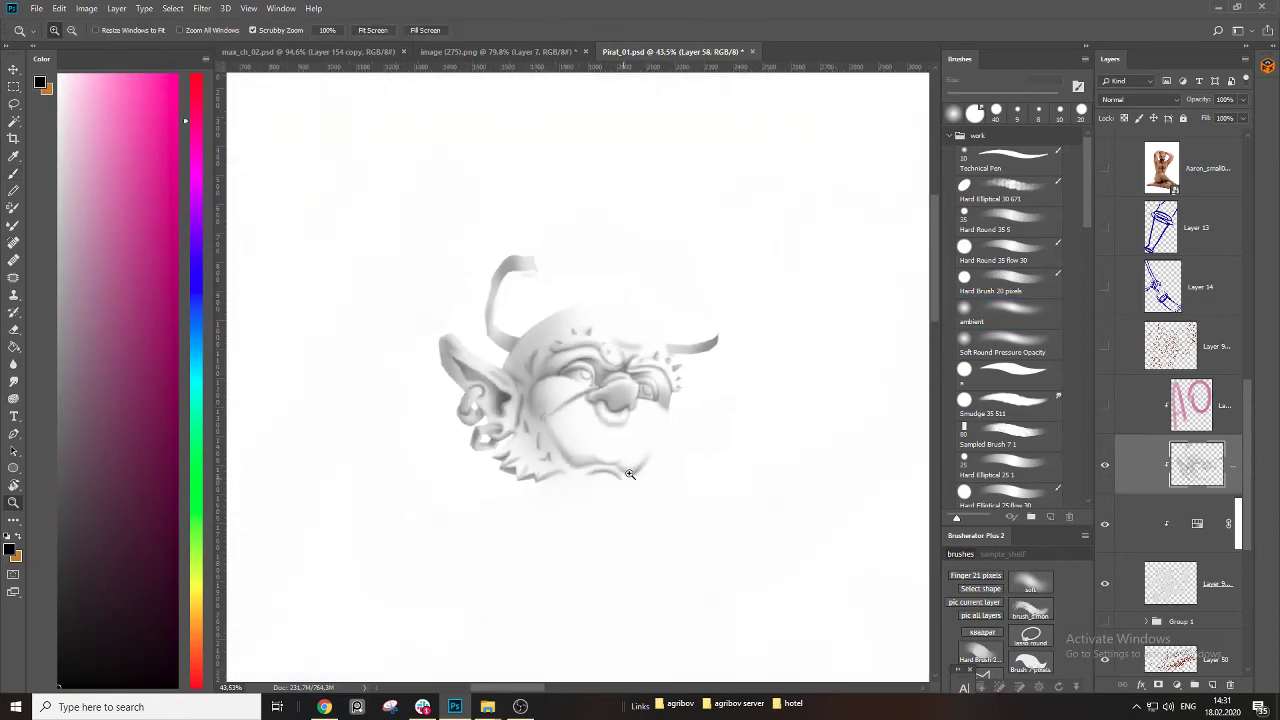
pyautogui.moveTo(628, 412); pyautogui.dragTo(675, 422)
pyautogui.moveTo(609, 466); pyautogui.dragTo(637, 449)
pyautogui.press('b')
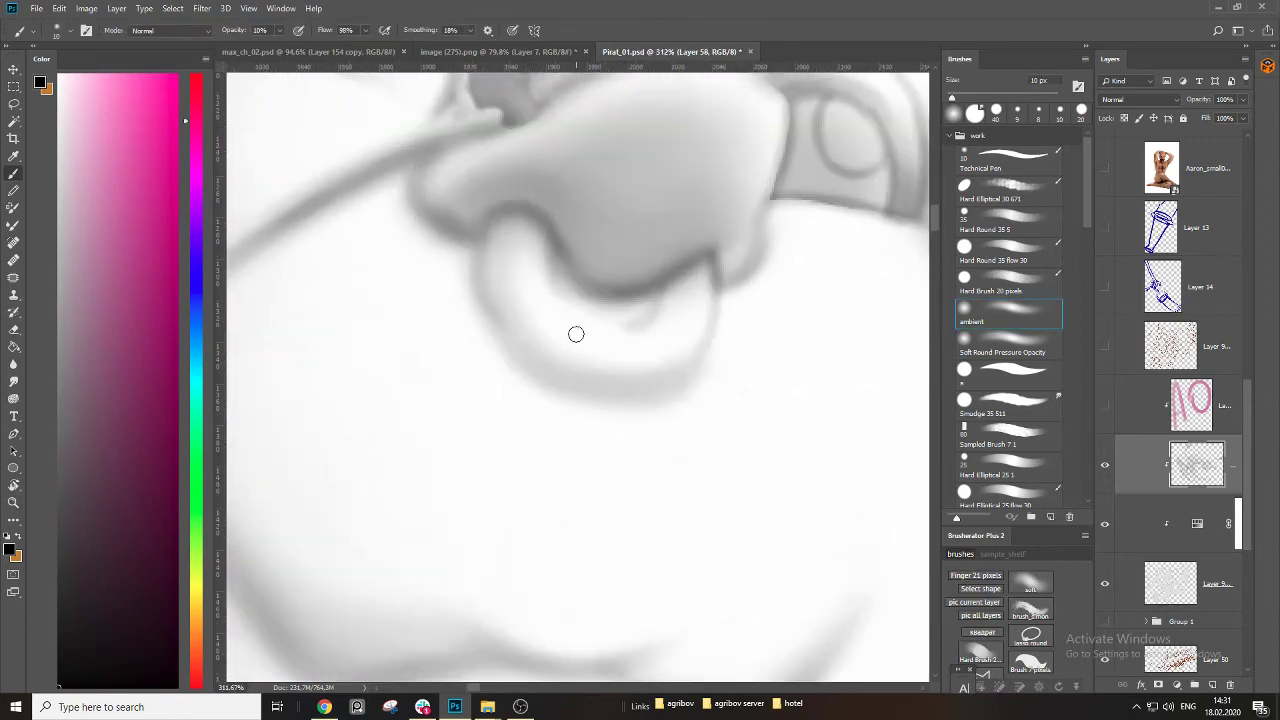
# Shade the gap between the nose tip and the nose ring's inner edge with the ambient brush, refining at 7 px.
pyautogui.press(']')
pyautogui.moveTo(557, 260)
pyautogui.mouseDown()
pyautogui.moveTo(623, 309)
pyautogui.moveTo(651, 294)
pyautogui.moveTo(551, 272)
pyautogui.moveTo(657, 291)
pyautogui.mouseUp()
pyautogui.press('[')
pyautogui.press('[')
pyautogui.moveTo(559, 257)
pyautogui.mouseDown()
pyautogui.moveTo(590, 317)
pyautogui.moveTo(625, 316)
pyautogui.mouseUp()
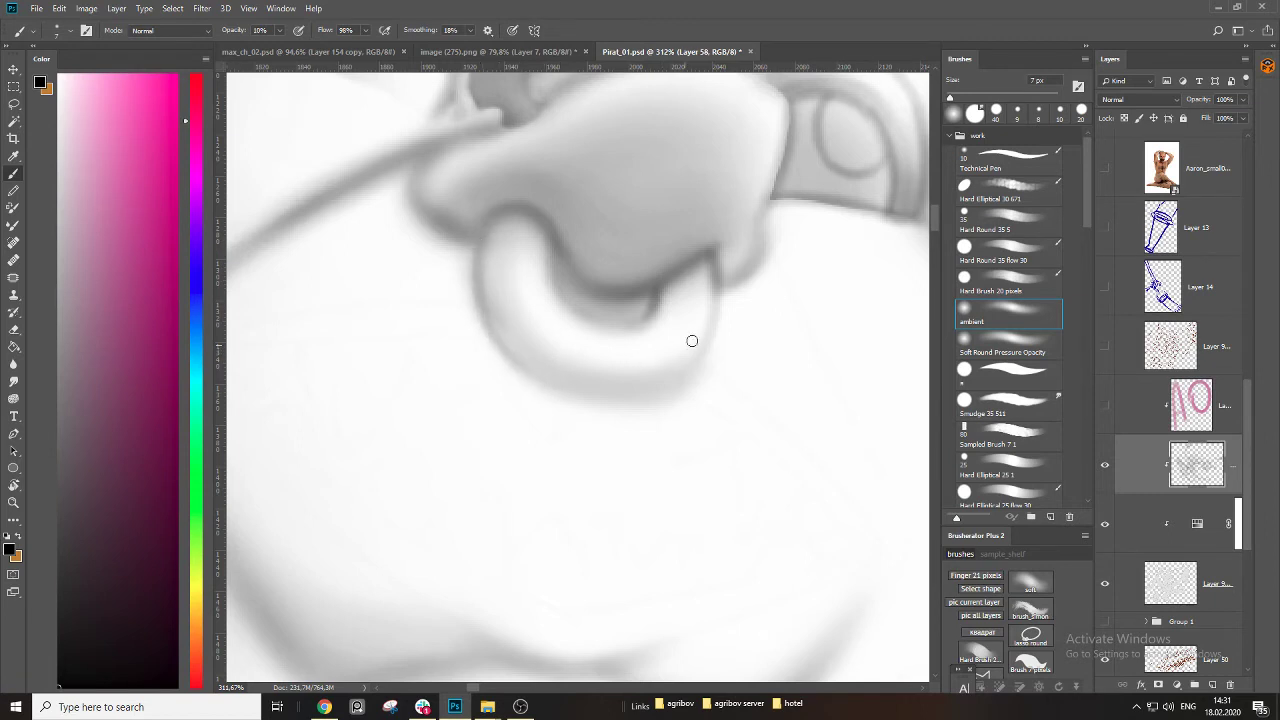
pyautogui.moveTo(697, 308); pyautogui.dragTo(593, 347)
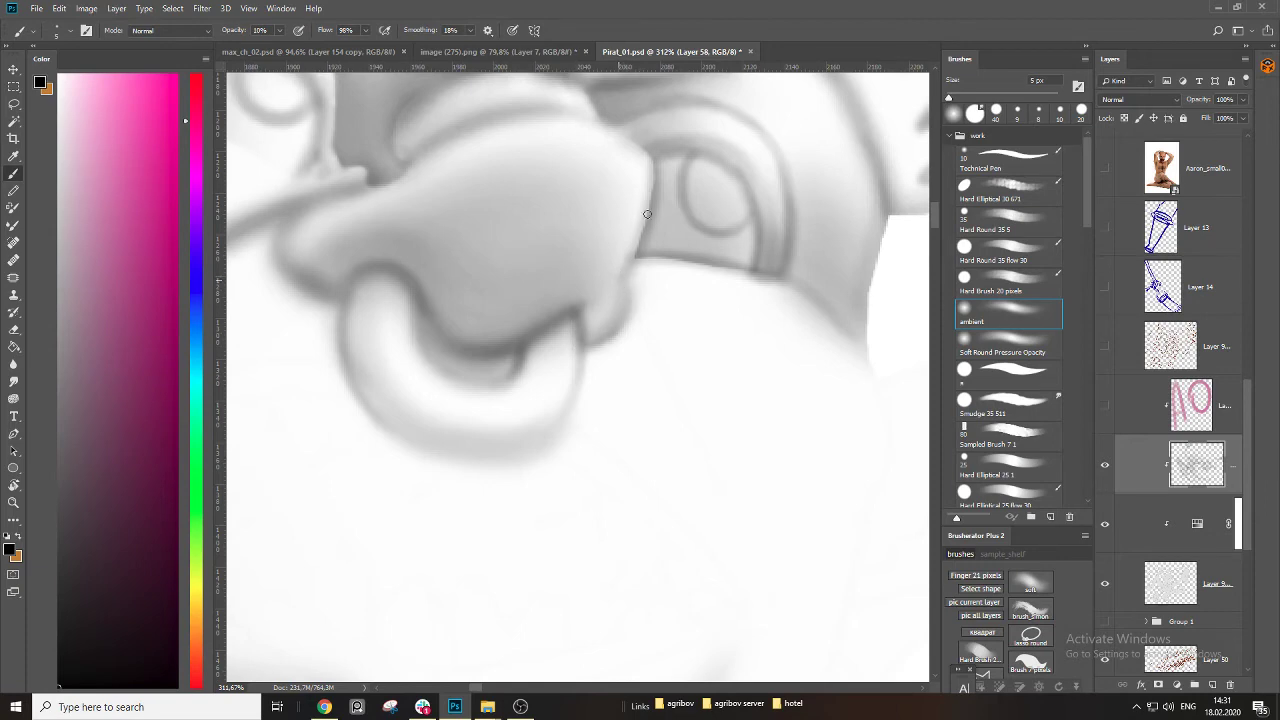
# Examine the shading around the nose, right eye and right eyebrow without the line art.
pyautogui.moveTo(600, 296); pyautogui.dragTo(526, 323)
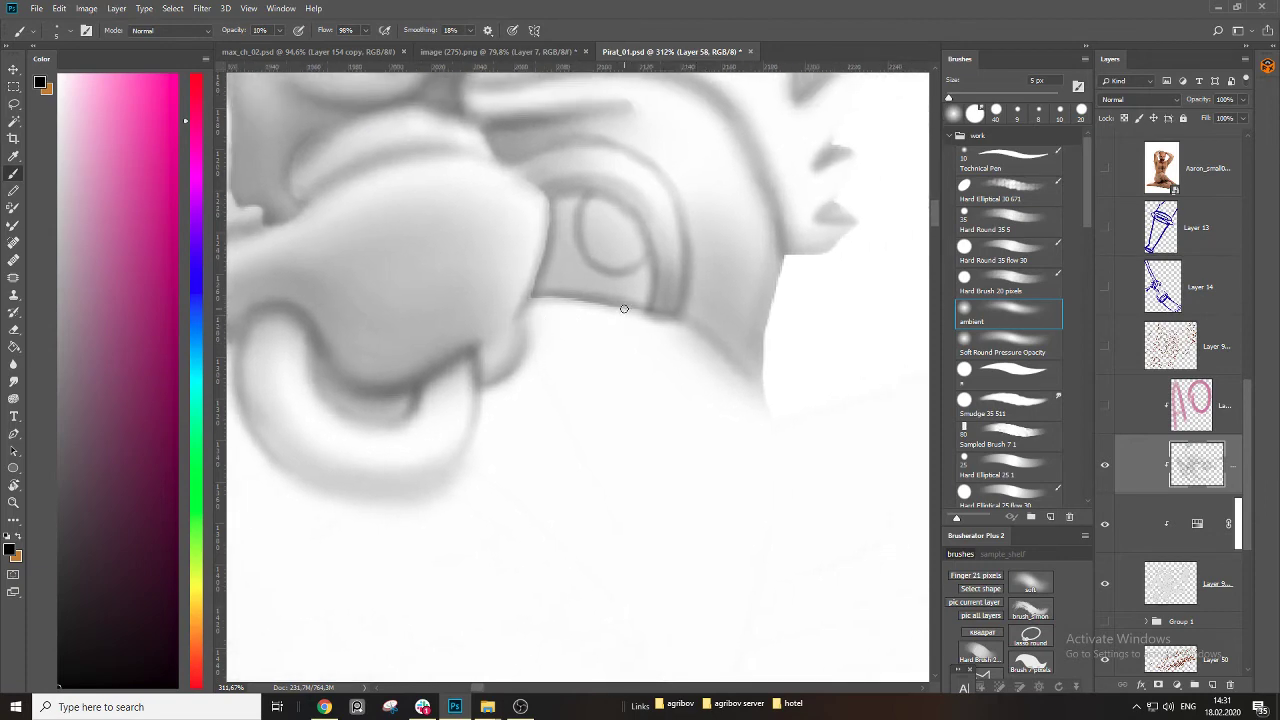
pyautogui.moveTo(733, 366)
pyautogui.mouseDown()
pyautogui.moveTo(751, 363)
pyautogui.moveTo(600, 514)
pyautogui.moveTo(607, 505)
pyautogui.mouseUp()
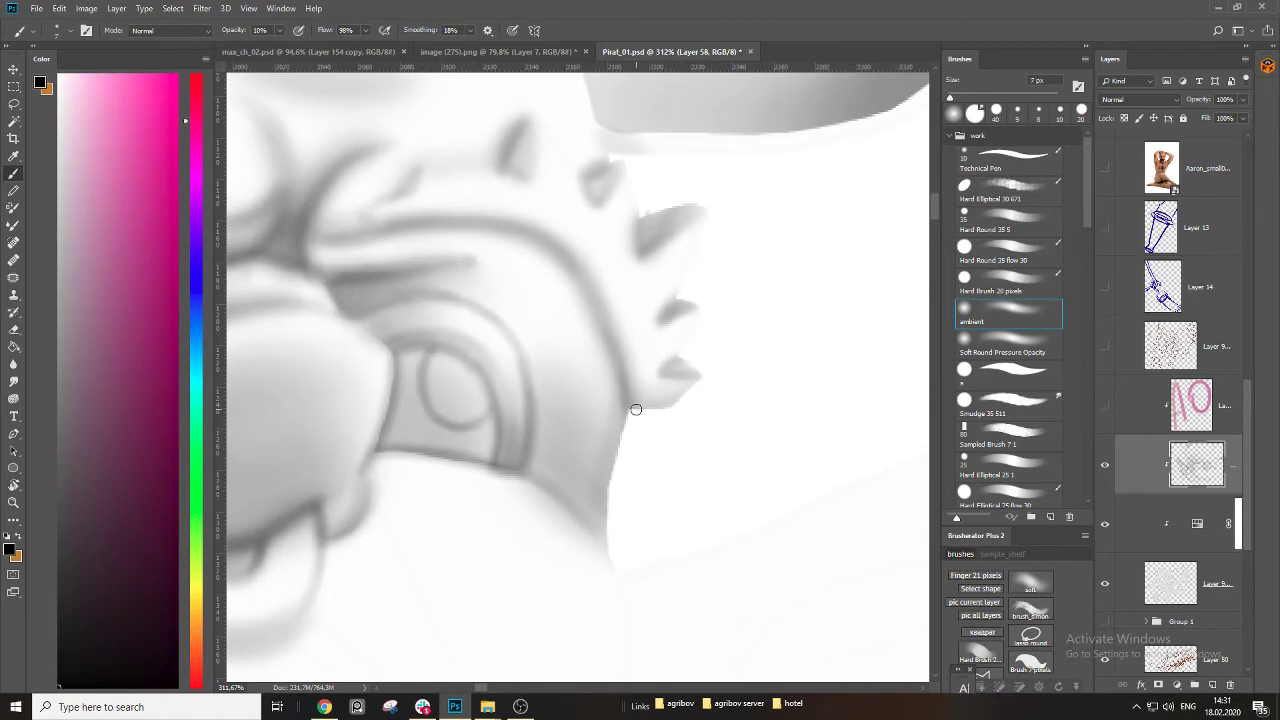
pyautogui.press(']')
pyautogui.press(']')
pyautogui.press(']')
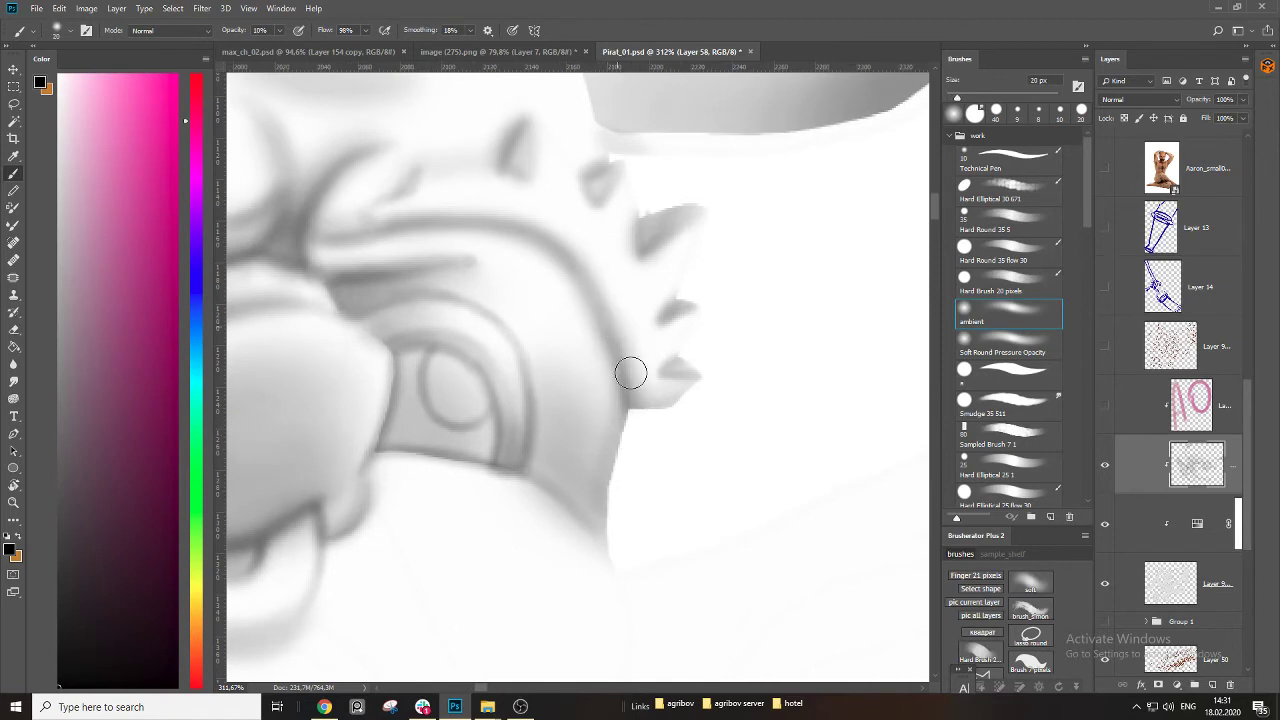
pyautogui.moveTo(691, 386); pyautogui.dragTo(798, 466)
pyautogui.press('[')
pyautogui.press('[')
pyautogui.press('[')
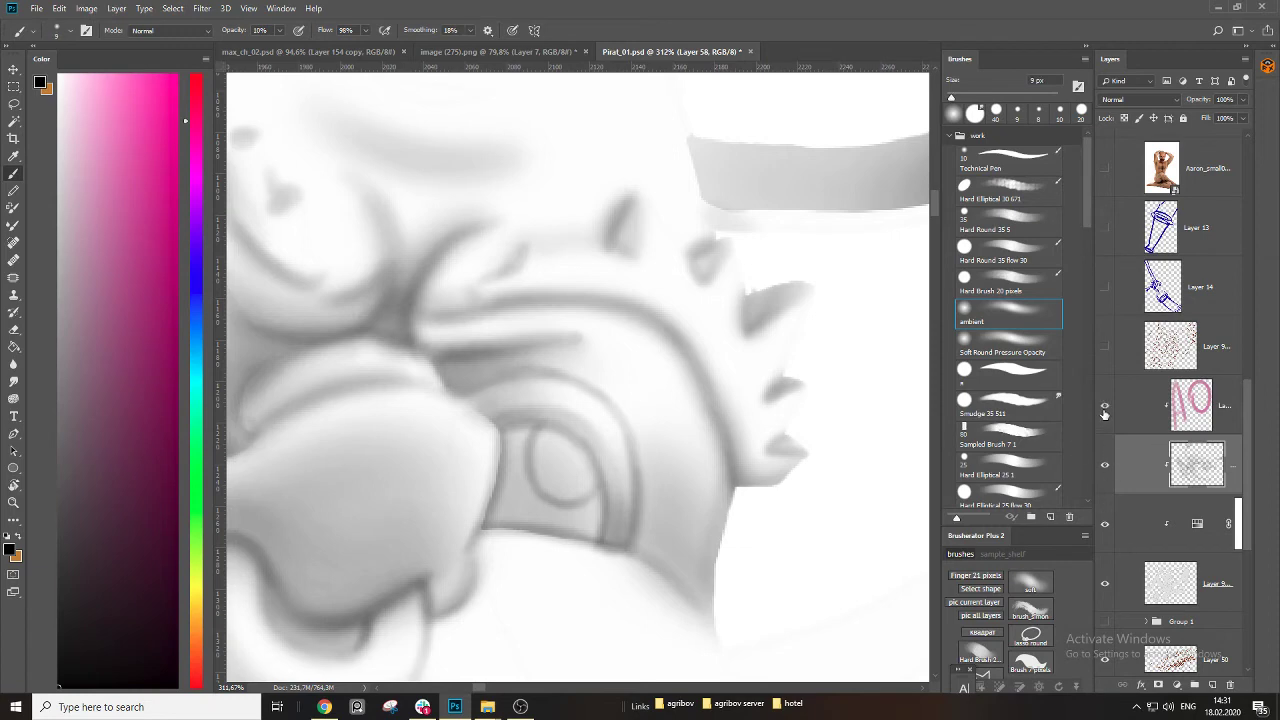
# Hide the clipped adjustment layer and deepen the shadow along the right eyebrow's lower edge with the ambient brush at 8 px.
pyautogui.click(1106, 532)
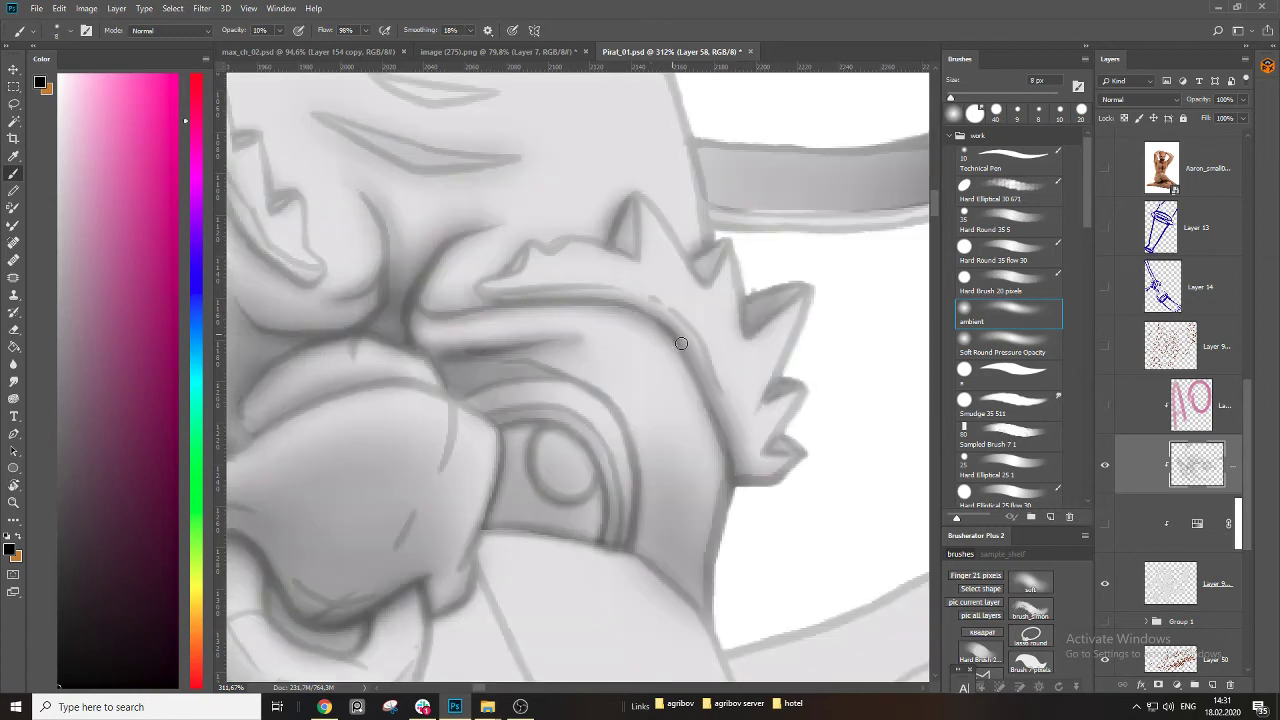
pyautogui.moveTo(681, 343)
pyautogui.mouseDown()
pyautogui.moveTo(722, 435)
pyautogui.moveTo(732, 431)
pyautogui.mouseUp()
pyautogui.moveTo(772, 367)
pyautogui.mouseDown()
pyautogui.moveTo(684, 392)
pyautogui.moveTo(756, 355)
pyautogui.mouseUp()
pyautogui.press(']')
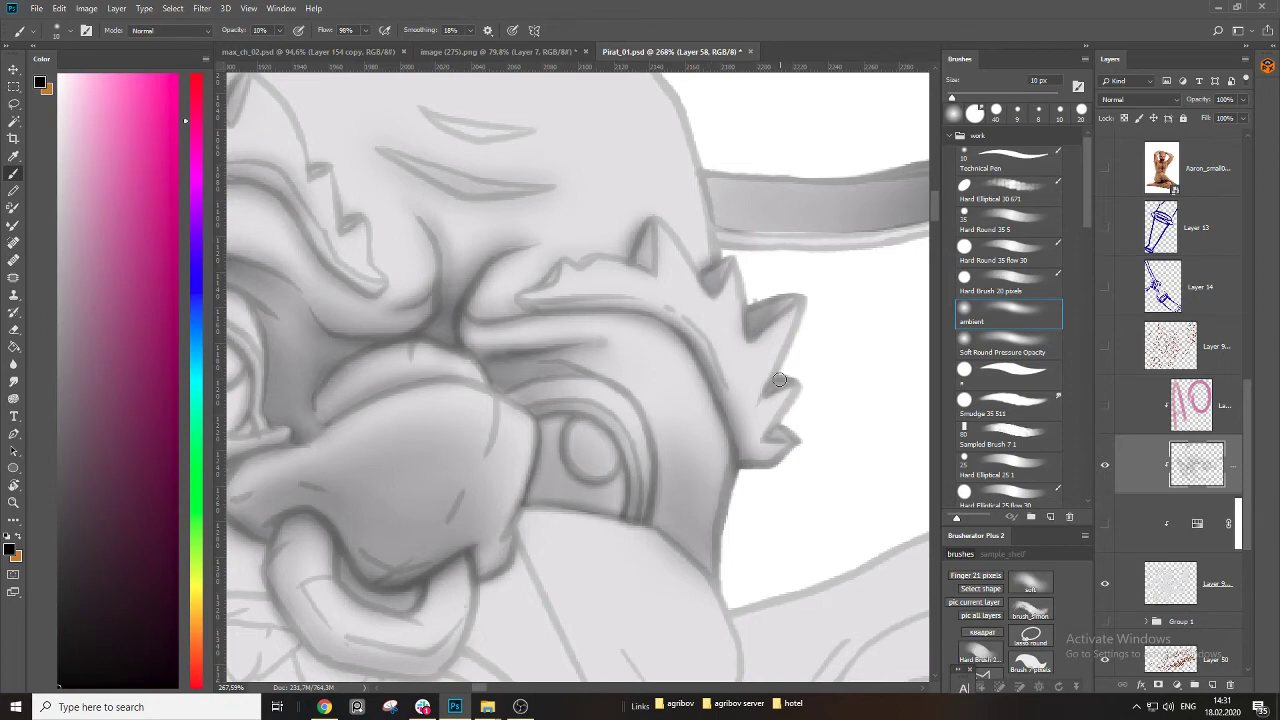
# Shade the goggle strap where it meets the right side of the head, working with the ambient brush at 15 px.
pyautogui.scroll(-4, 780, 381)
pyautogui.scroll(5, 786, 309)
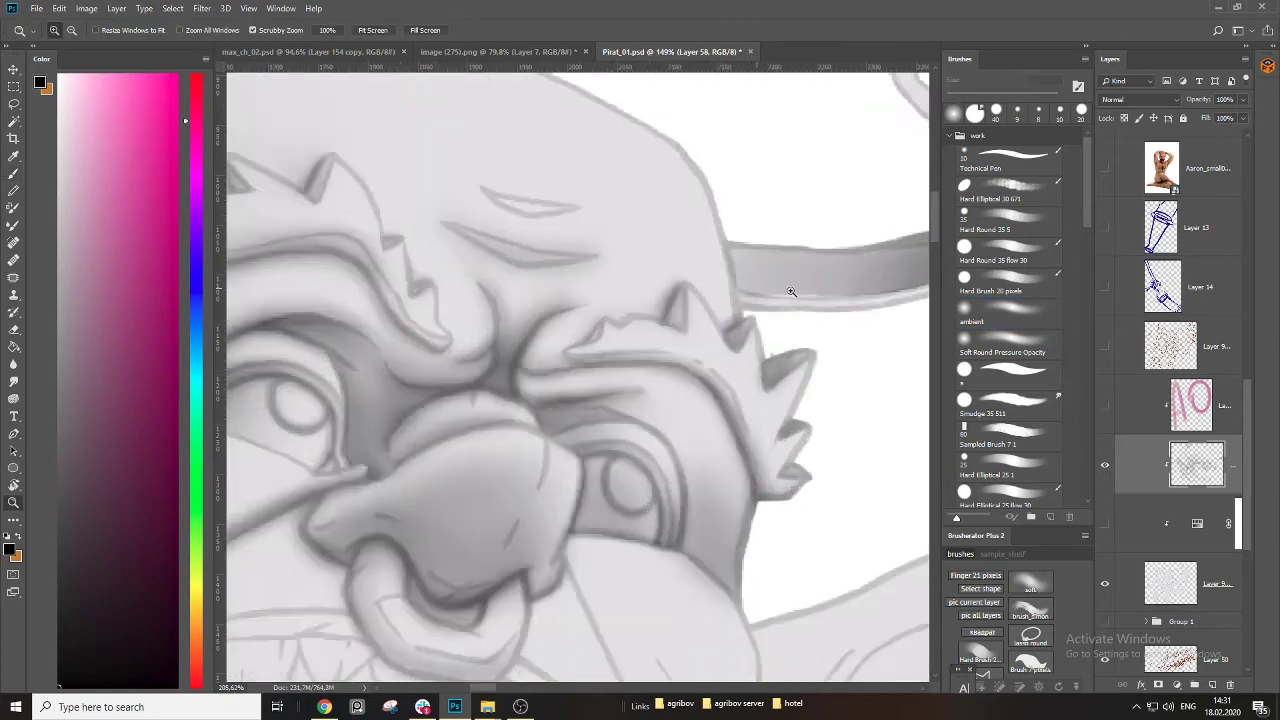
pyautogui.moveTo(743, 291)
pyautogui.mouseDown()
pyautogui.moveTo(866, 303)
pyautogui.moveTo(681, 414)
pyautogui.mouseUp()
pyautogui.hotkey('ctrl', 'z')
pyautogui.press(']')
pyautogui.press(']')
pyautogui.press(']')
pyautogui.press(']')
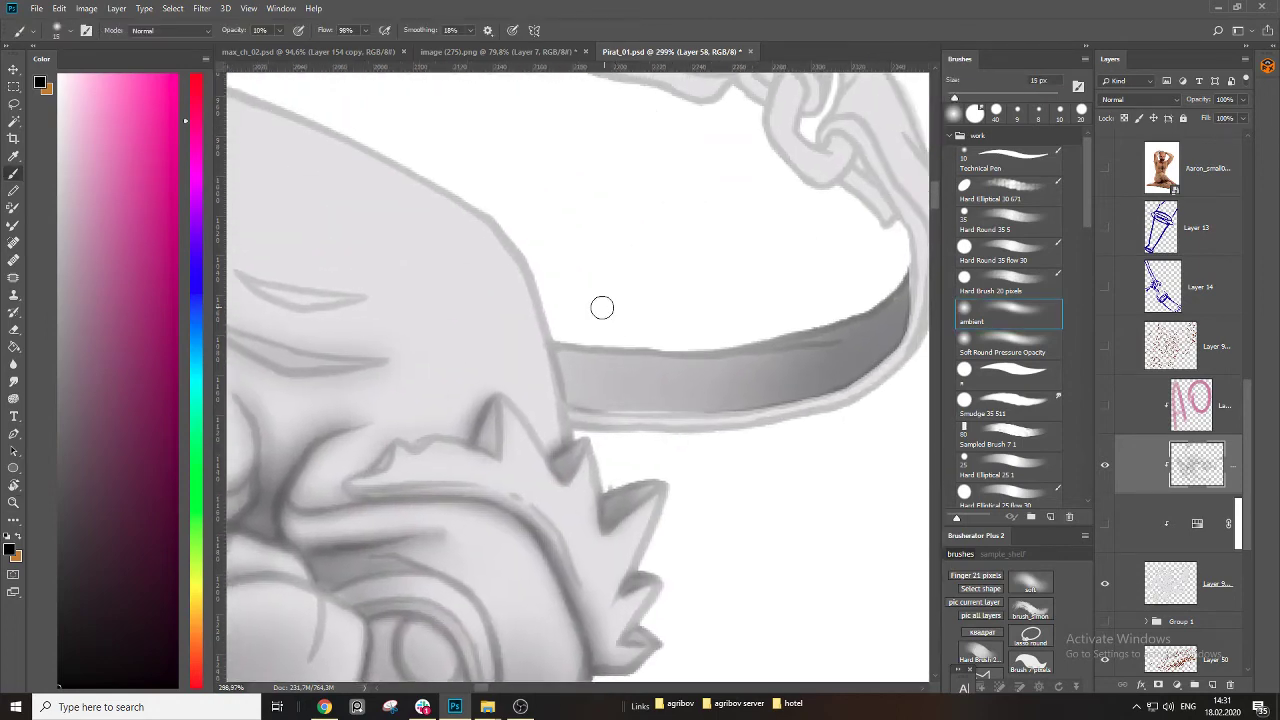
pyautogui.press('[')
pyautogui.press('[')
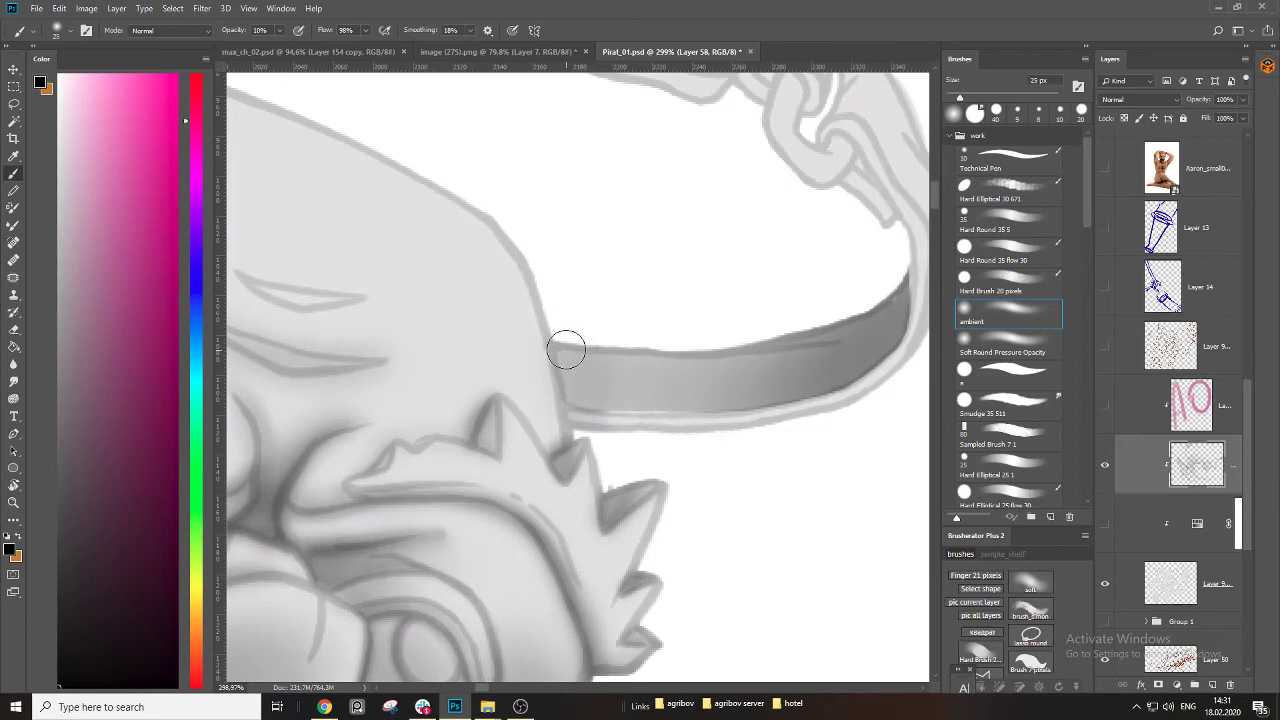
pyautogui.press(']')
pyautogui.moveTo(562, 345); pyautogui.dragTo(597, 443)
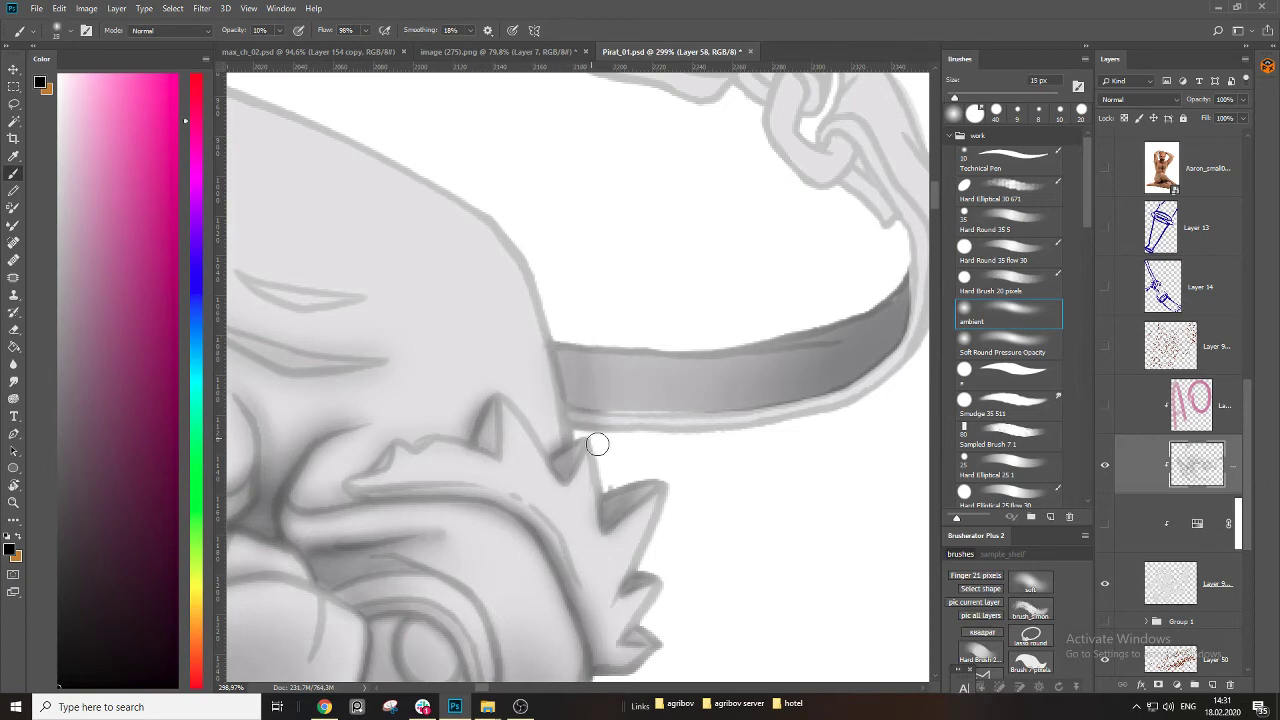
pyautogui.moveTo(602, 349)
pyautogui.mouseDown()
pyautogui.moveTo(617, 441)
pyautogui.moveTo(691, 437)
pyautogui.moveTo(721, 403)
pyautogui.mouseUp()
# Even out the shading along the right goggle strap with the ambient brush at 45 px.
pyautogui.press(']')
pyautogui.press(']')
pyautogui.press(']')
pyautogui.press(']')
pyautogui.press(']')
pyautogui.press(']')
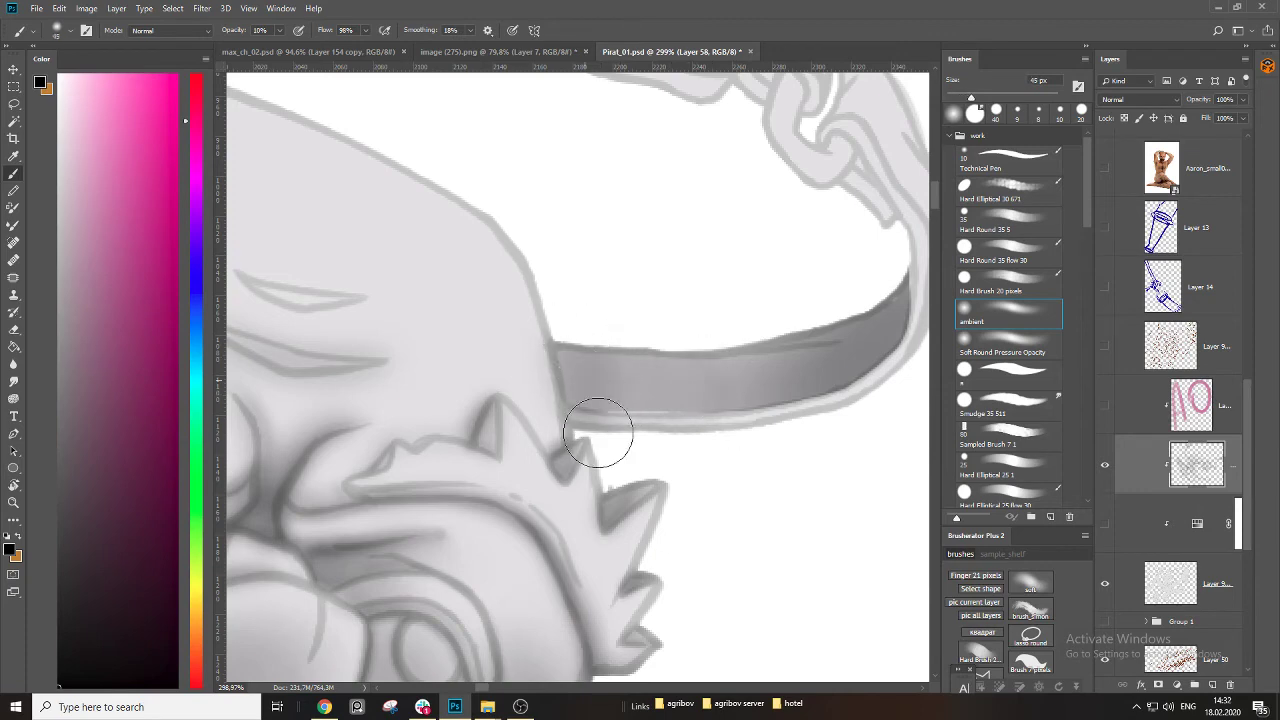
pyautogui.moveTo(662, 433)
pyautogui.mouseDown()
pyautogui.moveTo(700, 431)
pyautogui.moveTo(761, 376)
pyautogui.mouseUp()
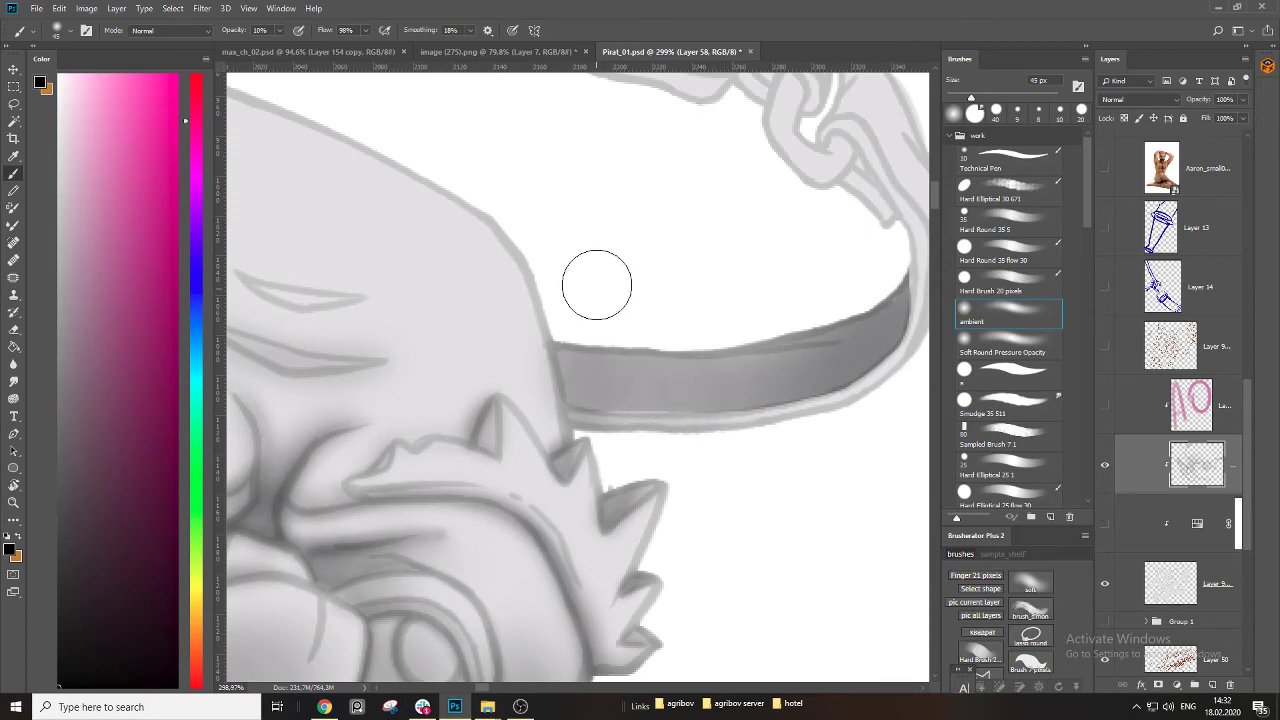
# Shade the left goggle strap's underside and the small tab beneath it near the ring, refining with the ambient brush at 5 px.
pyautogui.press('[')
pyautogui.press('[')
pyautogui.scroll(-6, 797, 446)
pyautogui.press('[')
pyautogui.moveTo(637, 314); pyautogui.dragTo(758, 366)
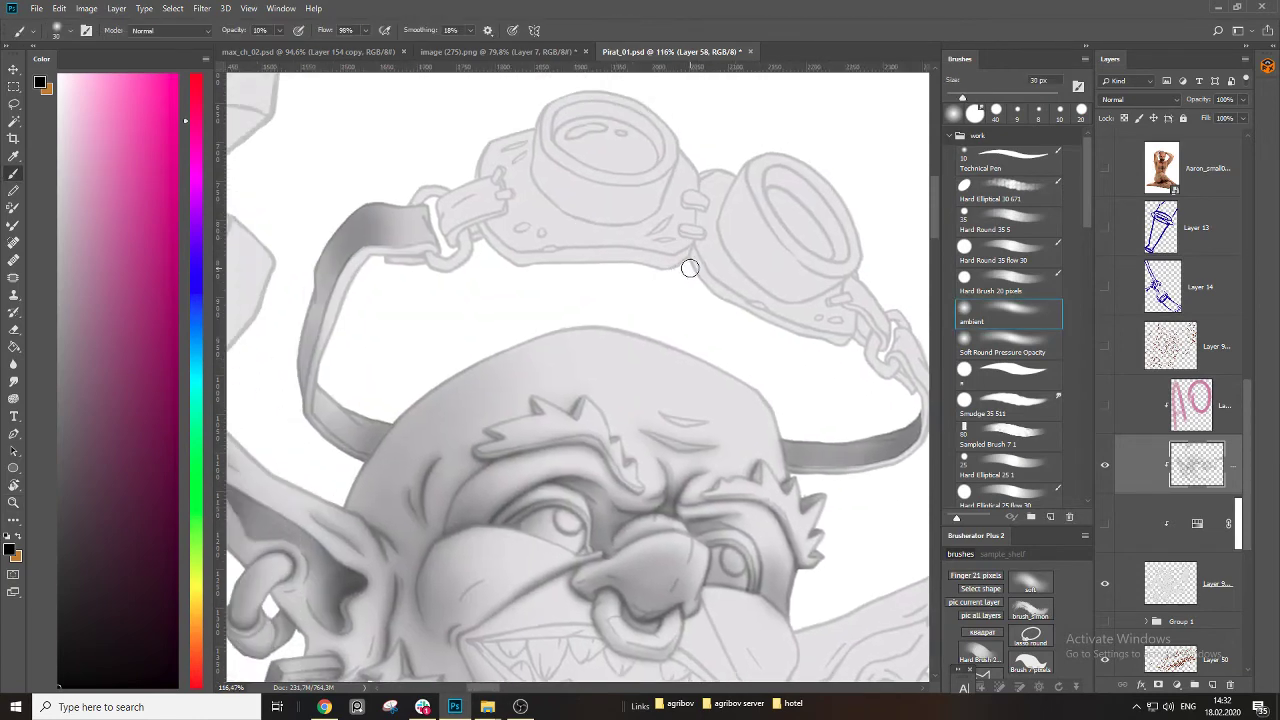
pyautogui.moveTo(599, 335); pyautogui.dragTo(675, 387)
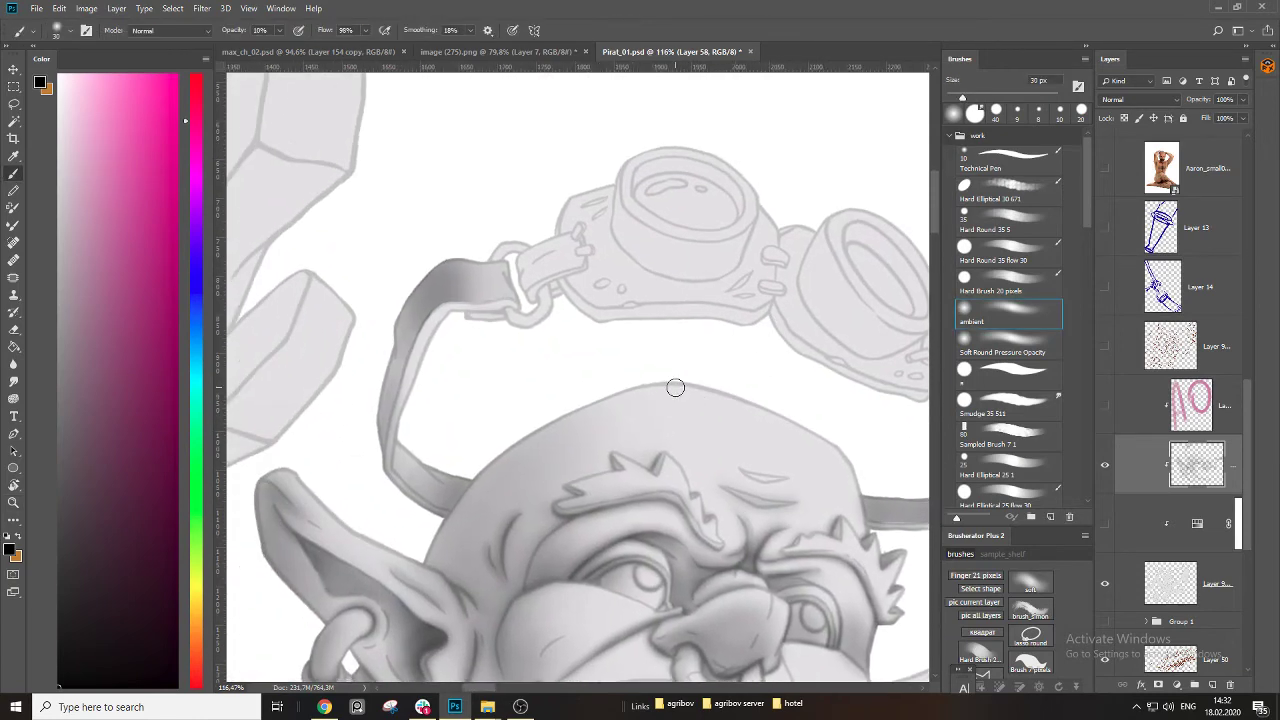
pyautogui.moveTo(581, 356); pyautogui.dragTo(595, 410)
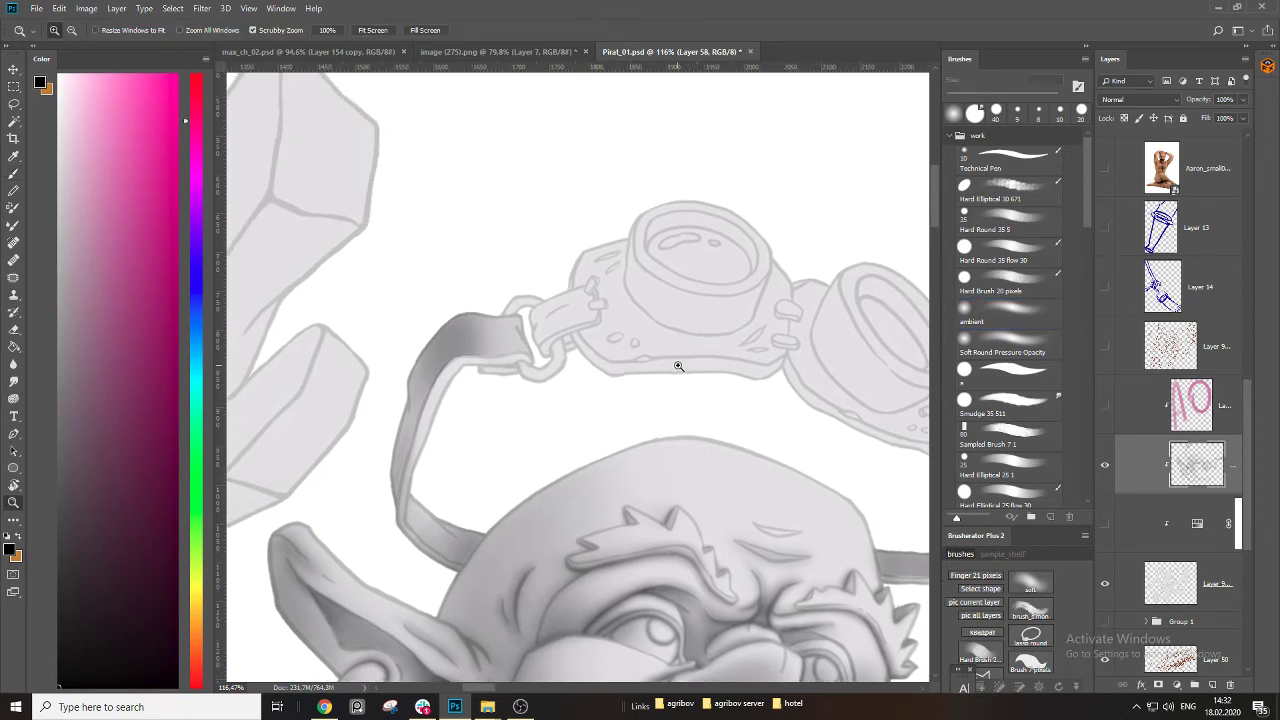
pyautogui.moveTo(677, 366); pyautogui.dragTo(706, 384)
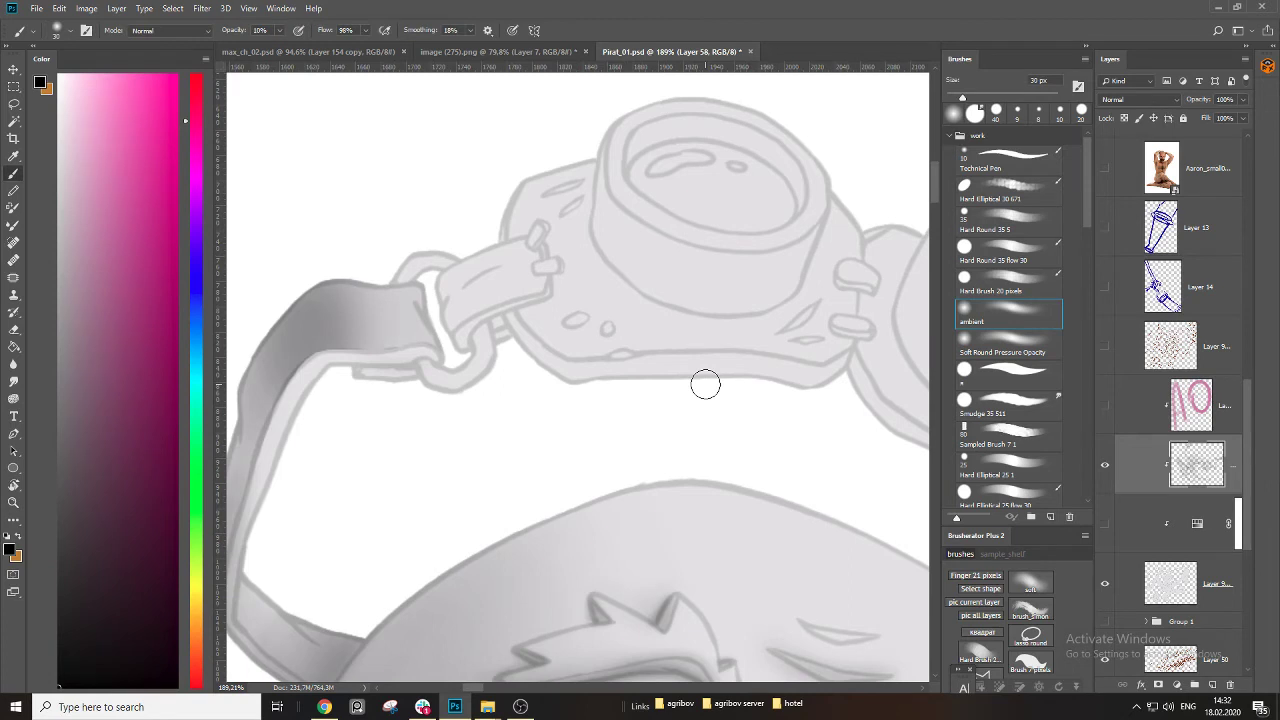
pyautogui.moveTo(478, 371); pyautogui.dragTo(507, 395)
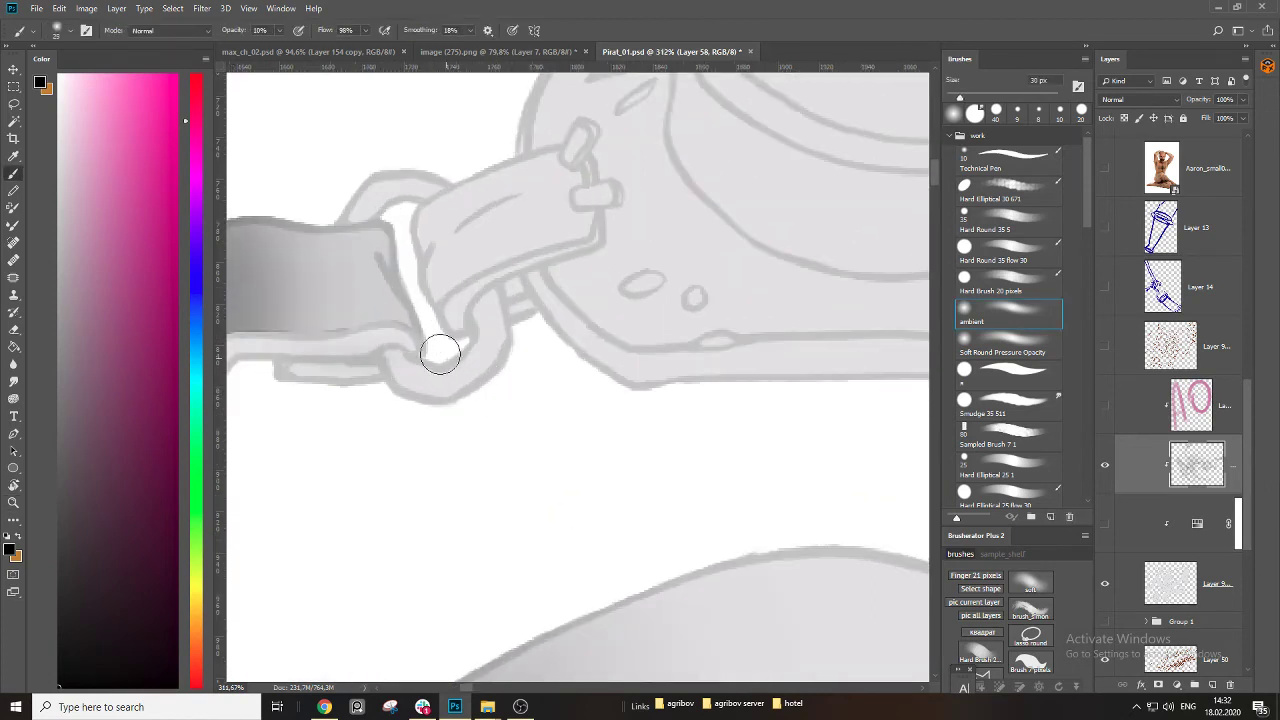
pyautogui.press('[')
pyautogui.moveTo(388, 349); pyautogui.dragTo(300, 356)
pyautogui.moveTo(325, 367); pyautogui.dragTo(663, 321)
pyautogui.press('[')
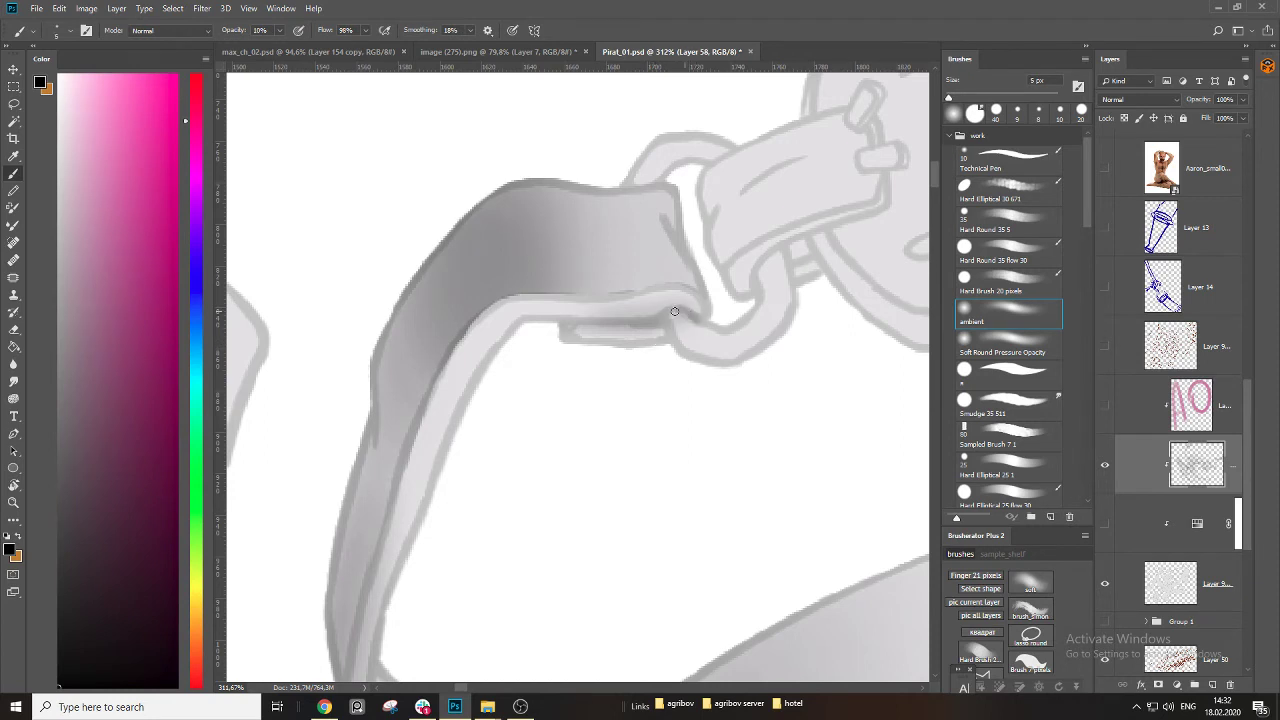
pyautogui.moveTo(558, 327); pyautogui.dragTo(656, 322)
# Deepen the shading at the left strap's end and its crease beside the ring, using the ambient brush at 20 px and 10 px.
pyautogui.press(']')
pyautogui.press(']')
pyautogui.press(']')
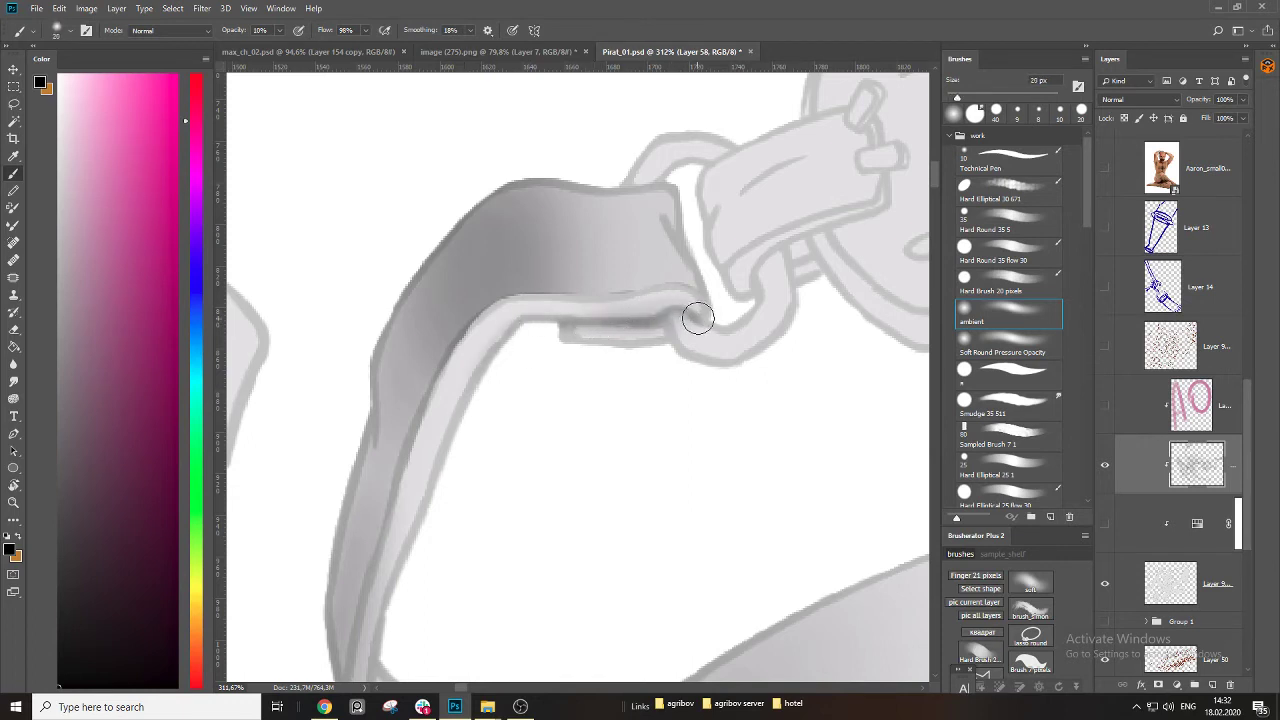
pyautogui.moveTo(666, 268); pyautogui.dragTo(549, 392)
pyautogui.press('[')
pyautogui.press('[')
pyautogui.moveTo(543, 334); pyautogui.dragTo(586, 394)
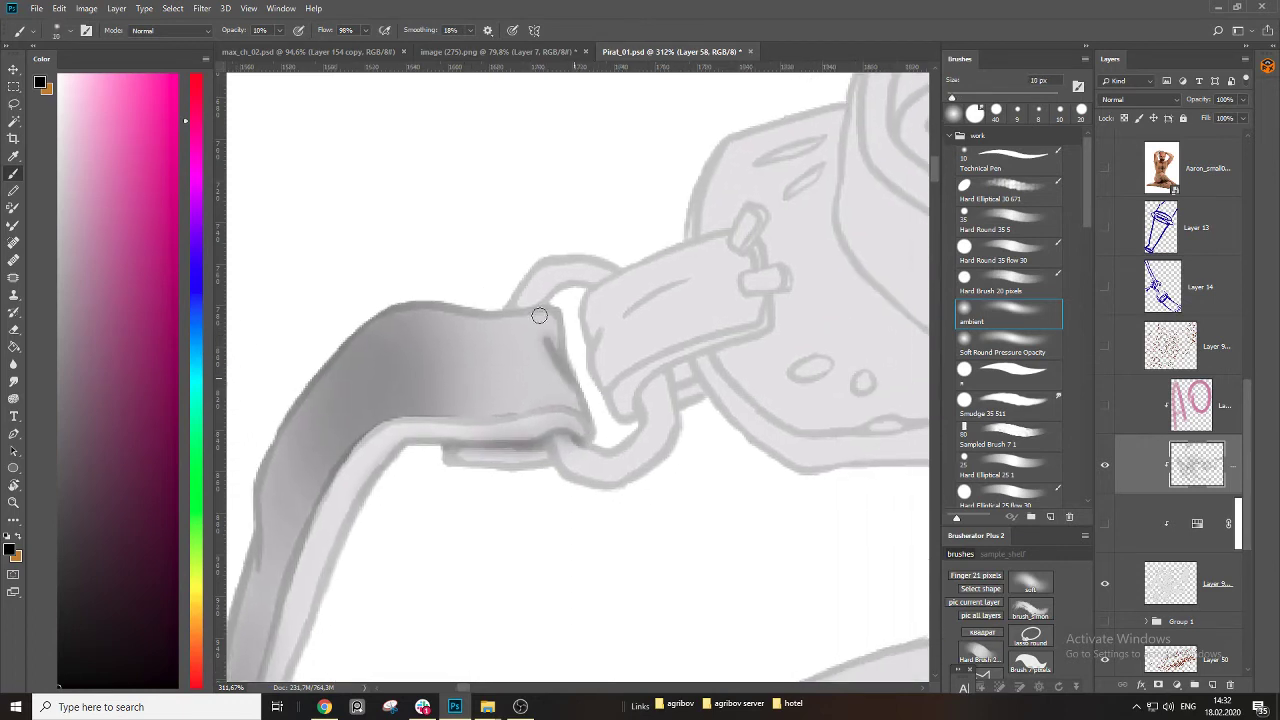
# Shade the upper arc of the strap's metal ring with the ambient brush, redoing one stroke.
pyautogui.moveTo(506, 307)
pyautogui.mouseDown()
pyautogui.moveTo(551, 287)
pyautogui.moveTo(597, 290)
pyautogui.moveTo(512, 308)
pyautogui.moveTo(578, 252)
pyautogui.moveTo(506, 306)
pyautogui.moveTo(566, 260)
pyautogui.mouseUp()
pyautogui.press(']')
pyautogui.hotkey('ctrl', 'z')
pyautogui.press(']')
pyautogui.press('[')
pyautogui.press('[')
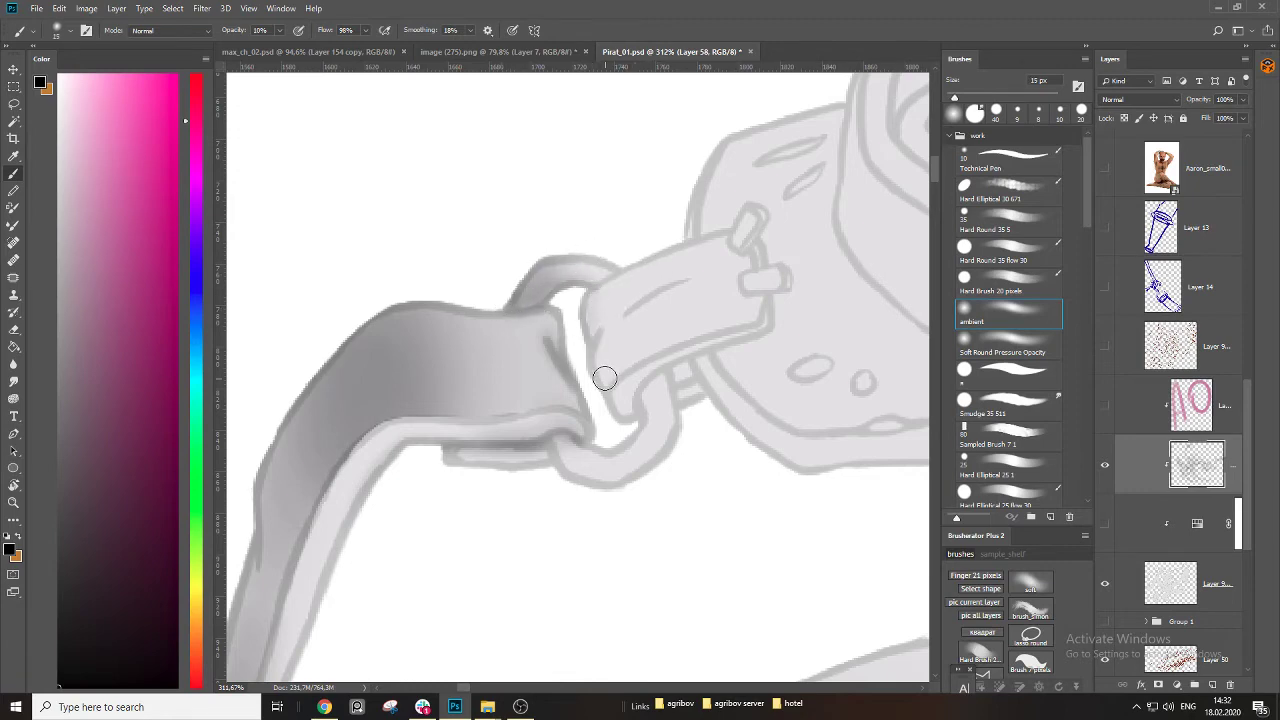
# Paint the shadow that the short leather tab casts on the ring and the goggle frame below it.
pyautogui.moveTo(601, 405)
pyautogui.mouseDown()
pyautogui.moveTo(638, 430)
pyautogui.moveTo(634, 404)
pyautogui.moveTo(671, 369)
pyautogui.moveTo(746, 339)
pyautogui.moveTo(773, 296)
pyautogui.moveTo(775, 311)
pyautogui.moveTo(637, 390)
pyautogui.moveTo(641, 419)
pyautogui.moveTo(571, 374)
pyautogui.moveTo(647, 385)
pyautogui.mouseUp()
pyautogui.press(']')
pyautogui.press(']')
pyautogui.press(']')
pyautogui.press('[')
pyautogui.moveTo(618, 331); pyautogui.dragTo(619, 402)
pyautogui.press('[')
pyautogui.moveTo(583, 354)
pyautogui.mouseDown()
pyautogui.moveTo(573, 388)
pyautogui.moveTo(551, 347)
pyautogui.moveTo(580, 383)
pyautogui.moveTo(536, 346)
pyautogui.moveTo(545, 307)
pyautogui.moveTo(551, 334)
pyautogui.moveTo(595, 270)
pyautogui.moveTo(524, 338)
pyautogui.mouseUp()
pyautogui.press(']')
pyautogui.press('[')
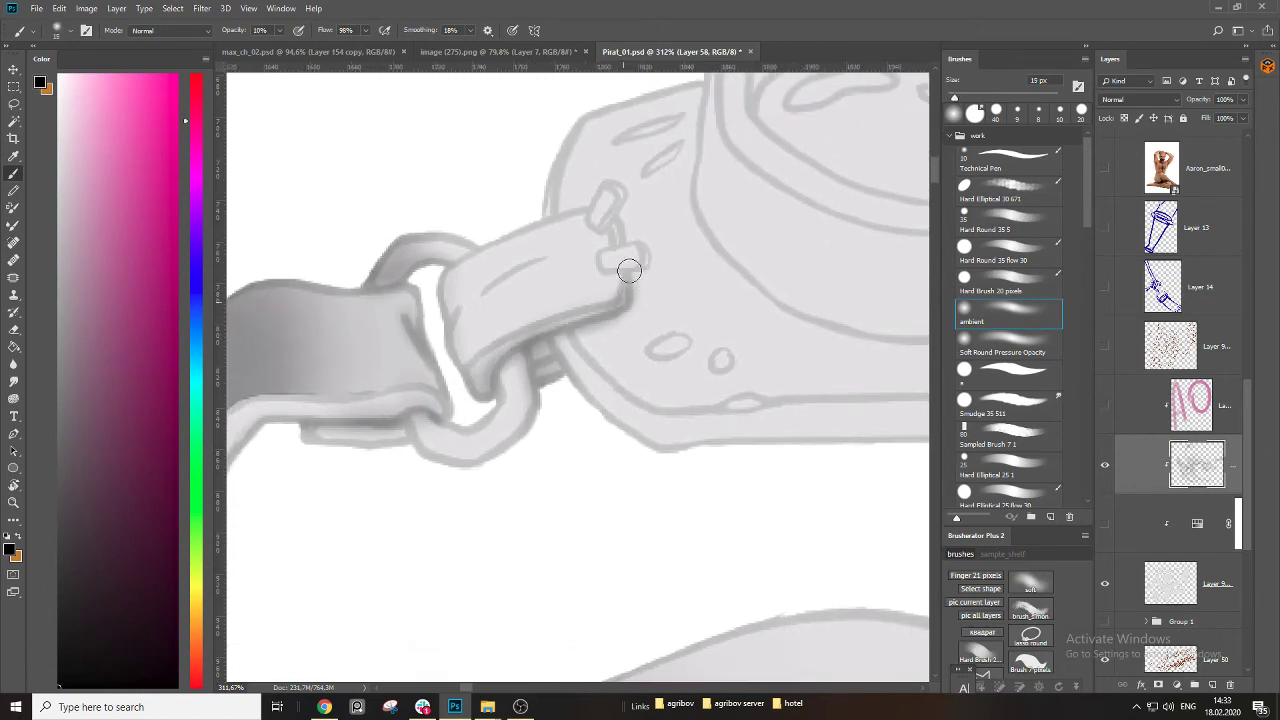
# Shade around the stitches and the leather tab's outer end with the ambient brush at 6 px and 5 px.
pyautogui.press('[')
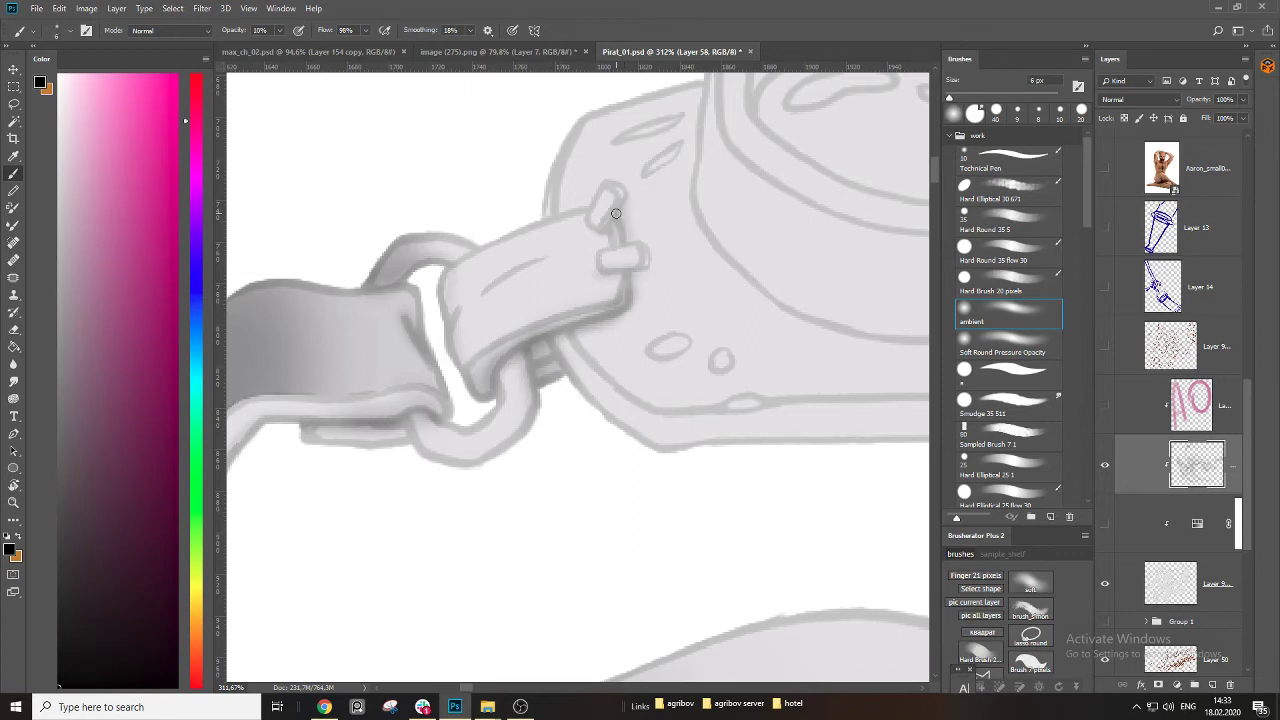
pyautogui.moveTo(635, 294); pyautogui.dragTo(623, 271)
pyautogui.press('[')
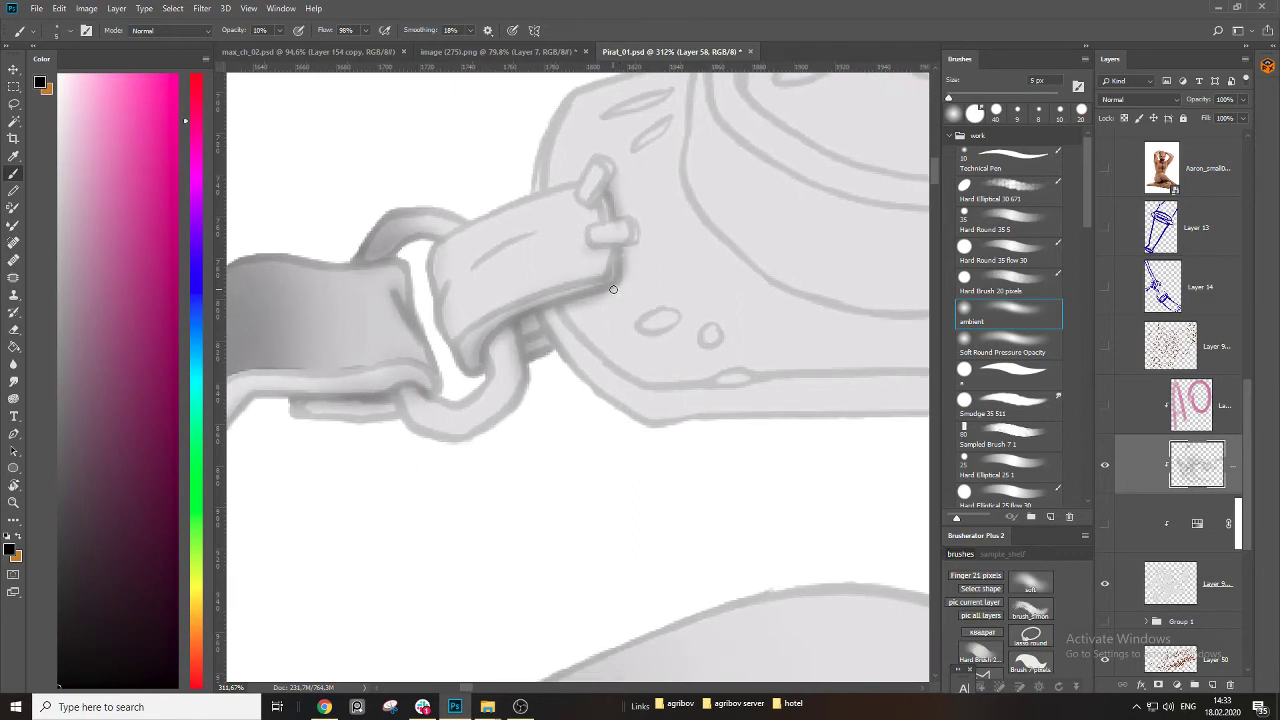
# Shade the lower-left bevel of the left goggle's frame with the ambient brush at 25 px.
pyautogui.moveTo(534, 318)
pyautogui.mouseDown()
pyautogui.moveTo(612, 308)
pyautogui.moveTo(694, 389)
pyautogui.mouseUp()
pyautogui.press(']')
pyautogui.press(']')
pyautogui.press(']')
pyautogui.press(']')
pyautogui.press(']')
pyautogui.press(']')
pyautogui.moveTo(623, 297)
pyautogui.mouseDown()
pyautogui.moveTo(700, 394)
pyautogui.moveTo(682, 424)
pyautogui.moveTo(583, 424)
pyautogui.mouseUp()
pyautogui.press(']')
pyautogui.moveTo(523, 302); pyautogui.dragTo(640, 411)
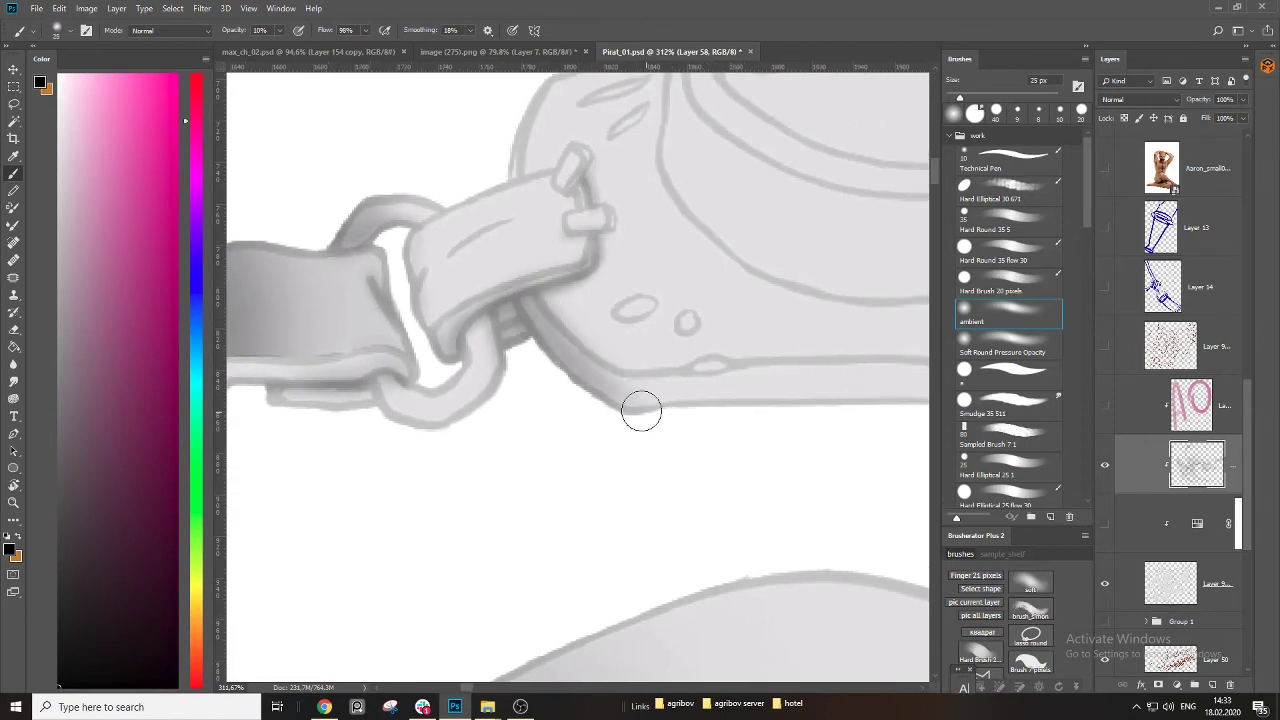
# Shade the lower arc of the strap's metal ring, widening the ambient brush from 10 px to 20 px.
pyautogui.moveTo(496, 428)
pyautogui.mouseDown()
pyautogui.moveTo(715, 384)
pyautogui.moveTo(703, 382)
pyautogui.mouseUp()
pyautogui.press('[')
pyautogui.press('[')
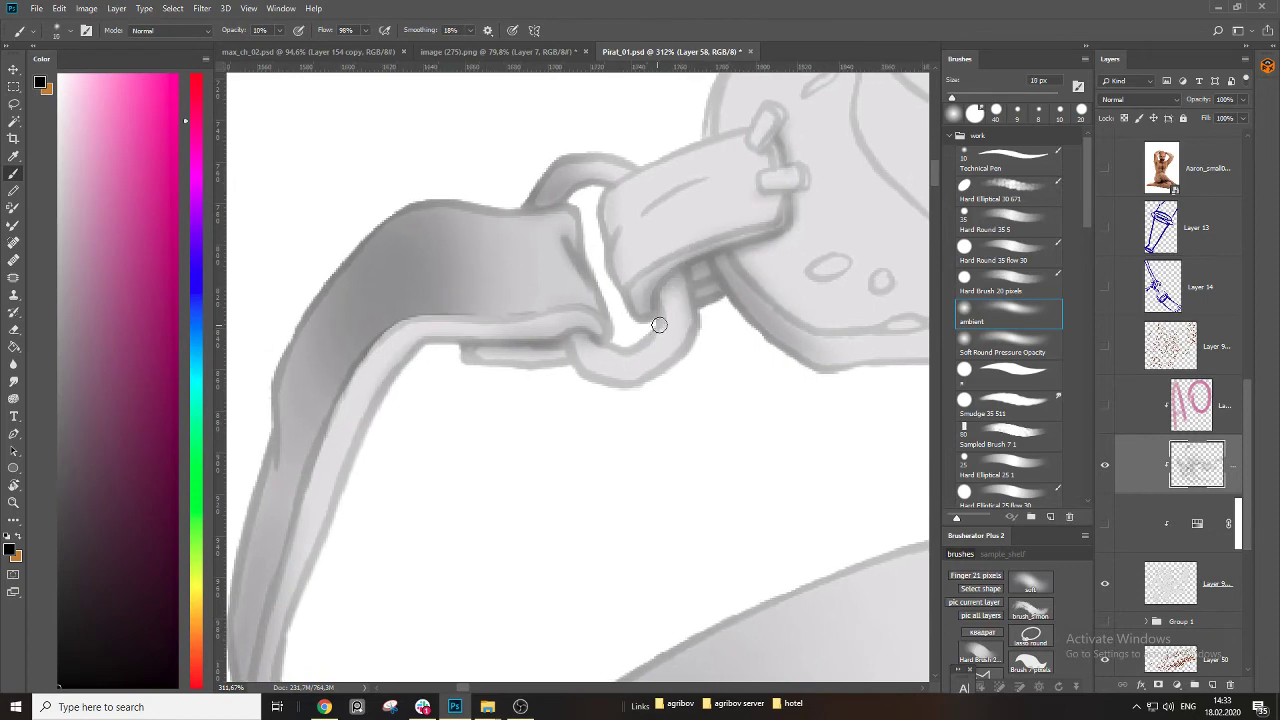
pyautogui.moveTo(665, 298)
pyautogui.mouseDown()
pyautogui.moveTo(618, 344)
pyautogui.moveTo(667, 293)
pyautogui.moveTo(659, 283)
pyautogui.moveTo(624, 352)
pyautogui.moveTo(577, 345)
pyautogui.moveTo(595, 380)
pyautogui.moveTo(634, 375)
pyautogui.mouseUp()
pyautogui.press(']')
pyautogui.moveTo(569, 346)
pyautogui.mouseDown()
pyautogui.moveTo(620, 394)
pyautogui.moveTo(669, 362)
pyautogui.moveTo(591, 384)
pyautogui.moveTo(570, 333)
pyautogui.moveTo(666, 380)
pyautogui.moveTo(679, 342)
pyautogui.mouseUp()
pyautogui.moveTo(571, 357); pyautogui.dragTo(622, 375)
pyautogui.moveTo(634, 320); pyautogui.dragTo(612, 492)
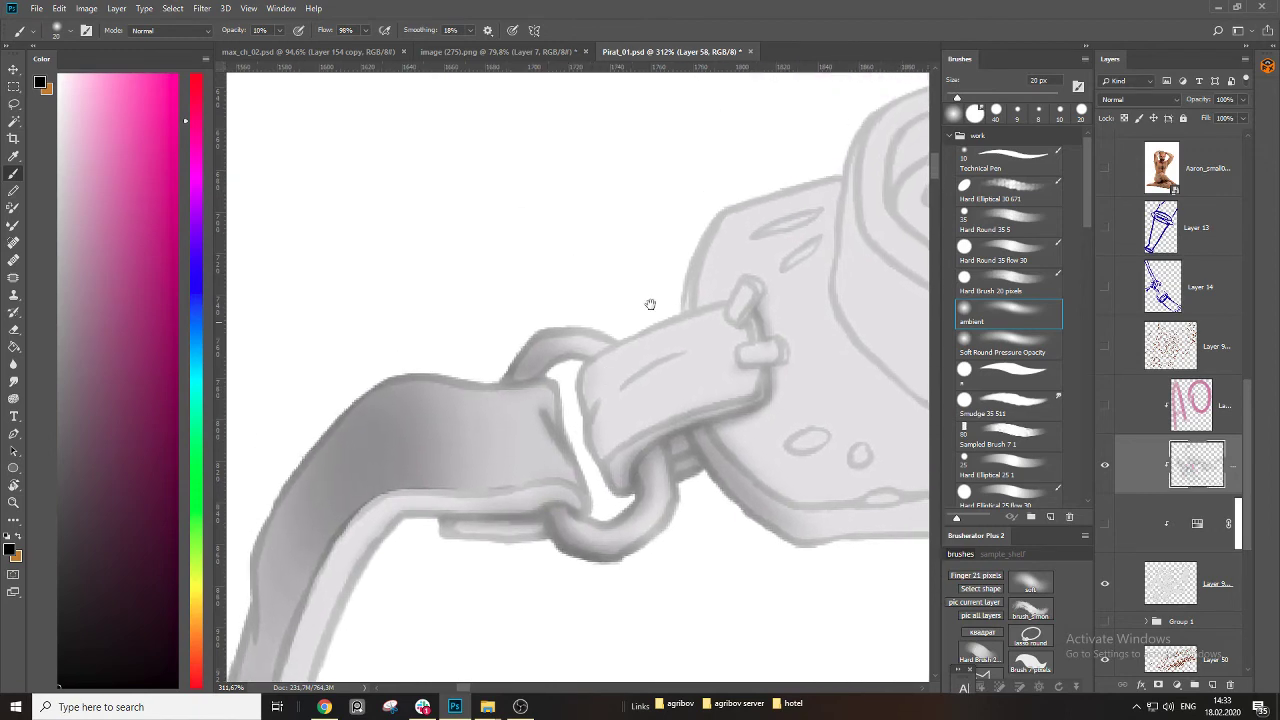
# Shade the outer upper-left edge of the left goggle's frame with the ambient brush at 15 px and 9 px.
pyautogui.press('[')
pyautogui.moveTo(707, 227); pyautogui.dragTo(677, 312)
pyautogui.moveTo(727, 199); pyautogui.dragTo(674, 297)
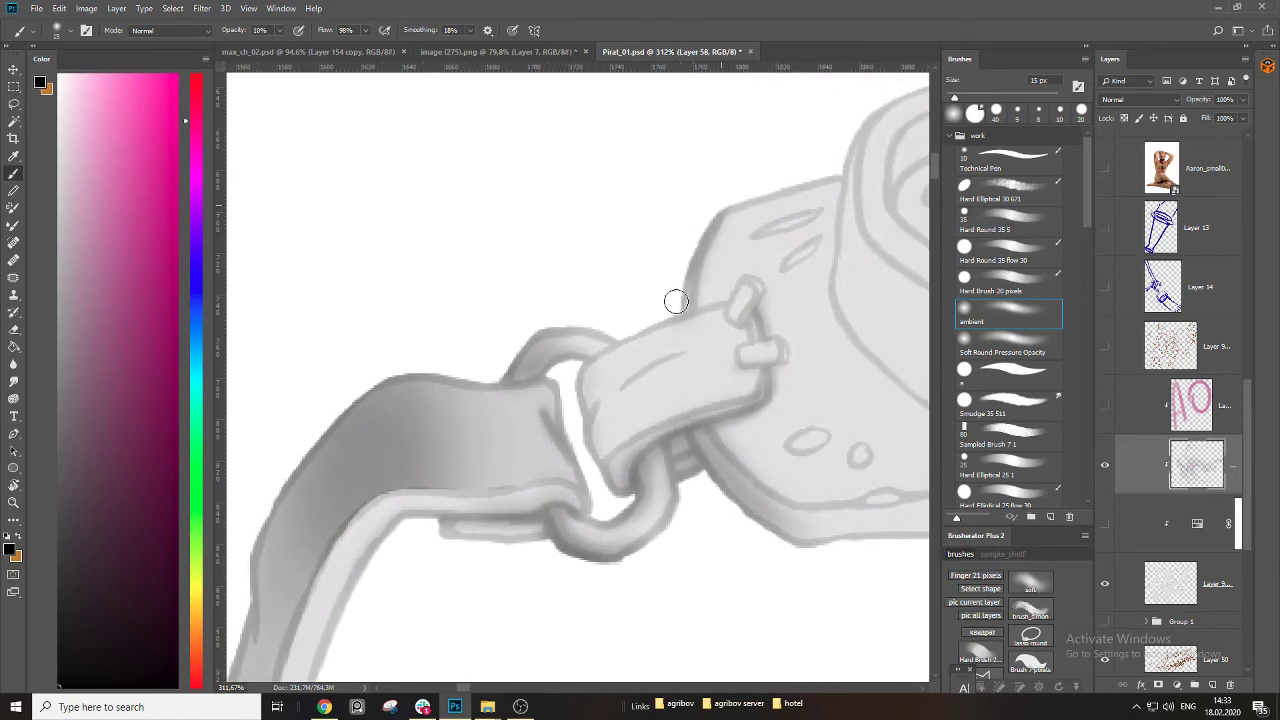
pyautogui.moveTo(723, 205); pyautogui.dragTo(678, 315)
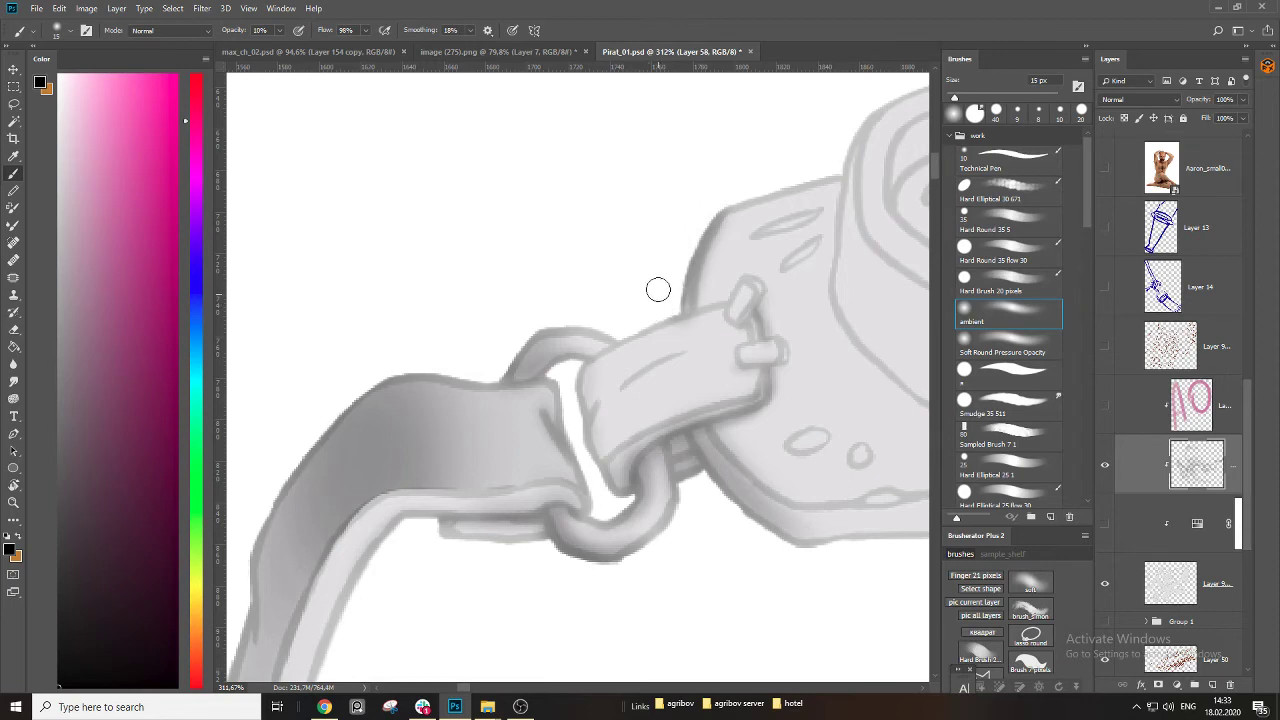
pyautogui.moveTo(682, 322); pyautogui.dragTo(520, 410)
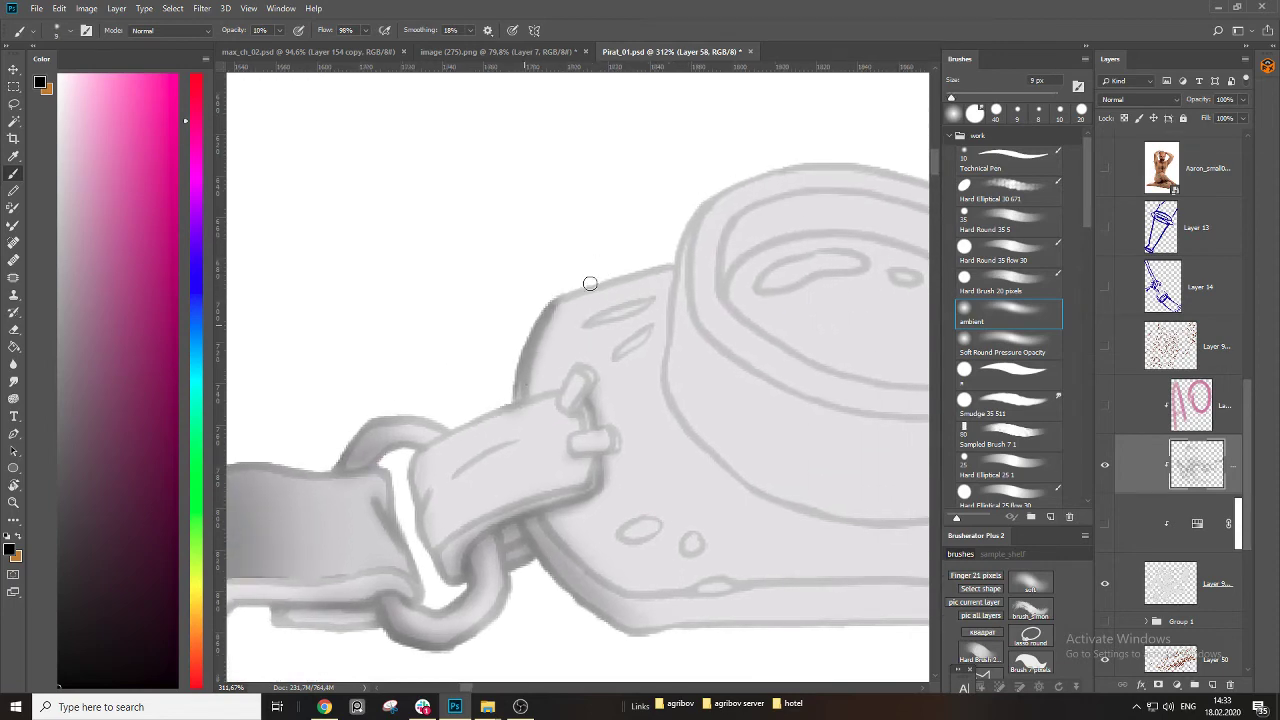
pyautogui.moveTo(590, 283); pyautogui.dragTo(552, 300)
pyautogui.moveTo(513, 397); pyautogui.dragTo(551, 329)
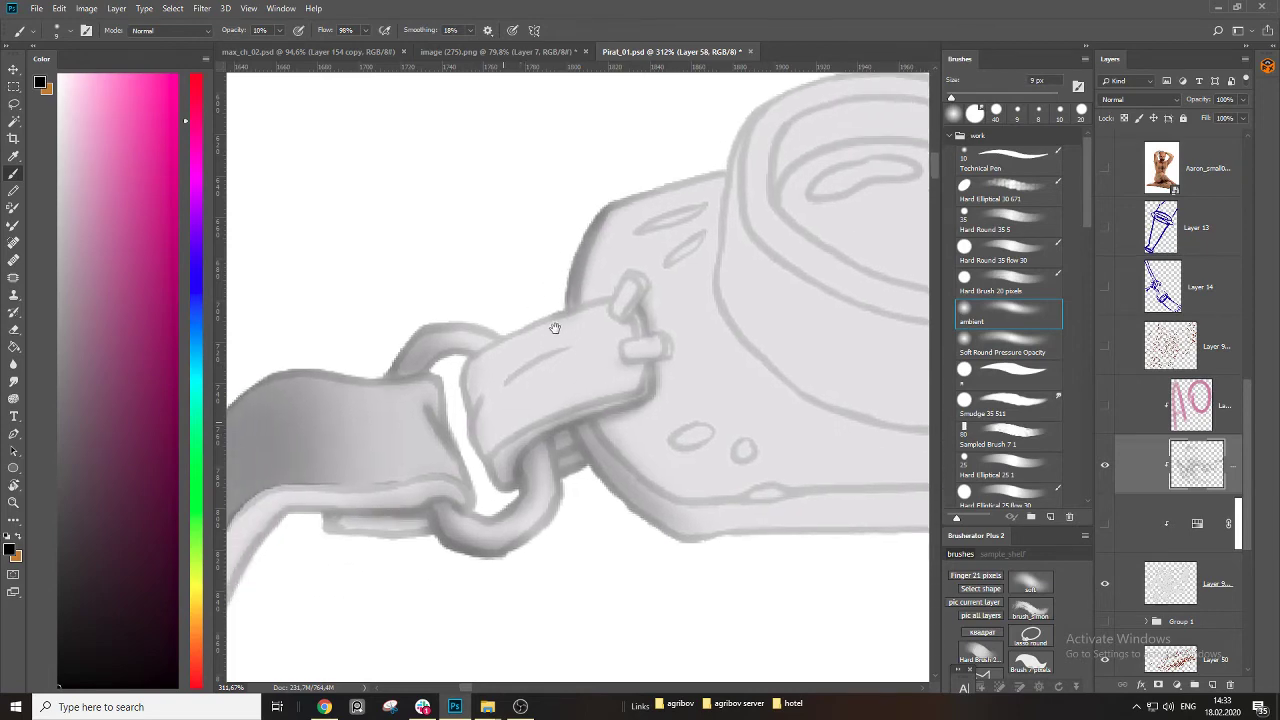
# Shade the short leather tab's crease and its end near the ring, starting with the ambient brush at 7 px and widening it to 20 px.
pyautogui.press('[')
pyautogui.press('[')
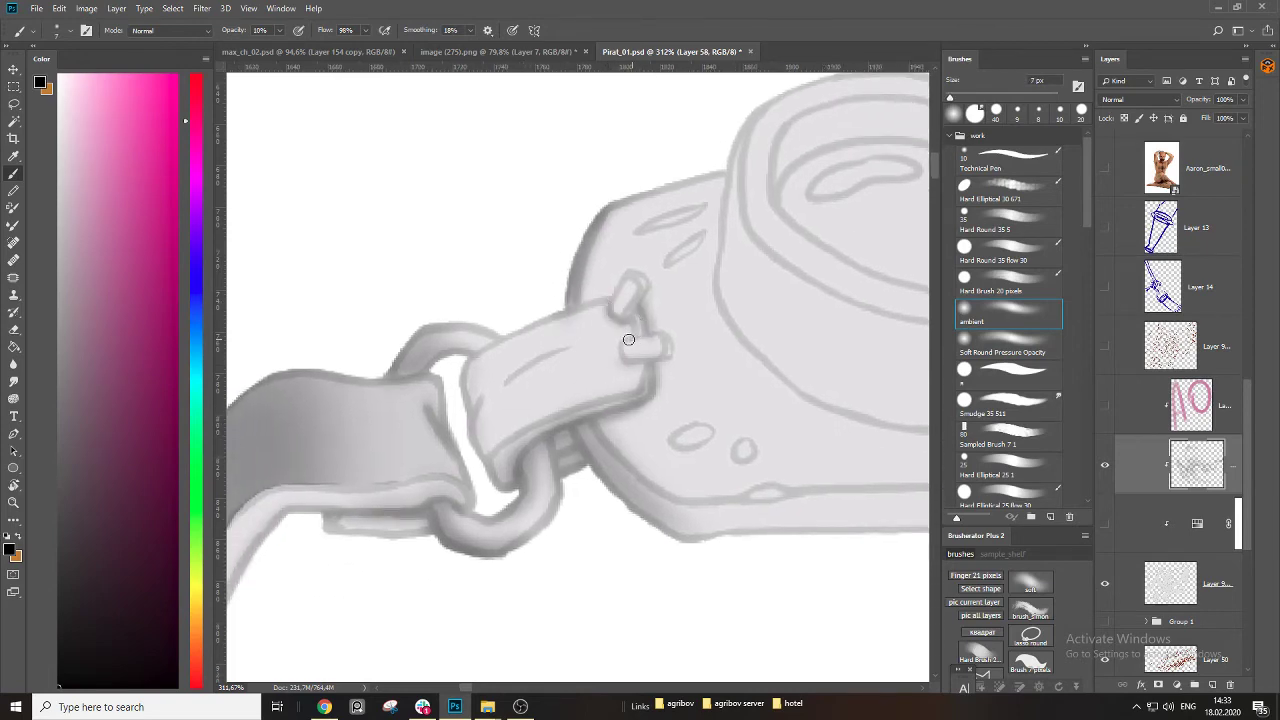
pyautogui.moveTo(501, 386)
pyautogui.mouseDown()
pyautogui.moveTo(580, 341)
pyautogui.moveTo(500, 387)
pyautogui.mouseUp()
pyautogui.moveTo(492, 393)
pyautogui.mouseDown()
pyautogui.moveTo(583, 341)
pyautogui.moveTo(571, 334)
pyautogui.moveTo(509, 366)
pyautogui.moveTo(486, 457)
pyautogui.moveTo(466, 386)
pyautogui.moveTo(456, 389)
pyautogui.moveTo(473, 342)
pyautogui.moveTo(529, 323)
pyautogui.moveTo(423, 357)
pyautogui.moveTo(457, 354)
pyautogui.mouseUp()
pyautogui.press(']')
pyautogui.press(']')
pyautogui.press(']')
pyautogui.press(']')
pyautogui.press(']')
pyautogui.moveTo(531, 508); pyautogui.dragTo(609, 408)
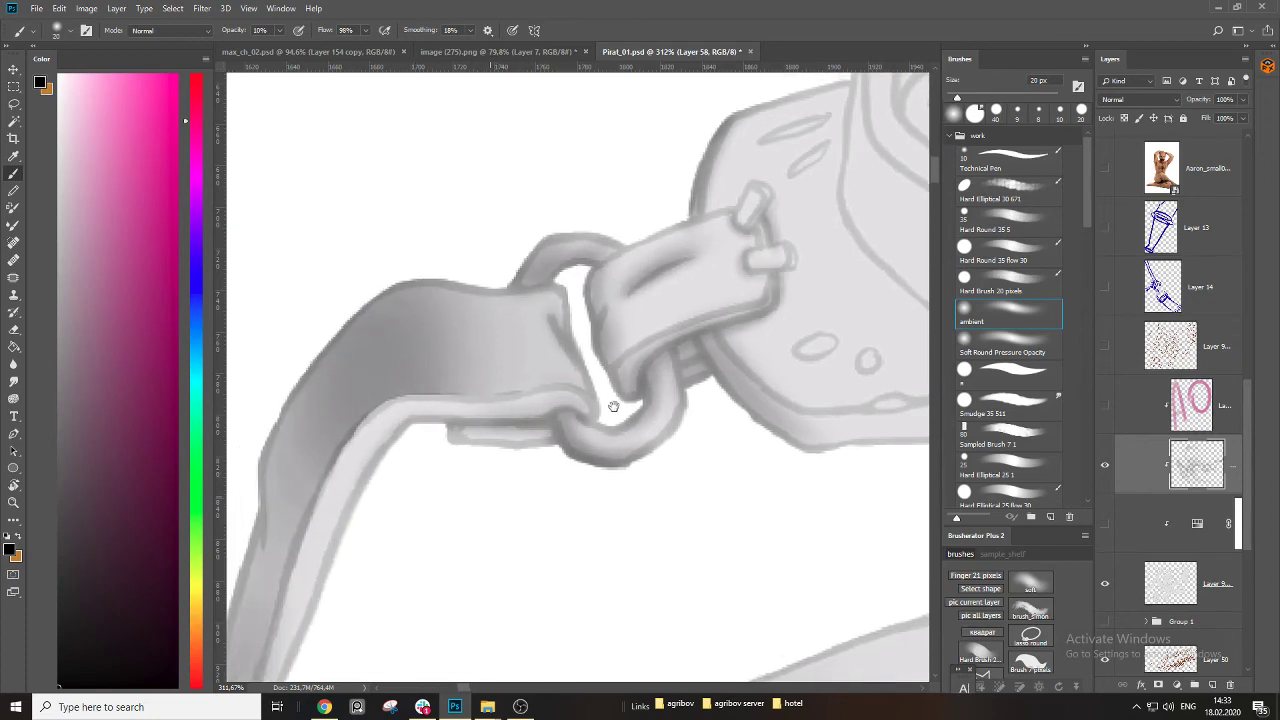
# Darken the lower edge of the left strap's face up to the ring with the ambient brush at 20 px.
pyautogui.press(']')
pyautogui.press(']')
pyautogui.press('[')
pyautogui.press('[')
pyautogui.moveTo(416, 398); pyautogui.dragTo(578, 396)
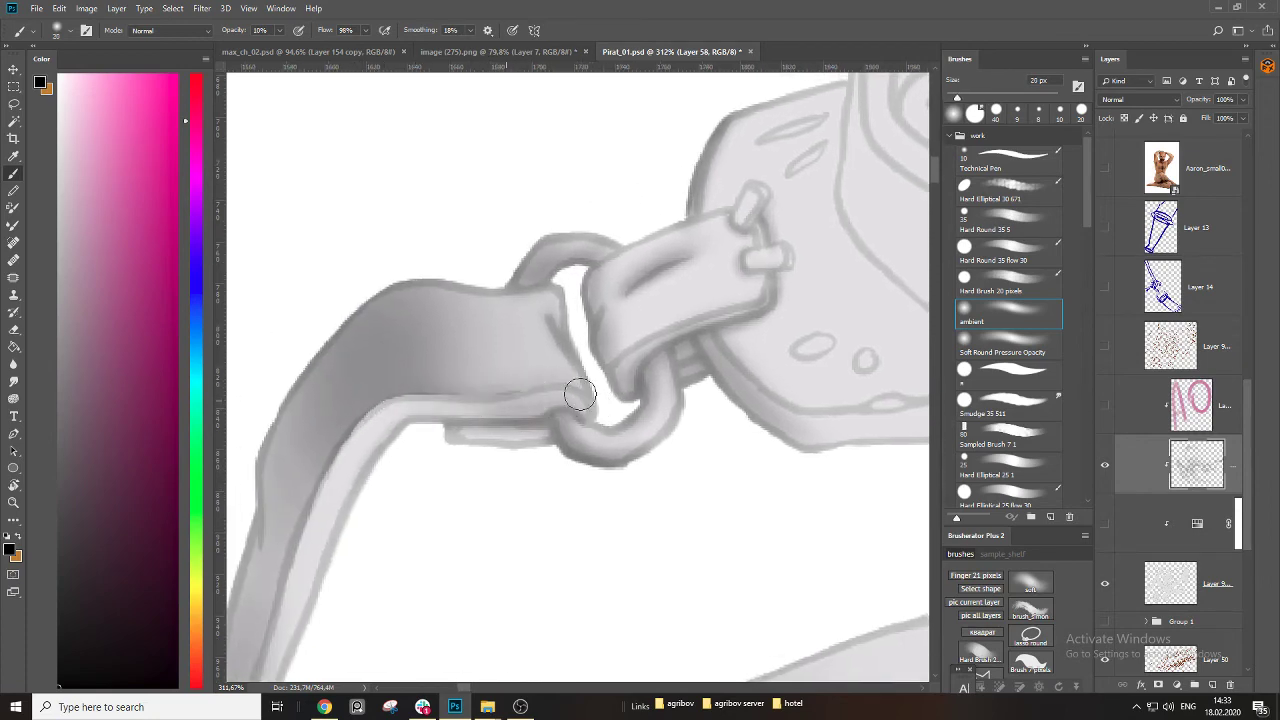
pyautogui.moveTo(480, 467)
pyautogui.mouseDown()
pyautogui.moveTo(537, 308)
pyautogui.moveTo(626, 253)
pyautogui.mouseUp()
# Shade the bottom rim of the left goggle's frame with a wide ambient brush, finishing at 40 px.
pyautogui.press(']')
pyautogui.press(']')
pyautogui.moveTo(475, 304); pyautogui.dragTo(439, 432)
pyautogui.press('z')
pyautogui.moveTo(535, 404); pyautogui.dragTo(420, 474)
pyautogui.press(']')
pyautogui.press(']')
pyautogui.press(']')
pyautogui.moveTo(494, 353)
pyautogui.mouseDown()
pyautogui.moveTo(610, 413)
pyautogui.moveTo(771, 414)
pyautogui.mouseUp()
pyautogui.moveTo(496, 388)
pyautogui.mouseDown()
pyautogui.moveTo(572, 418)
pyautogui.moveTo(726, 414)
pyautogui.mouseUp()
pyautogui.press('[')
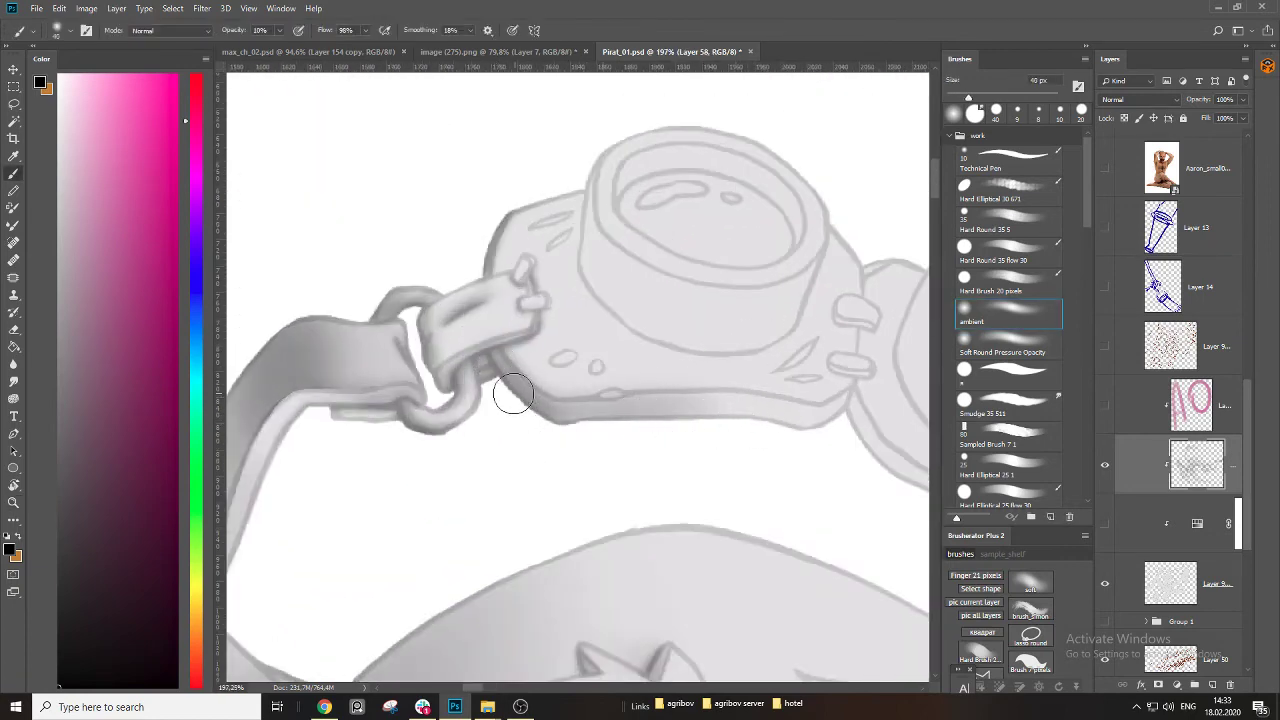
pyautogui.moveTo(514, 395); pyautogui.dragTo(714, 415)
# Shade around the base of the left goggle's lens barrel with the ambient brush at 30 px and 35 px.
pyautogui.moveTo(623, 443); pyautogui.dragTo(554, 456)
pyautogui.press('[')
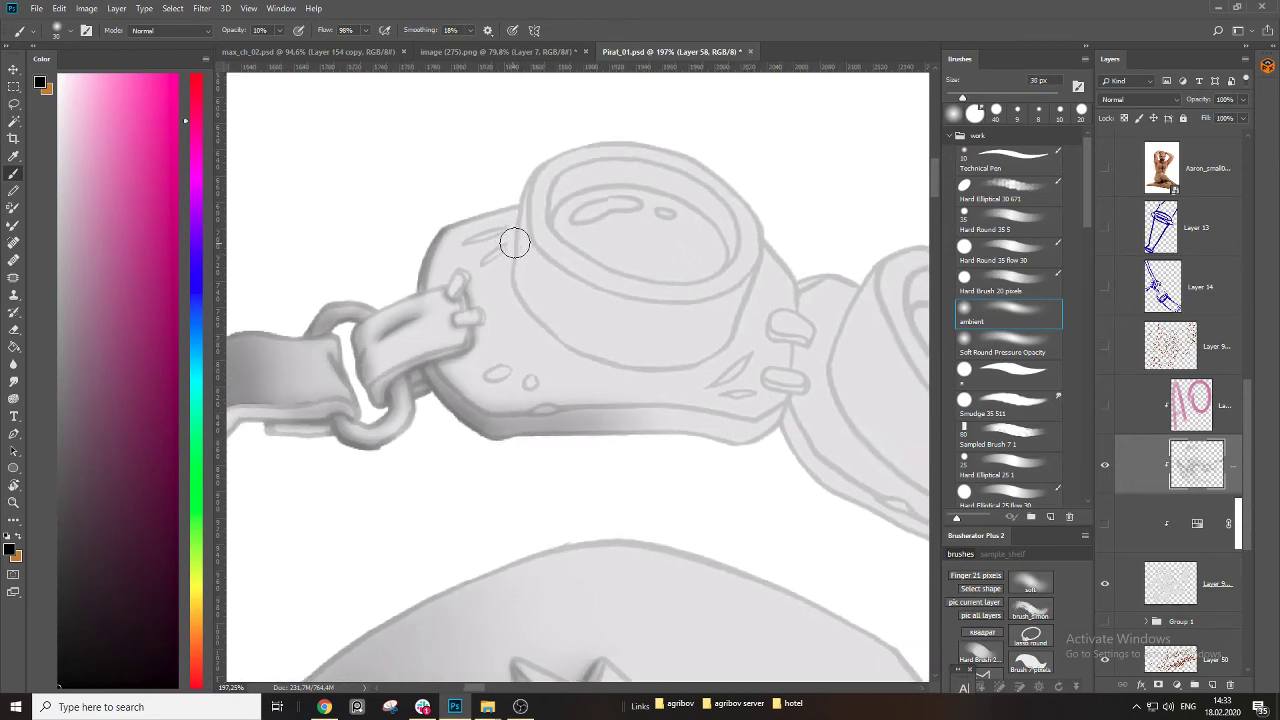
pyautogui.moveTo(520, 294)
pyautogui.mouseDown()
pyautogui.moveTo(591, 355)
pyautogui.moveTo(668, 370)
pyautogui.moveTo(705, 361)
pyautogui.moveTo(742, 316)
pyautogui.moveTo(717, 354)
pyautogui.moveTo(661, 368)
pyautogui.moveTo(590, 356)
pyautogui.moveTo(545, 333)
pyautogui.moveTo(514, 282)
pyautogui.moveTo(519, 260)
pyautogui.moveTo(547, 337)
pyautogui.moveTo(651, 371)
pyautogui.moveTo(761, 334)
pyautogui.moveTo(601, 347)
pyautogui.moveTo(515, 258)
pyautogui.moveTo(516, 367)
pyautogui.mouseUp()
pyautogui.press(']')
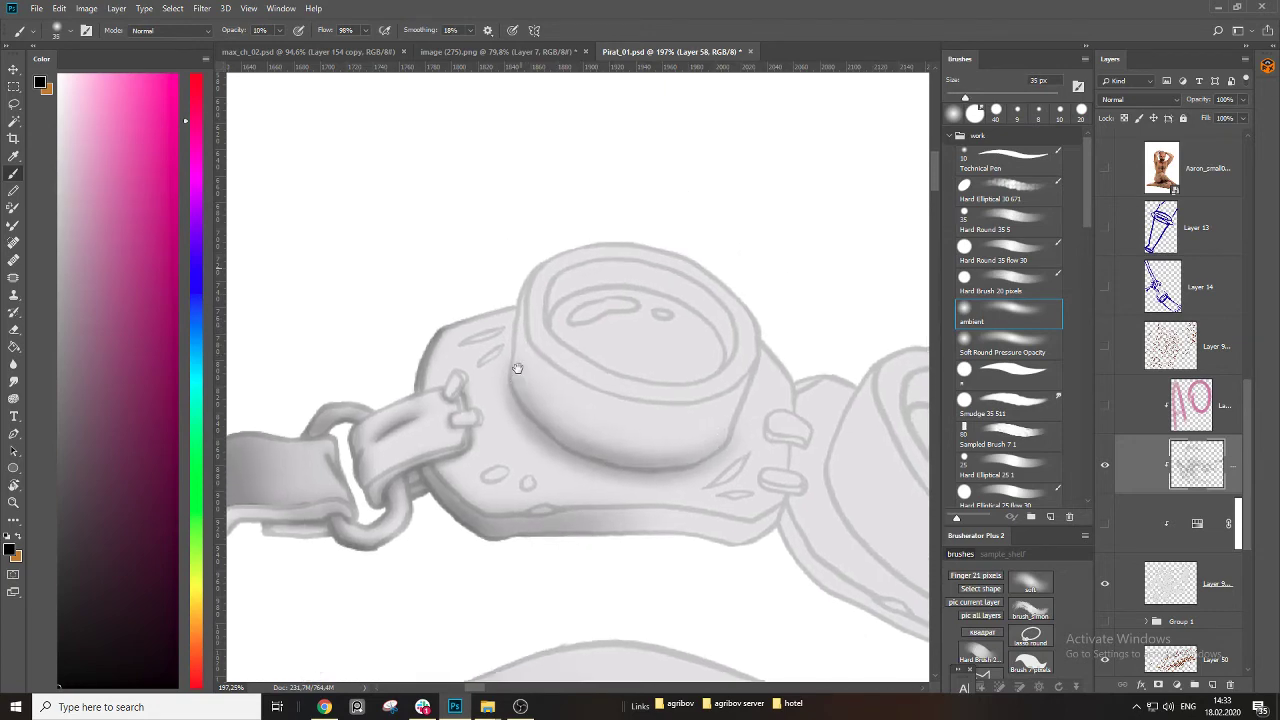
# Shade the left goggle's glass along the inner rim with the ambient brush at 20 px.
pyautogui.press('[')
pyautogui.press('[')
pyautogui.press('[')
pyautogui.moveTo(555, 326)
pyautogui.mouseDown()
pyautogui.moveTo(615, 286)
pyautogui.moveTo(681, 303)
pyautogui.moveTo(715, 332)
pyautogui.moveTo(709, 363)
pyautogui.mouseUp()
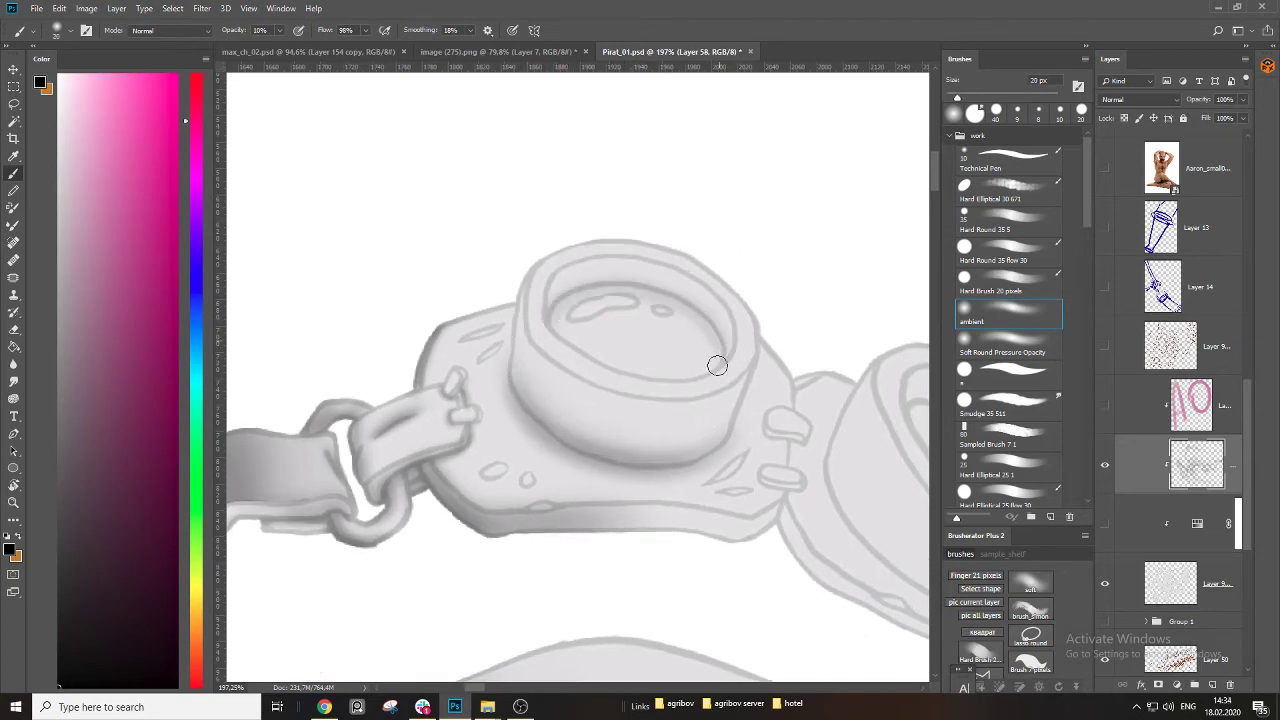
# Select the side wall of the left goggle's lens barrel with the Lasso tool.
pyautogui.moveTo(543, 371); pyautogui.dragTo(499, 352)
pyautogui.press('l')
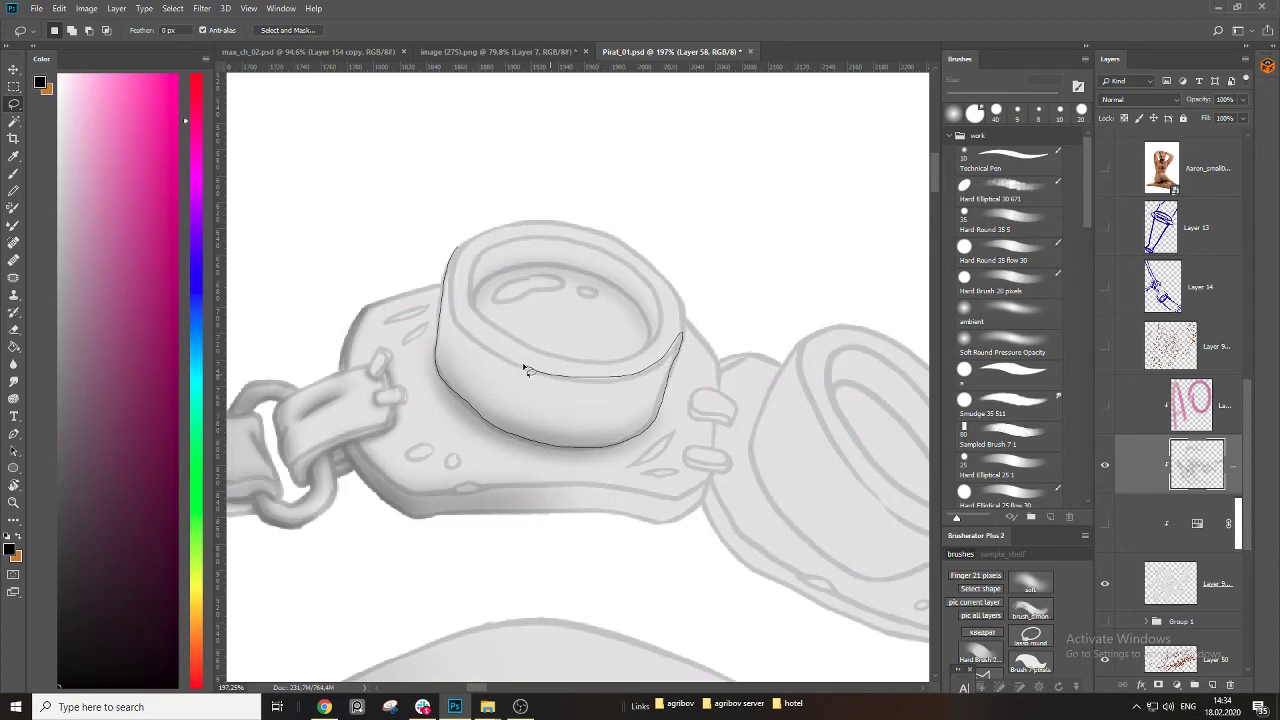
pyautogui.moveTo(457, 256); pyautogui.dragTo(456, 254)
# Shade the selected side wall of the left goggle's lens barrel with the ambient brush at 100 px and clear the selection.
pyautogui.press('b')
pyautogui.press(']')
pyautogui.press(']')
pyautogui.press(']')
pyautogui.press(']')
pyautogui.press(']')
pyautogui.press(']')
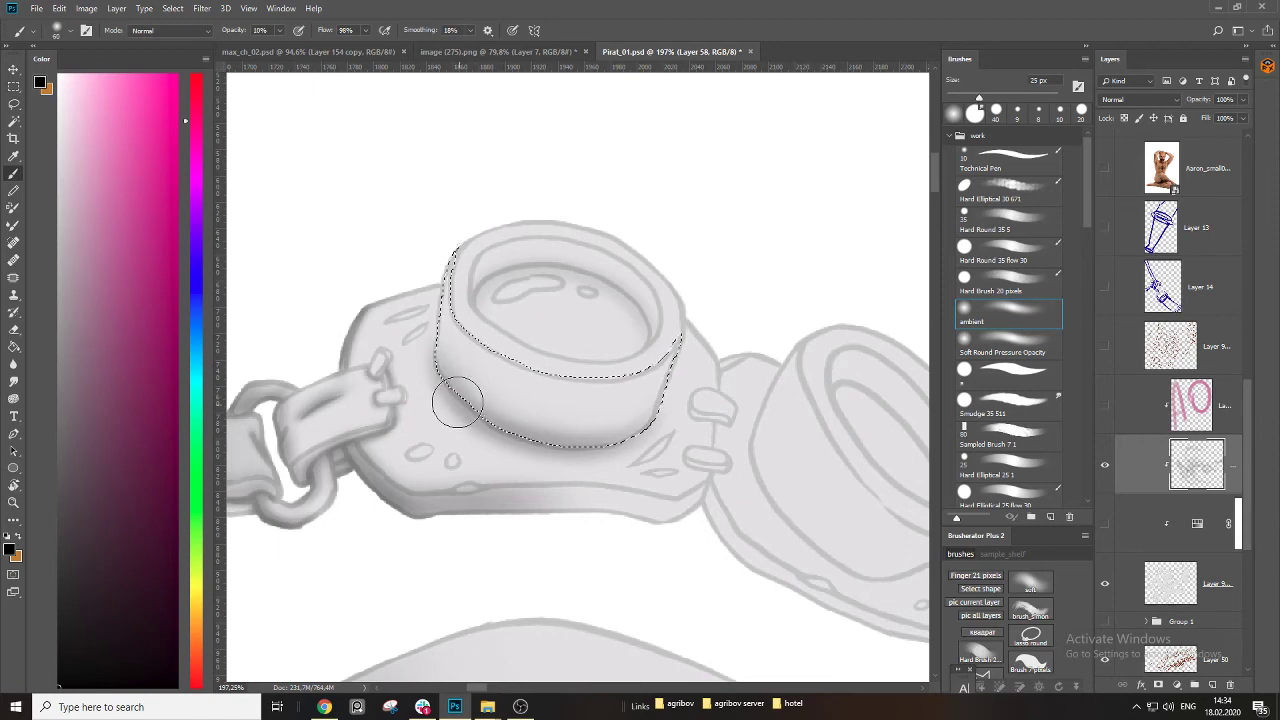
pyautogui.moveTo(446, 286)
pyautogui.mouseDown()
pyautogui.moveTo(450, 373)
pyautogui.moveTo(492, 349)
pyautogui.moveTo(539, 420)
pyautogui.moveTo(594, 442)
pyautogui.moveTo(552, 444)
pyautogui.moveTo(455, 297)
pyautogui.moveTo(455, 364)
pyautogui.moveTo(521, 422)
pyautogui.moveTo(620, 426)
pyautogui.moveTo(493, 300)
pyautogui.moveTo(482, 408)
pyautogui.moveTo(683, 352)
pyautogui.moveTo(487, 318)
pyautogui.moveTo(571, 425)
pyautogui.mouseUp()
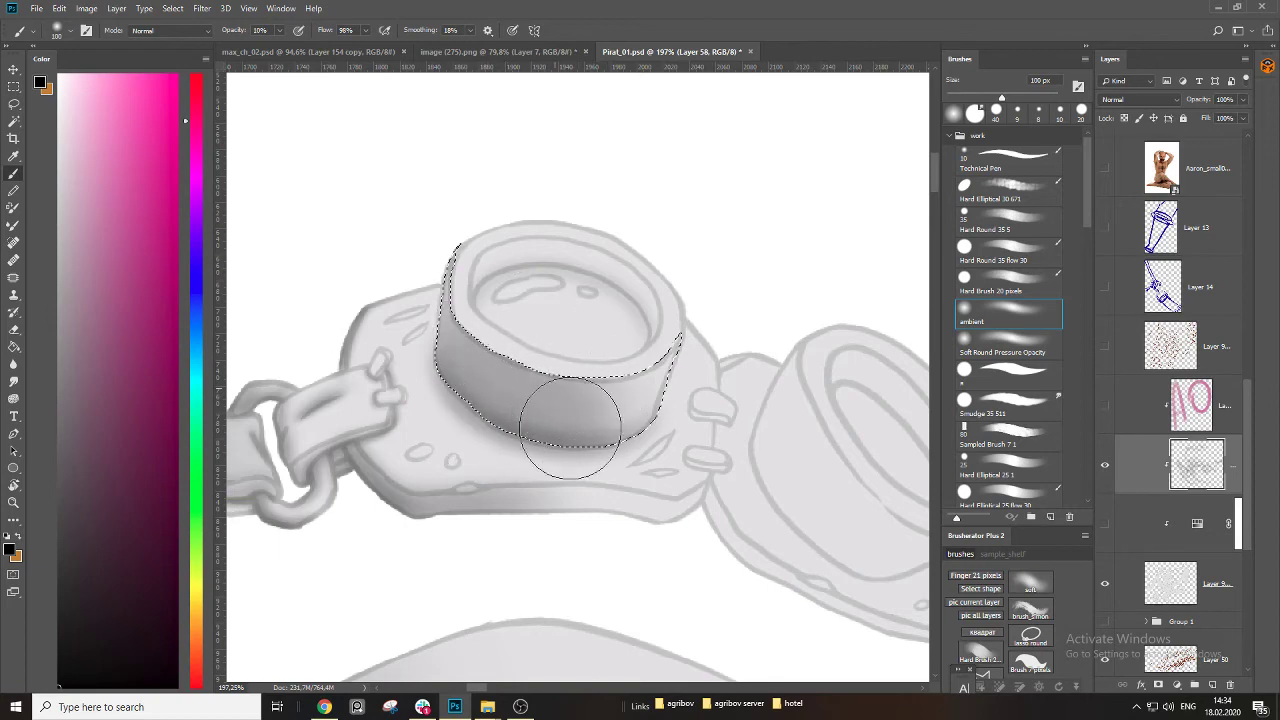
pyautogui.hotkey('ctrl', 'd')
# Select the side wall of the right goggle's lens barrel with the Lasso tool.
pyautogui.hotkey('ctrl', 'space')
pyautogui.moveTo(567, 324)
pyautogui.mouseDown()
pyautogui.moveTo(501, 364)
pyautogui.moveTo(560, 295)
pyautogui.mouseUp()
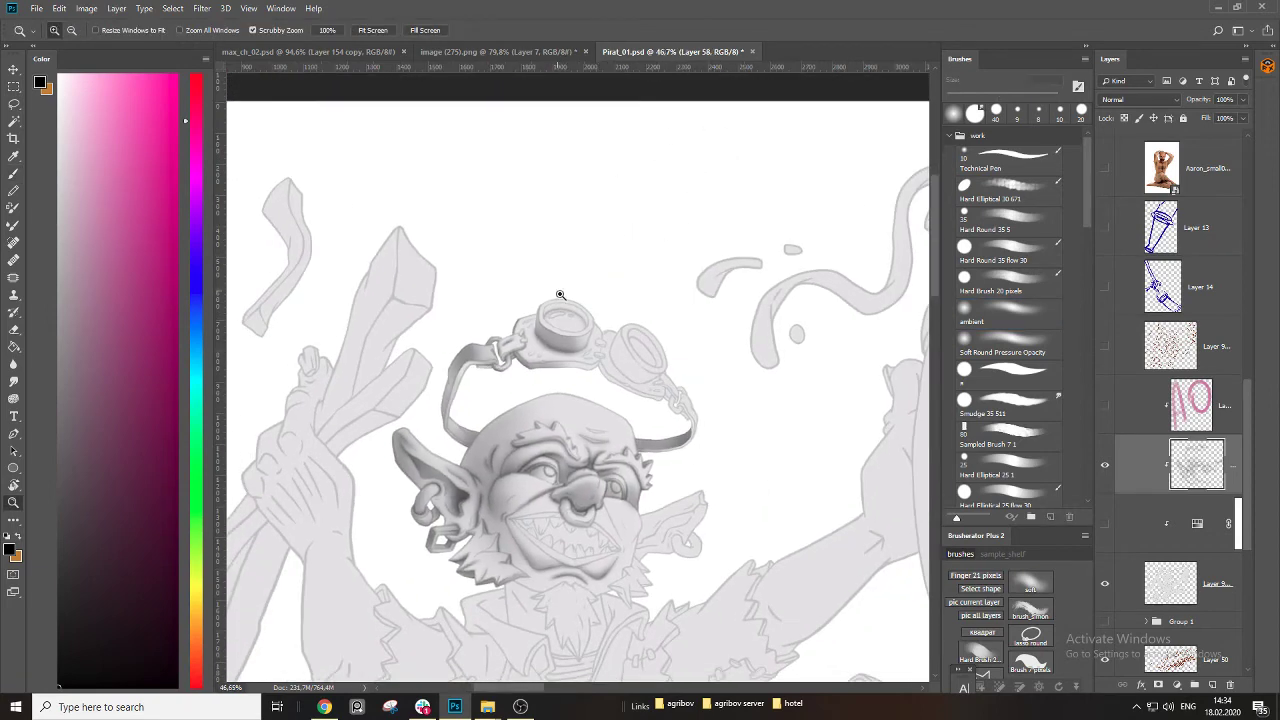
pyautogui.moveTo(633, 354); pyautogui.dragTo(786, 357)
pyautogui.press('b')
pyautogui.press('l')
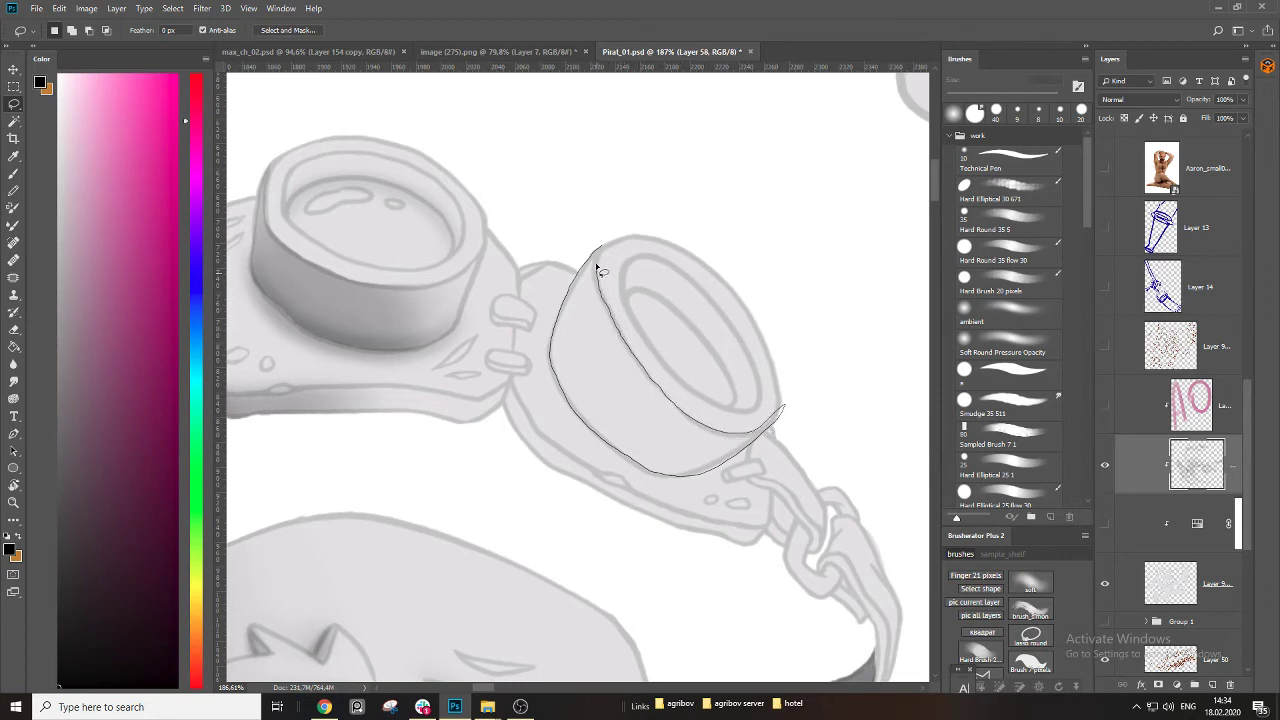
pyautogui.moveTo(601, 271)
pyautogui.mouseDown()
pyautogui.moveTo(547, 347)
pyautogui.moveTo(548, 334)
pyautogui.moveTo(554, 390)
pyautogui.moveTo(581, 427)
pyautogui.moveTo(653, 412)
pyautogui.moveTo(720, 428)
pyautogui.moveTo(629, 238)
pyautogui.moveTo(582, 304)
pyautogui.moveTo(622, 410)
pyautogui.moveTo(689, 440)
pyautogui.moveTo(700, 358)
pyautogui.moveTo(644, 262)
pyautogui.moveTo(590, 364)
pyautogui.moveTo(614, 328)
pyautogui.moveTo(632, 345)
pyautogui.moveTo(641, 404)
pyautogui.moveTo(722, 363)
pyautogui.mouseUp()
# Shade the selected side wall of the right lens barrel with a large ambient brush, finishing at 80 px, and clear the selection.
pyautogui.press('b')
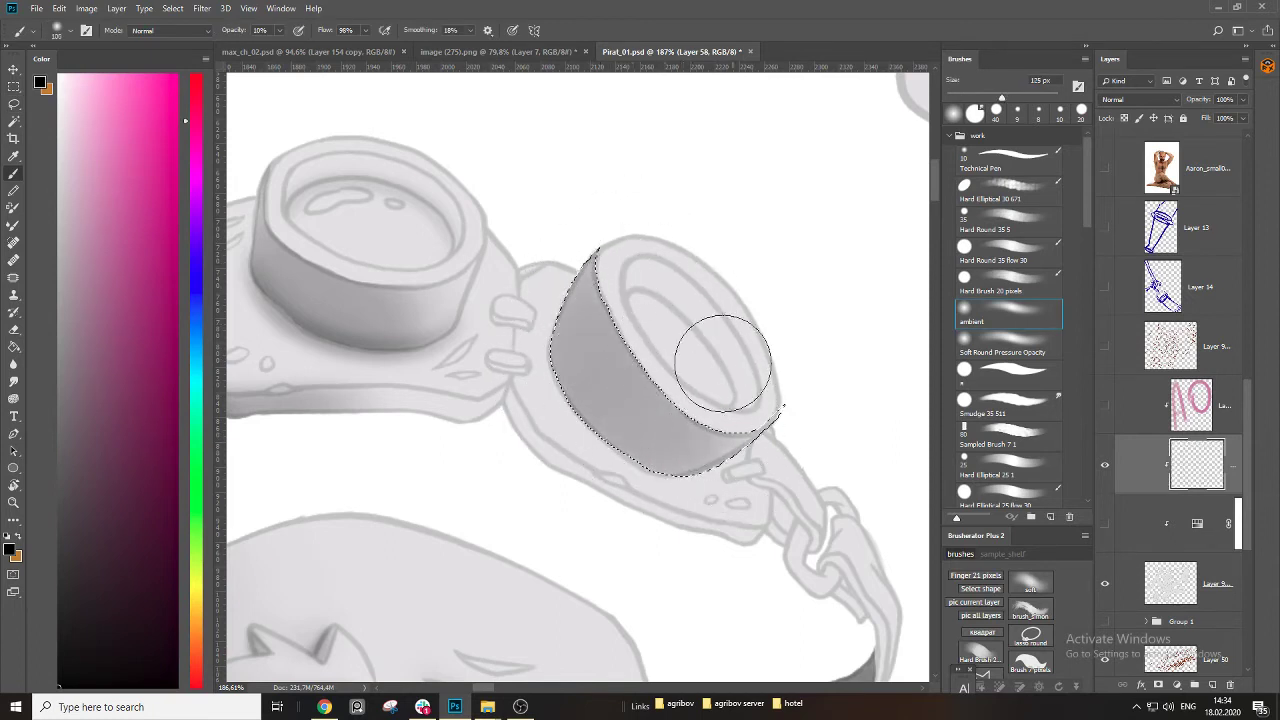
pyautogui.moveTo(615, 294)
pyautogui.mouseDown()
pyautogui.moveTo(614, 420)
pyautogui.moveTo(639, 452)
pyautogui.moveTo(715, 391)
pyautogui.mouseUp()
pyautogui.moveTo(719, 301)
pyautogui.mouseDown()
pyautogui.moveTo(663, 328)
pyautogui.moveTo(573, 335)
pyautogui.moveTo(693, 340)
pyautogui.moveTo(646, 314)
pyautogui.moveTo(683, 371)
pyautogui.moveTo(721, 351)
pyautogui.mouseUp()
pyautogui.press('[')
pyautogui.press('[')
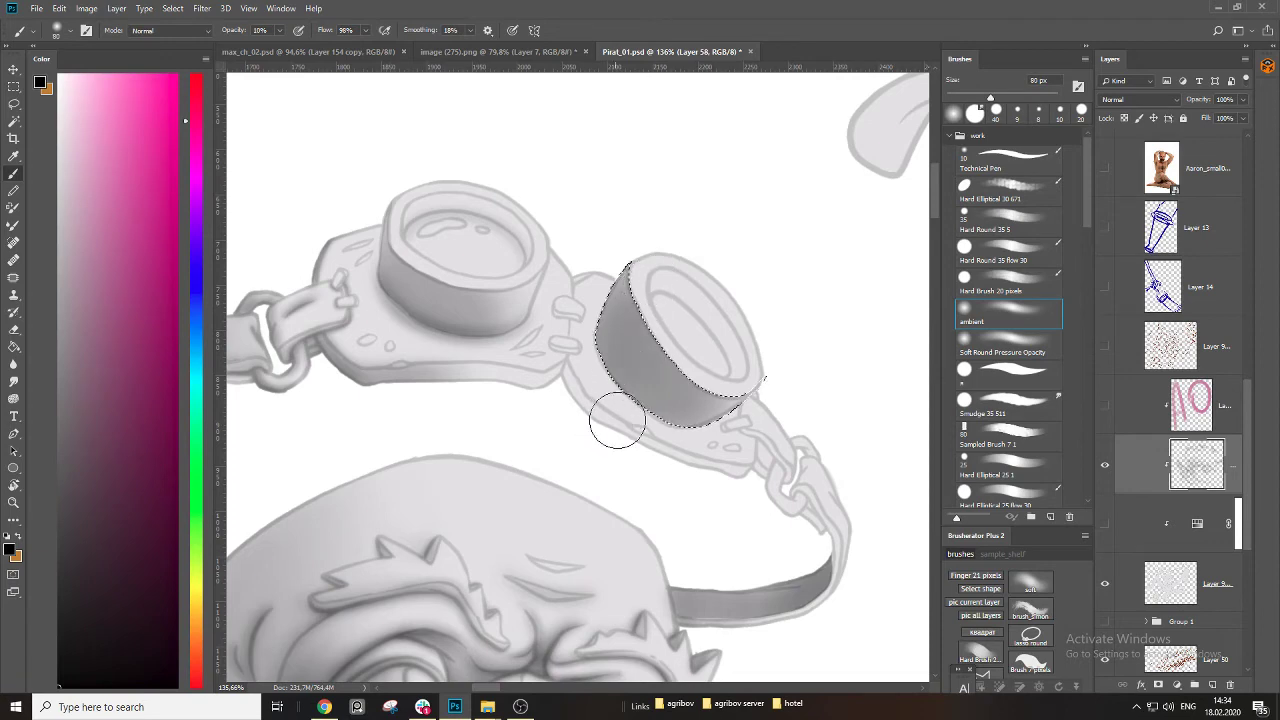
pyautogui.hotkey('ctrl', 'd')
# Shade around the right lens barrel's base and the frame's edge near the bridge with the ambient brush, starting at 30 px.
pyautogui.press('[')
pyautogui.press('[')
pyautogui.press('[')
pyautogui.press('[')
pyautogui.press('[')
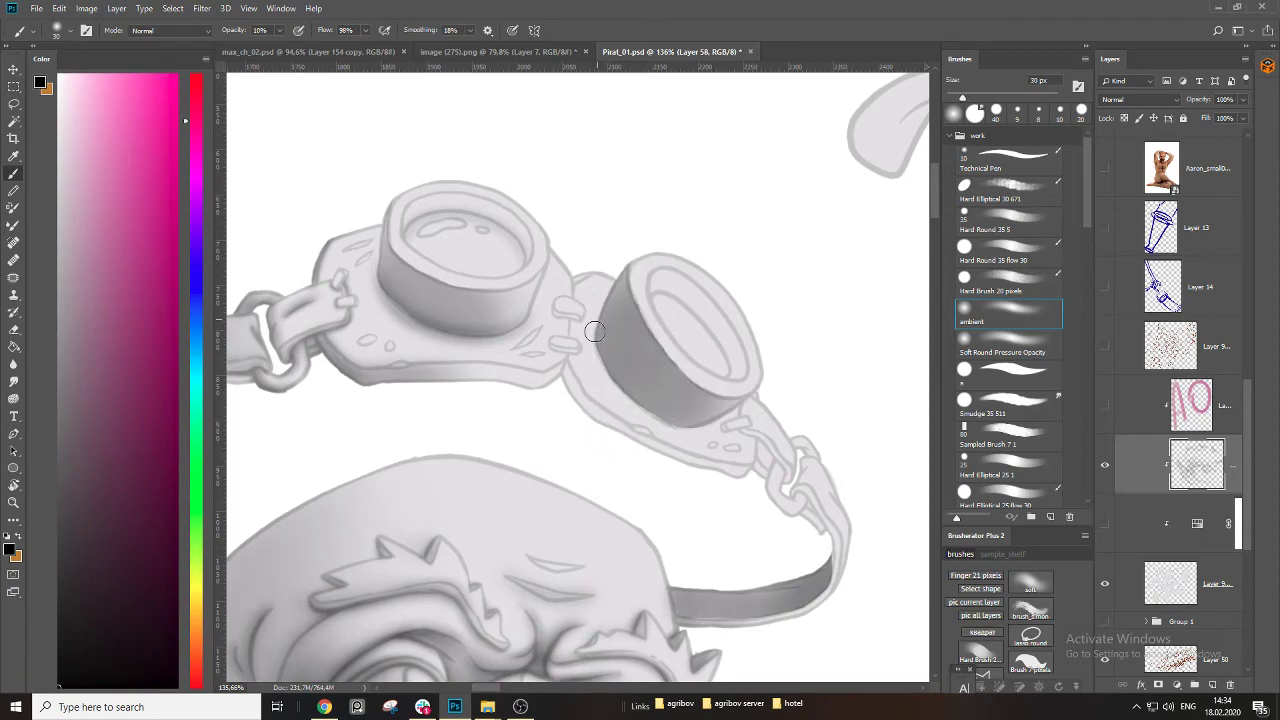
pyautogui.moveTo(594, 331)
pyautogui.mouseDown()
pyautogui.moveTo(605, 370)
pyautogui.moveTo(657, 419)
pyautogui.moveTo(720, 421)
pyautogui.mouseUp()
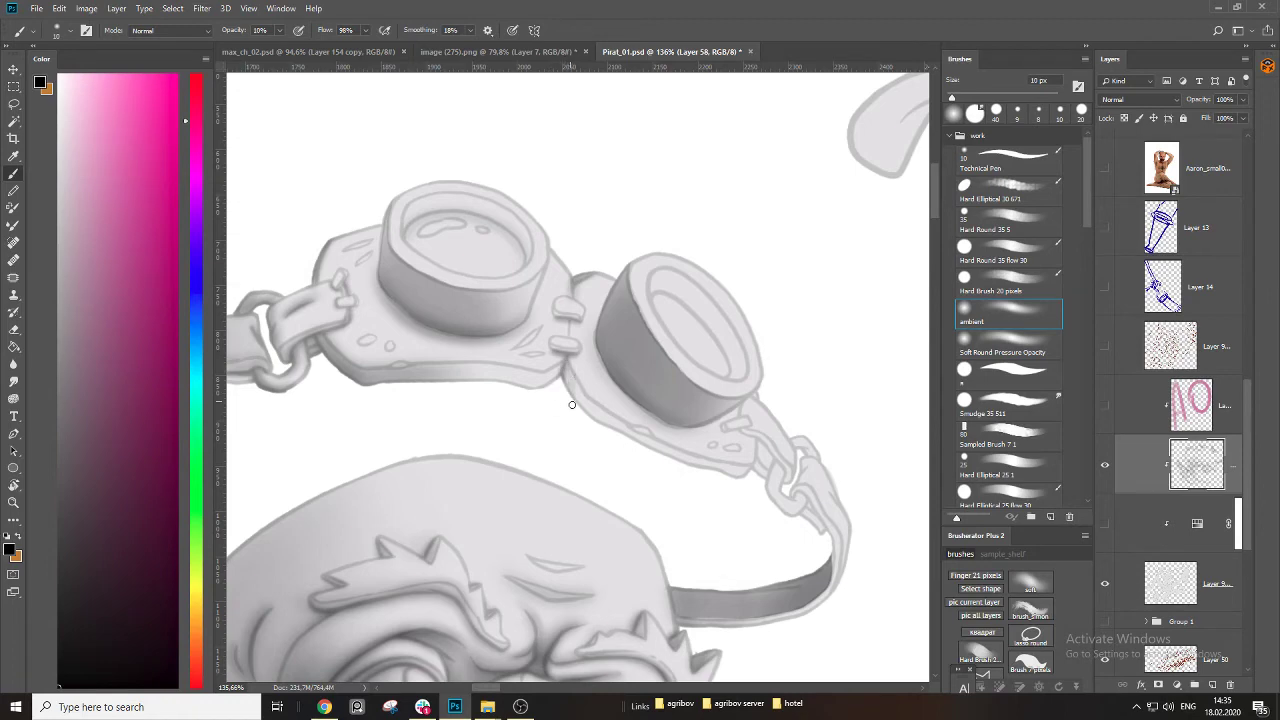
pyautogui.press(']')
pyautogui.moveTo(592, 414)
pyautogui.mouseDown()
pyautogui.moveTo(582, 403)
pyautogui.moveTo(609, 424)
pyautogui.mouseUp()
# Erase the shading along the bottom rim of the left goggle's frame and repaint it with the ambient brush at 30 px.
pyautogui.press('e')
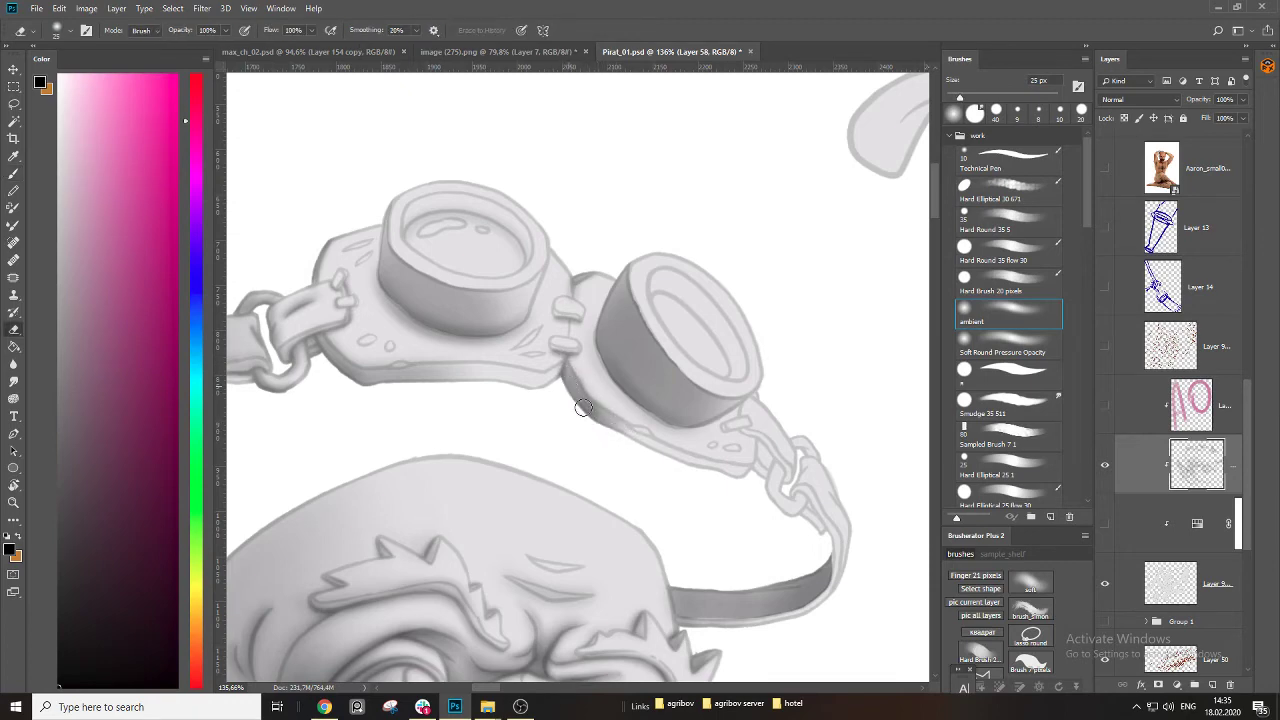
pyautogui.moveTo(565, 442); pyautogui.dragTo(526, 403)
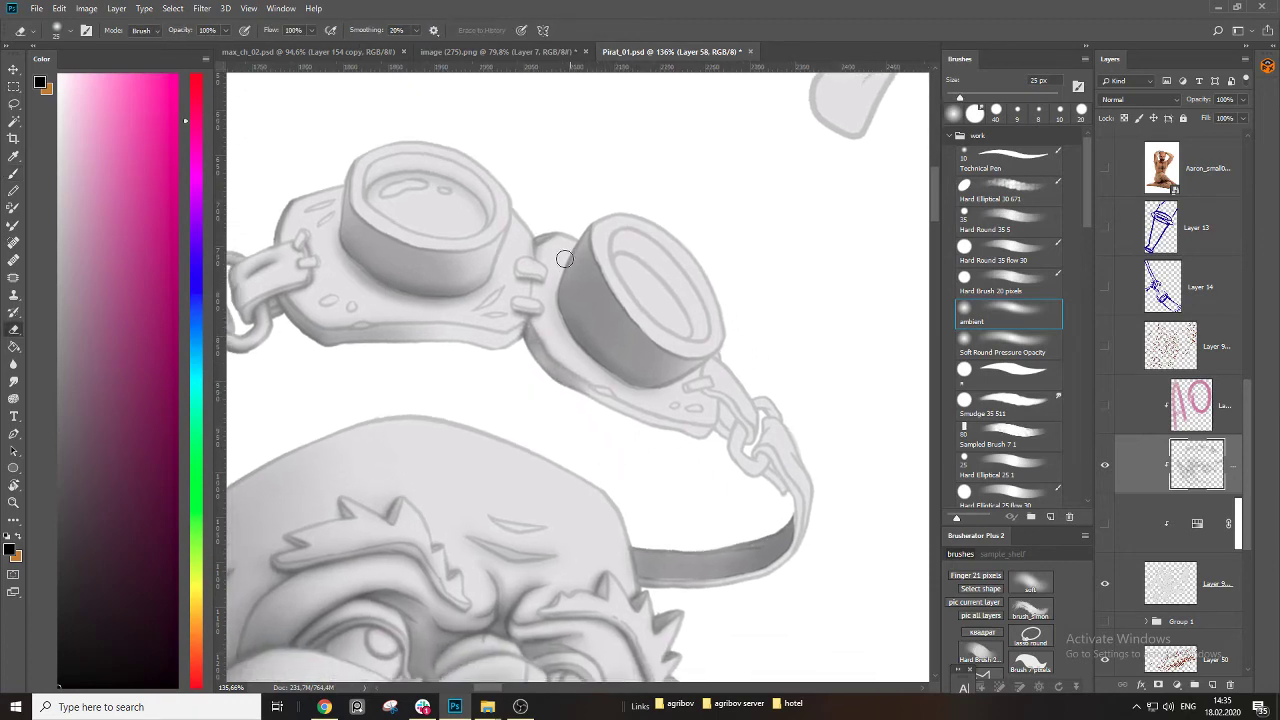
pyautogui.moveTo(356, 340); pyautogui.dragTo(509, 355)
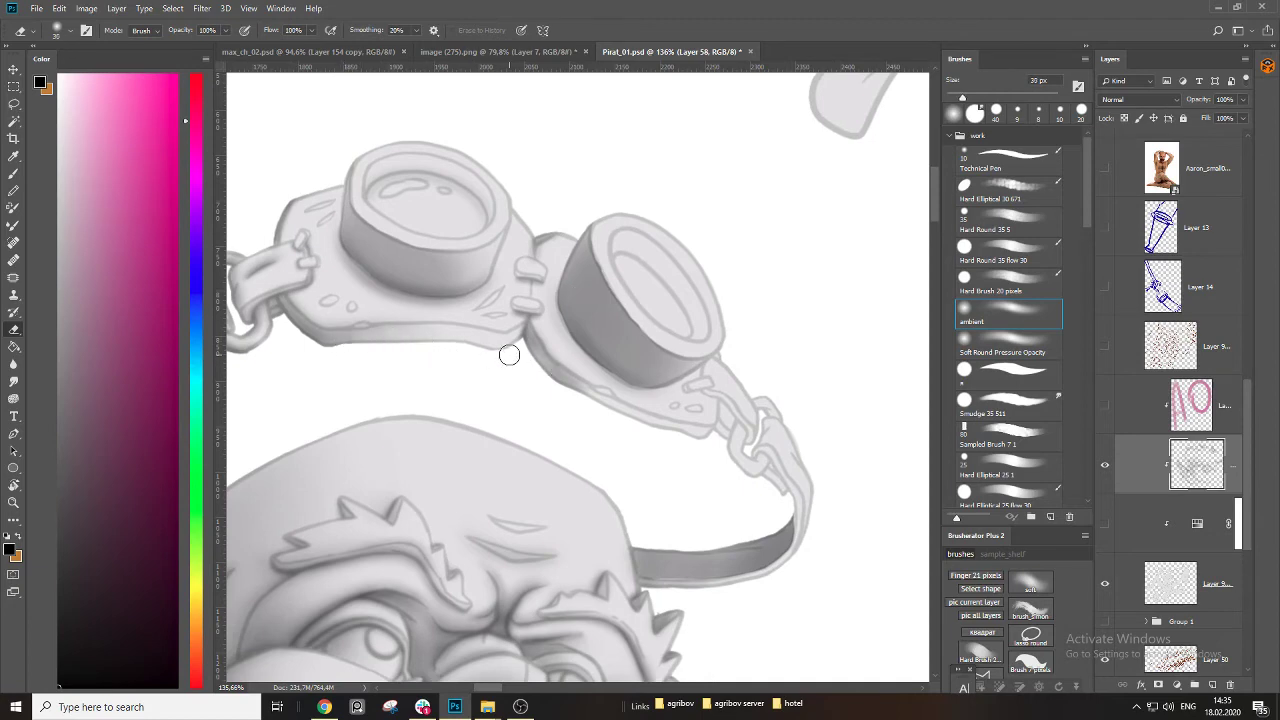
pyautogui.press('b')
pyautogui.moveTo(375, 332)
pyautogui.mouseDown()
pyautogui.moveTo(497, 341)
pyautogui.moveTo(538, 323)
pyautogui.moveTo(488, 344)
pyautogui.moveTo(333, 344)
pyautogui.moveTo(388, 327)
pyautogui.moveTo(520, 338)
pyautogui.mouseUp()
pyautogui.moveTo(426, 320); pyautogui.dragTo(579, 353)
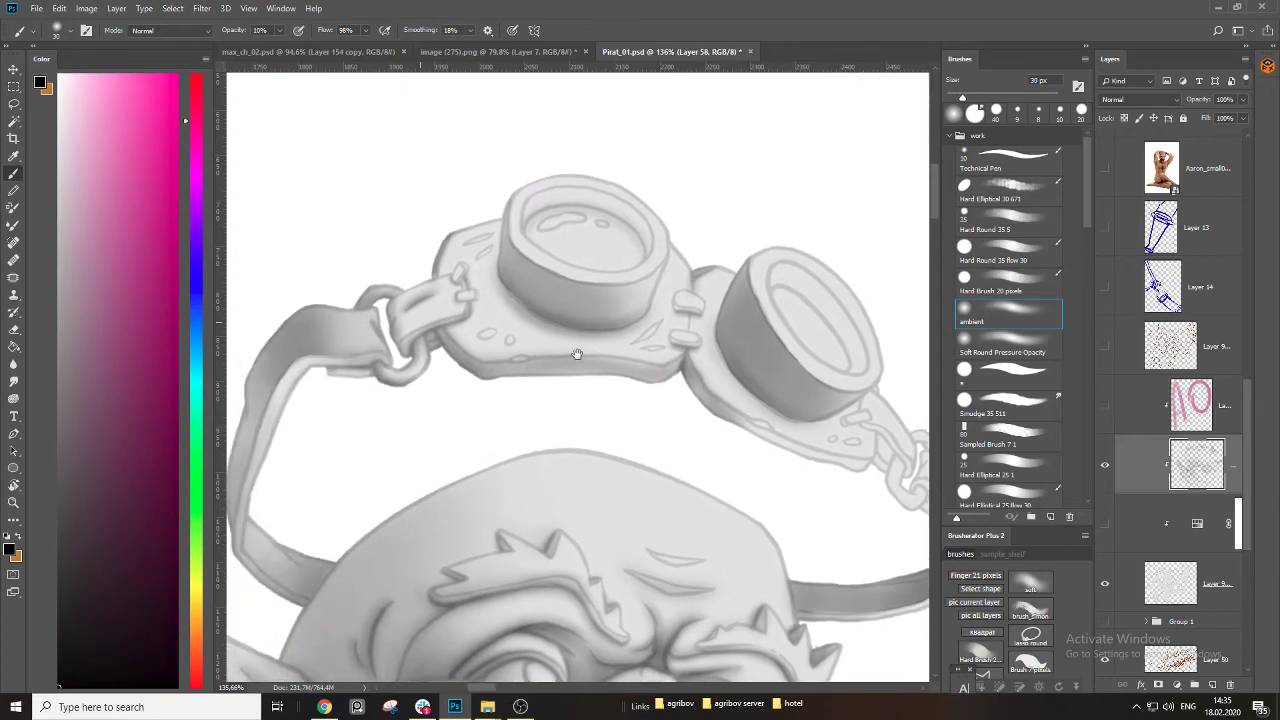
# Shade the left goggle's strap tab and the lower edge of the strap beyond the ring with a small ambient brush.
pyautogui.press('[')
pyautogui.press('[')
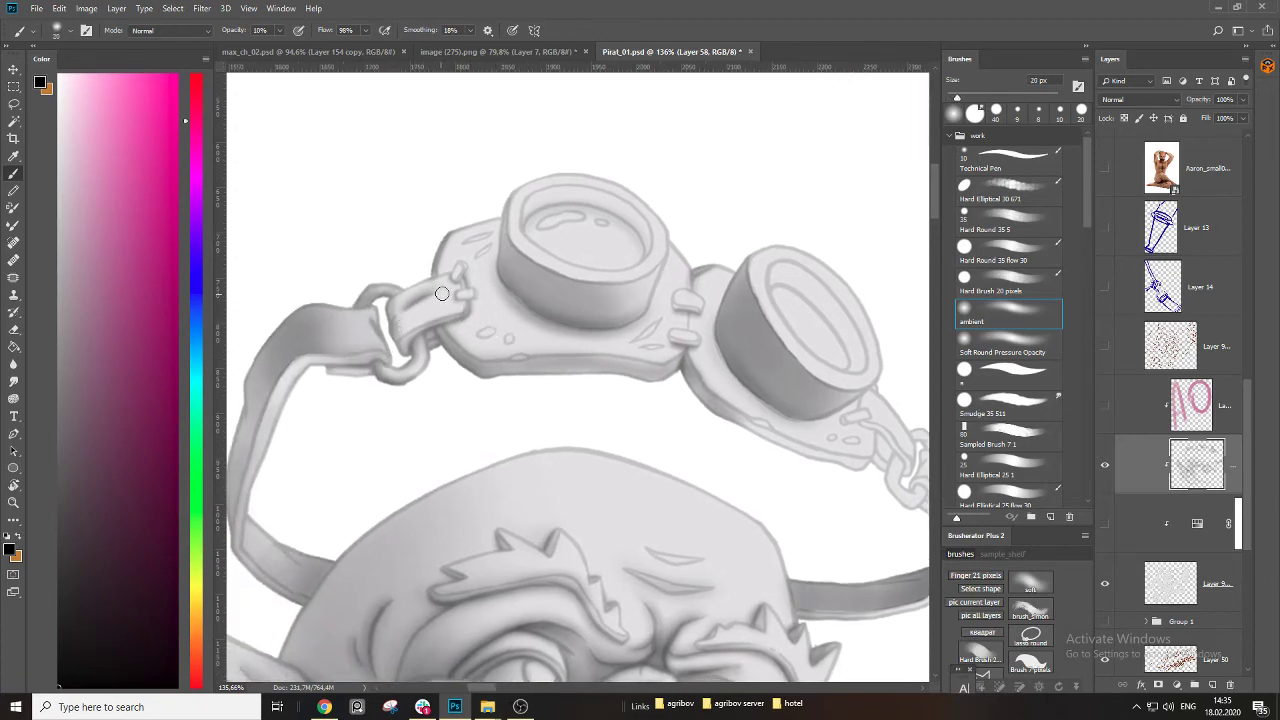
pyautogui.press(']')
pyautogui.moveTo(410, 318); pyautogui.dragTo(446, 306)
pyautogui.moveTo(400, 332)
pyautogui.mouseDown()
pyautogui.moveTo(432, 328)
pyautogui.moveTo(543, 311)
pyautogui.moveTo(570, 293)
pyautogui.mouseUp()
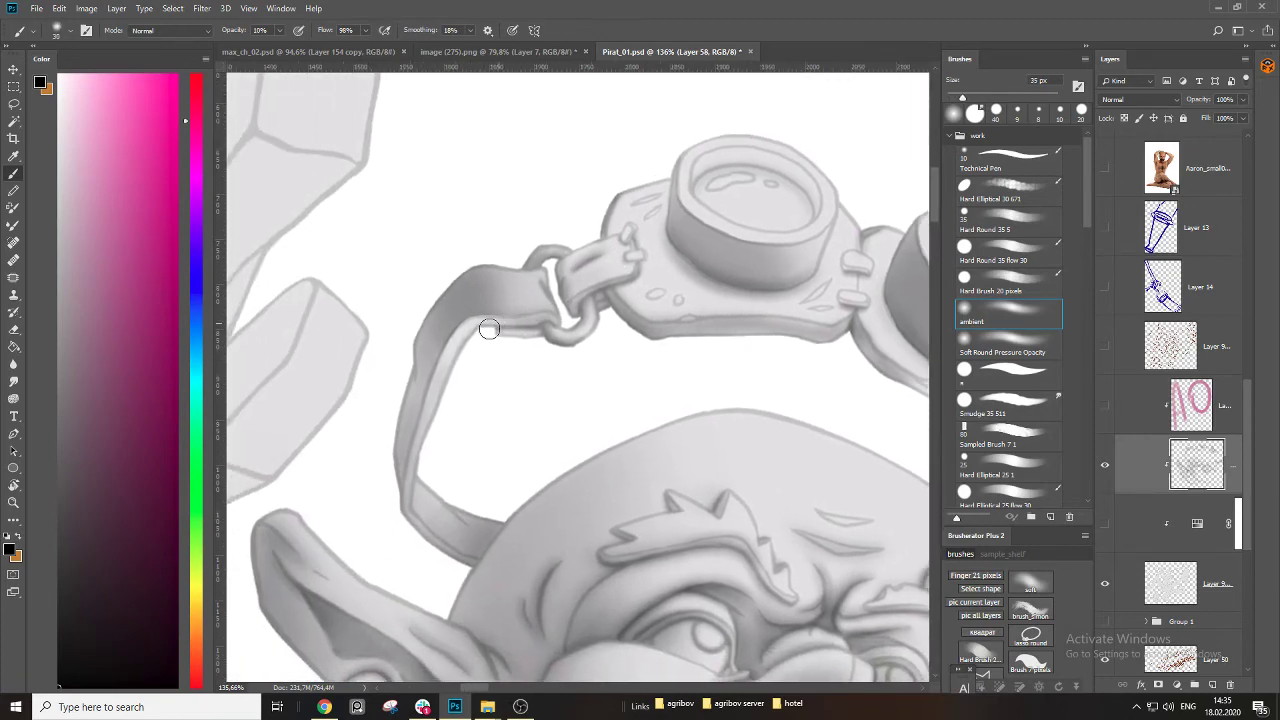
pyautogui.moveTo(487, 337); pyautogui.dragTo(550, 343)
# Shade the top edge of the creature's bald skull with the ambient brush, enlarging it to 90 px.
pyautogui.moveTo(705, 462)
pyautogui.mouseDown()
pyautogui.moveTo(437, 303)
pyautogui.moveTo(467, 294)
pyautogui.mouseUp()
pyautogui.press(']')
pyautogui.press(']')
pyautogui.press(']')
pyautogui.press(']')
pyautogui.press(']')
pyautogui.press(']')
pyautogui.moveTo(306, 323)
pyautogui.mouseDown()
pyautogui.moveTo(450, 256)
pyautogui.moveTo(618, 243)
pyautogui.mouseUp()
pyautogui.press(']')
pyautogui.press(']')
pyautogui.press(']')
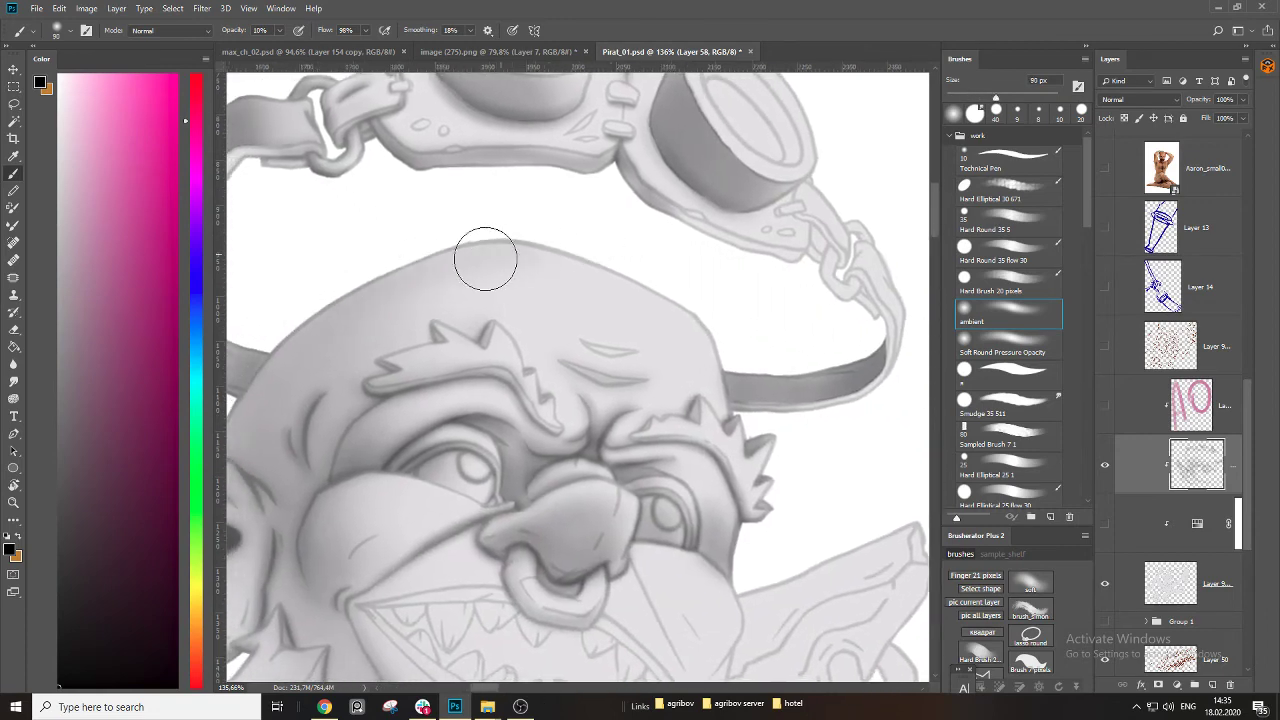
pyautogui.moveTo(486, 260)
pyautogui.mouseDown()
pyautogui.moveTo(271, 373)
pyautogui.moveTo(303, 339)
pyautogui.moveTo(537, 246)
pyautogui.moveTo(615, 260)
pyautogui.mouseUp()
# Deepen the shading on the left side of the skull above the brow with an ambient brush larger than 90 px, finishing at 60 px.
pyautogui.press(']')
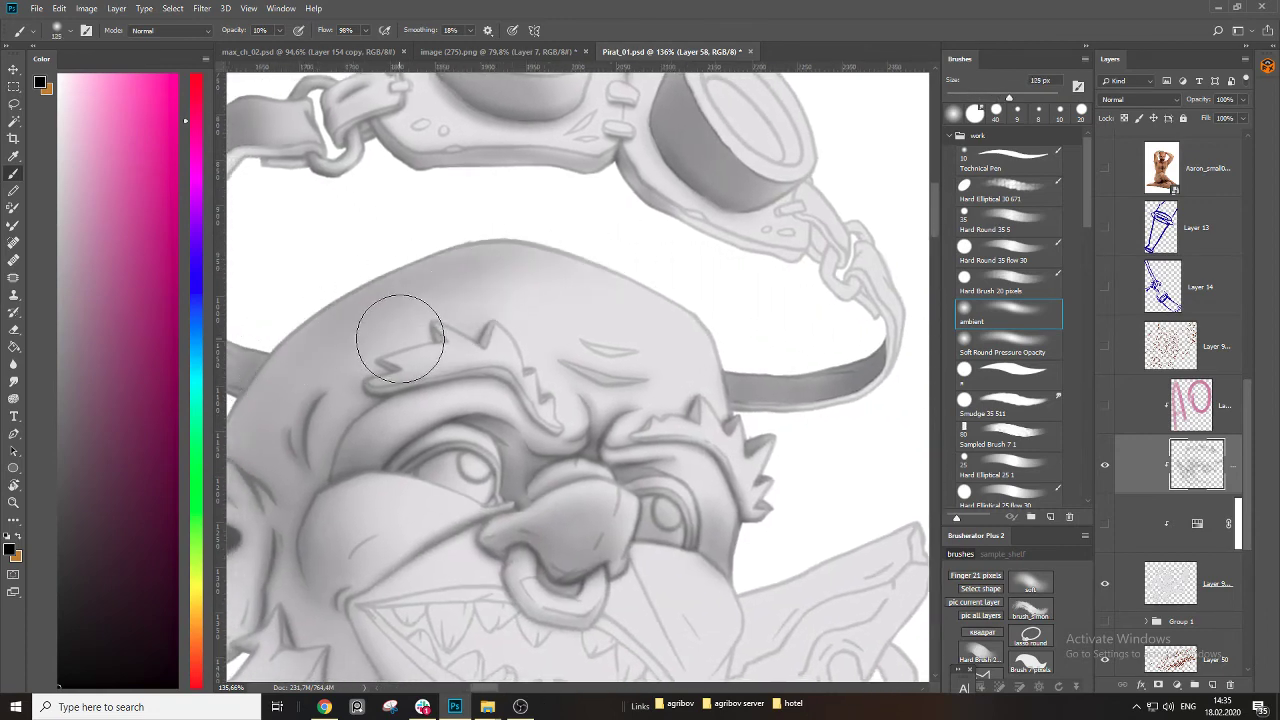
pyautogui.press(']')
pyautogui.press(']')
pyautogui.moveTo(439, 348)
pyautogui.mouseDown()
pyautogui.moveTo(443, 334)
pyautogui.moveTo(638, 250)
pyautogui.mouseUp()
pyautogui.press('[')
pyautogui.press('[')
pyautogui.press('[')
pyautogui.press('[')
pyautogui.press('[')
pyautogui.press('[')
pyautogui.press('[')
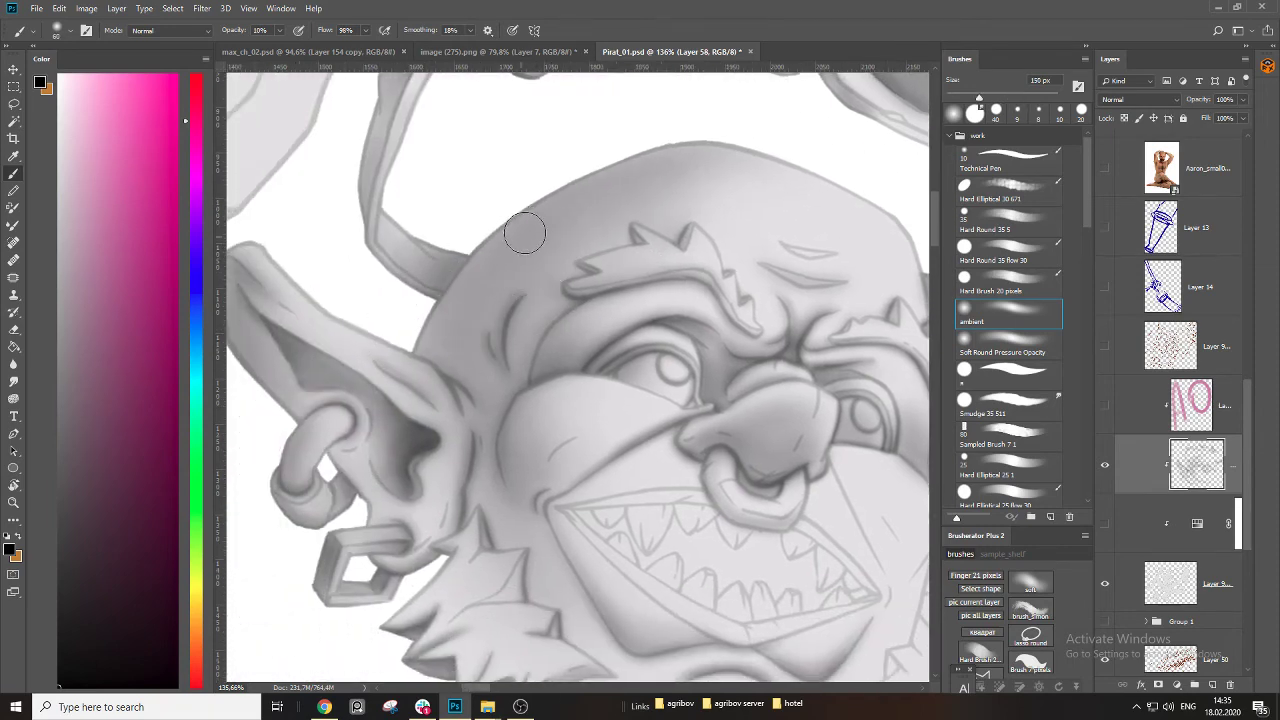
# Check the painted shading on its own by temporarily showing the hidden adjustment layer below the shading layer.
pyautogui.press('z')
pyautogui.moveTo(478, 357); pyautogui.dragTo(385, 356)
pyautogui.press('b')
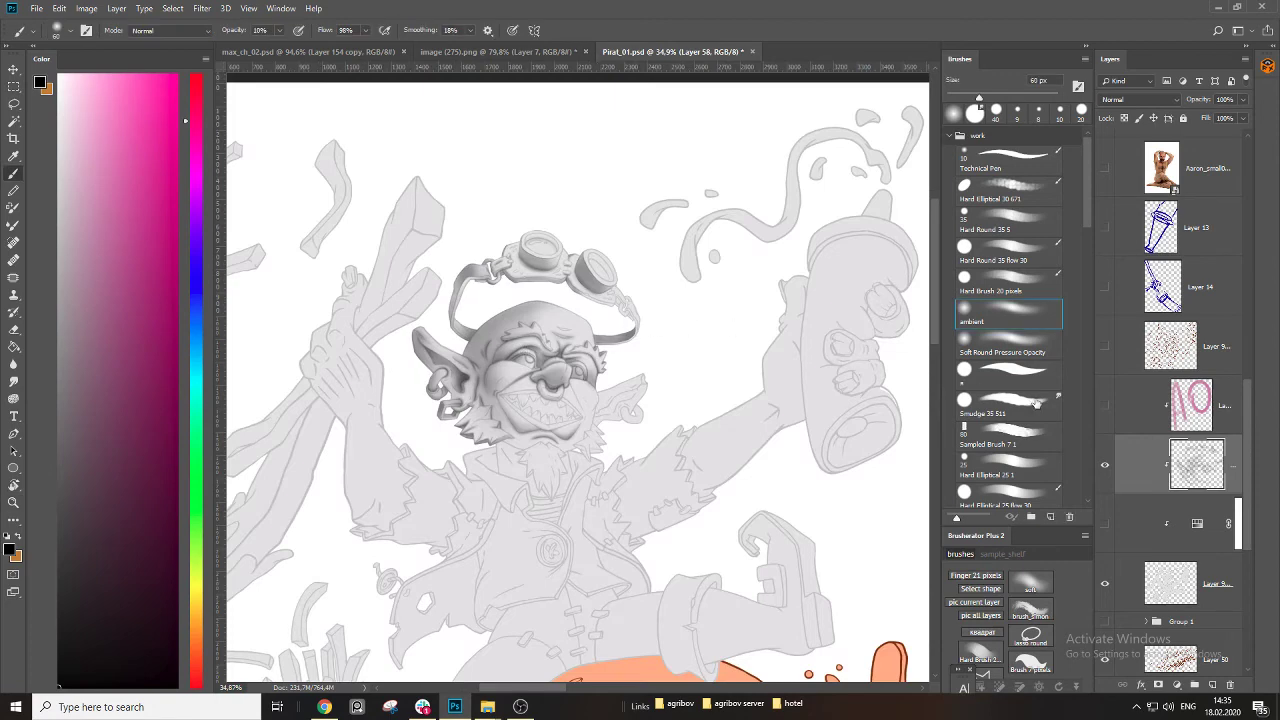
pyautogui.click(1105, 524)
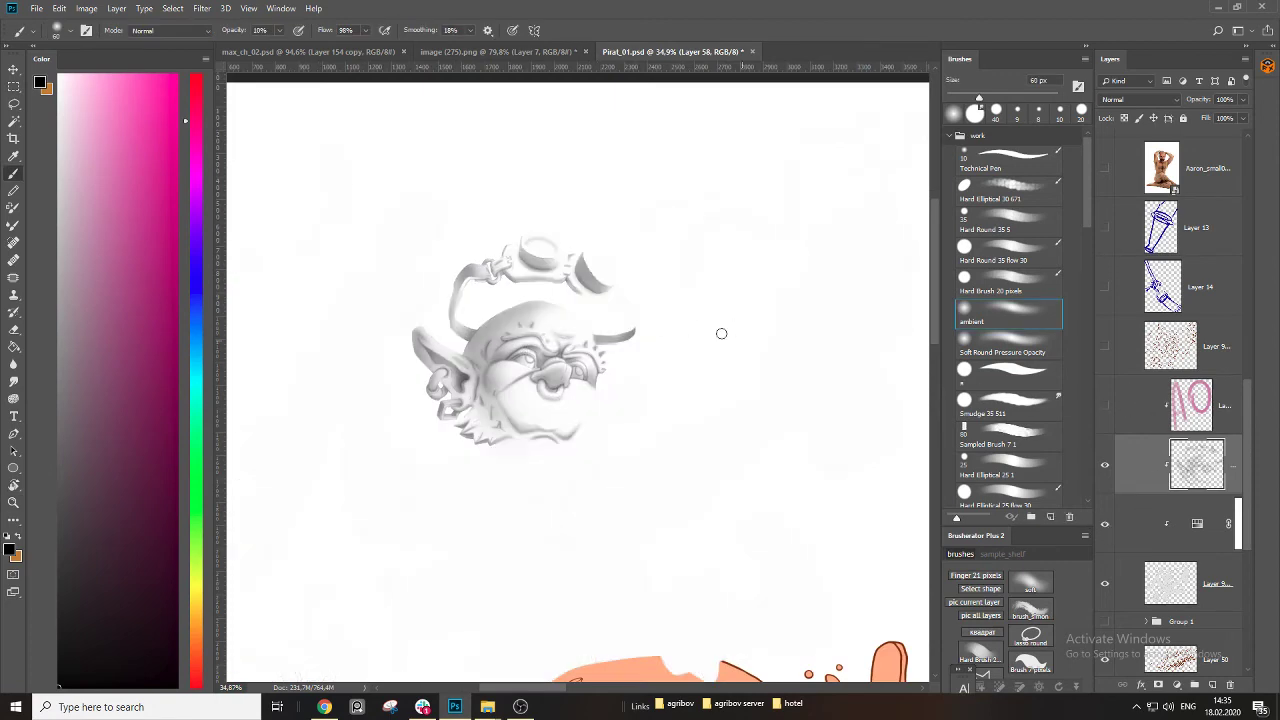
pyautogui.press('z')
pyautogui.moveTo(557, 245); pyautogui.dragTo(634, 308)
pyautogui.press('b')
pyautogui.moveTo(560, 352); pyautogui.dragTo(627, 392)
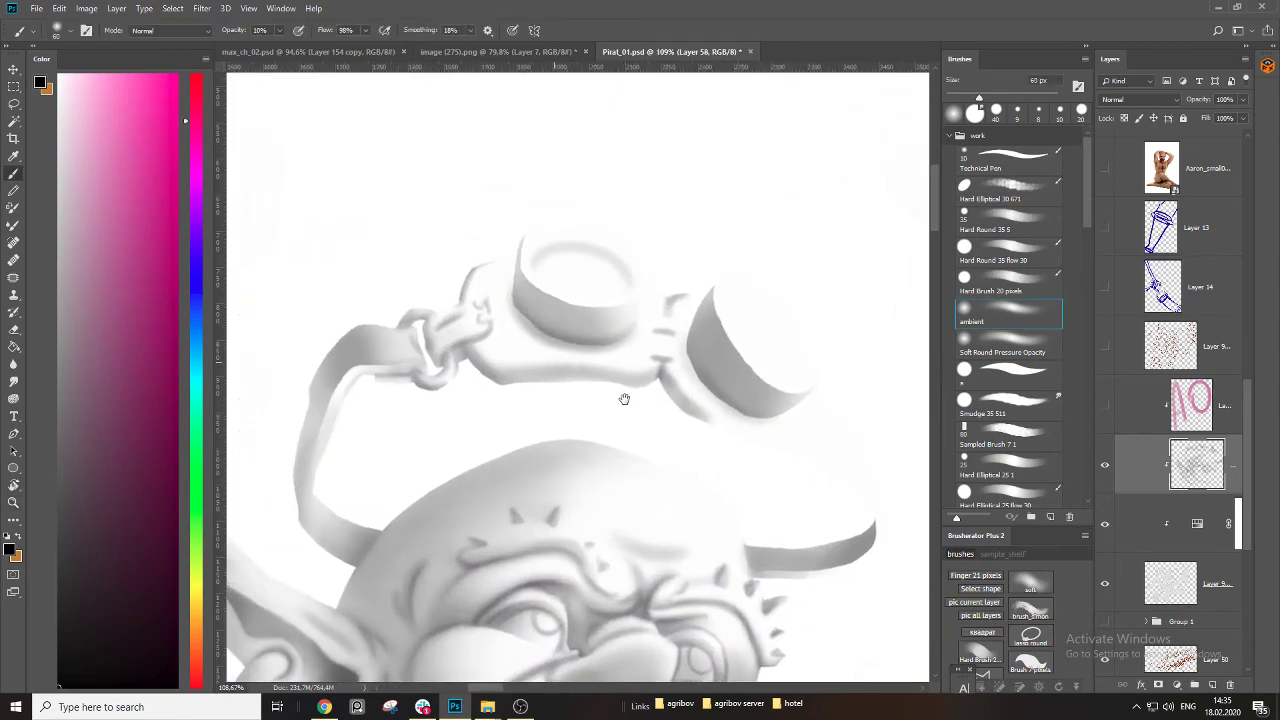
pyautogui.click(1108, 526)
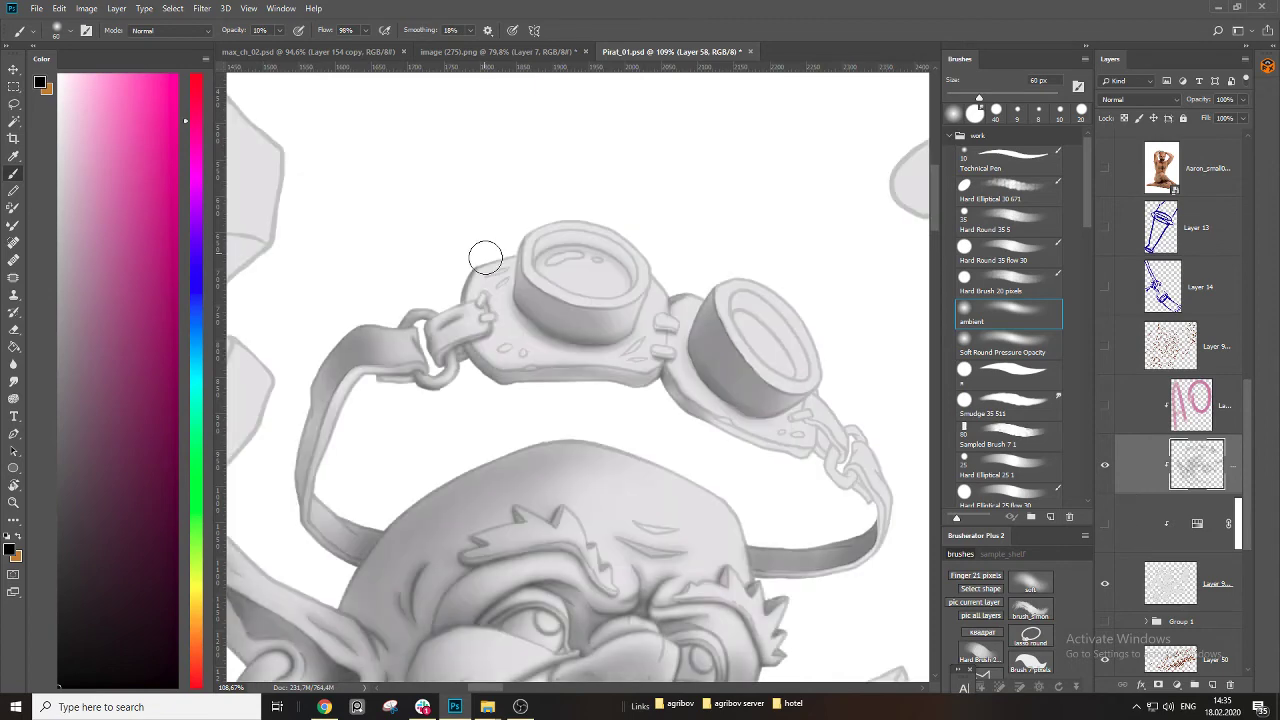
# Shade the left goggle's frame around the stitches and strap tab with the ambient brush at 10 px and 20 px.
pyautogui.press('z')
pyautogui.click(440, 264)
pyautogui.press('b')
pyautogui.press('[')
pyautogui.press('[')
pyautogui.press('[')
pyautogui.press('[')
pyautogui.press('[')
pyautogui.press('[')
pyautogui.press('[')
pyautogui.press('[')
pyautogui.press('[')
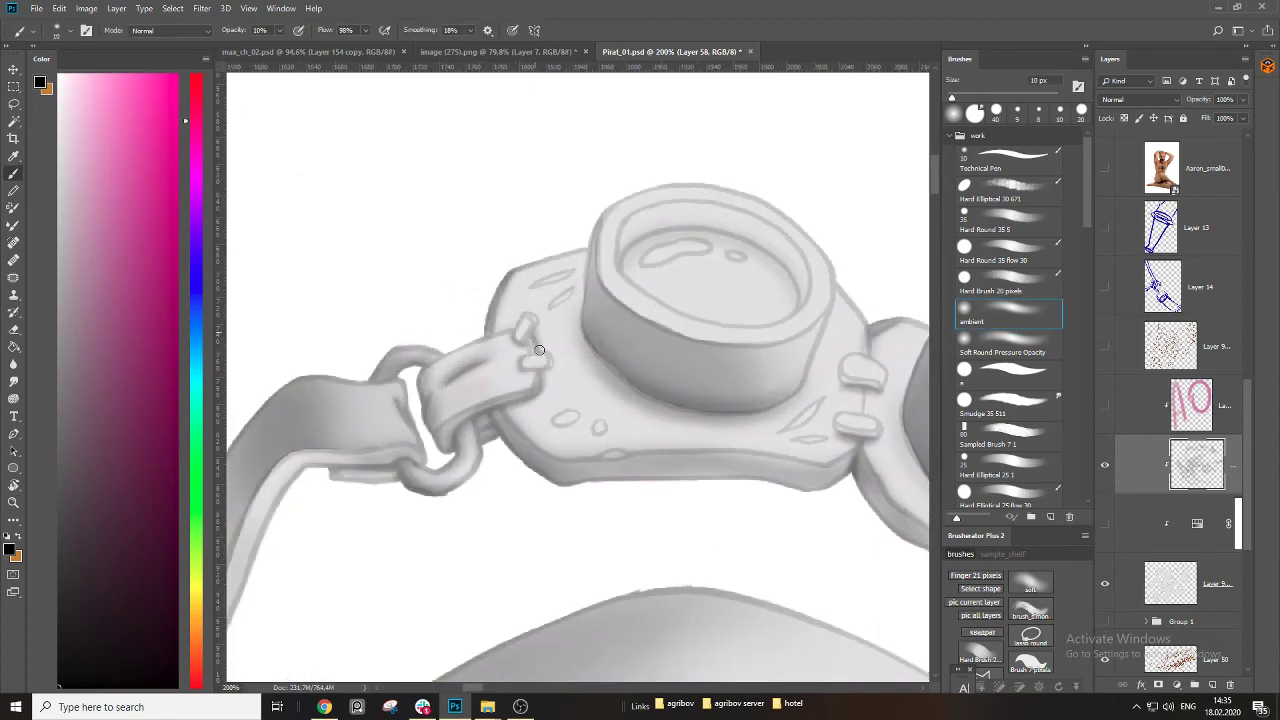
pyautogui.moveTo(515, 443); pyautogui.dragTo(535, 357)
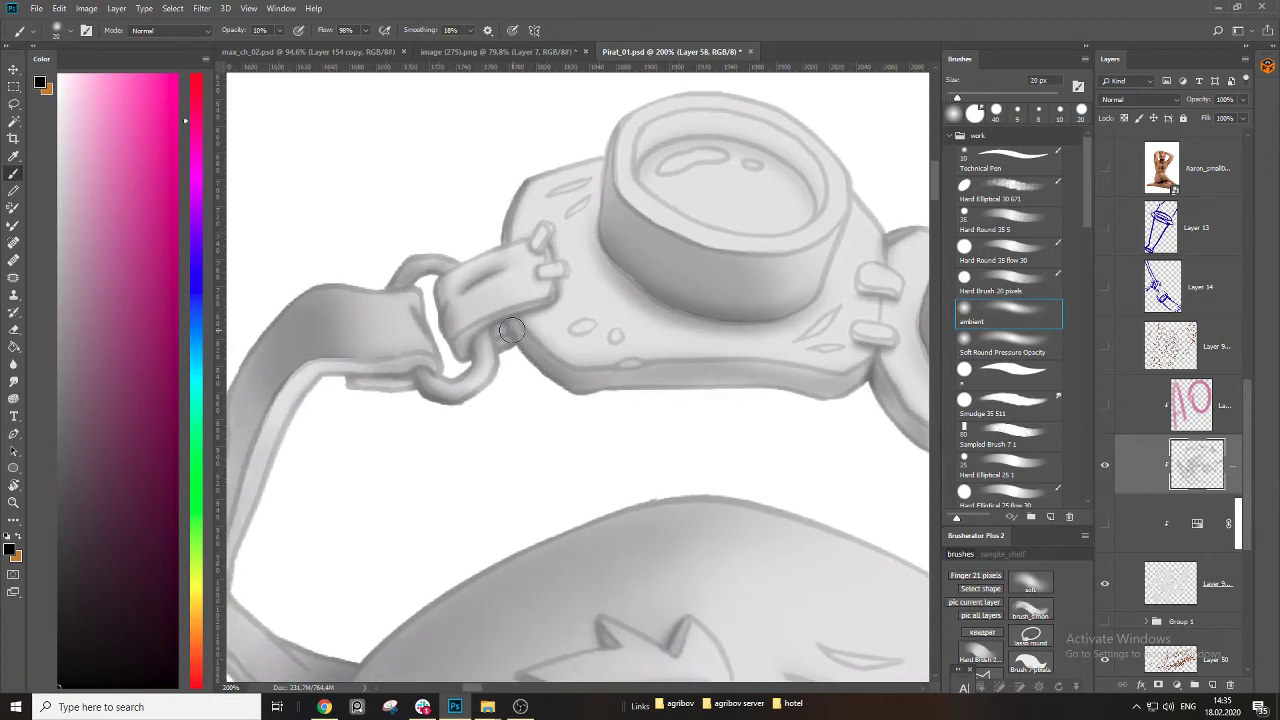
pyautogui.moveTo(424, 440)
pyautogui.mouseDown()
pyautogui.moveTo(608, 393)
pyautogui.moveTo(546, 371)
pyautogui.moveTo(612, 359)
pyautogui.moveTo(543, 402)
pyautogui.mouseUp()
pyautogui.press('[')
pyautogui.press(']')
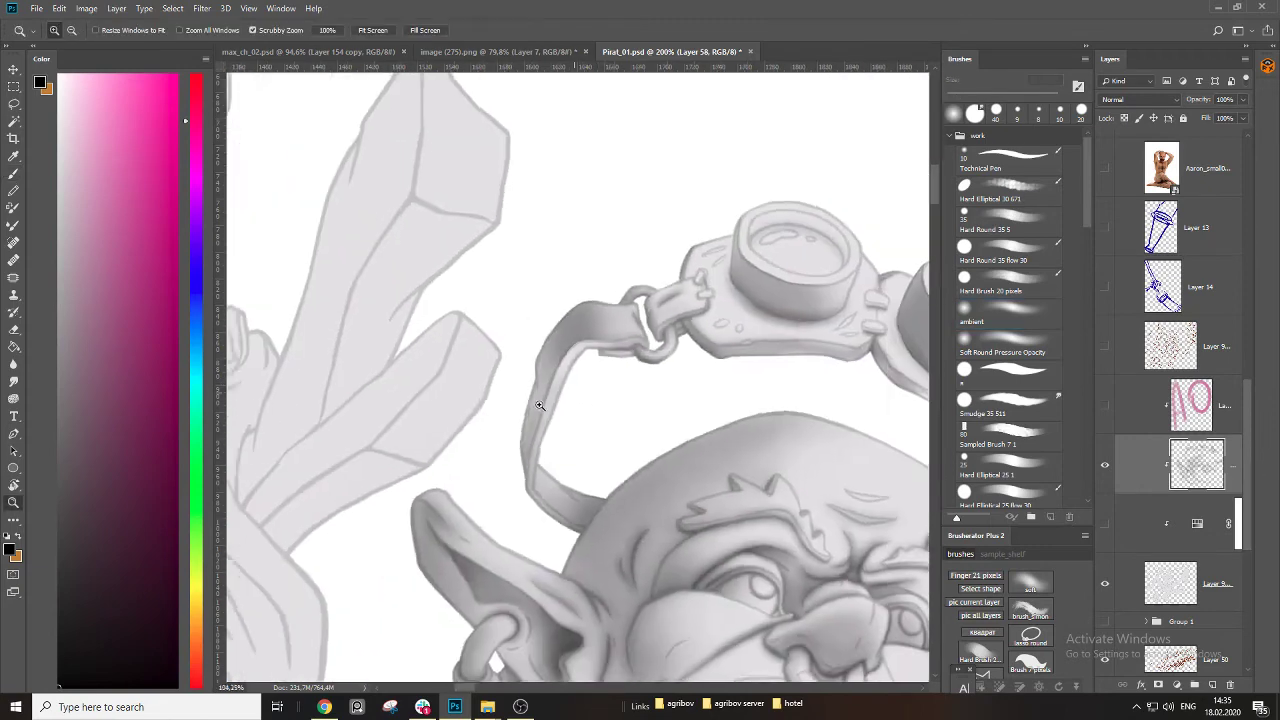
# Shade the outer side of the left strap down toward the head with the ambient brush at 30 px, finishing at 25 px.
pyautogui.moveTo(538, 463); pyautogui.dragTo(580, 426)
pyautogui.press(']')
pyautogui.moveTo(531, 315)
pyautogui.mouseDown()
pyautogui.moveTo(538, 357)
pyautogui.moveTo(517, 453)
pyautogui.mouseUp()
pyautogui.hotkey('ctrl', 'z')
pyautogui.press(']')
pyautogui.press(']')
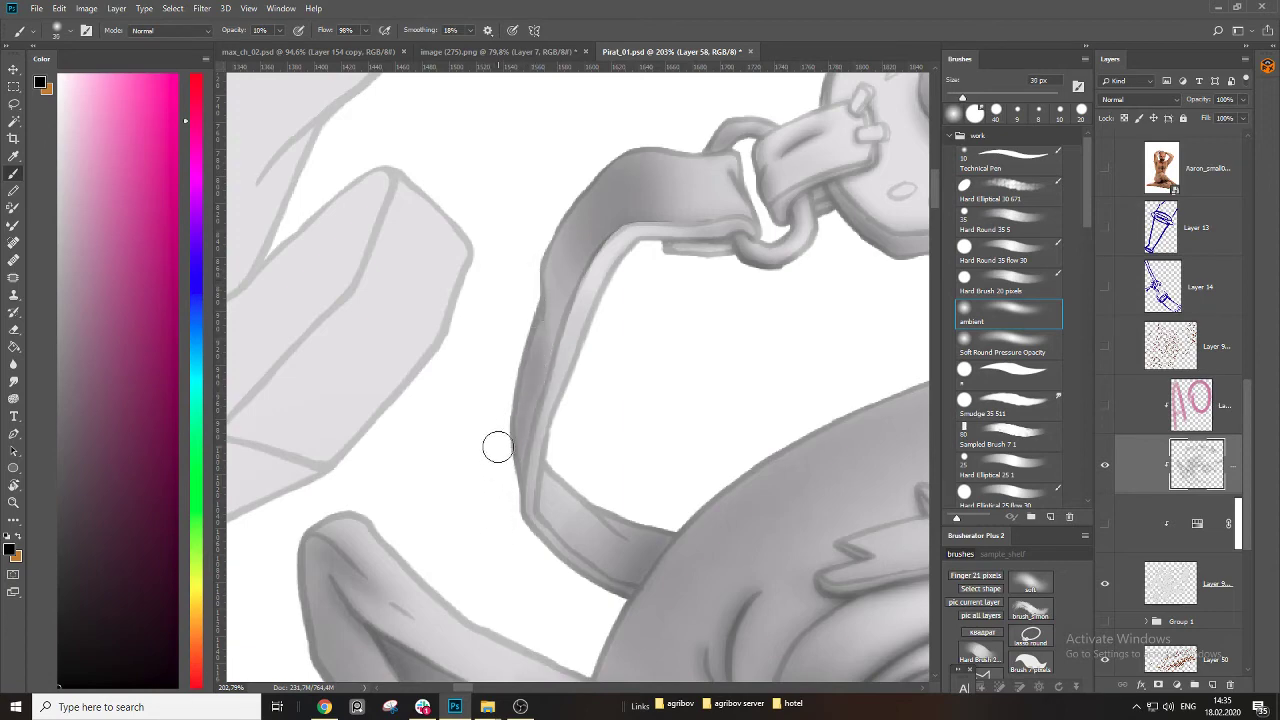
pyautogui.moveTo(580, 320); pyautogui.dragTo(474, 455)
pyautogui.press('[')
pyautogui.press('[')
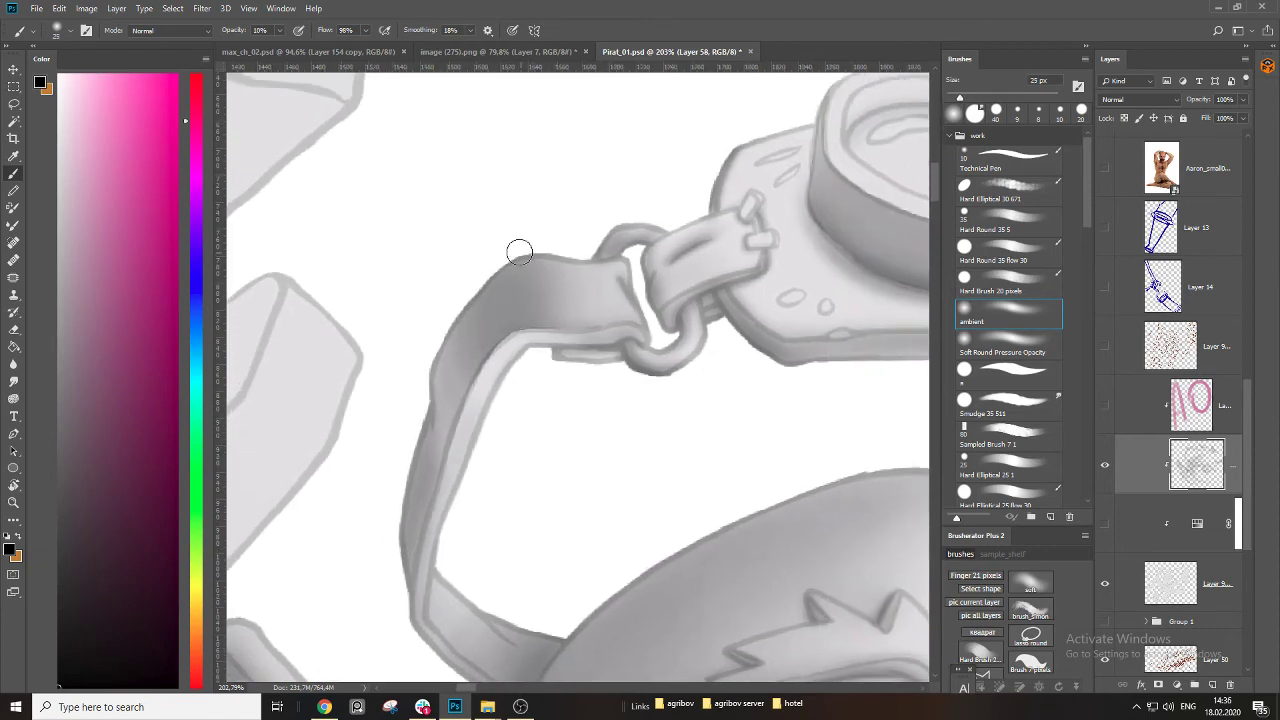
# Shade the bottom rim of the right goggle's frame out to its end with the ambient brush at 35 px and 30 px.
pyautogui.moveTo(592, 422); pyautogui.dragTo(500, 438)
pyautogui.moveTo(711, 418)
pyautogui.mouseDown()
pyautogui.moveTo(750, 412)
pyautogui.moveTo(682, 389)
pyautogui.moveTo(537, 379)
pyautogui.moveTo(480, 343)
pyautogui.mouseUp()
pyautogui.press(']')
pyautogui.press(']')
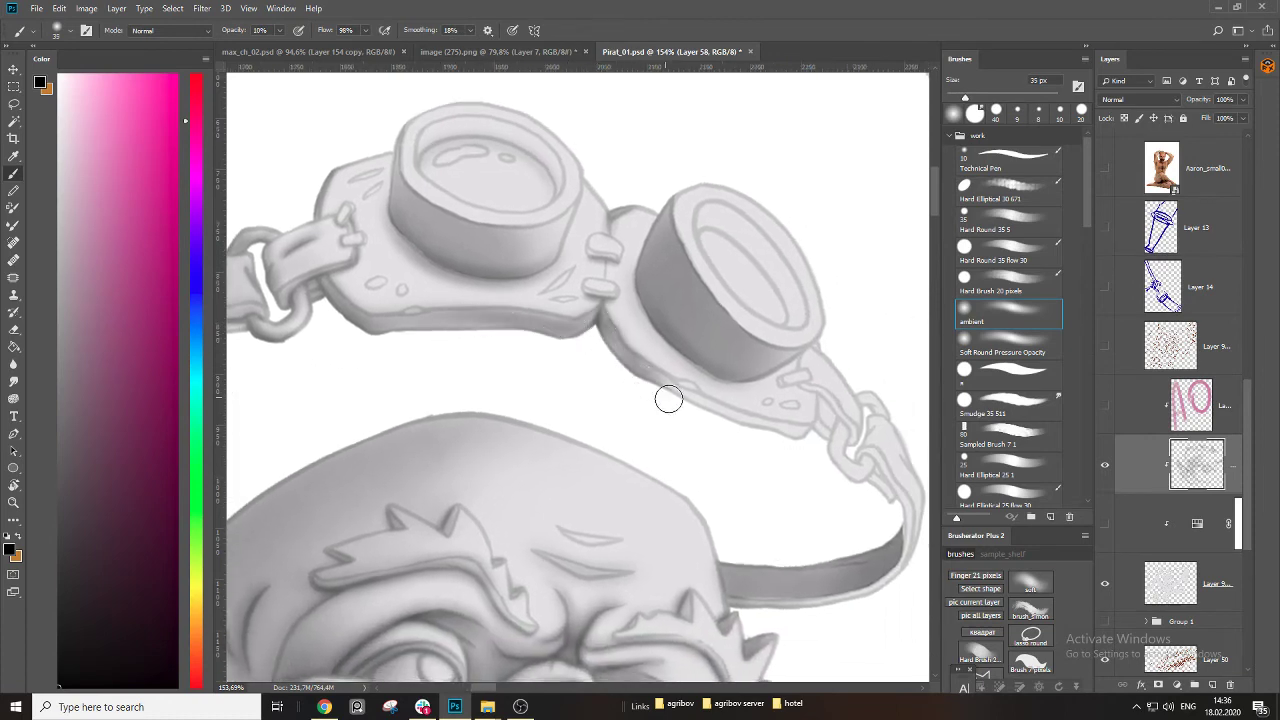
pyautogui.moveTo(669, 399)
pyautogui.mouseDown()
pyautogui.moveTo(569, 374)
pyautogui.moveTo(566, 340)
pyautogui.mouseUp()
pyautogui.press('[')
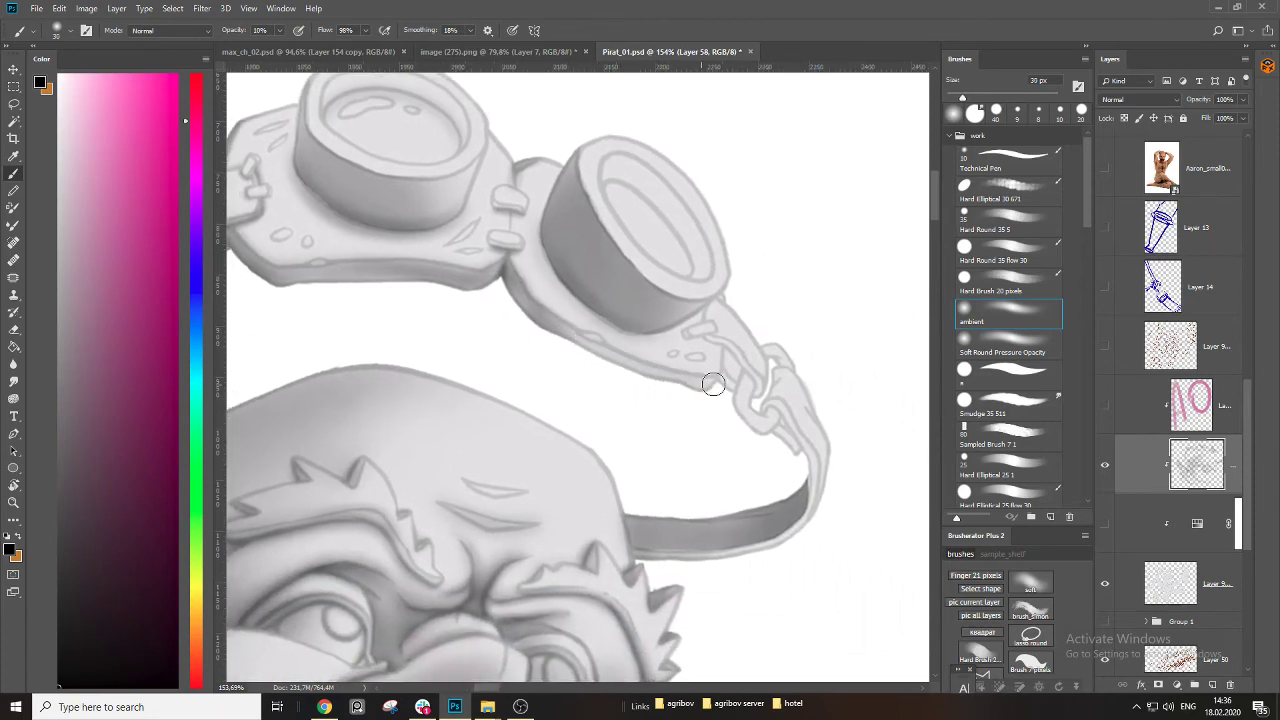
pyautogui.moveTo(708, 384)
pyautogui.mouseDown()
pyautogui.moveTo(557, 348)
pyautogui.moveTo(664, 377)
pyautogui.moveTo(514, 321)
pyautogui.moveTo(548, 322)
pyautogui.moveTo(701, 392)
pyautogui.moveTo(677, 385)
pyautogui.moveTo(729, 378)
pyautogui.mouseUp()
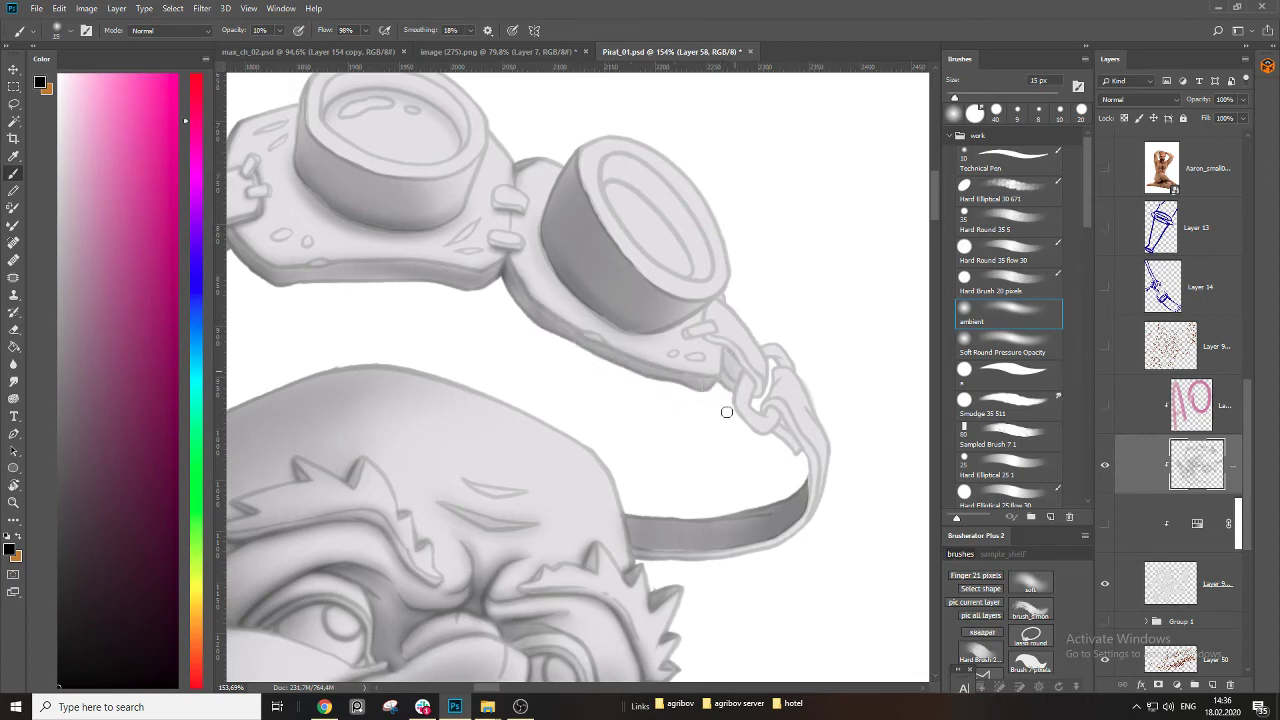
# Shade the gap between the right goggle's frame and its strap tab with the ambient brush, finishing at 10 px.
pyautogui.moveTo(792, 369); pyautogui.dragTo(850, 369)
pyautogui.press('[')
pyautogui.press('[')
pyautogui.moveTo(631, 309)
pyautogui.mouseDown()
pyautogui.moveTo(622, 388)
pyautogui.moveTo(640, 328)
pyautogui.moveTo(637, 411)
pyautogui.moveTo(663, 342)
pyautogui.moveTo(641, 431)
pyautogui.moveTo(671, 356)
pyautogui.moveTo(645, 433)
pyautogui.moveTo(648, 334)
pyautogui.moveTo(630, 387)
pyautogui.moveTo(635, 316)
pyautogui.moveTo(676, 393)
pyautogui.mouseUp()
pyautogui.press(']')
pyautogui.press('[')
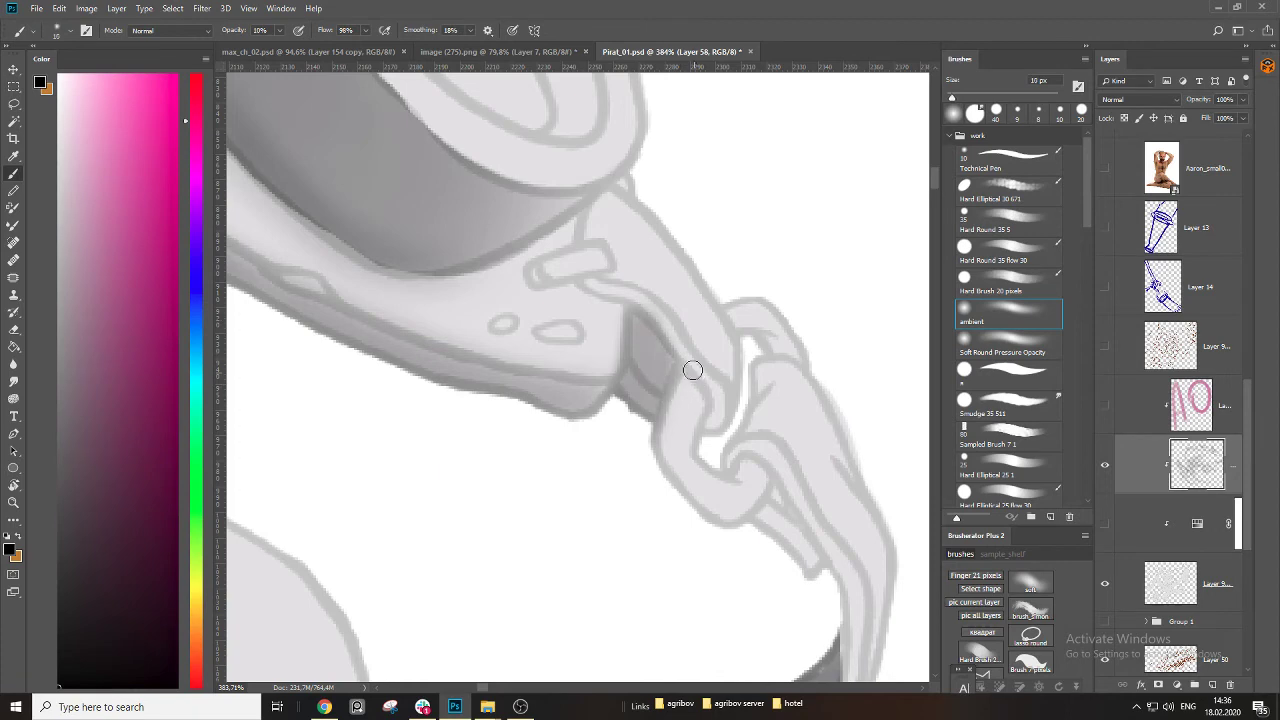
pyautogui.moveTo(642, 303)
pyautogui.mouseDown()
pyautogui.moveTo(659, 347)
pyautogui.moveTo(708, 400)
pyautogui.moveTo(703, 420)
pyautogui.moveTo(622, 305)
pyautogui.mouseUp()
pyautogui.press('[')
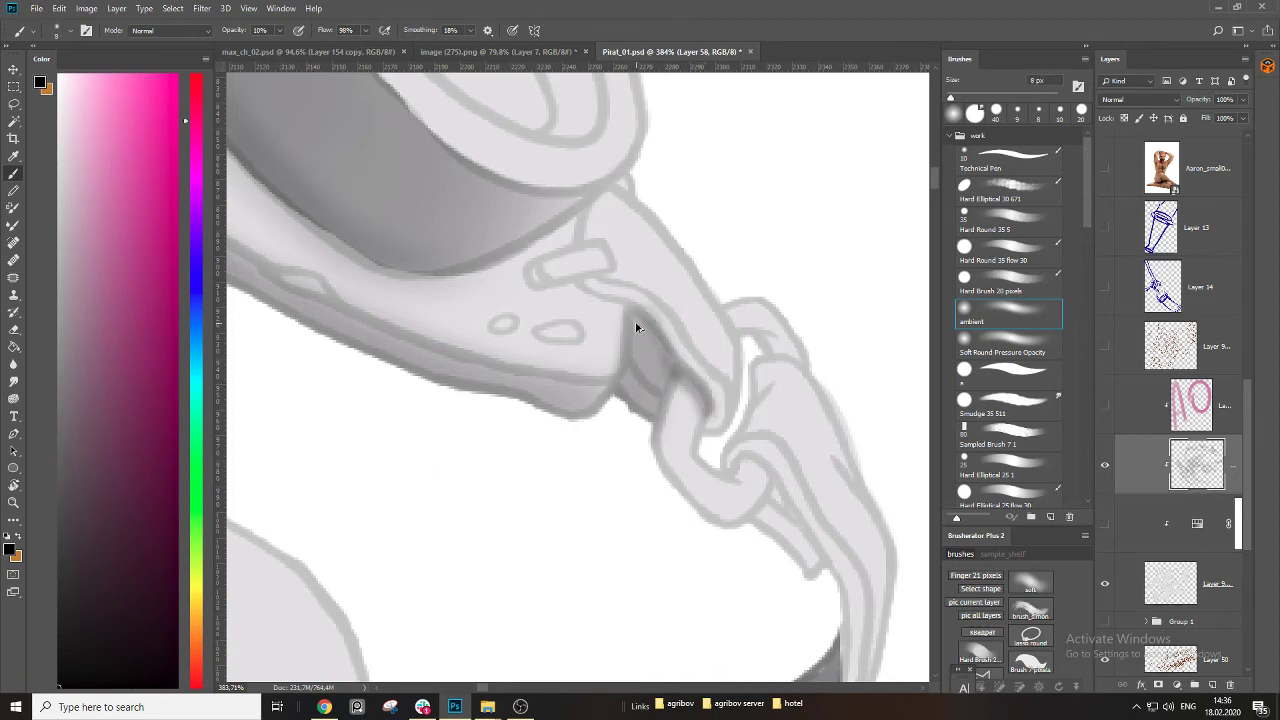
pyautogui.hotkey('ctrl', 'z')
pyautogui.hotkey('ctrl', 'z')
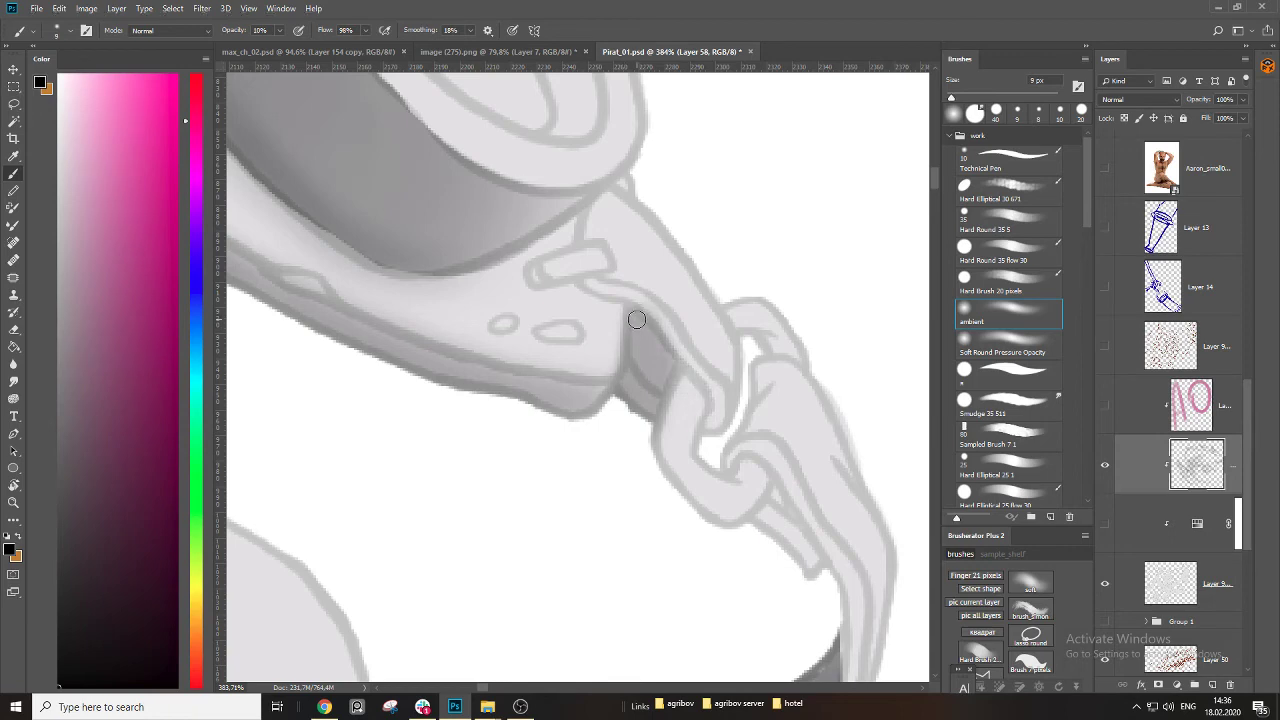
# Shade the underside edge of the right strap tab down to the ring with a small ambient brush.
pyautogui.press(']')
pyautogui.moveTo(654, 334)
pyautogui.mouseDown()
pyautogui.moveTo(698, 389)
pyautogui.moveTo(704, 426)
pyautogui.moveTo(677, 374)
pyautogui.moveTo(706, 396)
pyautogui.moveTo(705, 433)
pyautogui.mouseUp()
pyautogui.moveTo(686, 371); pyautogui.dragTo(702, 430)
pyautogui.moveTo(698, 386); pyautogui.dragTo(705, 415)
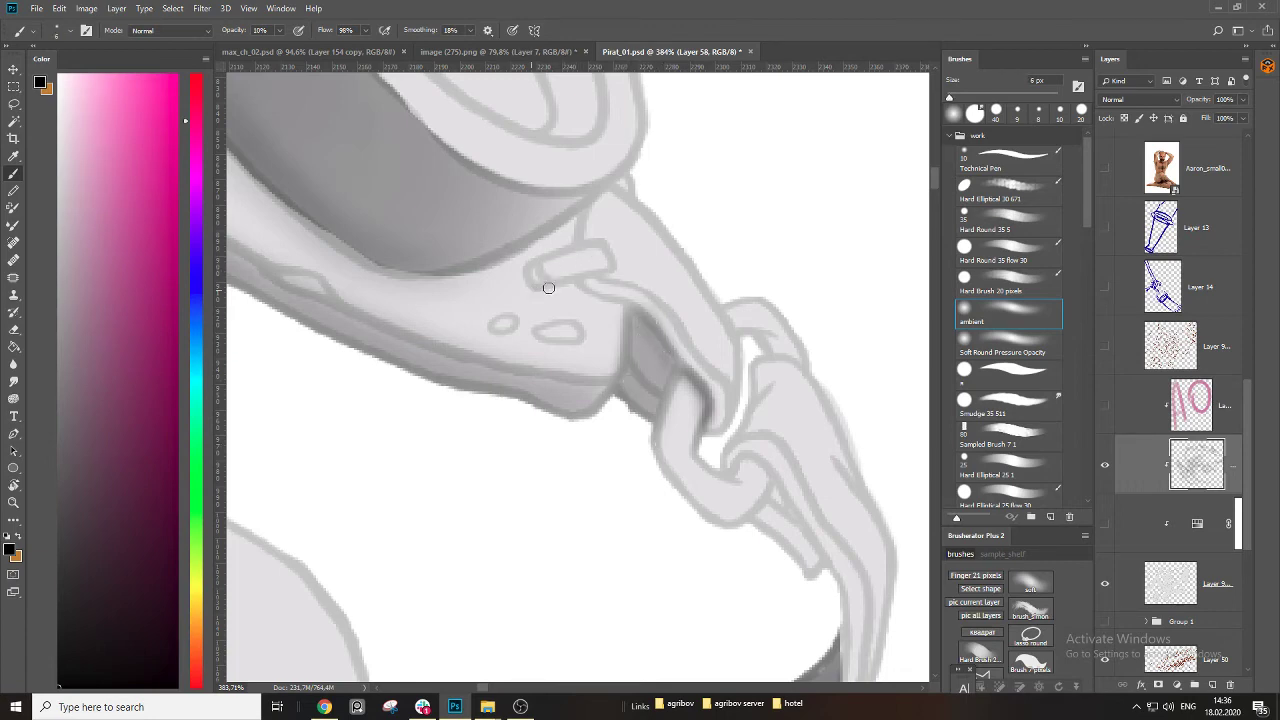
# Shade around the stitch and the upper edge of the right strap tab with the ambient brush, starting at 6 px.
pyautogui.moveTo(559, 287)
pyautogui.mouseDown()
pyautogui.moveTo(523, 272)
pyautogui.moveTo(590, 242)
pyautogui.mouseUp()
pyautogui.press(']')
pyautogui.press('[')
pyautogui.press('[')
pyautogui.press('[')
pyautogui.moveTo(574, 287); pyautogui.dragTo(647, 311)
pyautogui.press(']')
pyautogui.moveTo(575, 281)
pyautogui.mouseDown()
pyautogui.moveTo(662, 316)
pyautogui.moveTo(568, 376)
pyautogui.moveTo(650, 337)
pyautogui.mouseUp()
# Deepen the shading along the lower side of the right goggle's cup with an enlarged ambient brush.
pyautogui.hotkey('ctrl', 'space')
pyautogui.press('b')
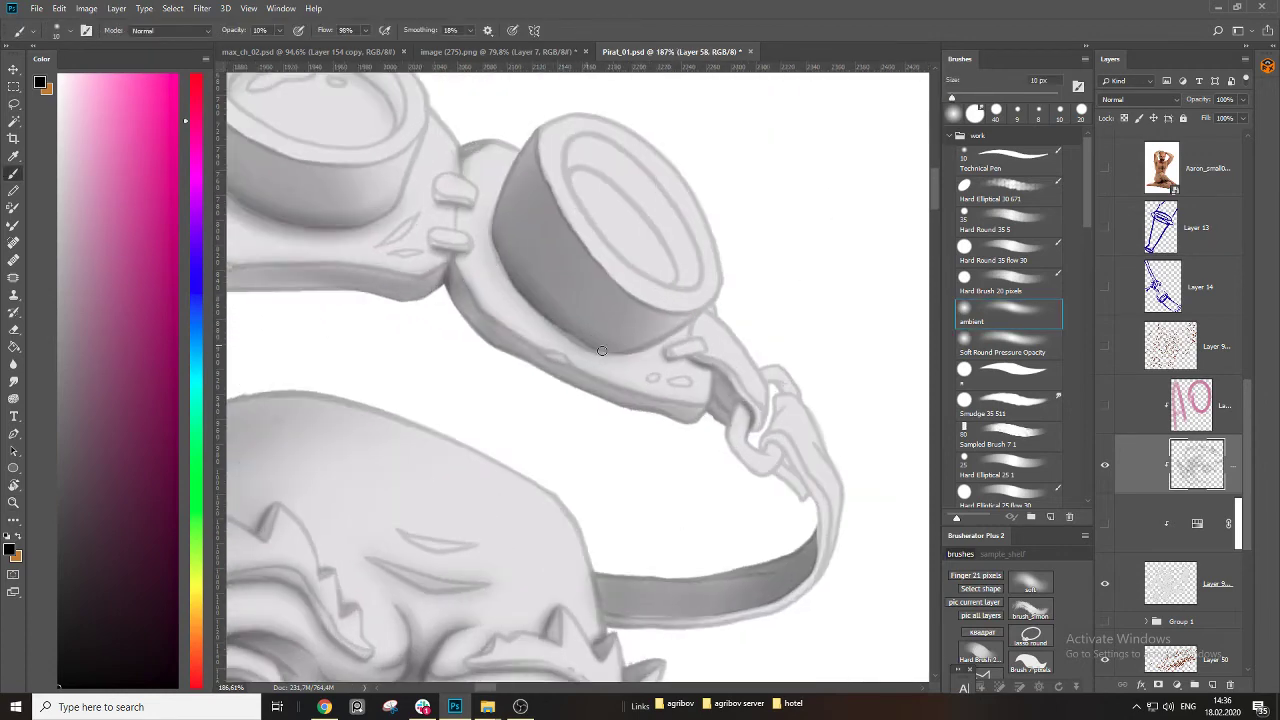
pyautogui.press(']')
pyautogui.moveTo(494, 240)
pyautogui.mouseDown()
pyautogui.moveTo(520, 303)
pyautogui.moveTo(628, 340)
pyautogui.mouseUp()
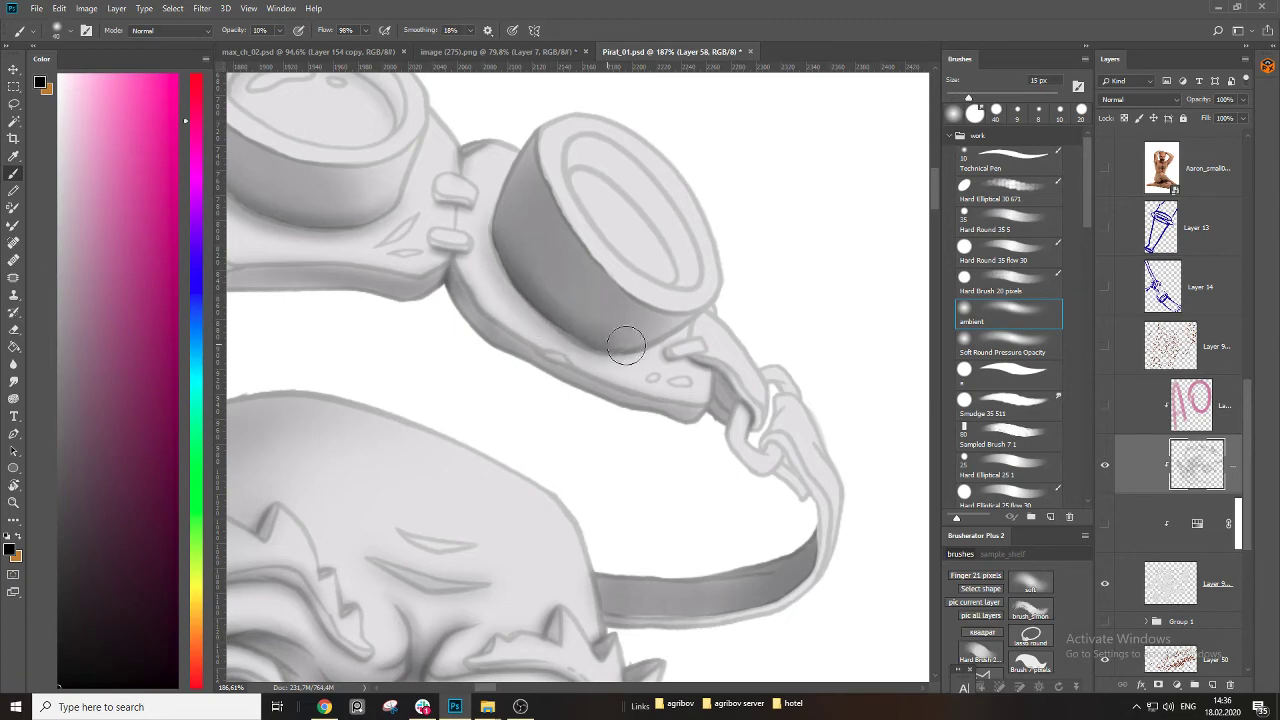
pyautogui.press('space')
pyautogui.moveTo(563, 314); pyautogui.dragTo(630, 379)
pyautogui.press('[')
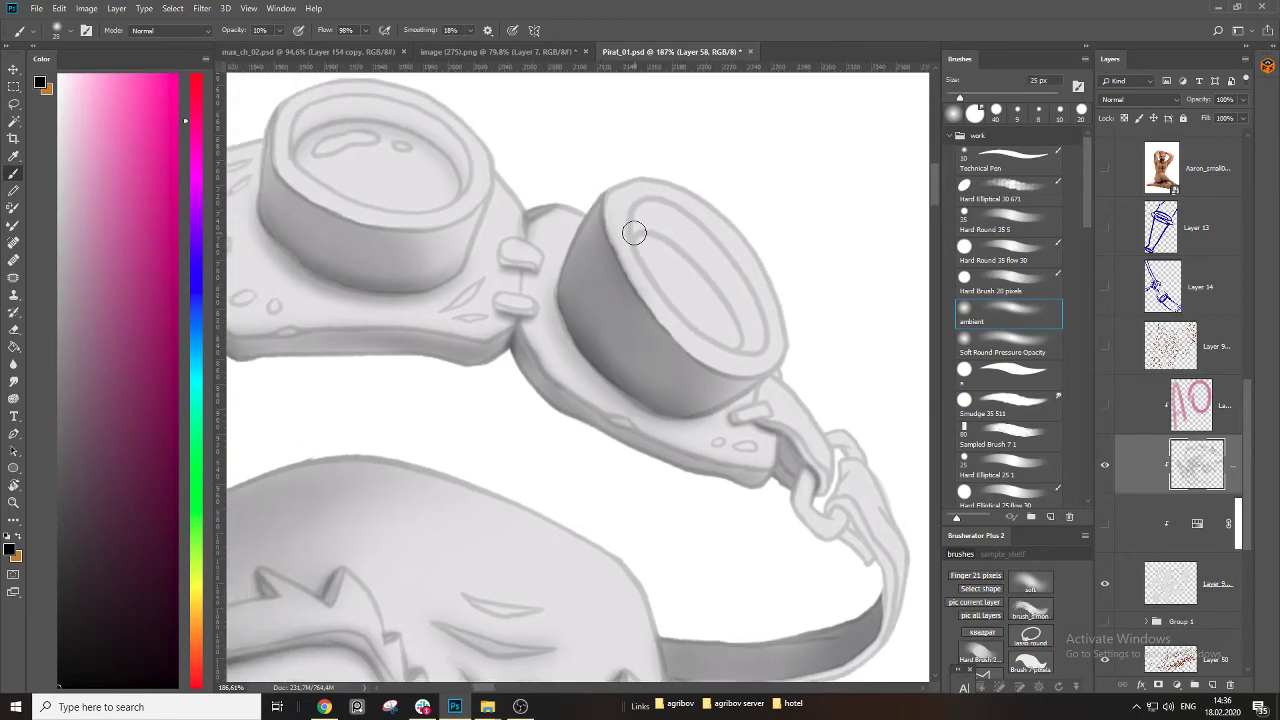
# Shade the recess around the right goggle's lens with the ambient brush, undoing the first stroke on its rim.
pyautogui.moveTo(634, 228)
pyautogui.mouseDown()
pyautogui.moveTo(660, 210)
pyautogui.moveTo(711, 268)
pyautogui.mouseUp()
pyautogui.hotkey('ctrl', 'z')
pyautogui.press('space')
pyautogui.moveTo(514, 220)
pyautogui.mouseDown()
pyautogui.moveTo(628, 322)
pyautogui.moveTo(610, 318)
pyautogui.mouseUp()
pyautogui.press('[')
pyautogui.press('[')
pyautogui.moveTo(749, 333)
pyautogui.mouseDown()
pyautogui.moveTo(820, 409)
pyautogui.moveTo(829, 451)
pyautogui.moveTo(809, 383)
pyautogui.moveTo(730, 329)
pyautogui.moveTo(777, 346)
pyautogui.moveTo(832, 446)
pyautogui.mouseUp()
pyautogui.press(']')
pyautogui.press(']')
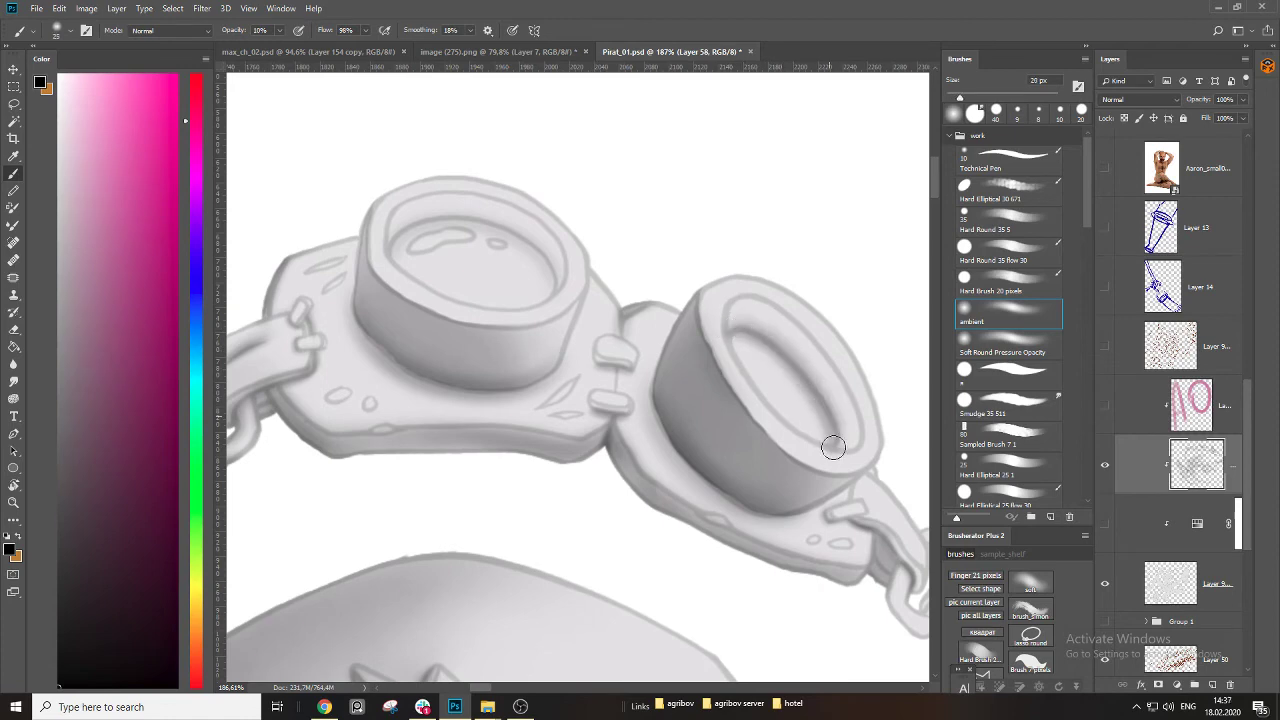
# Shade the recess around the left goggle's lens with the ambient brush at 20 px.
pyautogui.hotkey('ctrl', 'space')
pyautogui.moveTo(775, 393)
pyautogui.mouseDown()
pyautogui.moveTo(685, 370)
pyautogui.moveTo(816, 362)
pyautogui.moveTo(777, 306)
pyautogui.moveTo(679, 331)
pyautogui.moveTo(829, 321)
pyautogui.moveTo(795, 400)
pyautogui.moveTo(743, 381)
pyautogui.moveTo(584, 373)
pyautogui.mouseUp()
pyautogui.press('b')
pyautogui.press('z')
pyautogui.press('space')
pyautogui.press('z')
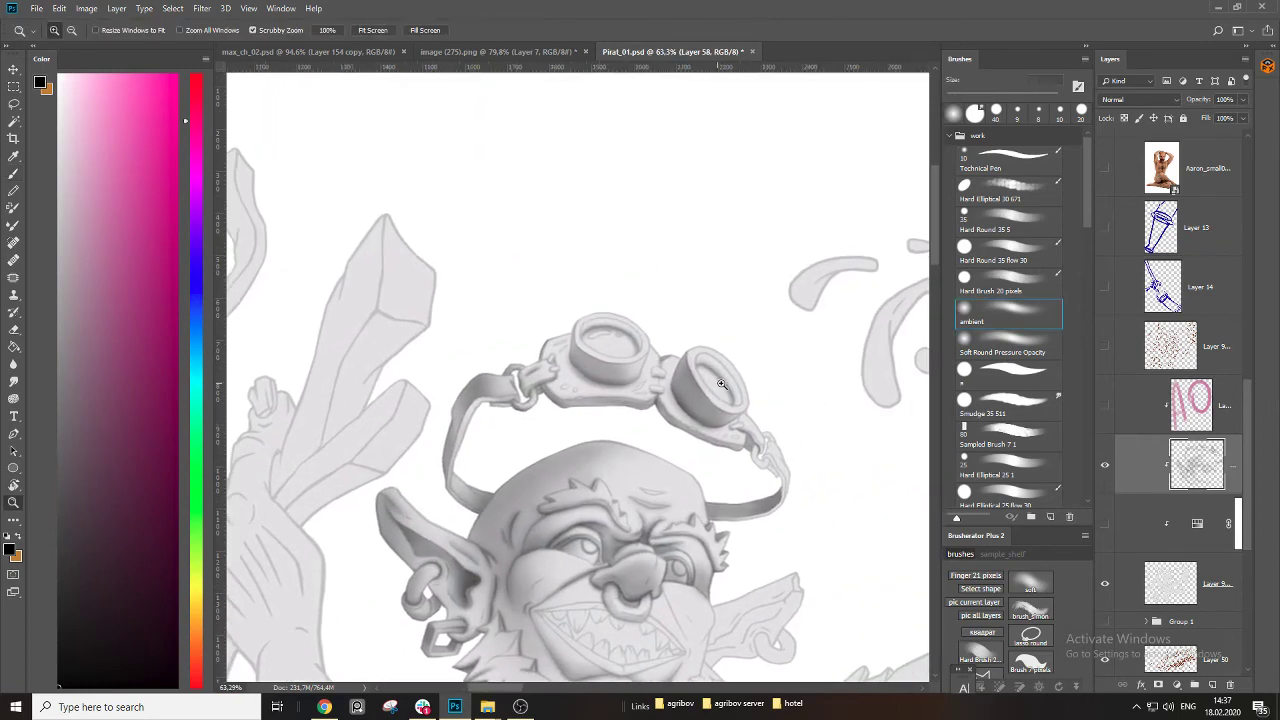
# Shade around the side and underside of the upper link joining the two goggles with the ambient brush at 4 px.
pyautogui.moveTo(650, 332); pyautogui.dragTo(750, 352)
pyautogui.moveTo(605, 376)
pyautogui.mouseDown()
pyautogui.moveTo(529, 409)
pyautogui.moveTo(446, 395)
pyautogui.moveTo(477, 337)
pyautogui.moveTo(445, 325)
pyautogui.mouseUp()
pyautogui.press('[')
pyautogui.press('[')
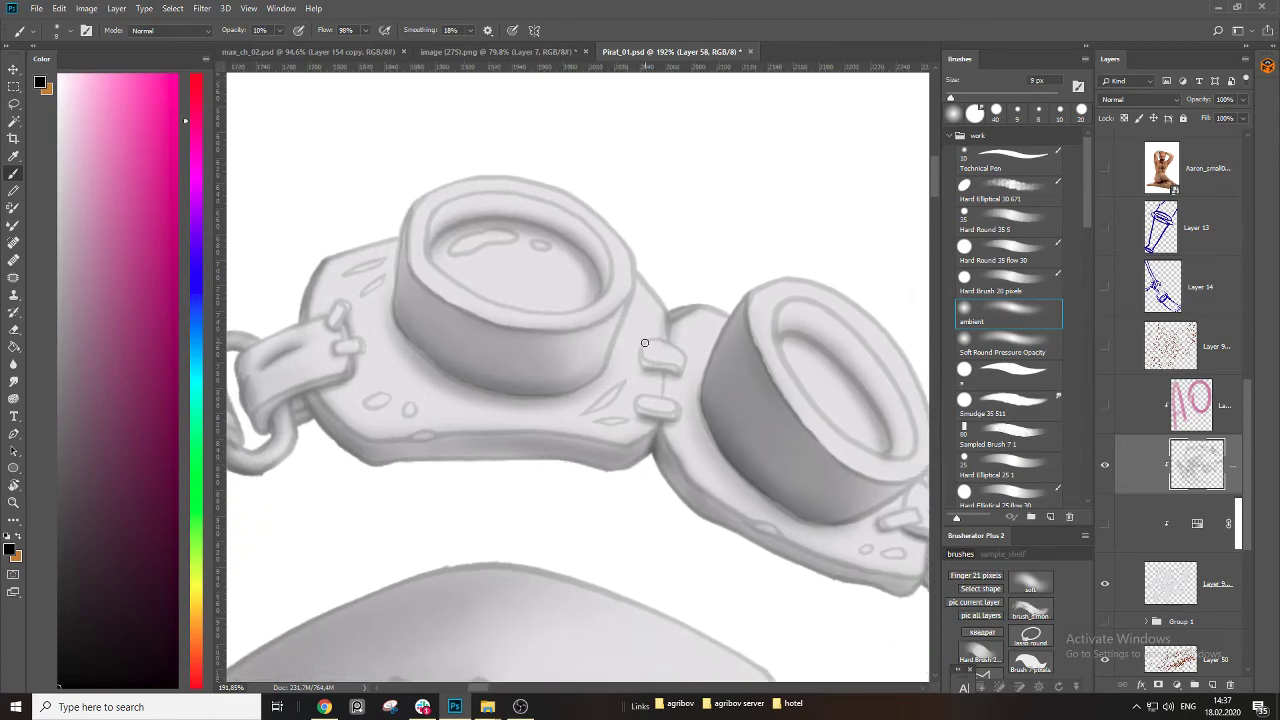
pyautogui.scroll(5, 665, 367)
pyautogui.press('[')
pyautogui.press('[')
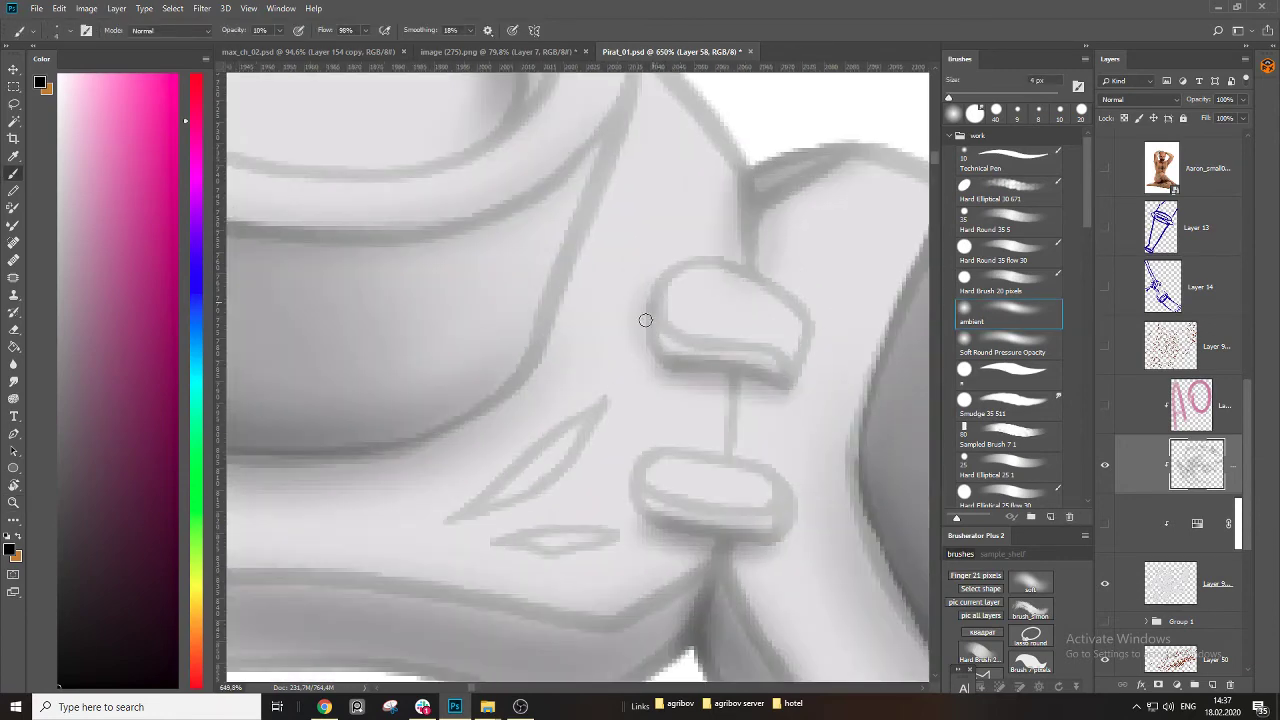
pyautogui.moveTo(645, 320)
pyautogui.mouseDown()
pyautogui.moveTo(690, 369)
pyautogui.moveTo(712, 369)
pyautogui.mouseUp()
# Shade the side and underside of the lower link between the goggles with the ambient brush at 4 px.
pyautogui.scroll(-3, 662, 294)
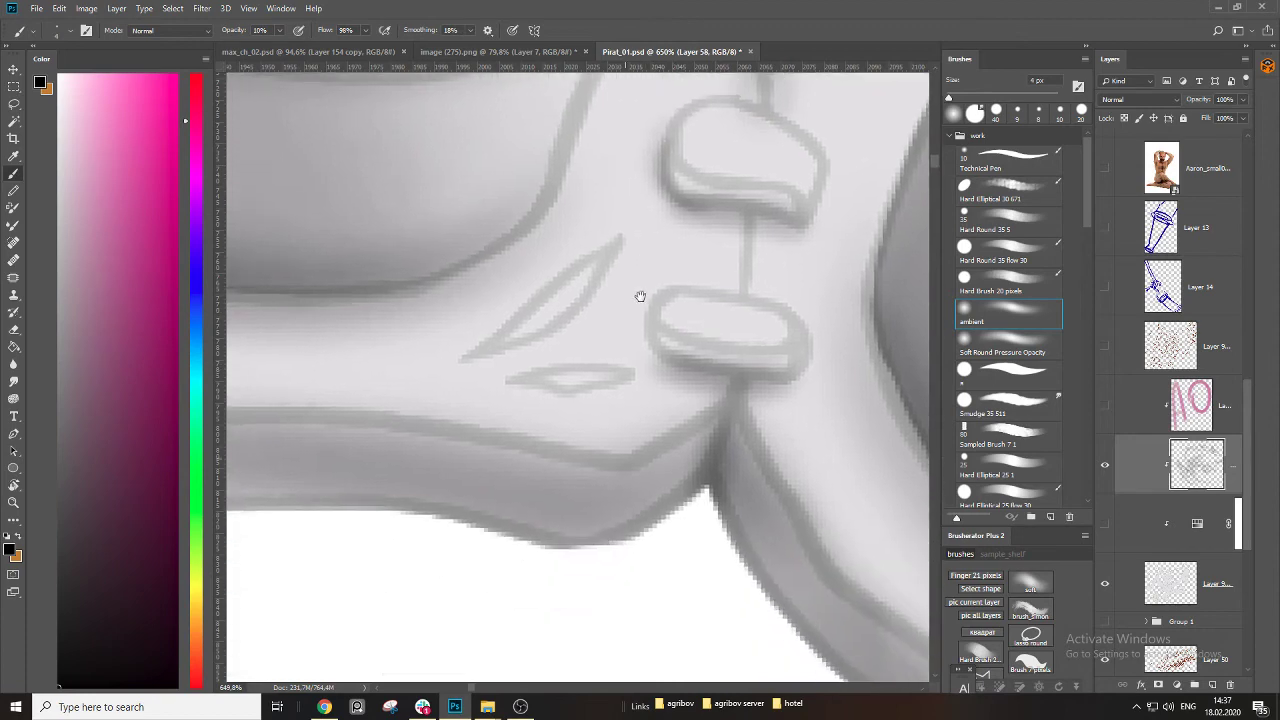
pyautogui.moveTo(645, 325); pyautogui.dragTo(687, 364)
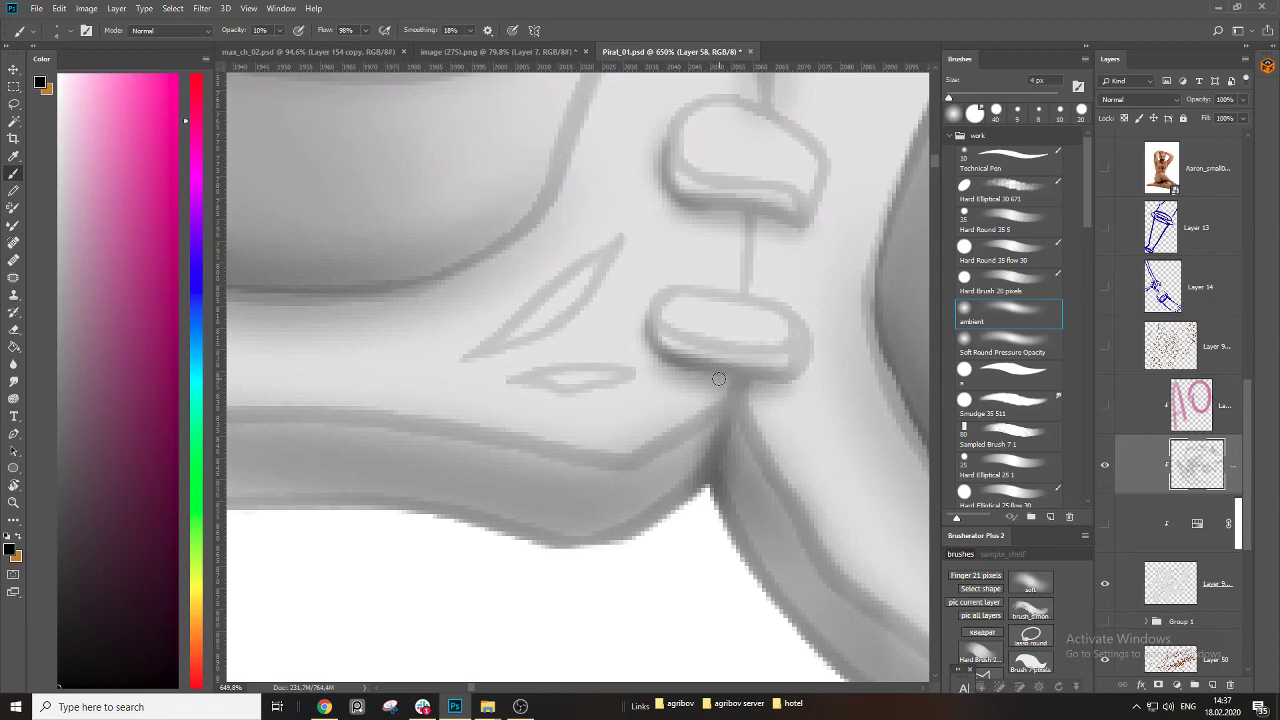
pyautogui.moveTo(704, 385); pyautogui.dragTo(577, 417)
# Shade the lower outer edge of the left goggle's cup near the bridge, enlarging the ambient brush from 6 px.
pyautogui.moveTo(656, 365); pyautogui.dragTo(734, 331)
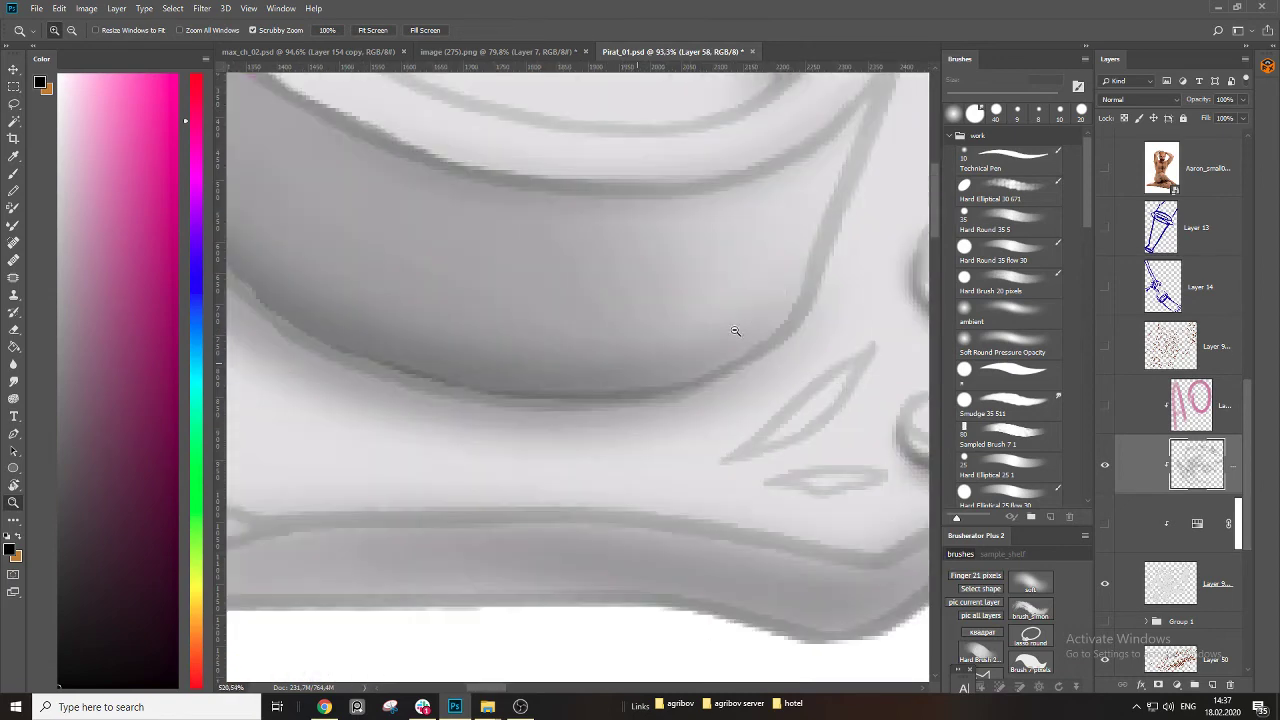
pyautogui.moveTo(820, 256); pyautogui.dragTo(683, 389)
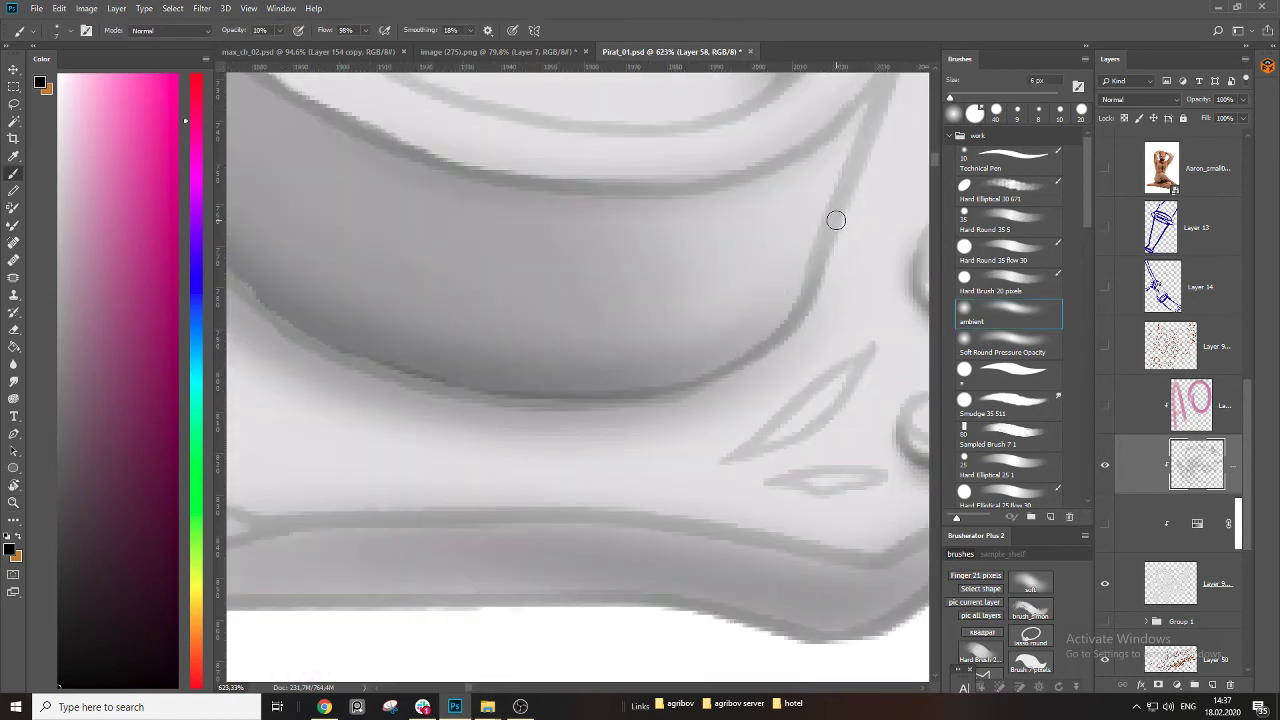
pyautogui.press(']')
pyautogui.press(']')
pyautogui.press(']')
pyautogui.press(']')
pyautogui.moveTo(836, 220)
pyautogui.mouseDown()
pyautogui.moveTo(790, 317)
pyautogui.moveTo(636, 396)
pyautogui.mouseUp()
pyautogui.moveTo(743, 365)
pyautogui.mouseDown()
pyautogui.moveTo(632, 383)
pyautogui.moveTo(676, 385)
pyautogui.mouseUp()
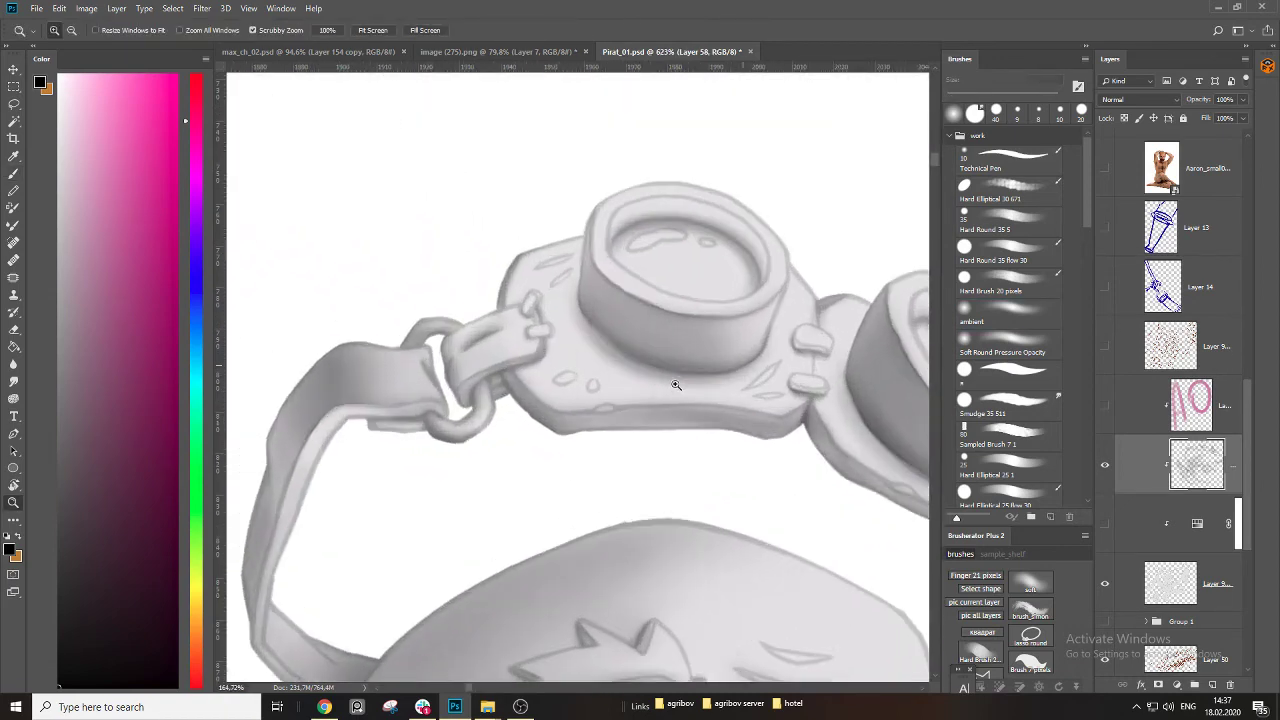
# Darken the gap between the left strap tab, its ring and the goggle frame with the ambient brush at 15 px and 20 px.
pyautogui.moveTo(613, 332); pyautogui.dragTo(651, 349)
pyautogui.moveTo(570, 318)
pyautogui.mouseDown()
pyautogui.moveTo(651, 393)
pyautogui.moveTo(703, 412)
pyautogui.moveTo(849, 411)
pyautogui.mouseUp()
pyautogui.moveTo(600, 456)
pyautogui.mouseDown()
pyautogui.moveTo(674, 349)
pyautogui.moveTo(725, 327)
pyautogui.mouseUp()
pyautogui.press(']')
pyautogui.press(']')
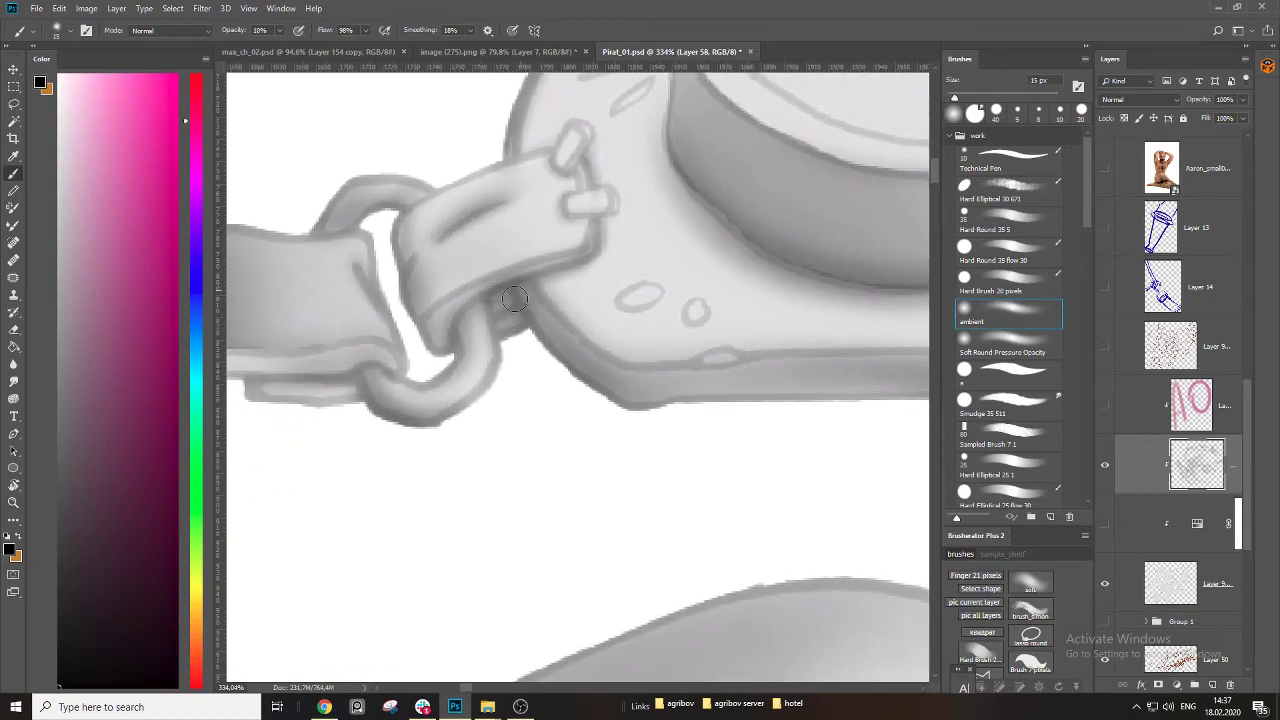
pyautogui.press(']')
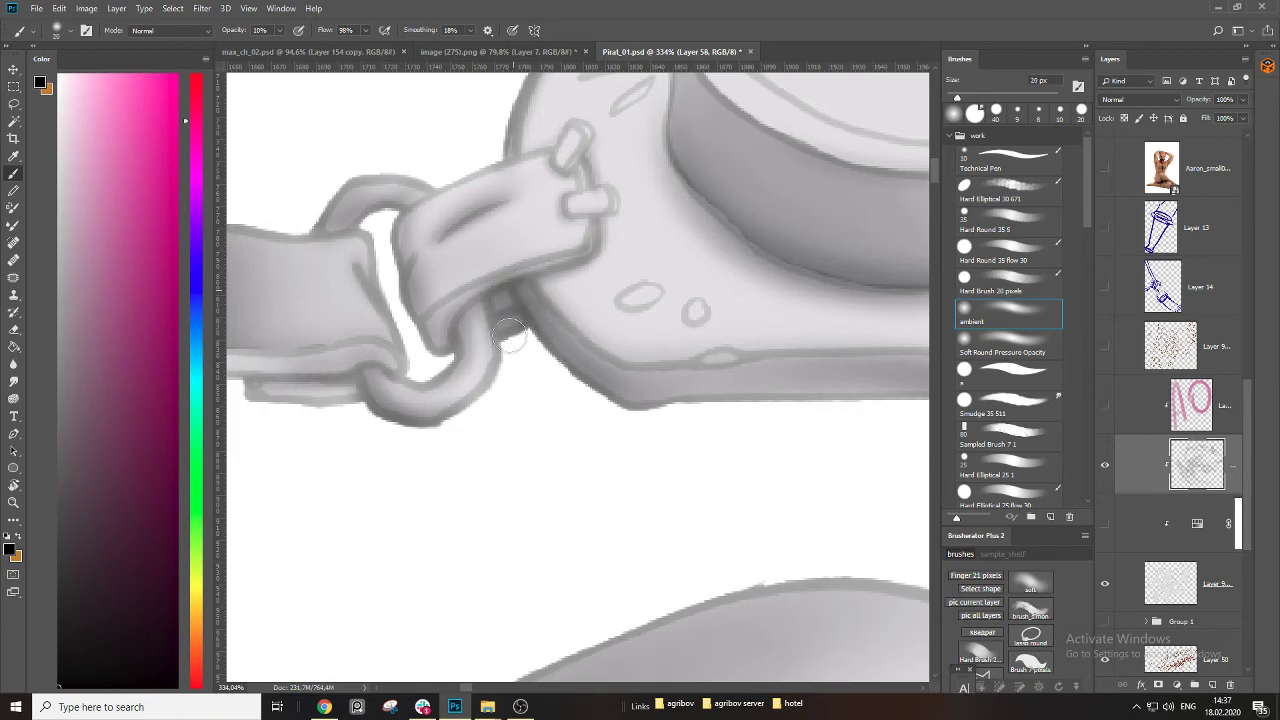
pyautogui.moveTo(418, 355); pyautogui.dragTo(586, 335)
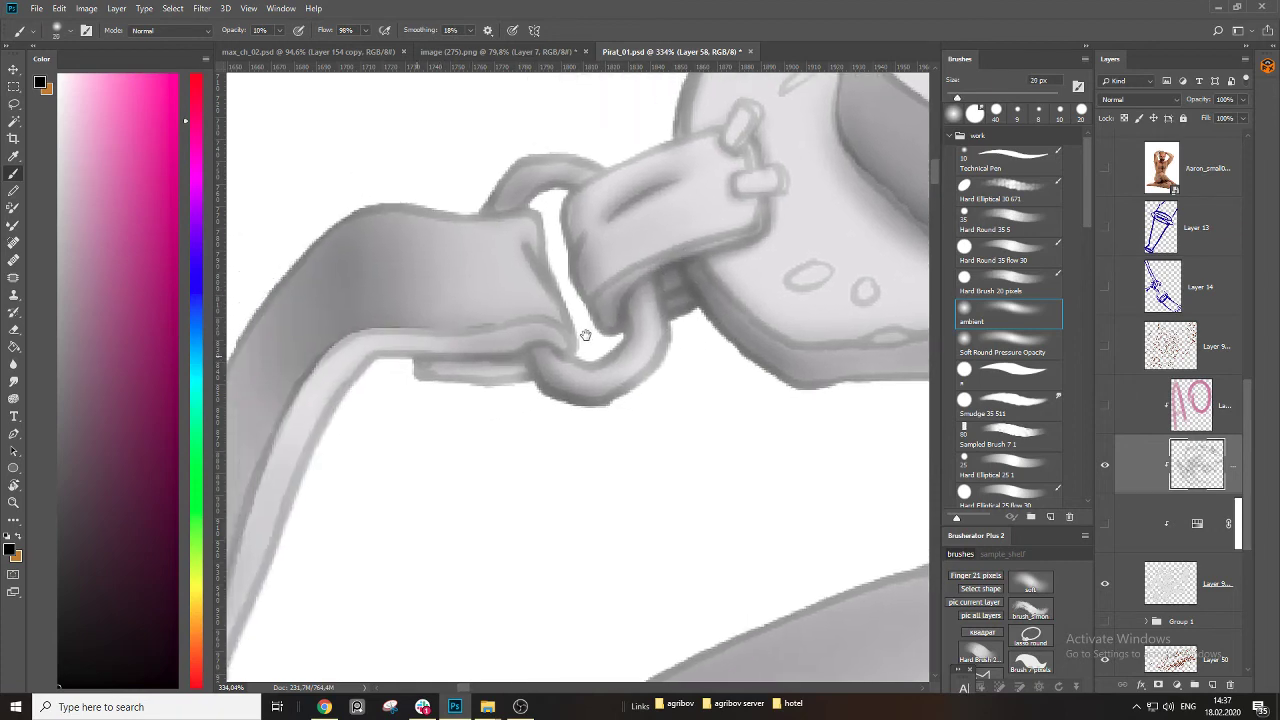
# Shade the underside of the left strap and its loose end beside the ring with the ambient brush at 15 px and 20 px.
pyautogui.press('[')
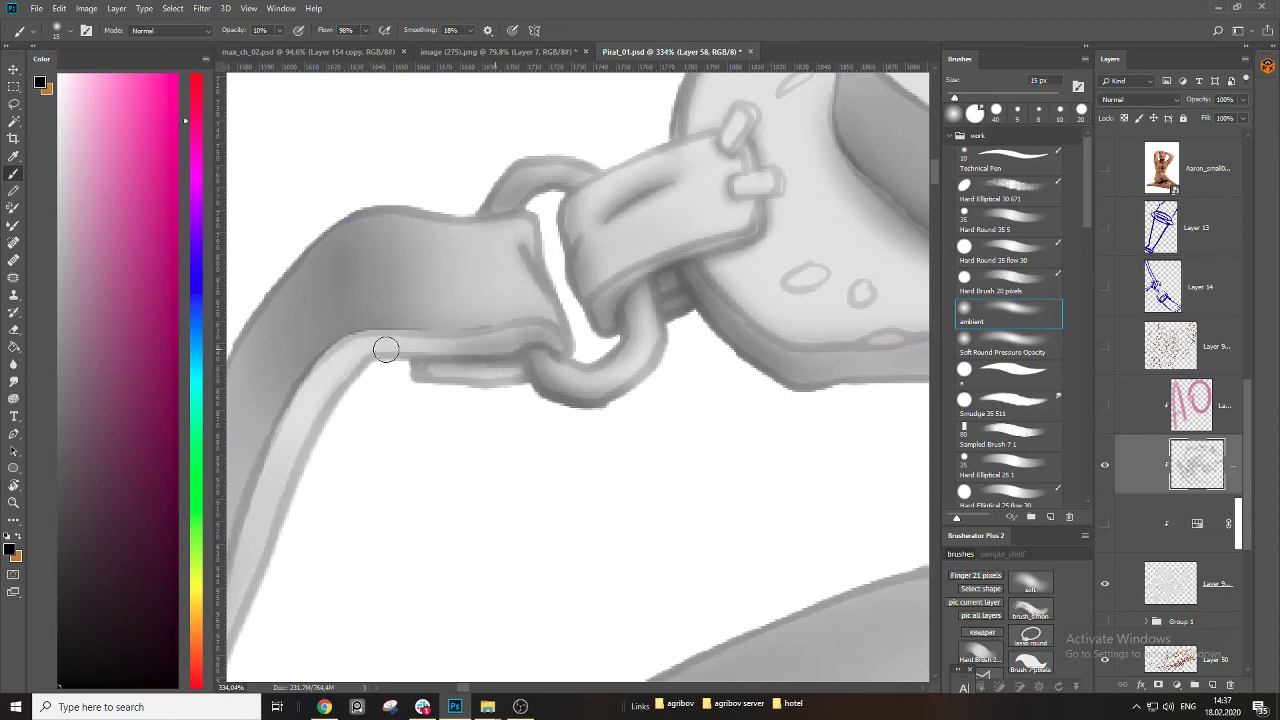
pyautogui.moveTo(483, 366)
pyautogui.mouseDown()
pyautogui.moveTo(522, 378)
pyautogui.moveTo(462, 421)
pyautogui.mouseUp()
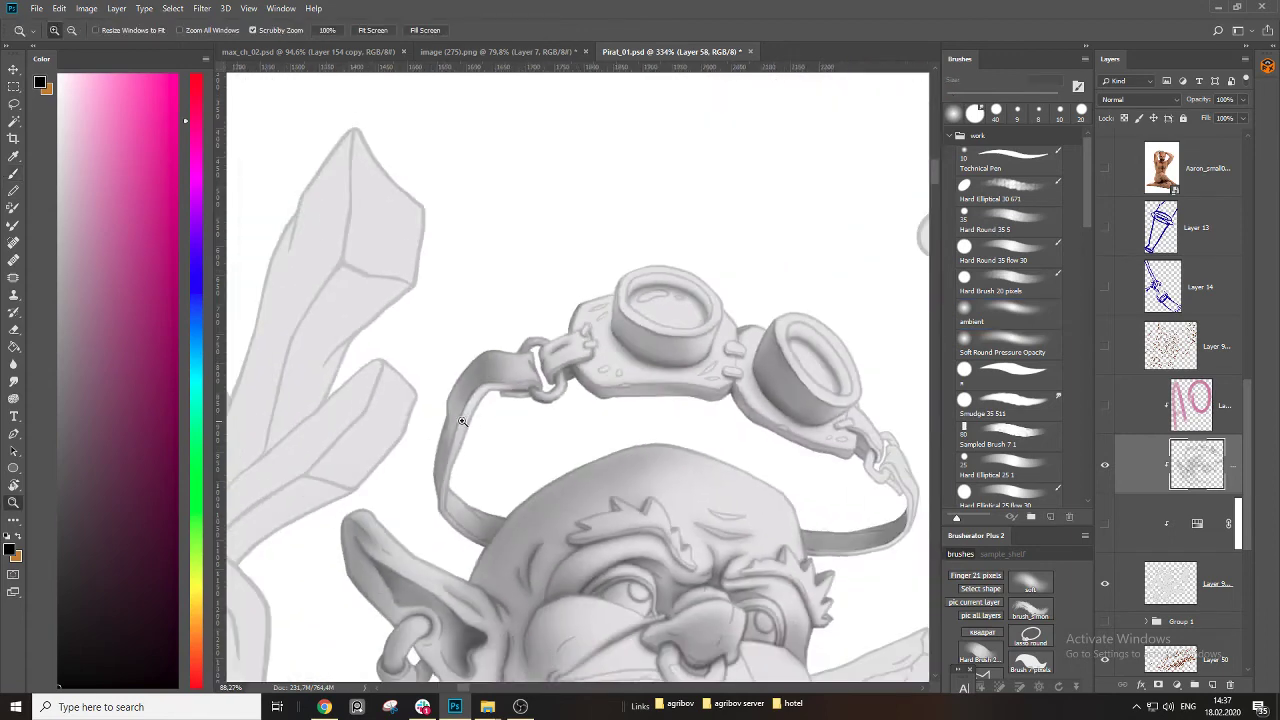
pyautogui.moveTo(546, 399)
pyautogui.mouseDown()
pyautogui.moveTo(622, 372)
pyautogui.moveTo(556, 384)
pyautogui.mouseUp()
pyautogui.press(']')
pyautogui.moveTo(436, 405); pyautogui.dragTo(623, 389)
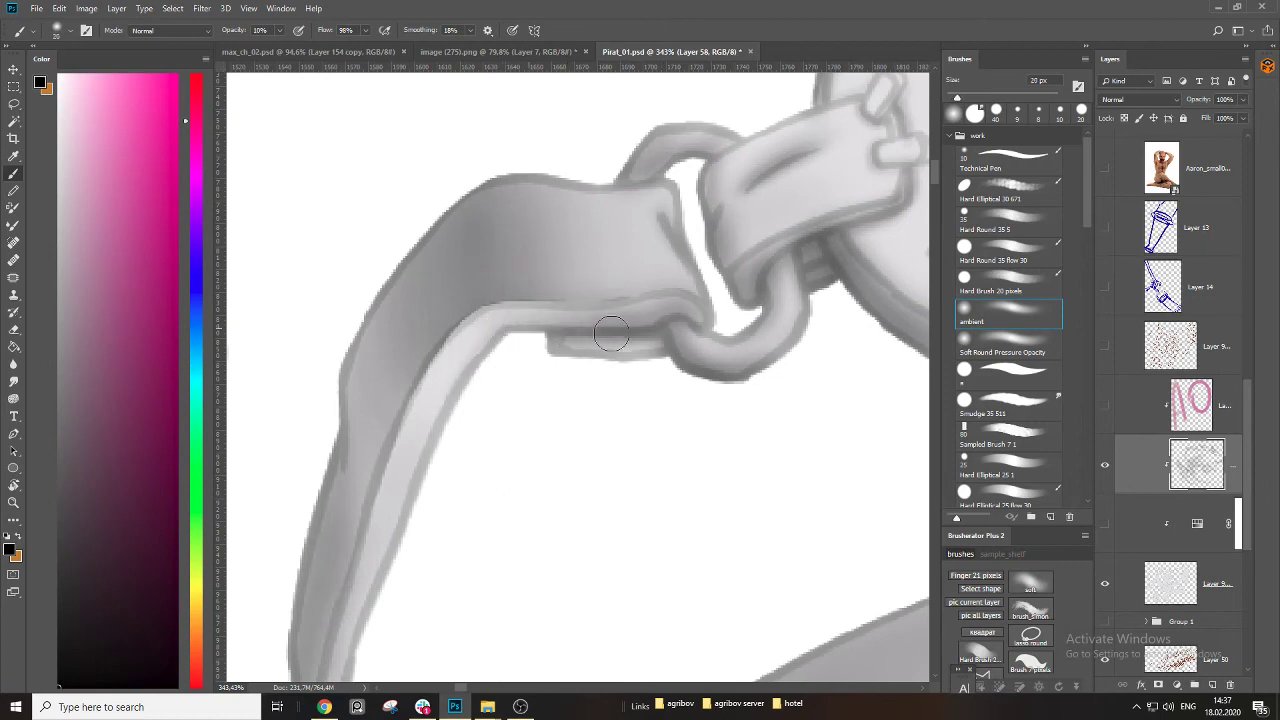
pyautogui.moveTo(611, 333); pyautogui.dragTo(640, 332)
# Shade the upper arc of the left strap's ring with the ambient brush at 9 px.
pyautogui.moveTo(721, 140); pyautogui.dragTo(557, 428)
pyautogui.press('[')
pyautogui.press('[')
pyautogui.moveTo(442, 466); pyautogui.dragTo(481, 465)
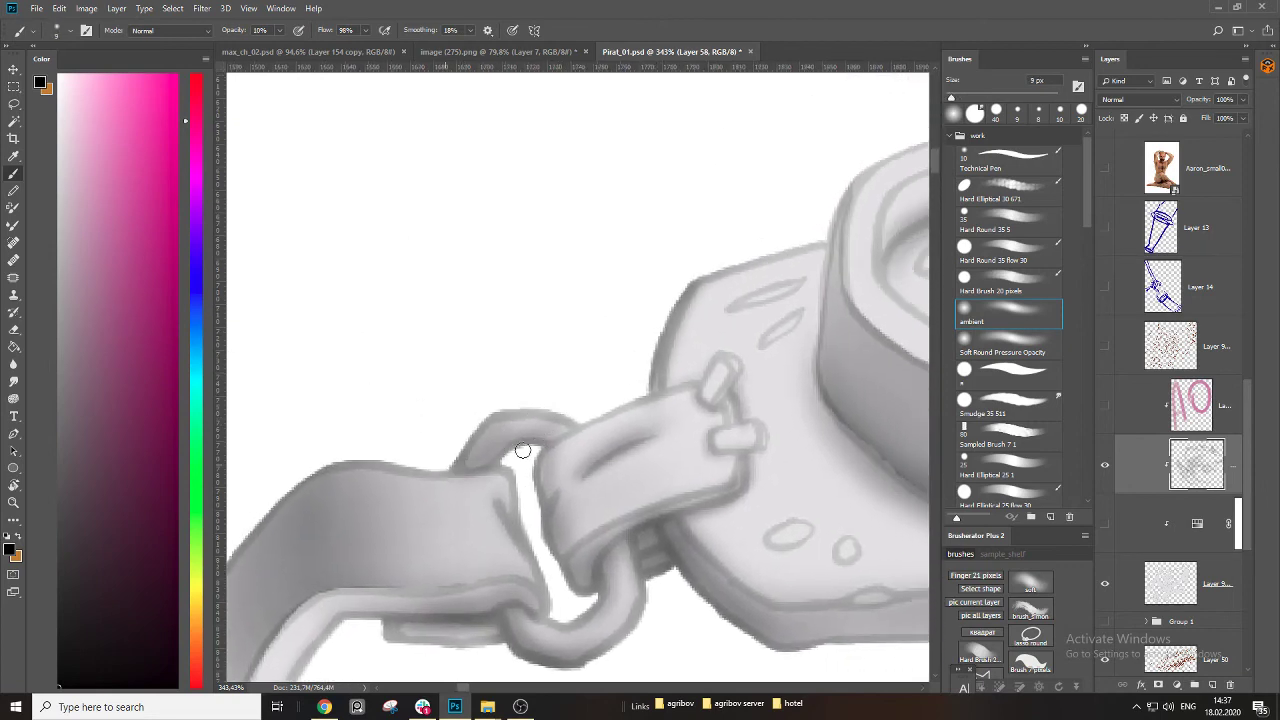
# Shade around the upper stitch of the left strap tab with the ambient brush at 9 px.
pyautogui.moveTo(605, 448); pyautogui.dragTo(467, 420)
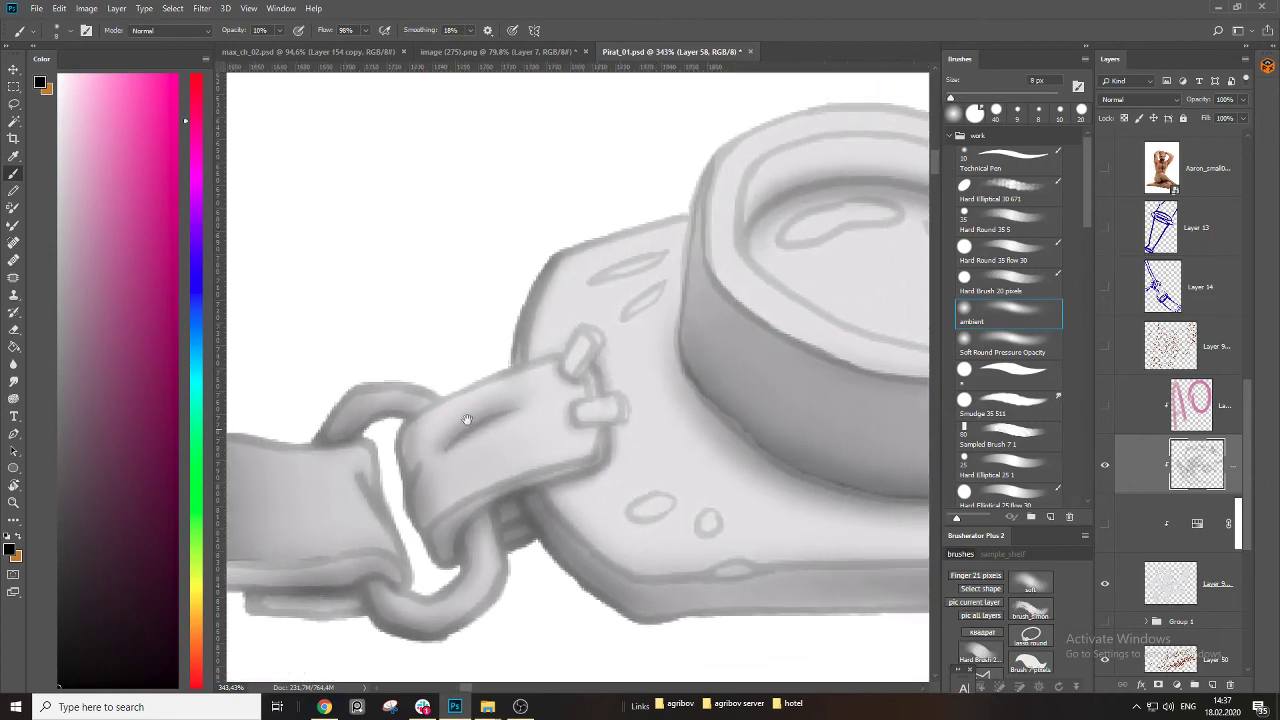
pyautogui.press(']')
pyautogui.press(']')
pyautogui.moveTo(574, 320); pyautogui.dragTo(603, 356)
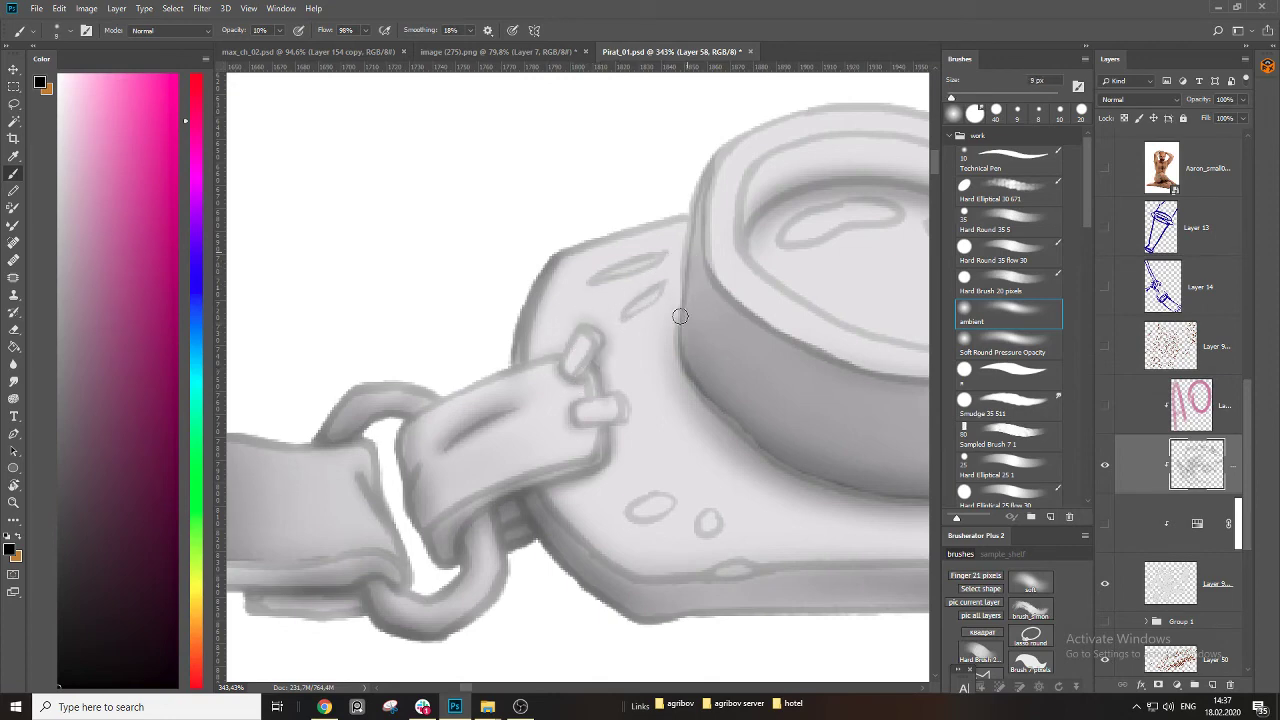
# Shade the inner wall of the left goggle's rim with the ambient brush, starting at 30 px and finishing at 15 px.
pyautogui.moveTo(690, 372); pyautogui.dragTo(470, 448)
pyautogui.press(']')
pyautogui.press(']')
pyautogui.press(']')
pyautogui.press(']')
pyautogui.press(']')
pyautogui.press(']')
pyautogui.press(']')
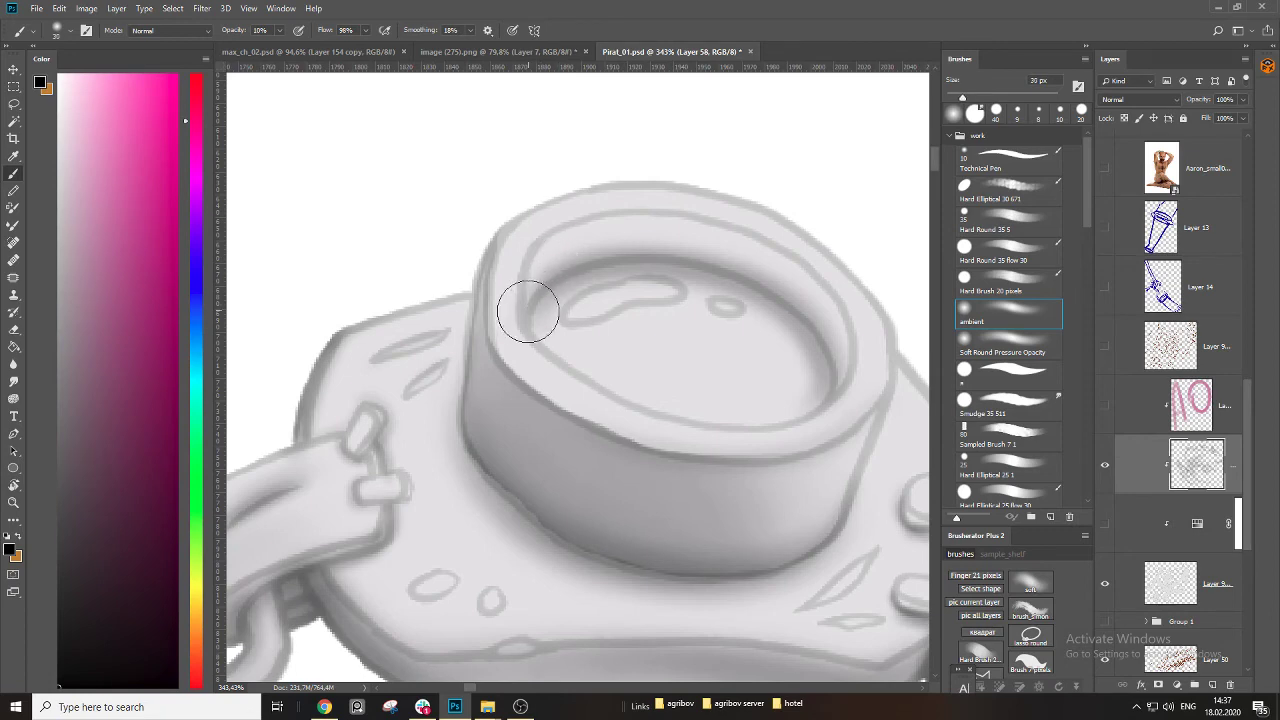
pyautogui.moveTo(539, 283)
pyautogui.mouseDown()
pyautogui.moveTo(642, 240)
pyautogui.moveTo(722, 257)
pyautogui.moveTo(797, 307)
pyautogui.moveTo(830, 377)
pyautogui.mouseUp()
pyautogui.press('[')
pyautogui.press('[')
pyautogui.moveTo(661, 238)
pyautogui.mouseDown()
pyautogui.moveTo(786, 274)
pyautogui.moveTo(829, 409)
pyautogui.moveTo(724, 240)
pyautogui.mouseUp()
pyautogui.press('[')
pyautogui.press('[')
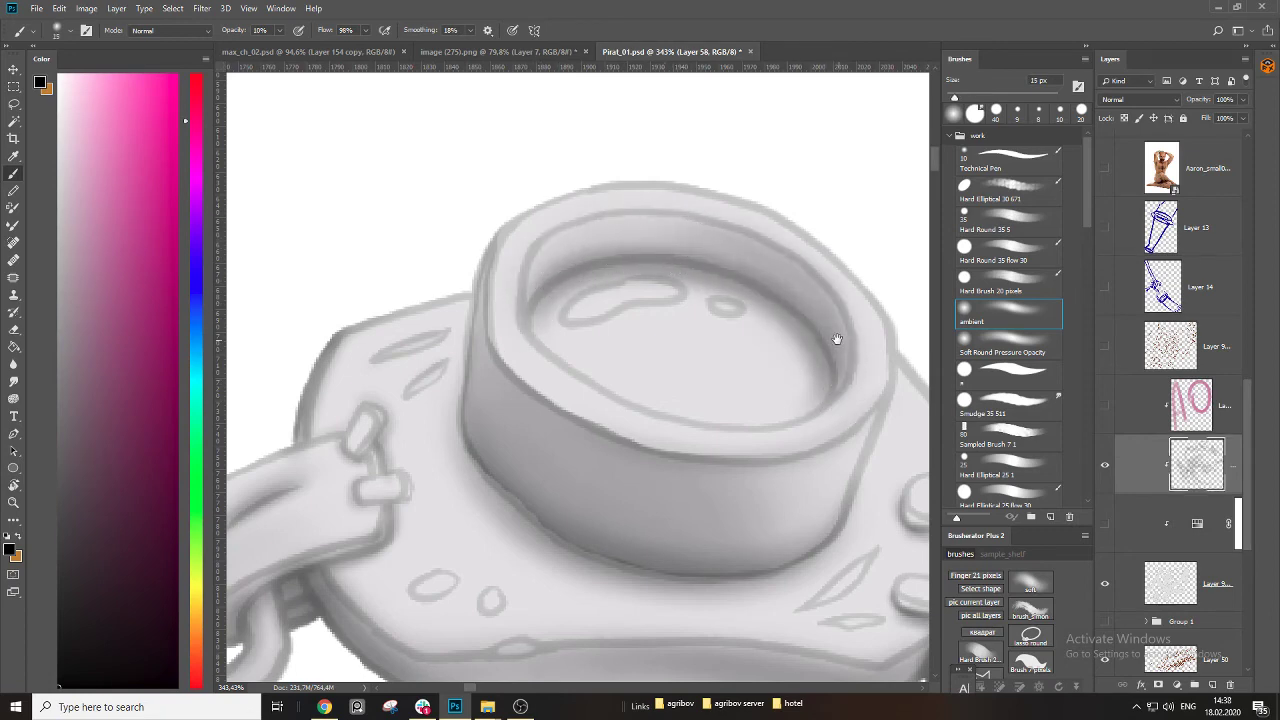
# Shade the inner wall of the right goggle's rim with an enlarged ambient brush.
pyautogui.moveTo(837, 340)
pyautogui.mouseDown()
pyautogui.moveTo(586, 295)
pyautogui.moveTo(263, 383)
pyautogui.mouseUp()
pyautogui.moveTo(497, 412)
pyautogui.mouseDown()
pyautogui.moveTo(498, 310)
pyautogui.moveTo(660, 380)
pyautogui.moveTo(666, 505)
pyautogui.moveTo(679, 435)
pyautogui.mouseUp()
pyautogui.press(']')
pyautogui.press(']')
pyautogui.press(']')
pyautogui.press('z')
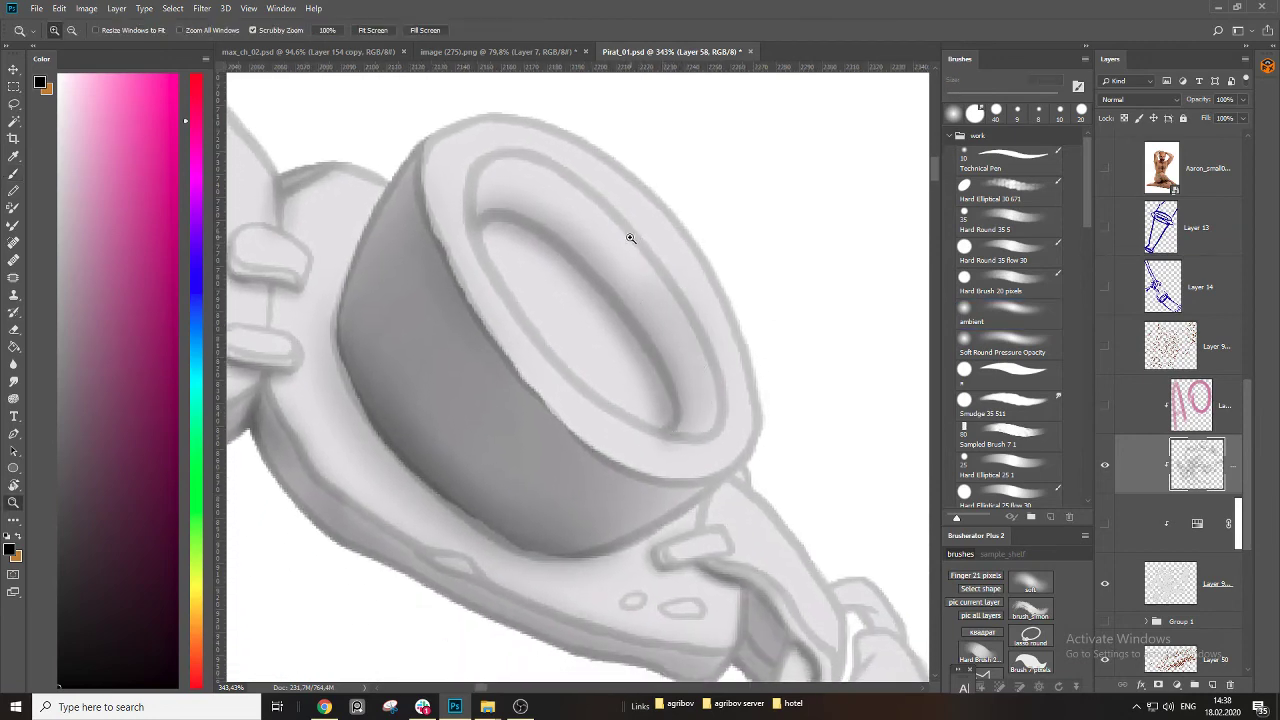
pyautogui.click(612, 250)
pyautogui.press('b')
pyautogui.moveTo(634, 263)
pyautogui.mouseDown()
pyautogui.moveTo(713, 424)
pyautogui.moveTo(698, 462)
pyautogui.mouseUp()
pyautogui.moveTo(611, 246)
pyautogui.mouseDown()
pyautogui.moveTo(703, 389)
pyautogui.moveTo(610, 398)
pyautogui.mouseUp()
# Shade the right strap's ring and the strap fold around it with the ambient brush, finishing at 10 px.
pyautogui.press('z')
pyautogui.moveTo(722, 452)
pyautogui.mouseDown()
pyautogui.moveTo(768, 443)
pyautogui.moveTo(655, 333)
pyautogui.mouseUp()
pyautogui.press('e')
pyautogui.press('z')
pyautogui.moveTo(714, 424); pyautogui.dragTo(766, 423)
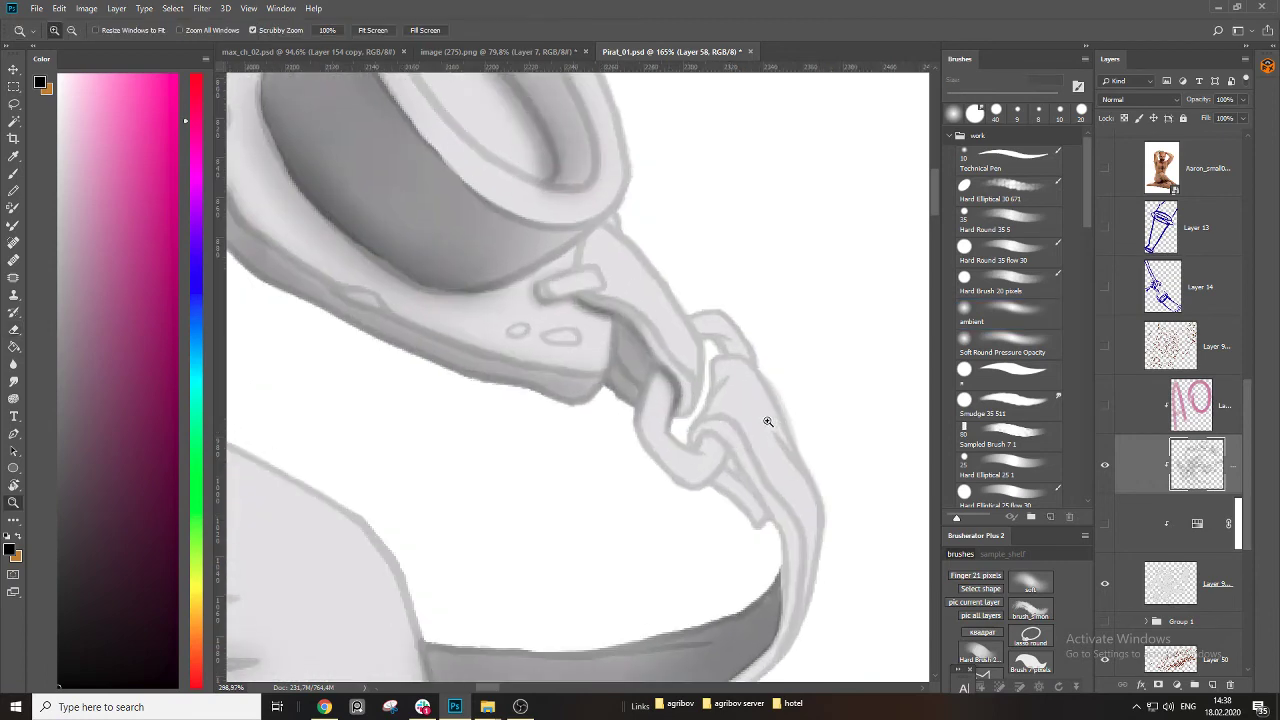
pyautogui.press('e')
pyautogui.press('b')
pyautogui.moveTo(647, 381)
pyautogui.mouseDown()
pyautogui.moveTo(689, 491)
pyautogui.moveTo(650, 405)
pyautogui.moveTo(737, 509)
pyautogui.moveTo(730, 468)
pyautogui.moveTo(677, 420)
pyautogui.moveTo(651, 337)
pyautogui.moveTo(683, 390)
pyautogui.mouseUp()
pyautogui.press('[')
pyautogui.press('[')
pyautogui.press(']')
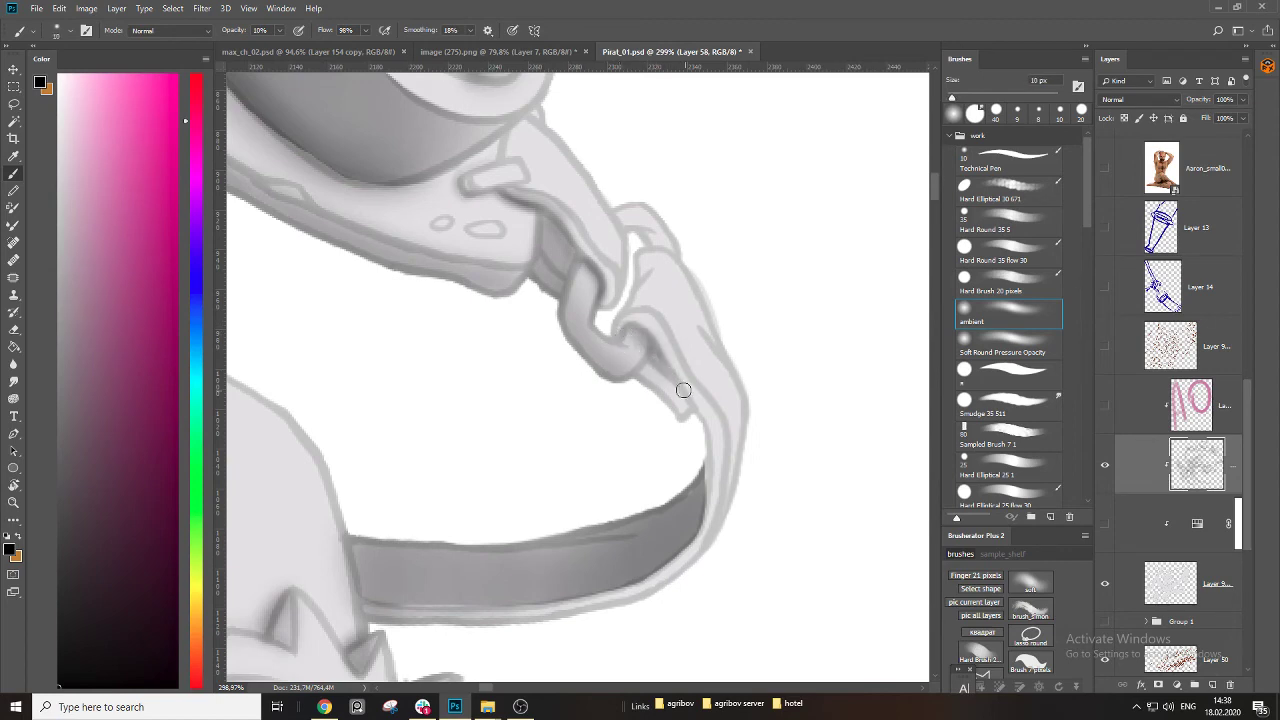
# Shade the long fold and loose end of the right strap below the ring with the ambient brush at 10 px and 20 px.
pyautogui.moveTo(647, 348); pyautogui.dragTo(704, 433)
pyautogui.press(']')
pyautogui.press(']')
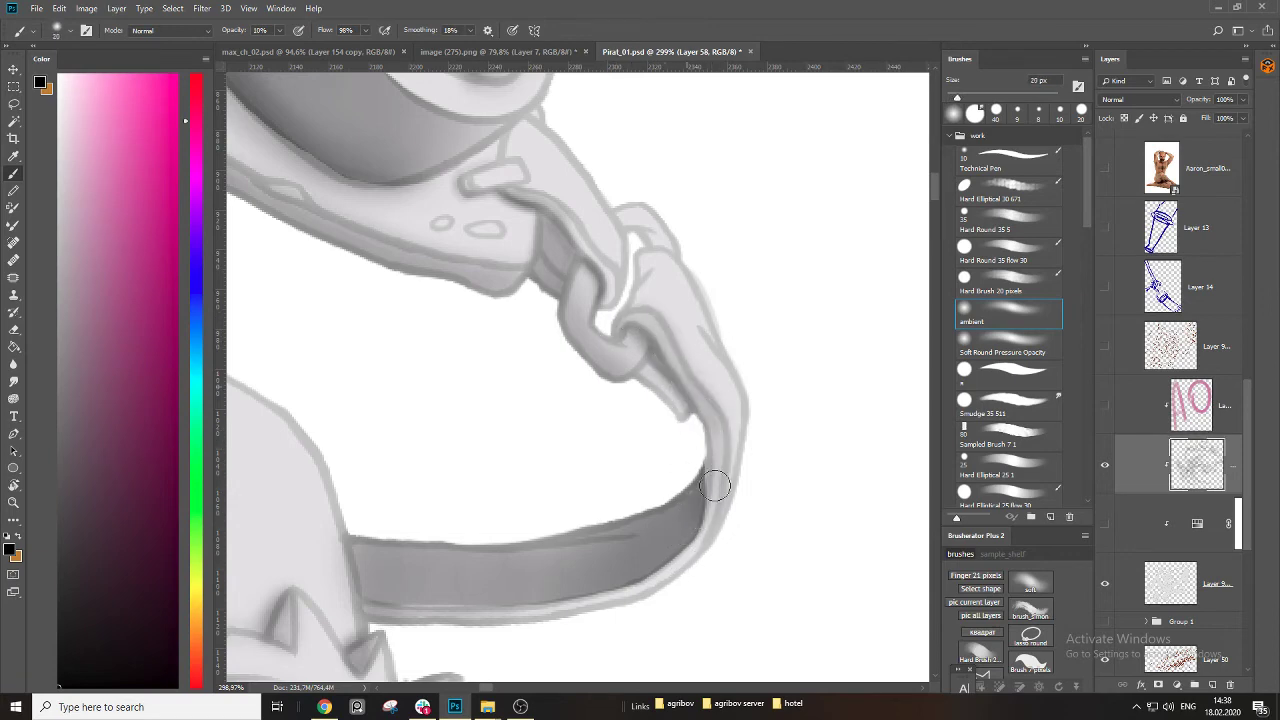
# Shade the upper arc of the right ring and the folded strap end, reducing the ambient brush from 15 px to 9 px.
pyautogui.moveTo(649, 299)
pyautogui.mouseDown()
pyautogui.moveTo(650, 367)
pyautogui.moveTo(601, 382)
pyautogui.moveTo(631, 296)
pyautogui.mouseUp()
pyautogui.press('[')
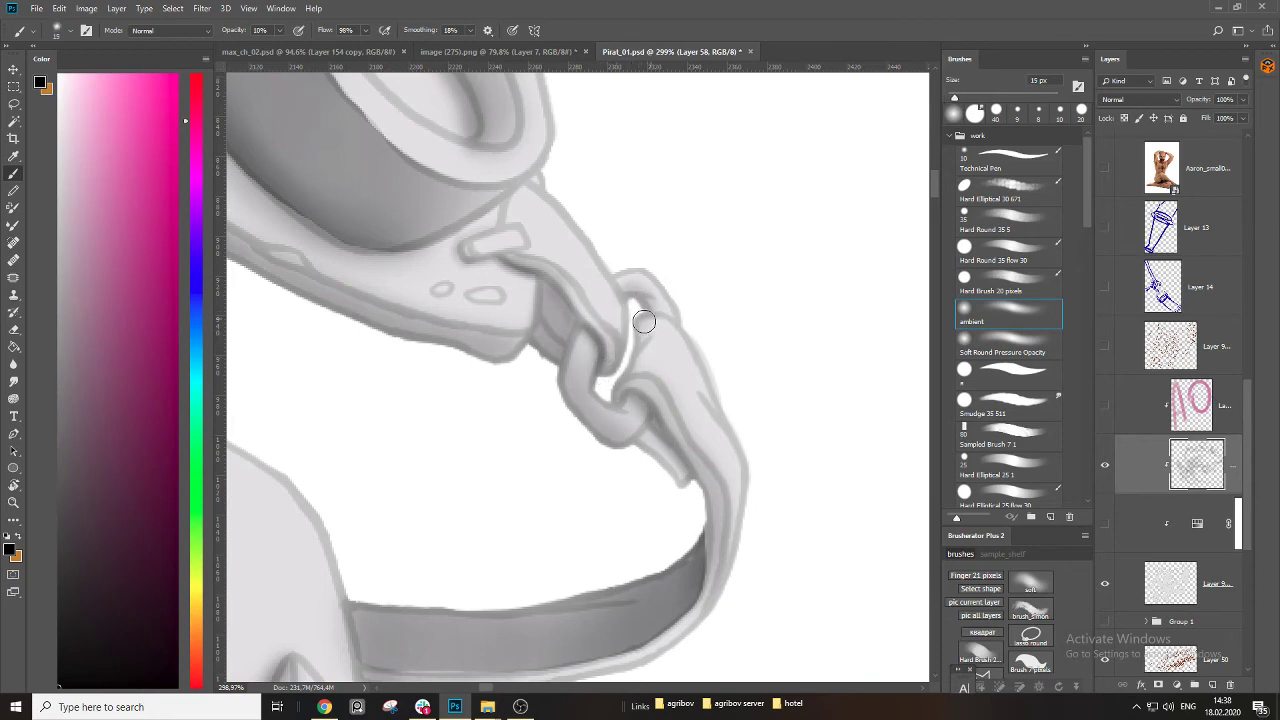
pyautogui.moveTo(648, 388)
pyautogui.mouseDown()
pyautogui.moveTo(597, 387)
pyautogui.moveTo(657, 404)
pyautogui.mouseUp()
pyautogui.press('[')
pyautogui.scroll(-4, 681, 424)
pyautogui.scroll(4, 617, 406)
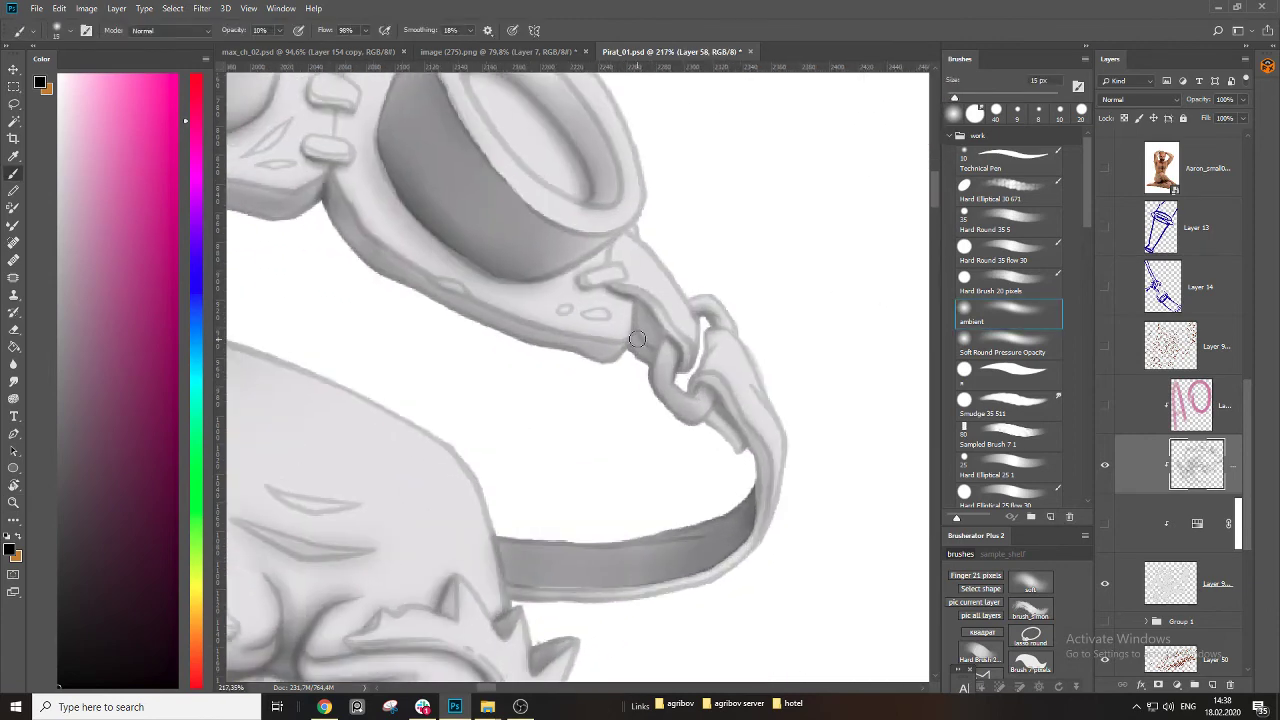
pyautogui.press('[')
pyautogui.press('[')
pyautogui.scroll(-4, 644, 316)
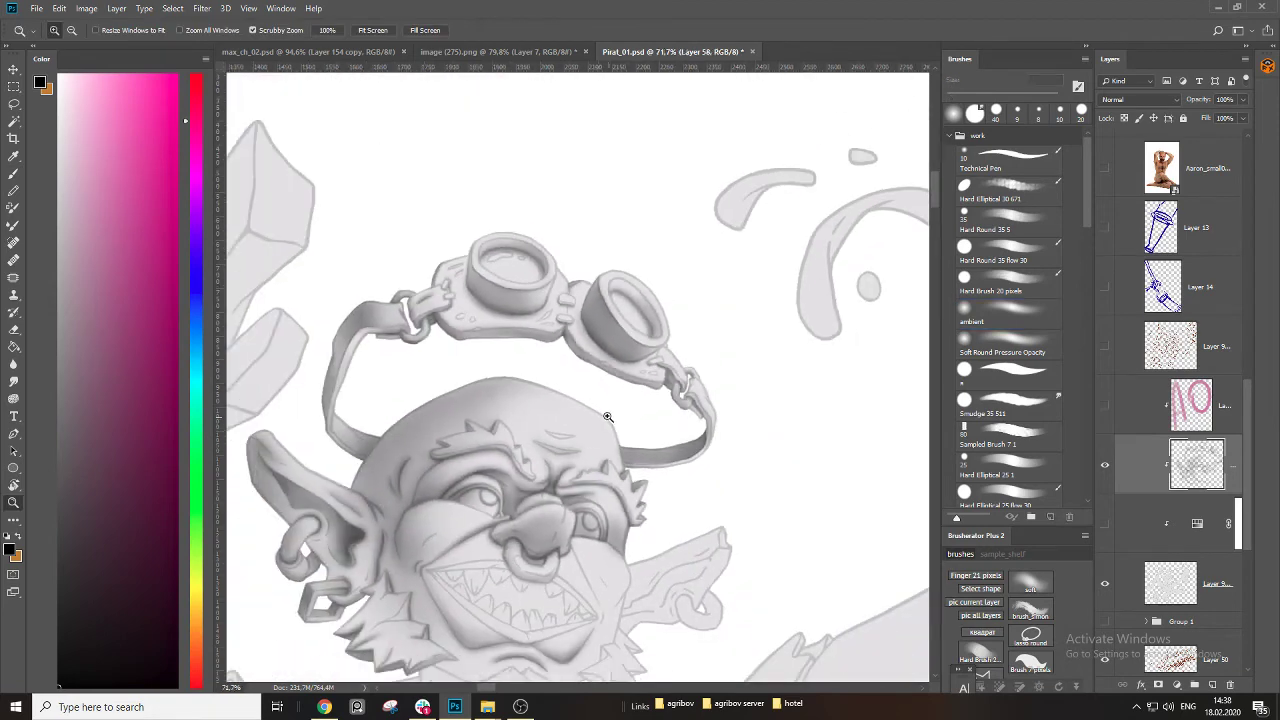
# Refine the shading around the left strap tab's stitches with the ambient brush at 5 px and 6 px.
pyautogui.scroll(4, 466, 325)
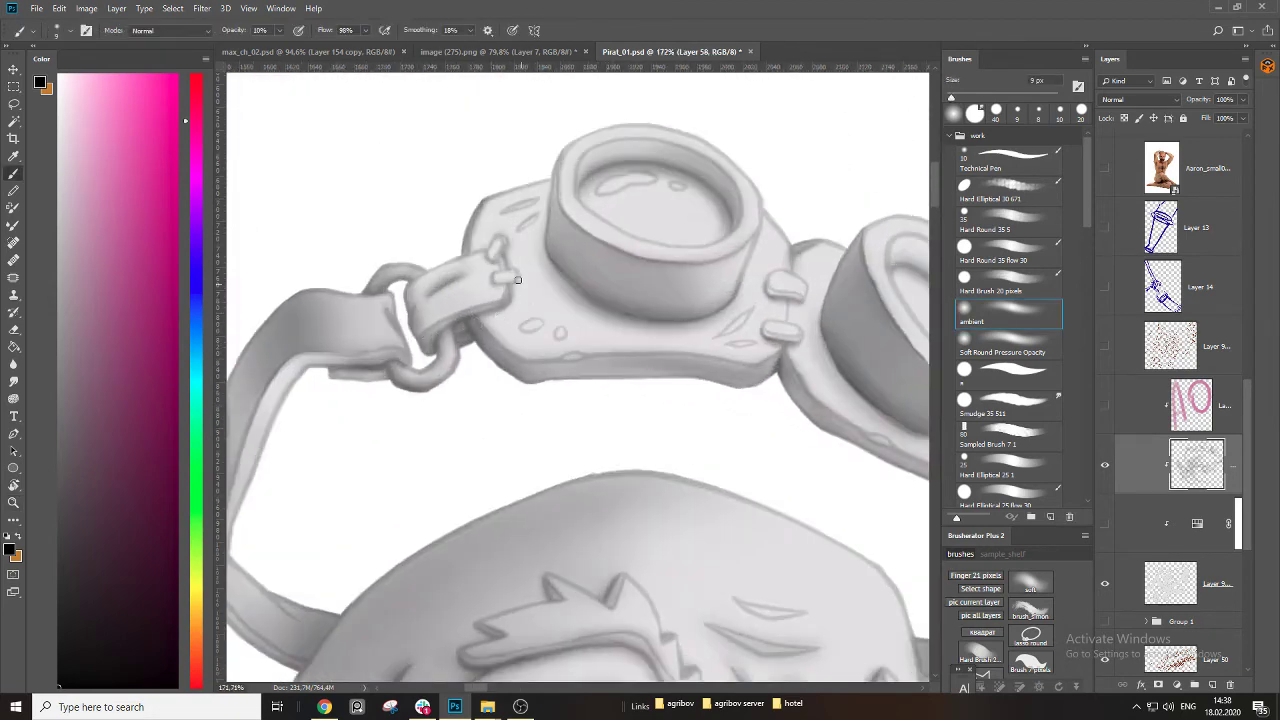
pyautogui.scroll(3, 493, 274)
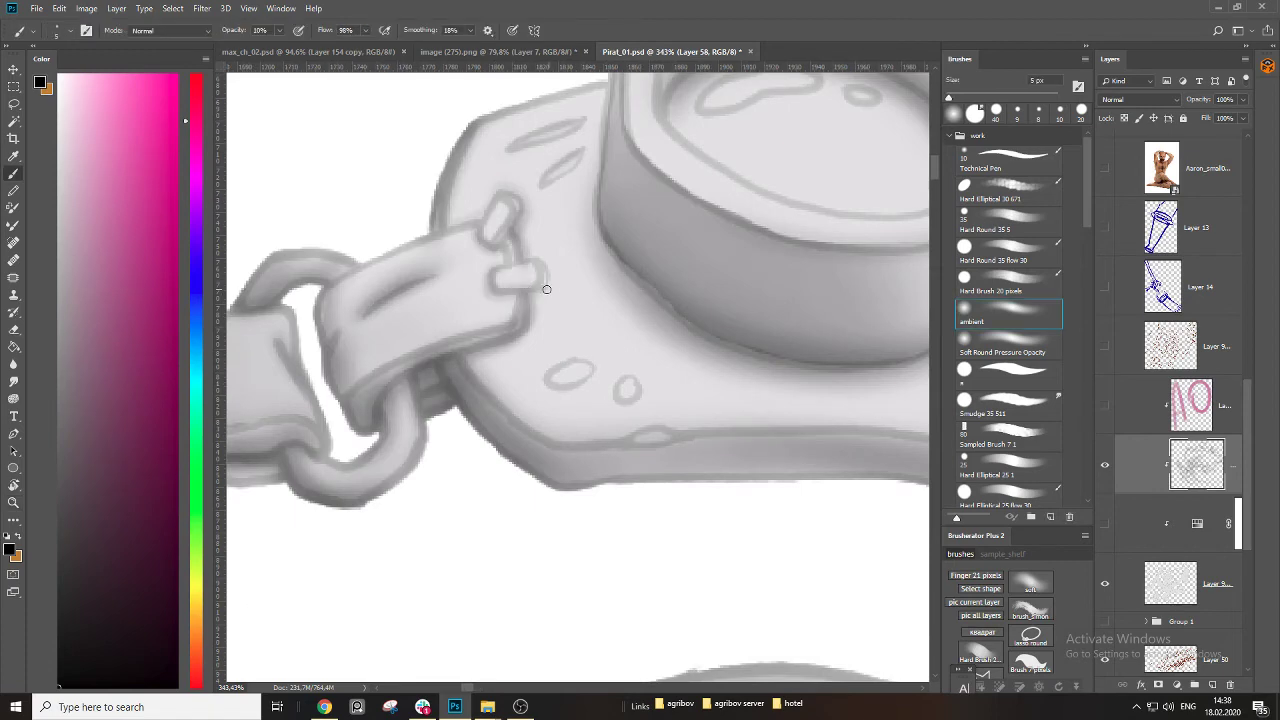
pyautogui.press('z')
pyautogui.moveTo(538, 308)
pyautogui.mouseDown()
pyautogui.moveTo(454, 343)
pyautogui.moveTo(577, 246)
pyautogui.moveTo(637, 252)
pyautogui.moveTo(559, 258)
pyautogui.moveTo(507, 350)
pyautogui.mouseUp()
pyautogui.press('b')
pyautogui.press('z')
pyautogui.press('b')
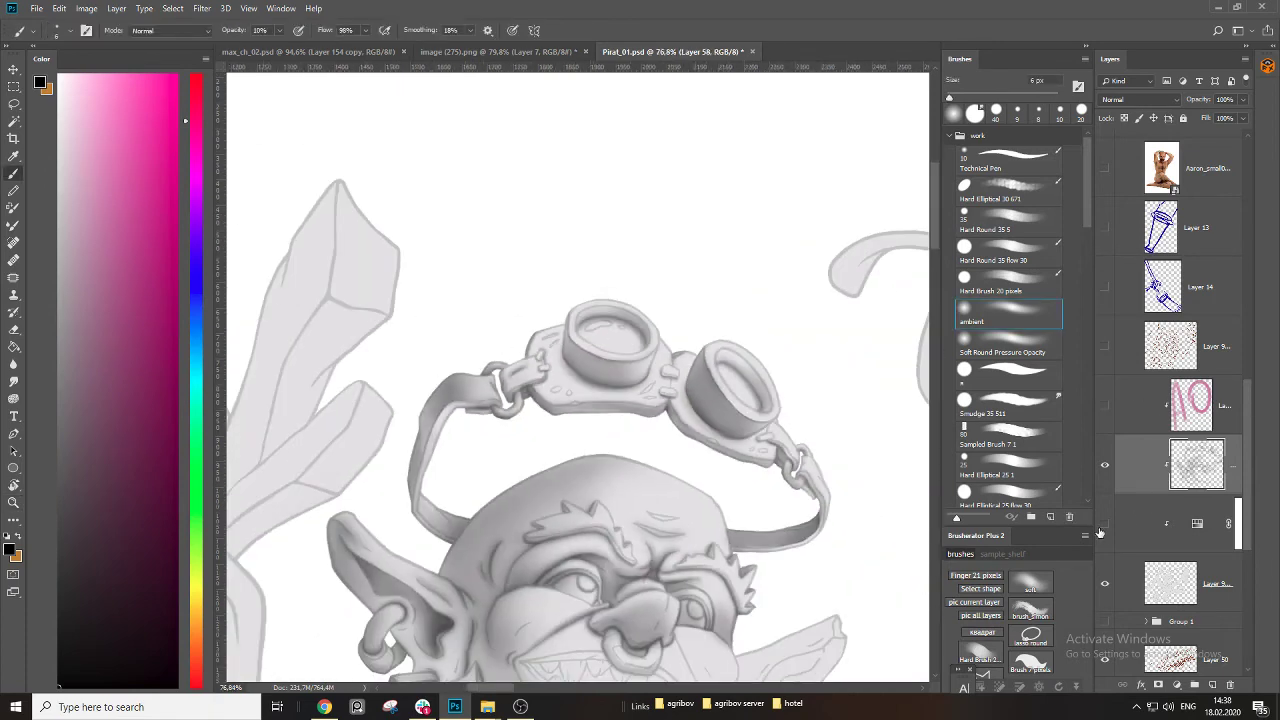
# Show the adjustment layer beneath the shading layer and switch to the Smudge 35 511 brush at the left goggle.
pyautogui.click(1104, 523)
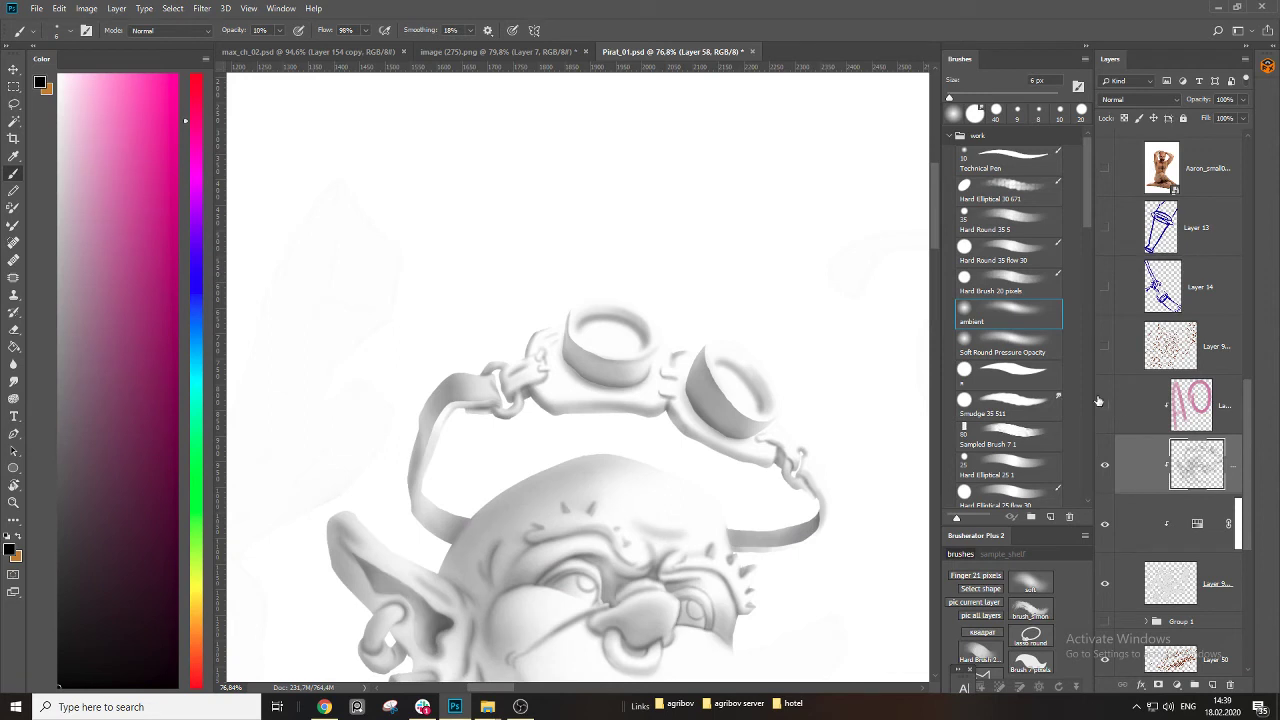
pyautogui.click(1021, 405)
pyautogui.moveTo(565, 338); pyautogui.dragTo(600, 343)
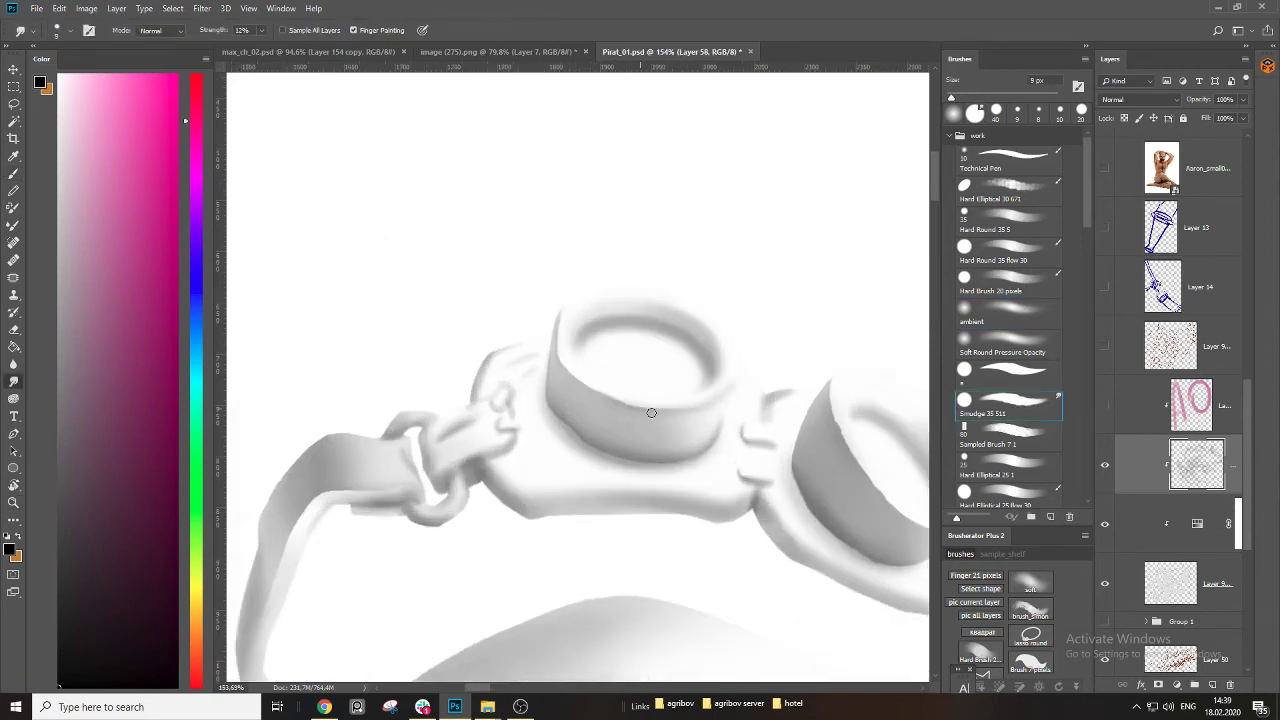
# Smudge the shading around the left goggle and the near side of the right goggle with the smudge brush at 20 px.
pyautogui.press(']')
pyautogui.press(']')
pyautogui.moveTo(680, 457); pyautogui.dragTo(543, 391)
pyautogui.press(']')
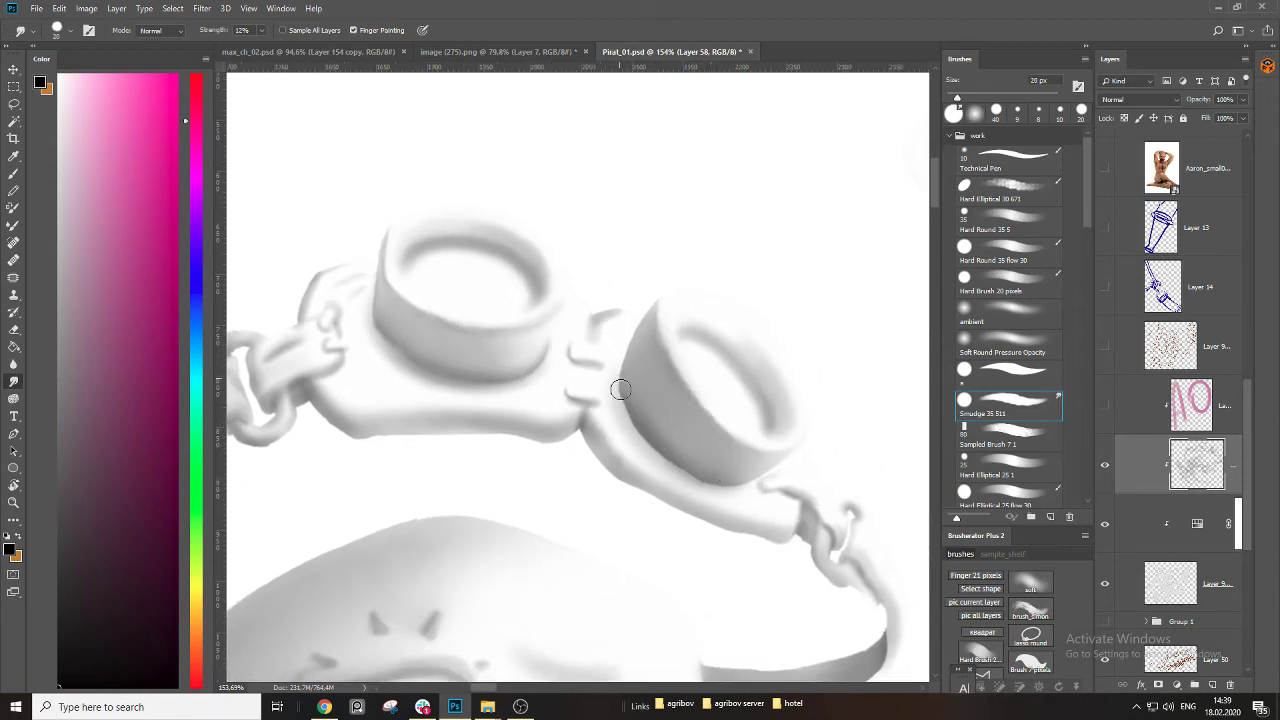
pyautogui.moveTo(621, 389); pyautogui.dragTo(704, 474)
# Smooth the shading along the long left goggle strap with the smudge brush at 10 px.
pyautogui.moveTo(493, 447)
pyautogui.mouseDown()
pyautogui.moveTo(680, 420)
pyautogui.moveTo(659, 406)
pyautogui.moveTo(941, 378)
pyautogui.mouseUp()
pyautogui.press('[')
pyautogui.press('[')
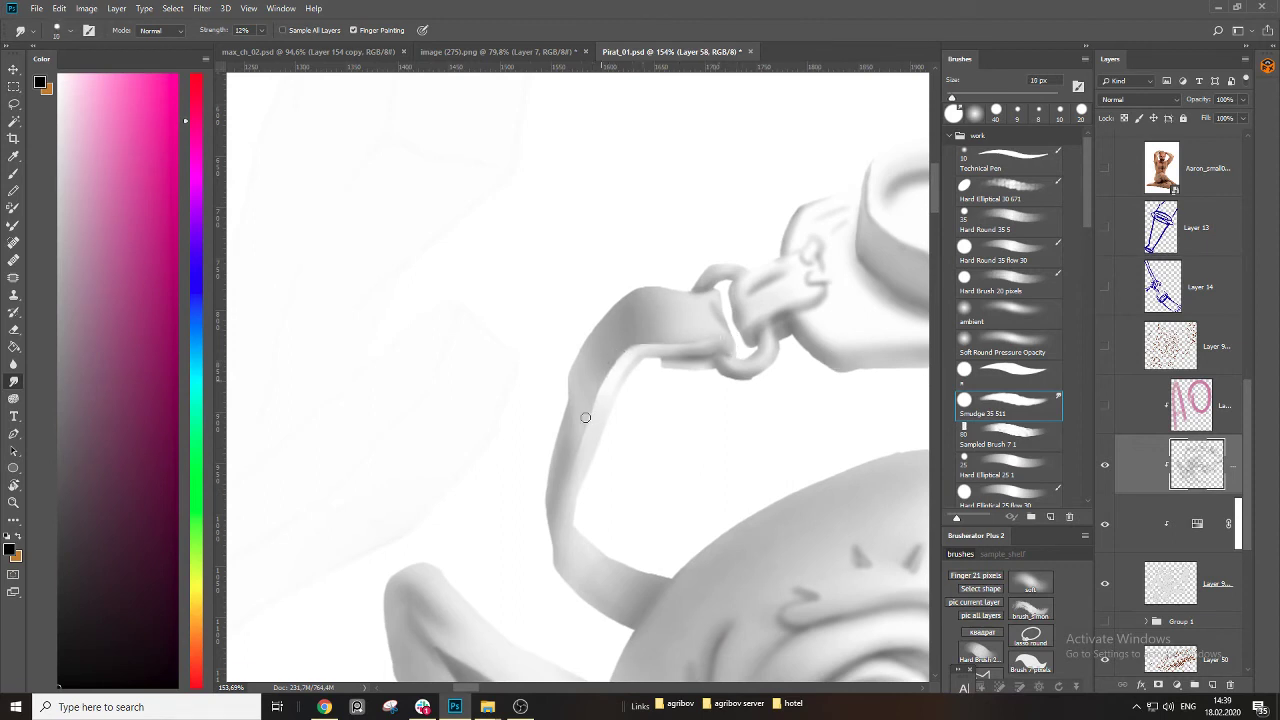
pyautogui.moveTo(565, 537); pyautogui.dragTo(534, 437)
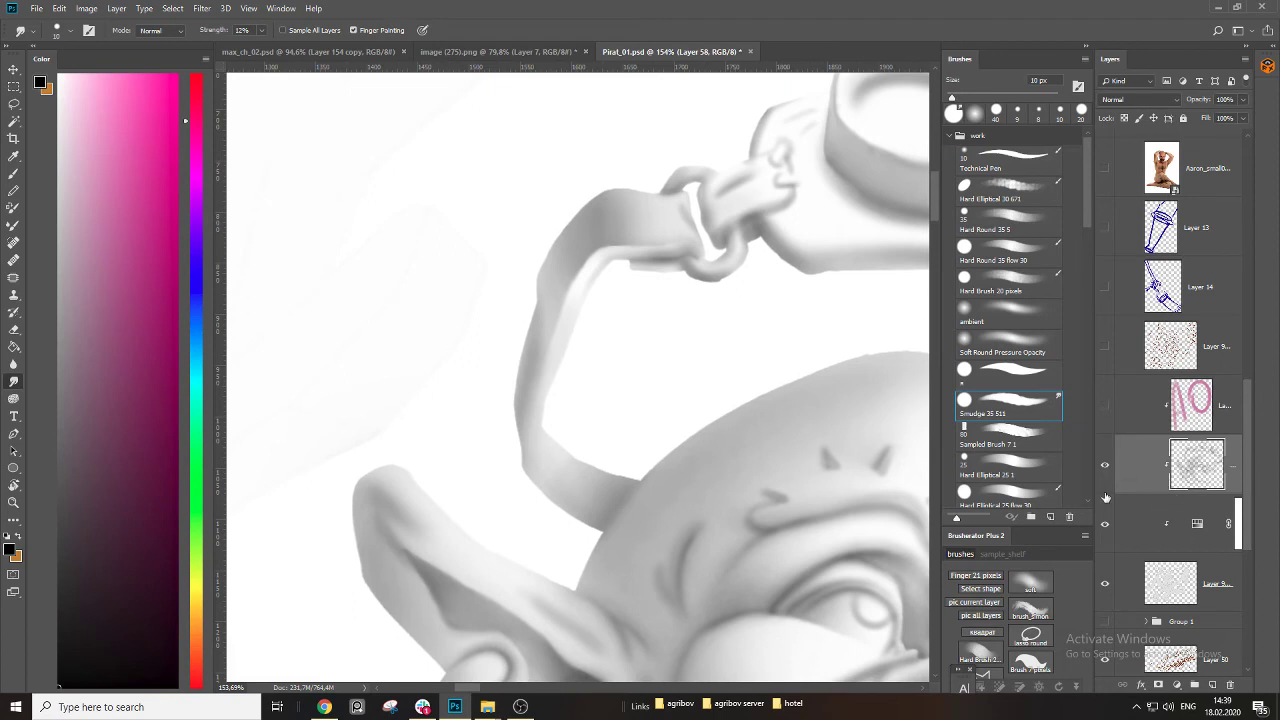
# Shade the lower bend of the left strap with the ambient brush at 15 px and 10 px, undoing unwanted strokes.
pyautogui.click(1105, 532)
pyautogui.click(1105, 527)
pyautogui.press('b')
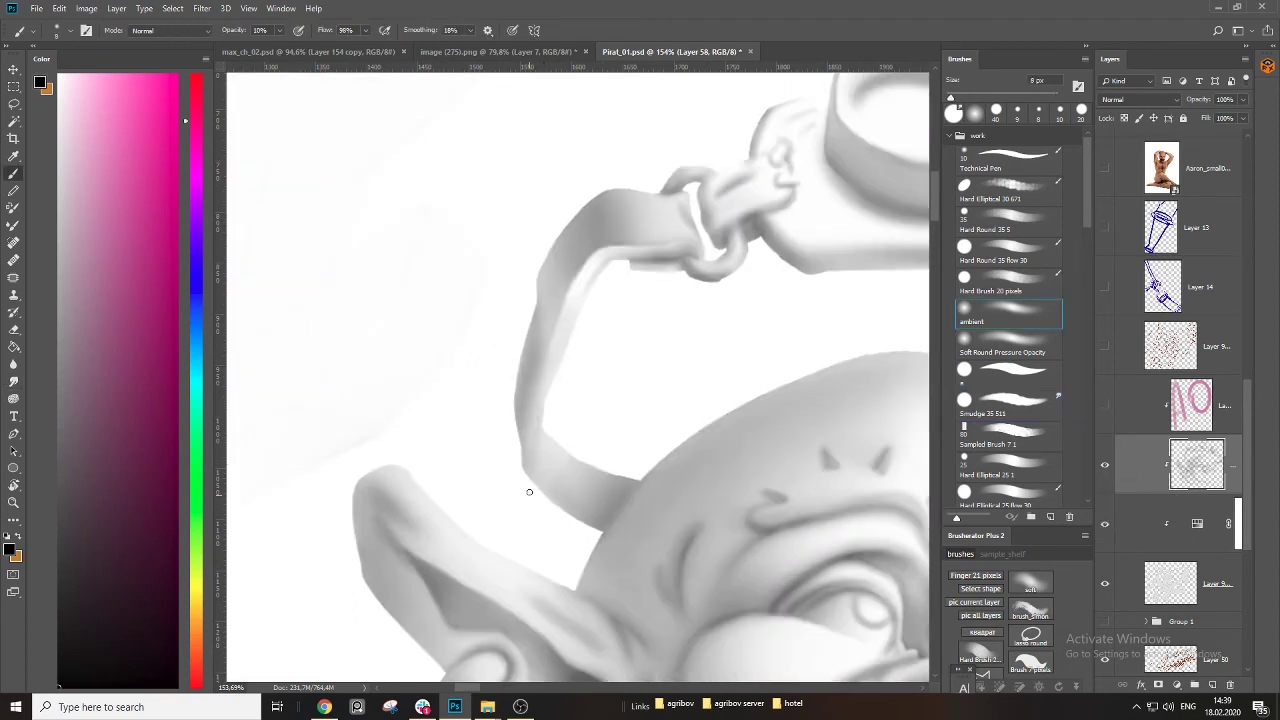
pyautogui.press(']')
pyautogui.press(']')
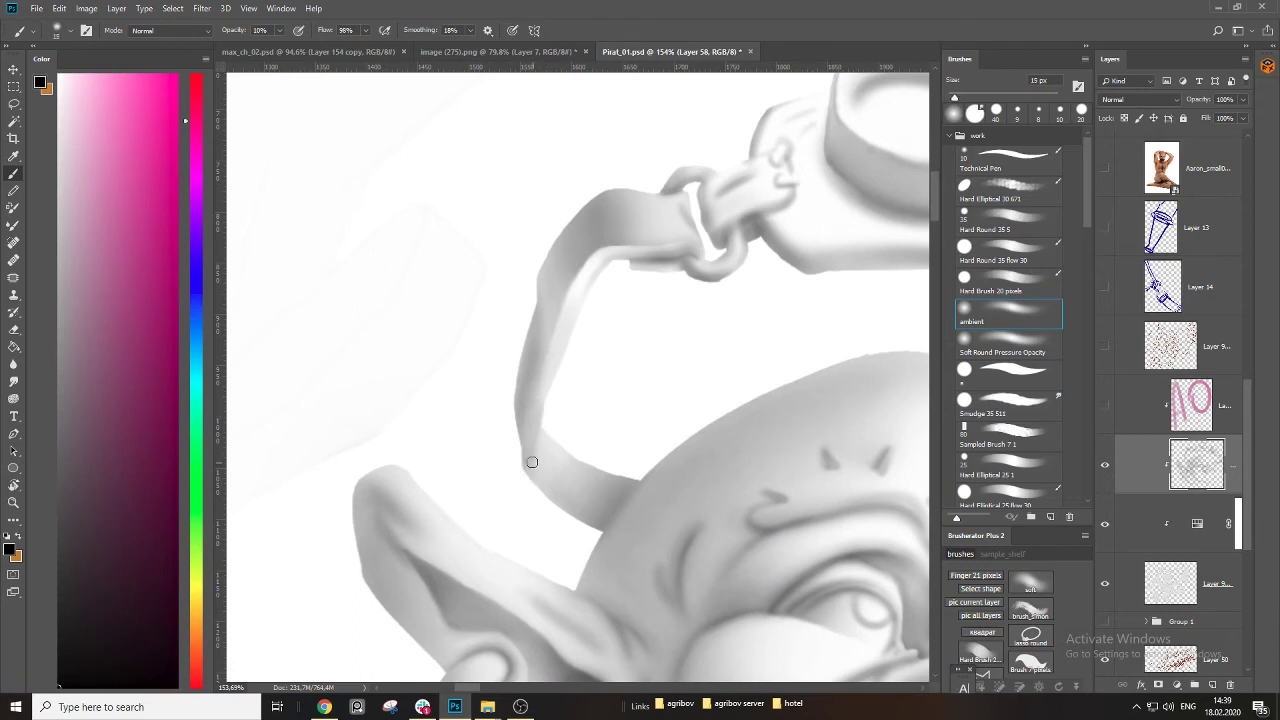
pyautogui.press(']')
pyautogui.hotkey('ctrl', 'z')
pyautogui.hotkey('ctrl', 'z')
pyautogui.hotkey('ctrl', 'z')
pyautogui.moveTo(529, 444)
pyautogui.mouseDown()
pyautogui.moveTo(543, 487)
pyautogui.moveTo(600, 528)
pyautogui.mouseUp()
pyautogui.moveTo(544, 385)
pyautogui.mouseDown()
pyautogui.moveTo(530, 470)
pyautogui.moveTo(600, 528)
pyautogui.mouseUp()
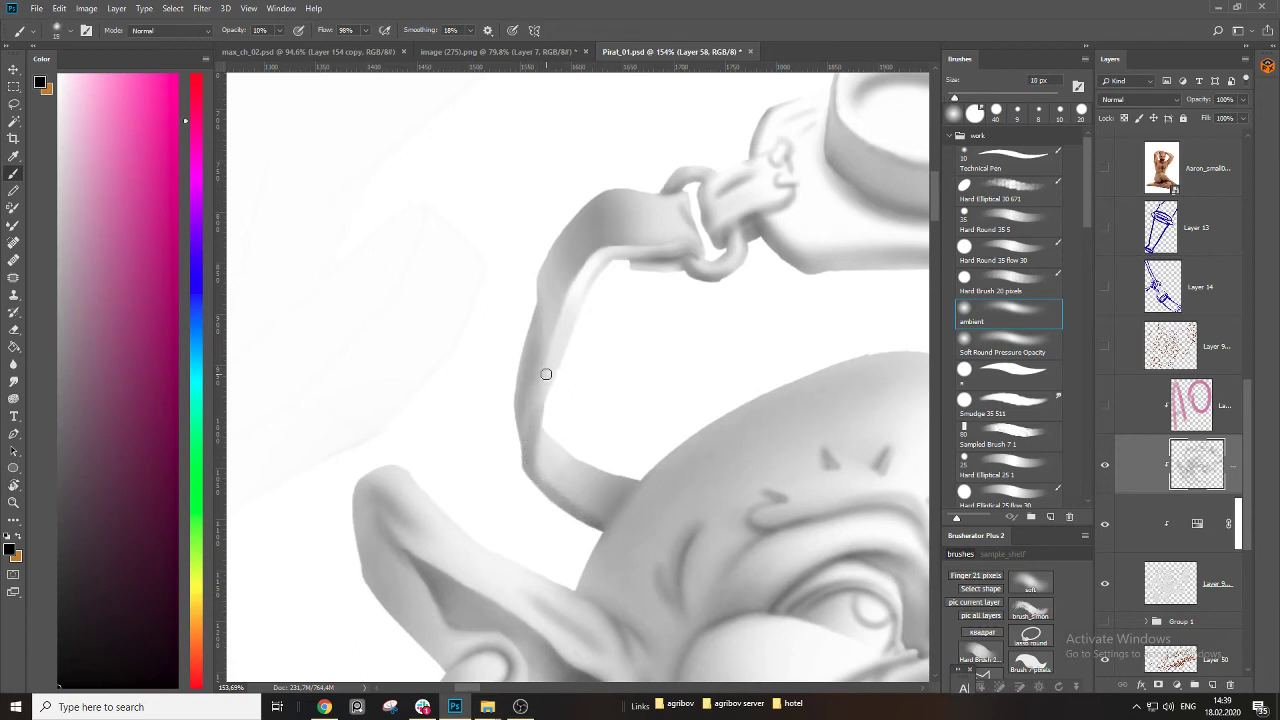
# Hide the adjustment layer beneath the shading layer and deepen the ambient shading along the left strap's narrow fold.
pyautogui.click(1105, 526)
pyautogui.hotkey('ctrl', 'space')
pyautogui.moveTo(509, 371)
pyautogui.mouseDown()
pyautogui.moveTo(540, 374)
pyautogui.moveTo(516, 491)
pyautogui.mouseUp()
pyautogui.press('[')
pyautogui.press('[')
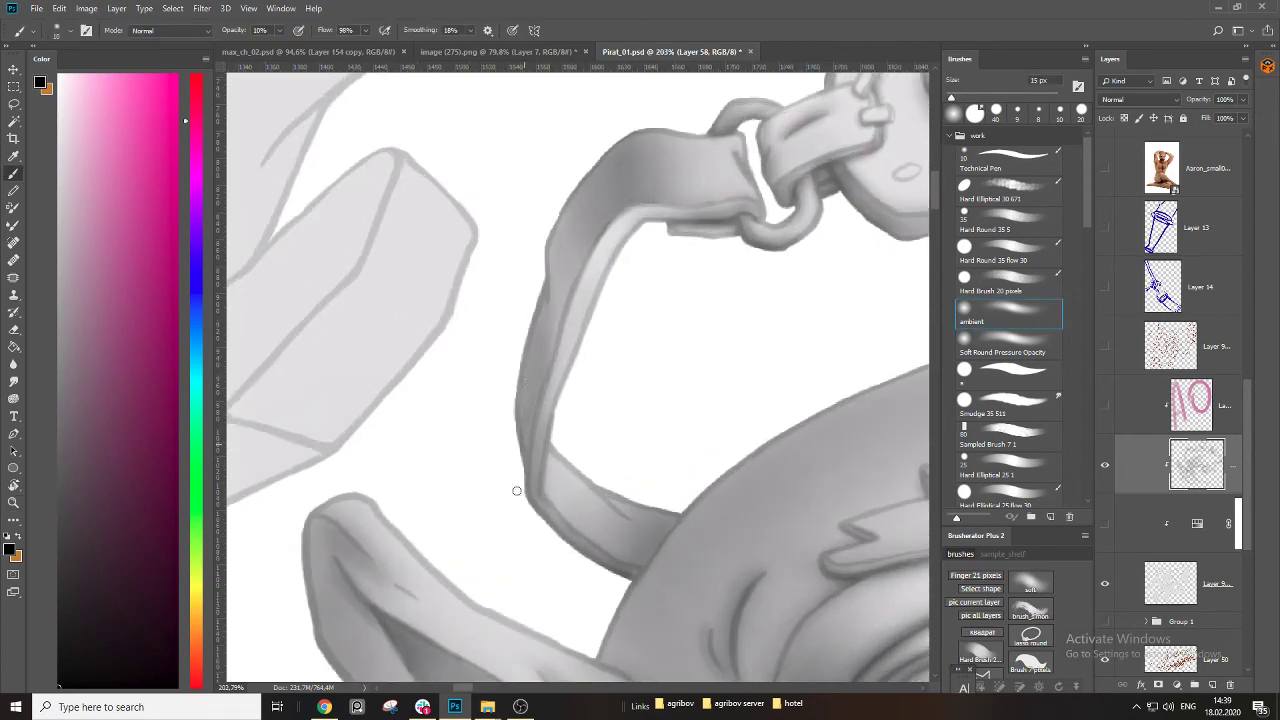
pyautogui.moveTo(548, 353); pyautogui.dragTo(518, 500)
pyautogui.moveTo(537, 444); pyautogui.dragTo(540, 392)
pyautogui.moveTo(516, 437)
pyautogui.mouseDown()
pyautogui.moveTo(547, 345)
pyautogui.moveTo(443, 417)
pyautogui.mouseUp()
pyautogui.press('z')
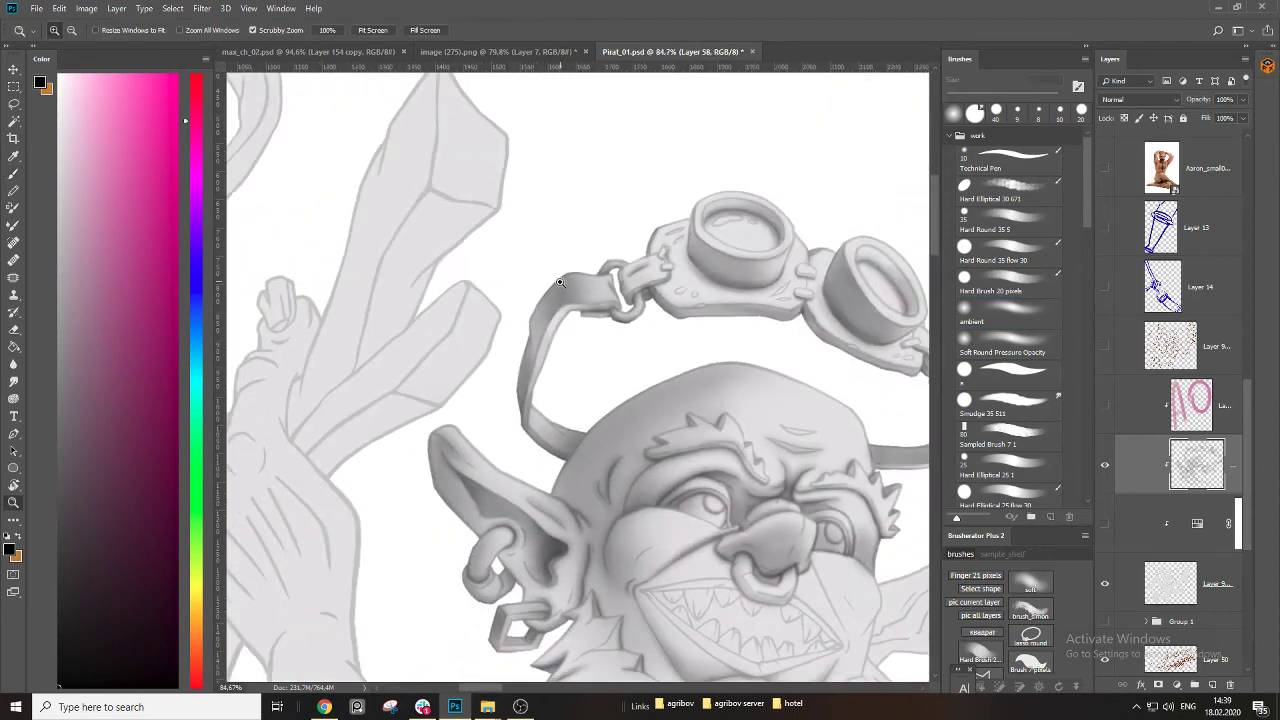
pyautogui.click(560, 283)
pyautogui.press('b')
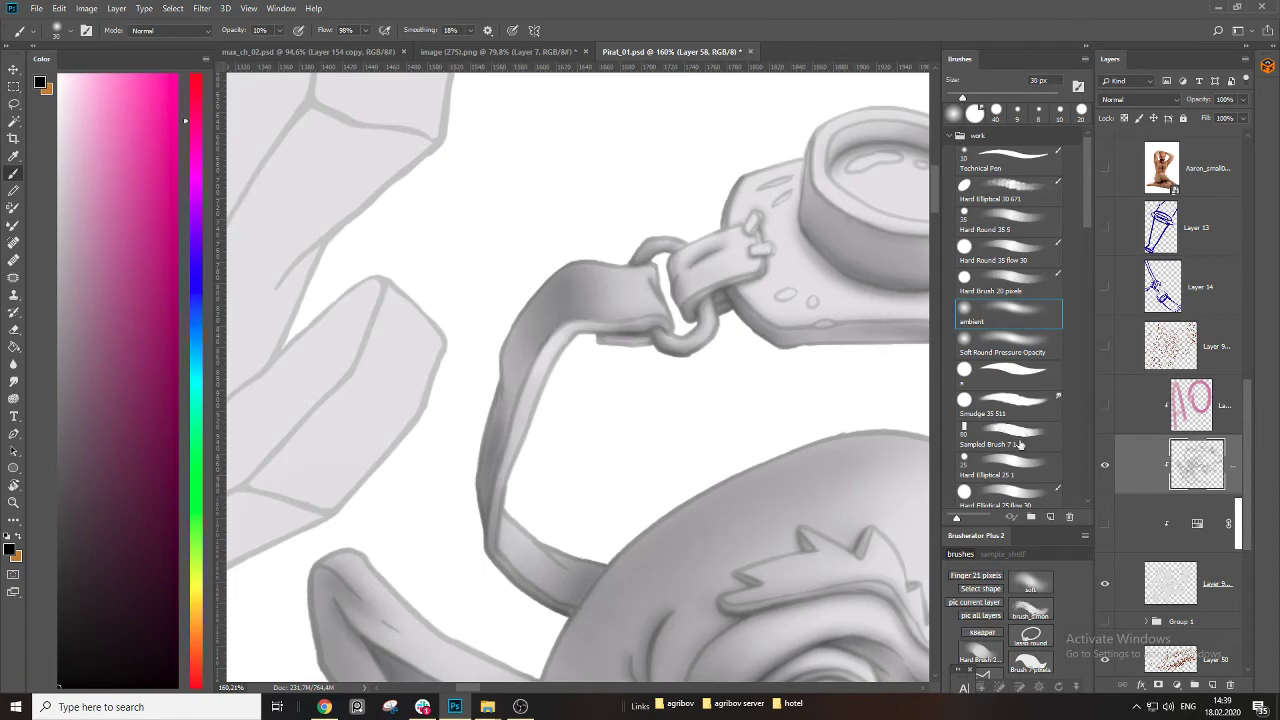
# Show the adjustment layer and shade the left strap's end against the head with the ambient brush at 9 px and 25 px.
pyautogui.click(1105, 524)
pyautogui.press('z')
pyautogui.moveTo(555, 424); pyautogui.dragTo(492, 447)
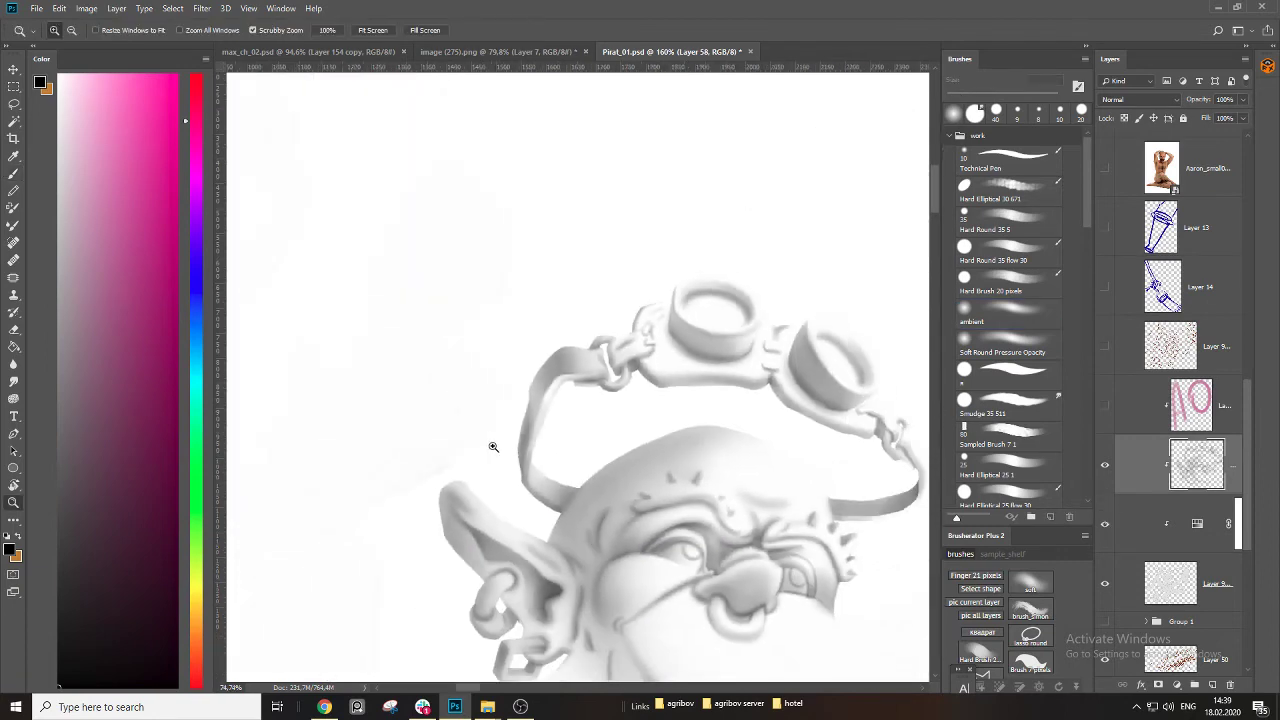
pyautogui.moveTo(555, 497); pyautogui.dragTo(583, 502)
pyautogui.click(583, 502)
pyautogui.press('b')
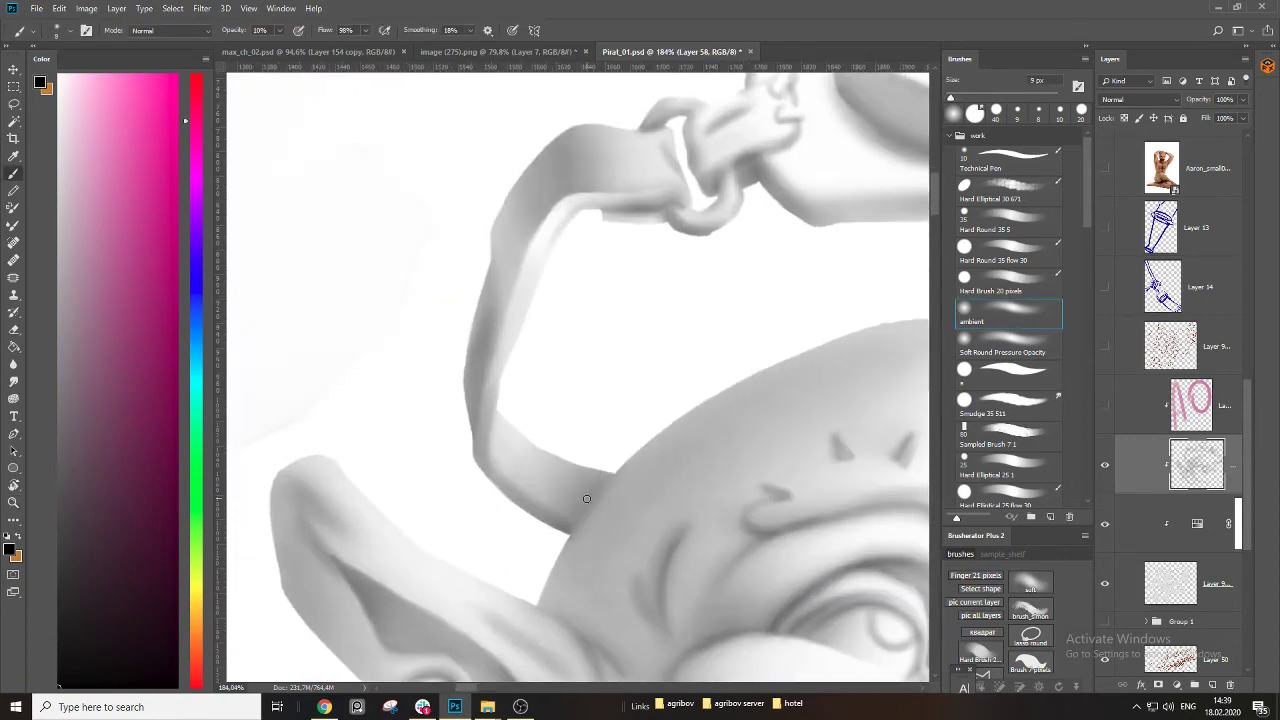
pyautogui.moveTo(581, 497)
pyautogui.mouseDown()
pyautogui.moveTo(603, 417)
pyautogui.moveTo(574, 441)
pyautogui.mouseUp()
pyautogui.press(']')
pyautogui.press(']')
pyautogui.press(']')
pyautogui.press(']')
pyautogui.press(']')
pyautogui.press(']')
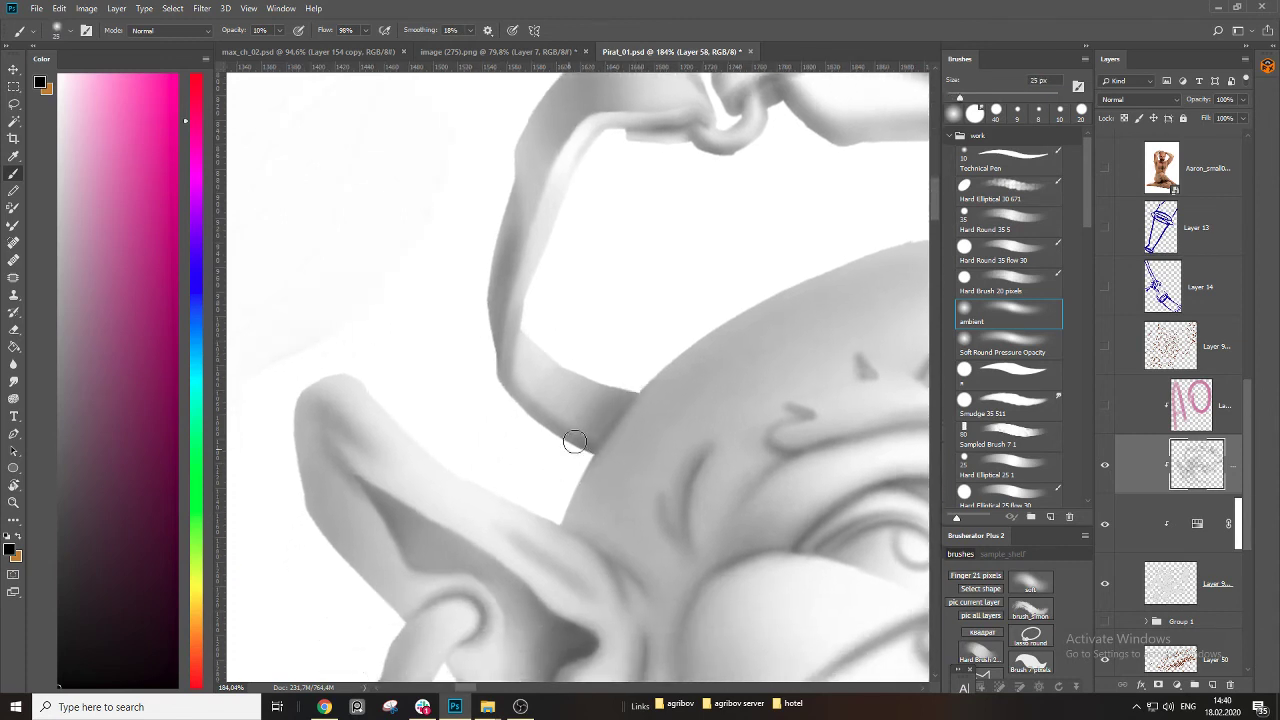
pyautogui.moveTo(607, 384); pyautogui.dragTo(546, 435)
pyautogui.moveTo(596, 362); pyautogui.dragTo(506, 476)
# Shade the right strap where it meets the head with the ambient brush at 9 px and 20 px.
pyautogui.press('z')
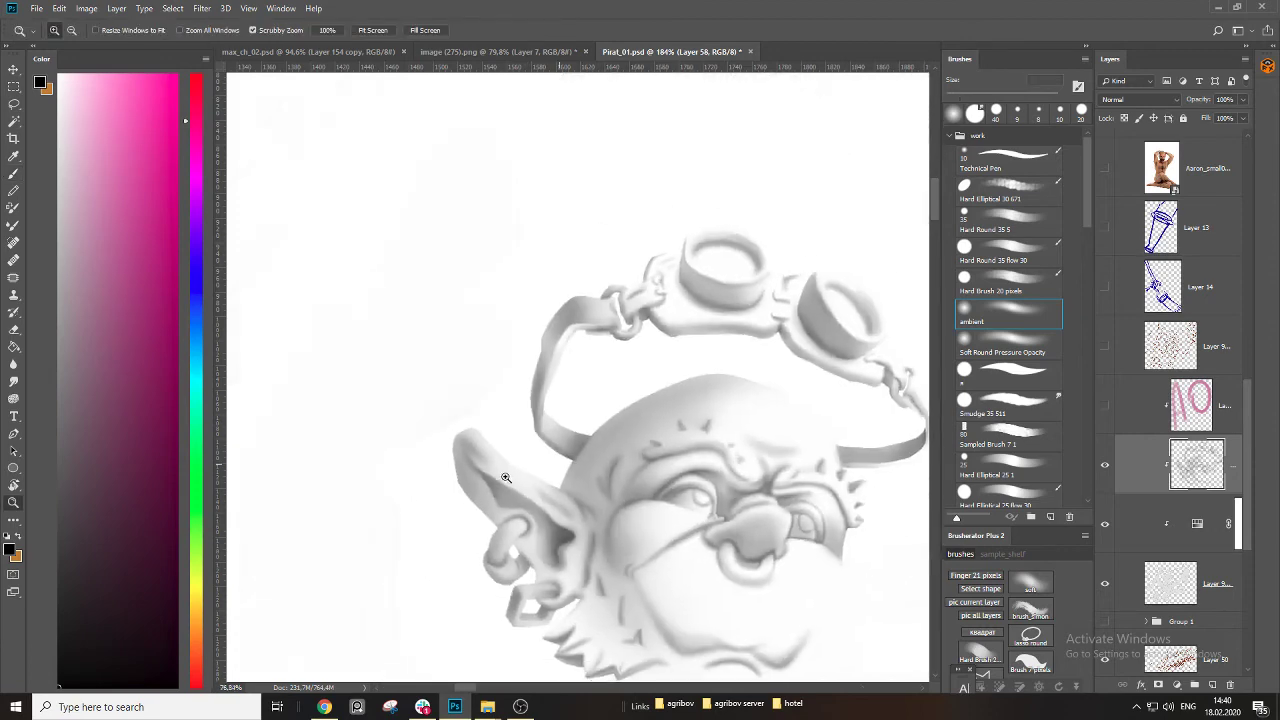
pyautogui.moveTo(866, 471); pyautogui.dragTo(966, 452)
pyautogui.press('b')
pyautogui.press('[')
pyautogui.press('[')
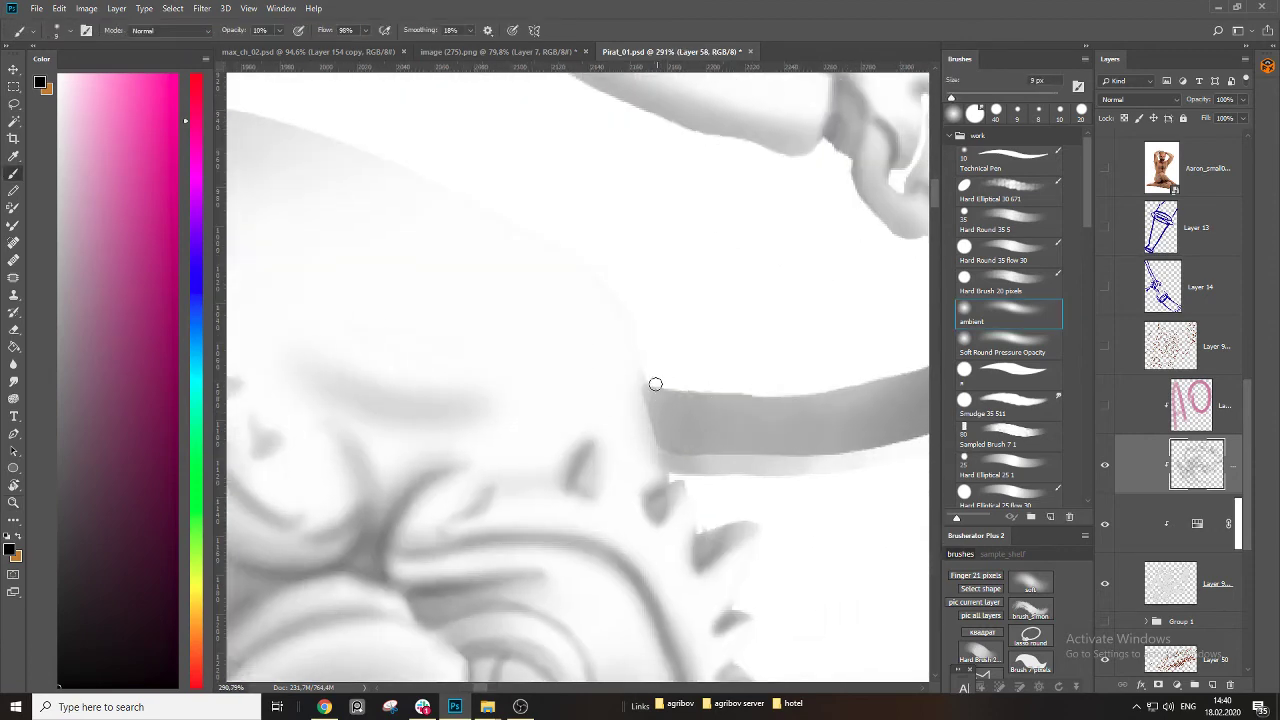
pyautogui.moveTo(654, 384)
pyautogui.mouseDown()
pyautogui.moveTo(680, 486)
pyautogui.moveTo(700, 386)
pyautogui.moveTo(734, 377)
pyautogui.moveTo(750, 474)
pyautogui.mouseUp()
pyautogui.press(']')
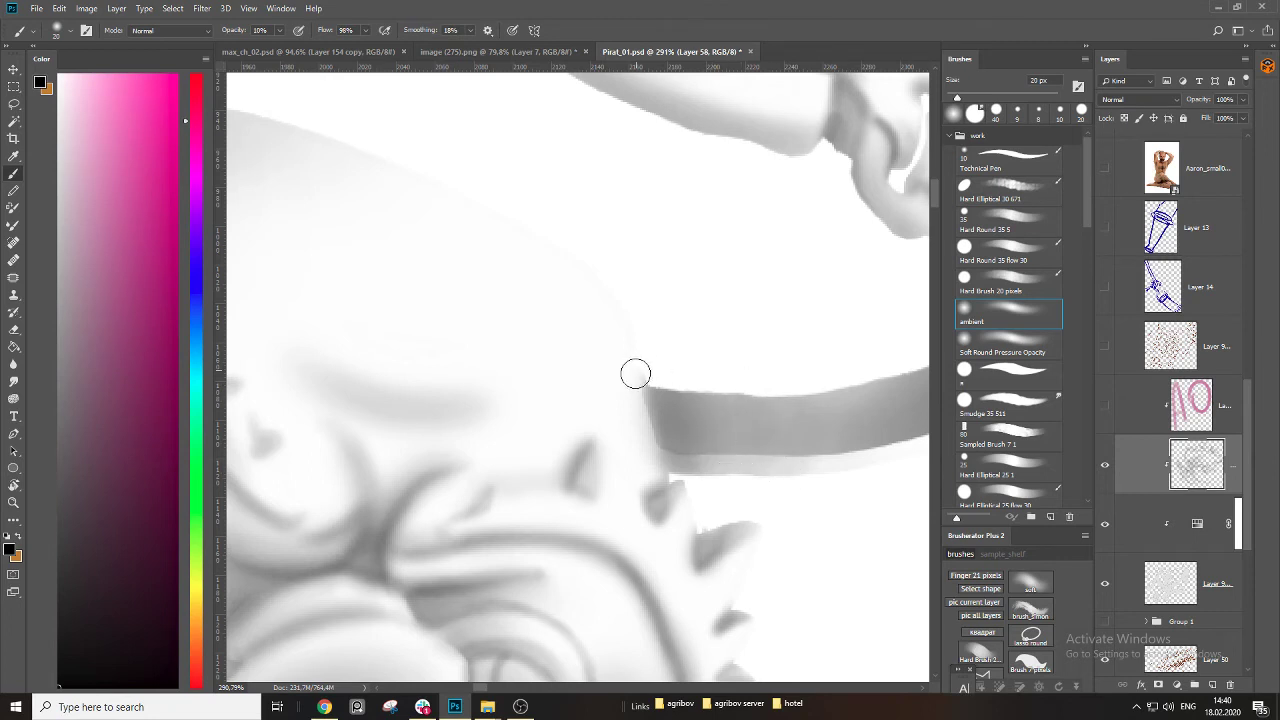
# Erase the excess shading along the head's edge beside the right strap with a 6 px eraser.
pyautogui.press('e')
pyautogui.press('[')
pyautogui.press('[')
pyautogui.press('[')
pyautogui.moveTo(638, 372)
pyautogui.mouseDown()
pyautogui.moveTo(663, 443)
pyautogui.moveTo(659, 481)
pyautogui.mouseUp()
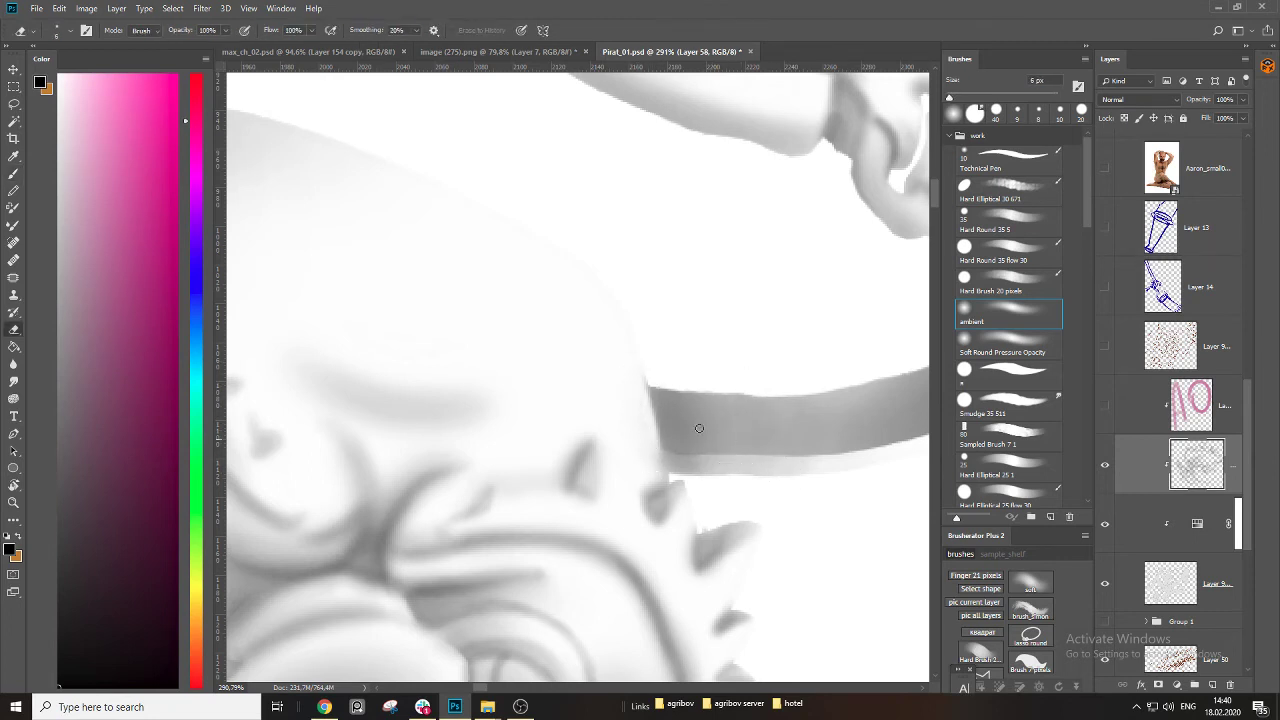
# Clean up the shading around the middle outer tuft of the right eyebrow with the ambient brush and a 6 px eraser.
pyautogui.press('z')
pyautogui.moveTo(699, 428)
pyautogui.mouseDown()
pyautogui.moveTo(640, 440)
pyautogui.moveTo(660, 443)
pyautogui.mouseUp()
pyautogui.moveTo(743, 449)
pyautogui.mouseDown()
pyautogui.moveTo(748, 480)
pyautogui.moveTo(785, 465)
pyautogui.mouseUp()
pyautogui.press('b')
pyautogui.press('[')
pyautogui.press('[')
pyautogui.press('[')
pyautogui.press('[')
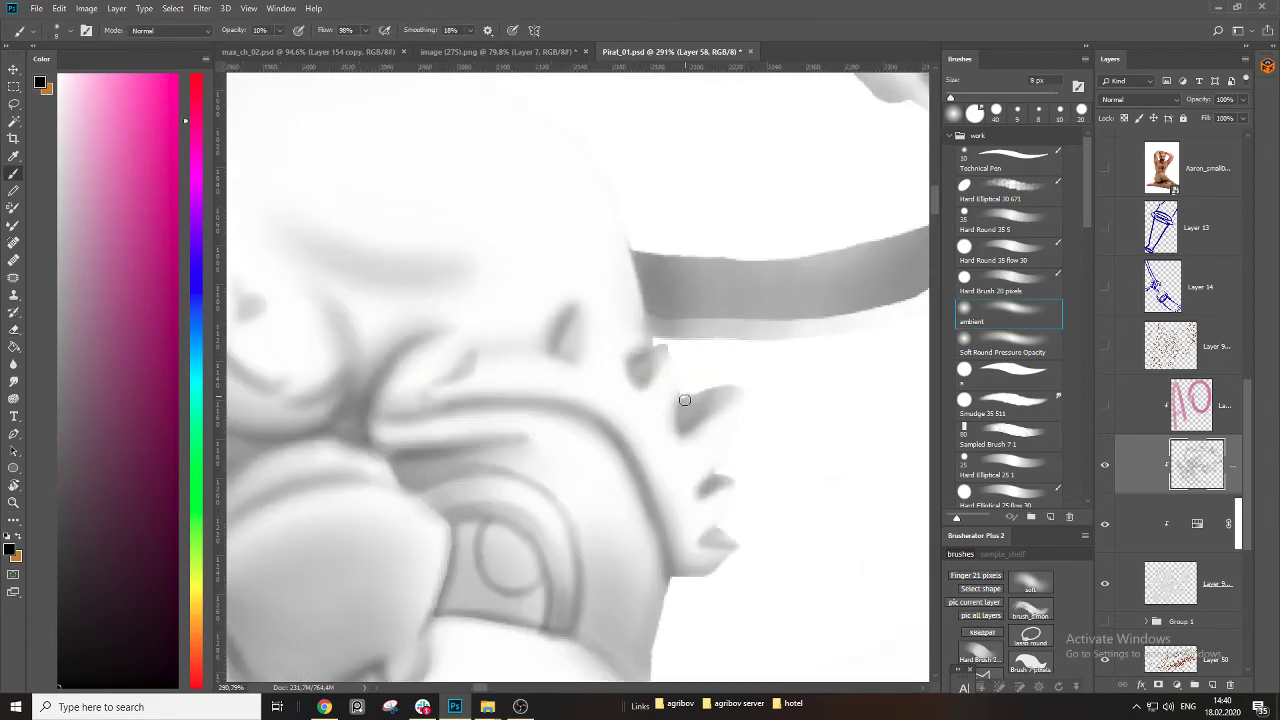
pyautogui.press('e')
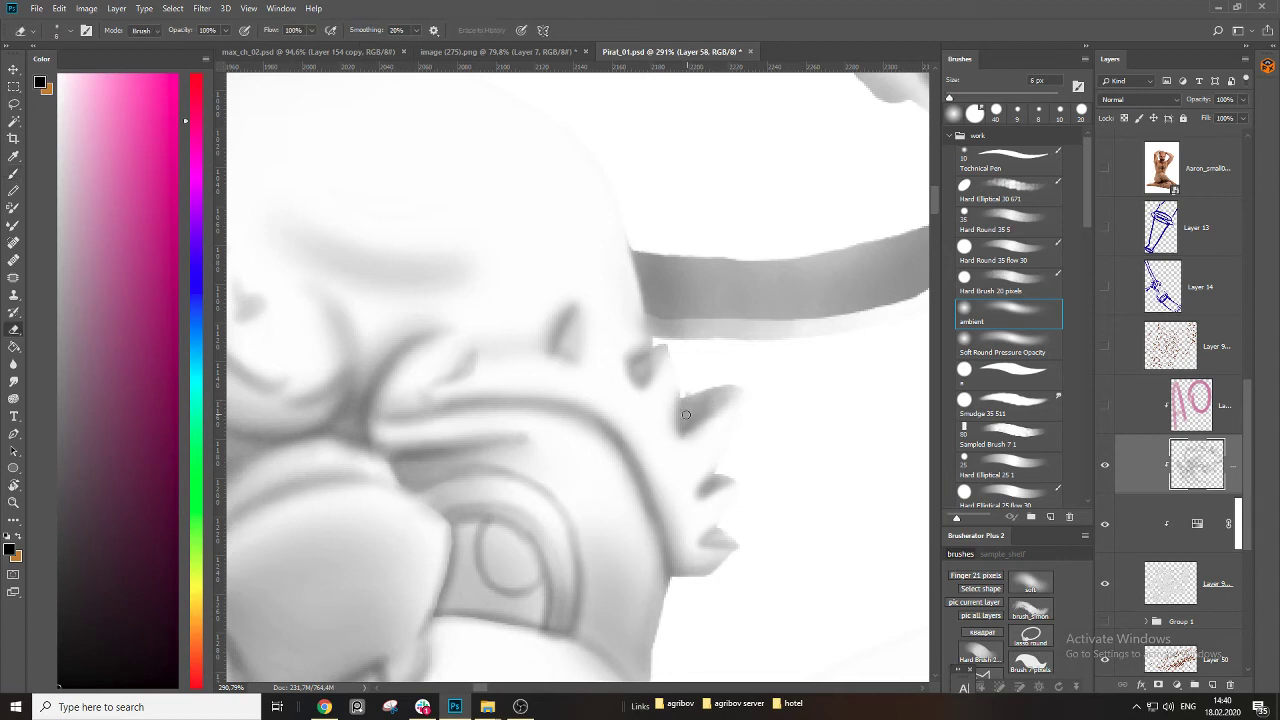
pyautogui.hotkey('ctrl', 'z')
# Sharpen the shading on the lowest tufts of the right eyebrow with the ambient brush at 5 px and 6 px.
pyautogui.press('b')
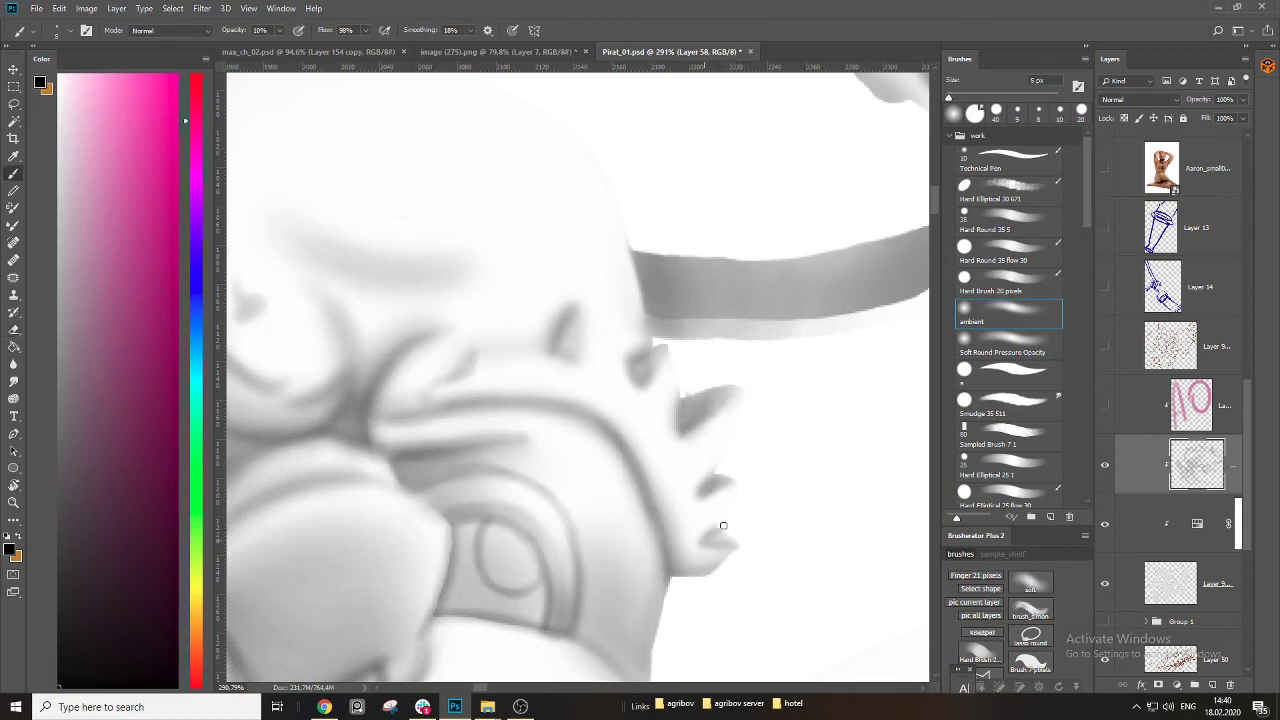
pyautogui.moveTo(682, 561); pyautogui.dragTo(686, 543)
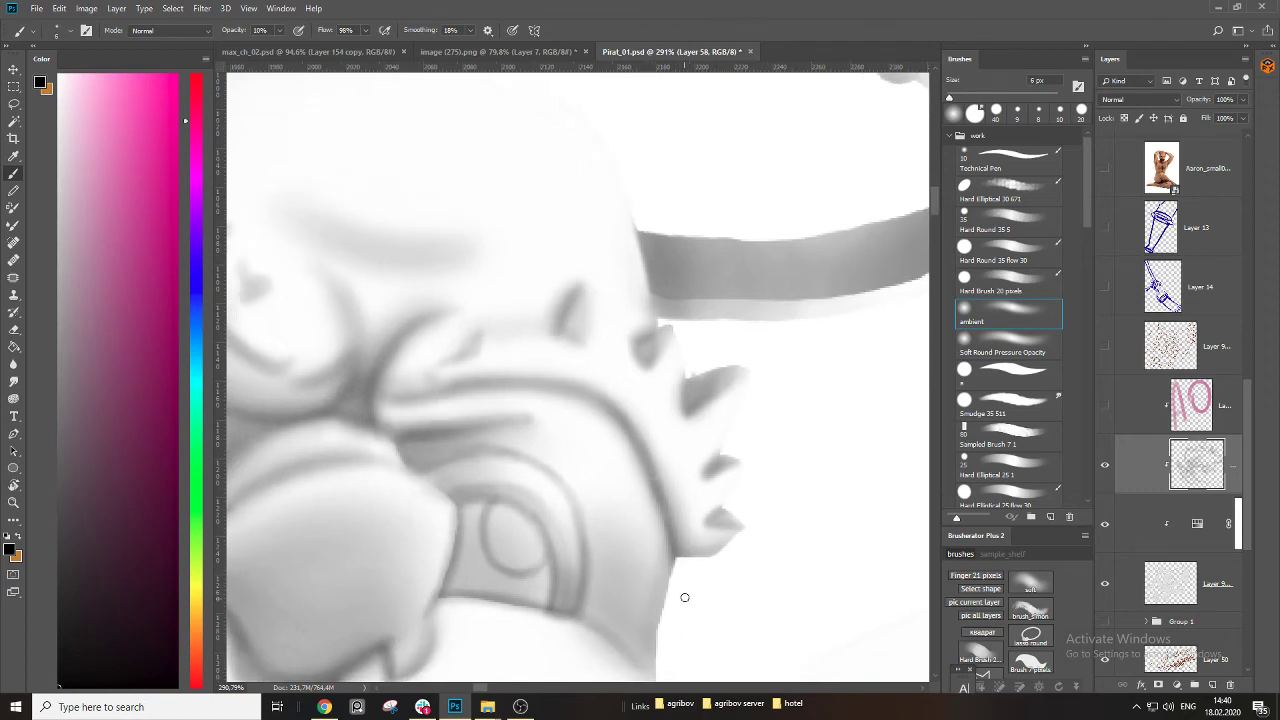
pyautogui.moveTo(734, 542); pyautogui.dragTo(657, 571)
pyautogui.moveTo(647, 580); pyautogui.dragTo(698, 563)
# Refine the shading along the right eye's upper eyelid with the ambient brush at 4 px.
pyautogui.press('[')
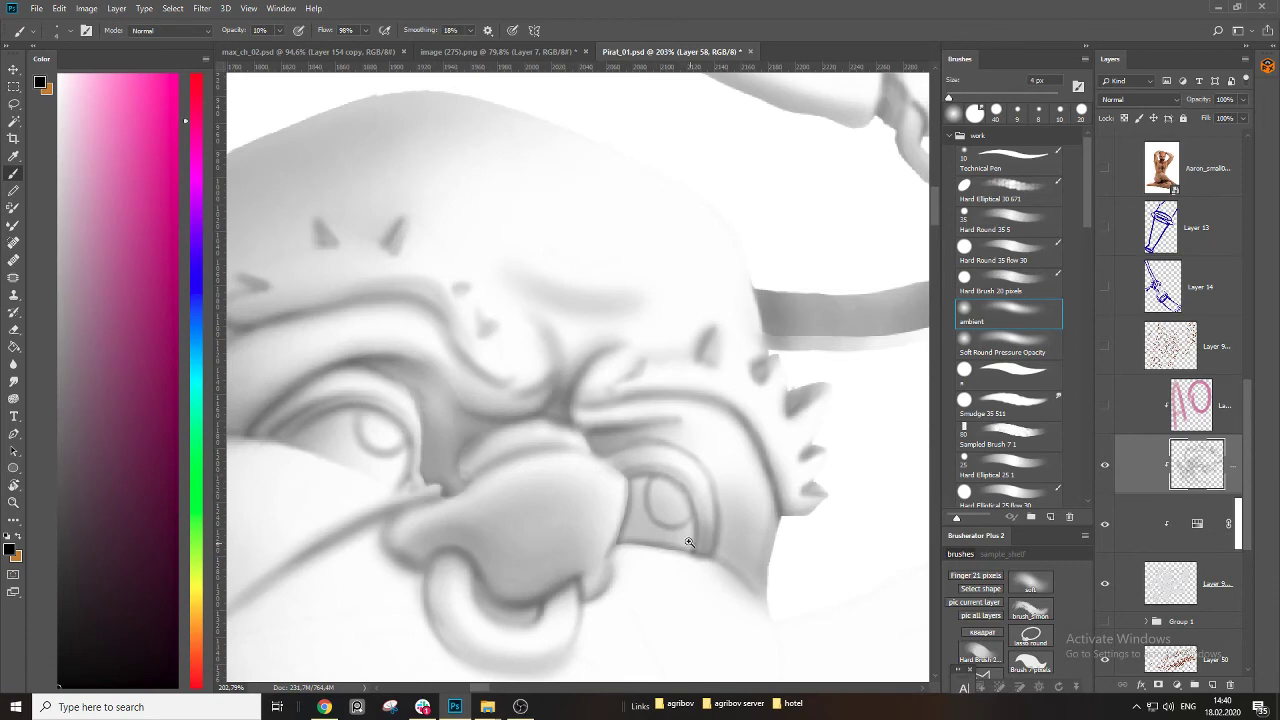
pyautogui.moveTo(691, 542); pyautogui.dragTo(748, 532)
pyautogui.press(']')
pyautogui.moveTo(540, 385)
pyautogui.mouseDown()
pyautogui.moveTo(574, 373)
pyautogui.moveTo(642, 389)
pyautogui.moveTo(685, 434)
pyautogui.moveTo(701, 493)
pyautogui.moveTo(691, 535)
pyautogui.mouseUp()
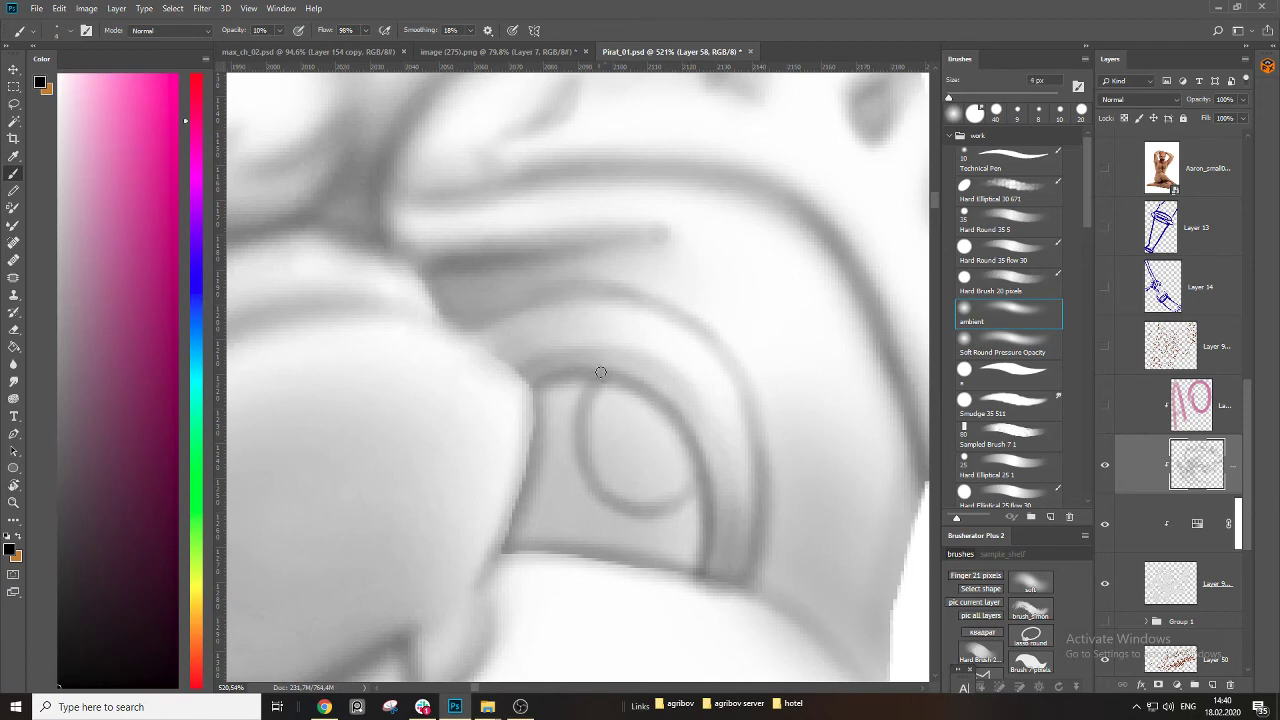
pyautogui.scroll(-4, 717, 451)
pyautogui.scroll(4, 670, 457)
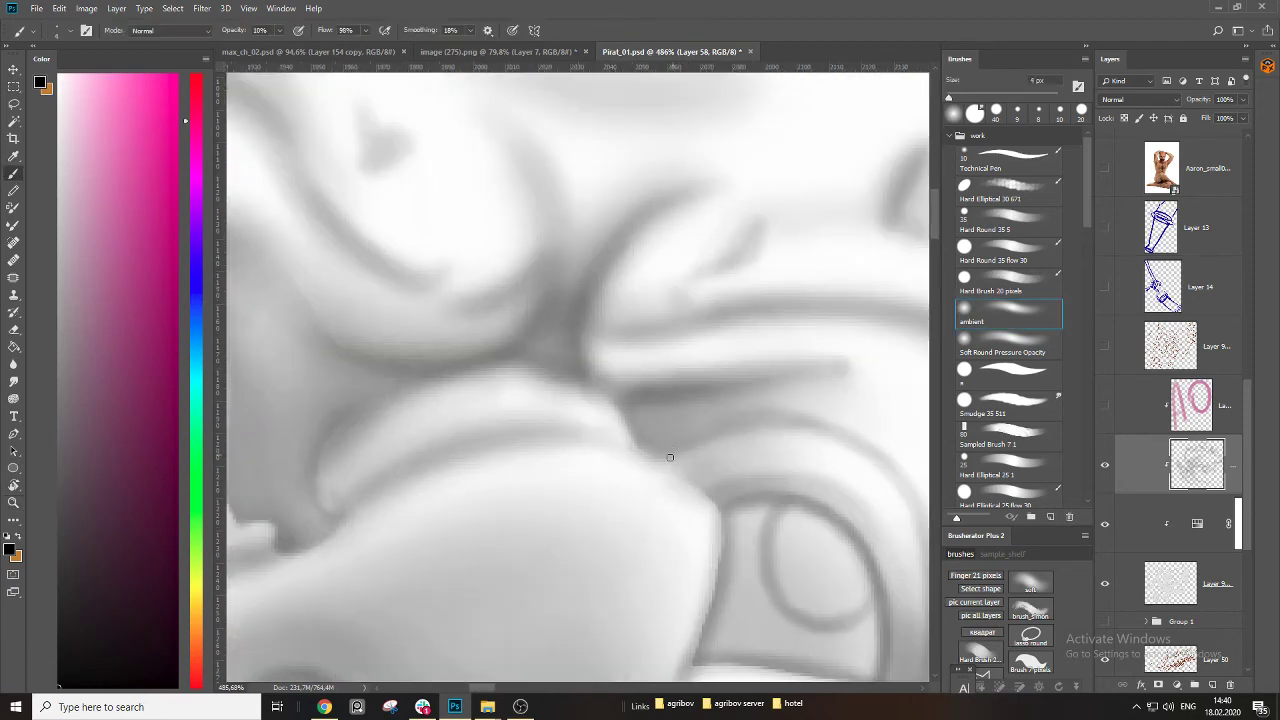
# Darken the fold between the nose bridge and the right upper eyelid with the ambient brush at 9 px.
pyautogui.press('[')
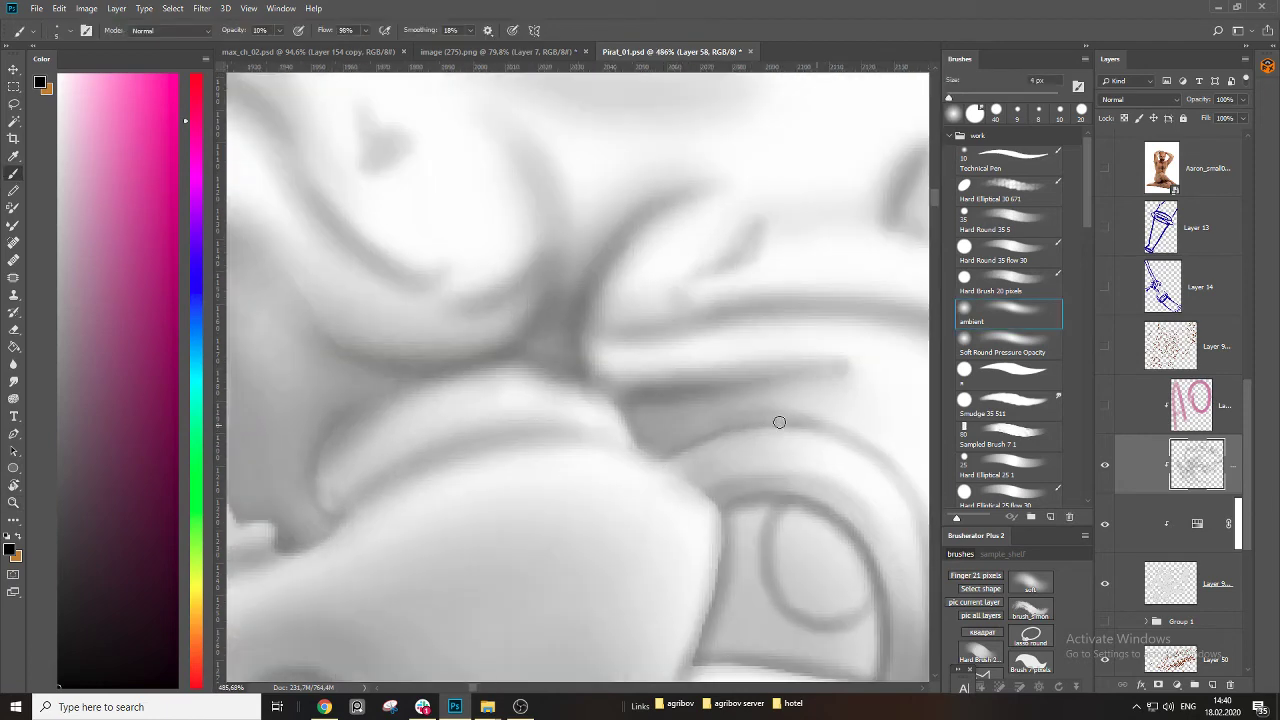
pyautogui.press(']')
pyautogui.press(']')
pyautogui.press(']')
pyautogui.press(']')
pyautogui.moveTo(657, 455)
pyautogui.mouseDown()
pyautogui.moveTo(715, 426)
pyautogui.moveTo(766, 420)
pyautogui.mouseUp()
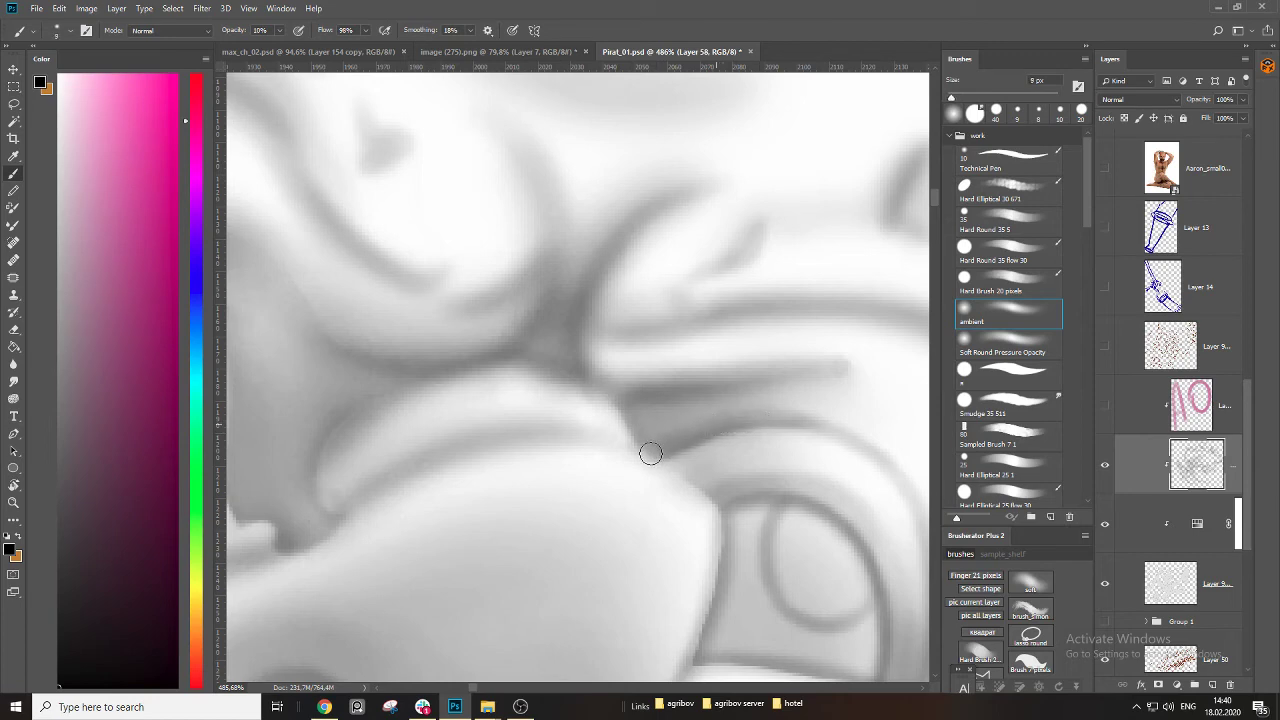
# Define the inner edge and corner of the left eyelids with the ambient brush at 8 px.
pyautogui.press('z')
pyautogui.moveTo(686, 446)
pyautogui.mouseDown()
pyautogui.moveTo(593, 444)
pyautogui.moveTo(656, 437)
pyautogui.mouseUp()
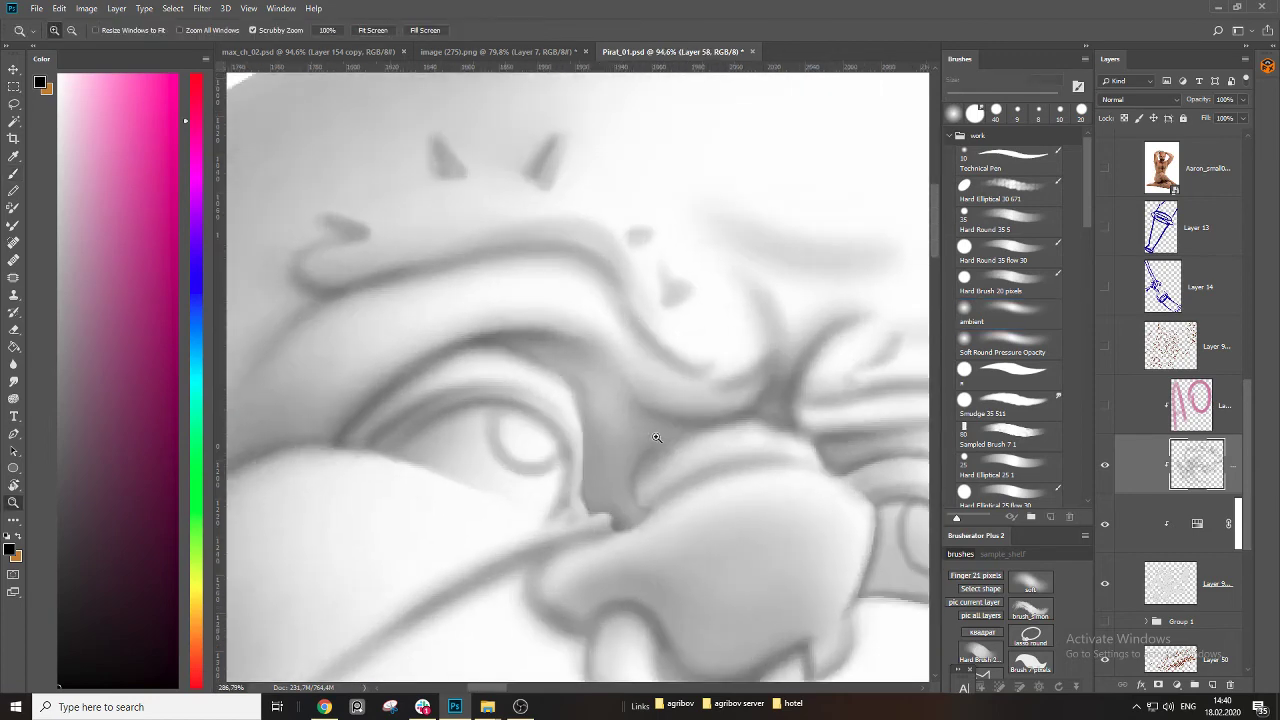
pyautogui.press('b')
pyautogui.moveTo(519, 348); pyautogui.dragTo(571, 377)
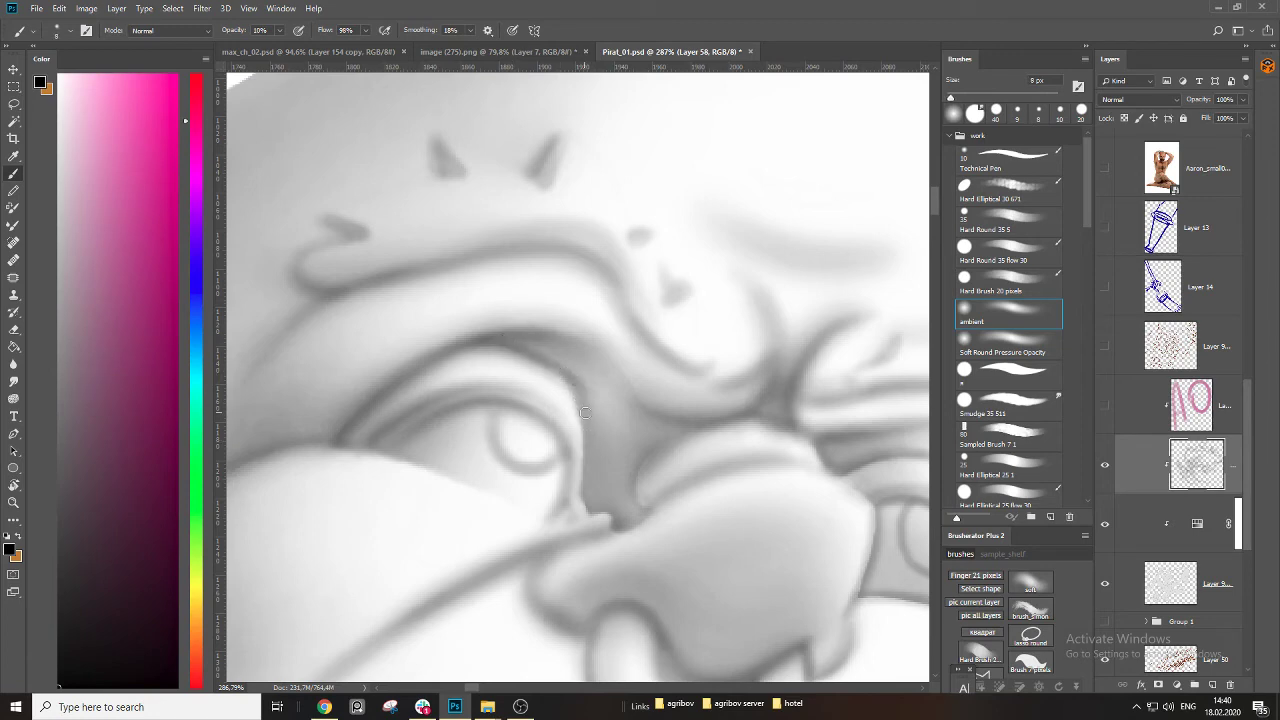
pyautogui.moveTo(576, 436); pyautogui.dragTo(548, 402)
pyautogui.moveTo(565, 457); pyautogui.dragTo(546, 517)
# Deepen the shading under the nose around the nose ring and right nostril with the ambient brush at 6 px.
pyautogui.press('z')
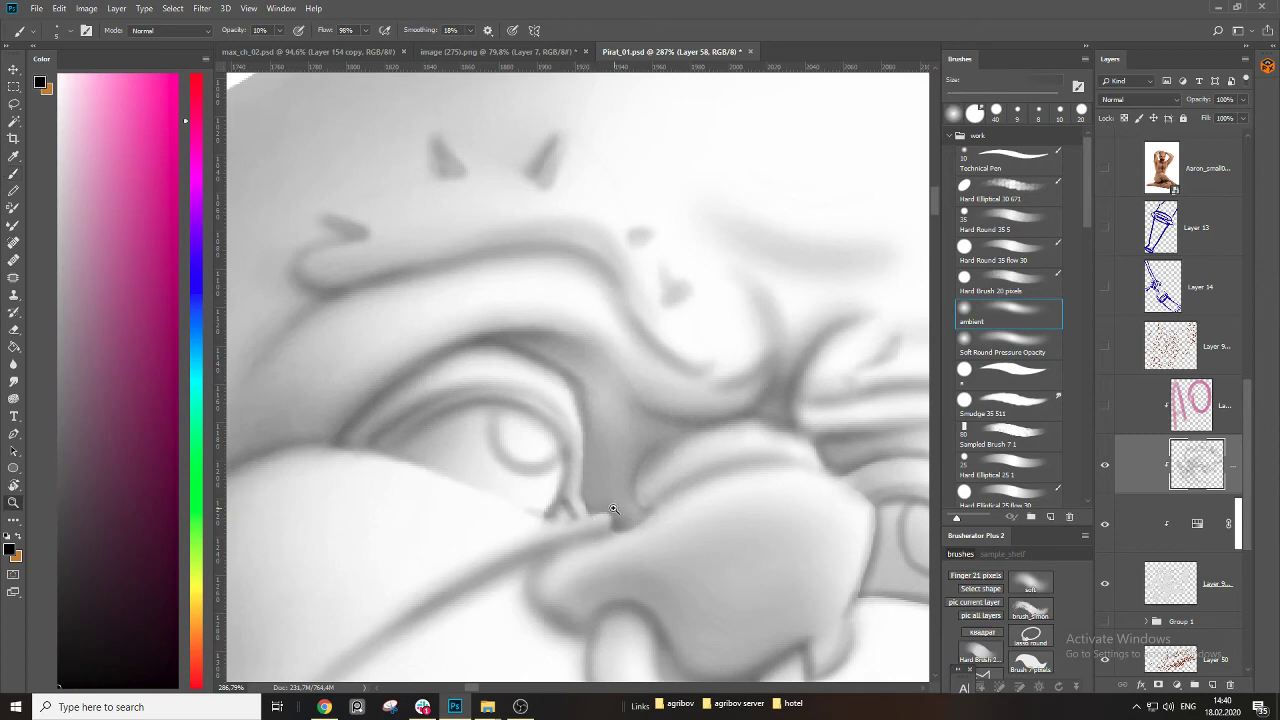
pyautogui.moveTo(605, 513); pyautogui.dragTo(560, 543)
pyautogui.scroll(5, 704, 543)
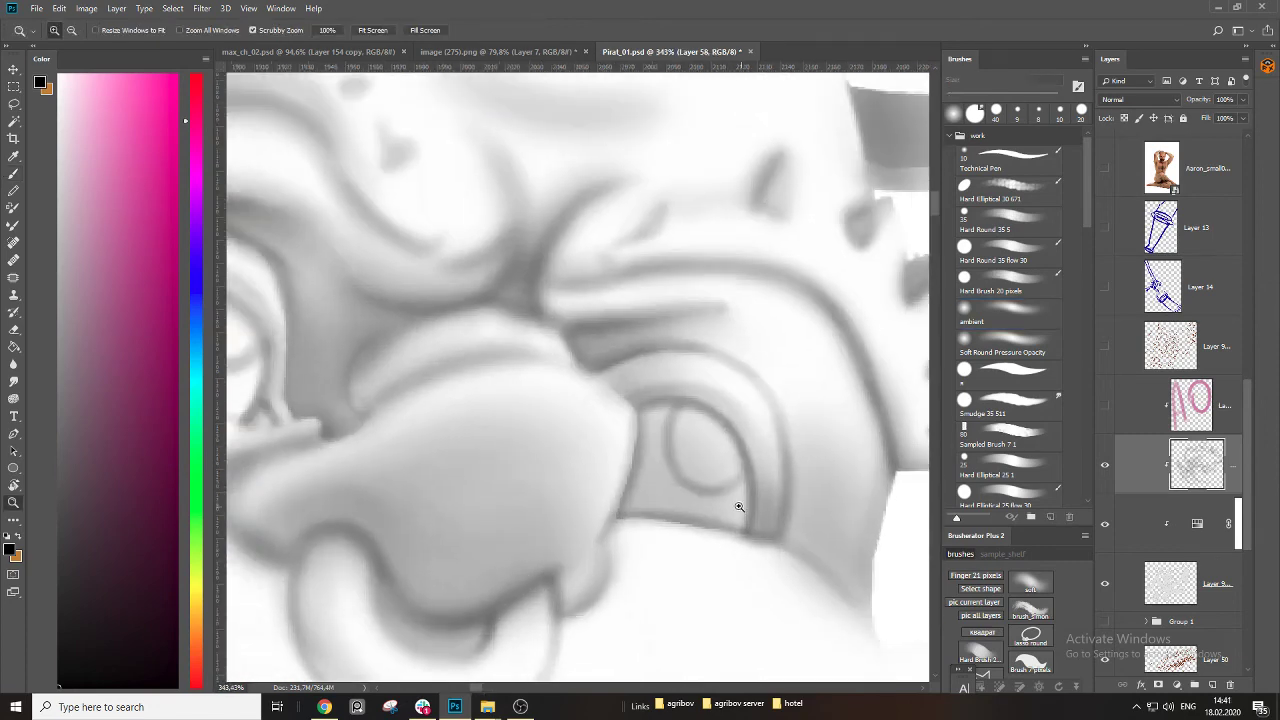
pyautogui.press('b')
pyautogui.moveTo(598, 568); pyautogui.dragTo(640, 450)
pyautogui.press('[')
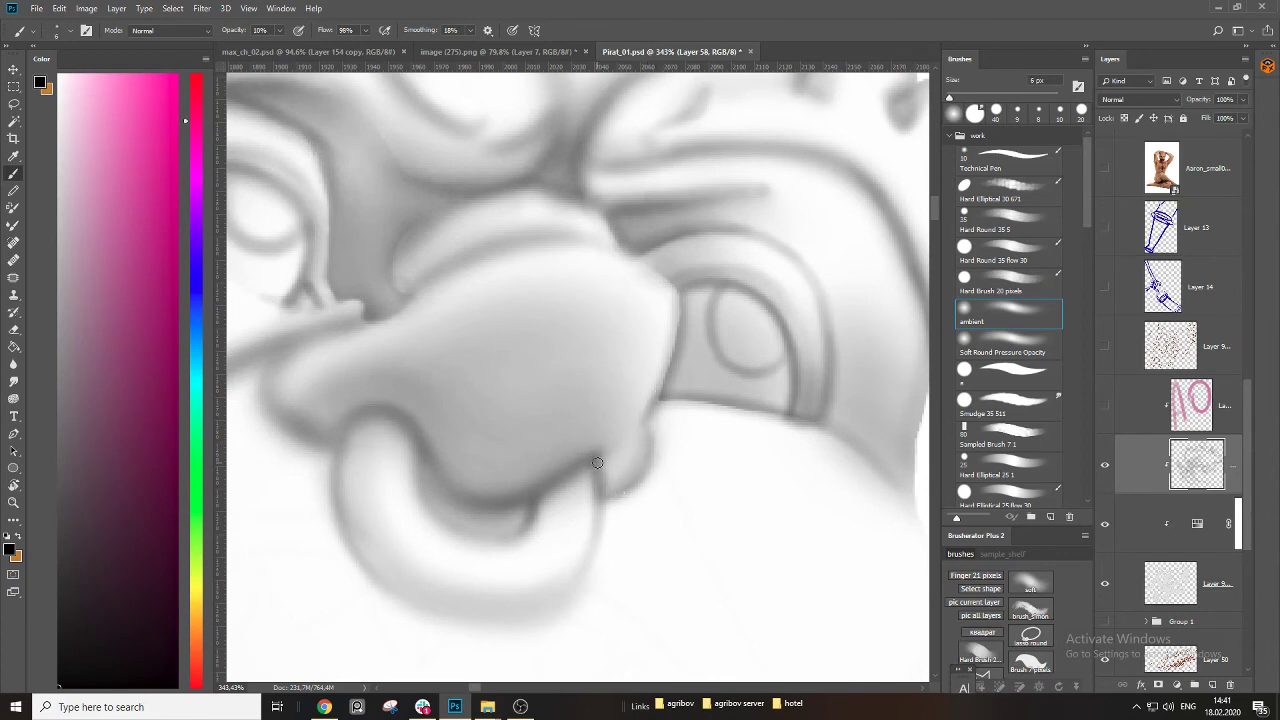
pyautogui.moveTo(468, 484); pyautogui.dragTo(583, 449)
pyautogui.press(']')
pyautogui.press(']')
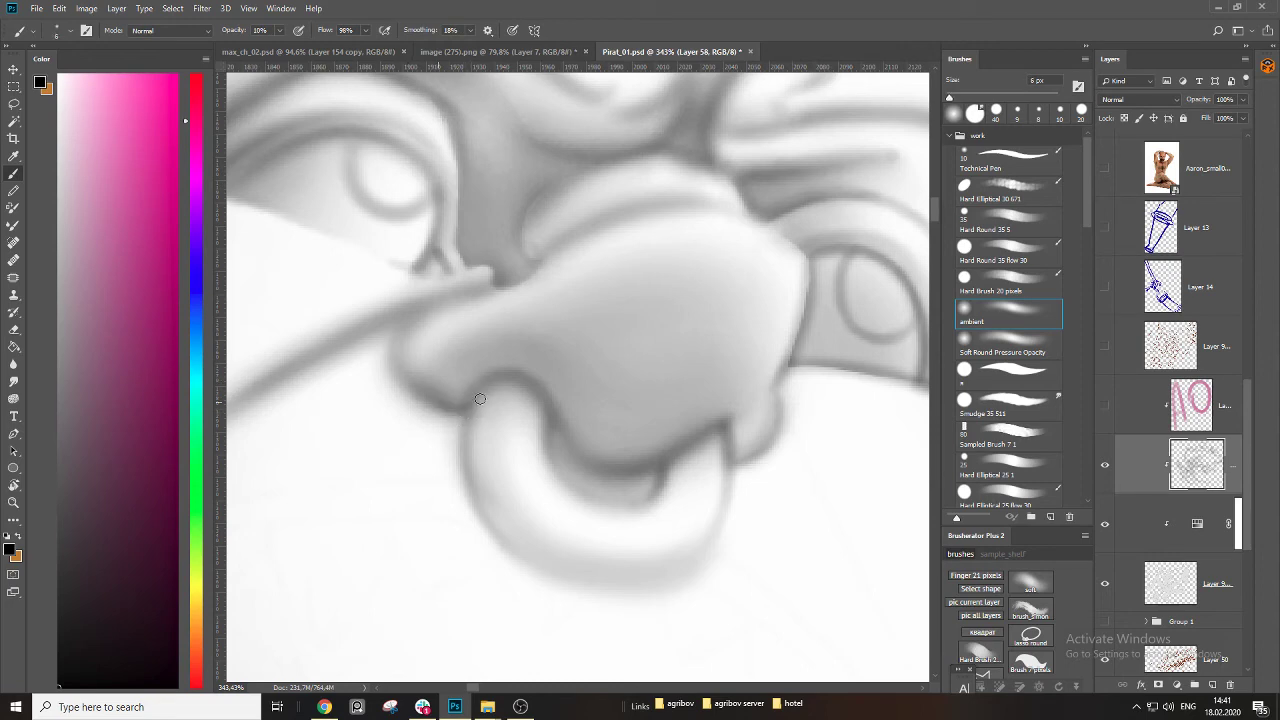
# Define the left nostril's edge and the adjoining cheek fold with the ambient brush at 5 px.
pyautogui.press('h')
pyautogui.moveTo(593, 471); pyautogui.dragTo(595, 397)
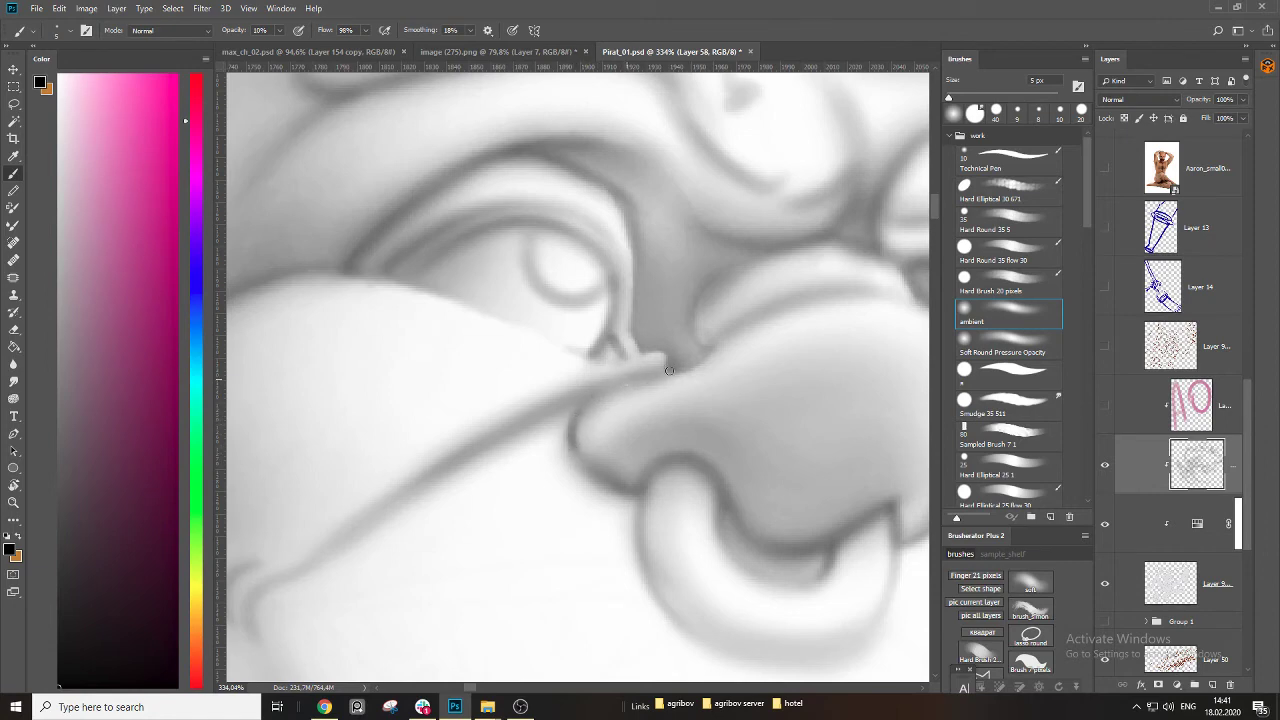
pyautogui.moveTo(650, 373)
pyautogui.mouseDown()
pyautogui.moveTo(566, 409)
pyautogui.moveTo(635, 387)
pyautogui.mouseUp()
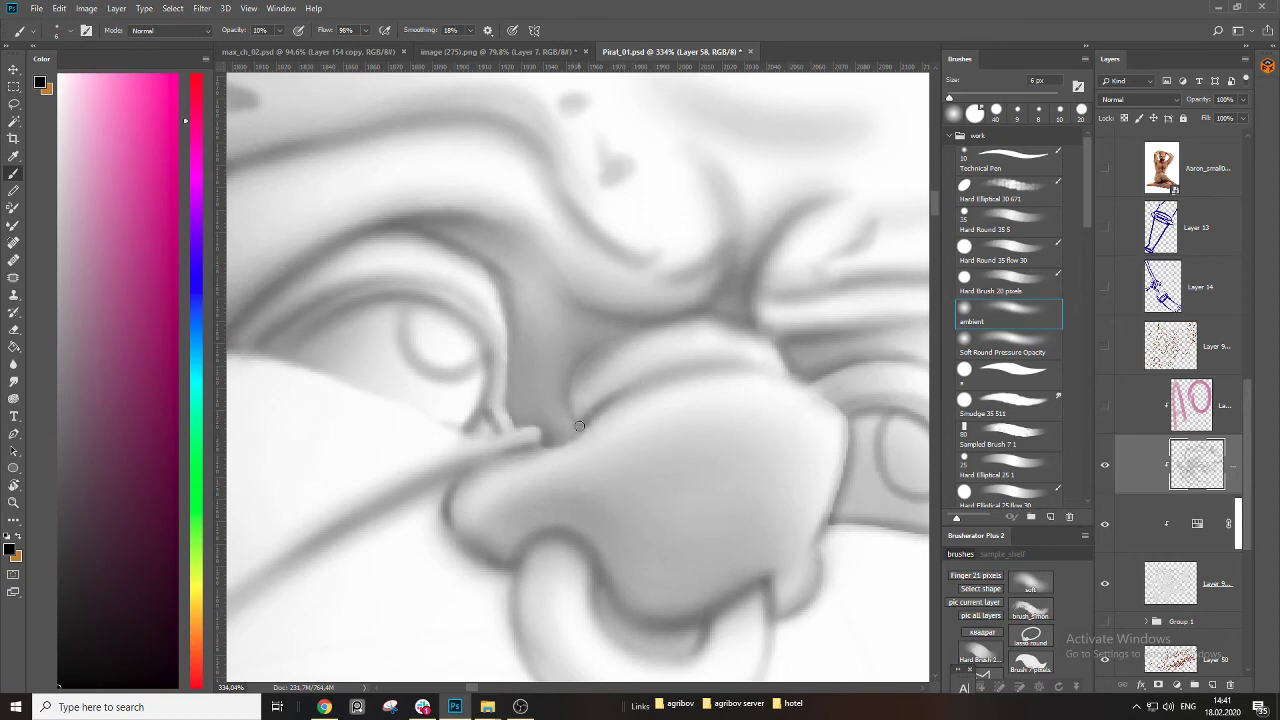
# Strengthen the creases between the nose bridge and the left eye with the ambient brush at 6 px.
pyautogui.moveTo(586, 351); pyautogui.dragTo(571, 396)
pyautogui.moveTo(569, 295)
pyautogui.mouseDown()
pyautogui.moveTo(589, 363)
pyautogui.moveTo(611, 383)
pyautogui.mouseUp()
pyautogui.press('[')
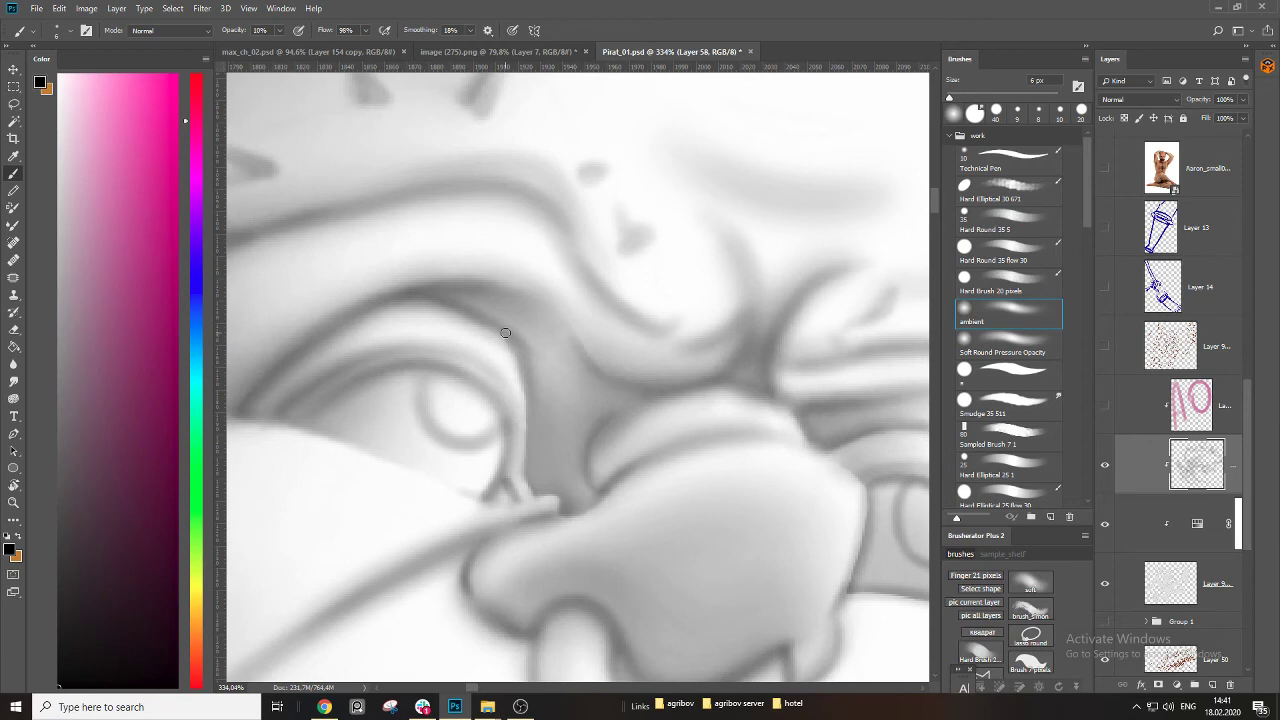
pyautogui.moveTo(530, 388); pyautogui.dragTo(503, 400)
pyautogui.moveTo(586, 336); pyautogui.dragTo(600, 335)
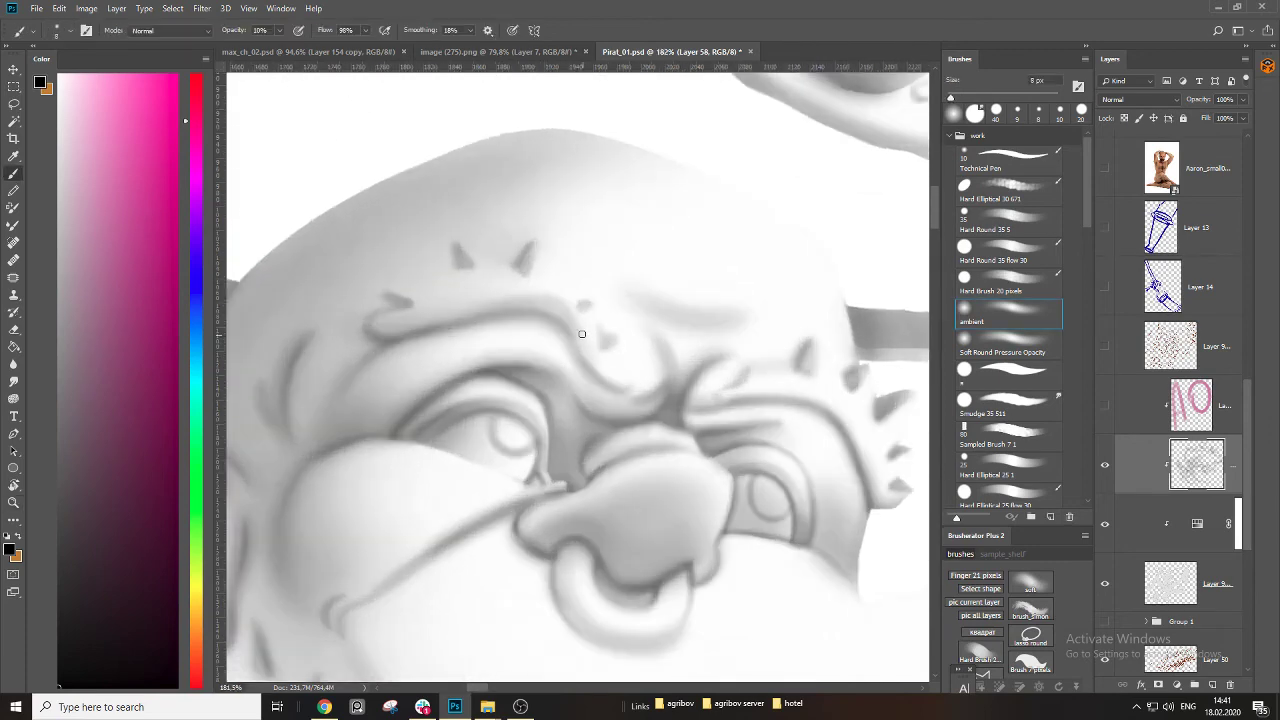
# Soften and deepen the shading around the left eye socket and nose bridge with an enlarged ambient brush.
pyautogui.press(']')
pyautogui.press(']')
pyautogui.press(']')
pyautogui.press(']')
pyautogui.press(']')
pyautogui.press(']')
pyautogui.press(']')
pyautogui.press('[')
pyautogui.moveTo(408, 404)
pyautogui.mouseDown()
pyautogui.moveTo(477, 366)
pyautogui.moveTo(574, 383)
pyautogui.moveTo(620, 418)
pyautogui.mouseUp()
# Deepen the shadow along the underside of the left brow with the ambient brush at 20 px.
pyautogui.press('[')
pyautogui.press('[')
pyautogui.moveTo(586, 371)
pyautogui.mouseDown()
pyautogui.moveTo(532, 345)
pyautogui.moveTo(406, 395)
pyautogui.moveTo(398, 414)
pyautogui.moveTo(417, 394)
pyautogui.moveTo(390, 398)
pyautogui.moveTo(359, 430)
pyautogui.moveTo(326, 425)
pyautogui.moveTo(367, 425)
pyautogui.moveTo(421, 378)
pyautogui.moveTo(497, 348)
pyautogui.moveTo(563, 364)
pyautogui.mouseUp()
pyautogui.hotkey('ctrl', 'z')
pyautogui.press(']')
pyautogui.press(']')
pyautogui.press(']')
pyautogui.press(']')
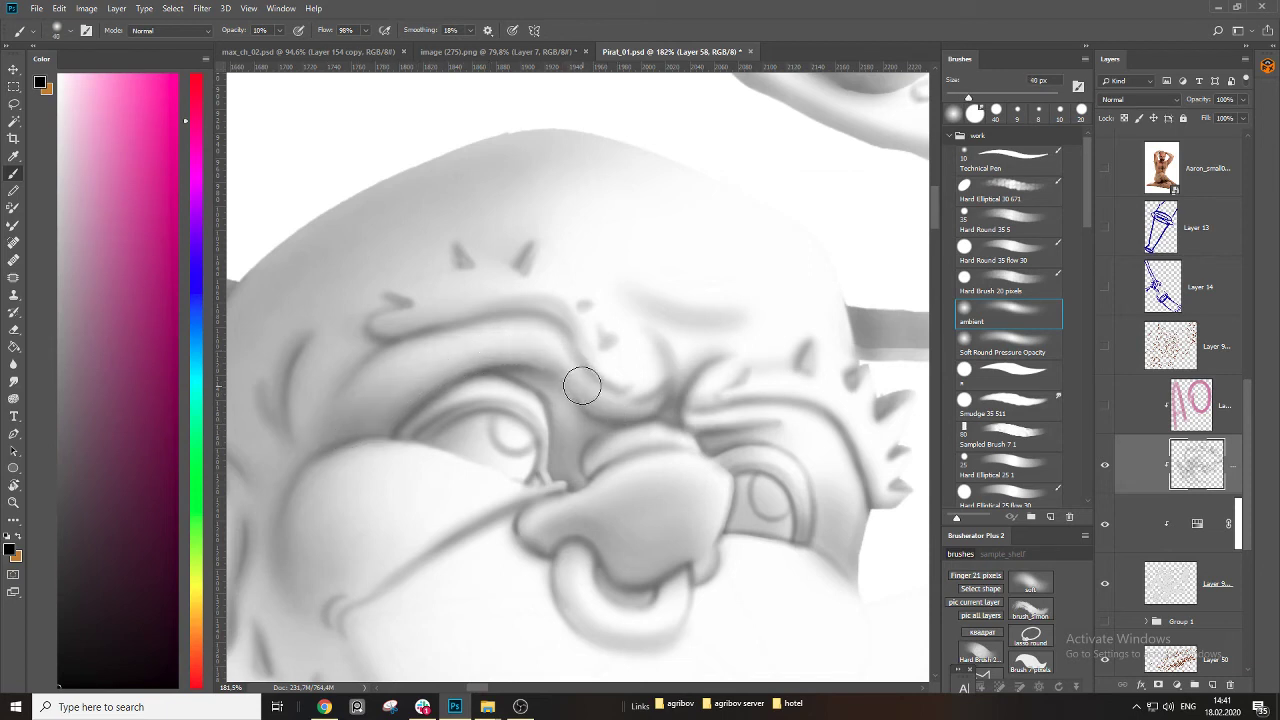
pyautogui.press('[')
pyautogui.press('[')
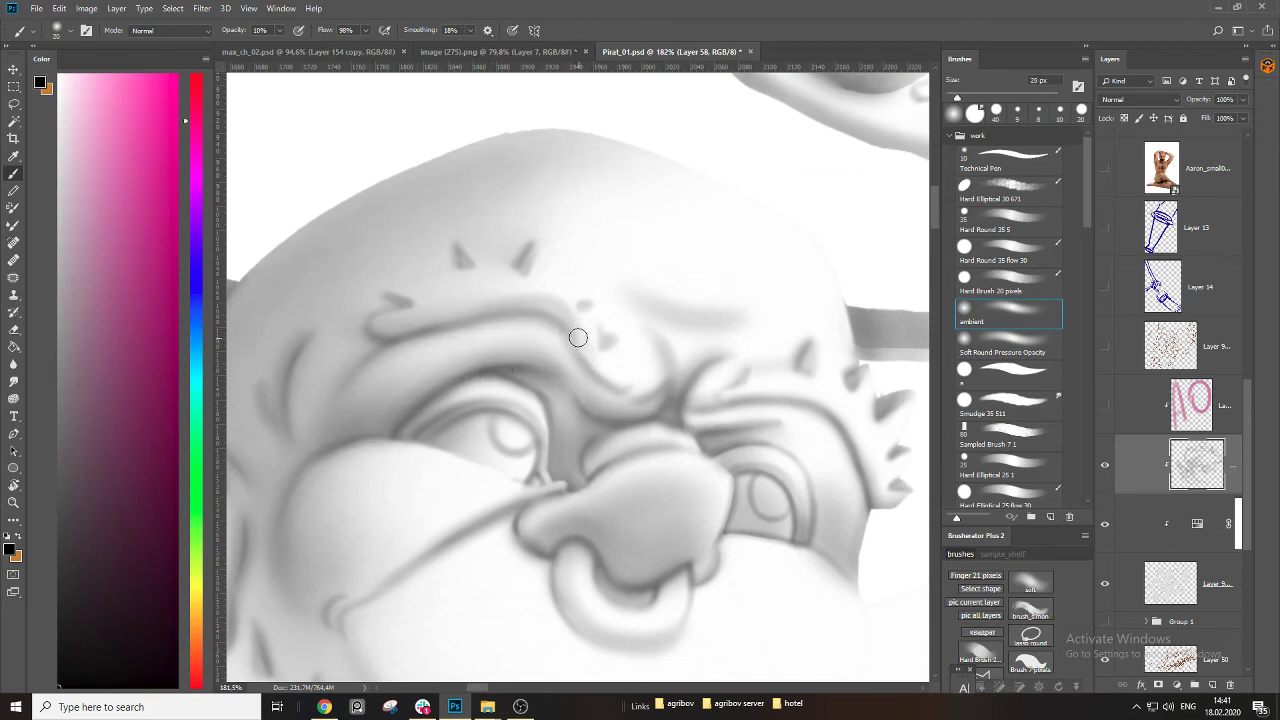
pyautogui.moveTo(580, 305)
pyautogui.mouseDown()
pyautogui.moveTo(472, 314)
pyautogui.moveTo(396, 350)
pyautogui.mouseUp()
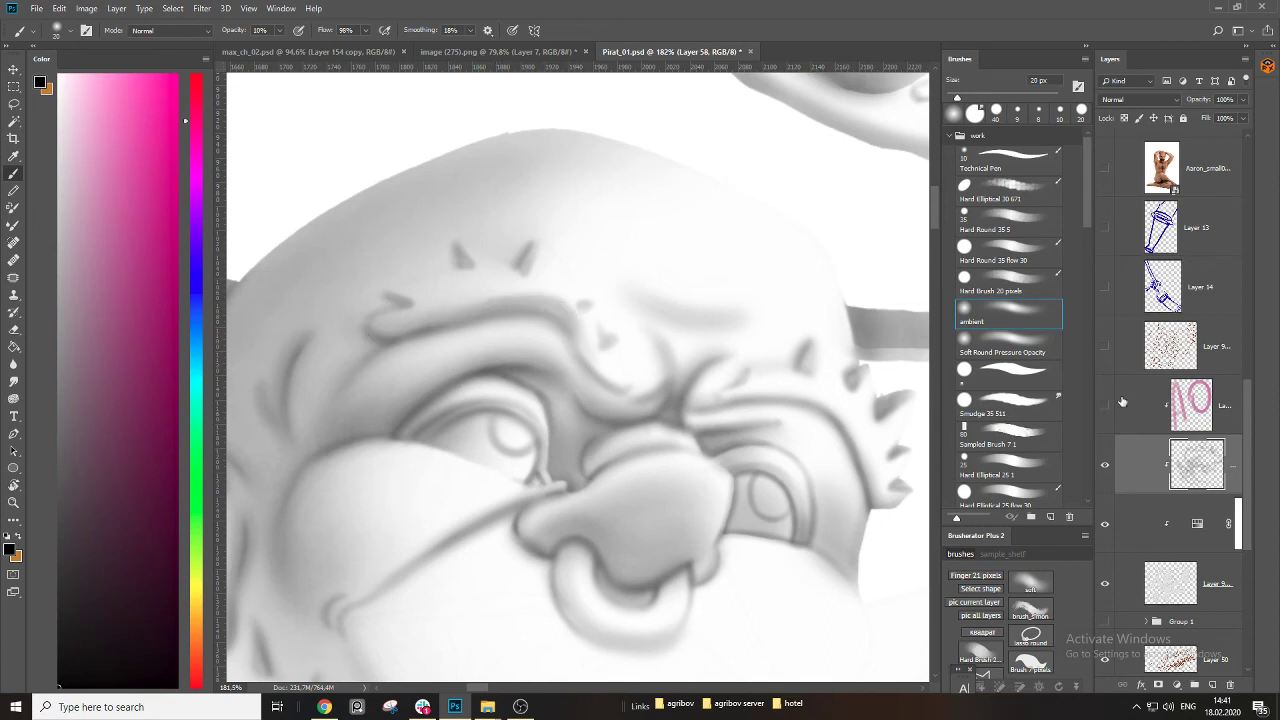
# Hide the clipped adjustment layer to show the line art, and darken the left brow's lower edge at 10 px.
pyautogui.click(1105, 527)
pyautogui.press('[')
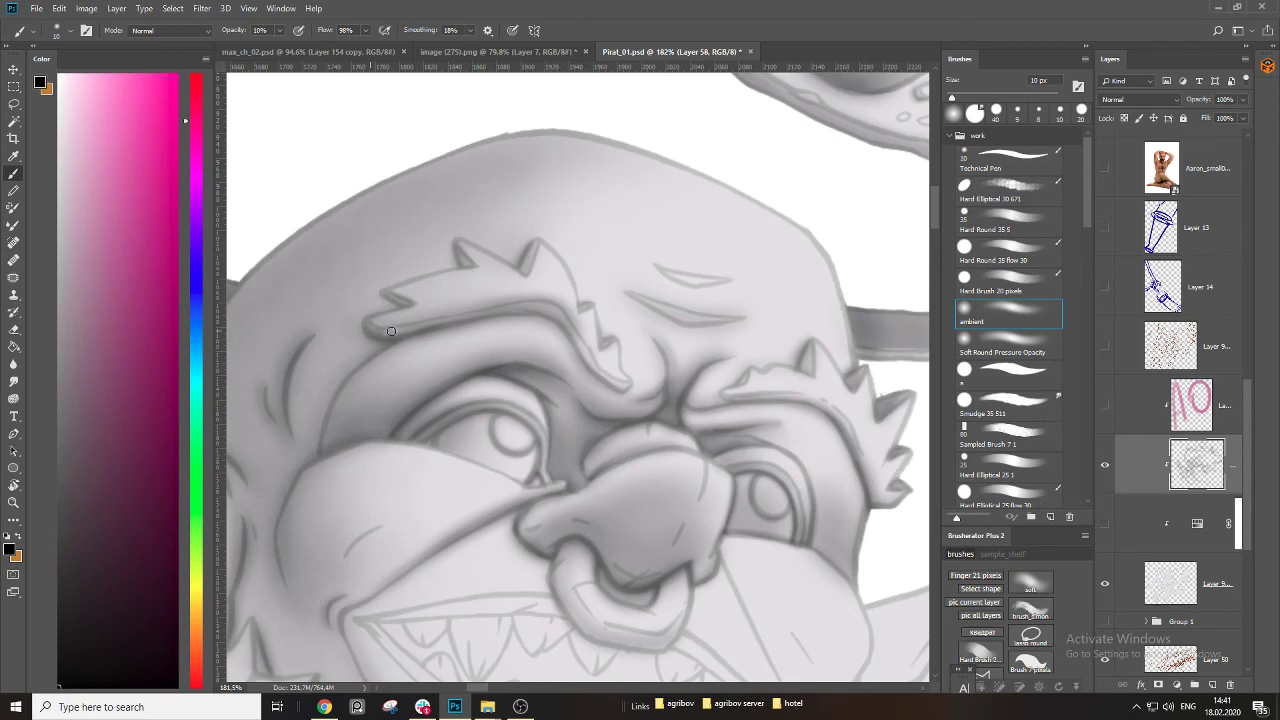
pyautogui.moveTo(468, 314); pyautogui.dragTo(544, 305)
pyautogui.press(']')
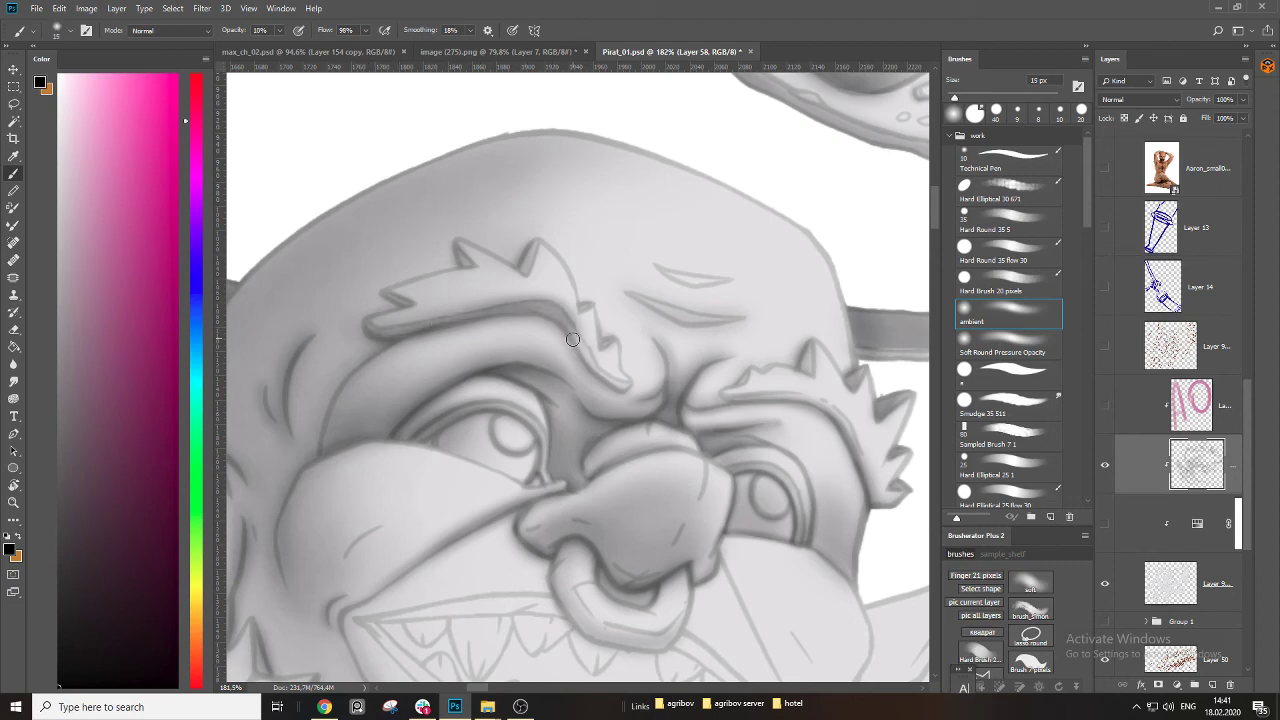
pyautogui.press('[')
pyautogui.press('[')
pyautogui.press(']')
pyautogui.moveTo(365, 325); pyautogui.dragTo(453, 318)
pyautogui.moveTo(370, 323); pyautogui.dragTo(546, 309)
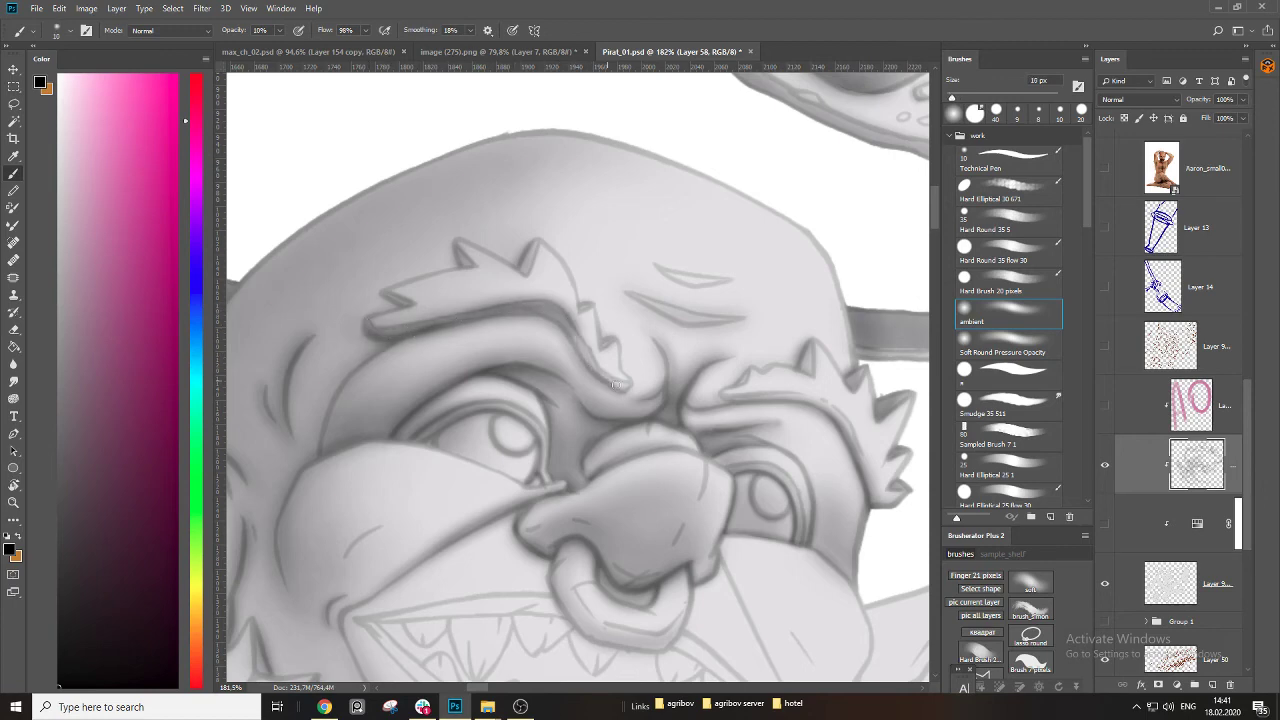
# Shade the inner tip of the left brow and the frown fold beside it with a slightly larger ambient brush.
pyautogui.press(']')
pyautogui.moveTo(618, 384)
pyautogui.mouseDown()
pyautogui.moveTo(574, 329)
pyautogui.moveTo(630, 387)
pyautogui.mouseUp()
pyautogui.press(']')
pyautogui.moveTo(666, 402)
pyautogui.mouseDown()
pyautogui.moveTo(430, 328)
pyautogui.moveTo(542, 326)
pyautogui.moveTo(605, 350)
pyautogui.moveTo(492, 324)
pyautogui.mouseUp()
pyautogui.press('[')
pyautogui.press(']')
pyautogui.press(']')
pyautogui.moveTo(622, 378); pyautogui.dragTo(652, 452)
# Darken the lower edge and upper spikes of the right brow with the ambient brush at 10 px.
pyautogui.press('[')
pyautogui.press('[')
pyautogui.moveTo(607, 344)
pyautogui.mouseDown()
pyautogui.moveTo(630, 392)
pyautogui.moveTo(589, 330)
pyautogui.moveTo(540, 326)
pyautogui.moveTo(621, 381)
pyautogui.moveTo(637, 412)
pyautogui.moveTo(619, 368)
pyautogui.moveTo(650, 457)
pyautogui.mouseUp()
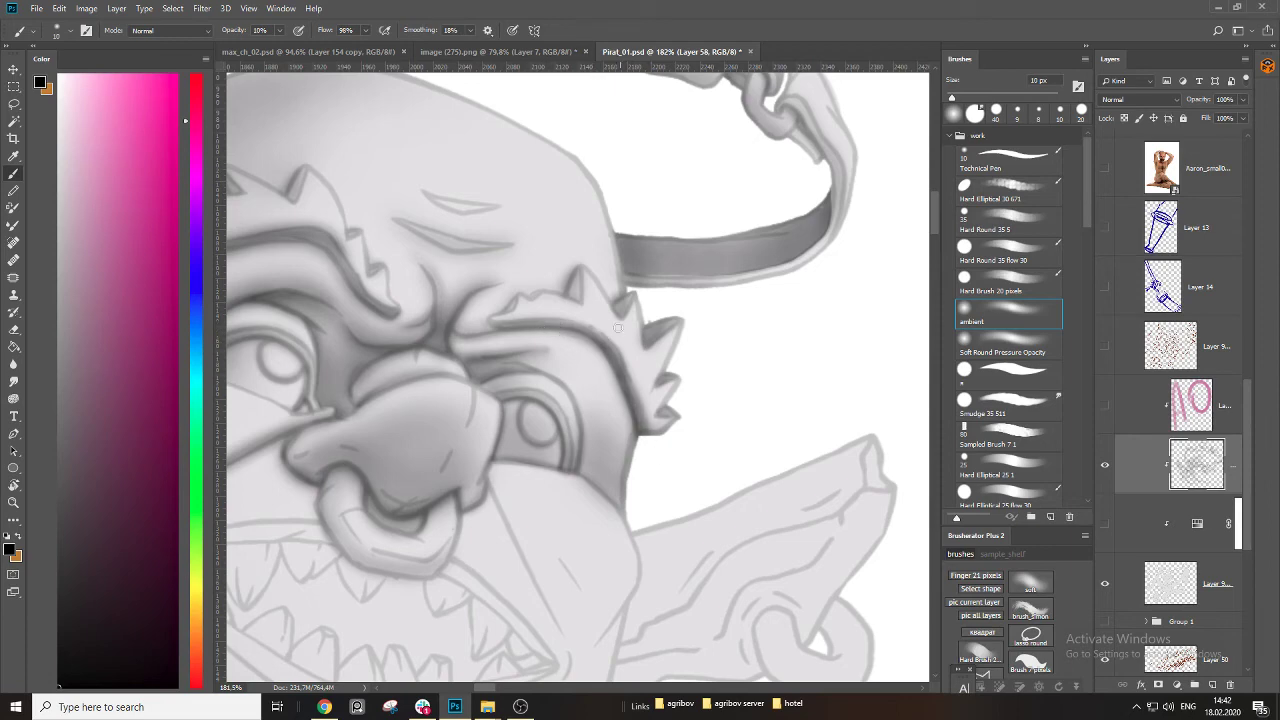
pyautogui.moveTo(492, 327); pyautogui.dragTo(575, 326)
pyautogui.moveTo(583, 261)
pyautogui.mouseDown()
pyautogui.moveTo(575, 298)
pyautogui.moveTo(578, 272)
pyautogui.mouseUp()
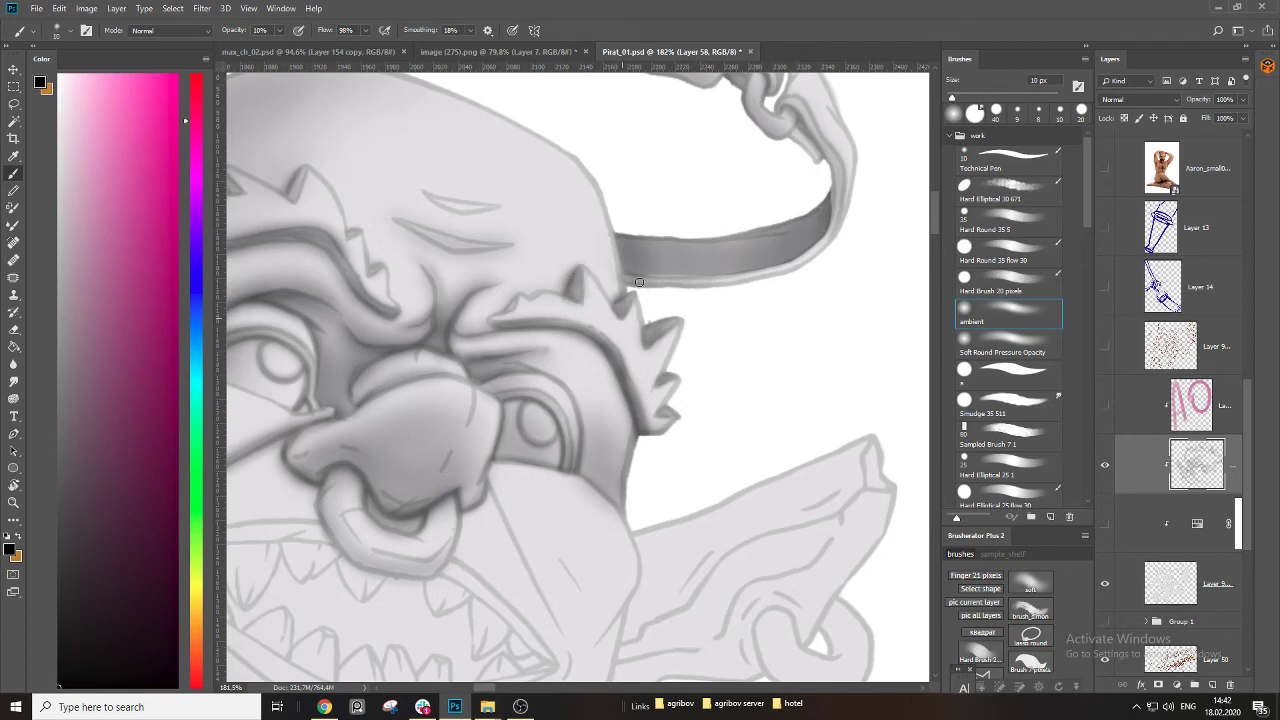
# Shade the two forehead wrinkles above the right brow with the ambient brush.
pyautogui.press(']')
pyautogui.press(']')
pyautogui.press(']')
pyautogui.moveTo(477, 246)
pyautogui.mouseDown()
pyautogui.moveTo(533, 286)
pyautogui.moveTo(596, 285)
pyautogui.moveTo(503, 282)
pyautogui.mouseUp()
pyautogui.press('[')
pyautogui.moveTo(496, 233)
pyautogui.mouseDown()
pyautogui.moveTo(609, 241)
pyautogui.moveTo(531, 256)
pyautogui.moveTo(475, 218)
pyautogui.moveTo(500, 236)
pyautogui.mouseUp()
pyautogui.moveTo(500, 235); pyautogui.dragTo(598, 240)
pyautogui.moveTo(590, 244)
pyautogui.mouseDown()
pyautogui.moveTo(502, 234)
pyautogui.moveTo(594, 234)
pyautogui.mouseUp()
# Deepen the hollow between the left eye and the nose bridge with the ambient brush at 25 px.
pyautogui.press(']')
pyautogui.press(']')
pyautogui.press('z')
pyautogui.moveTo(621, 317)
pyautogui.mouseDown()
pyautogui.moveTo(537, 364)
pyautogui.moveTo(594, 320)
pyautogui.moveTo(548, 390)
pyautogui.moveTo(502, 420)
pyautogui.moveTo(380, 360)
pyautogui.mouseUp()
pyautogui.press('b')
pyautogui.press(']')
pyautogui.moveTo(410, 400); pyautogui.dragTo(520, 420)
pyautogui.moveTo(417, 435); pyautogui.dragTo(577, 363)
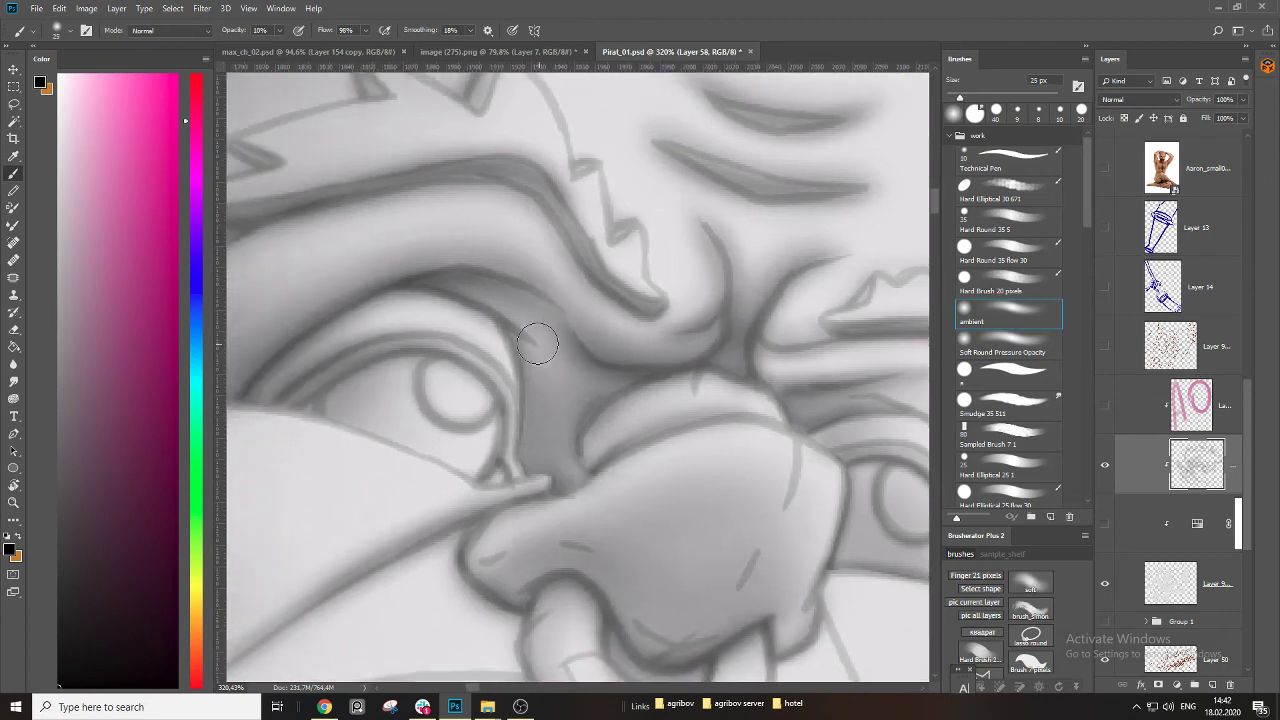
# Shade the left upper eyelid and the outer corner of the left eyeball with the ambient brush at 25 px.
pyautogui.press(']')
pyautogui.press('[')
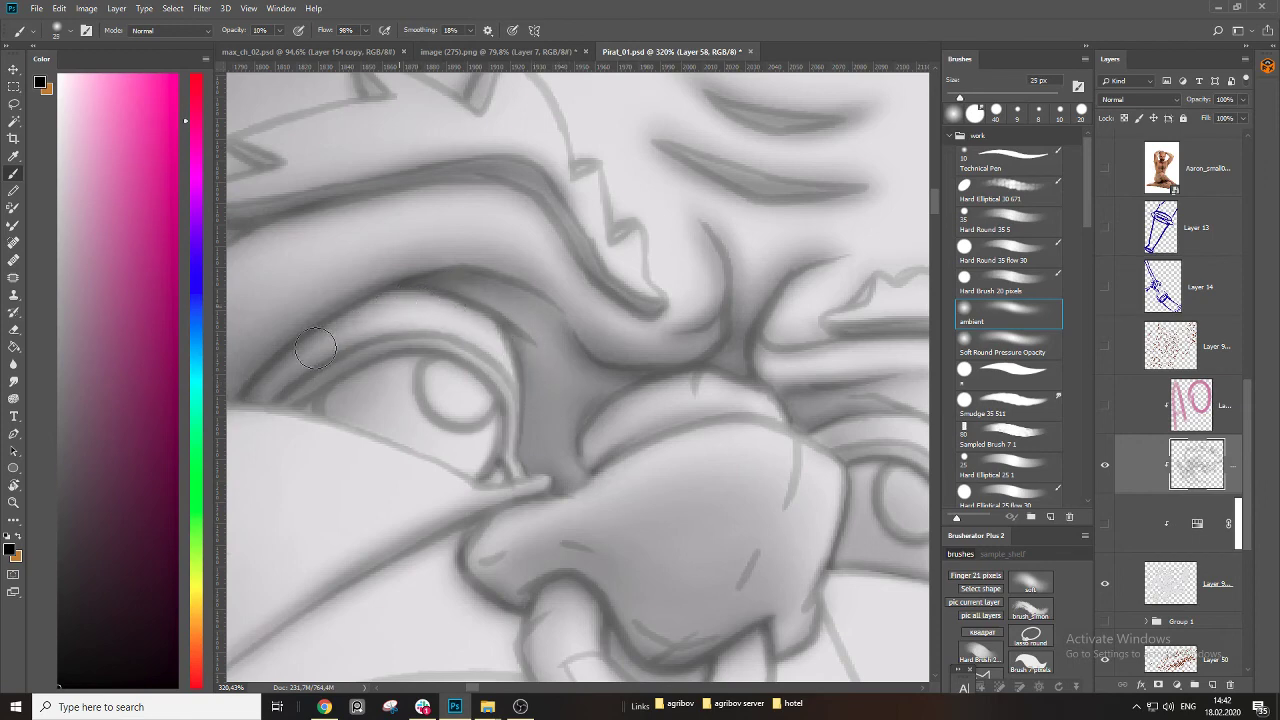
pyautogui.moveTo(400, 316); pyautogui.dragTo(498, 316)
pyautogui.moveTo(383, 362); pyautogui.dragTo(514, 338)
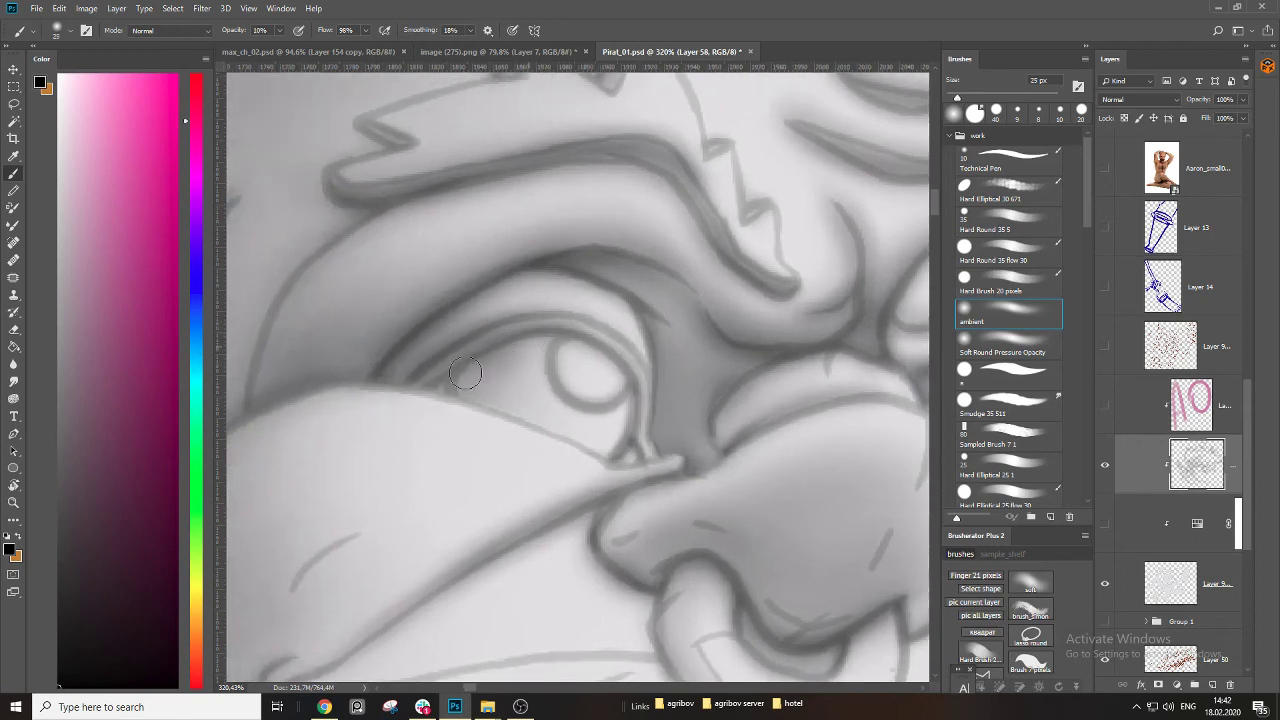
pyautogui.moveTo(439, 385); pyautogui.dragTo(510, 408)
pyautogui.press(']')
pyautogui.press(']')
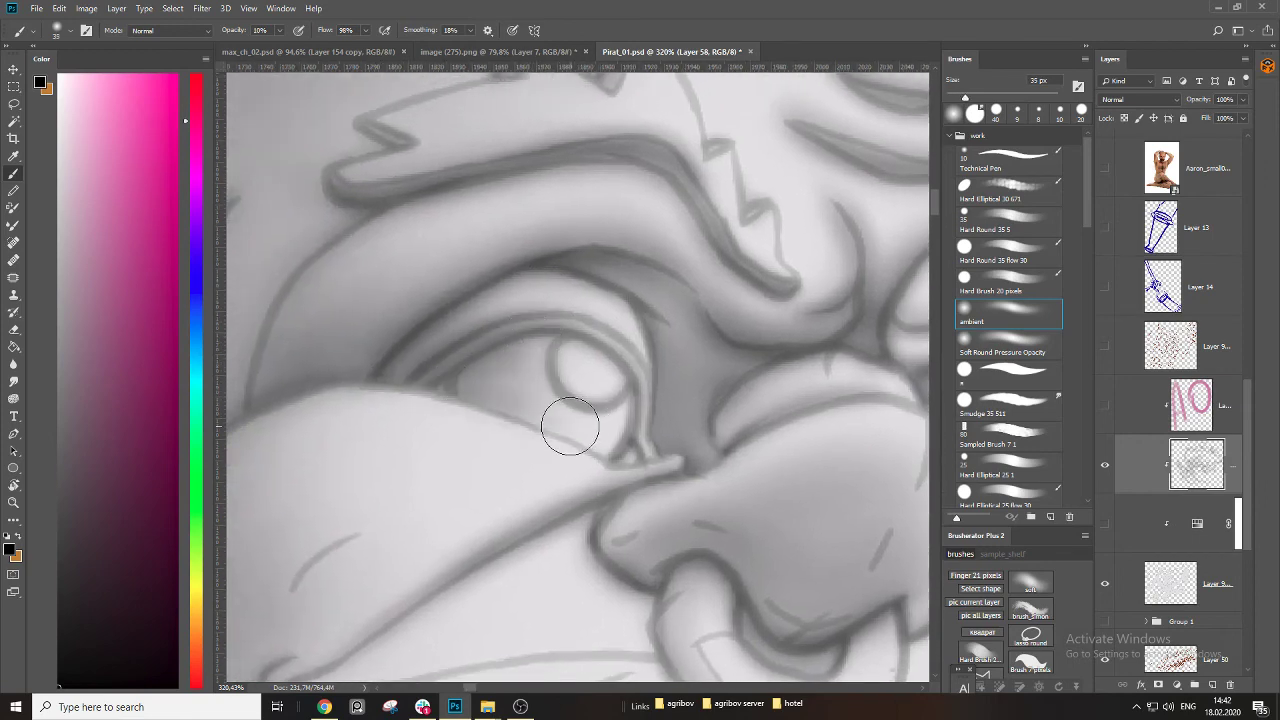
# Lighten the shading on the left eyeball beside the iris with an enlarged eraser.
pyautogui.press('e')
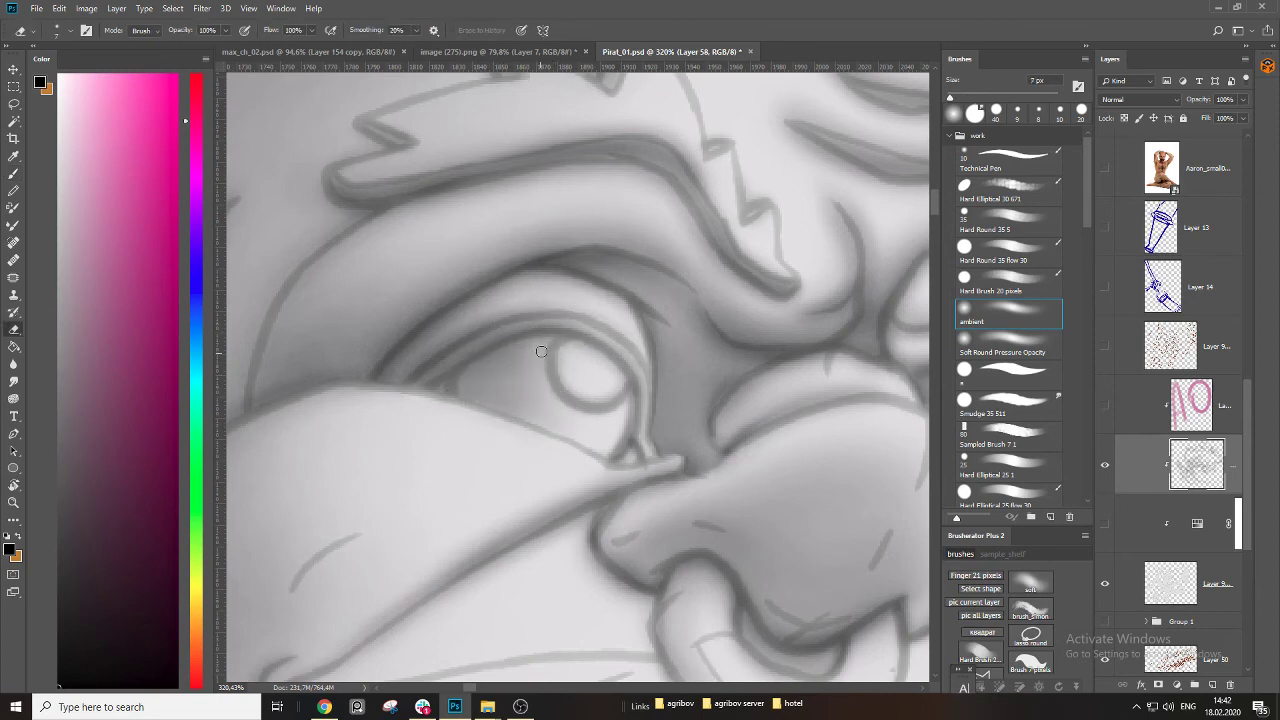
pyautogui.hotkey('ctrl', 'z')
pyautogui.press(']')
pyautogui.press(']')
pyautogui.press(']')
pyautogui.press(']')
pyautogui.press(']')
pyautogui.press(']')
pyautogui.press(']')
pyautogui.press(']')
pyautogui.press(']')
pyautogui.press(']')
pyautogui.moveTo(510, 350)
pyautogui.mouseDown()
pyautogui.moveTo(466, 354)
pyautogui.moveTo(472, 378)
pyautogui.moveTo(560, 391)
pyautogui.moveTo(566, 366)
pyautogui.mouseUp()
pyautogui.press('[')
pyautogui.press('[')
pyautogui.press('b')
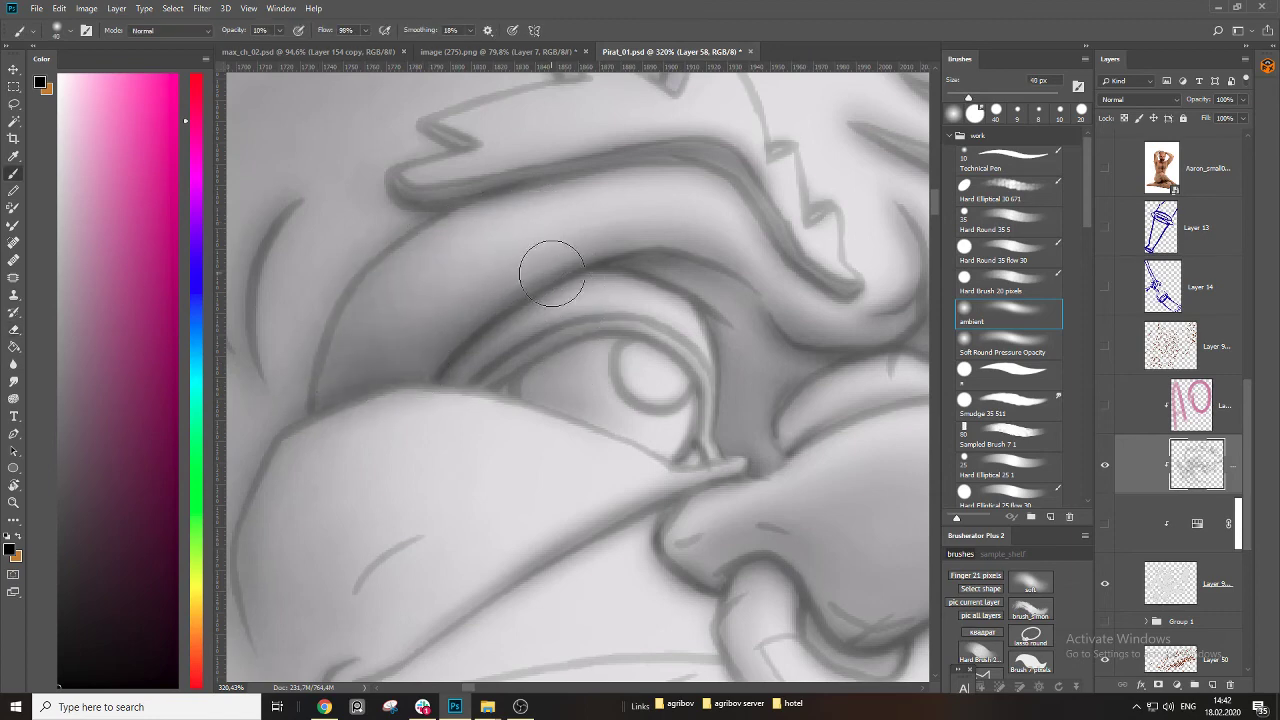
# Add broad soft shading over the left temple and the side of the cheek with the ambient brush at 125 px.
pyautogui.press('z')
pyautogui.moveTo(550, 335)
pyautogui.mouseDown()
pyautogui.moveTo(487, 358)
pyautogui.moveTo(527, 330)
pyautogui.moveTo(474, 497)
pyautogui.mouseUp()
pyautogui.press('b')
pyautogui.press(']')
pyautogui.hotkey('ctrl', 'z')
pyautogui.press(']')
pyautogui.press(']')
pyautogui.press(']')
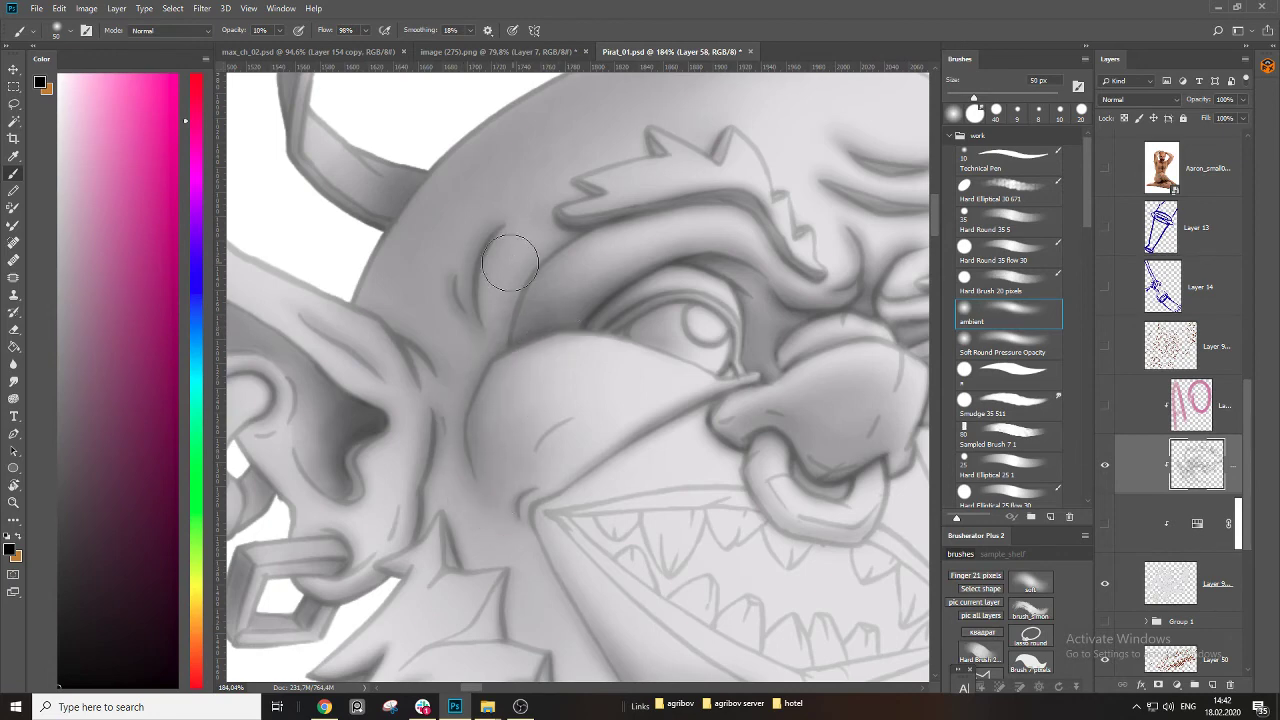
pyautogui.press(']')
pyautogui.press(']')
pyautogui.press(']')
pyautogui.moveTo(461, 275)
pyautogui.mouseDown()
pyautogui.moveTo(449, 377)
pyautogui.moveTo(460, 530)
pyautogui.moveTo(453, 377)
pyautogui.mouseUp()
# Compare the whole head with the clipped adjustment layer off and on, leaving that layer visible.
pyautogui.scroll(-5, 452, 377)
pyautogui.scroll(4, 452, 377)
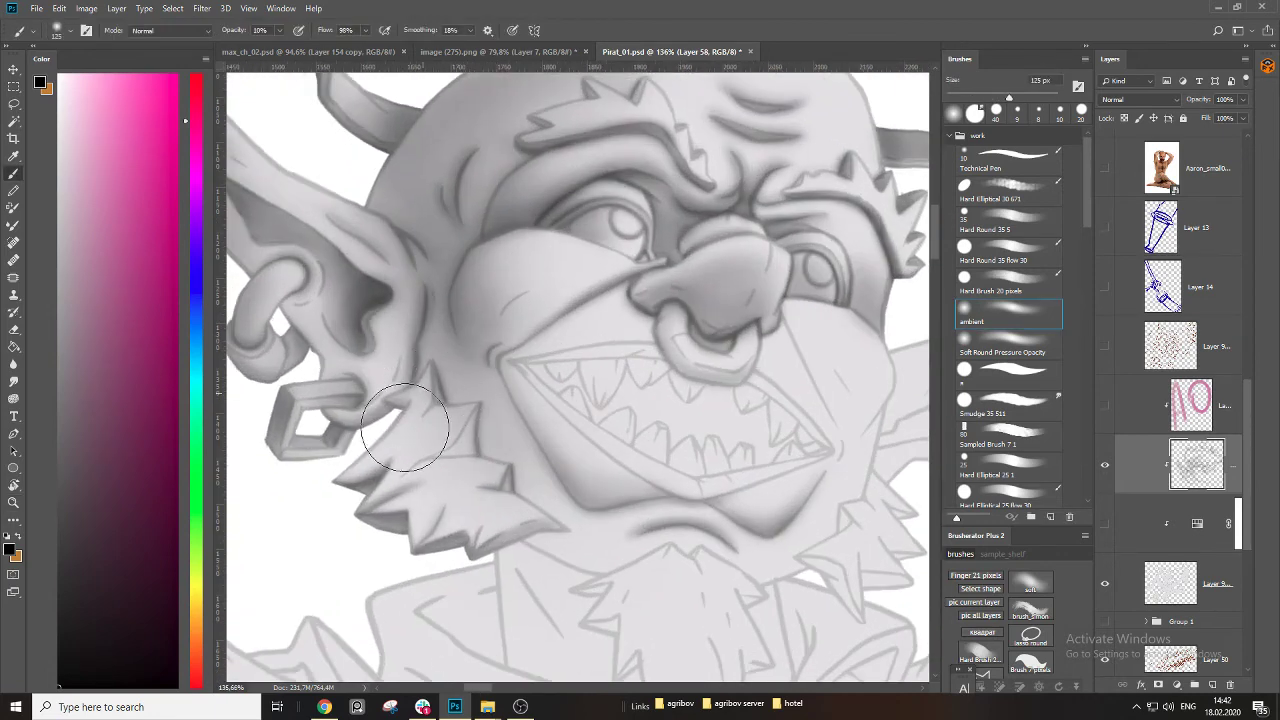
pyautogui.scroll(-4, 480, 449)
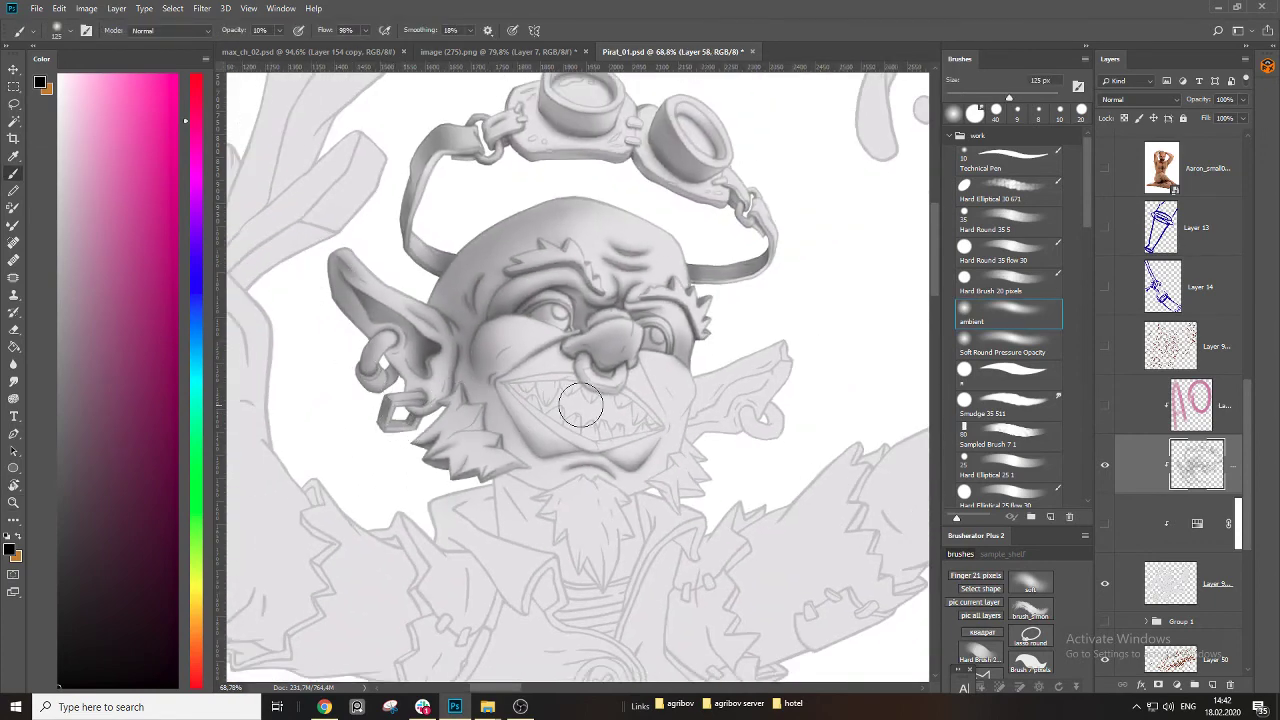
pyautogui.hotkey('ctrl', 'space')
pyautogui.scroll(-4, 680, 391)
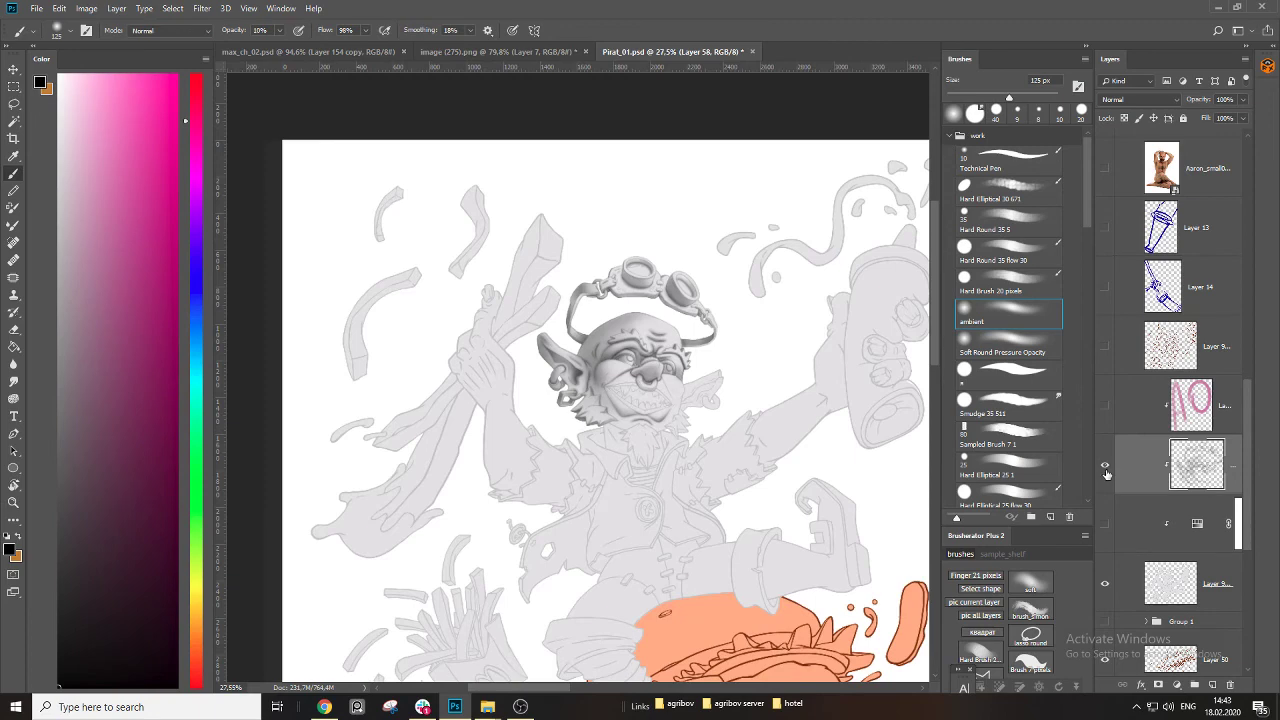
pyautogui.click(1106, 526)
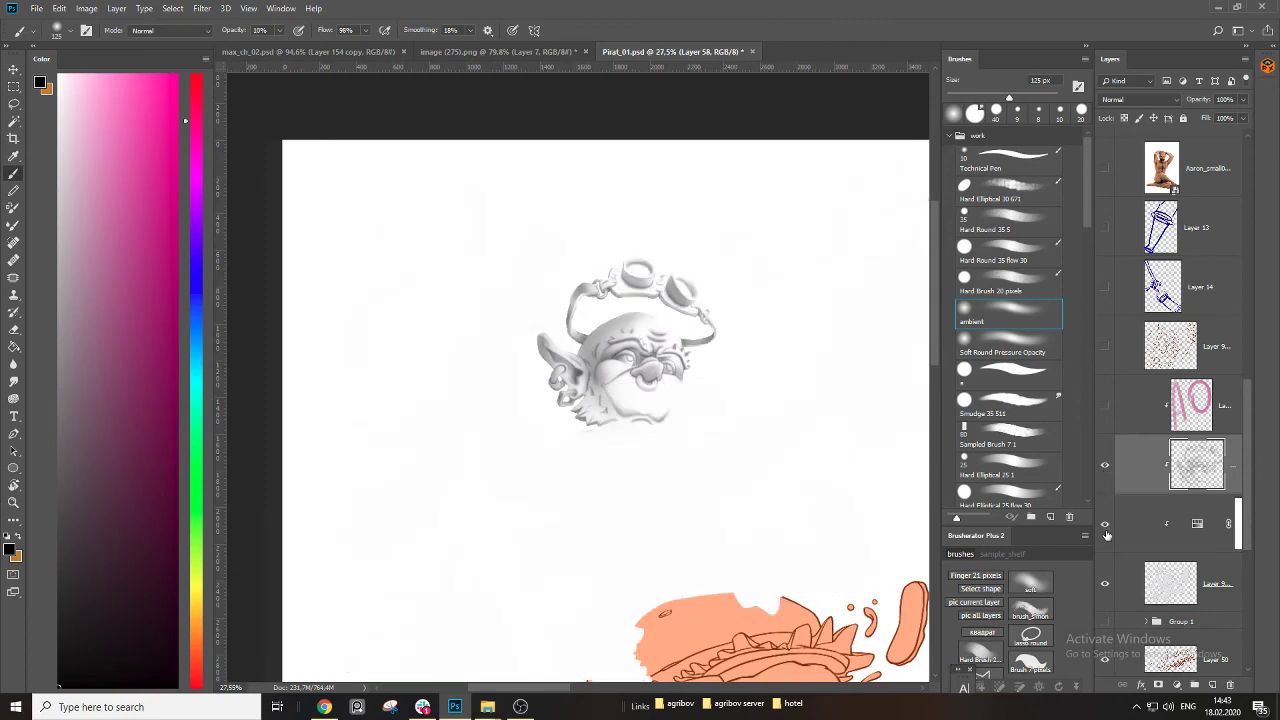
pyautogui.click(1106, 526)
pyautogui.click(1106, 526)
pyautogui.click(1106, 526)
pyautogui.click(1106, 526)
pyautogui.press('z')
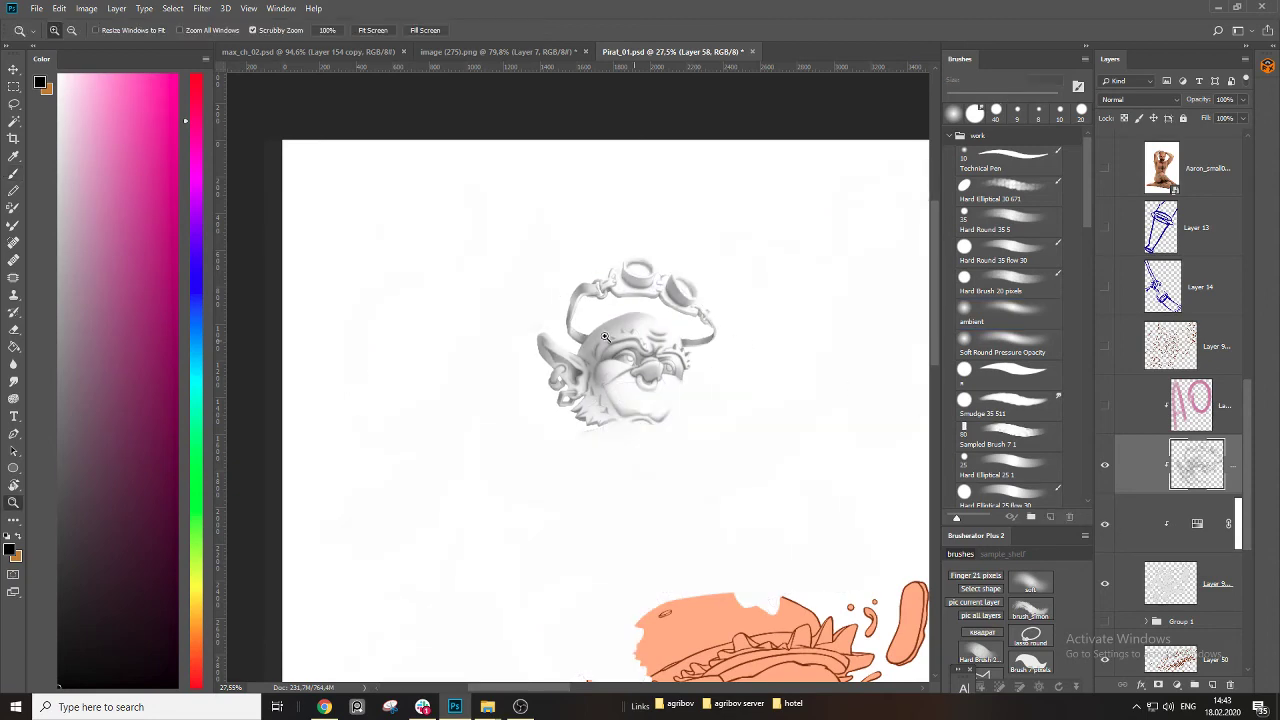
pyautogui.moveTo(615, 340); pyautogui.dragTo(678, 331)
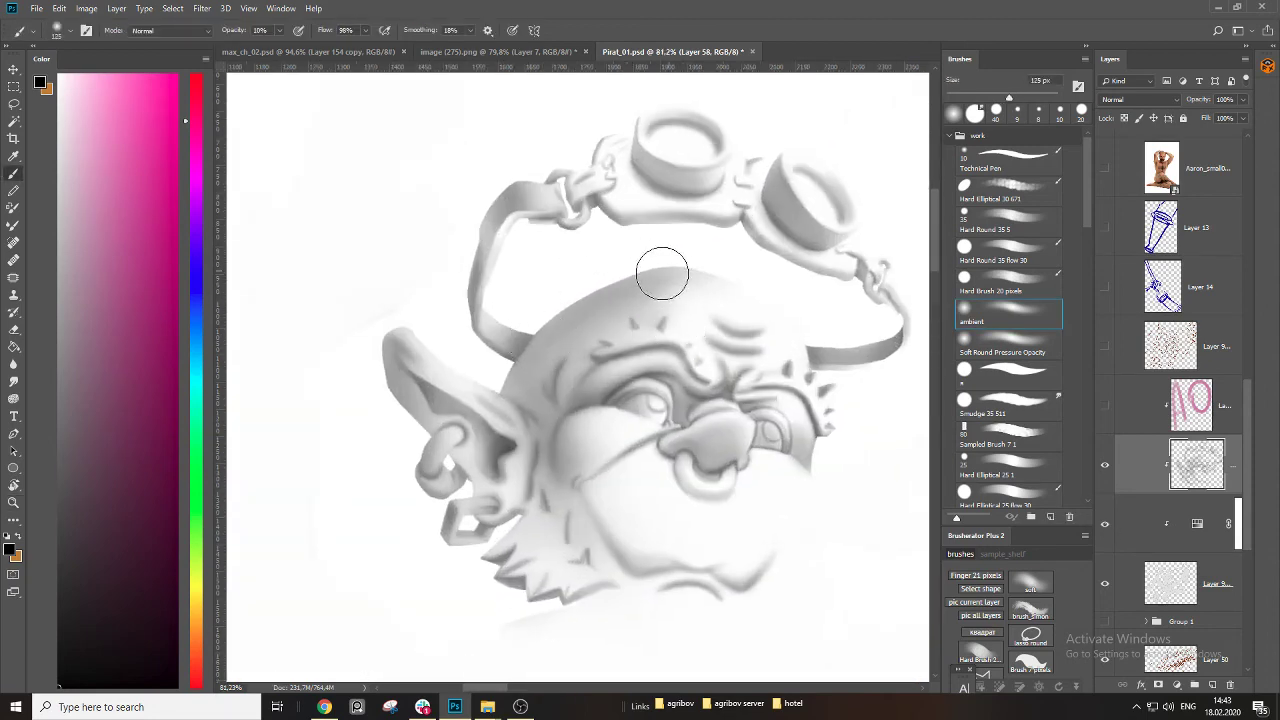
pyautogui.moveTo(673, 300)
pyautogui.mouseDown()
pyautogui.moveTo(522, 268)
pyautogui.moveTo(517, 254)
pyautogui.mouseUp()
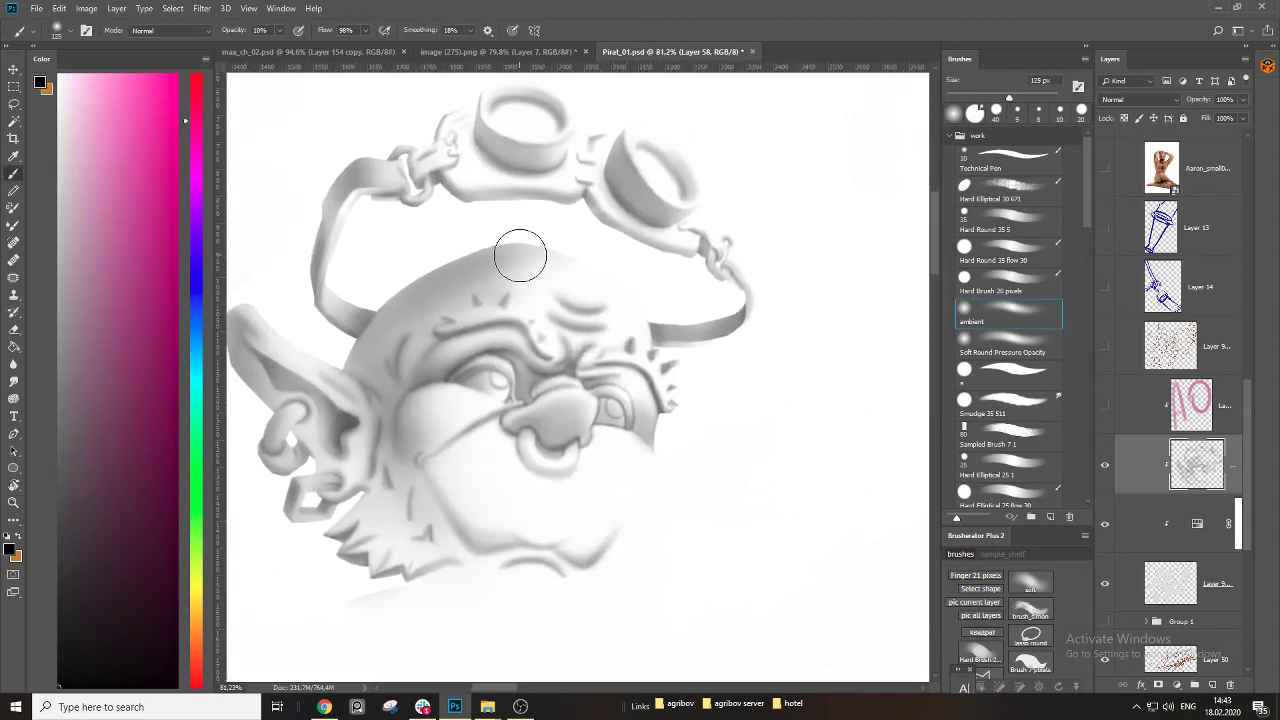
pyautogui.press('e')
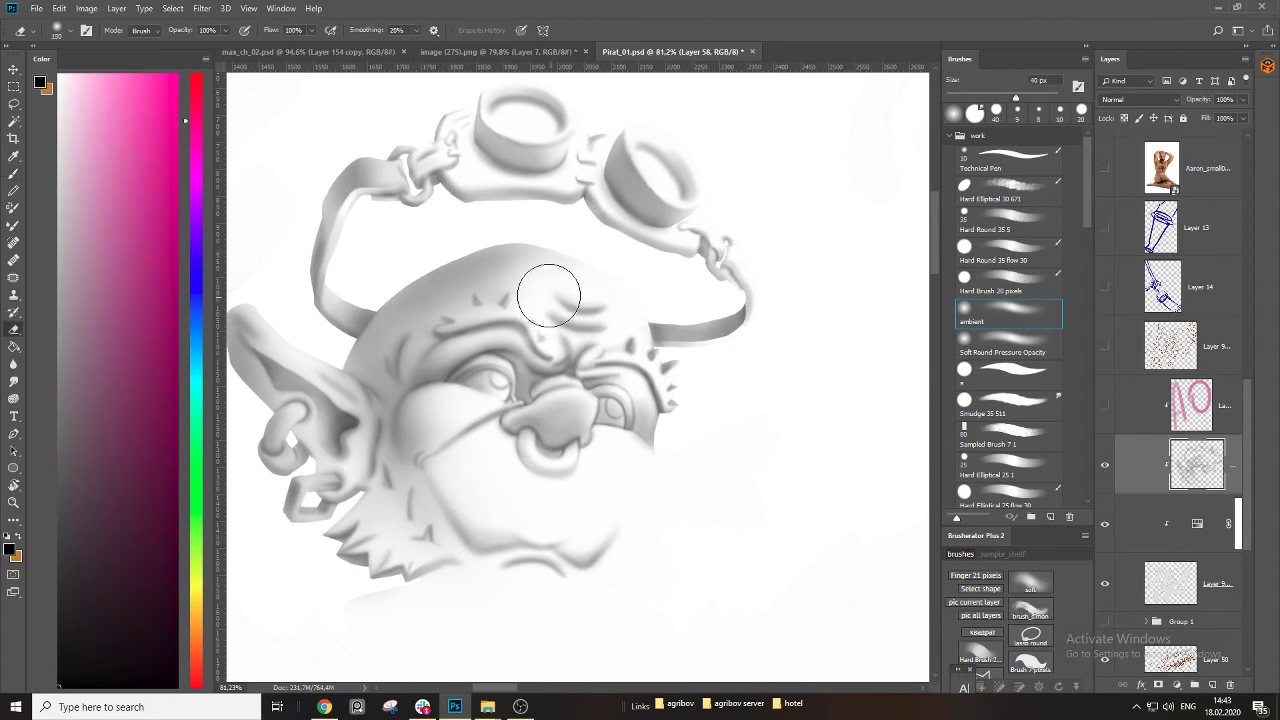
pyautogui.press('[')
pyautogui.press('[')
pyautogui.press('[')
pyautogui.press('[')
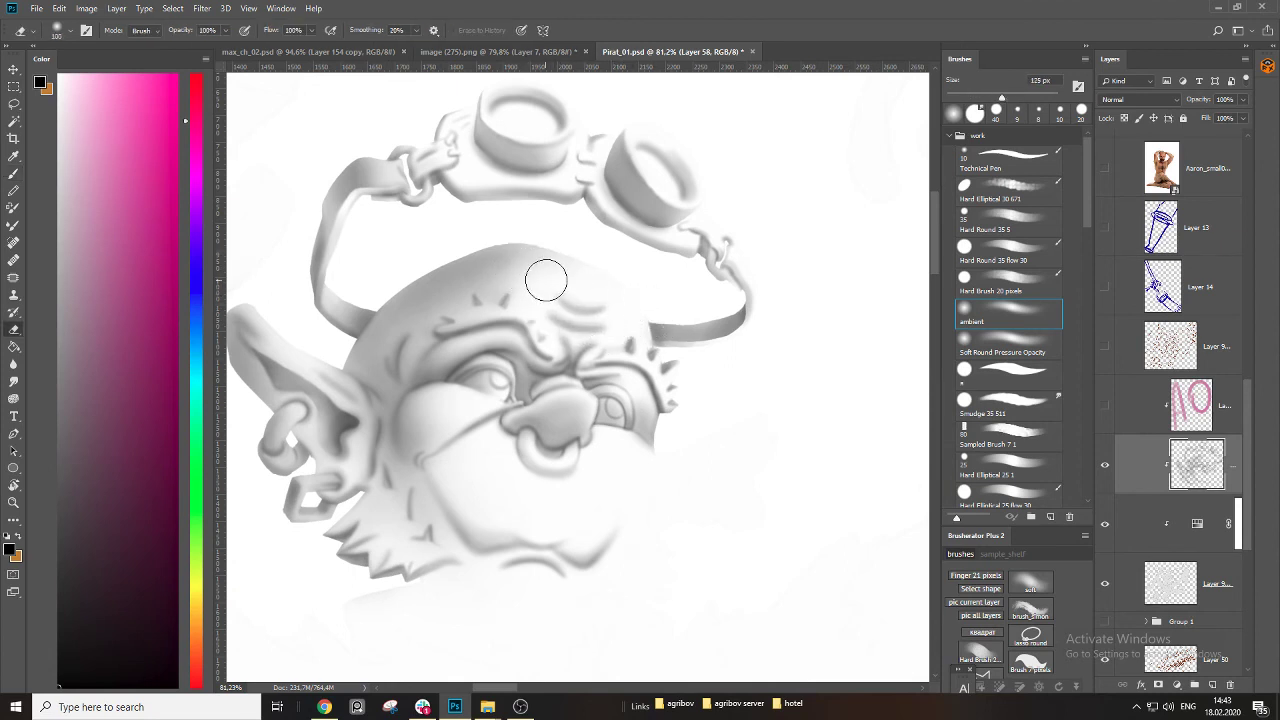
pyautogui.press('[')
pyautogui.press('[')
pyautogui.press('[')
pyautogui.press('[')
pyautogui.scroll(2, 710, 355)
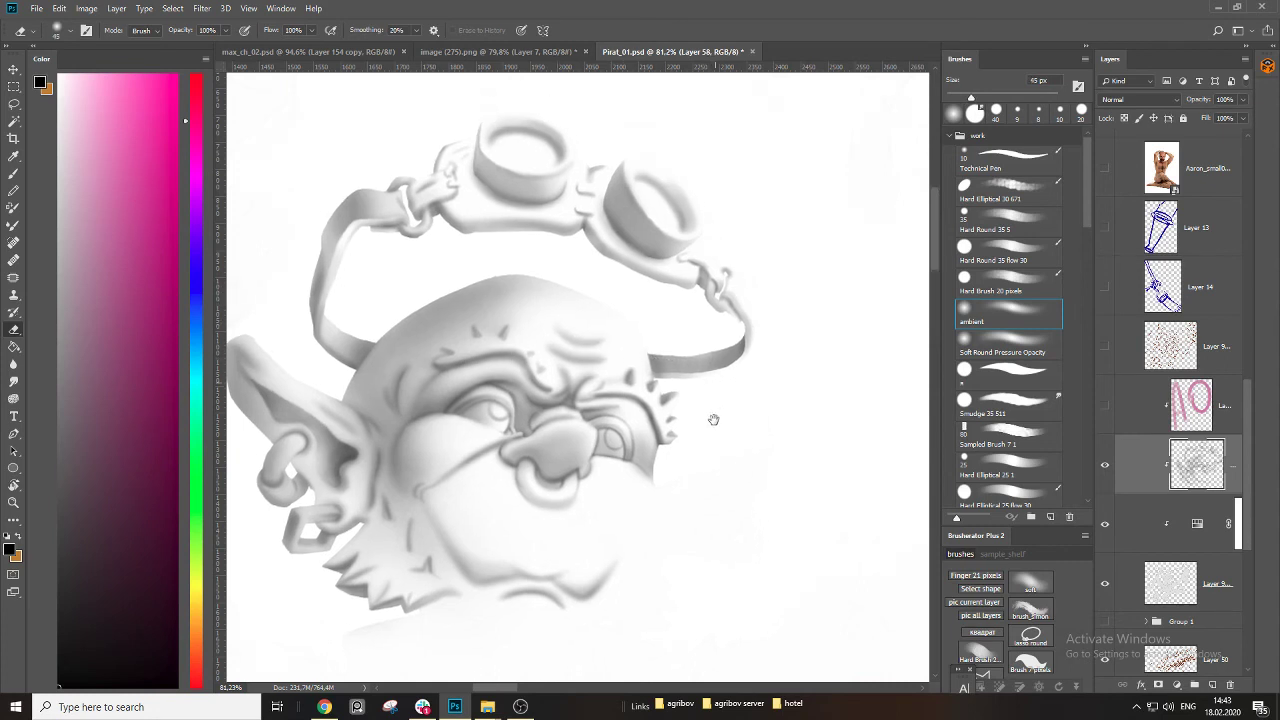
# Shade the outer sides of both goggle cups with the ambient brush at about 45 px.
pyautogui.press('b')
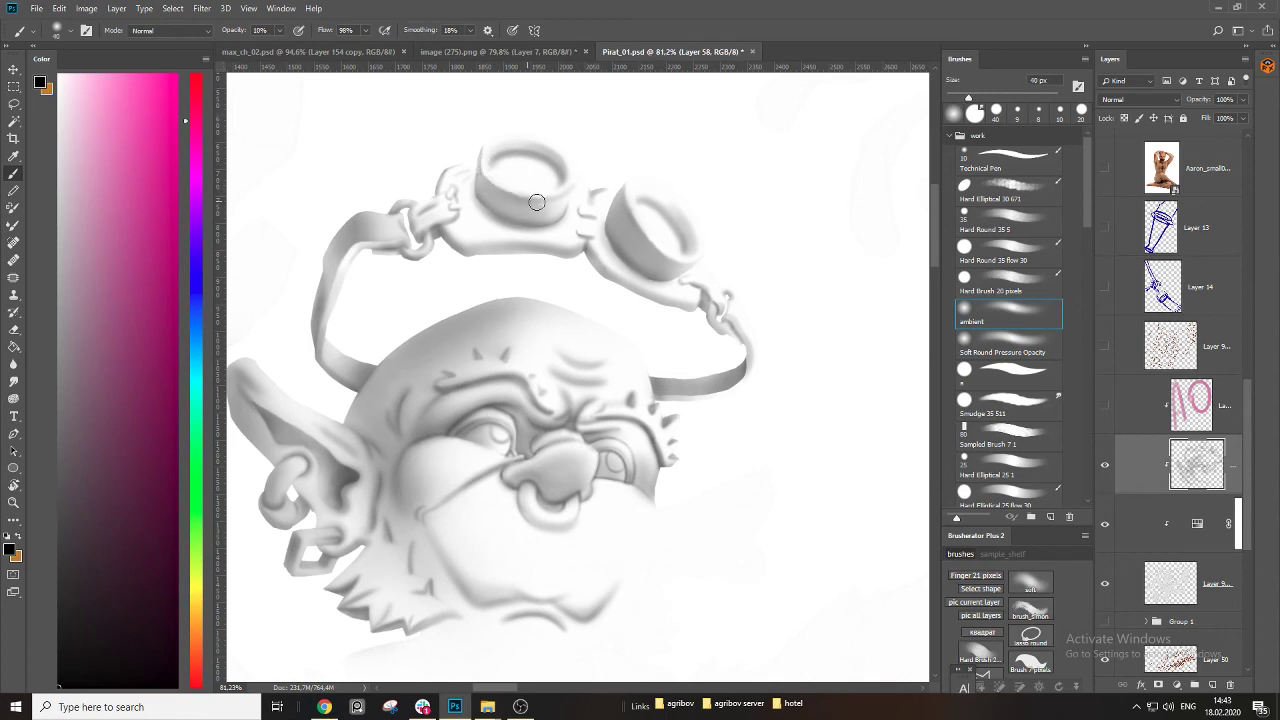
pyautogui.press('[')
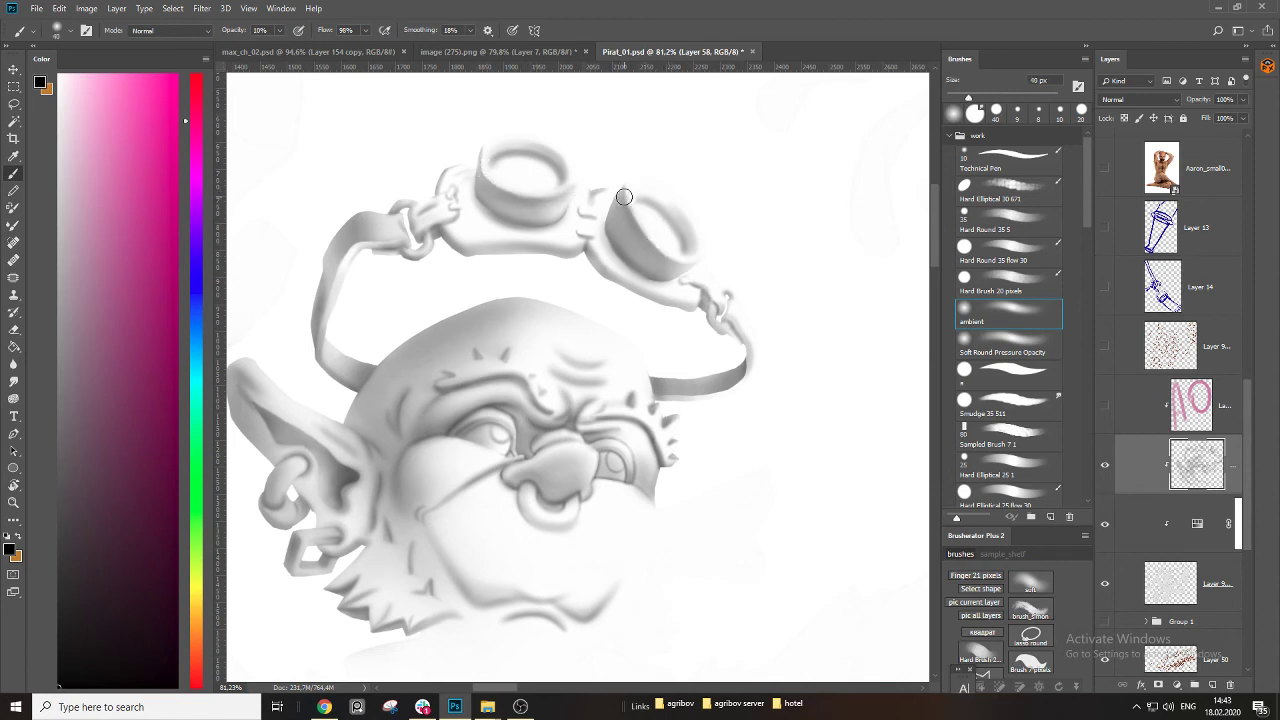
pyautogui.press(']')
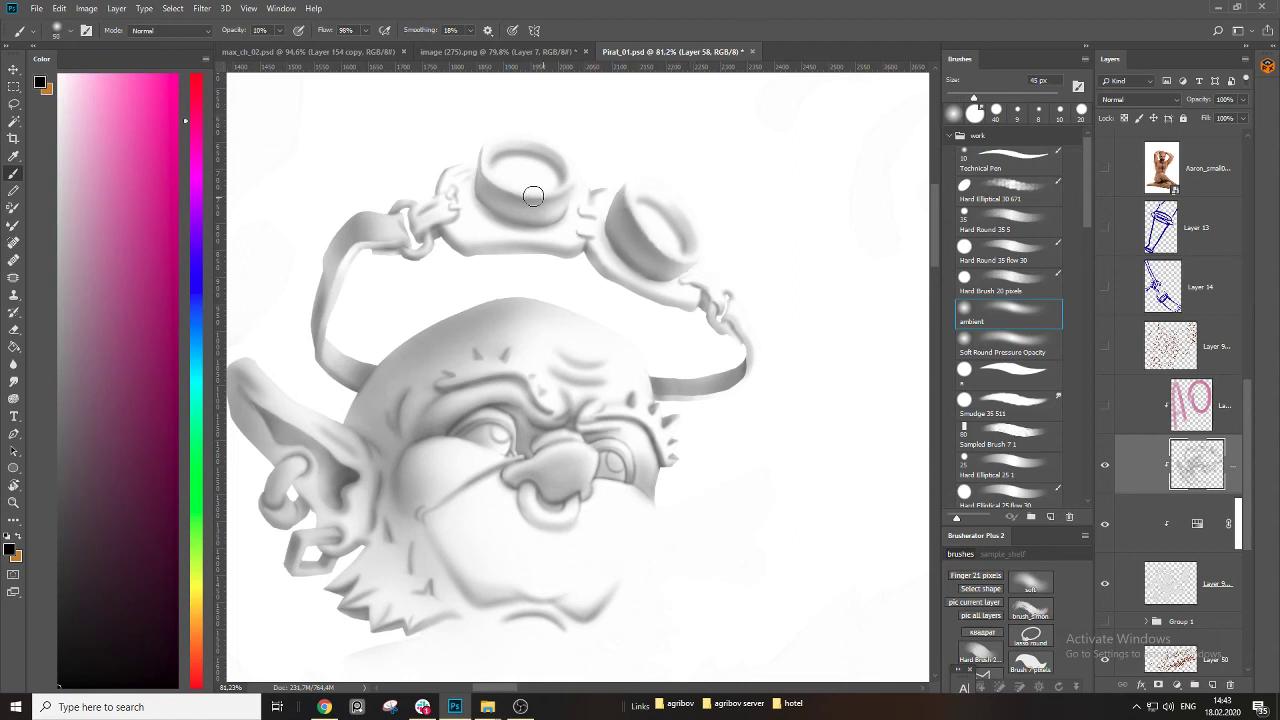
pyautogui.moveTo(566, 192)
pyautogui.mouseDown()
pyautogui.moveTo(553, 229)
pyautogui.moveTo(676, 281)
pyautogui.mouseUp()
# Strengthen the inner rim shadow of the right goggle lens with the ambient brush at 8 px.
pyautogui.press('[')
pyautogui.press('[')
pyautogui.press('[')
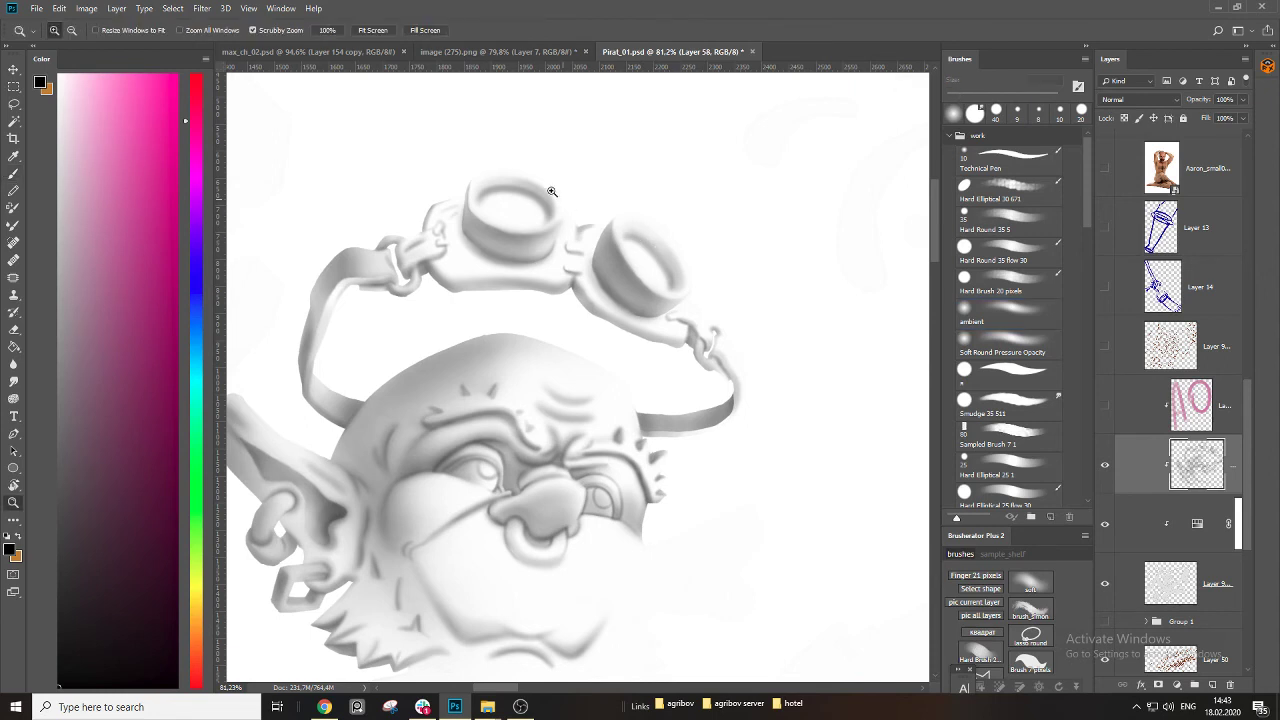
pyautogui.moveTo(526, 182); pyautogui.dragTo(574, 200)
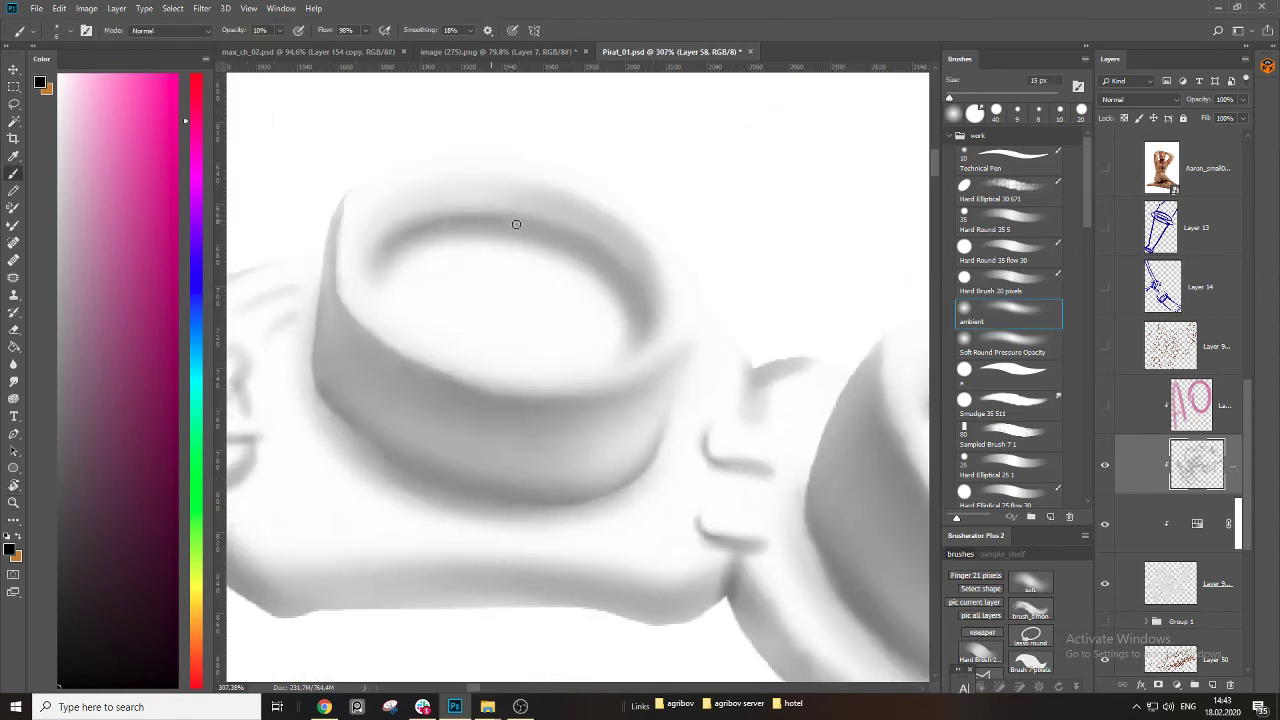
pyautogui.press('[')
pyautogui.moveTo(674, 357); pyautogui.dragTo(411, 284)
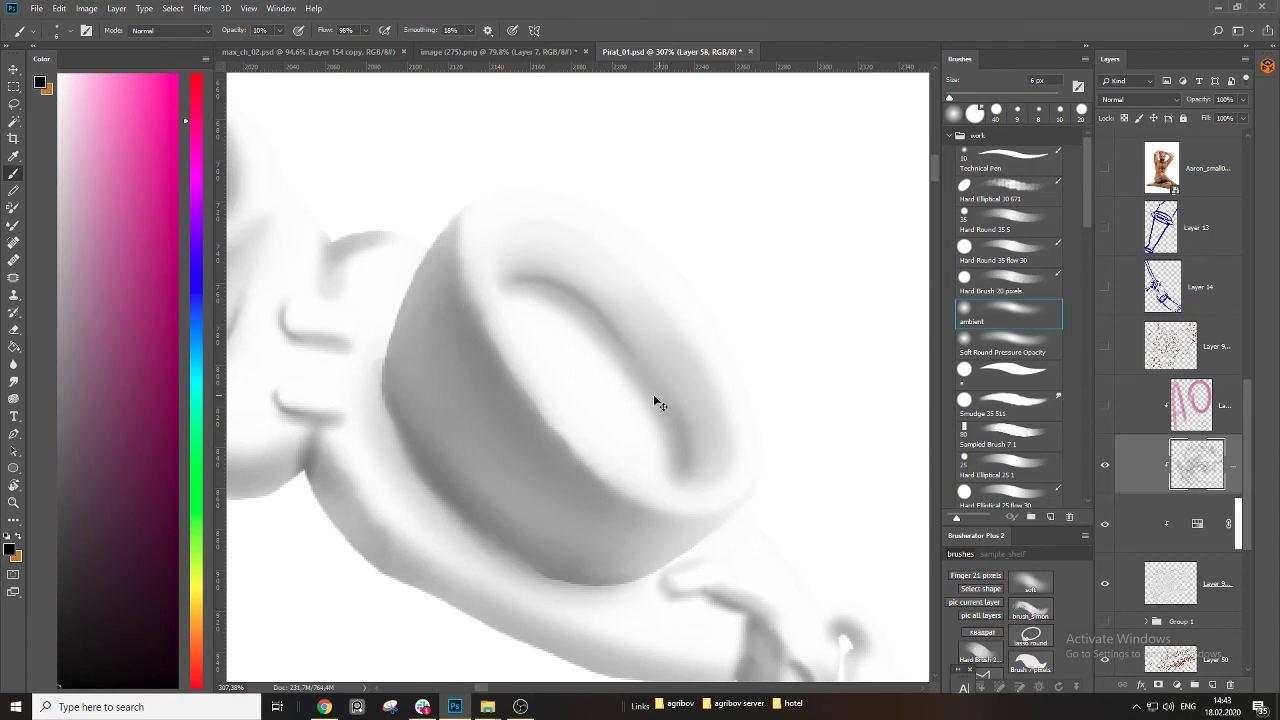
pyautogui.press(']')
pyautogui.moveTo(650, 390); pyautogui.dragTo(680, 474)
pyautogui.moveTo(668, 418); pyautogui.dragTo(678, 486)
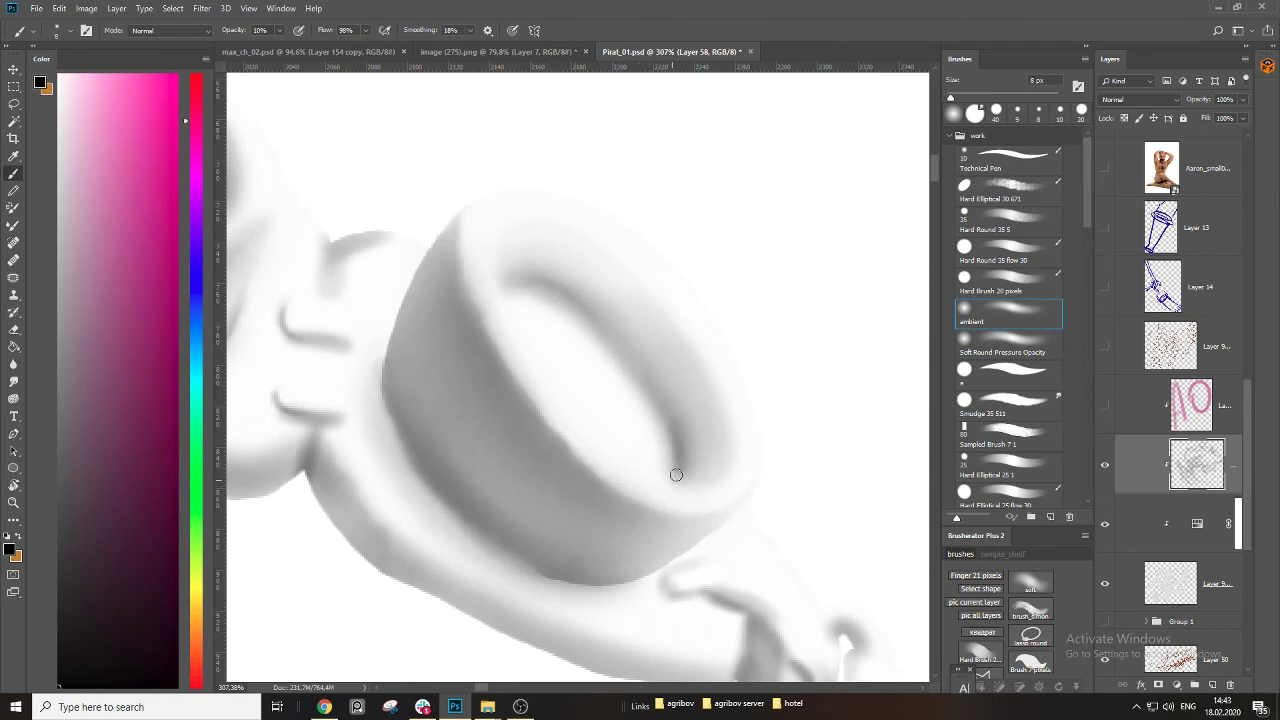
# Deepen the shadow inside the left goggle lens where its inner rim curves down beside the bridge, at 8 px.
pyautogui.hotkey('ctrl', 'space')
pyautogui.moveTo(784, 387); pyautogui.dragTo(687, 433)
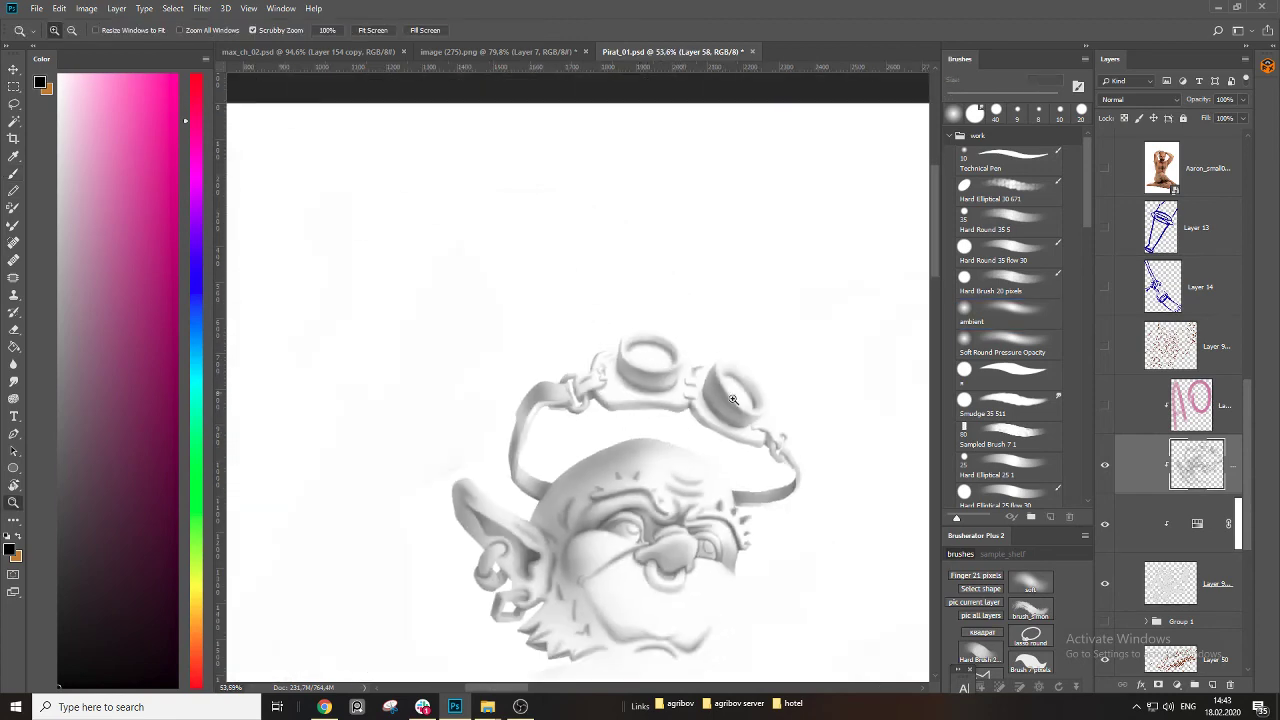
pyautogui.scroll(5, 694, 366)
pyautogui.press('b')
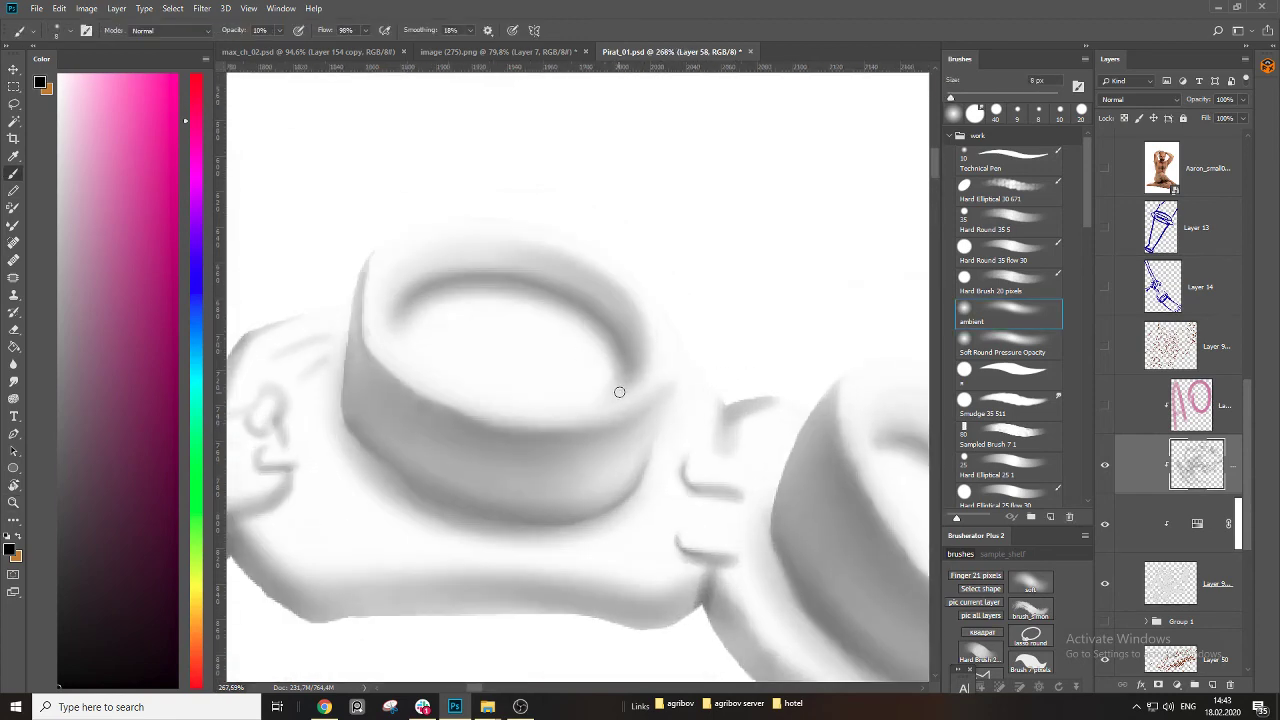
pyautogui.moveTo(617, 334); pyautogui.dragTo(616, 405)
pyautogui.scroll(-2, 728, 414)
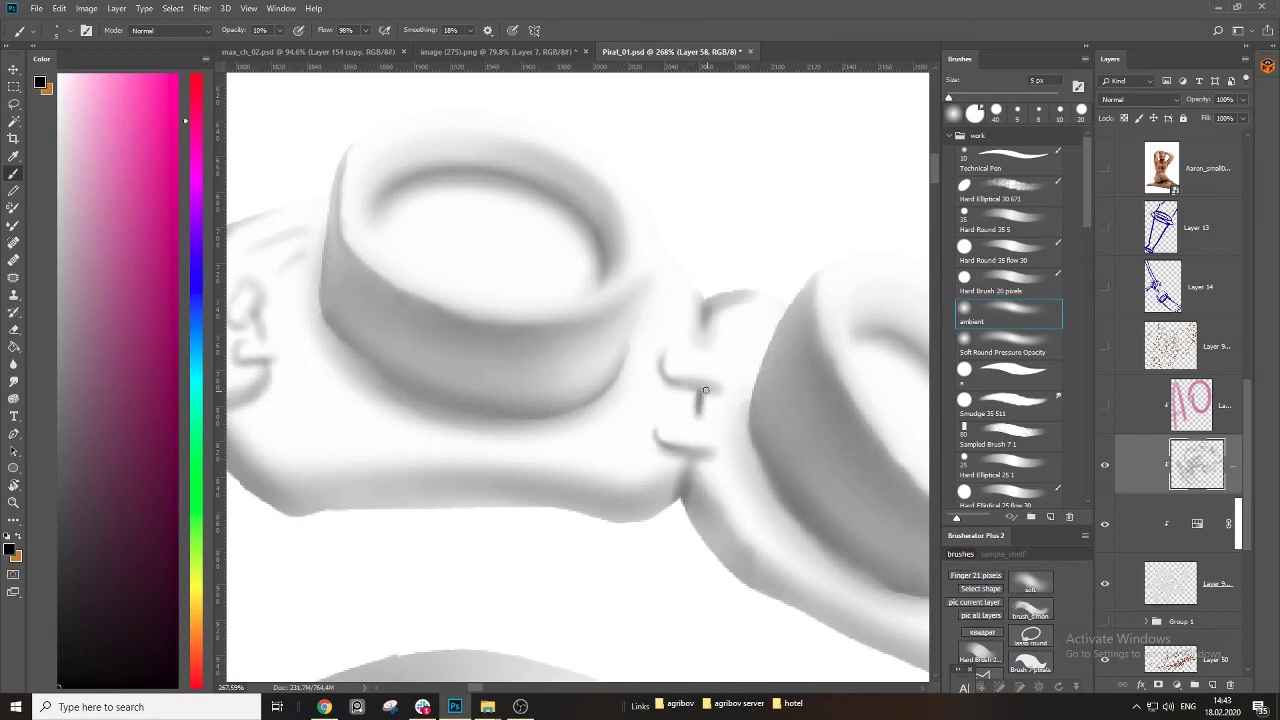
# Shade the lower edges of the goggle frame on both sides of the bridge with the ambient brush at 20 to 25 px.
pyautogui.scroll(-2, 698, 410)
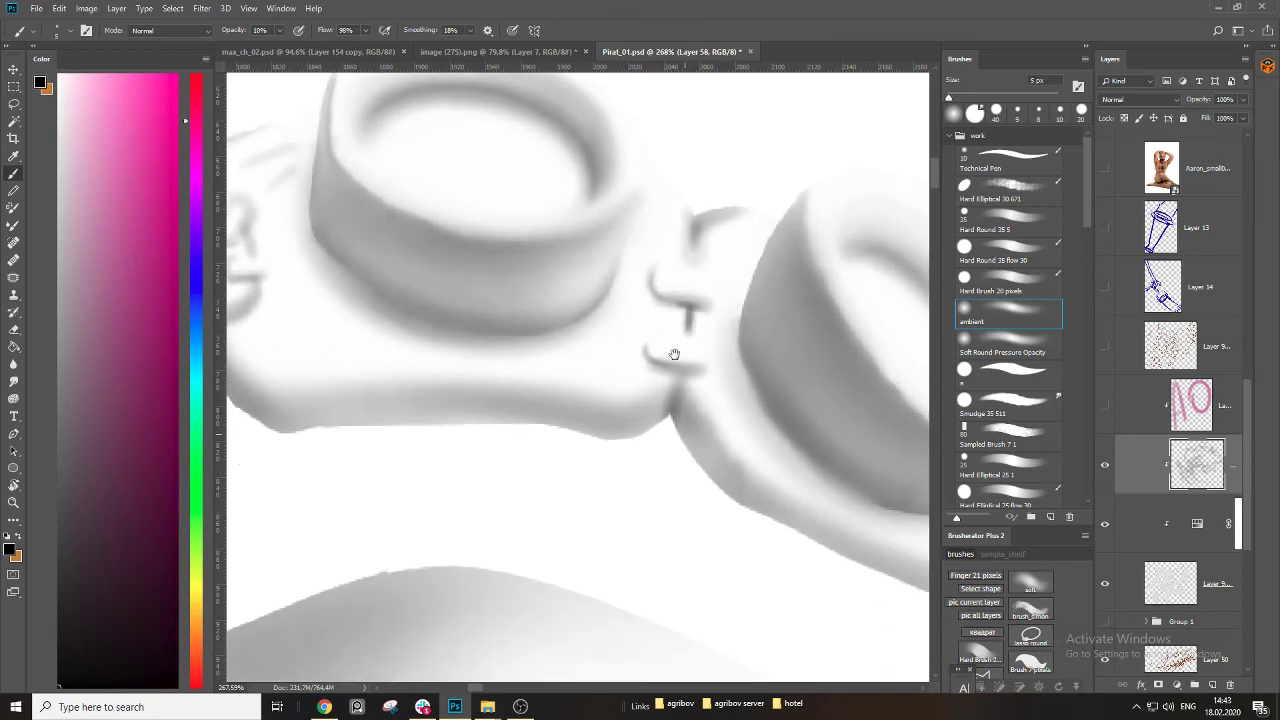
pyautogui.press(']')
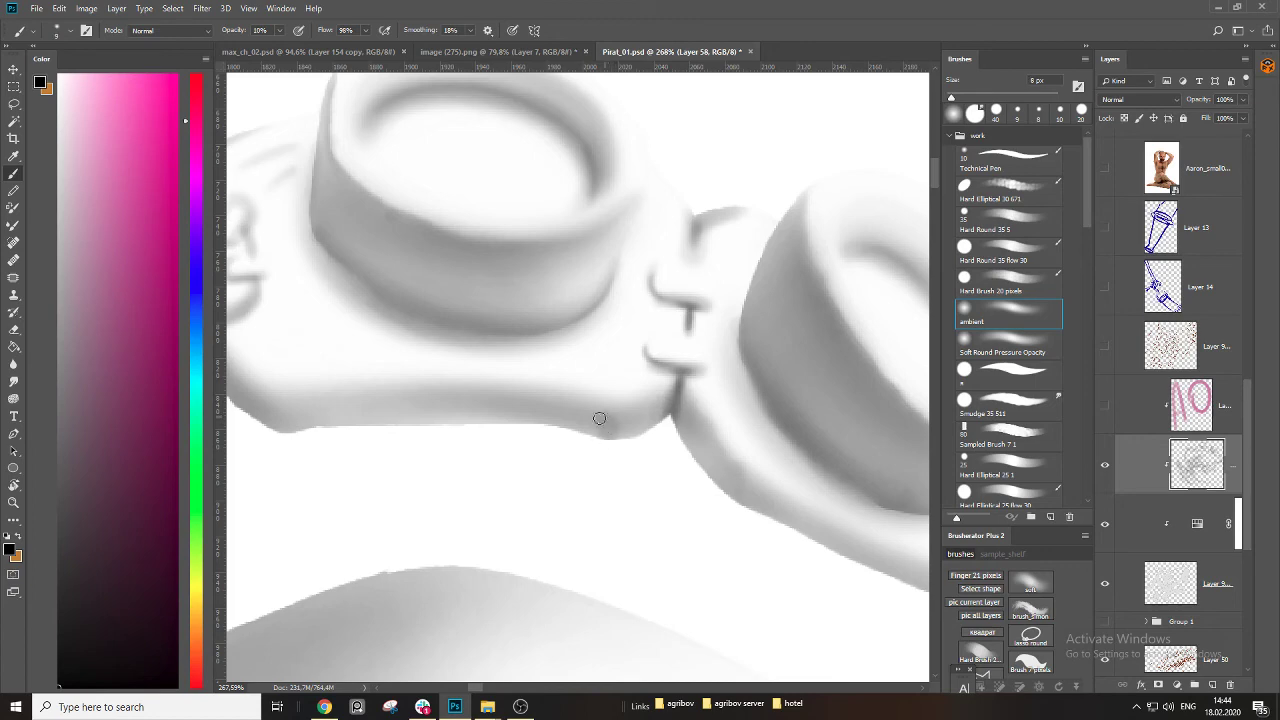
pyautogui.press(']')
pyautogui.moveTo(597, 430); pyautogui.dragTo(508, 411)
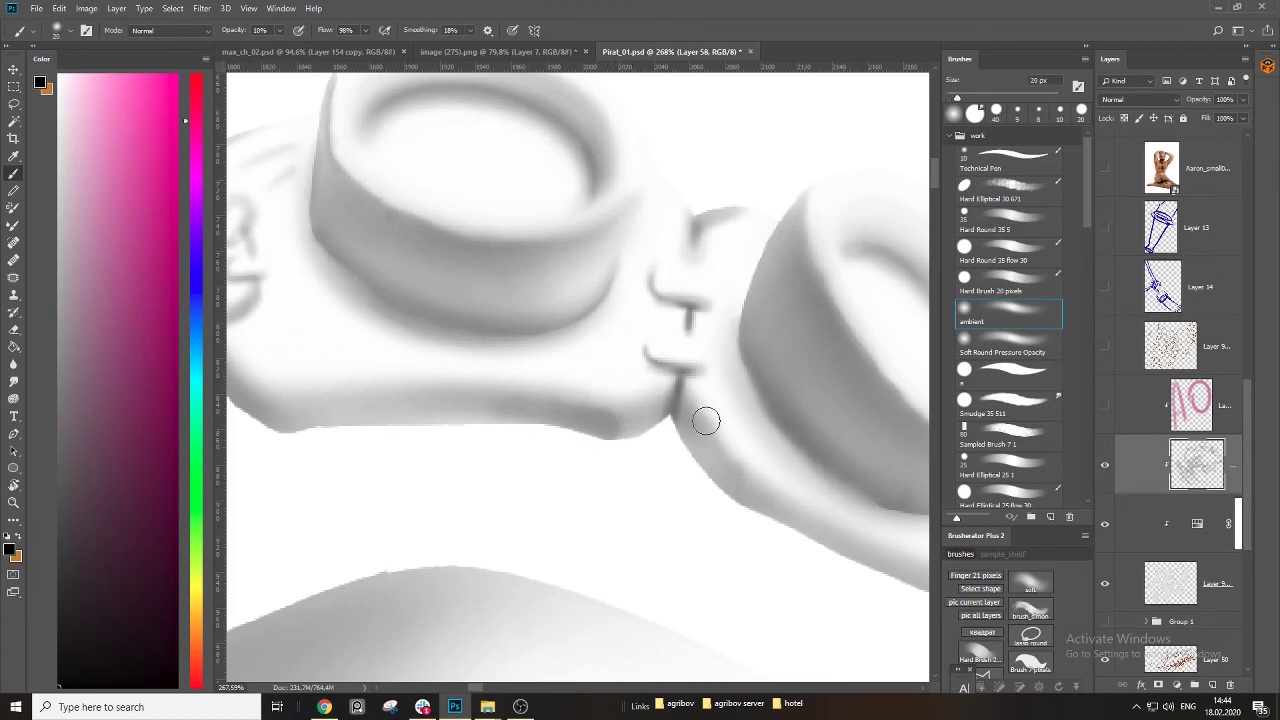
pyautogui.press(']')
pyautogui.moveTo(723, 480)
pyautogui.mouseDown()
pyautogui.moveTo(693, 436)
pyautogui.moveTo(705, 464)
pyautogui.mouseUp()
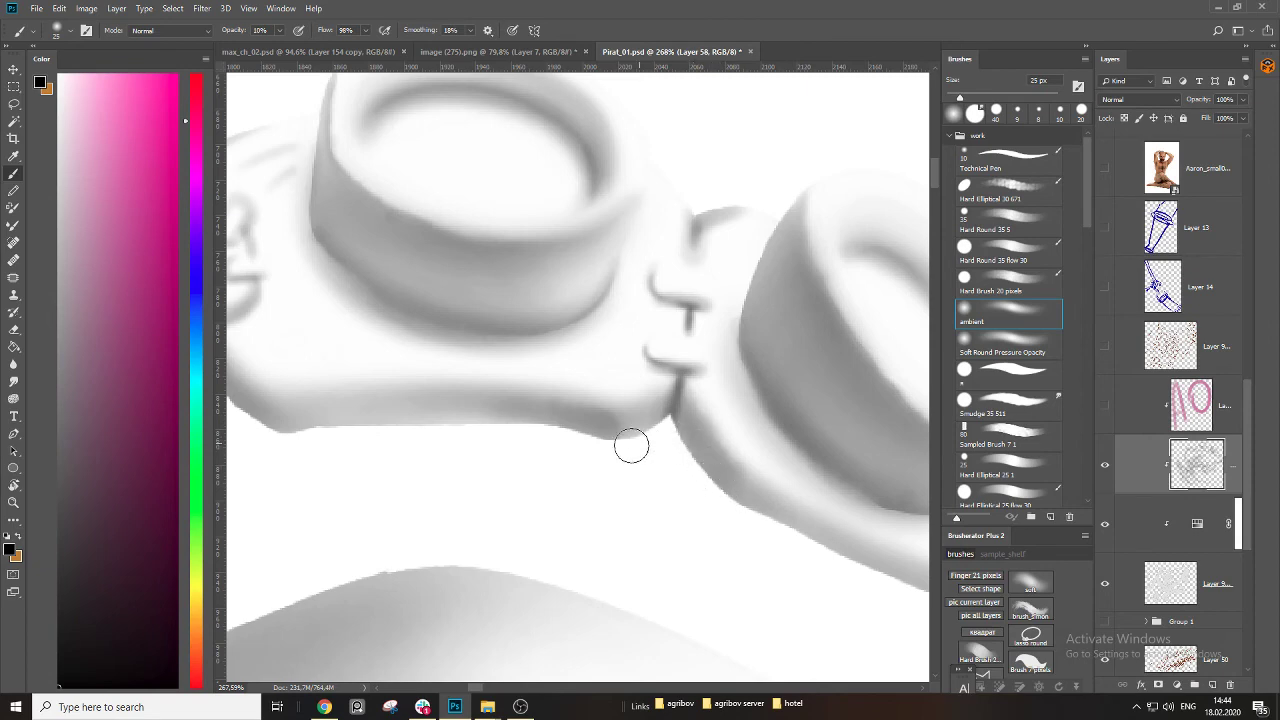
pyautogui.press(']')
pyautogui.moveTo(602, 436)
pyautogui.mouseDown()
pyautogui.moveTo(664, 428)
pyautogui.moveTo(626, 480)
pyautogui.moveTo(708, 456)
pyautogui.mouseUp()
pyautogui.hotkey('ctrl', 'space')
pyautogui.press('e')
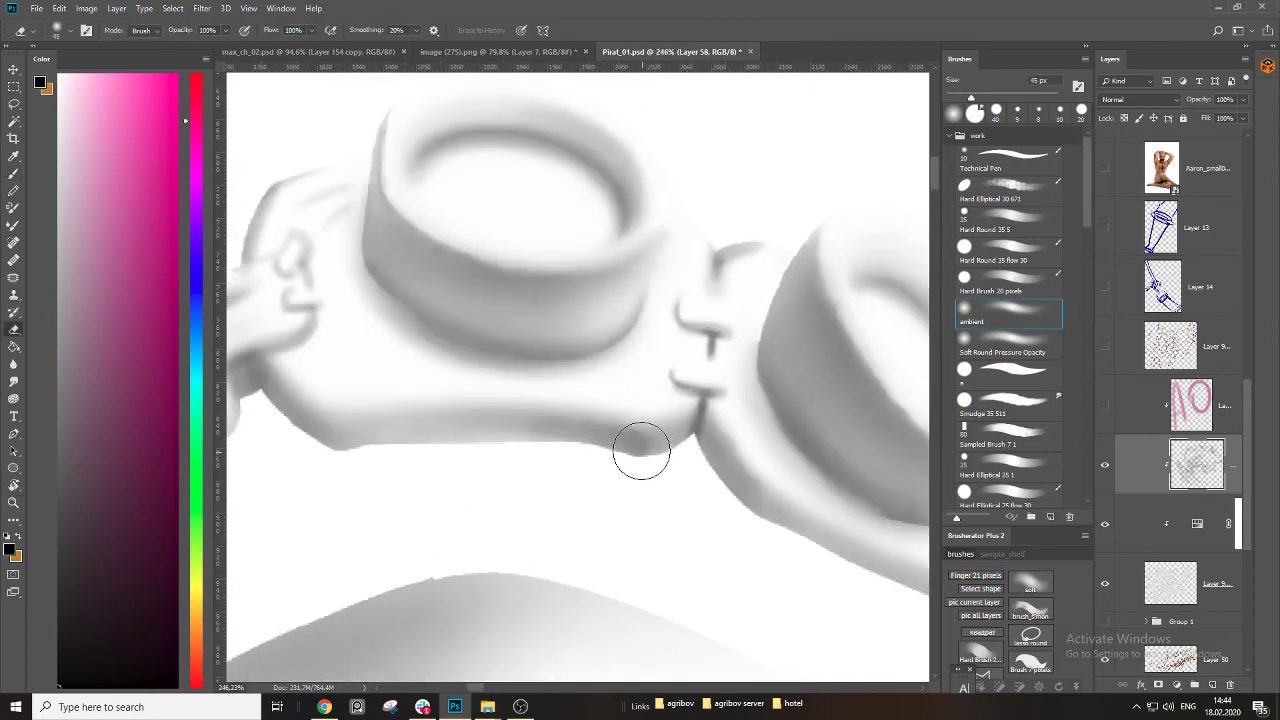
pyautogui.press('space')
# Darken the lower outer corner of the left goggle frame with the ambient brush at 10 px.
pyautogui.moveTo(505, 490); pyautogui.dragTo(701, 480)
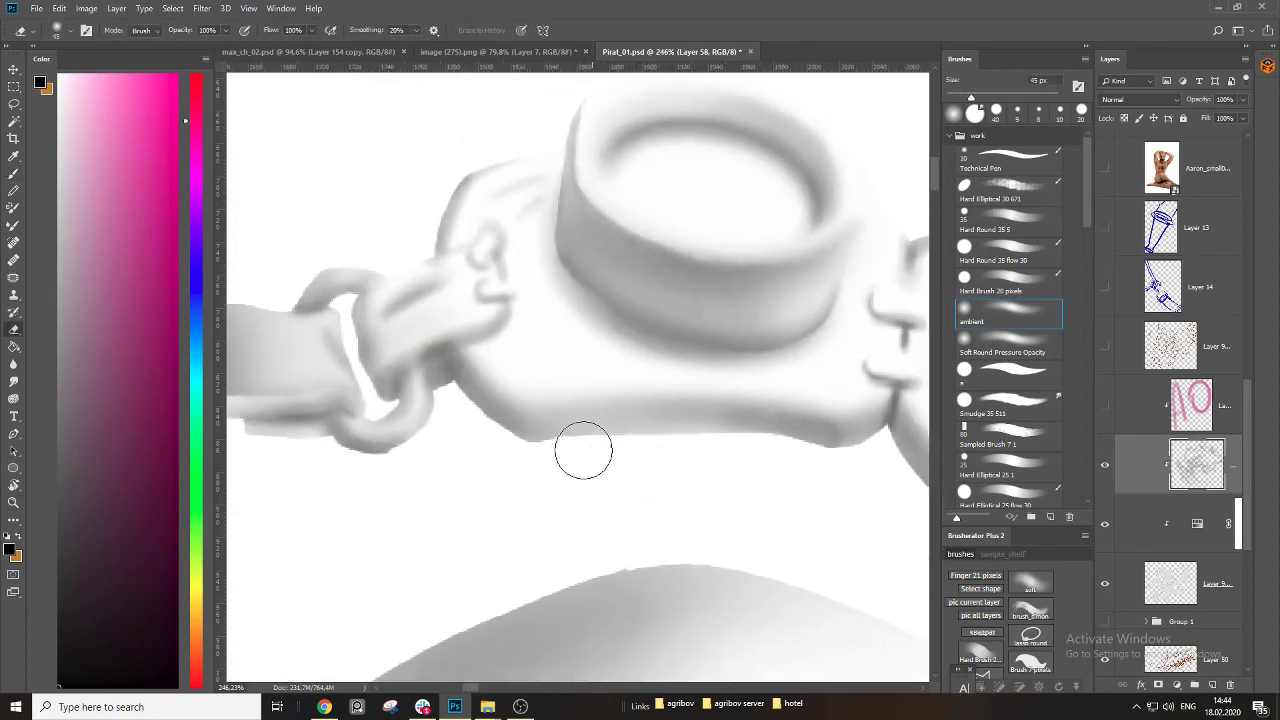
pyautogui.press('b')
pyautogui.press('[')
pyautogui.press('[')
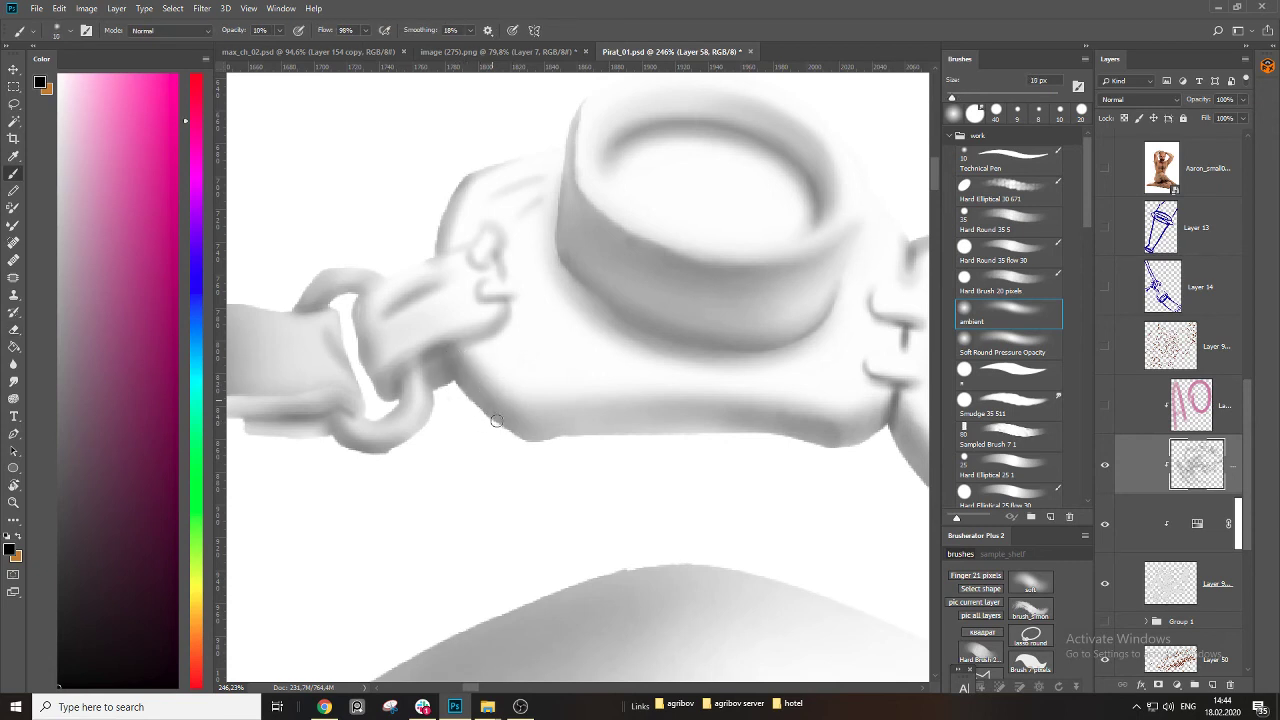
pyautogui.moveTo(521, 446)
pyautogui.mouseDown()
pyautogui.moveTo(509, 409)
pyautogui.moveTo(483, 394)
pyautogui.mouseUp()
# Shade the folded strap end below the metal ring at 9 px and soften its lower edge with a smaller eraser.
pyautogui.moveTo(430, 461); pyautogui.dragTo(603, 500)
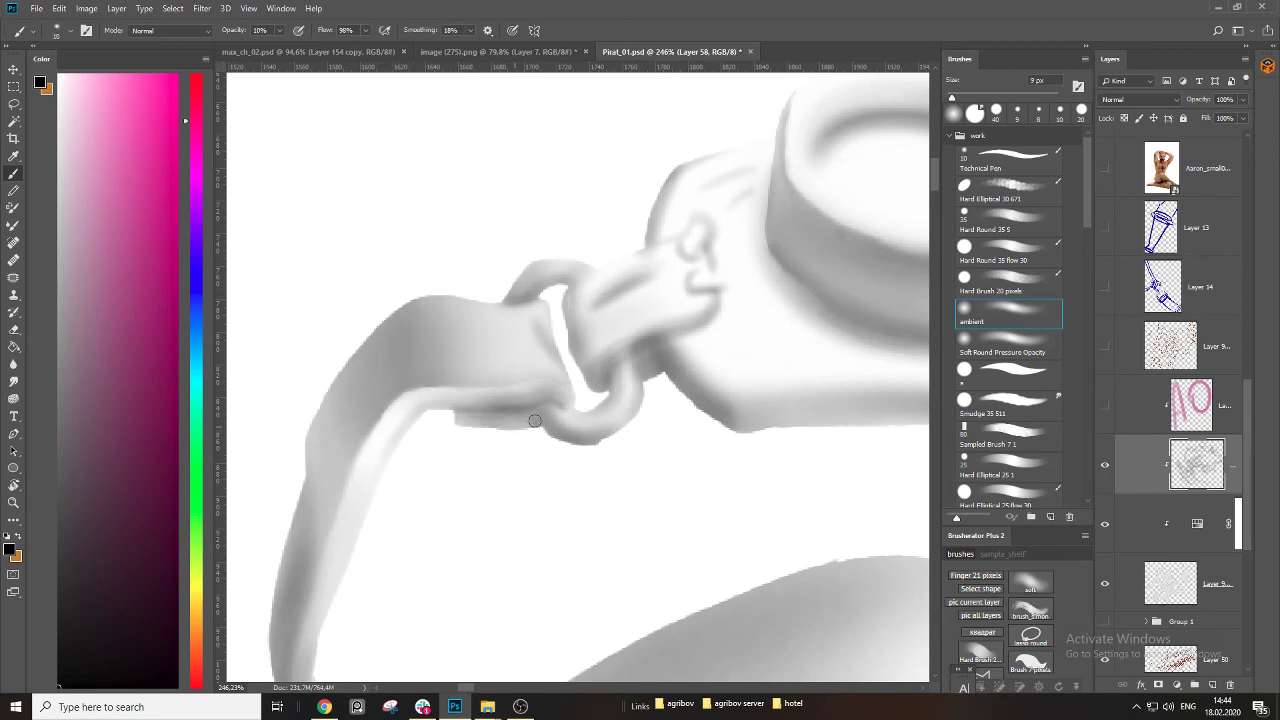
pyautogui.press('e')
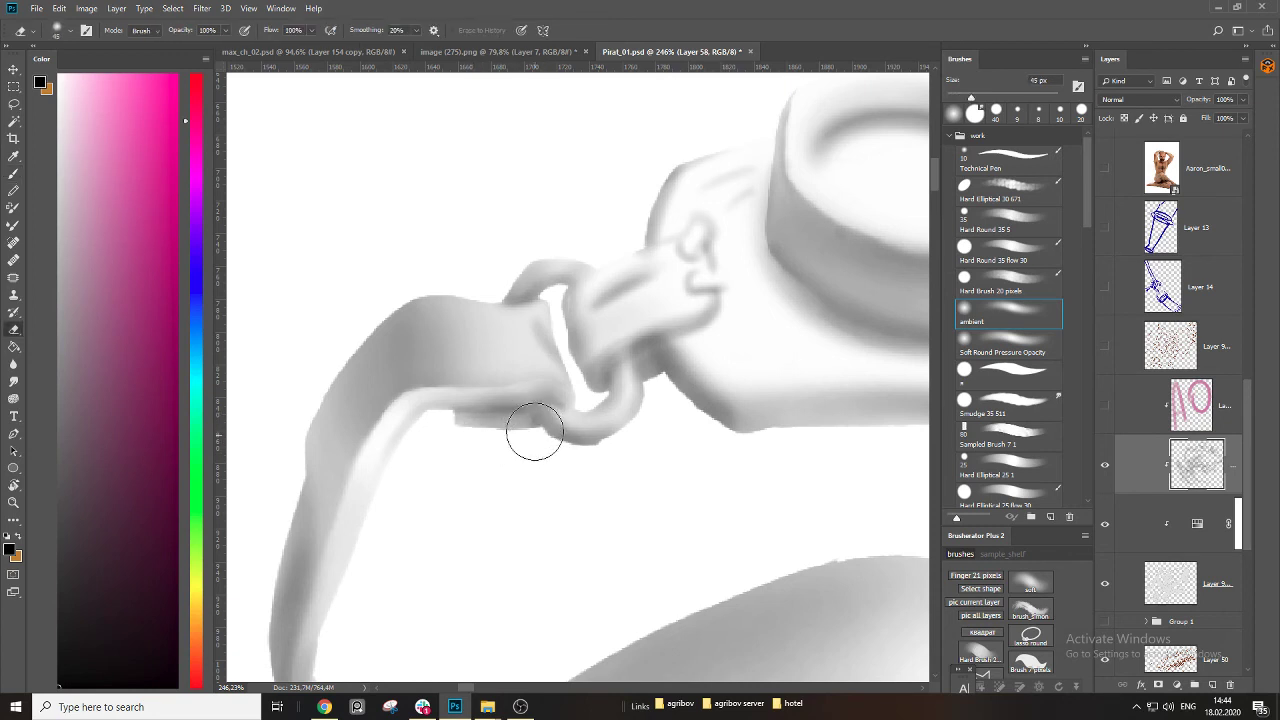
pyautogui.press('[')
pyautogui.press('[')
pyautogui.press('[')
pyautogui.press('[')
pyautogui.press('[')
pyautogui.press('[')
pyautogui.moveTo(501, 462); pyautogui.dragTo(569, 443)
pyautogui.press('b')
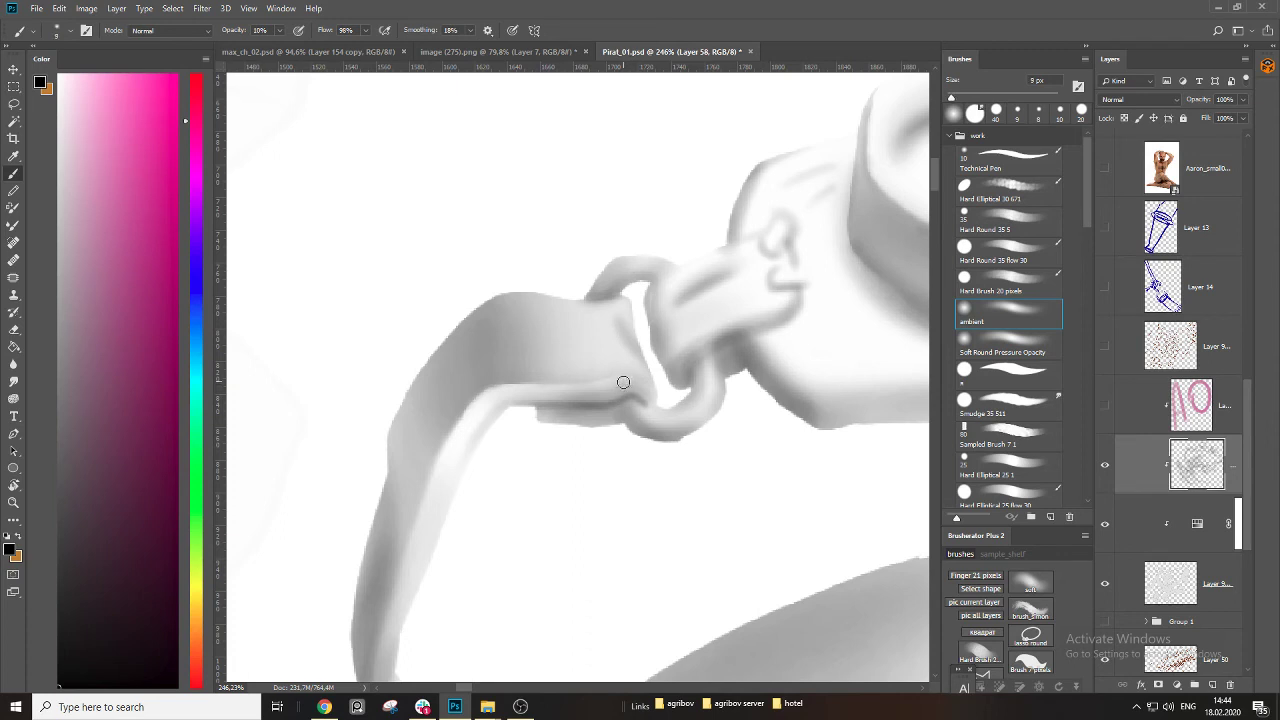
# Shade the strap's lower fold at 20 px and clean up beside the ring with the eraser at 15 px.
pyautogui.press(']')
pyautogui.press(']')
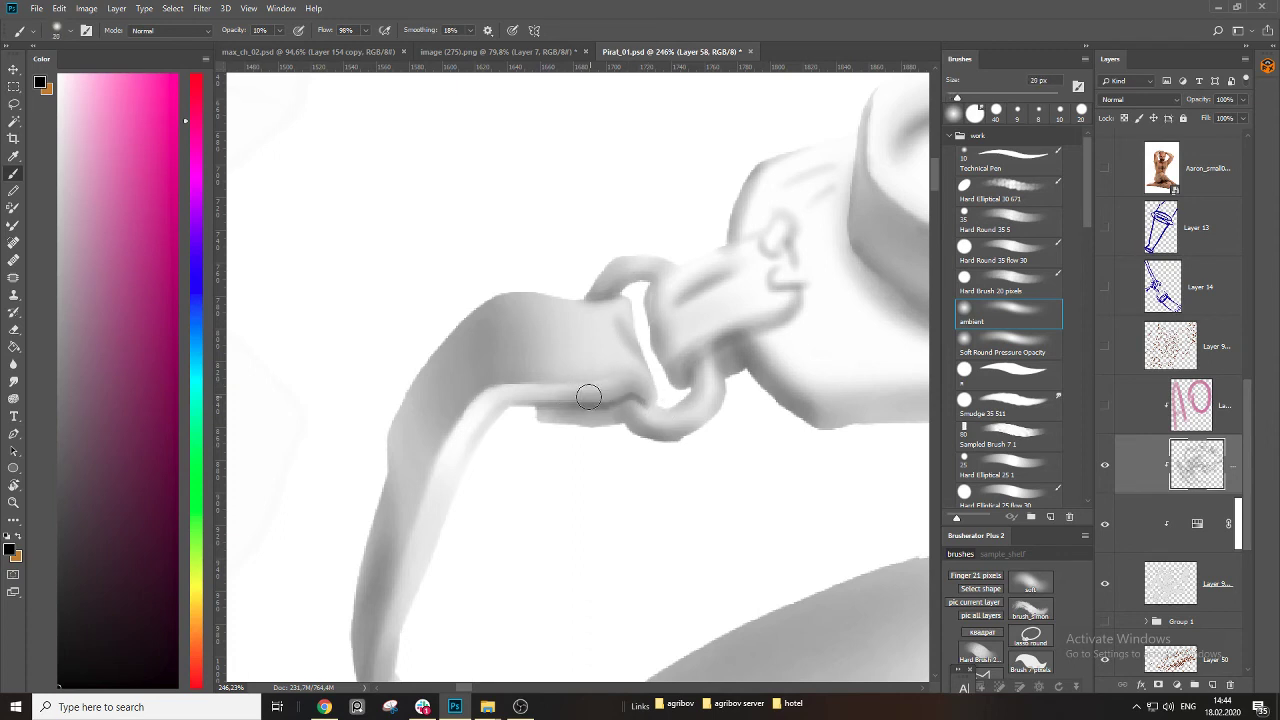
pyautogui.press('e')
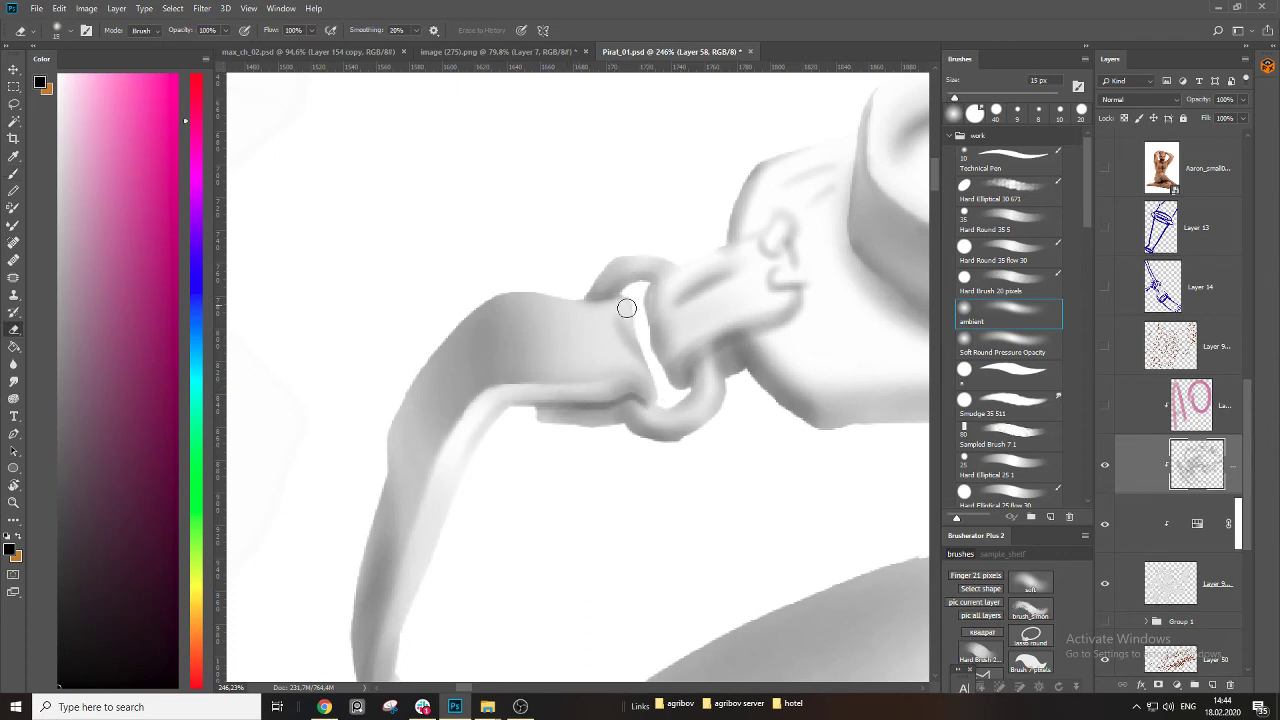
pyautogui.press('b')
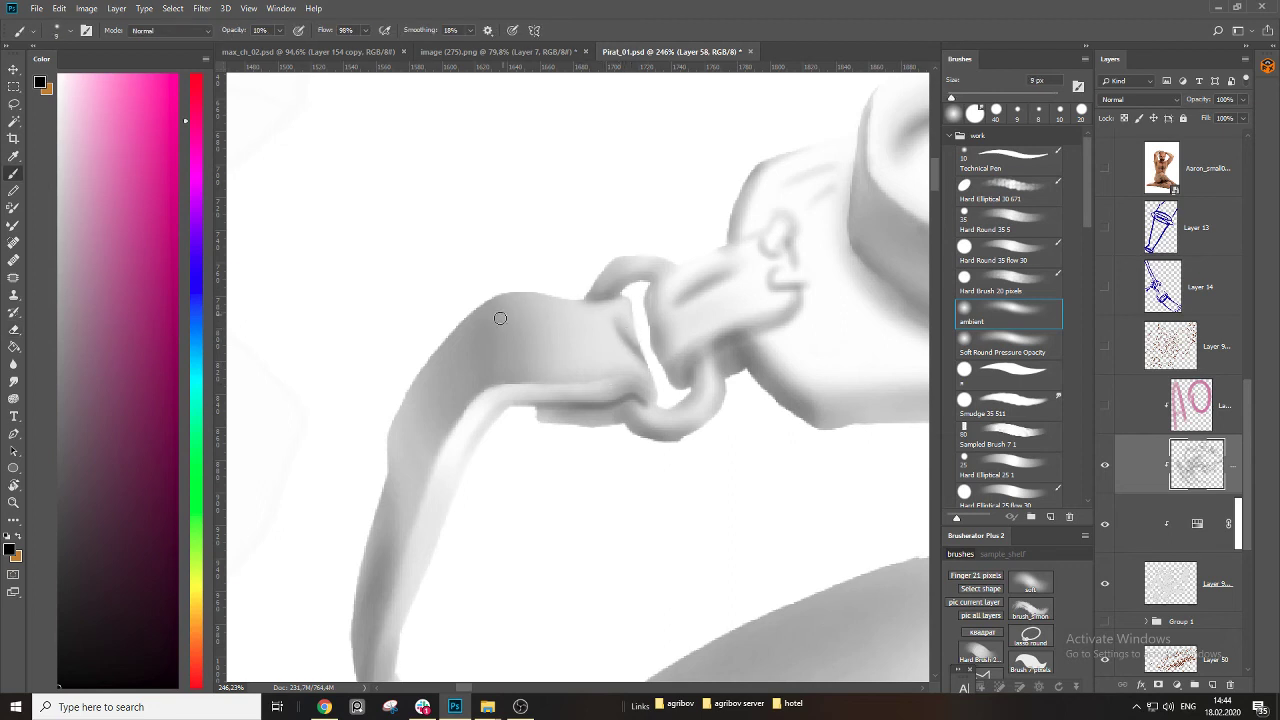
# Shade the upper bend of the left strap and its outer side with the ambient brush at 45 px.
pyautogui.press(']')
pyautogui.press(']')
pyautogui.press(']')
pyautogui.press(']')
pyautogui.press(']')
pyautogui.press(']')
pyautogui.press(']')
pyautogui.moveTo(463, 367); pyautogui.dragTo(465, 452)
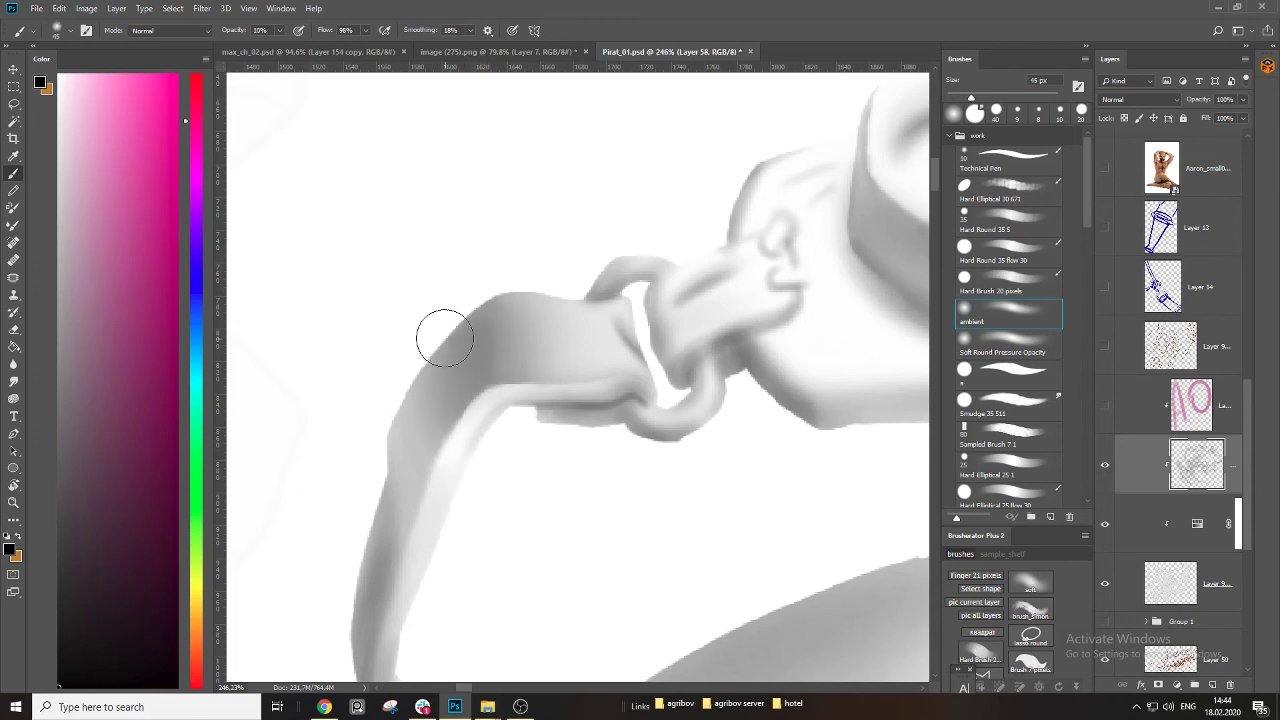
pyautogui.moveTo(446, 338); pyautogui.dragTo(432, 514)
pyautogui.moveTo(541, 481)
pyautogui.mouseDown()
pyautogui.moveTo(466, 523)
pyautogui.moveTo(513, 505)
pyautogui.mouseUp()
# Deepen the shadow along the outer fold of the left strap below its bend with a fine ambient brush.
pyautogui.press('[')
pyautogui.press('[')
pyautogui.press('[')
pyautogui.press('[')
pyautogui.press('[')
pyautogui.press('[')
pyautogui.press('[')
pyautogui.press('[')
pyautogui.press('[')
pyautogui.press('[')
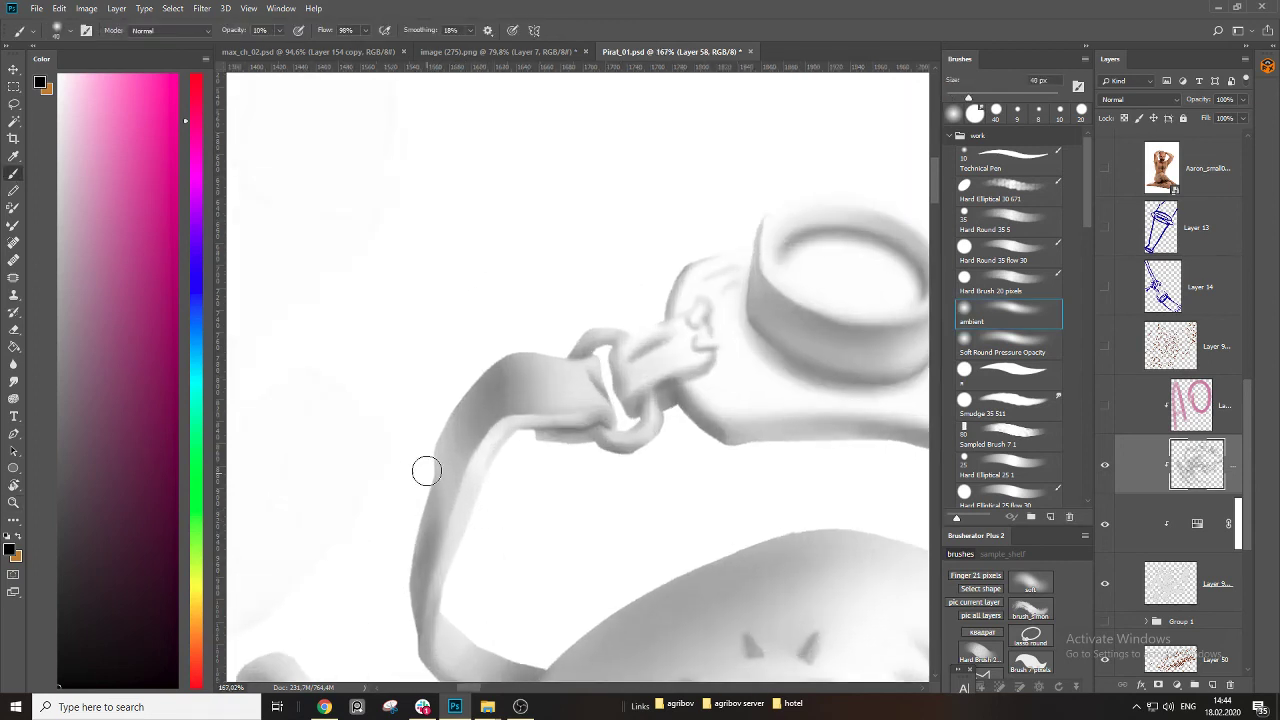
pyautogui.scroll(3, 420, 528)
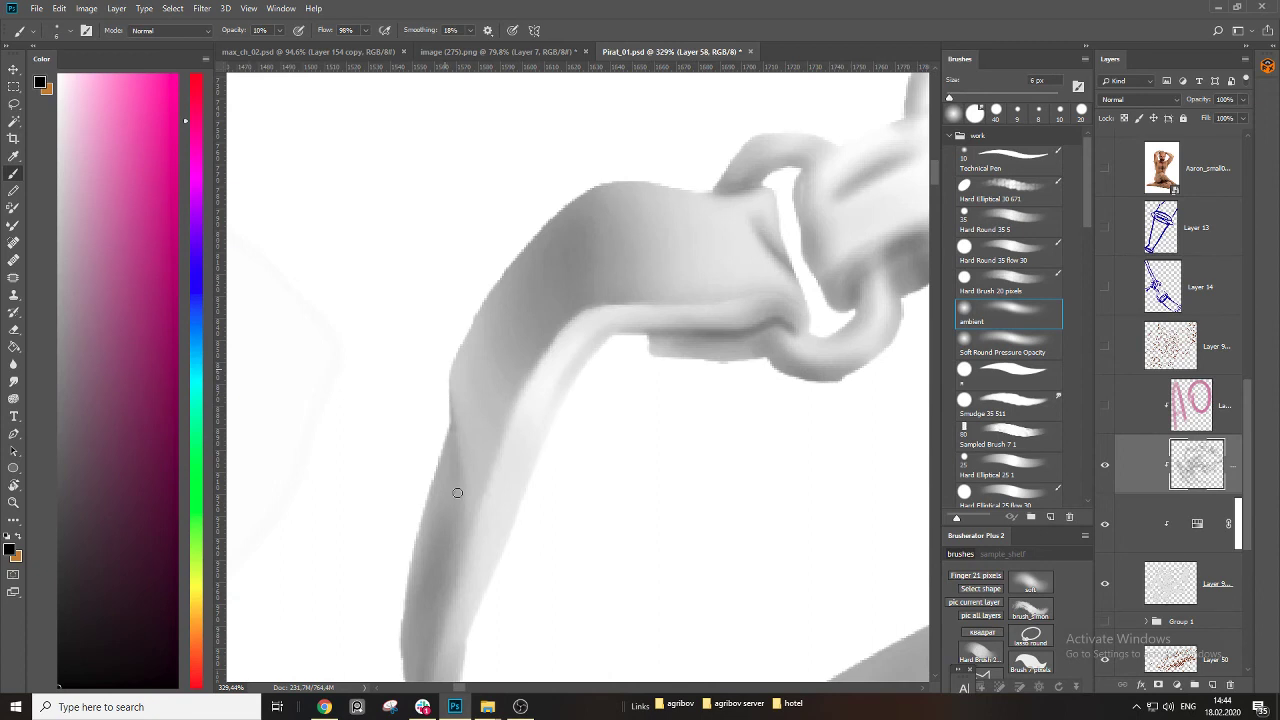
pyautogui.press(']')
pyautogui.press(']')
pyautogui.moveTo(444, 432); pyautogui.dragTo(451, 538)
pyautogui.moveTo(446, 453); pyautogui.dragTo(440, 568)
pyautogui.moveTo(541, 421)
pyautogui.mouseDown()
pyautogui.moveTo(469, 472)
pyautogui.moveTo(524, 447)
pyautogui.moveTo(443, 423)
pyautogui.mouseUp()
pyautogui.press('[')
pyautogui.press('[')
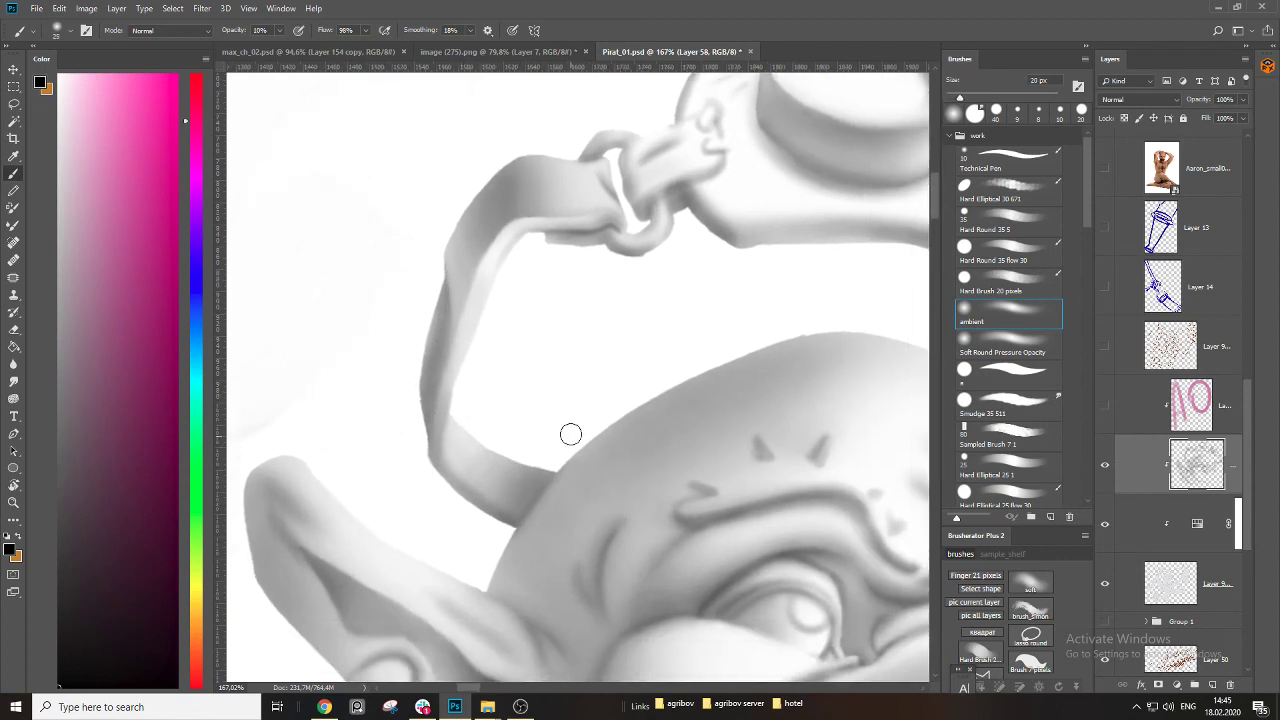
# Shade the tip and outer edge of the left ear with the ambient brush at 70 px, reducing it to 60 px.
pyautogui.press(']')
pyautogui.press(']')
pyautogui.press(']')
pyautogui.press(']')
pyautogui.press(']')
pyautogui.press(']')
pyautogui.press(']')
pyautogui.press(']')
pyautogui.press(']')
pyautogui.moveTo(488, 508)
pyautogui.mouseDown()
pyautogui.moveTo(494, 486)
pyautogui.moveTo(617, 368)
pyautogui.mouseUp()
pyautogui.press('[')
pyautogui.press('[')
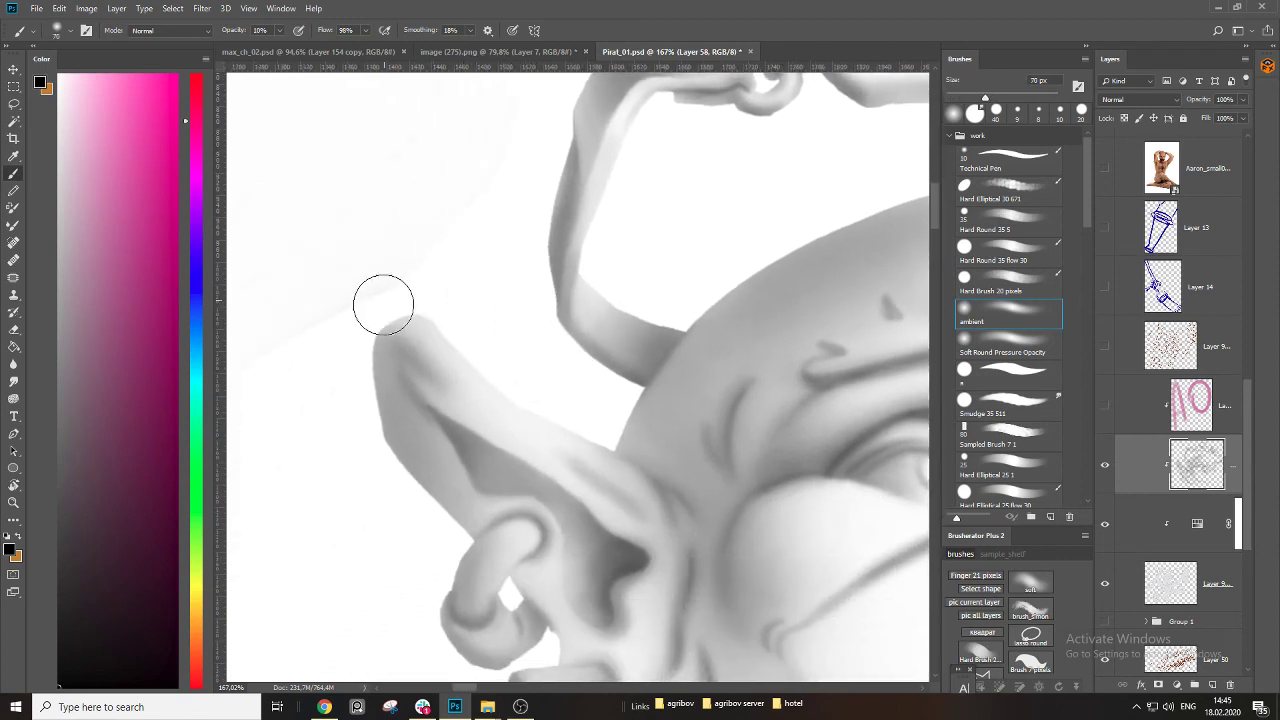
pyautogui.moveTo(500, 551); pyautogui.dragTo(457, 377)
pyautogui.press('[')
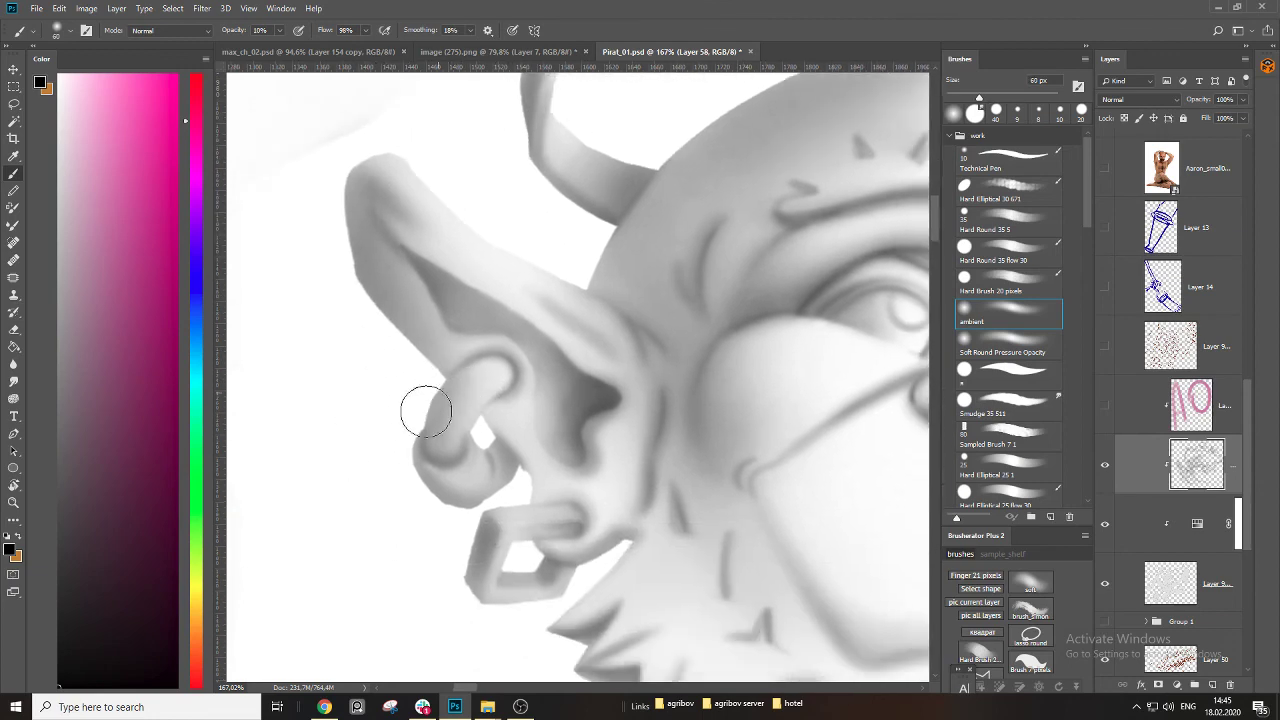
# Hide the clipped adjustment layer so the line art of the face shows.
pyautogui.hotkey('ctrl', 'space')
pyautogui.moveTo(583, 409); pyautogui.dragTo(450, 420)
pyautogui.moveTo(786, 424); pyautogui.dragTo(885, 412)
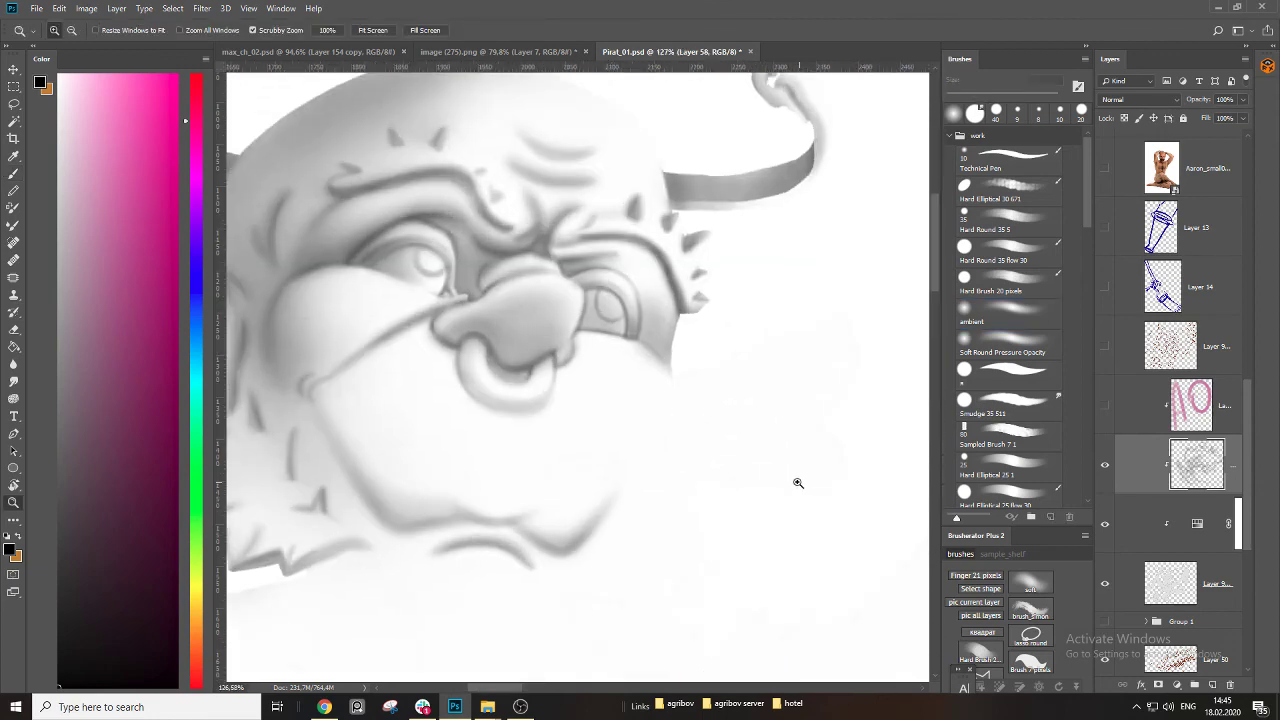
pyautogui.press('b')
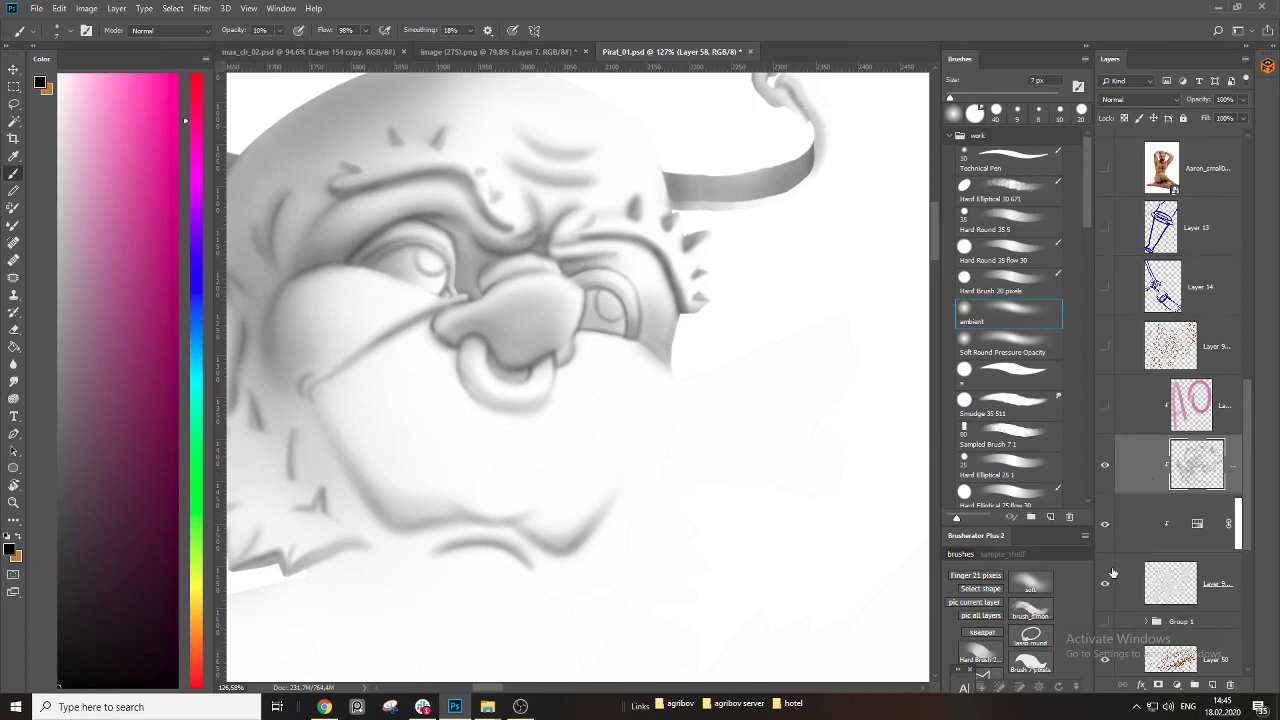
# Shade the body of the nose with the ambient brush at 70 px, reducing it to 50 px for the far side.
pyautogui.hotkey('ctrl', 'space')
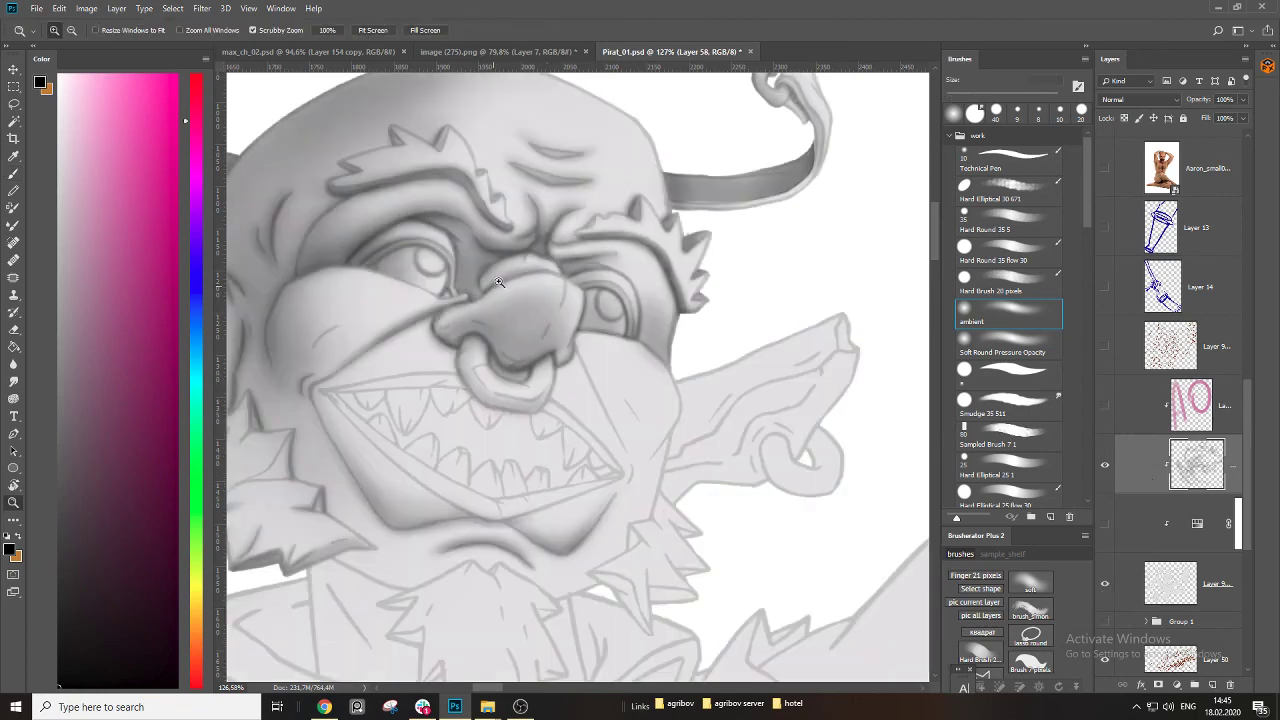
pyautogui.moveTo(501, 280); pyautogui.dragTo(597, 294)
pyautogui.press(']')
pyautogui.press(']')
pyautogui.press(']')
pyautogui.press(']')
pyautogui.press(']')
pyautogui.press(']')
pyautogui.press(']')
pyautogui.press(']')
pyautogui.press(']')
pyautogui.press(']')
pyautogui.press(']')
pyautogui.press(']')
pyautogui.press(']')
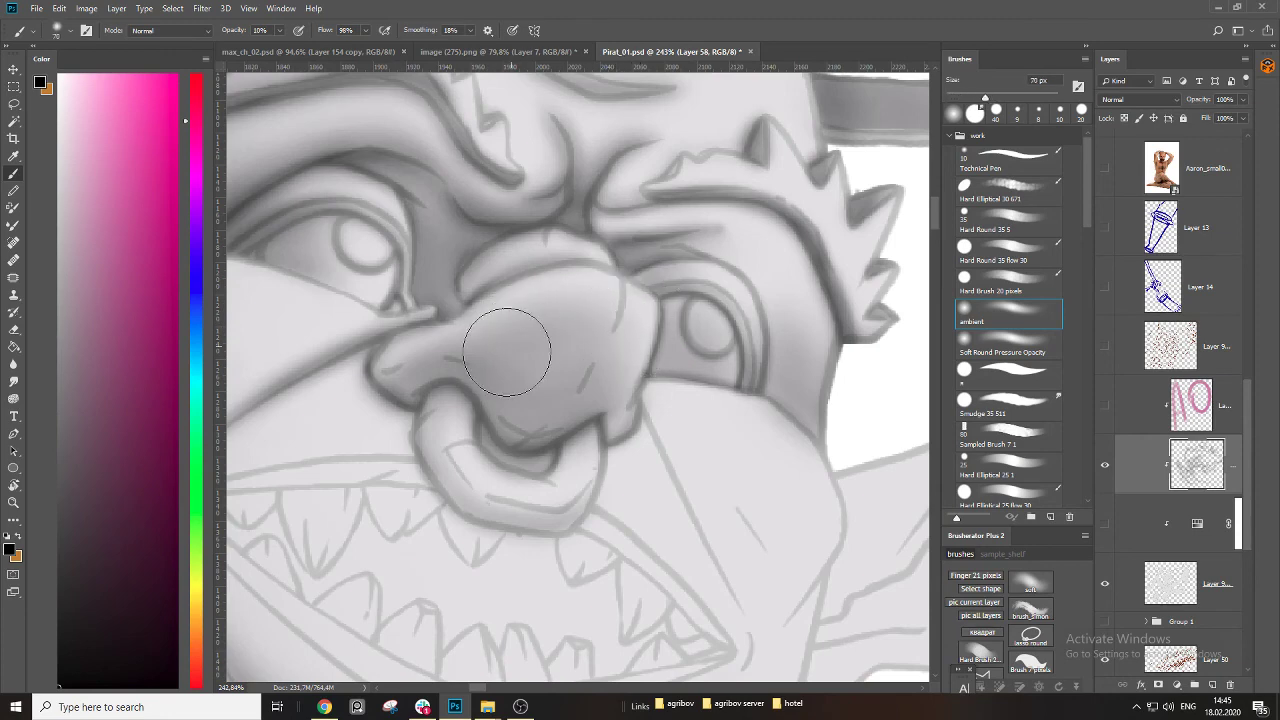
pyautogui.moveTo(508, 364); pyautogui.dragTo(591, 326)
pyautogui.press('[')
pyautogui.press('[')
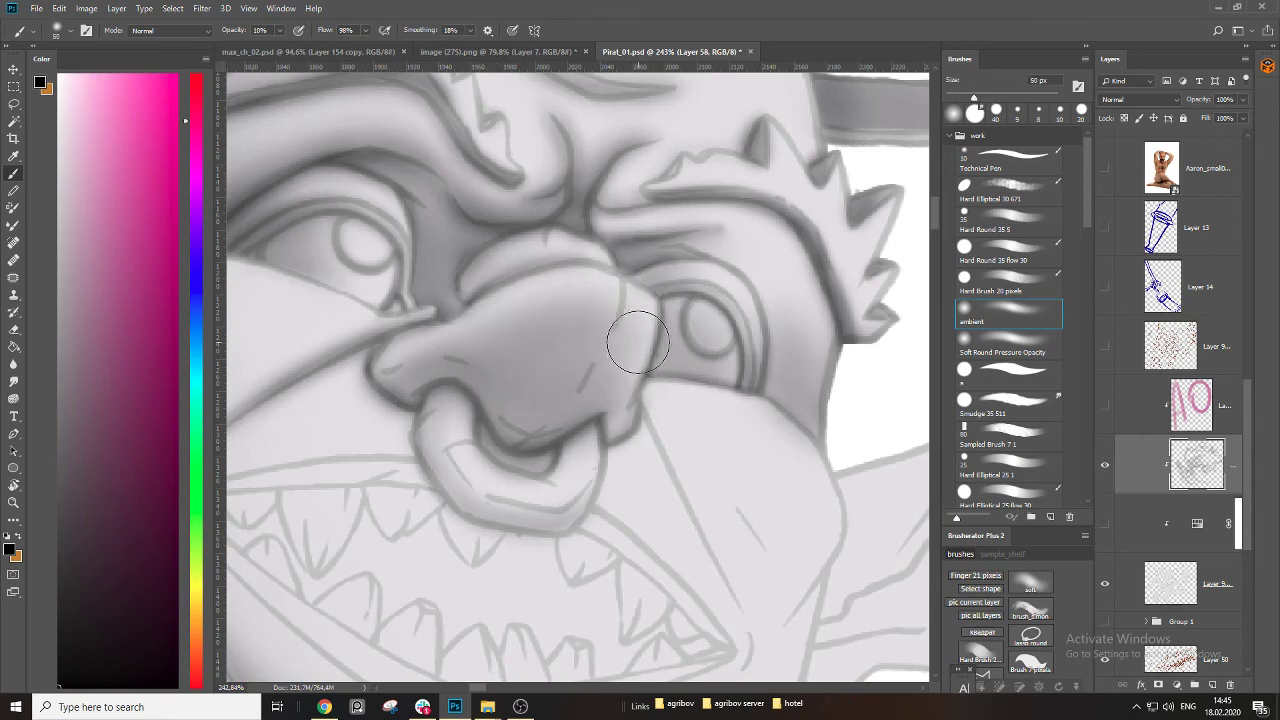
# Lasso the left half of the mouth opening along the lower teeth and subtract the upper teeth from the selection.
pyautogui.moveTo(634, 449)
pyautogui.mouseDown()
pyautogui.moveTo(719, 336)
pyautogui.moveTo(790, 337)
pyautogui.mouseUp()
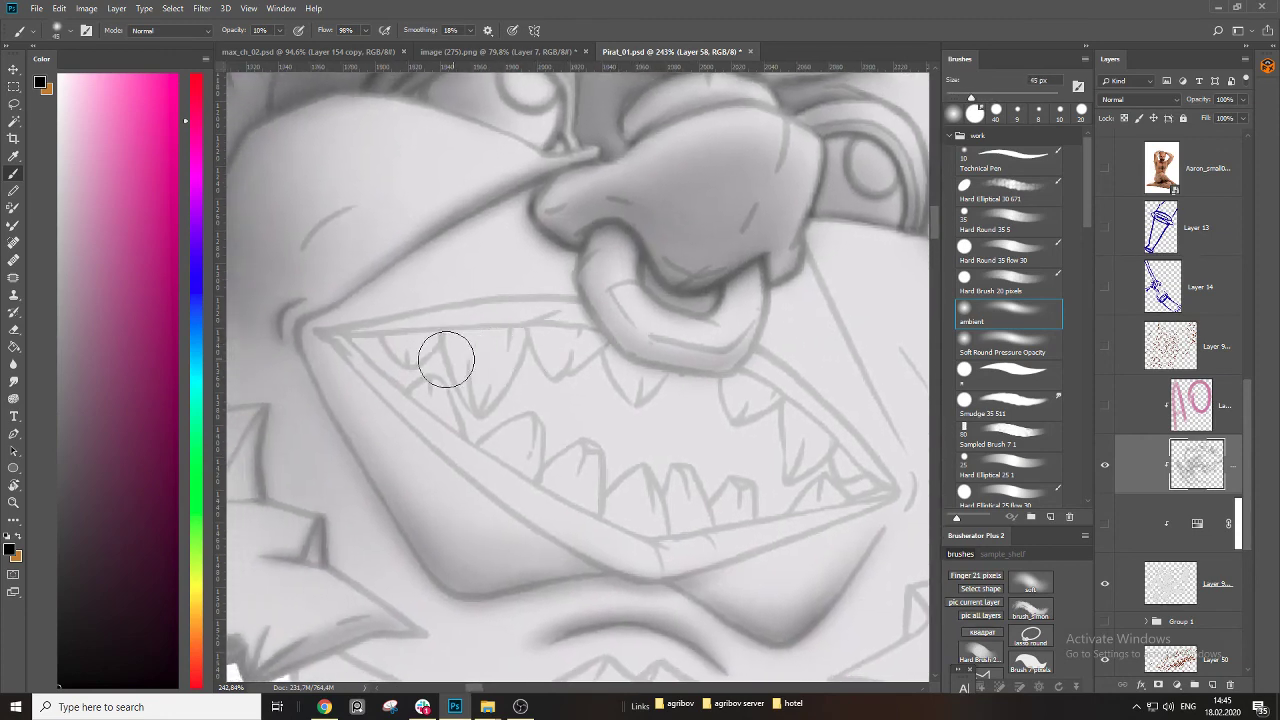
pyautogui.press('[')
pyautogui.press('[')
pyautogui.press('l')
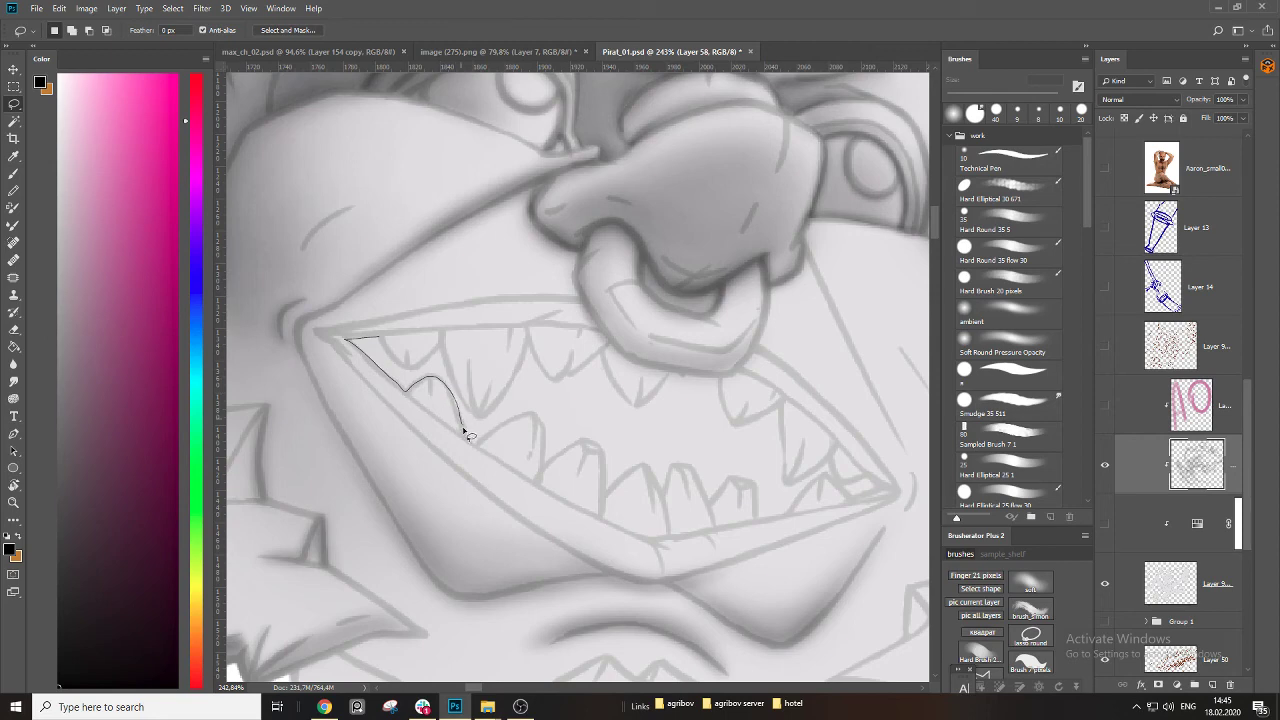
pyautogui.moveTo(544, 430)
pyautogui.mouseDown()
pyautogui.moveTo(542, 467)
pyautogui.moveTo(580, 449)
pyautogui.mouseUp()
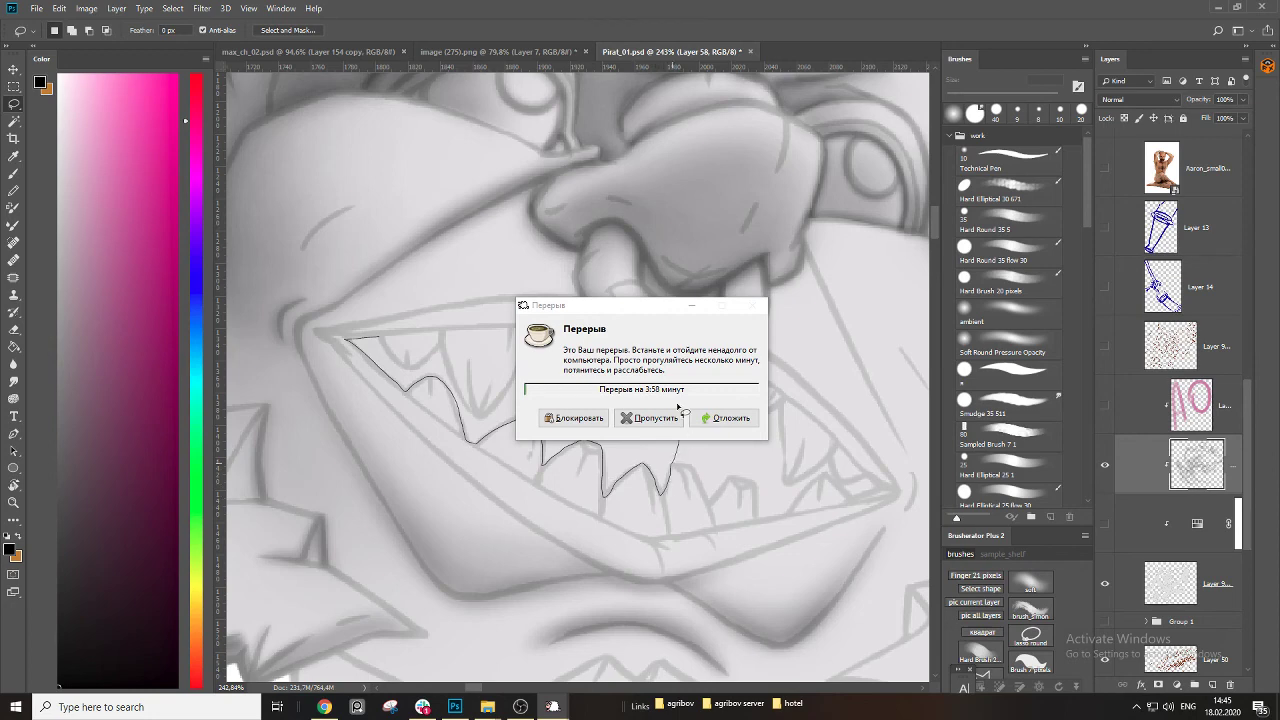
pyautogui.moveTo(476, 318); pyautogui.dragTo(366, 330)
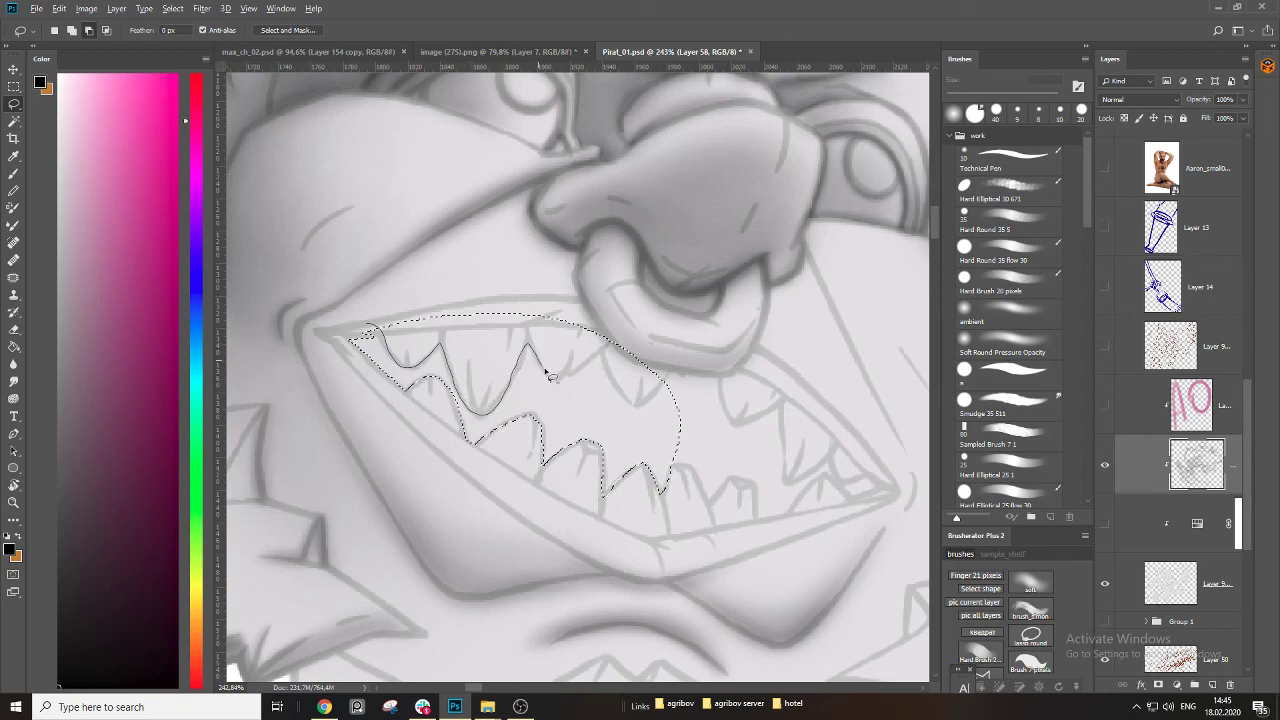
pyautogui.moveTo(535, 283)
pyautogui.mouseDown()
pyautogui.moveTo(341, 316)
pyautogui.moveTo(378, 323)
pyautogui.mouseUp()
# Trim the tooth under the nose ring from the lasso selection, and add the mouth's right half and the small corner gap.
pyautogui.moveTo(632, 441); pyautogui.dragTo(438, 387)
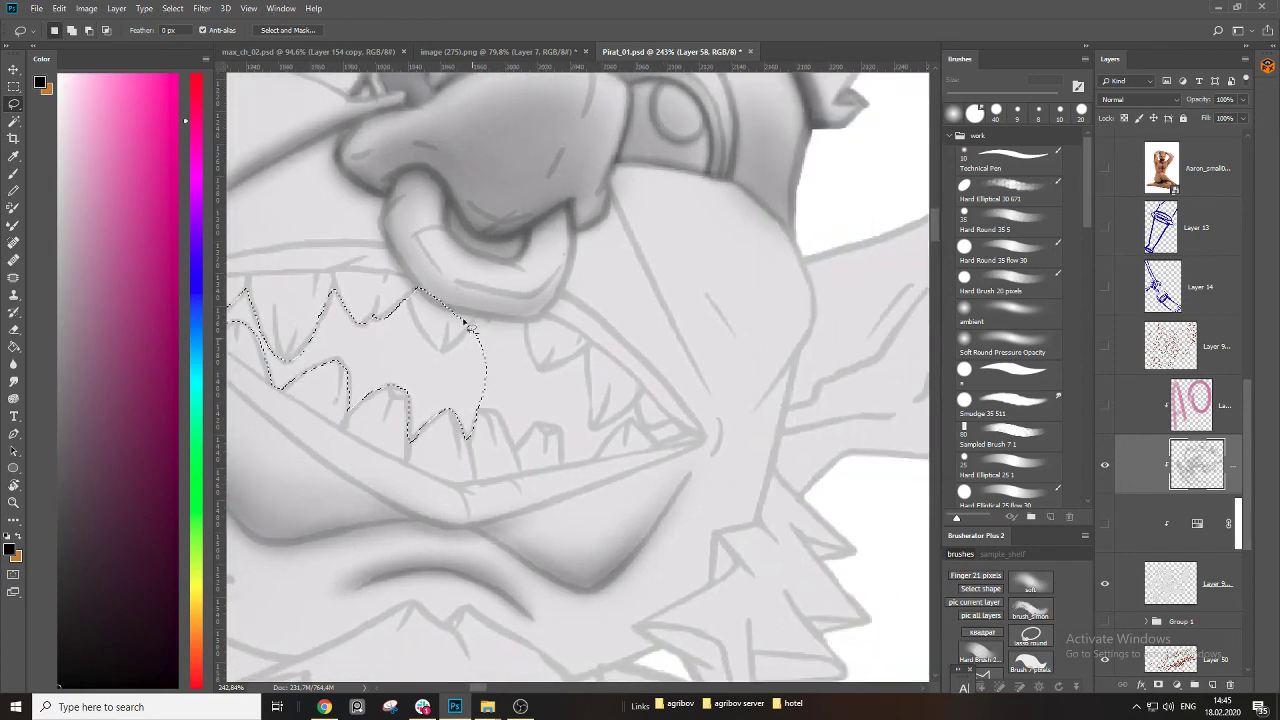
pyautogui.moveTo(420, 272)
pyautogui.mouseDown()
pyautogui.moveTo(417, 330)
pyautogui.moveTo(442, 352)
pyautogui.moveTo(480, 312)
pyautogui.mouseUp()
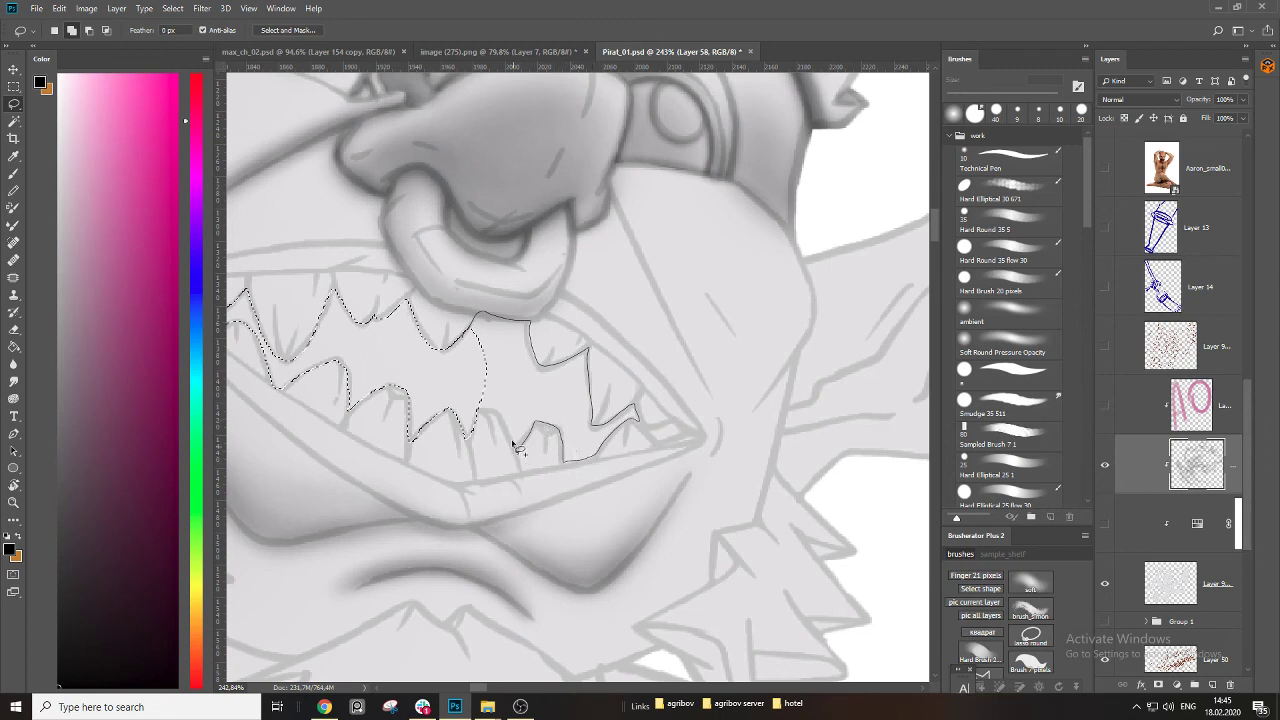
pyautogui.moveTo(498, 412); pyautogui.dragTo(466, 438)
pyautogui.moveTo(505, 477)
pyautogui.mouseDown()
pyautogui.moveTo(452, 449)
pyautogui.moveTo(408, 454)
pyautogui.mouseUp()
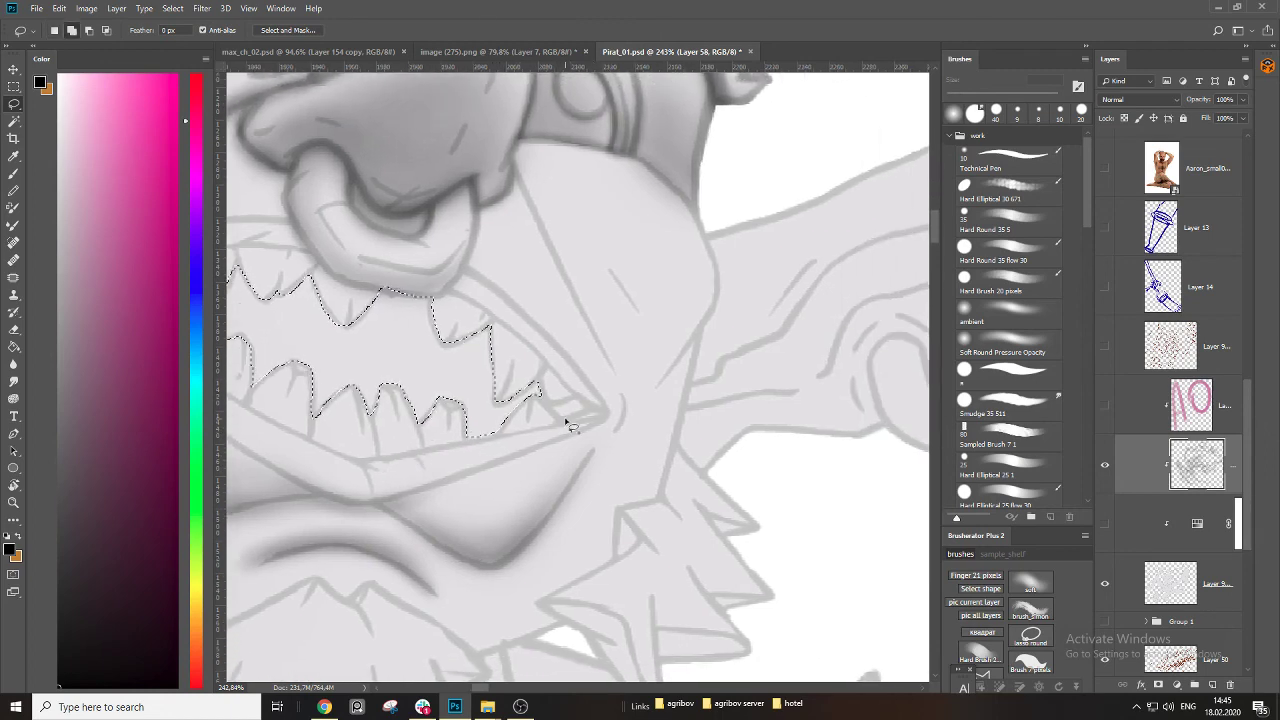
pyautogui.moveTo(553, 408)
pyautogui.mouseDown()
pyautogui.moveTo(576, 403)
pyautogui.moveTo(568, 425)
pyautogui.moveTo(557, 411)
pyautogui.mouseUp()
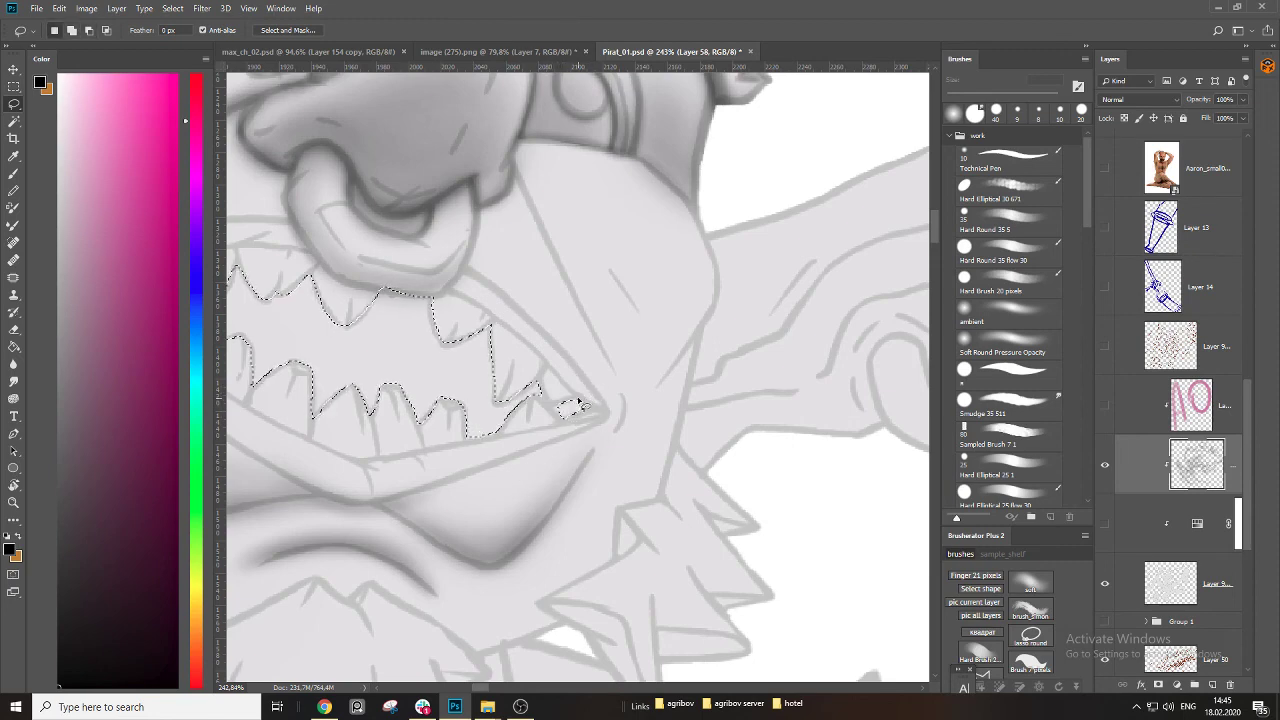
pyautogui.moveTo(490, 438); pyautogui.dragTo(637, 480)
pyautogui.moveTo(633, 416)
pyautogui.mouseDown()
pyautogui.moveTo(585, 413)
pyautogui.moveTo(660, 413)
pyautogui.mouseUp()
pyautogui.moveTo(504, 285)
pyautogui.mouseDown()
pyautogui.moveTo(502, 320)
pyautogui.moveTo(563, 324)
pyautogui.moveTo(518, 288)
pyautogui.mouseUp()
pyautogui.moveTo(437, 314)
pyautogui.mouseDown()
pyautogui.moveTo(583, 360)
pyautogui.moveTo(541, 398)
pyautogui.mouseUp()
pyautogui.scroll(-2, 540, 399)
# Darken the selected mouth interior with the ambient brush, starting at 300 px and reducing it to 150 px, and deselect.
pyautogui.press('b')
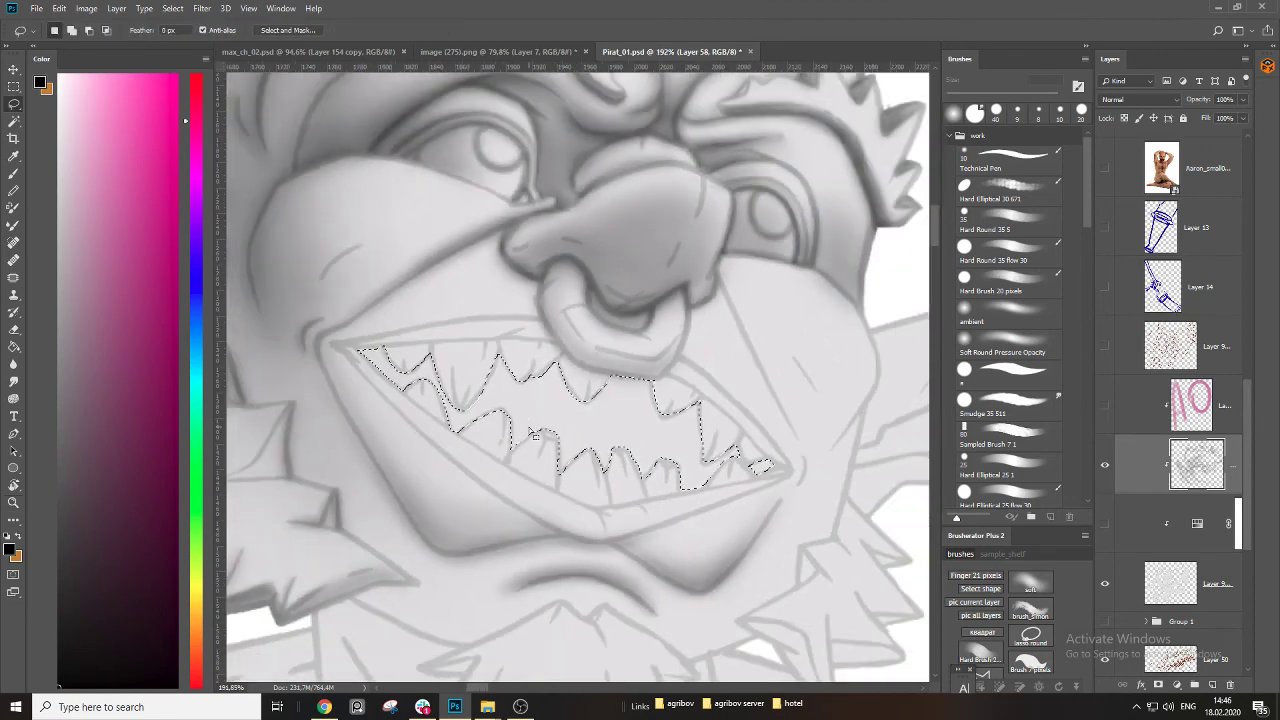
pyautogui.press(']')
pyautogui.press(']')
pyautogui.press(']')
pyautogui.press(']')
pyautogui.press(']')
pyautogui.press(']')
pyautogui.press(']')
pyautogui.press(']')
pyautogui.press(']')
pyautogui.press(']')
pyautogui.press(']')
pyautogui.press(']')
pyautogui.press(']')
pyautogui.press(']')
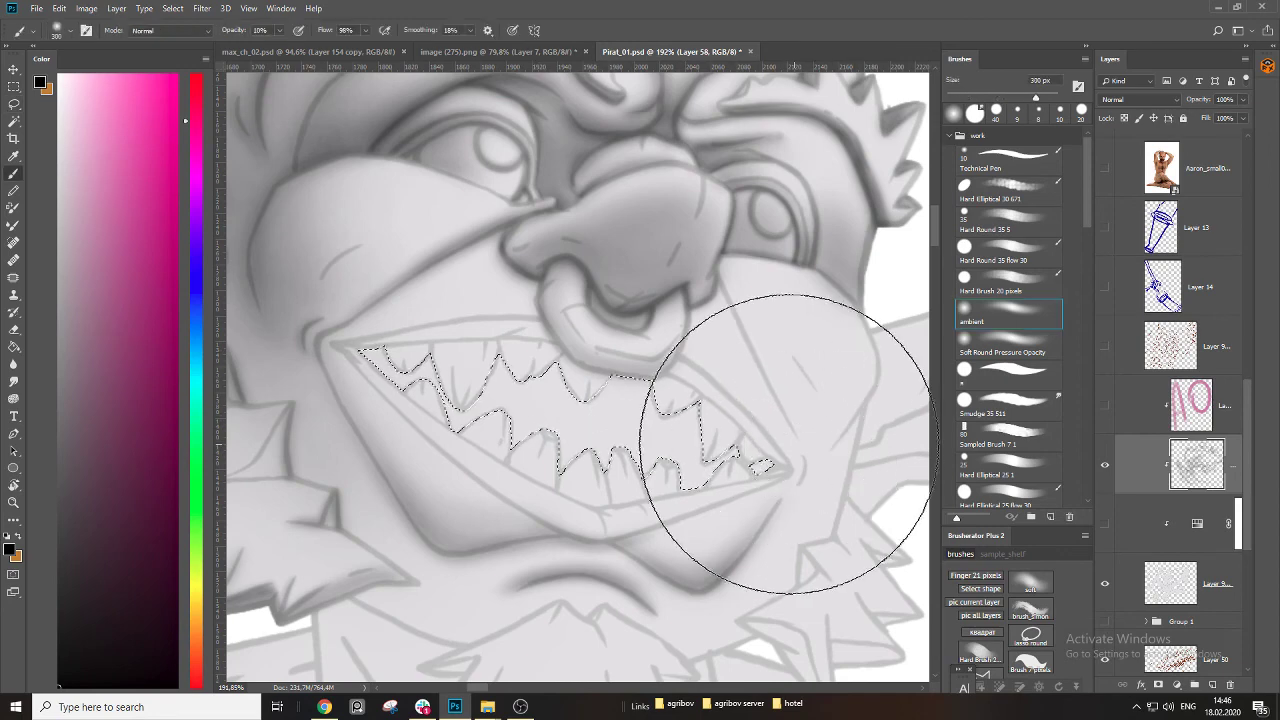
pyautogui.moveTo(786, 445)
pyautogui.mouseDown()
pyautogui.moveTo(354, 357)
pyautogui.moveTo(798, 471)
pyautogui.moveTo(350, 362)
pyautogui.moveTo(796, 473)
pyautogui.moveTo(320, 336)
pyautogui.mouseUp()
pyautogui.press('[')
pyautogui.press('[')
pyautogui.moveTo(320, 336)
pyautogui.mouseDown()
pyautogui.moveTo(474, 403)
pyautogui.moveTo(773, 456)
pyautogui.mouseUp()
pyautogui.press('[')
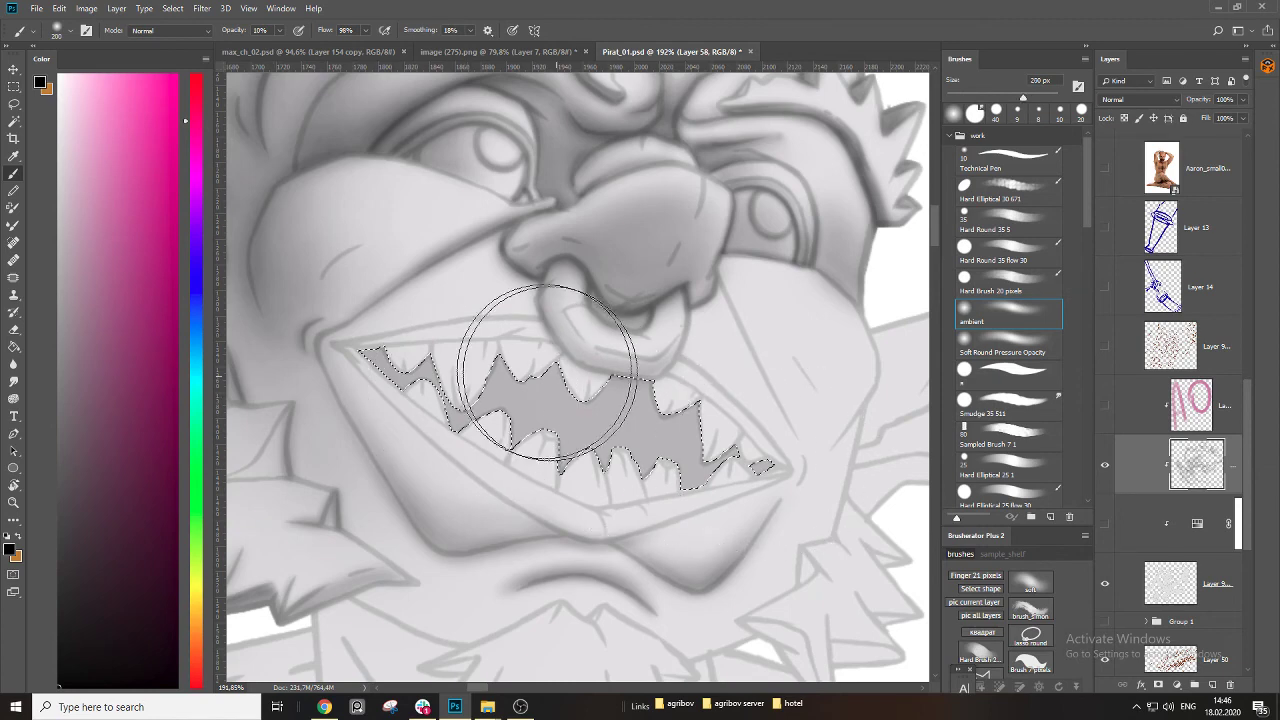
pyautogui.moveTo(381, 372)
pyautogui.mouseDown()
pyautogui.moveTo(893, 478)
pyautogui.moveTo(390, 345)
pyautogui.moveTo(471, 414)
pyautogui.moveTo(729, 400)
pyautogui.moveTo(352, 348)
pyautogui.moveTo(829, 423)
pyautogui.mouseUp()
pyautogui.press('[')
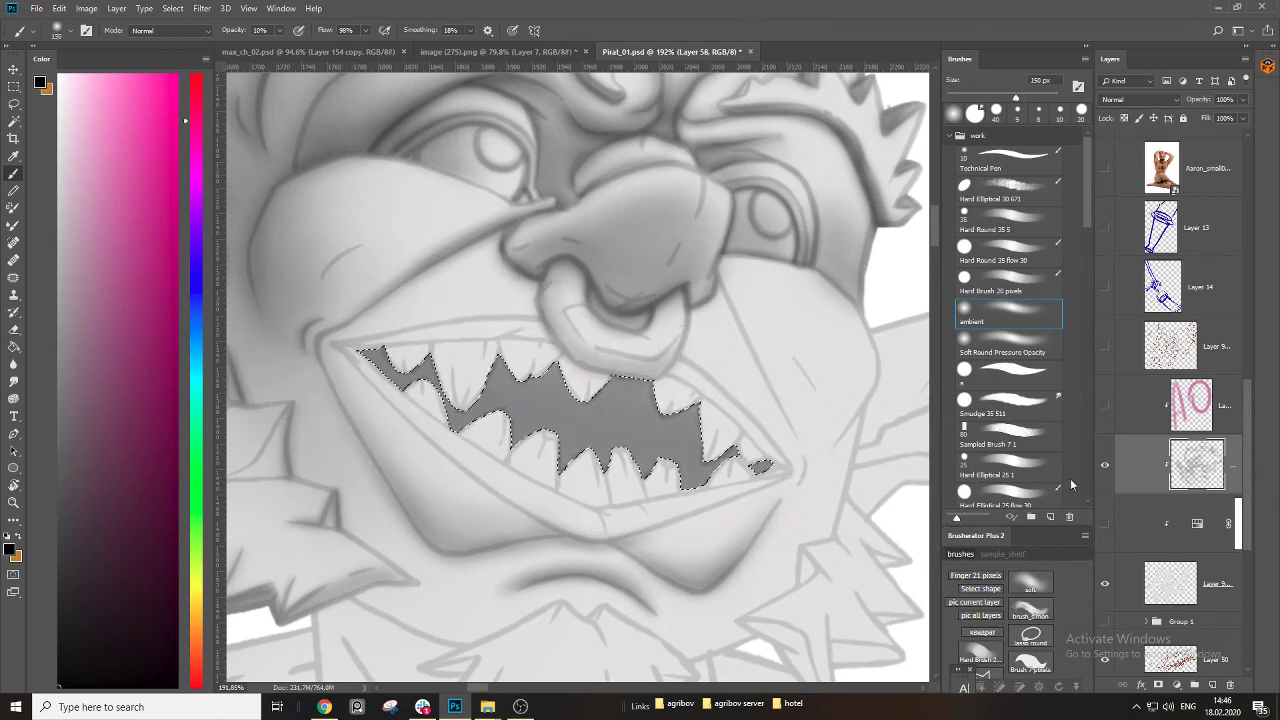
pyautogui.hotkey('ctrl', 'd')
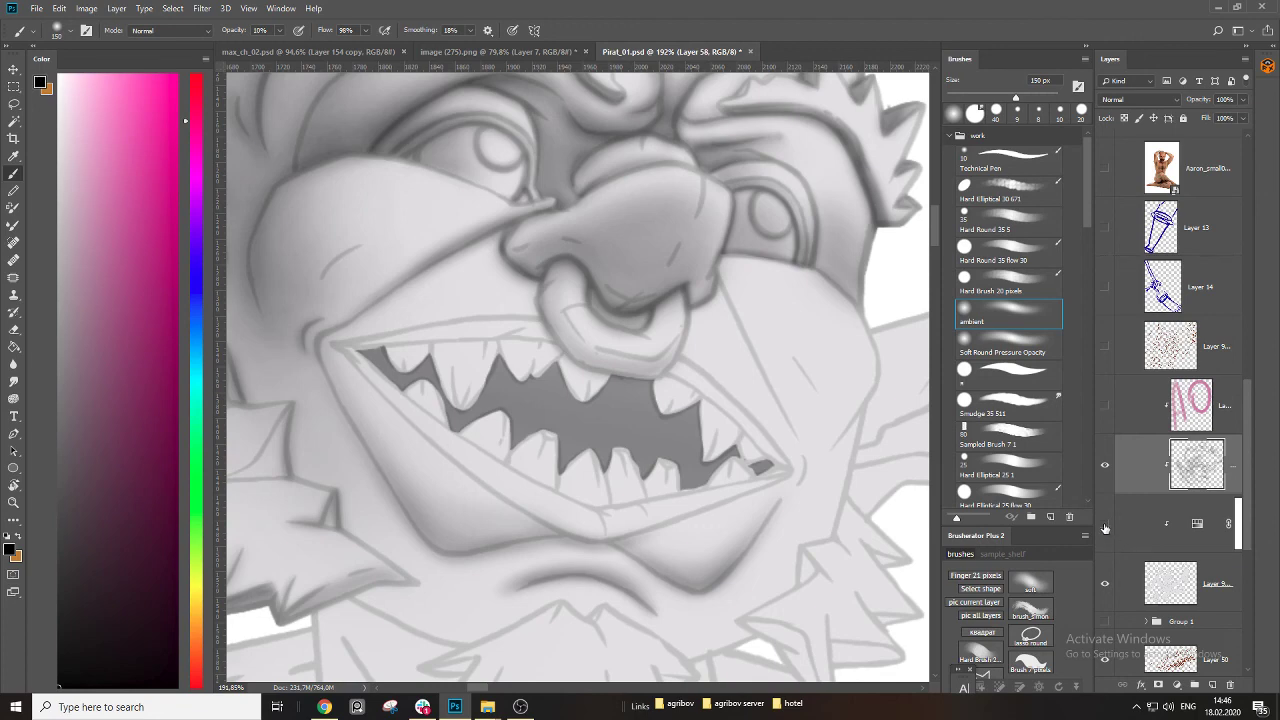
# Show the clipped adjustment layer and deepen the mouth interior's tone with the ambient brush, reducing it from 175 px to 125 px.
pyautogui.click(1106, 524)
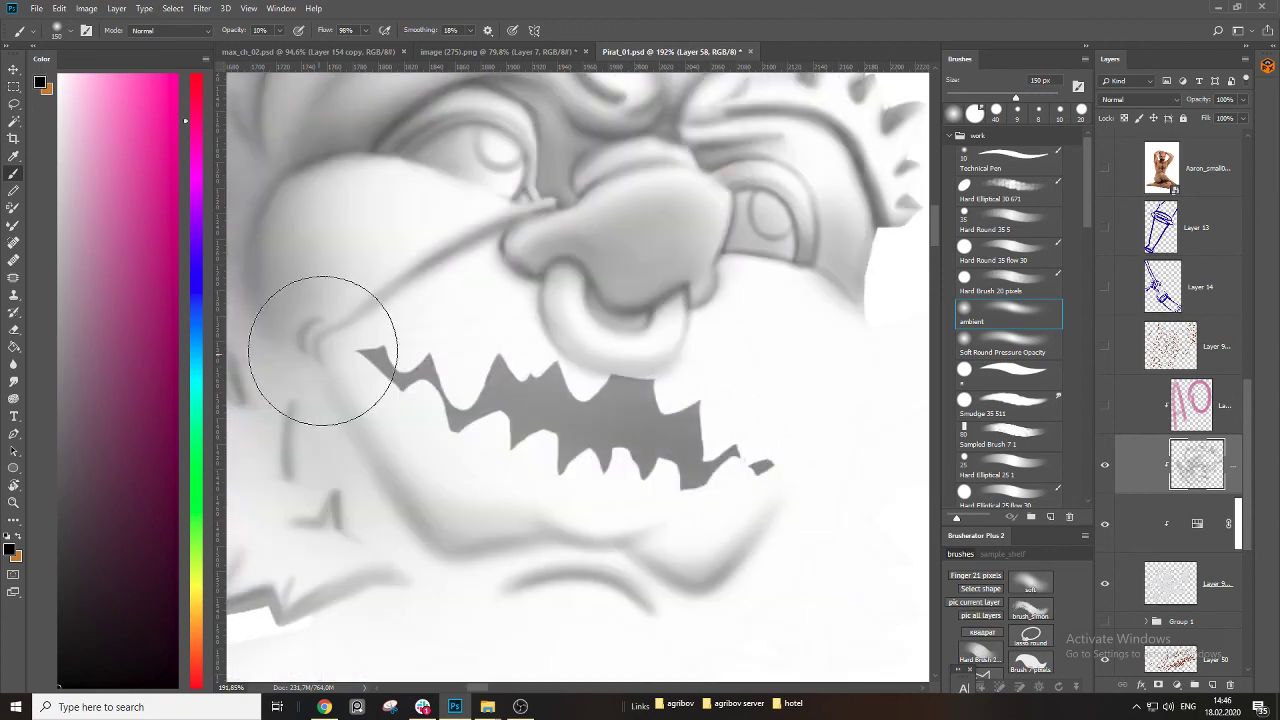
pyautogui.scroll(-5, 477, 453)
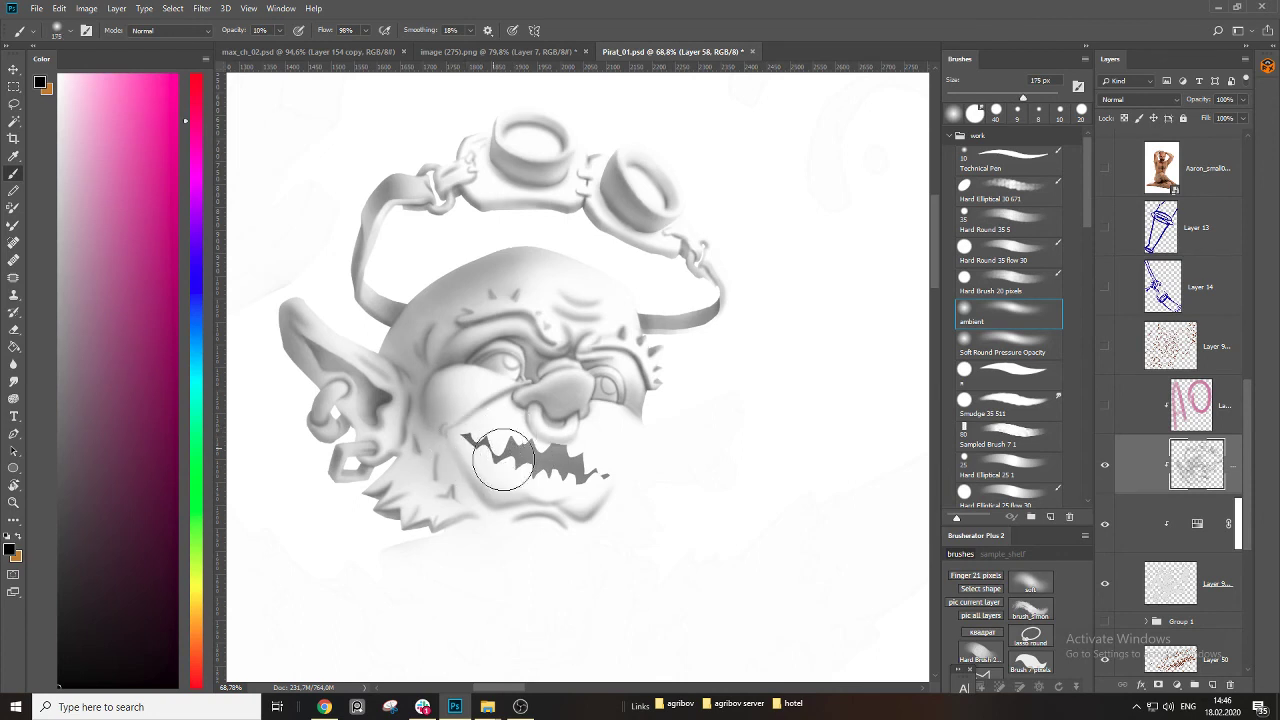
pyautogui.moveTo(625, 481)
pyautogui.mouseDown()
pyautogui.moveTo(603, 502)
pyautogui.moveTo(584, 480)
pyautogui.mouseUp()
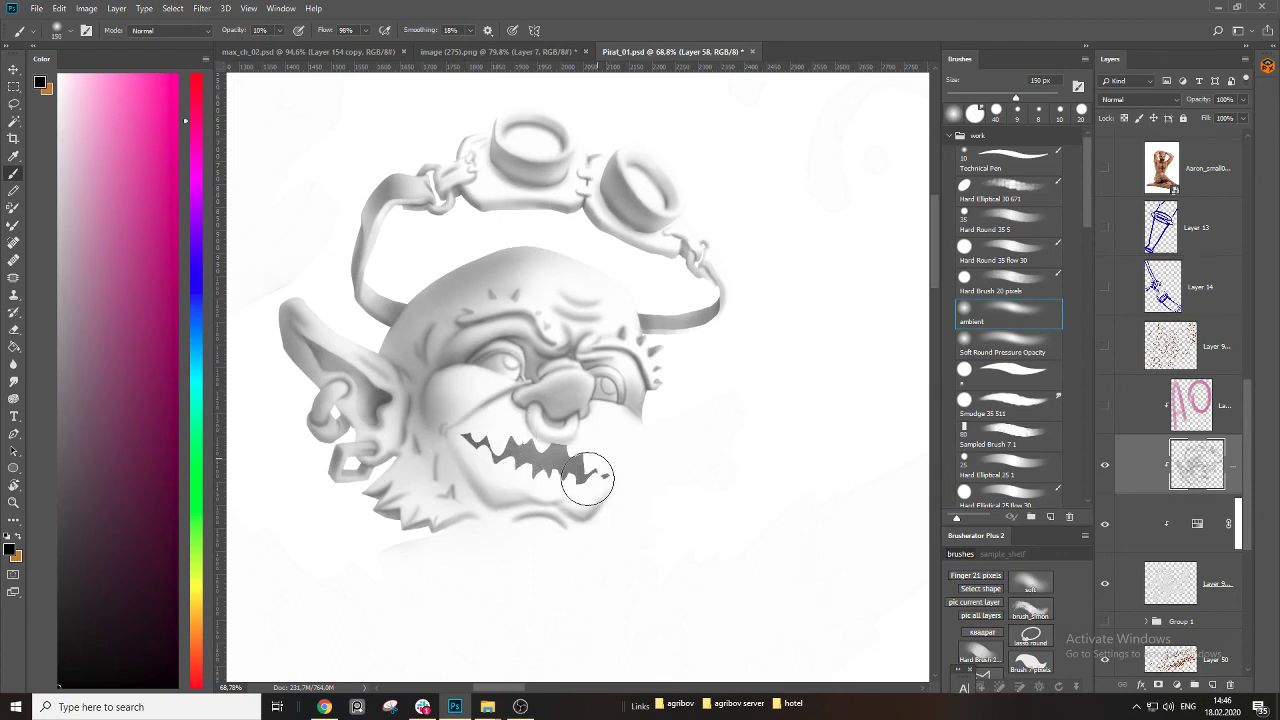
pyautogui.press('[')
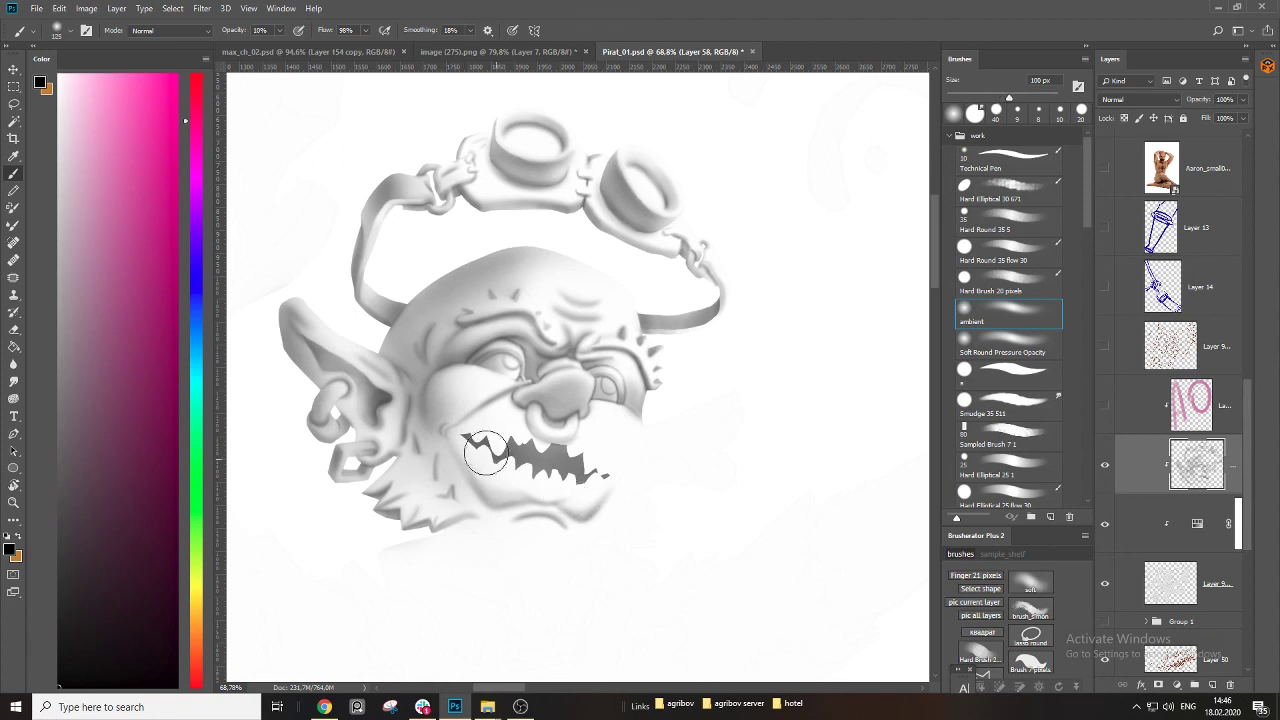
pyautogui.press('[')
pyautogui.scroll(1, 495, 440)
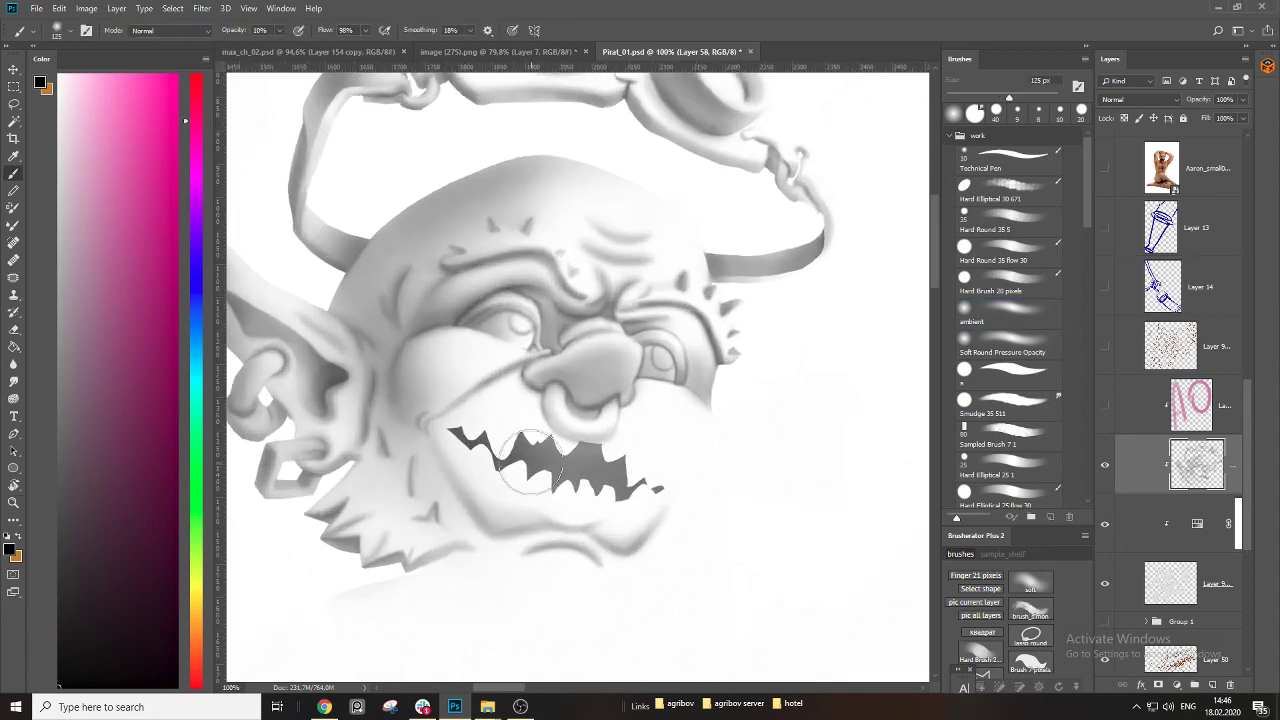
pyautogui.press(']')
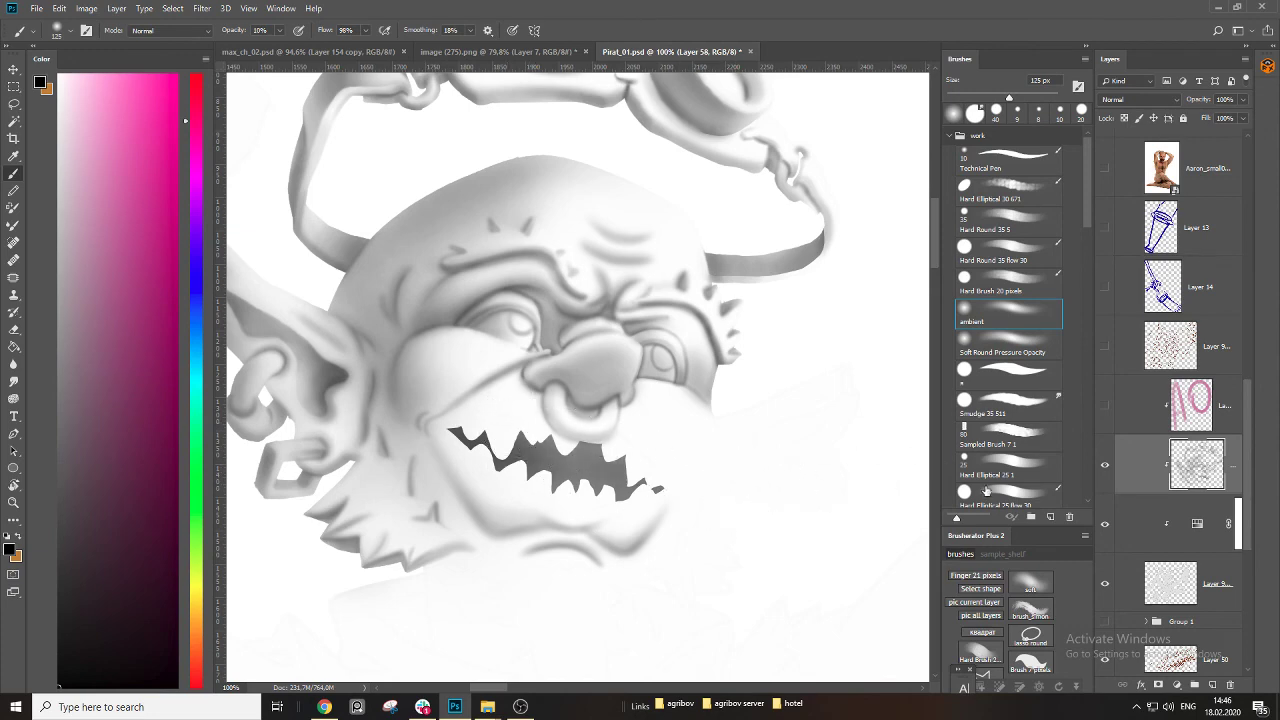
# Hide the clipped adjustment layer to bring back the line art of the face and teeth.
pyautogui.click(1108, 532)
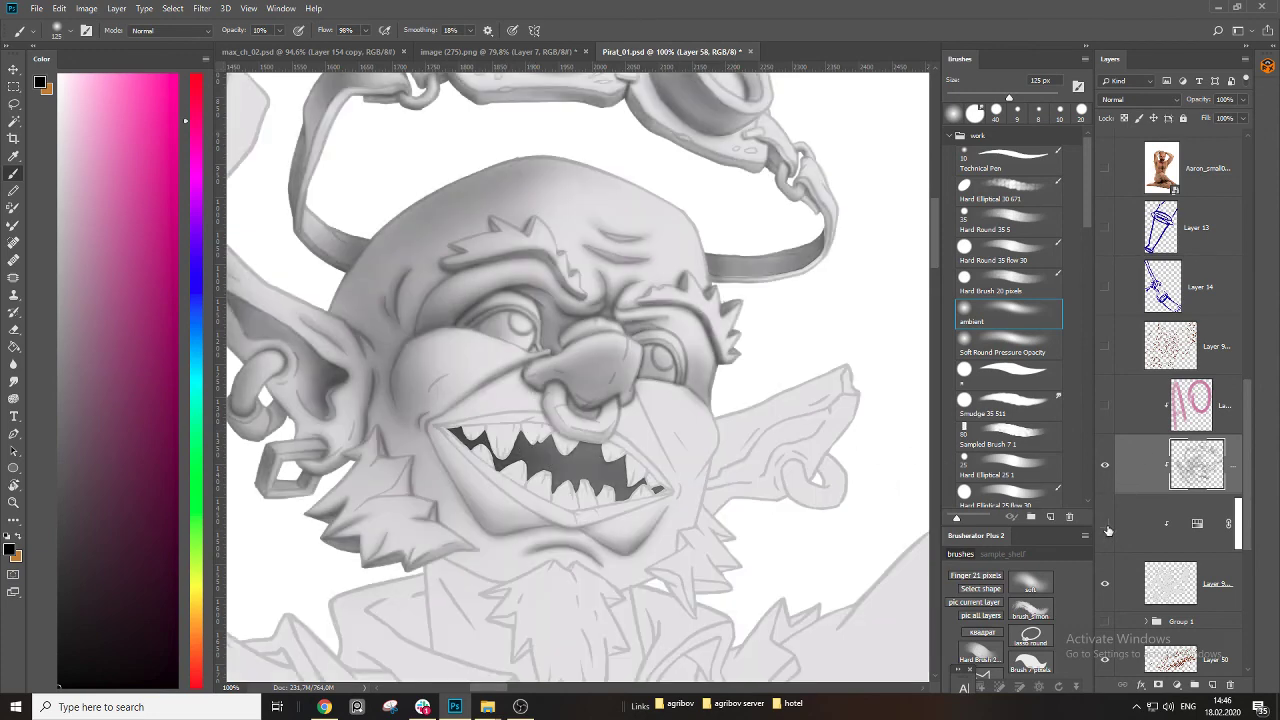
pyautogui.moveTo(774, 453)
pyautogui.mouseDown()
pyautogui.moveTo(738, 455)
pyautogui.moveTo(768, 456)
pyautogui.mouseUp()
pyautogui.press('b')
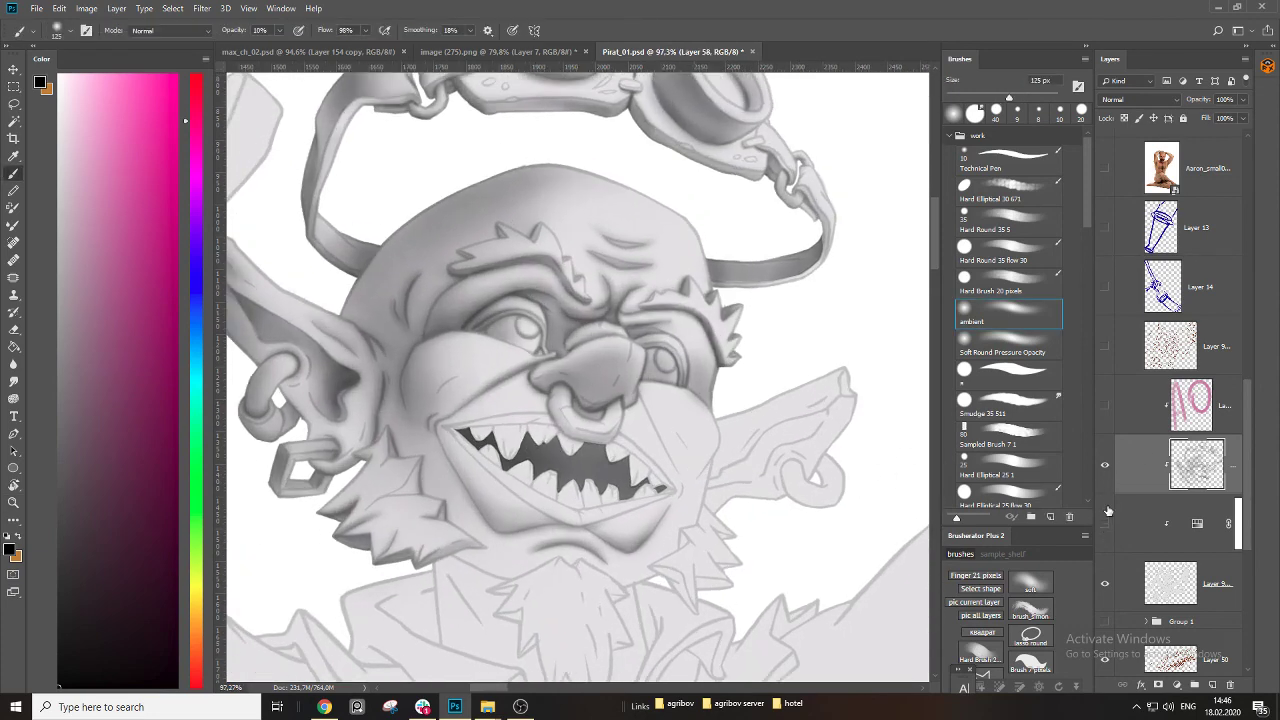
pyautogui.click(1105, 468)
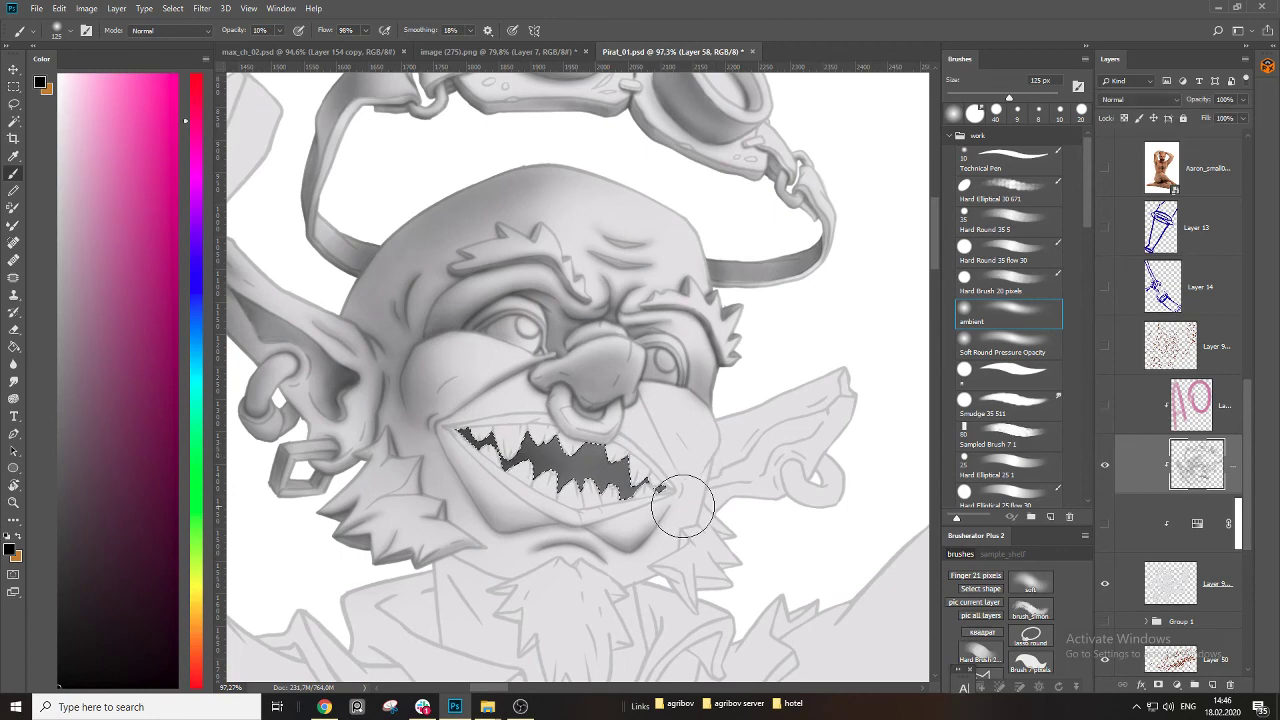
pyautogui.moveTo(571, 524); pyautogui.dragTo(610, 524)
# Shade the skin where the nostril meets the nose ring with the ambient brush, between 9 px and 20 px.
pyautogui.press('[')
pyautogui.press('[')
pyautogui.press('[')
pyautogui.press('[')
pyautogui.press('[')
pyautogui.press('[')
pyautogui.press('[')
pyautogui.press('[')
pyautogui.press('[')
pyautogui.press('[')
pyautogui.press('[')
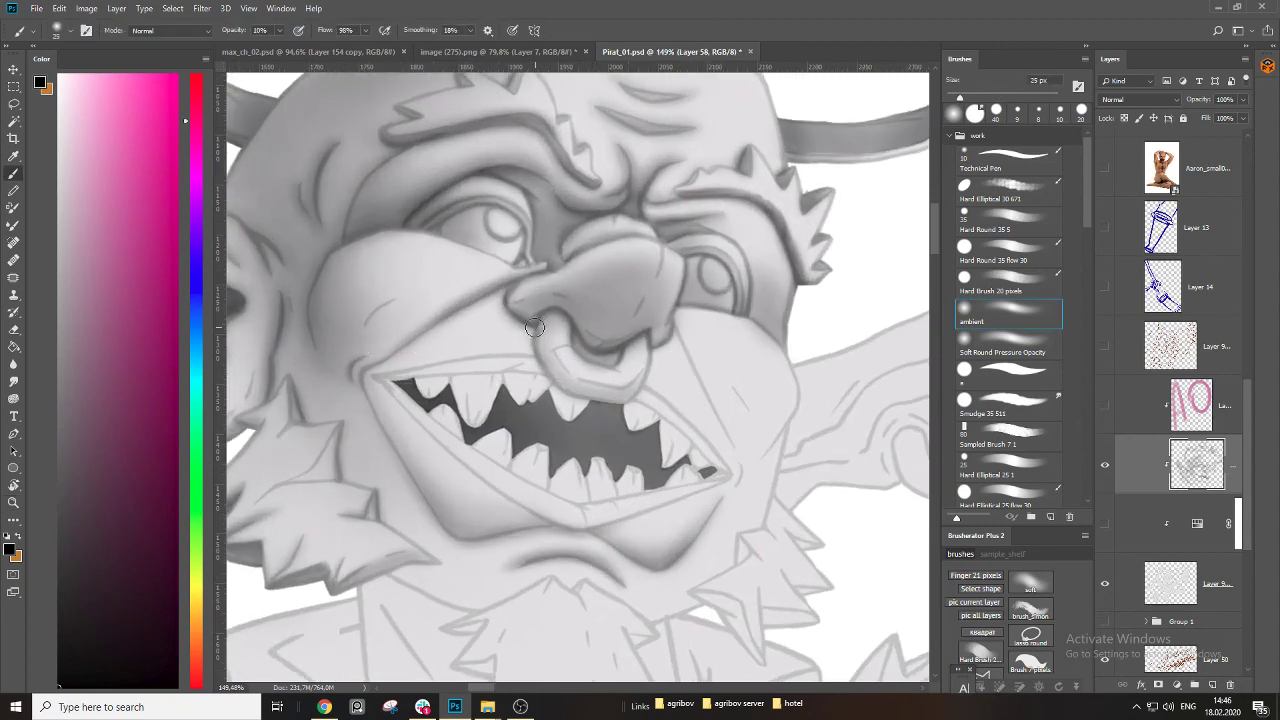
pyautogui.scroll(4, 557, 372)
pyautogui.press('[')
pyautogui.press('[')
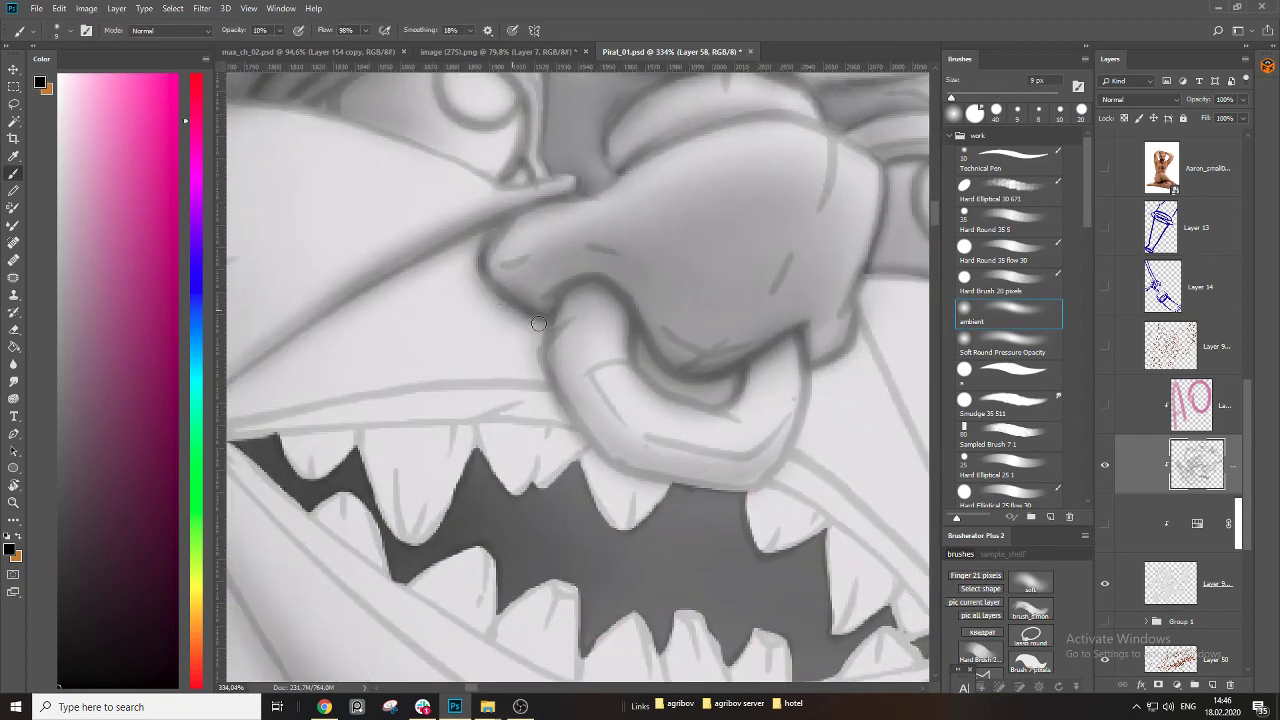
pyautogui.press(']')
pyautogui.press(']')
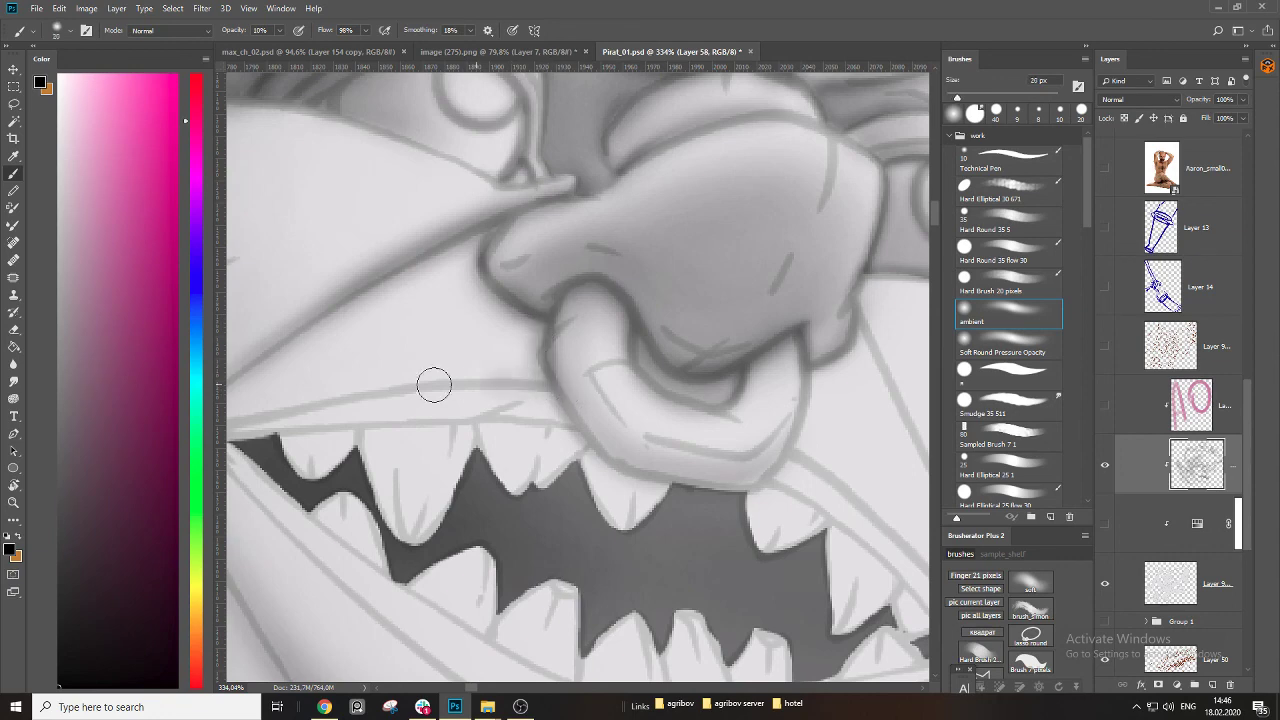
# Paint a thin shadow under the upper lip across the left upper teeth with the ambient brush at 8 to 10 px.
pyautogui.moveTo(391, 403); pyautogui.dragTo(597, 340)
pyautogui.press('[')
pyautogui.press('[')
pyautogui.press('[')
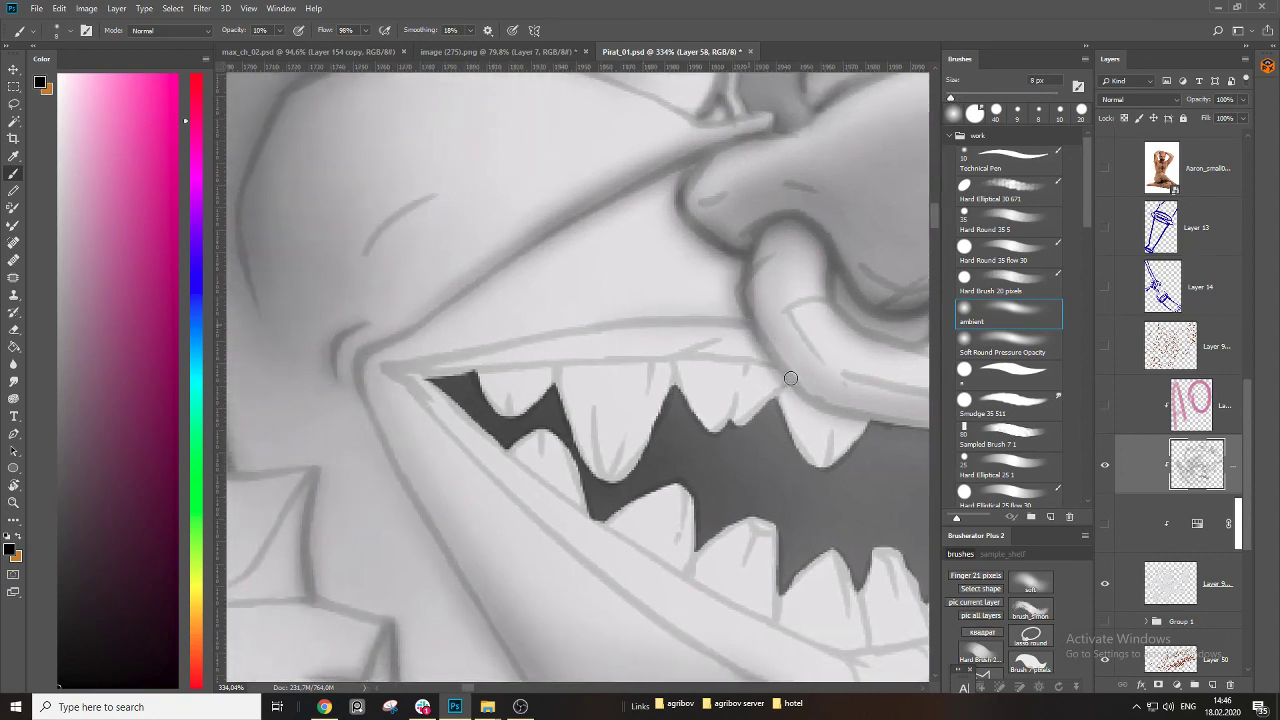
pyautogui.moveTo(774, 368)
pyautogui.mouseDown()
pyautogui.moveTo(646, 355)
pyautogui.moveTo(395, 375)
pyautogui.mouseUp()
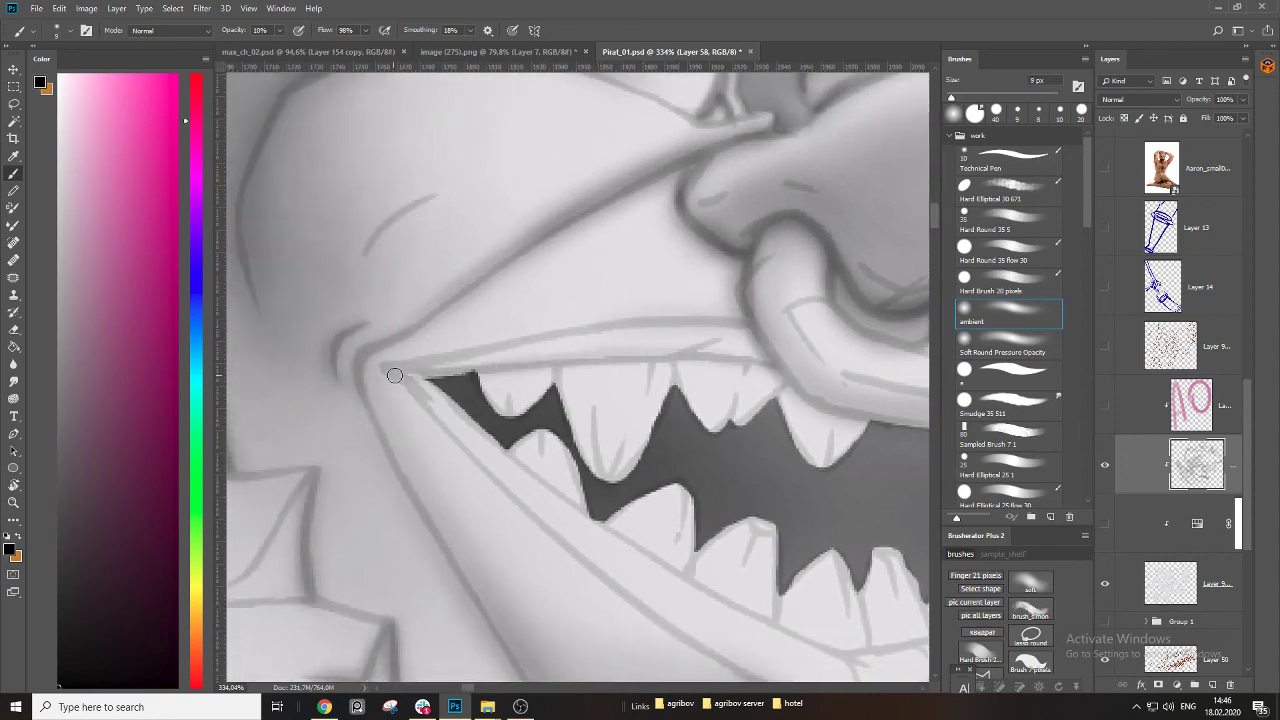
pyautogui.press(']')
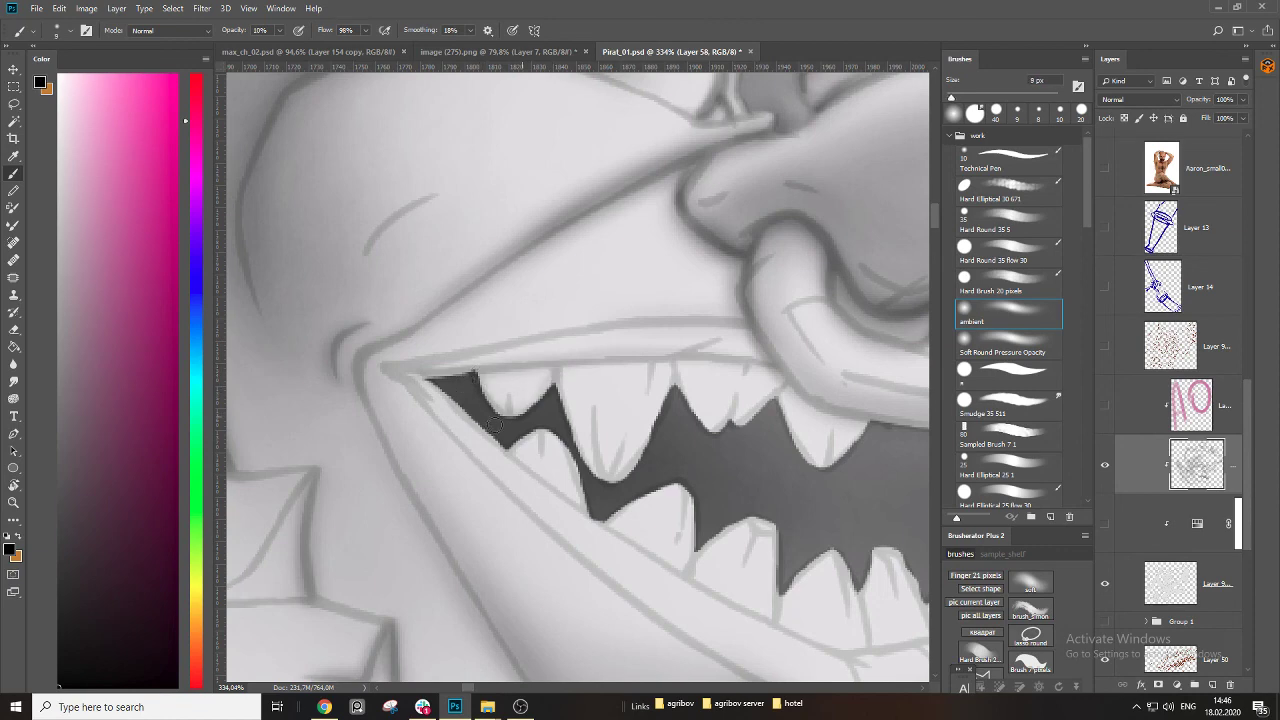
pyautogui.moveTo(457, 385); pyautogui.dragTo(795, 376)
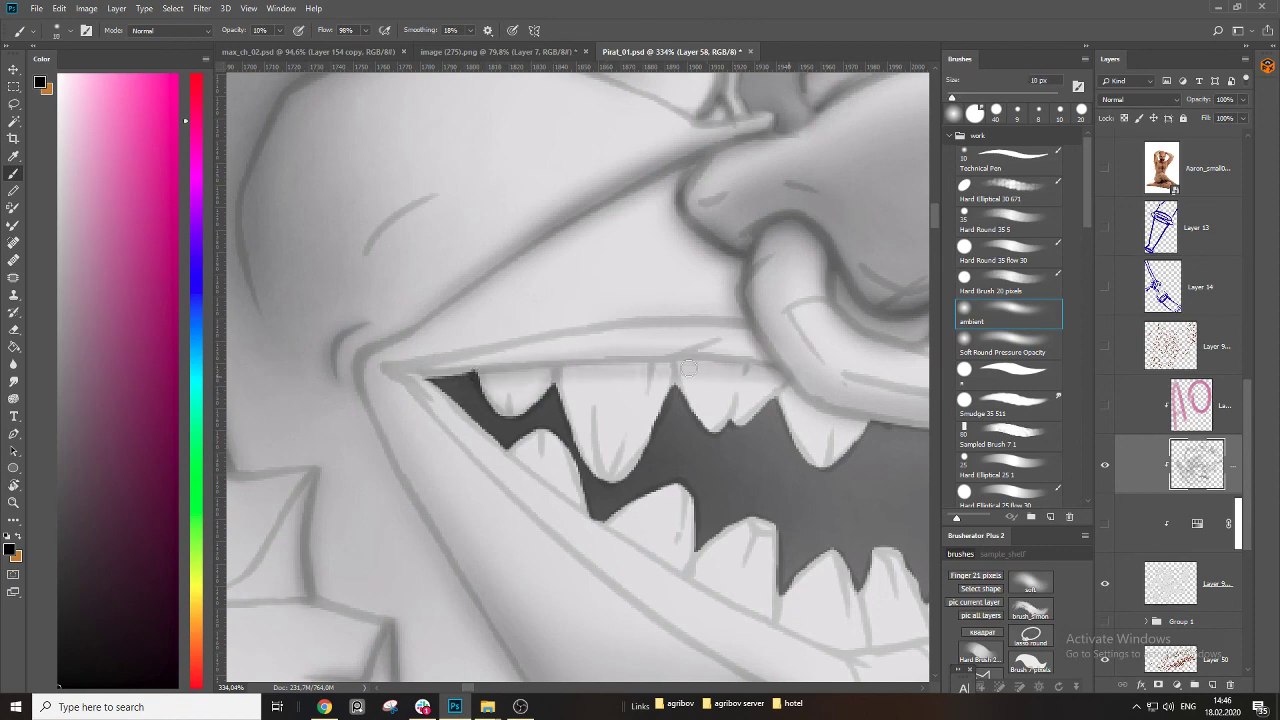
pyautogui.moveTo(474, 375)
pyautogui.mouseDown()
pyautogui.moveTo(624, 361)
pyautogui.moveTo(786, 374)
pyautogui.mouseUp()
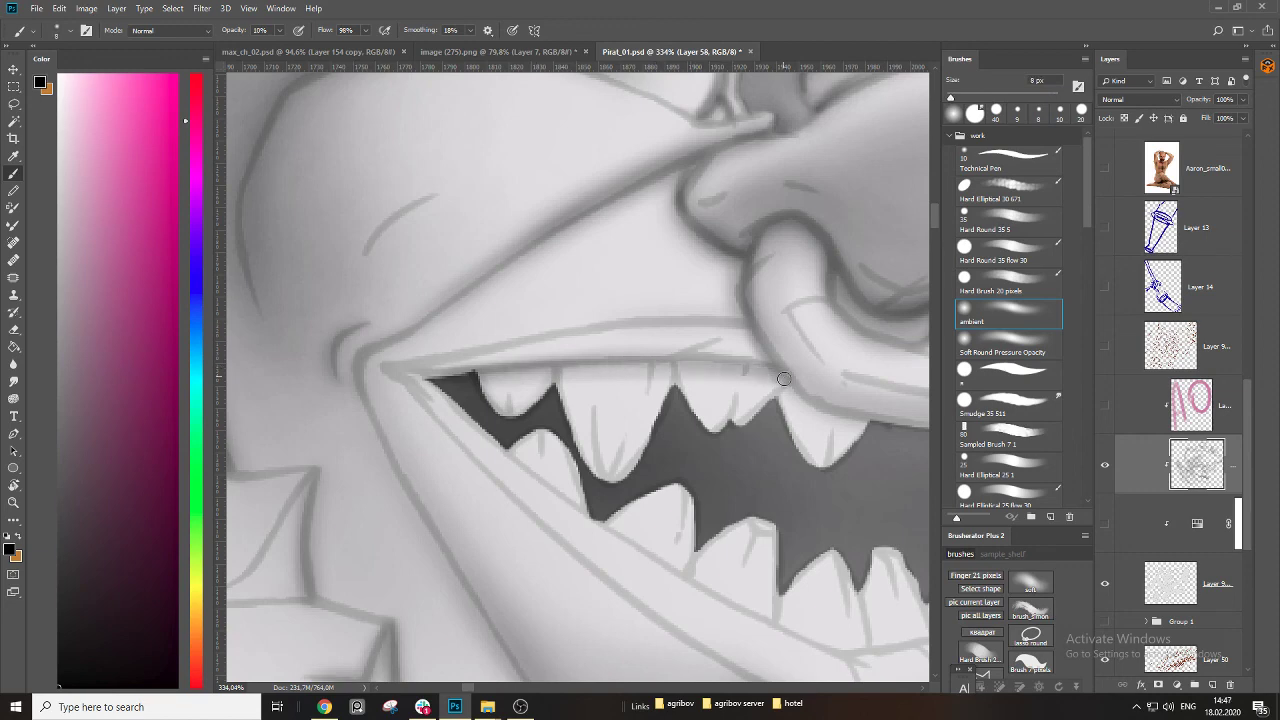
# Widen the lip shadow on the left upper teeth with a larger brush of 15 to 20 px.
pyautogui.press(']')
pyautogui.press(']')
pyautogui.press(']')
pyautogui.moveTo(481, 385)
pyautogui.mouseDown()
pyautogui.moveTo(603, 372)
pyautogui.moveTo(803, 380)
pyautogui.mouseUp()
pyautogui.press(']')
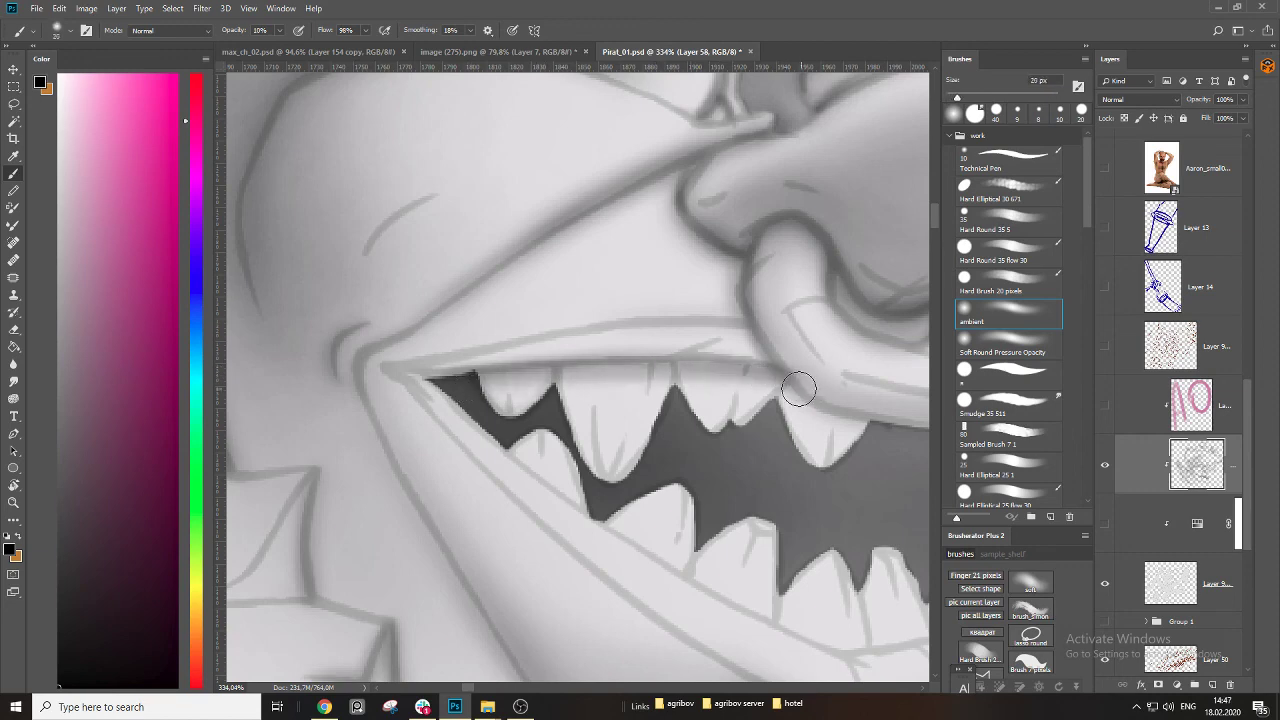
pyautogui.press('[')
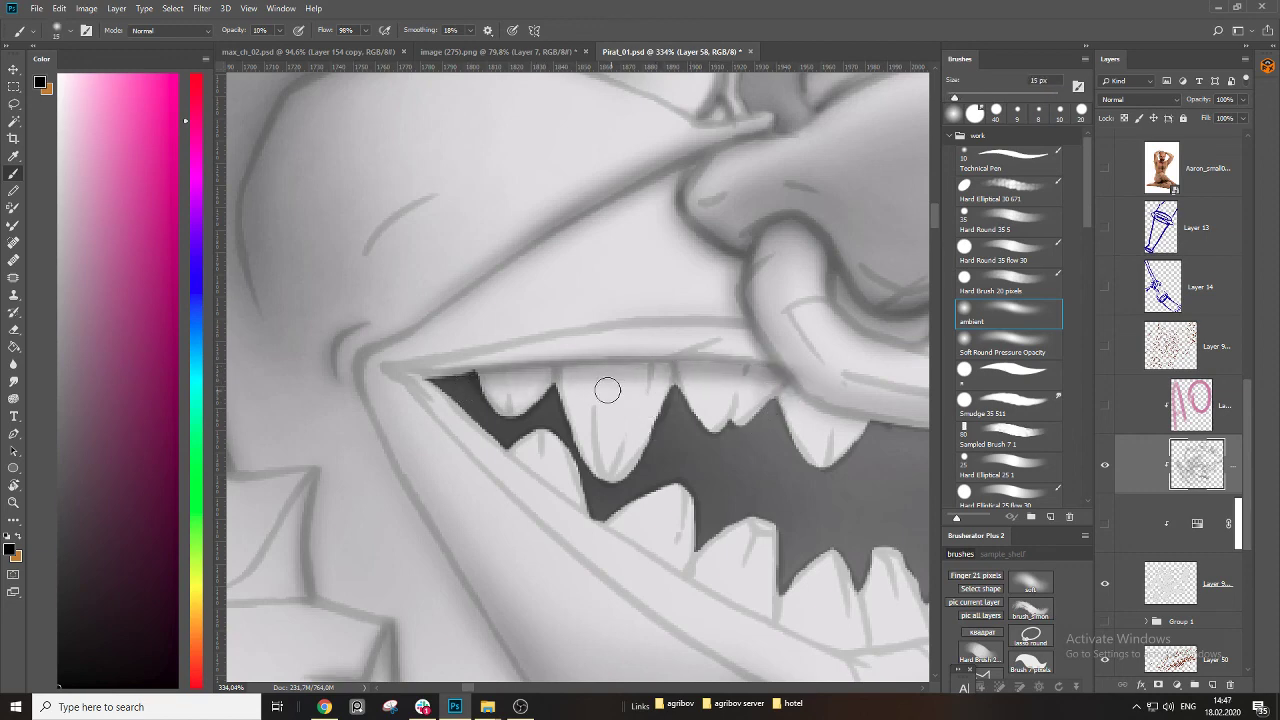
# Shade the right upper teeth along the lip line to the mouth corner with the brush at 9 px.
pyautogui.moveTo(580, 437)
pyautogui.mouseDown()
pyautogui.moveTo(517, 416)
pyautogui.moveTo(357, 441)
pyautogui.mouseUp()
pyautogui.press('[')
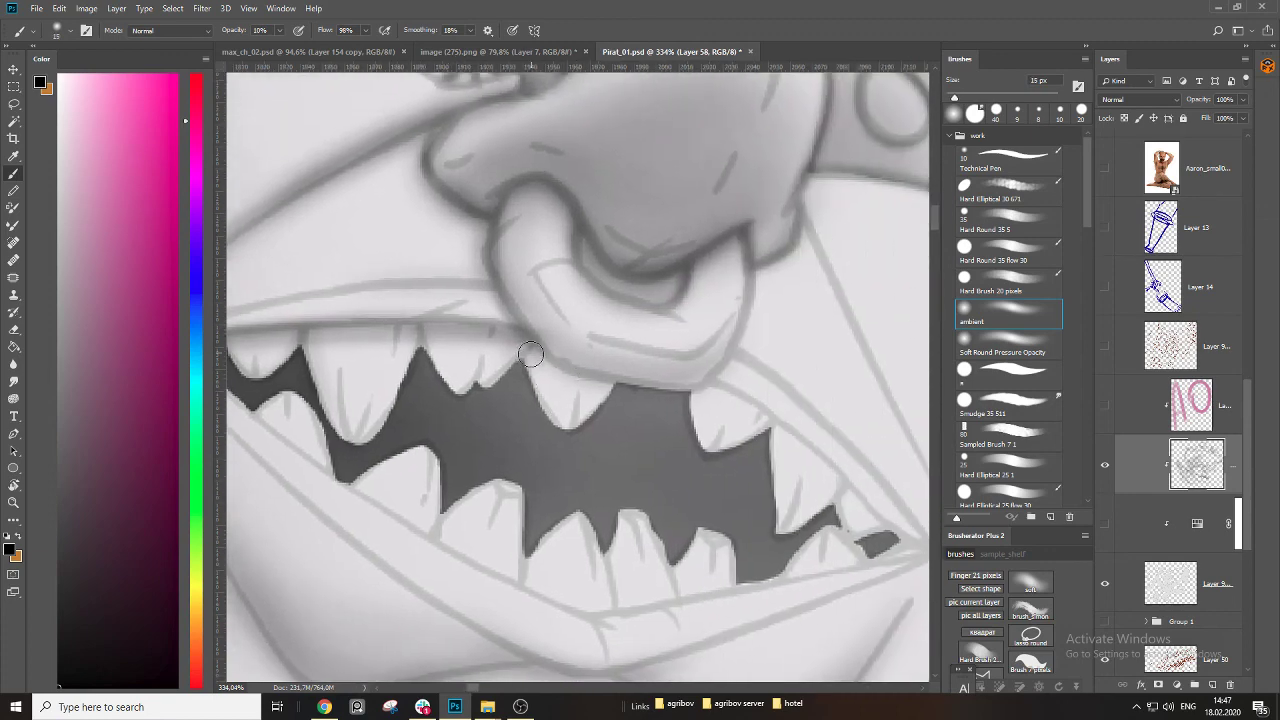
pyautogui.moveTo(722, 430); pyautogui.dragTo(589, 400)
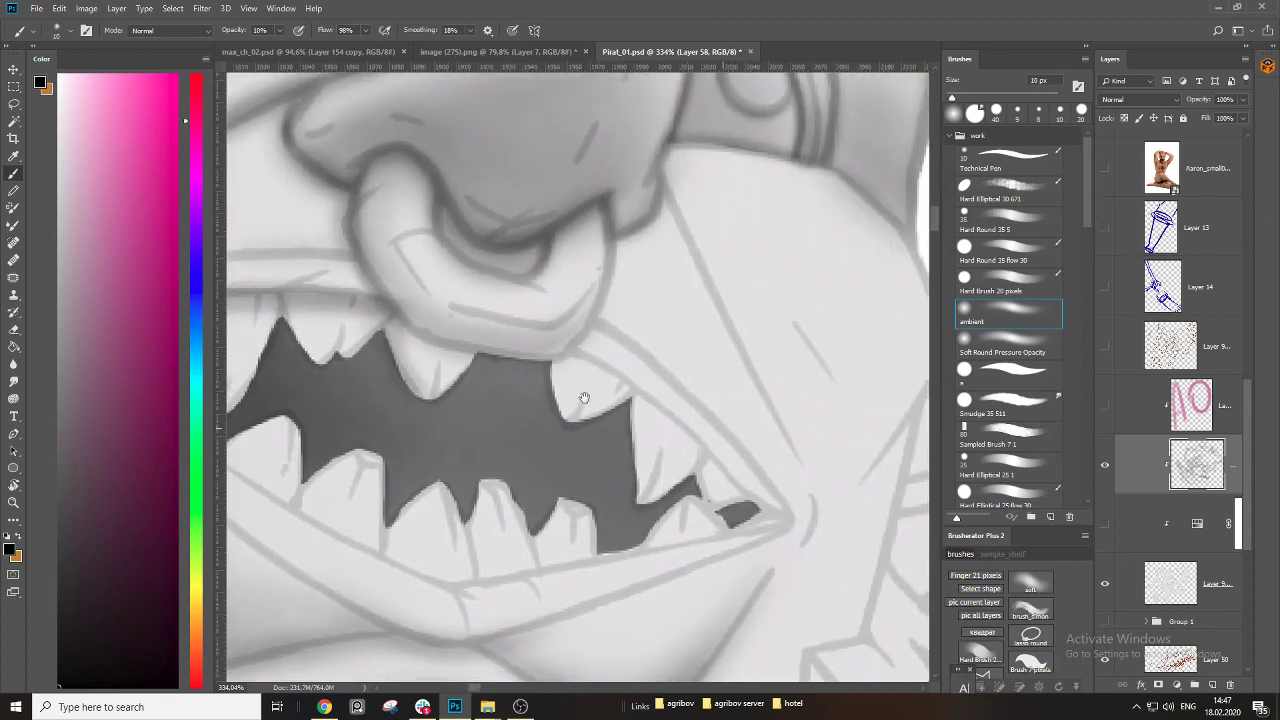
pyautogui.press('[')
pyautogui.moveTo(574, 356); pyautogui.dragTo(724, 462)
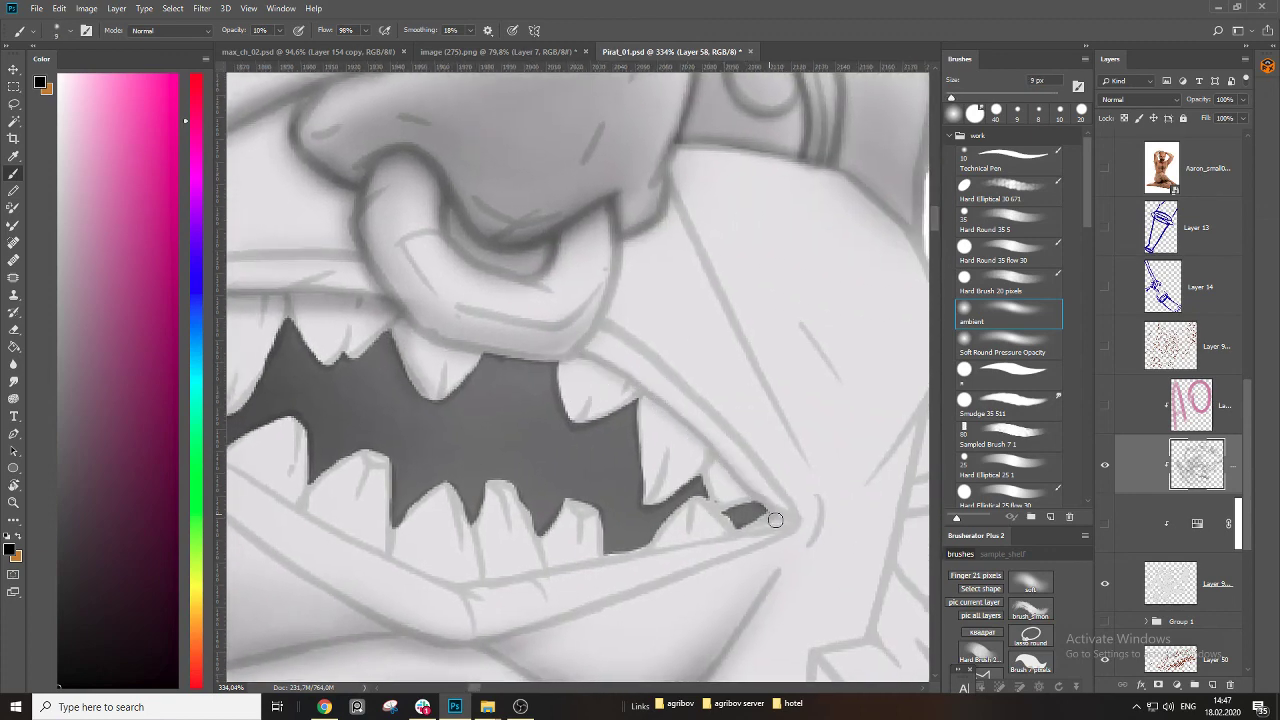
# Deepen the shading on the right upper teeth and start on the lower teeth with the brush at 15 px.
pyautogui.moveTo(659, 431); pyautogui.dragTo(683, 354)
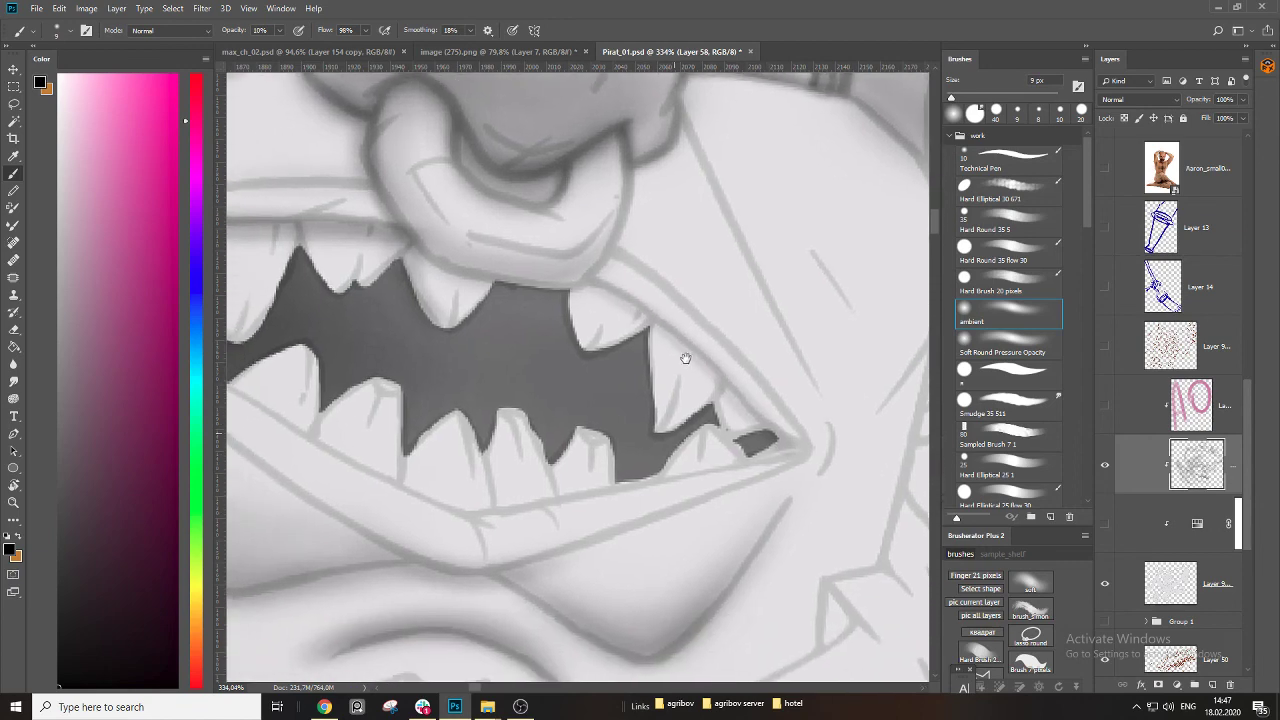
pyautogui.press(']')
pyautogui.press(']')
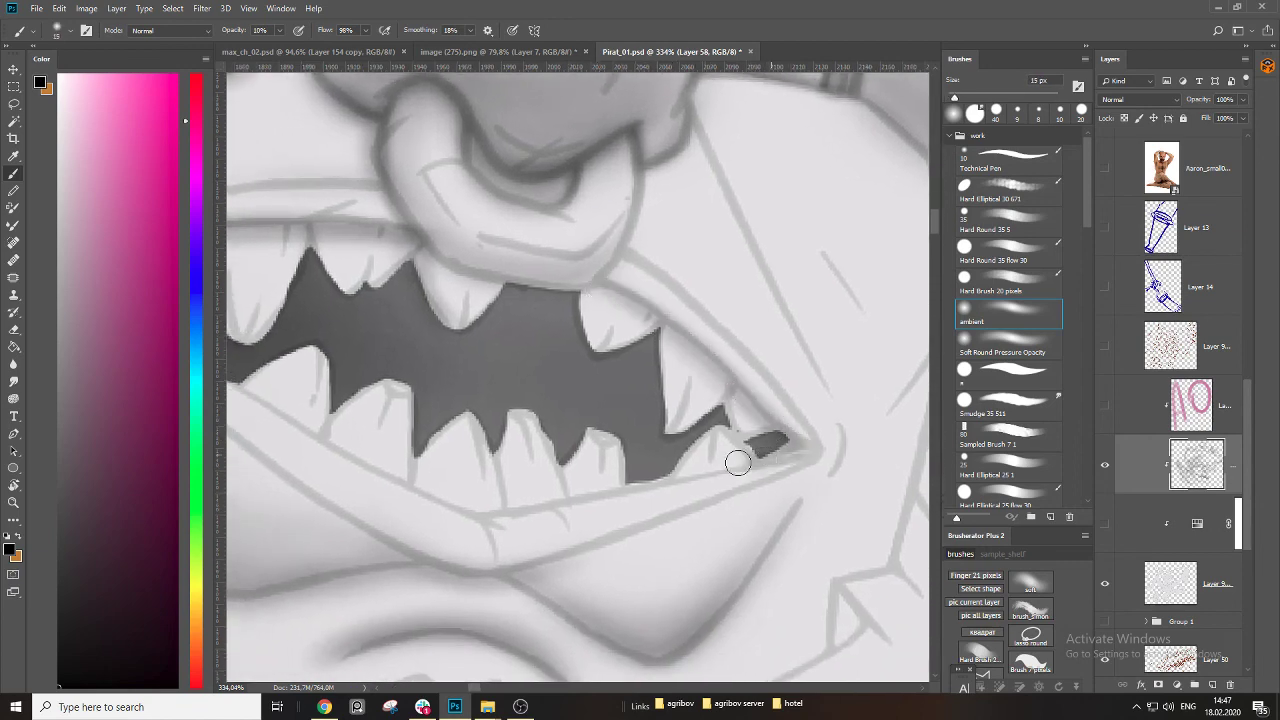
pyautogui.moveTo(586, 480)
pyautogui.mouseDown()
pyautogui.moveTo(646, 413)
pyautogui.moveTo(626, 437)
pyautogui.mouseUp()
pyautogui.moveTo(576, 362)
pyautogui.mouseDown()
pyautogui.moveTo(550, 394)
pyautogui.moveTo(562, 425)
pyautogui.mouseUp()
pyautogui.moveTo(525, 348)
pyautogui.mouseDown()
pyautogui.moveTo(474, 424)
pyautogui.moveTo(589, 420)
pyautogui.moveTo(522, 359)
pyautogui.moveTo(495, 391)
pyautogui.moveTo(583, 427)
pyautogui.mouseUp()
pyautogui.press(']')
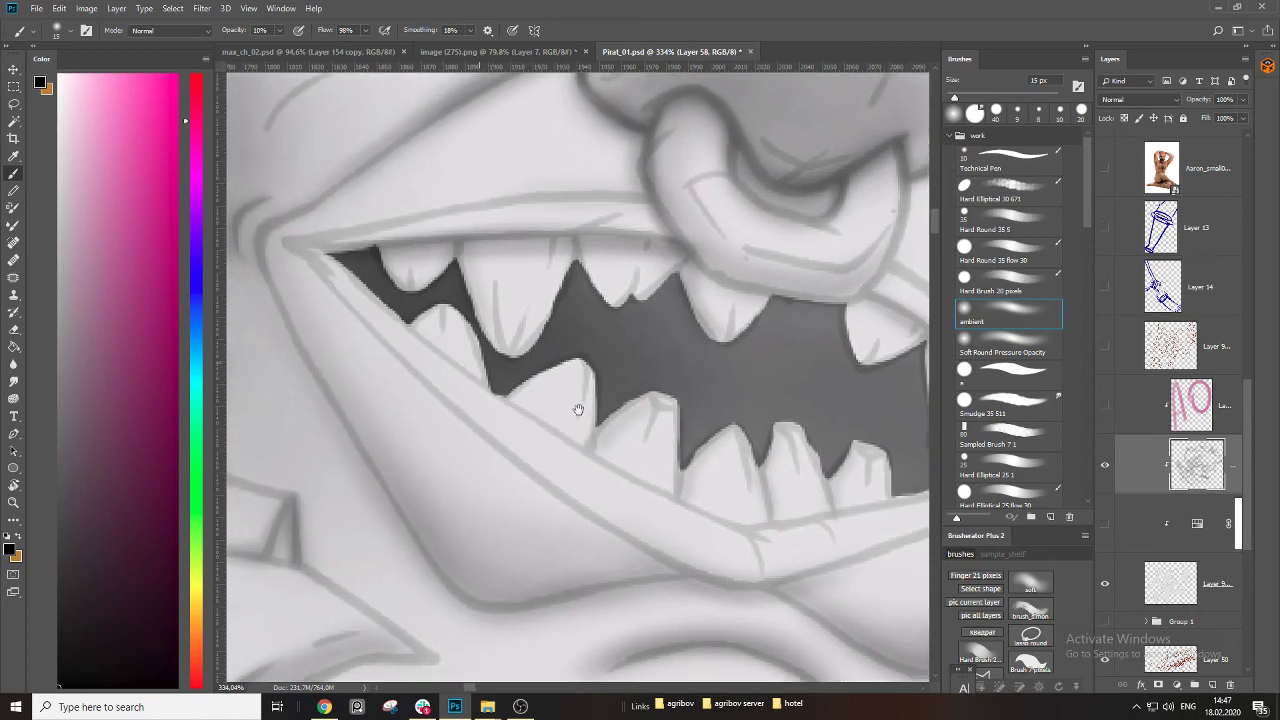
# Shade the left lower teeth with the ambient brush, enlarging it from 15 px to 20 px.
pyautogui.press('[')
pyautogui.moveTo(578, 362)
pyautogui.mouseDown()
pyautogui.moveTo(522, 390)
pyautogui.moveTo(583, 428)
pyautogui.mouseUp()
pyautogui.press(']')
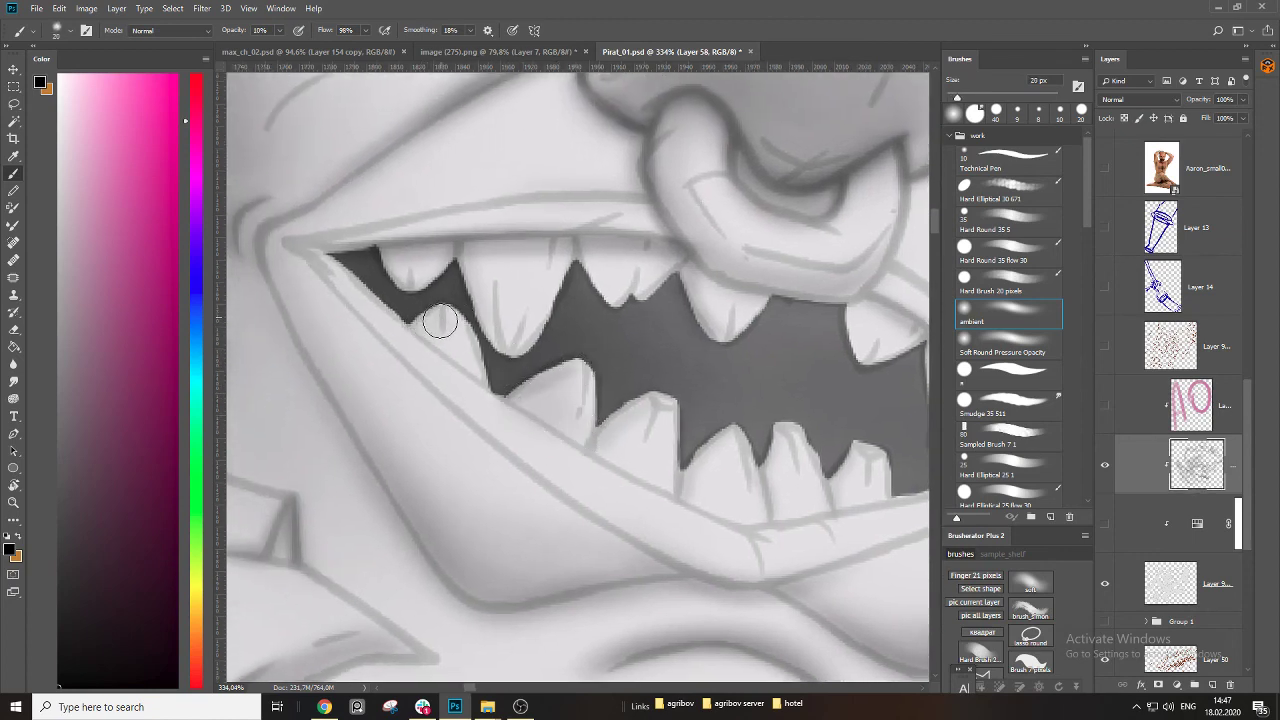
pyautogui.moveTo(429, 328); pyautogui.dragTo(494, 388)
# Darken the bases and edges of the lower teeth along the lip to the right mouth corner, reducing the brush to 6 px.
pyautogui.press('[')
pyautogui.press('[')
pyautogui.press('[')
pyautogui.moveTo(408, 321)
pyautogui.mouseDown()
pyautogui.moveTo(510, 410)
pyautogui.moveTo(692, 501)
pyautogui.moveTo(579, 438)
pyautogui.moveTo(614, 456)
pyautogui.moveTo(716, 422)
pyautogui.mouseUp()
pyautogui.press('[')
pyautogui.press(']')
pyautogui.press('[')
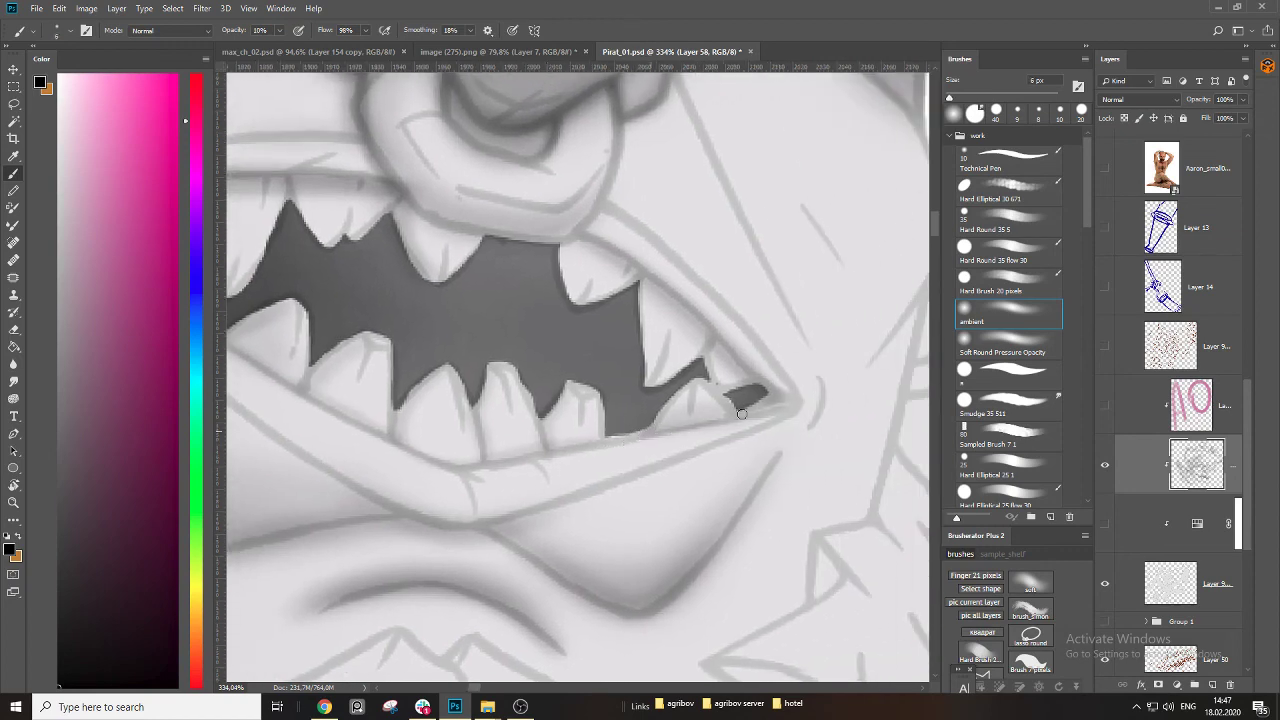
pyautogui.moveTo(625, 381); pyautogui.dragTo(898, 480)
pyautogui.moveTo(654, 370)
pyautogui.mouseDown()
pyautogui.moveTo(779, 442)
pyautogui.moveTo(691, 388)
pyautogui.moveTo(704, 412)
pyautogui.moveTo(662, 408)
pyautogui.moveTo(625, 338)
pyautogui.moveTo(654, 391)
pyautogui.moveTo(643, 358)
pyautogui.moveTo(656, 386)
pyautogui.mouseUp()
# Undo the last two brush strokes on the teeth.
pyautogui.press(']')
pyautogui.press(']')
pyautogui.press(']')
pyautogui.press(']')
pyautogui.press(']')
pyautogui.press('[')
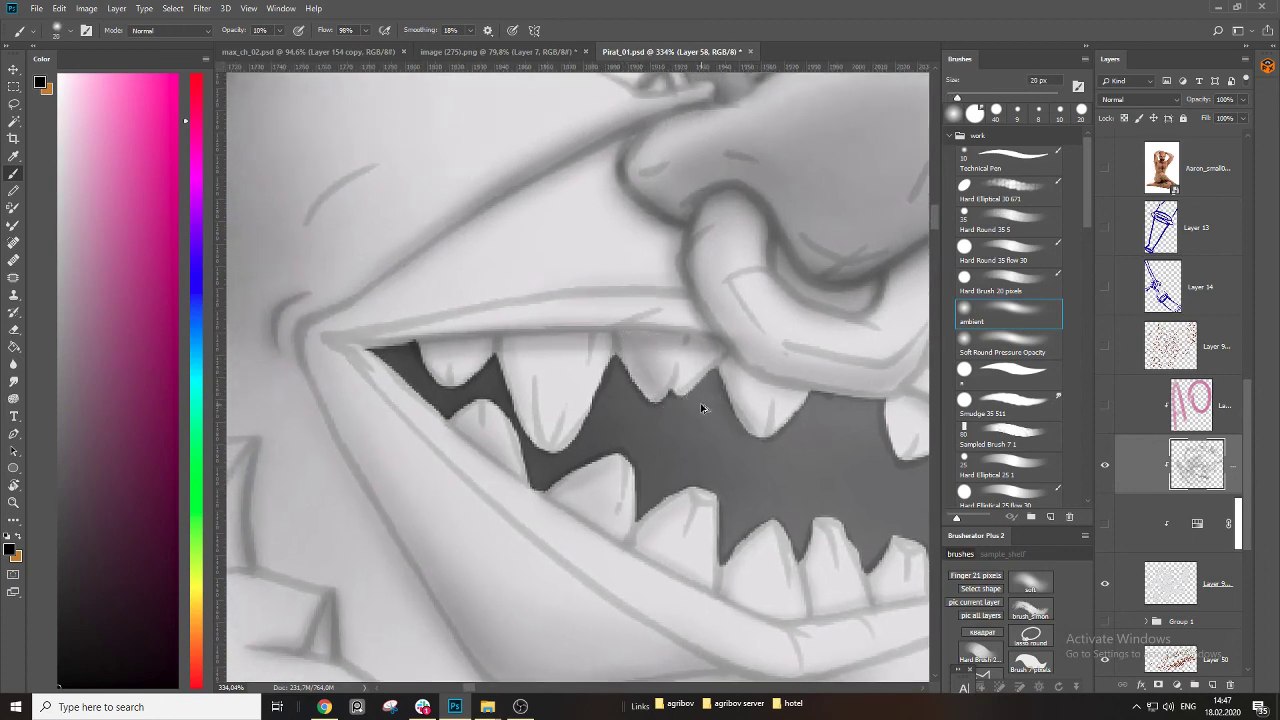
pyautogui.hotkey('ctrl', 'z')
pyautogui.hotkey('ctrl', 'z')
# Shade the sides of the large left upper fang with the ambient brush at varying sizes, finishing at 10 px.
pyautogui.press('[')
pyautogui.press('[')
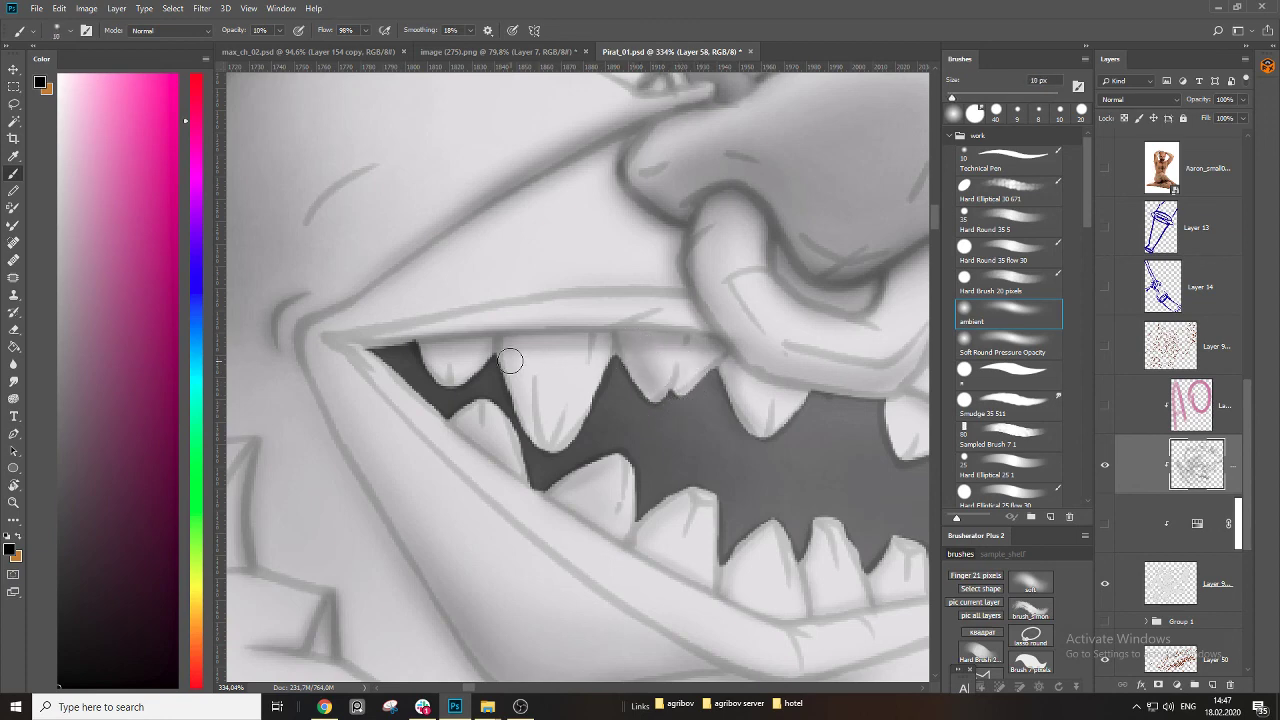
pyautogui.press(']')
pyautogui.moveTo(512, 347); pyautogui.dragTo(552, 440)
pyautogui.press(']')
pyautogui.press(']')
pyautogui.moveTo(525, 345)
pyautogui.mouseDown()
pyautogui.moveTo(564, 460)
pyautogui.moveTo(551, 428)
pyautogui.moveTo(551, 443)
pyautogui.mouseUp()
pyautogui.press('[')
pyautogui.press('[')
pyautogui.moveTo(529, 349); pyautogui.dragTo(566, 441)
pyautogui.press('[')
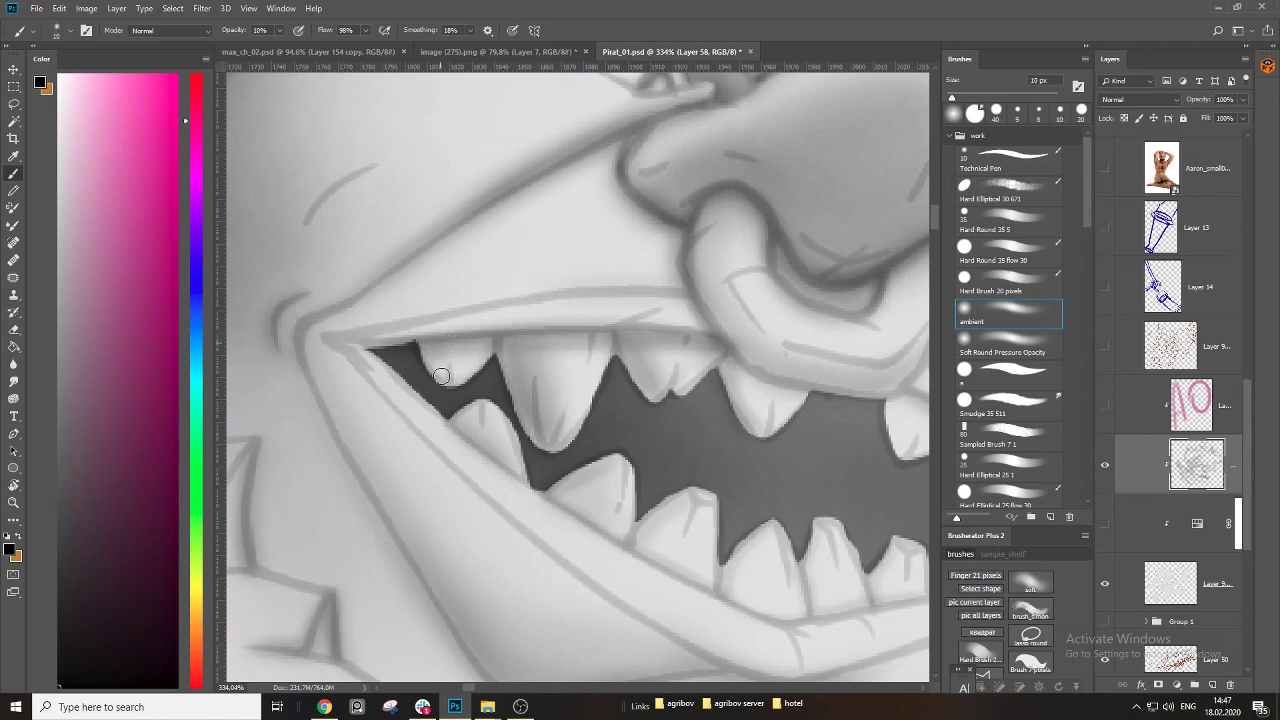
# Darken the bases of the left upper teeth beneath the upper lip with the ambient brush, varying it between 8 and 15 px.
pyautogui.moveTo(432, 350)
pyautogui.mouseDown()
pyautogui.moveTo(450, 380)
pyautogui.moveTo(444, 345)
pyautogui.moveTo(469, 374)
pyautogui.moveTo(449, 368)
pyautogui.moveTo(452, 345)
pyautogui.moveTo(472, 362)
pyautogui.moveTo(418, 346)
pyautogui.moveTo(642, 347)
pyautogui.mouseUp()
pyautogui.press('[')
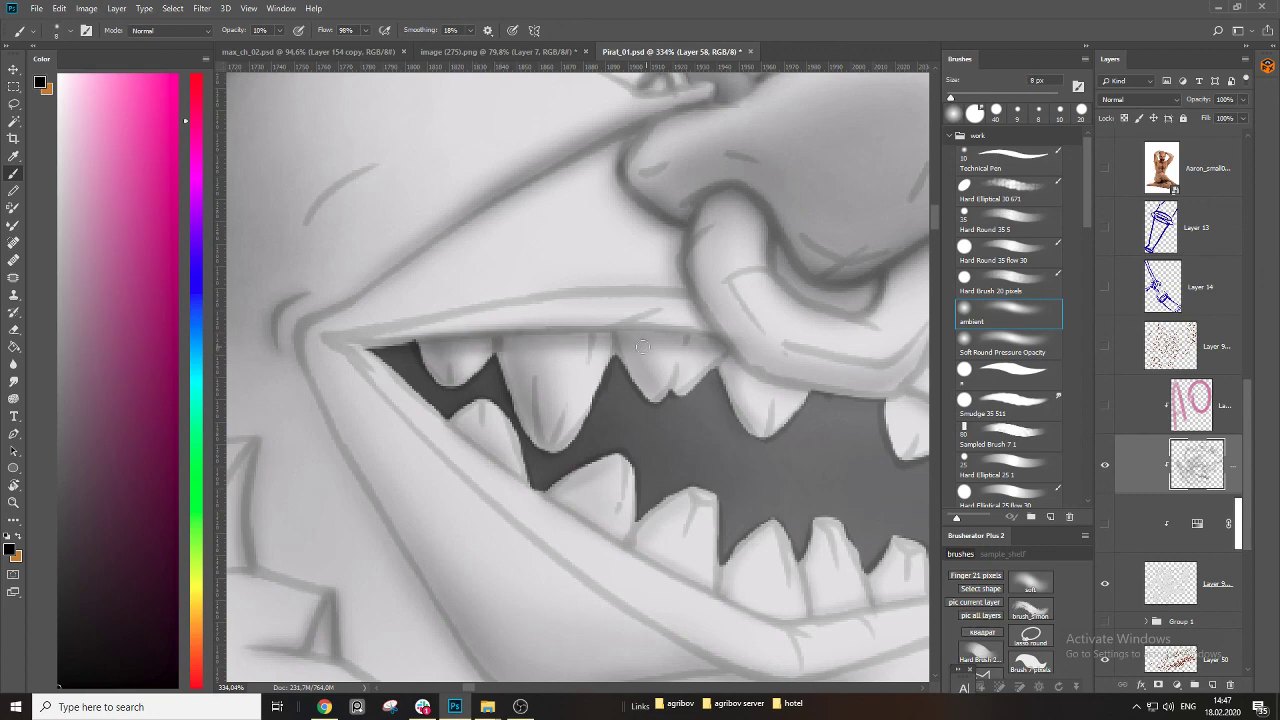
pyautogui.moveTo(568, 334); pyautogui.dragTo(704, 336)
pyautogui.moveTo(510, 340); pyautogui.dragTo(730, 344)
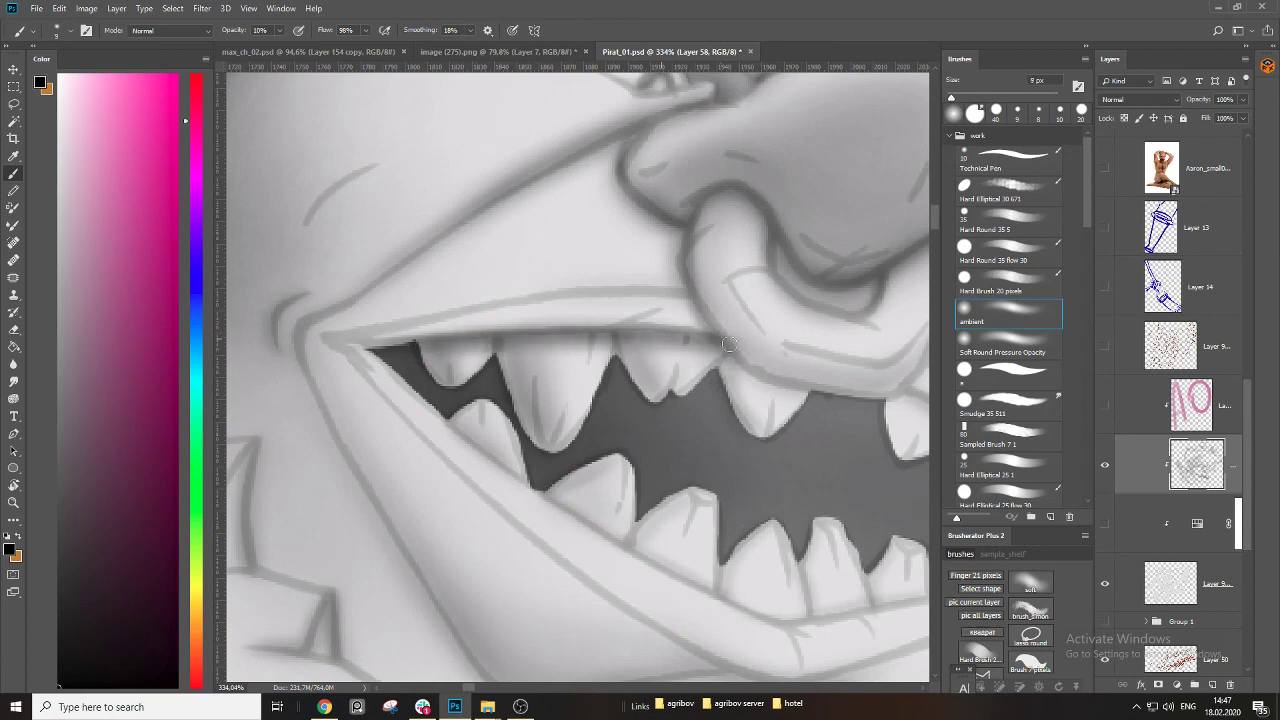
pyautogui.press(']')
pyautogui.press(']')
pyautogui.moveTo(530, 346)
pyautogui.mouseDown()
pyautogui.moveTo(629, 364)
pyautogui.moveTo(493, 367)
pyautogui.mouseUp()
pyautogui.moveTo(608, 345); pyautogui.dragTo(514, 340)
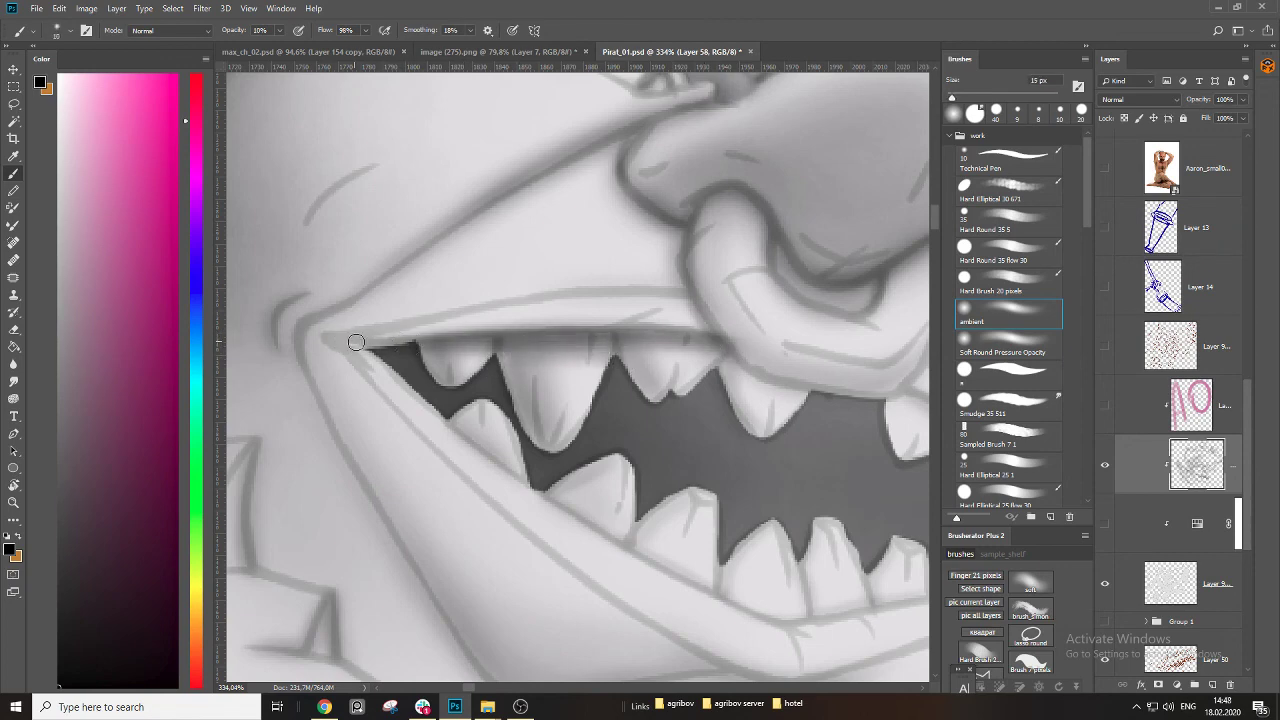
pyautogui.moveTo(362, 343); pyautogui.dragTo(734, 355)
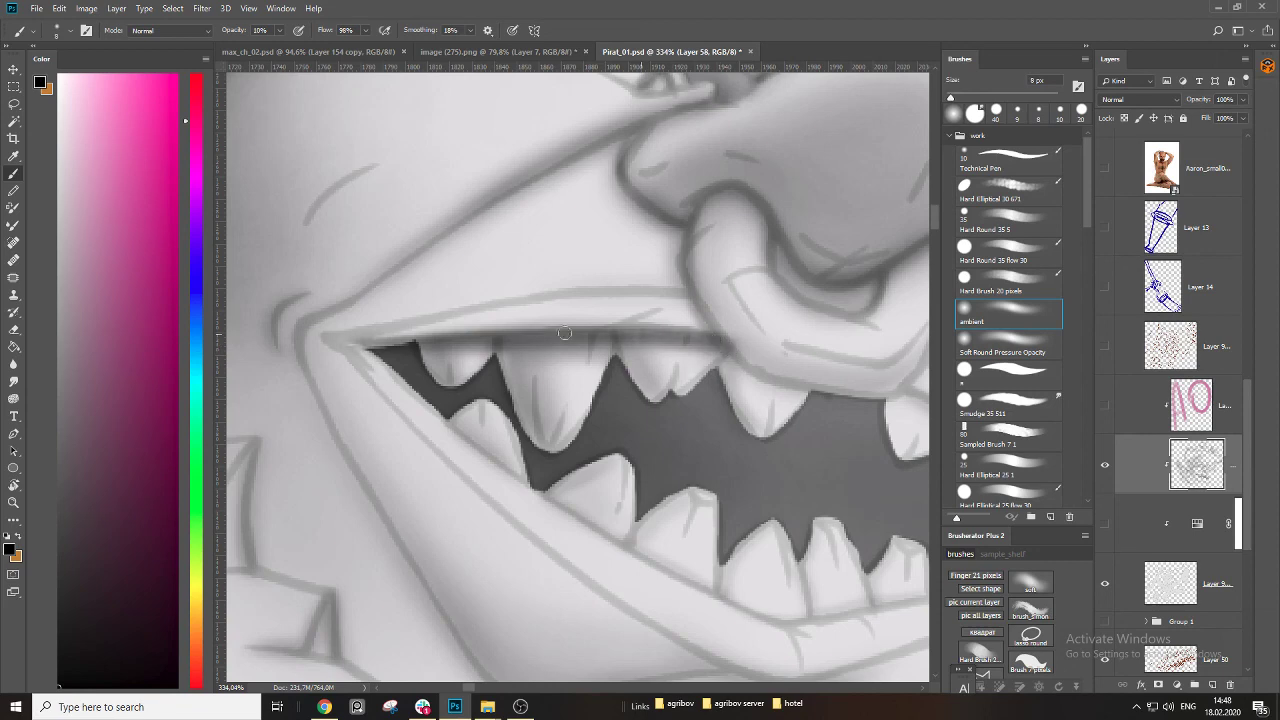
# Extend the shadow beneath the upper lip past the nose ring and across the right upper teeth.
pyautogui.moveTo(669, 396)
pyautogui.mouseDown()
pyautogui.moveTo(691, 400)
pyautogui.moveTo(520, 369)
pyautogui.mouseUp()
pyautogui.moveTo(575, 326); pyautogui.dragTo(656, 364)
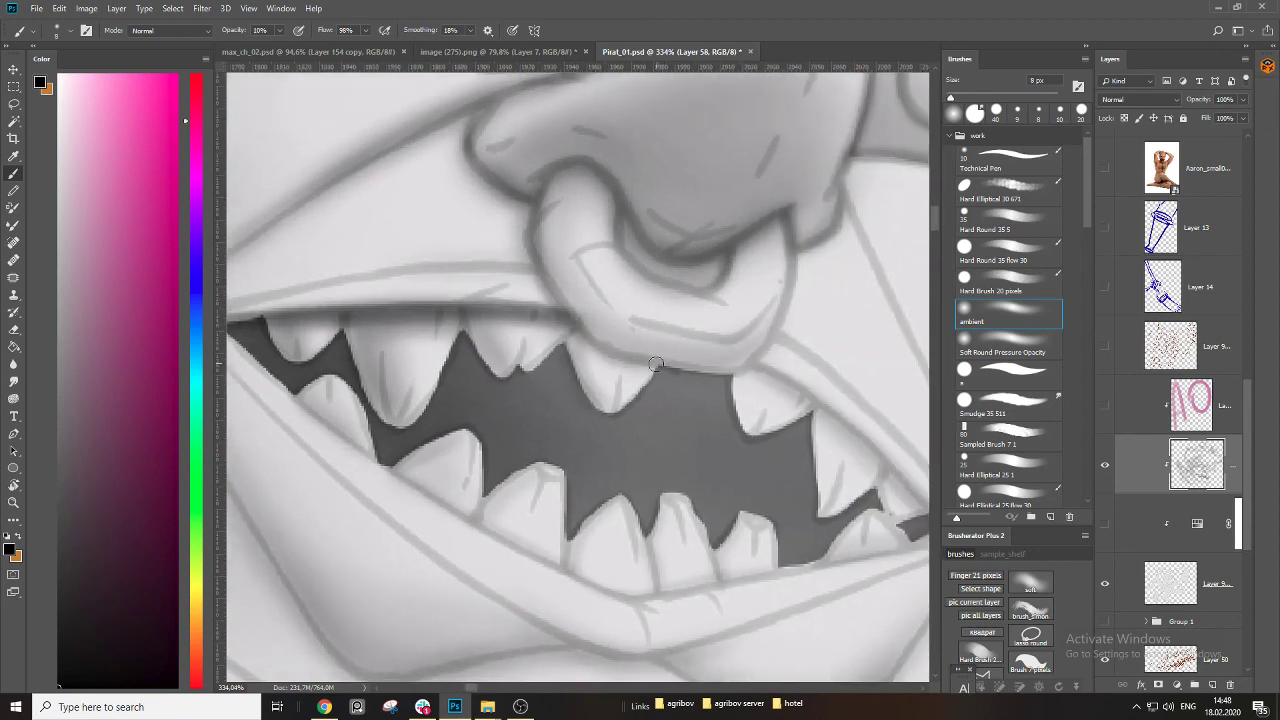
pyautogui.moveTo(567, 330); pyautogui.dragTo(638, 360)
pyautogui.moveTo(752, 370)
pyautogui.mouseDown()
pyautogui.moveTo(854, 444)
pyautogui.moveTo(700, 427)
pyautogui.mouseUp()
pyautogui.press('r')
pyautogui.moveTo(443, 414)
pyautogui.mouseDown()
pyautogui.moveTo(498, 495)
pyautogui.moveTo(486, 484)
pyautogui.mouseUp()
pyautogui.moveTo(572, 400); pyautogui.dragTo(494, 472)
pyautogui.press('b')
pyautogui.moveTo(496, 401)
pyautogui.mouseDown()
pyautogui.moveTo(713, 421)
pyautogui.moveTo(615, 397)
pyautogui.moveTo(470, 402)
pyautogui.moveTo(619, 406)
pyautogui.moveTo(716, 430)
pyautogui.mouseUp()
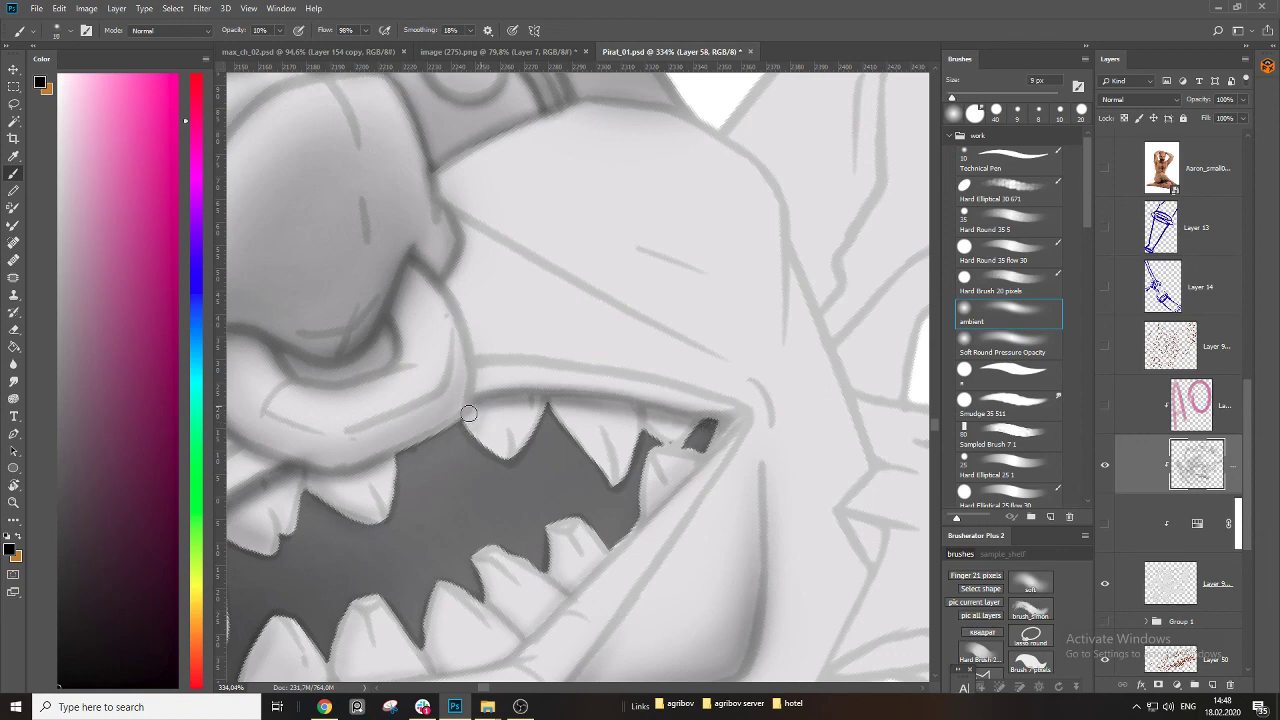
# Shade the sides of the two large upper fangs right of the nose ring with the ambient brush at about 15 px.
pyautogui.press(']')
pyautogui.press(']')
pyautogui.moveTo(469, 413)
pyautogui.mouseDown()
pyautogui.moveTo(510, 456)
pyautogui.moveTo(480, 409)
pyautogui.moveTo(499, 447)
pyautogui.moveTo(486, 410)
pyautogui.moveTo(506, 422)
pyautogui.moveTo(512, 450)
pyautogui.moveTo(480, 413)
pyautogui.moveTo(511, 409)
pyautogui.moveTo(535, 451)
pyautogui.moveTo(521, 415)
pyautogui.moveTo(468, 440)
pyautogui.moveTo(456, 432)
pyautogui.moveTo(506, 472)
pyautogui.moveTo(561, 473)
pyautogui.moveTo(528, 423)
pyautogui.moveTo(499, 412)
pyautogui.moveTo(507, 441)
pyautogui.mouseUp()
pyautogui.press('e')
pyautogui.press('b')
pyautogui.press('[')
pyautogui.moveTo(560, 408); pyautogui.dragTo(609, 467)
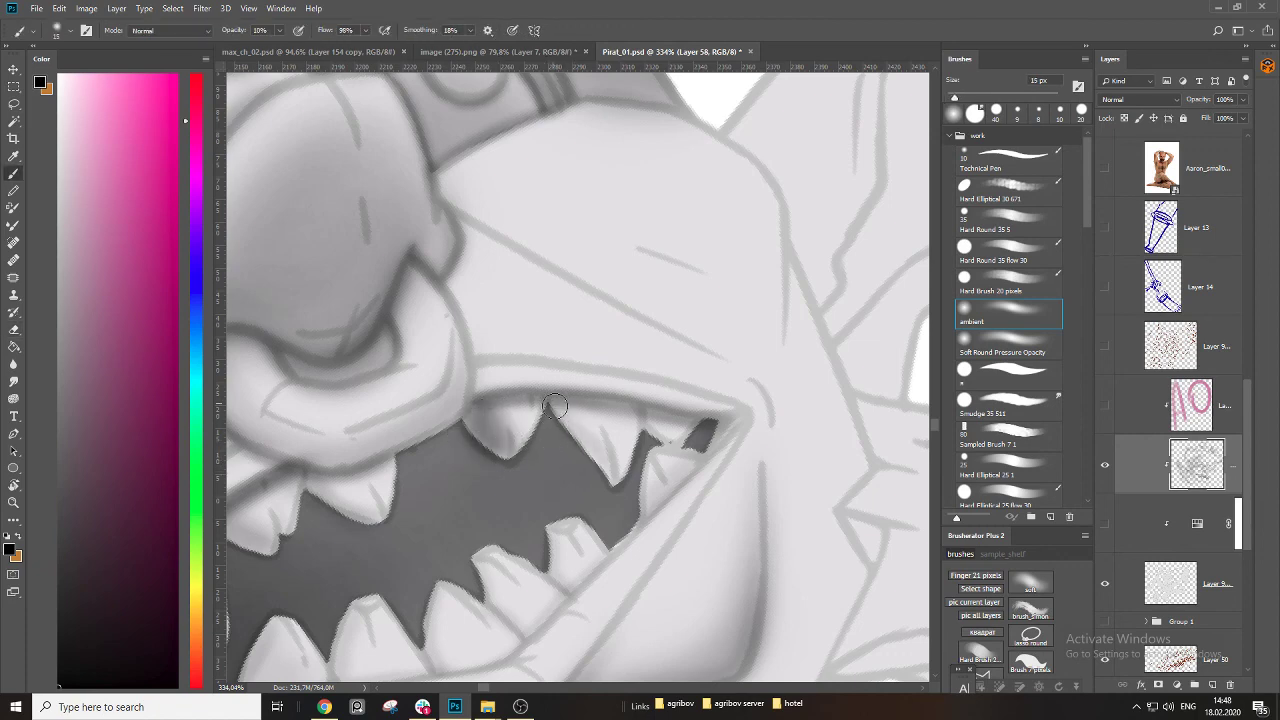
pyautogui.moveTo(555, 407); pyautogui.dragTo(619, 484)
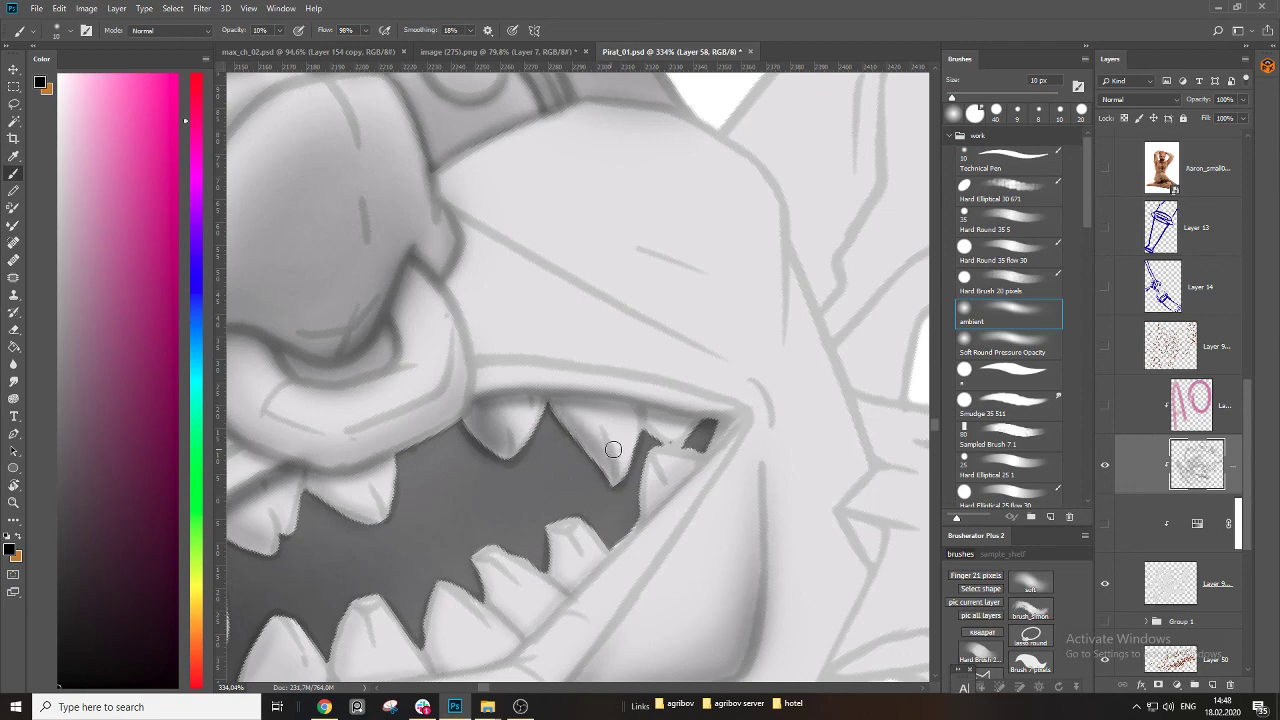
# Deepen the shadow at the bases and edges of the right upper teeth with a 10 px ambient brush.
pyautogui.press(']')
pyautogui.press('[')
pyautogui.moveTo(484, 401); pyautogui.dragTo(604, 403)
pyautogui.moveTo(479, 400)
pyautogui.mouseDown()
pyautogui.moveTo(724, 417)
pyautogui.moveTo(520, 399)
pyautogui.mouseUp()
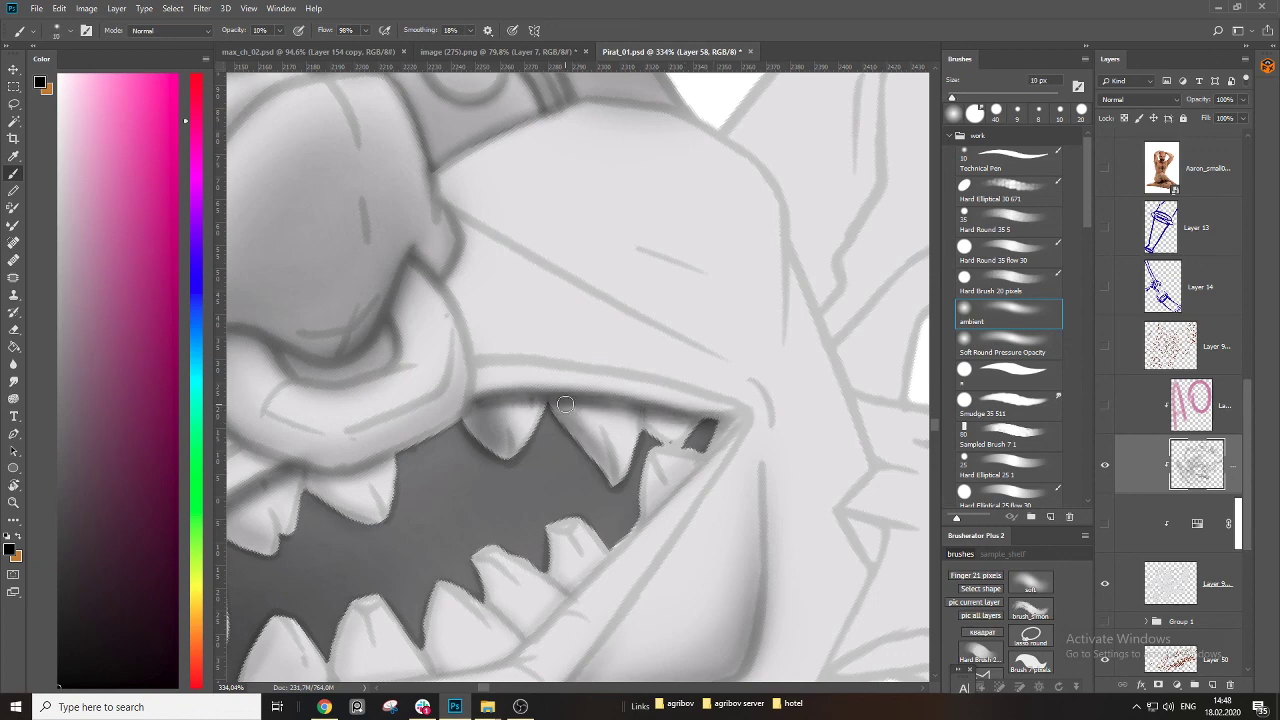
pyautogui.moveTo(565, 404); pyautogui.dragTo(621, 486)
pyautogui.press('Escape')
pyautogui.moveTo(650, 437)
pyautogui.mouseDown()
pyautogui.moveTo(577, 453)
pyautogui.moveTo(622, 420)
pyautogui.mouseUp()
# Show the adjustment layer below the shading layer and deepen the sides of the upper teeth, using 15 and 10 px brush sizes.
pyautogui.click(1105, 525)
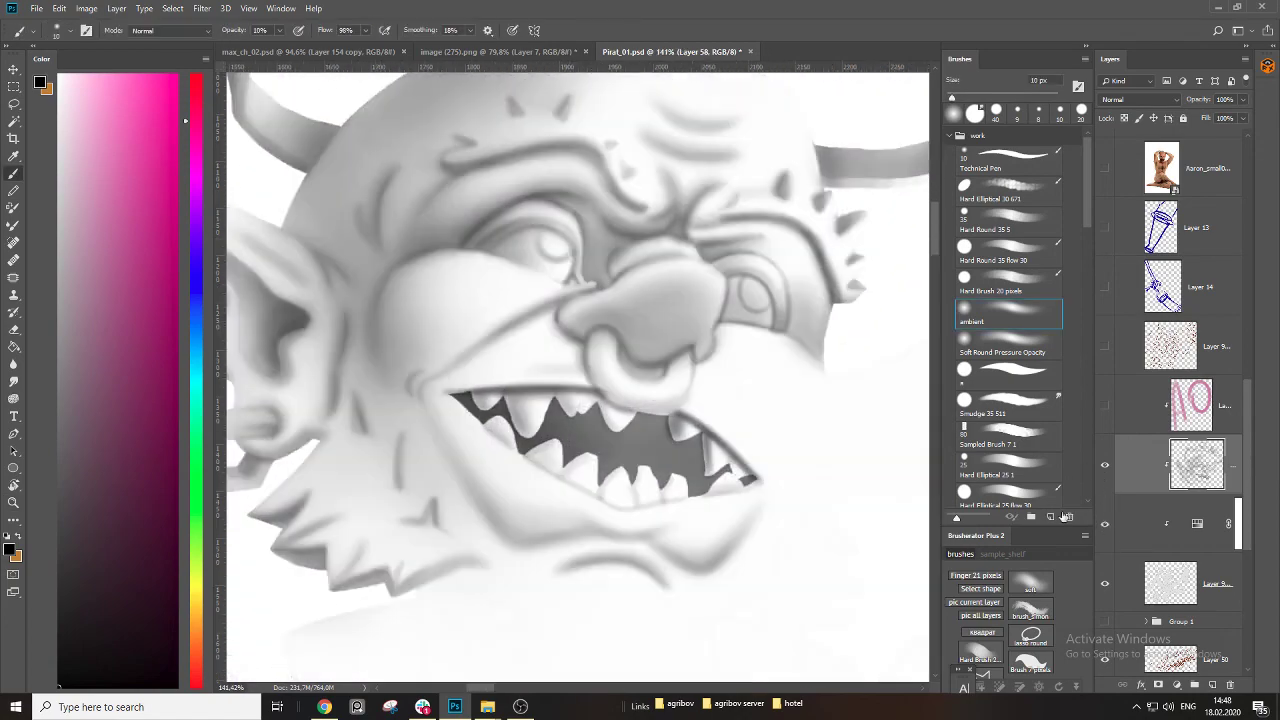
pyautogui.moveTo(696, 400)
pyautogui.mouseDown()
pyautogui.moveTo(622, 403)
pyautogui.moveTo(780, 408)
pyautogui.mouseUp()
pyautogui.press(']')
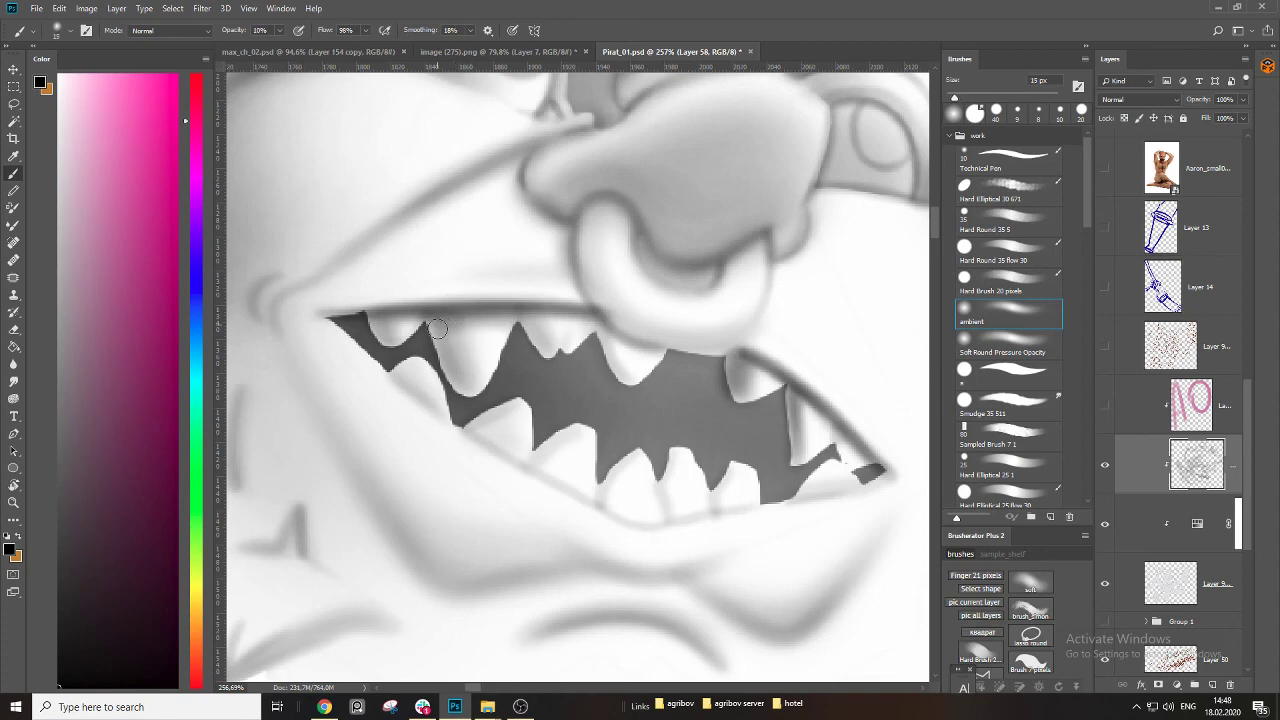
pyautogui.moveTo(438, 329); pyautogui.dragTo(467, 381)
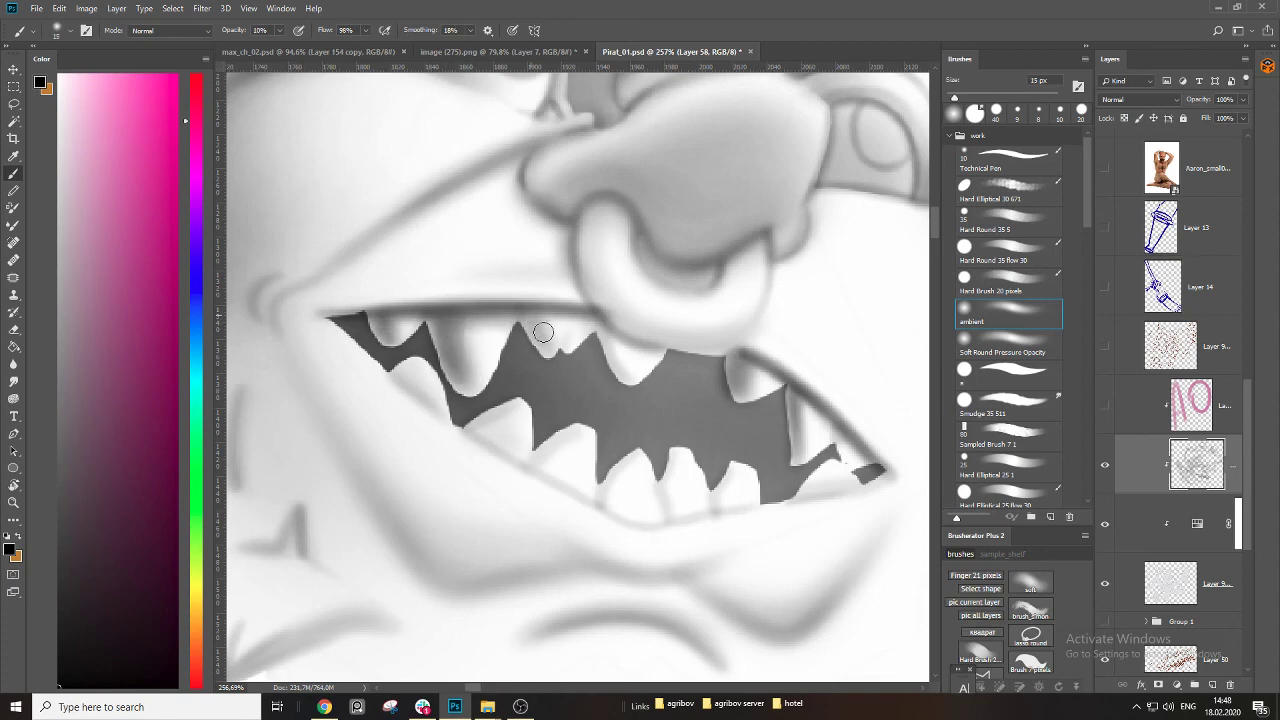
pyautogui.moveTo(537, 316); pyautogui.dragTo(628, 379)
pyautogui.moveTo(614, 334); pyautogui.dragTo(627, 365)
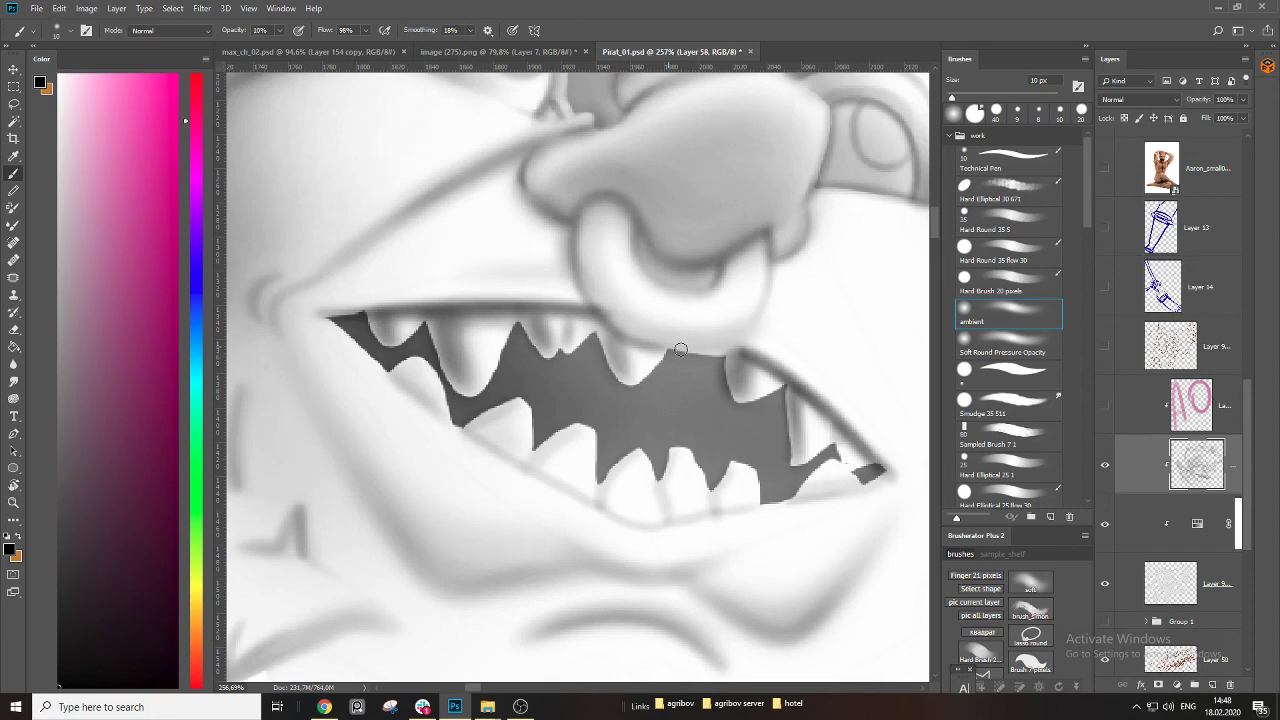
pyautogui.press(']')
pyautogui.moveTo(801, 405)
pyautogui.mouseDown()
pyautogui.moveTo(811, 449)
pyautogui.moveTo(718, 550)
pyautogui.mouseUp()
# Darken the eyelid edge around the right eyeball with the ambient brush at 7 px.
pyautogui.press('z')
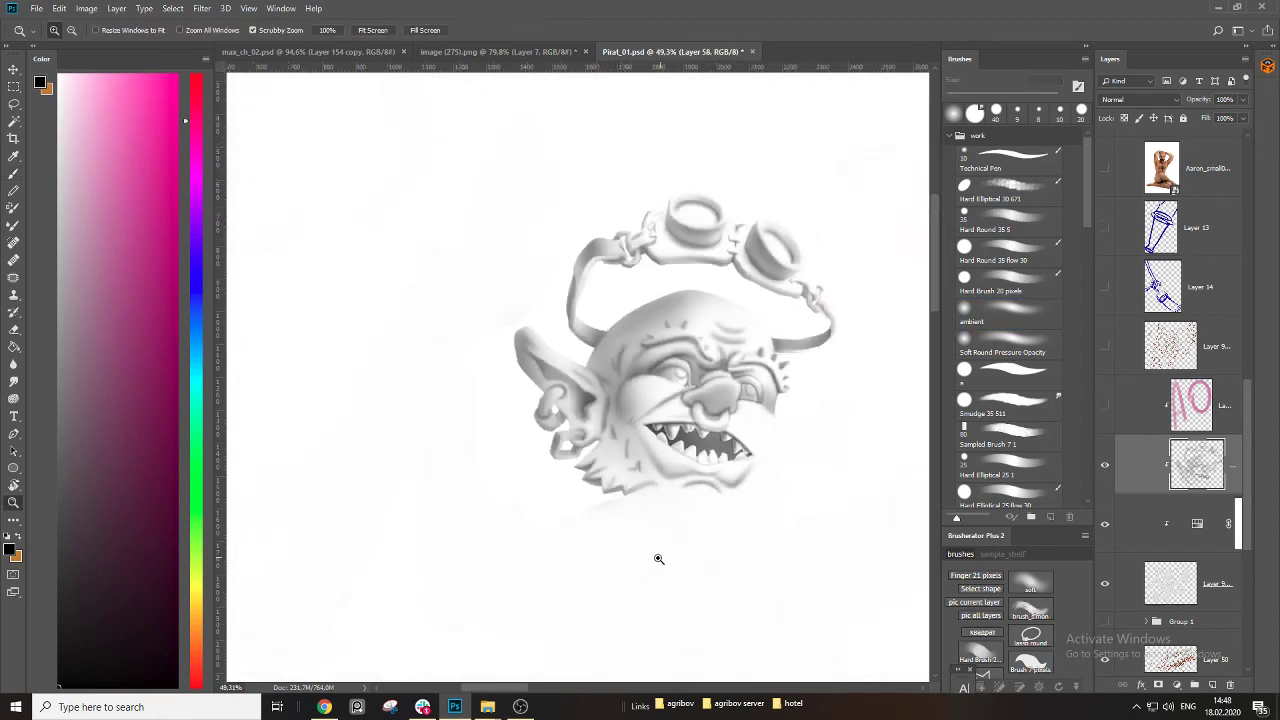
pyautogui.moveTo(753, 387); pyautogui.dragTo(860, 414)
pyautogui.press('b')
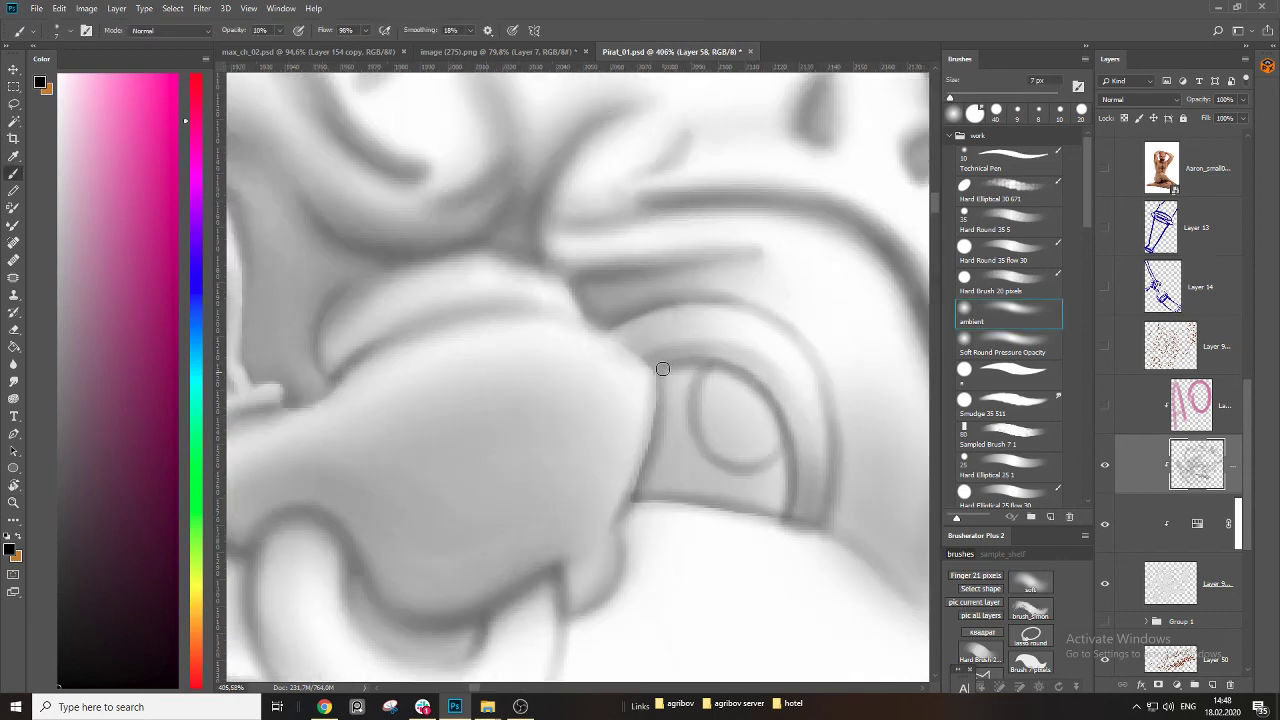
pyautogui.moveTo(662, 369)
pyautogui.mouseDown()
pyautogui.moveTo(737, 371)
pyautogui.moveTo(744, 413)
pyautogui.mouseUp()
pyautogui.moveTo(652, 370)
pyautogui.mouseDown()
pyautogui.moveTo(645, 464)
pyautogui.moveTo(799, 513)
pyautogui.mouseUp()
# Try shading the lower part of the right eye with a larger brush, and undo the last two strokes.
pyautogui.press(']')
pyautogui.press(']')
pyautogui.press(']')
pyautogui.press(']')
pyautogui.press('[')
pyautogui.moveTo(650, 478); pyautogui.dragTo(690, 491)
pyautogui.moveTo(781, 525)
pyautogui.mouseDown()
pyautogui.moveTo(650, 500)
pyautogui.moveTo(625, 421)
pyautogui.moveTo(717, 483)
pyautogui.moveTo(600, 438)
pyautogui.mouseUp()
pyautogui.hotkey('ctrl', 'z')
pyautogui.hotkey('ctrl', 'z')
pyautogui.press('[')
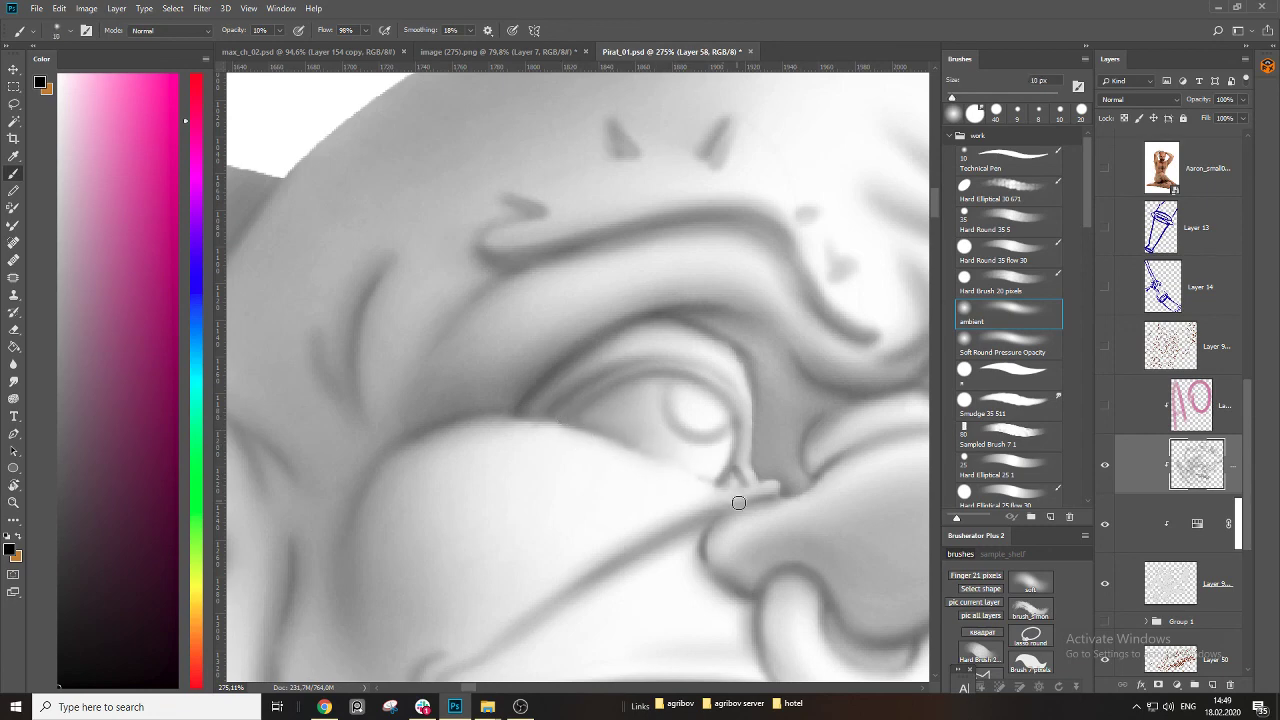
# Shade the left side of the nose ring with the ambient brush, enlarging it past 15 px.
pyautogui.moveTo(808, 557); pyautogui.dragTo(612, 428)
pyautogui.moveTo(719, 587); pyautogui.dragTo(774, 593)
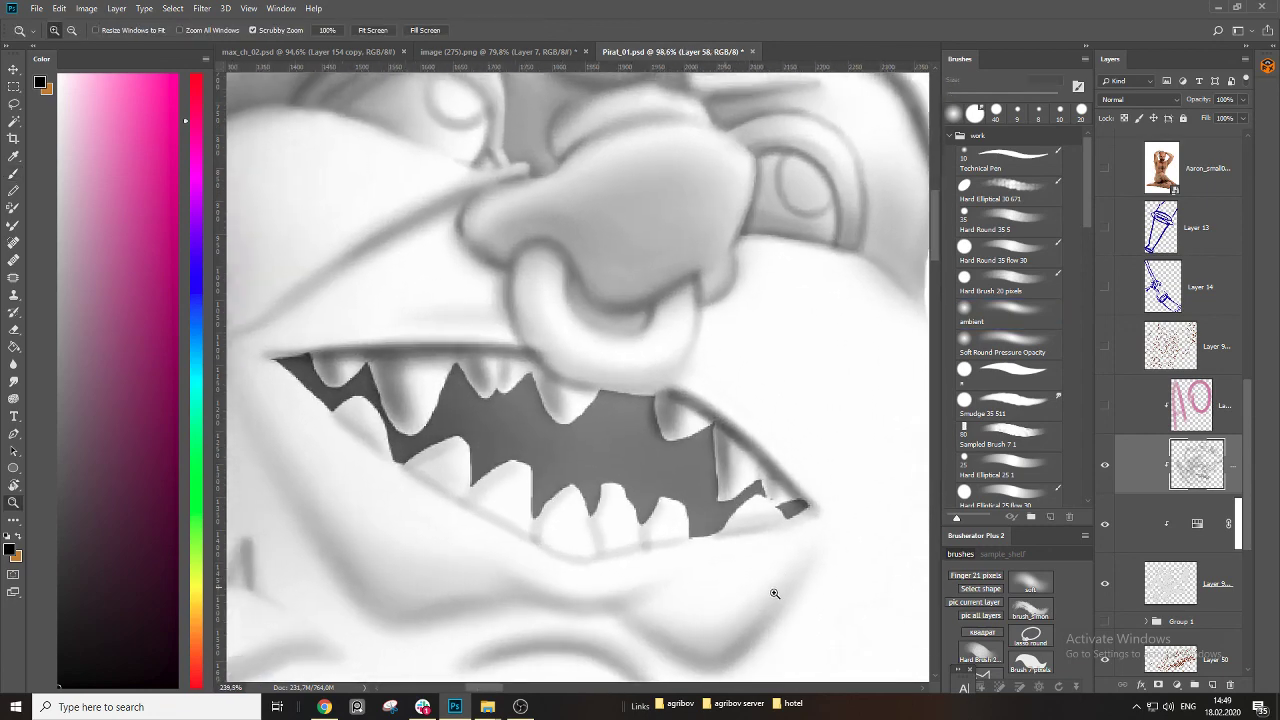
pyautogui.press('b')
pyautogui.press('[')
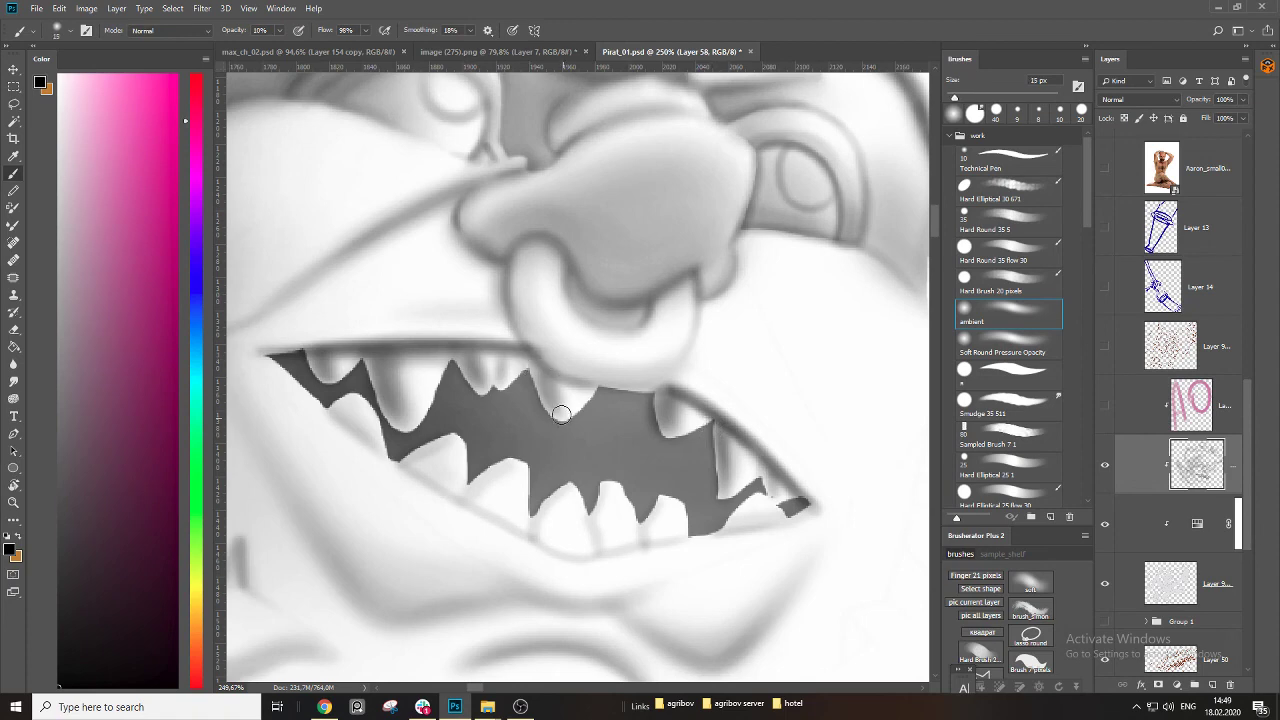
pyautogui.press(']')
pyautogui.press('[')
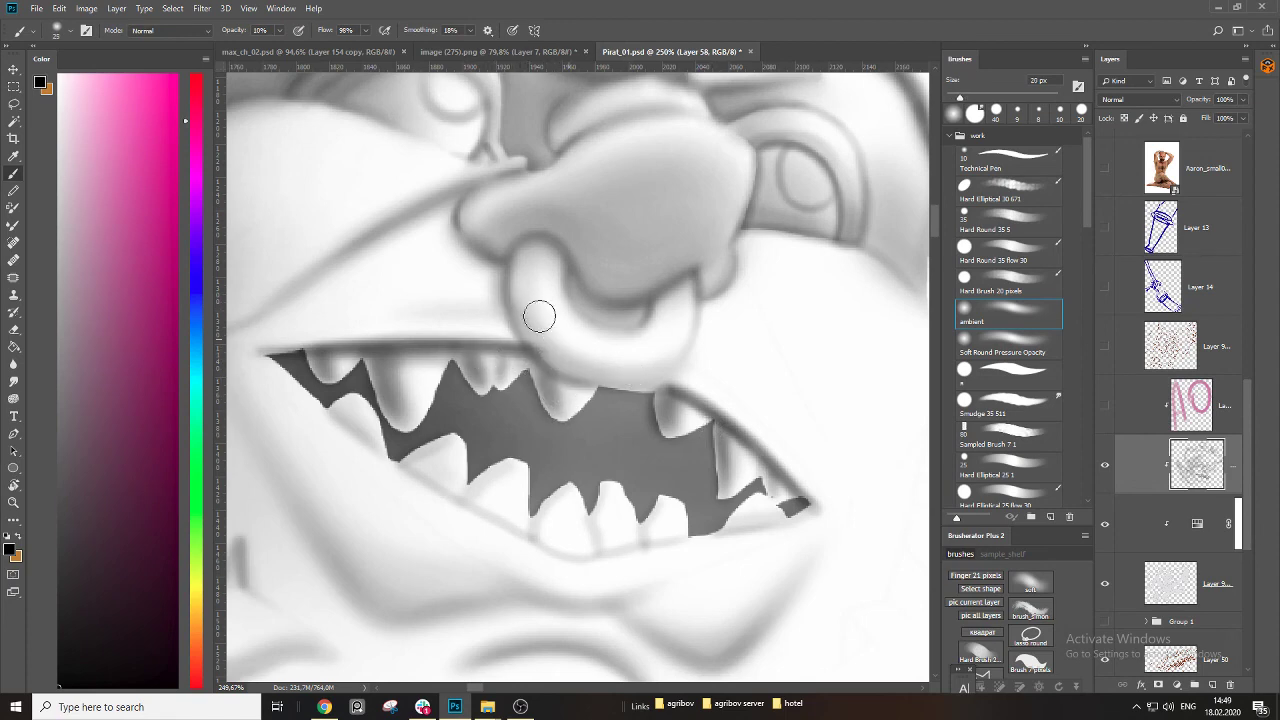
pyautogui.press(']')
pyautogui.moveTo(525, 262)
pyautogui.mouseDown()
pyautogui.moveTo(526, 308)
pyautogui.moveTo(678, 339)
pyautogui.moveTo(592, 360)
pyautogui.moveTo(518, 298)
pyautogui.moveTo(592, 365)
pyautogui.mouseUp()
pyautogui.press('[')
pyautogui.press('[')
# Darken the left nostril's lower edge down to the nose ring, finishing with the brush at 10 px.
pyautogui.press('z')
pyautogui.moveTo(697, 383)
pyautogui.mouseDown()
pyautogui.moveTo(622, 345)
pyautogui.moveTo(705, 337)
pyautogui.mouseUp()
pyautogui.press('b')
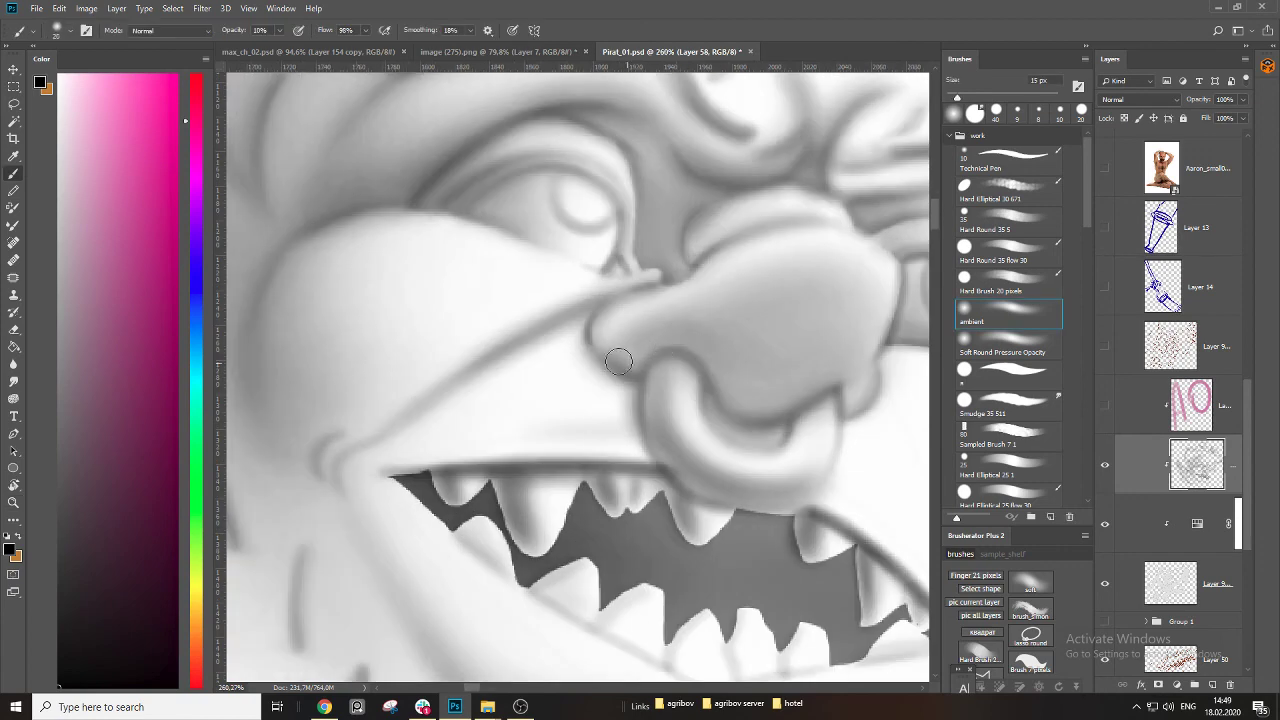
pyautogui.press(']')
pyautogui.moveTo(606, 357)
pyautogui.mouseDown()
pyautogui.moveTo(663, 337)
pyautogui.moveTo(702, 355)
pyautogui.moveTo(731, 419)
pyautogui.mouseUp()
pyautogui.press('[')
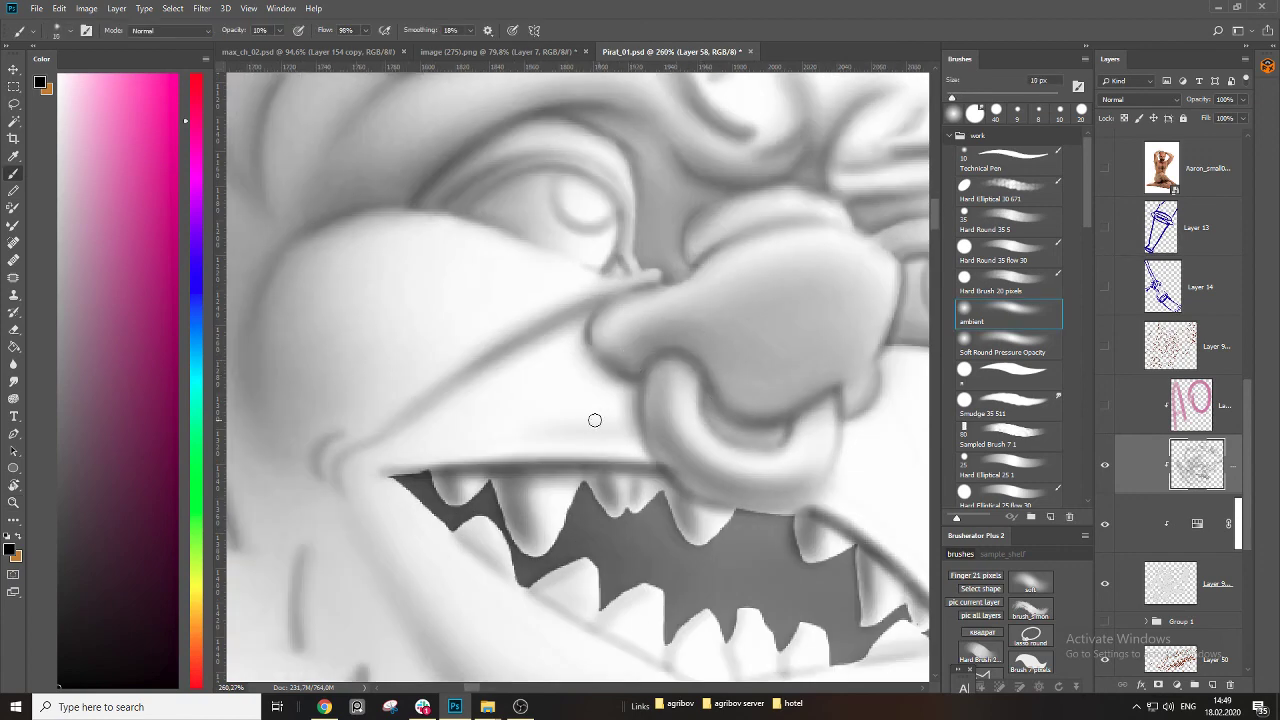
# Shade the crease at the left mouth corner with the ambient brush enlarged to 20 px.
pyautogui.press(']')
pyautogui.press(']')
pyautogui.moveTo(320, 438)
pyautogui.mouseDown()
pyautogui.moveTo(326, 486)
pyautogui.moveTo(318, 440)
pyautogui.moveTo(344, 505)
pyautogui.mouseUp()
pyautogui.press(']')
pyautogui.press('[')
# Shade around the short cheek creases beside the left mouth corner, enlarging the ambient brush to 40 px.
pyautogui.moveTo(351, 560); pyautogui.dragTo(489, 366)
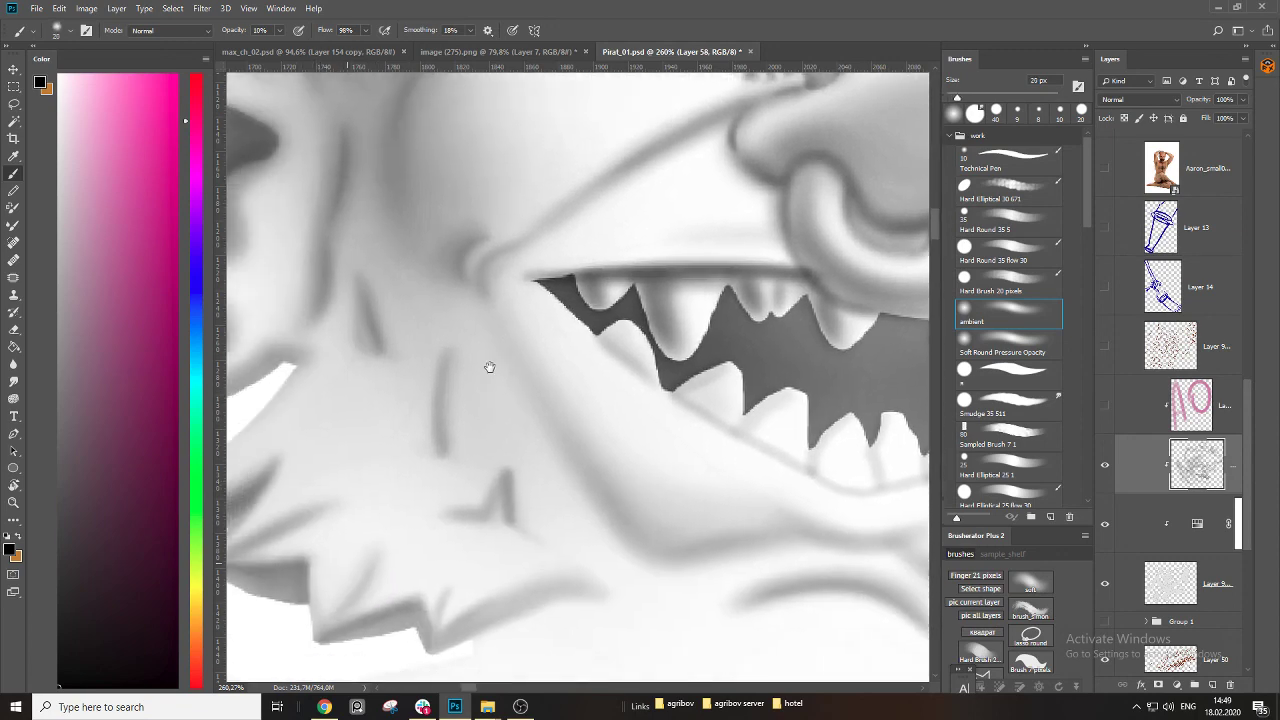
pyautogui.press(']')
pyautogui.press(']')
pyautogui.moveTo(446, 405); pyautogui.dragTo(469, 480)
pyautogui.moveTo(560, 526)
pyautogui.mouseDown()
pyautogui.moveTo(466, 519)
pyautogui.moveTo(554, 506)
pyautogui.mouseUp()
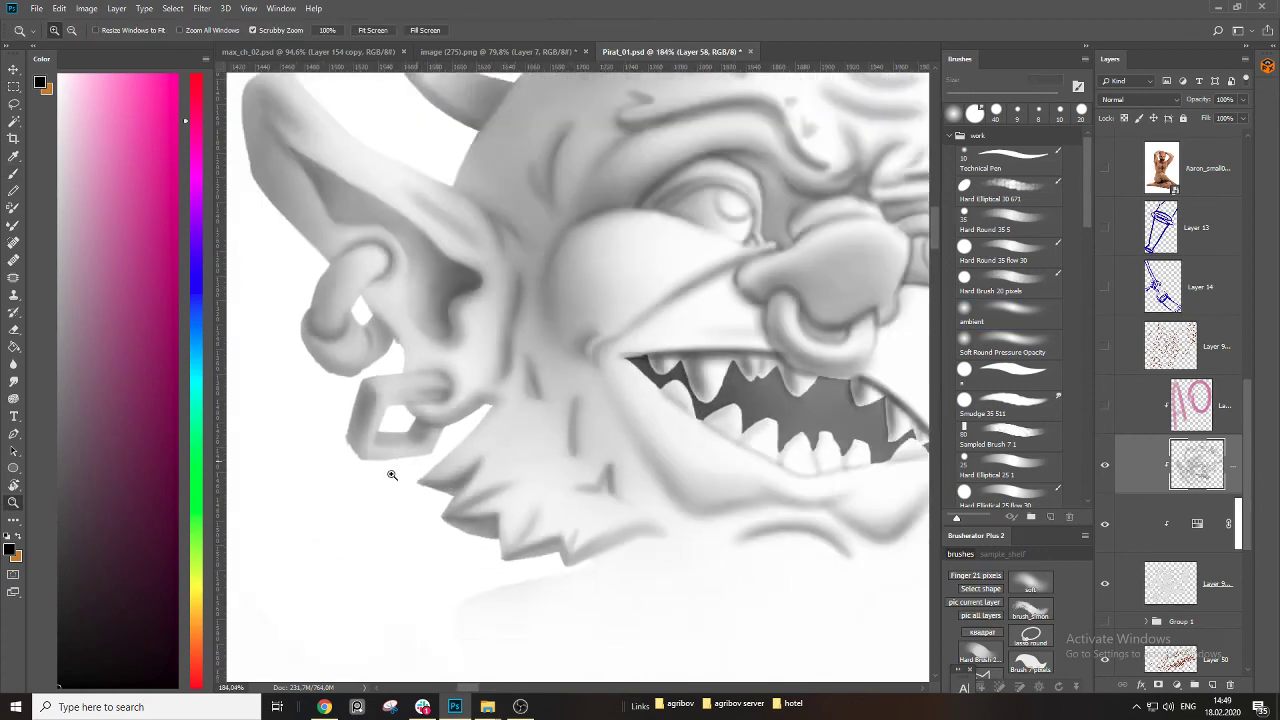
# Check the head's shading by switching the shading layer's visibility off and on.
pyautogui.moveTo(392, 475); pyautogui.dragTo(350, 475)
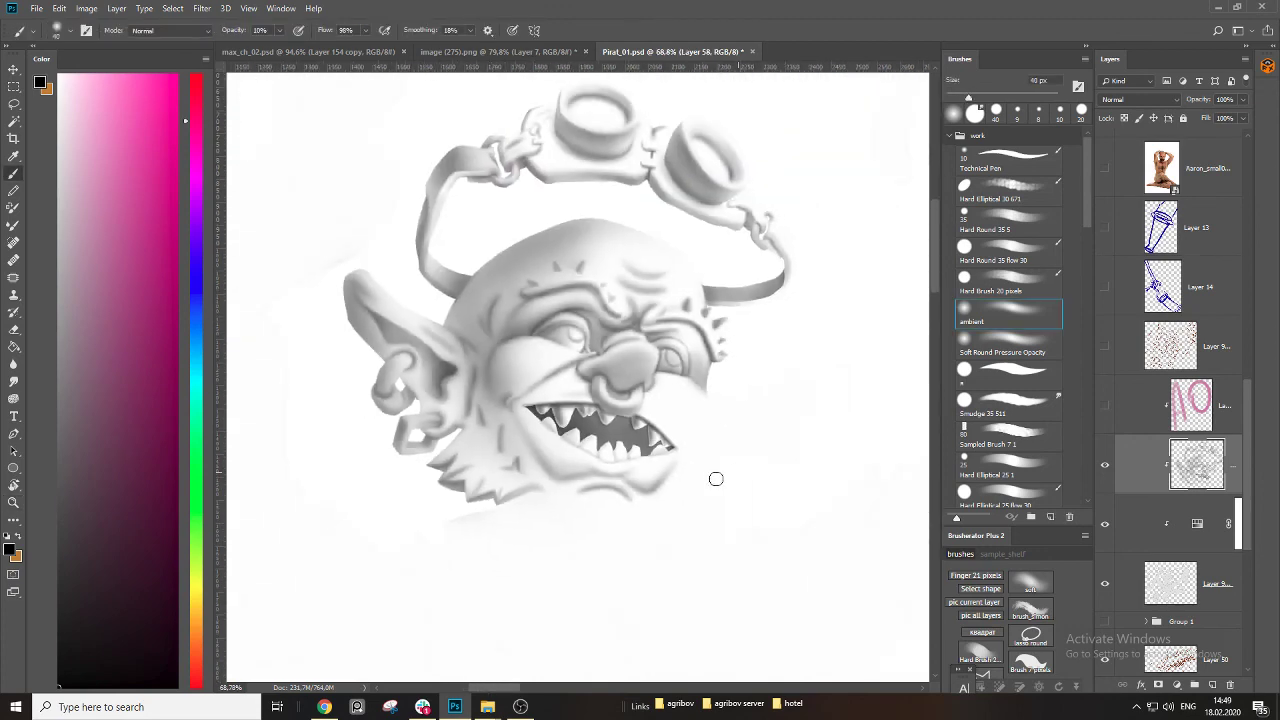
pyautogui.moveTo(652, 478); pyautogui.dragTo(677, 483)
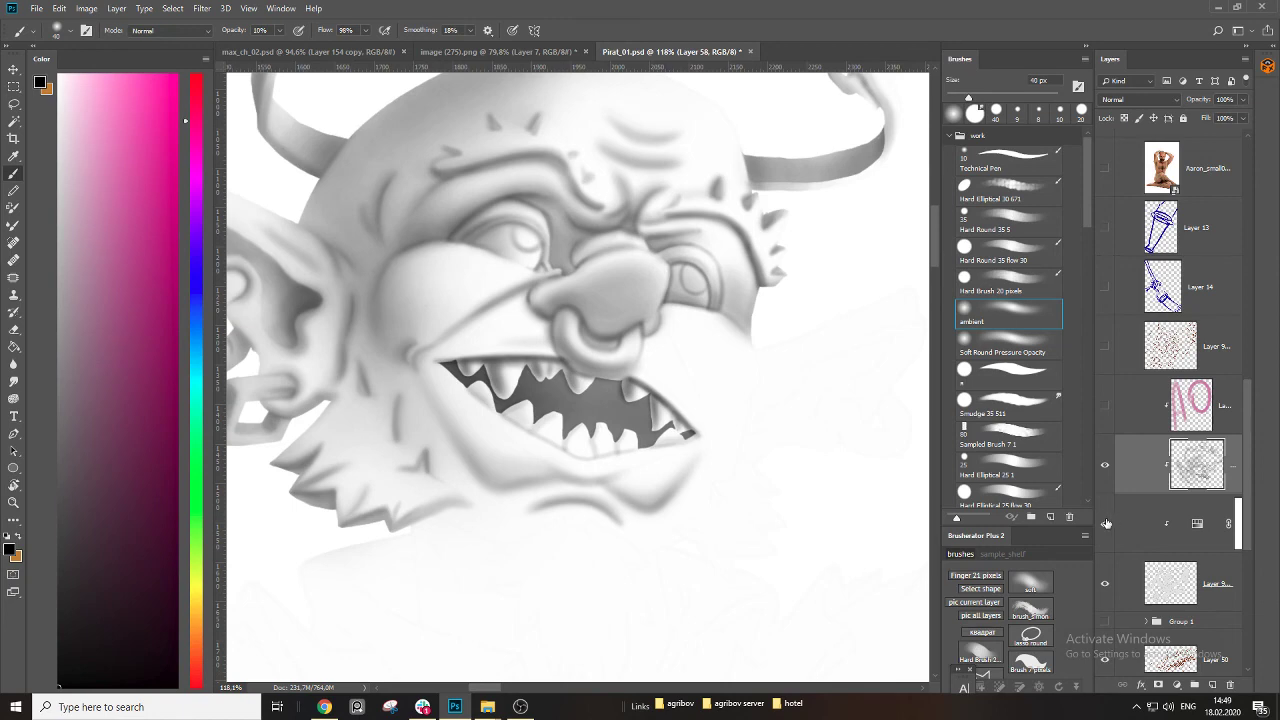
pyautogui.click(1105, 466)
pyautogui.click(1105, 466)
# Hide the adjustment layer below the shading layer and save Pirat_01.psd.
pyautogui.click(1104, 525)
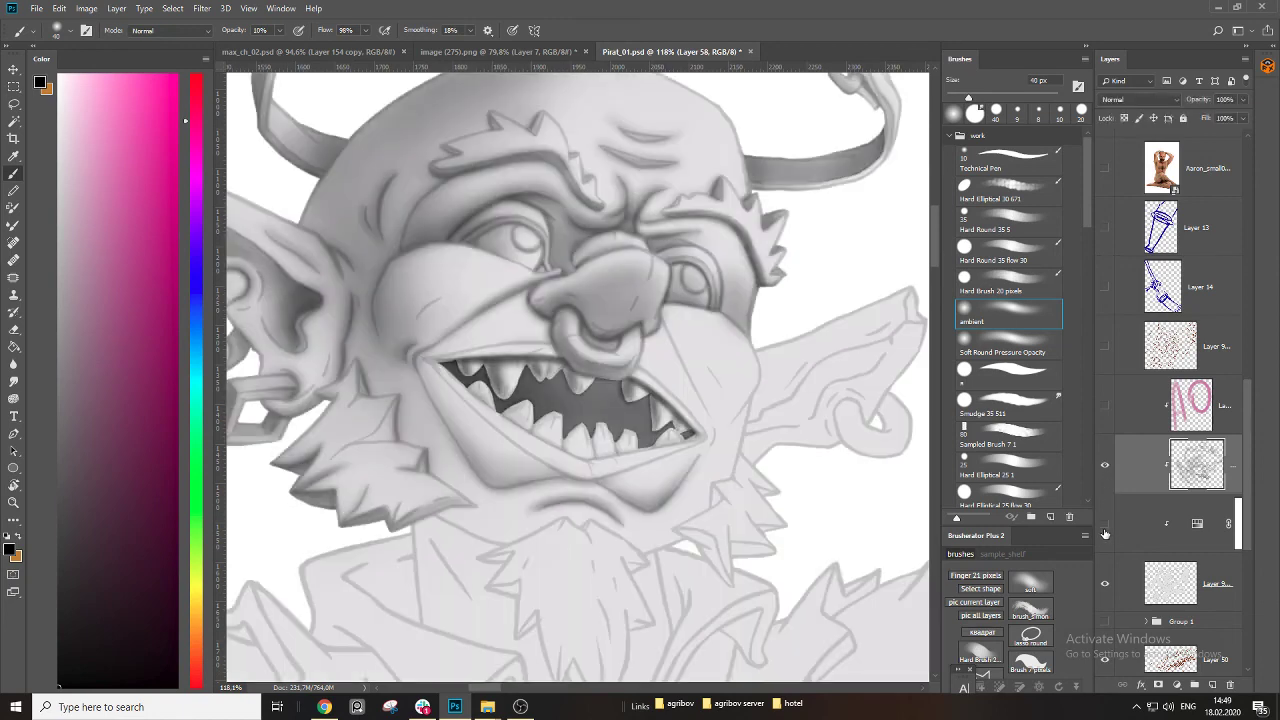
pyautogui.click(1100, 527)
pyautogui.click(1100, 527)
pyautogui.hotkey('ctrl', 's')
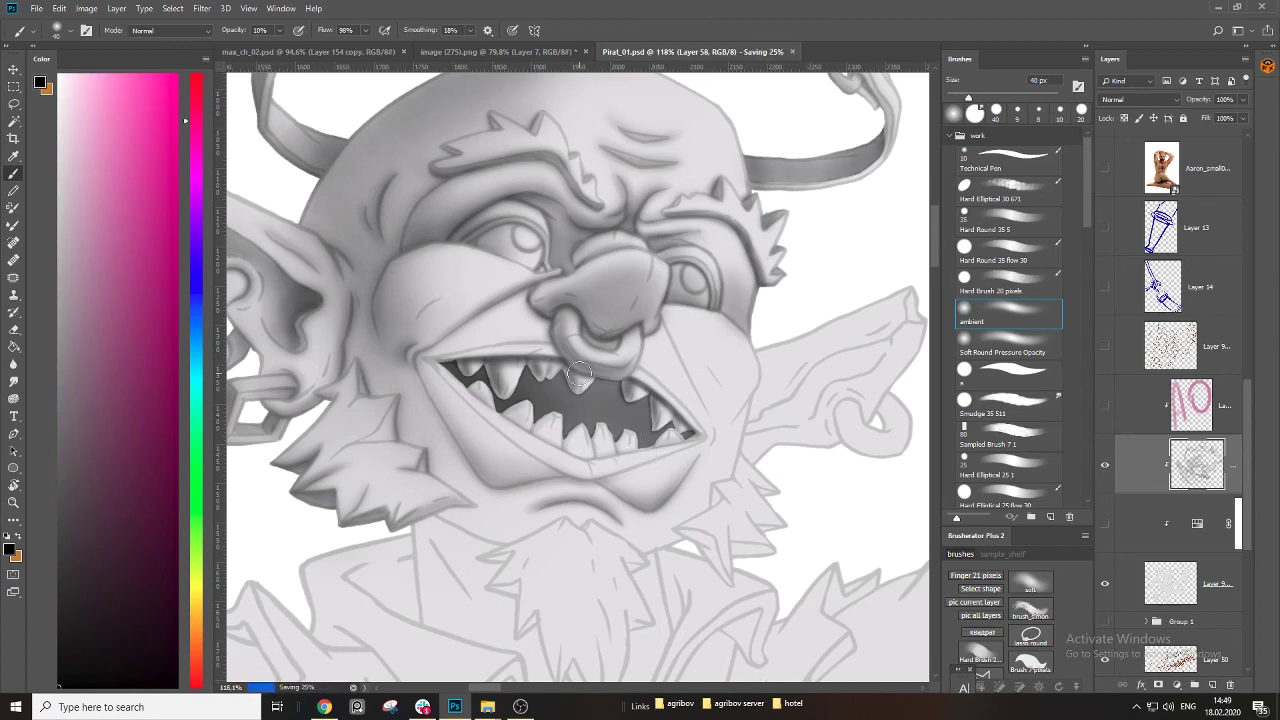